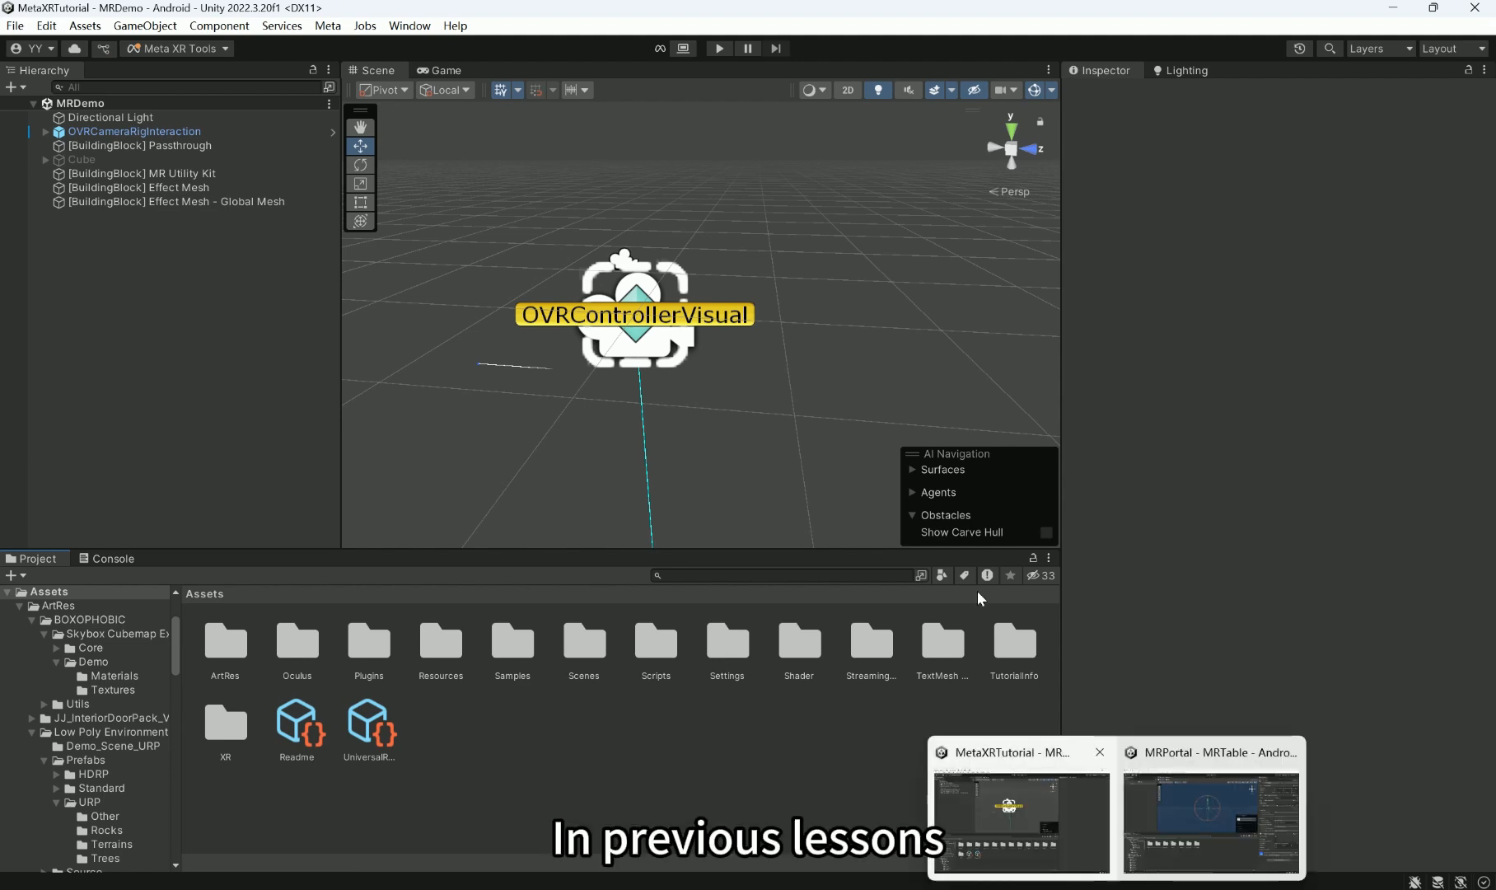
left_click(176, 192)
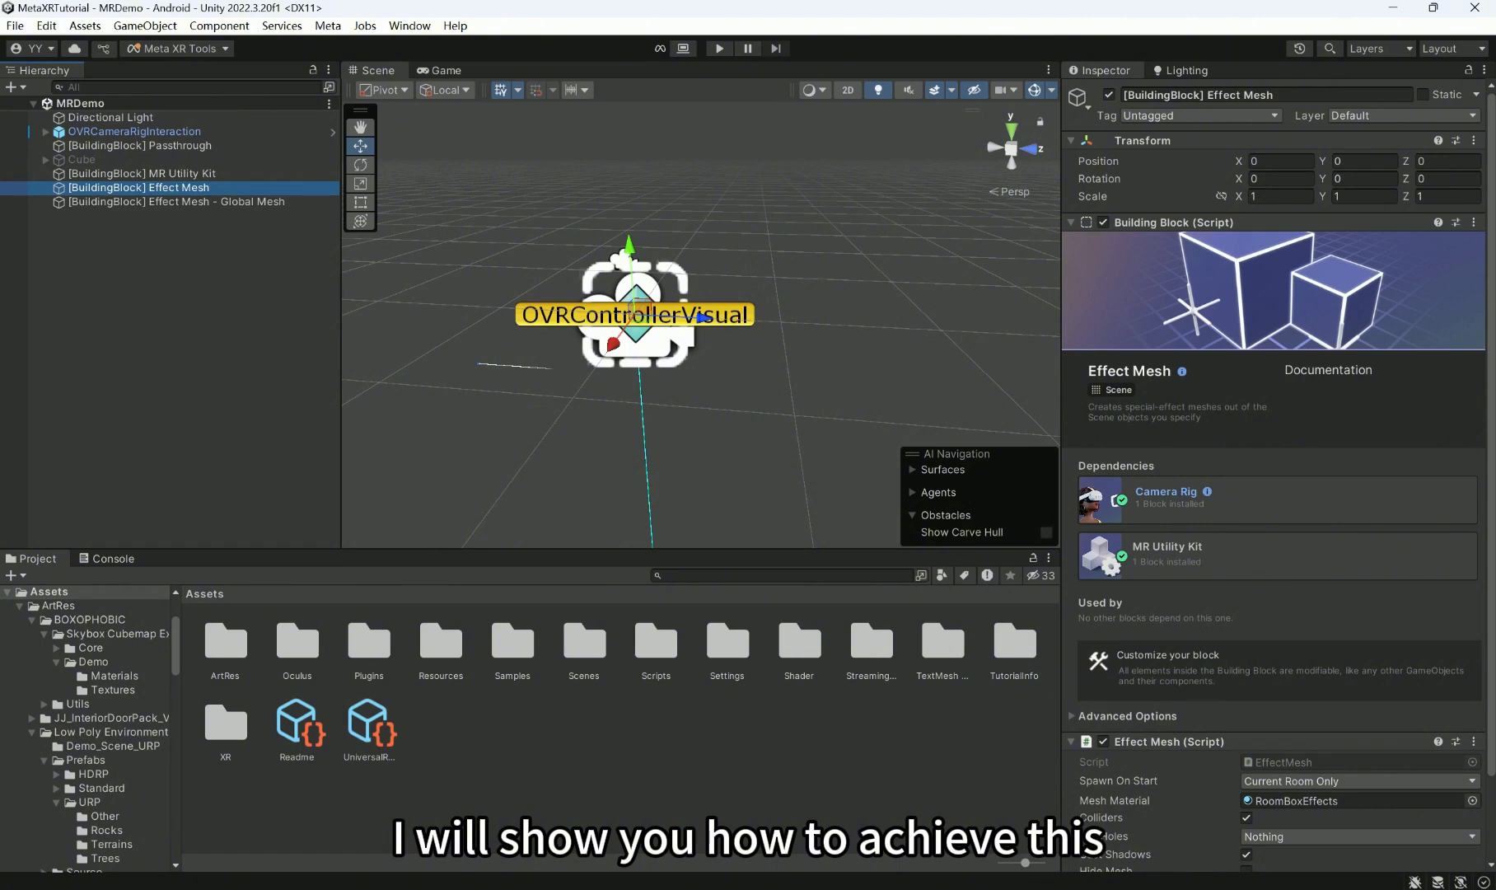
left_click(152, 270)
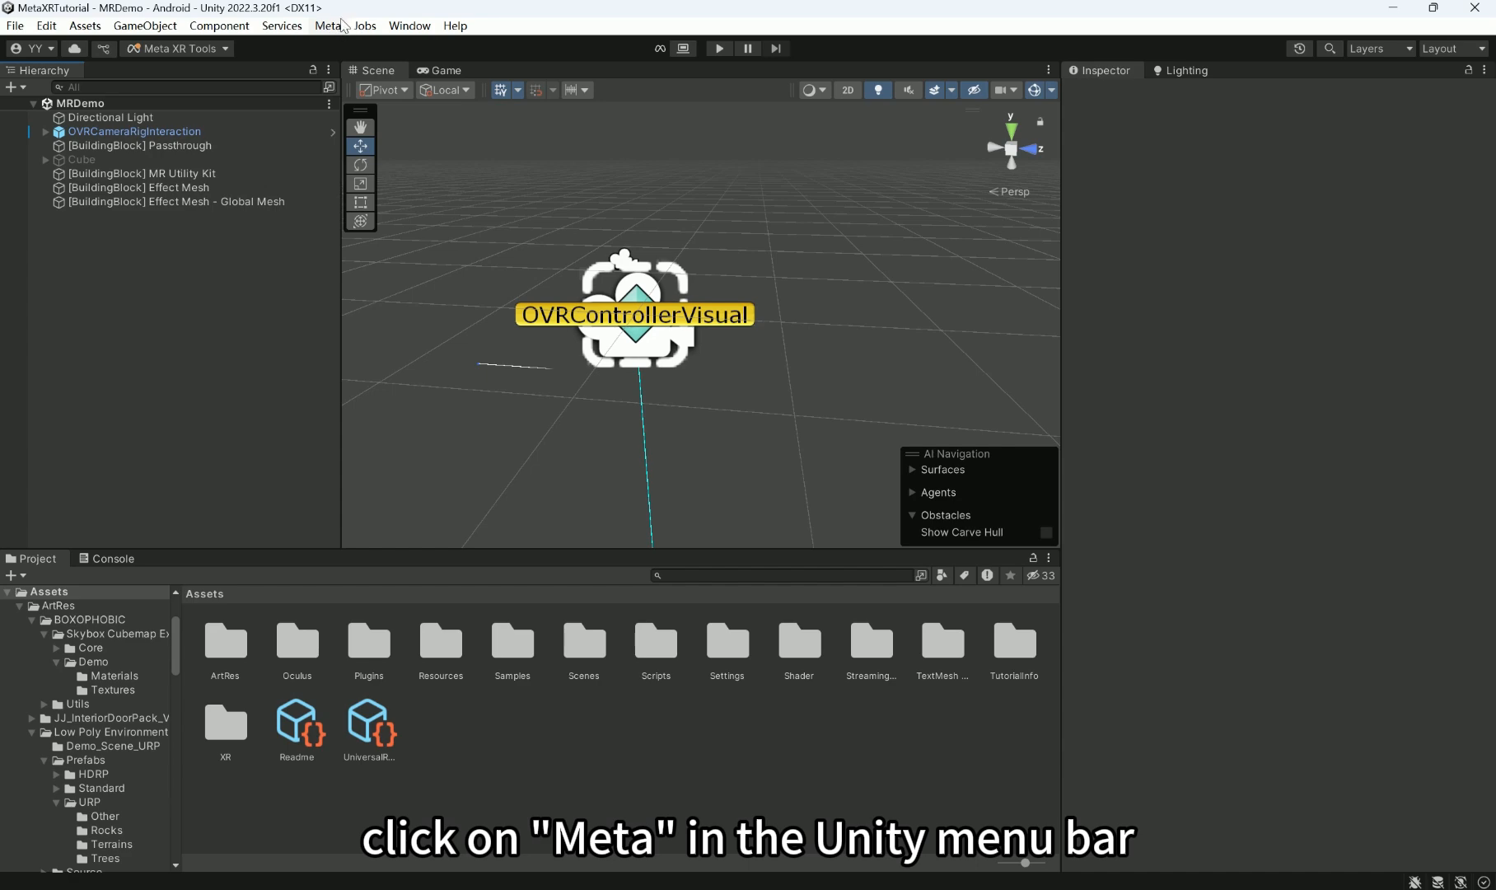
- Open the Meta Building Blocks library and filter it to the Scene category
left_click(328, 26)
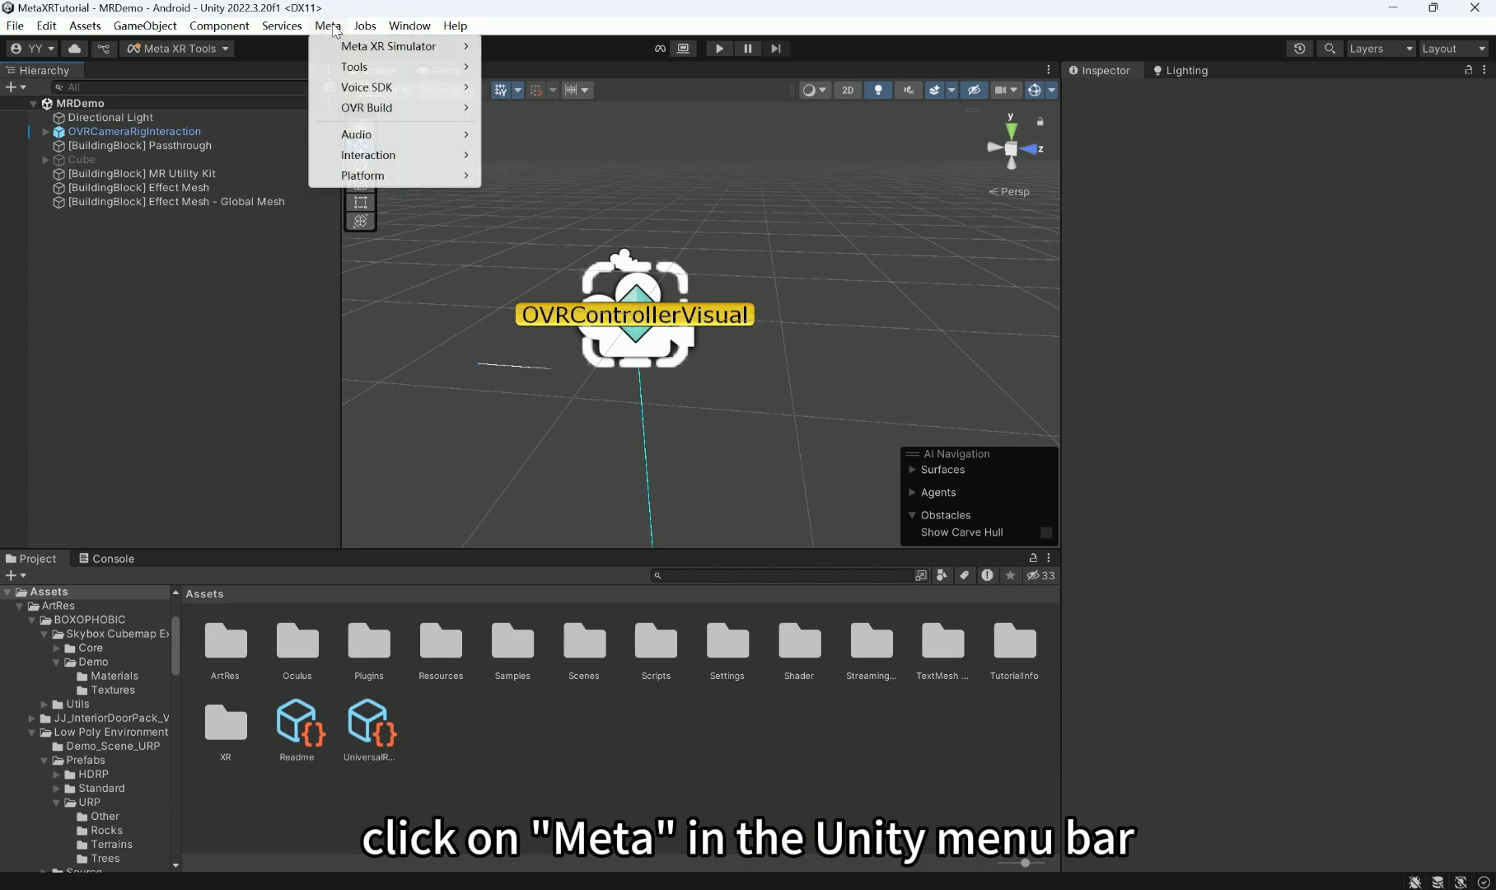
left_click(378, 67)
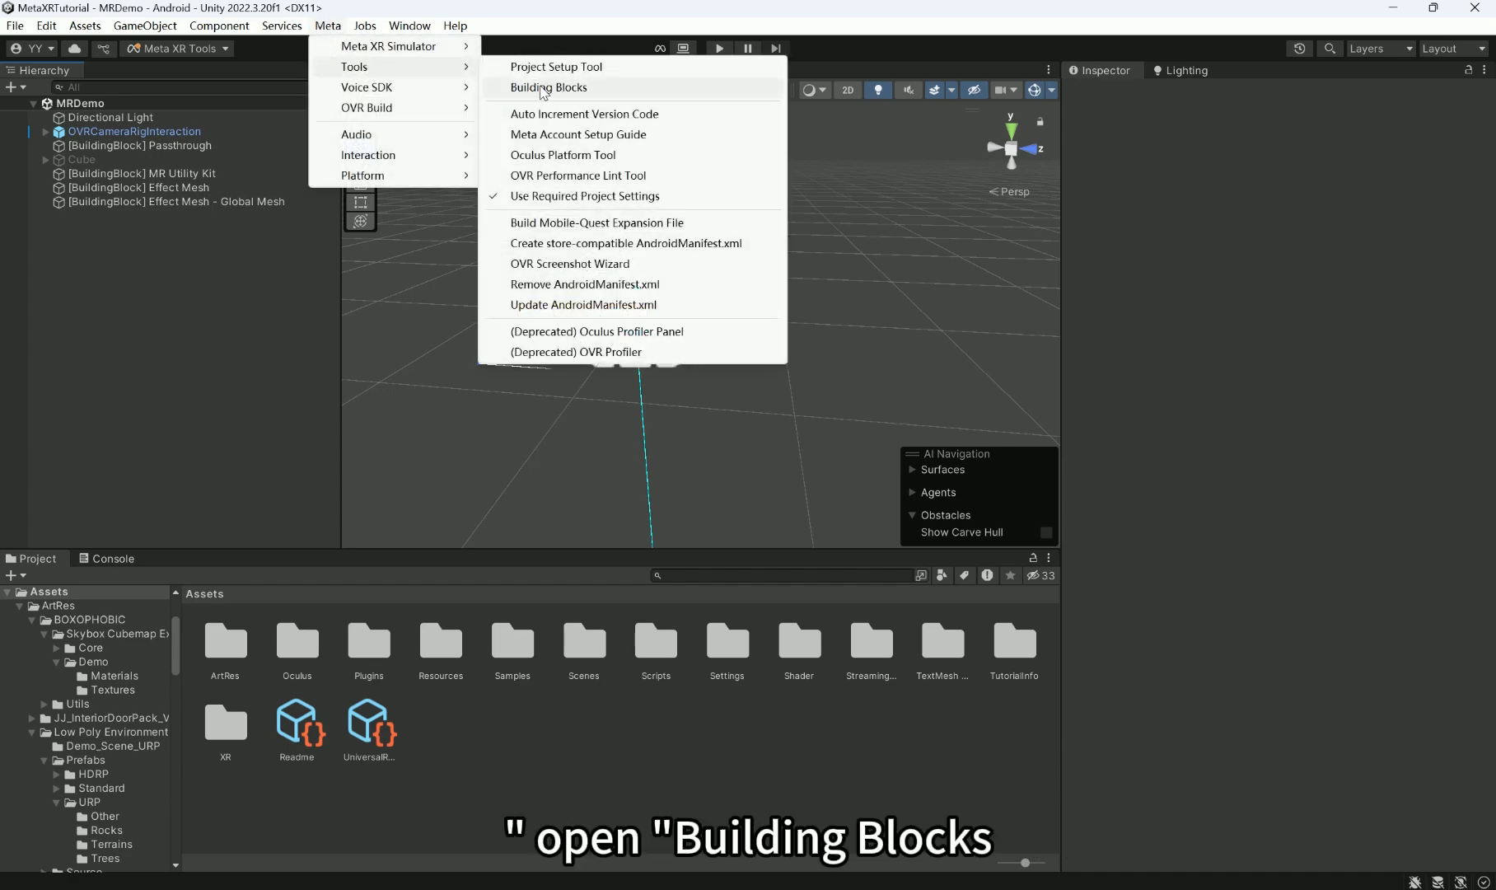
left_click(540, 87)
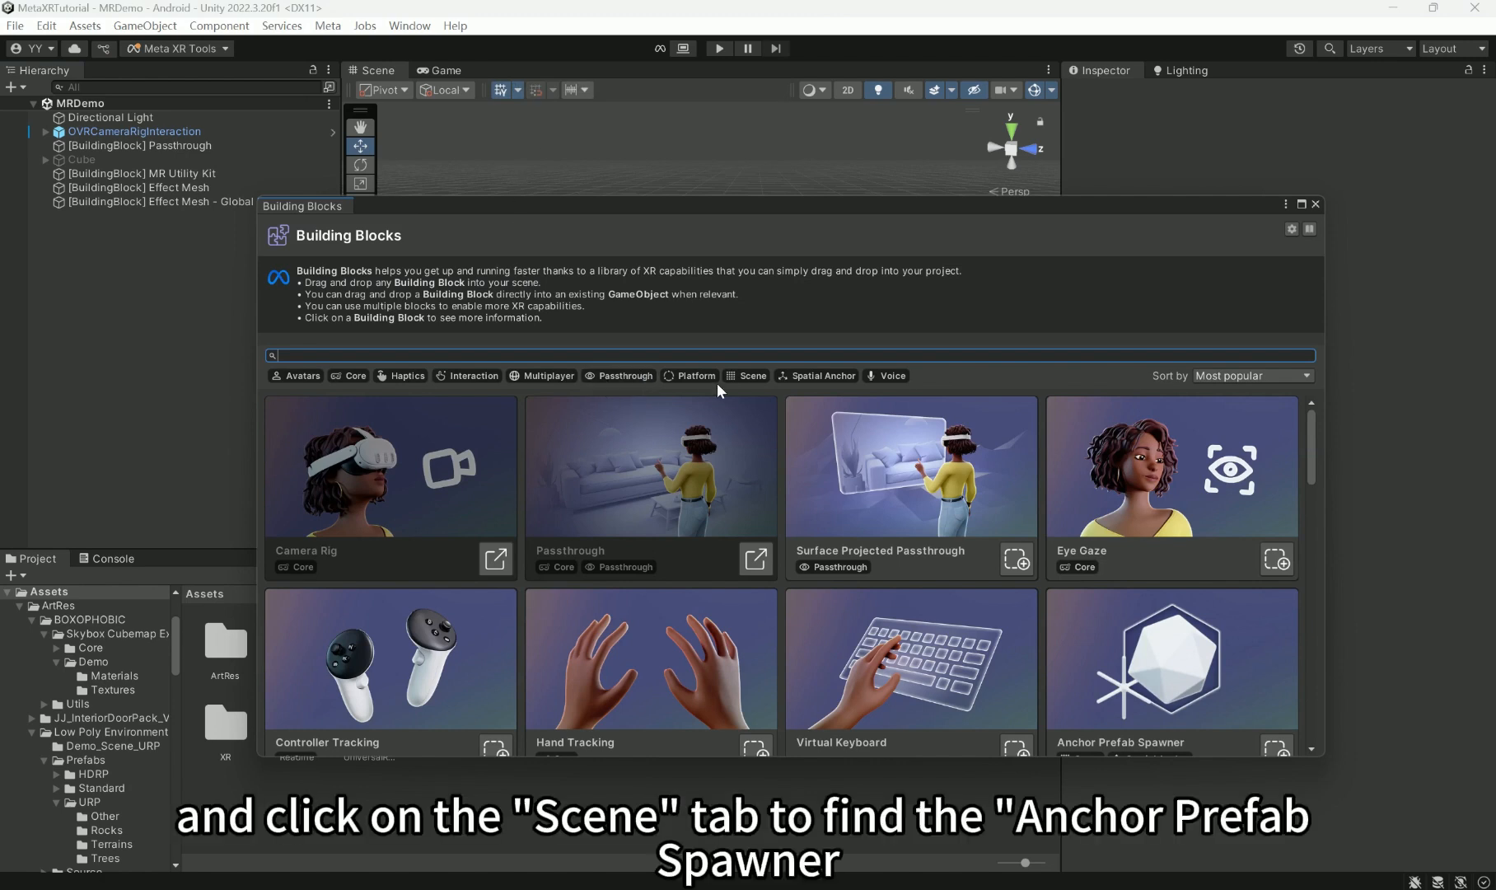
left_click(748, 376)
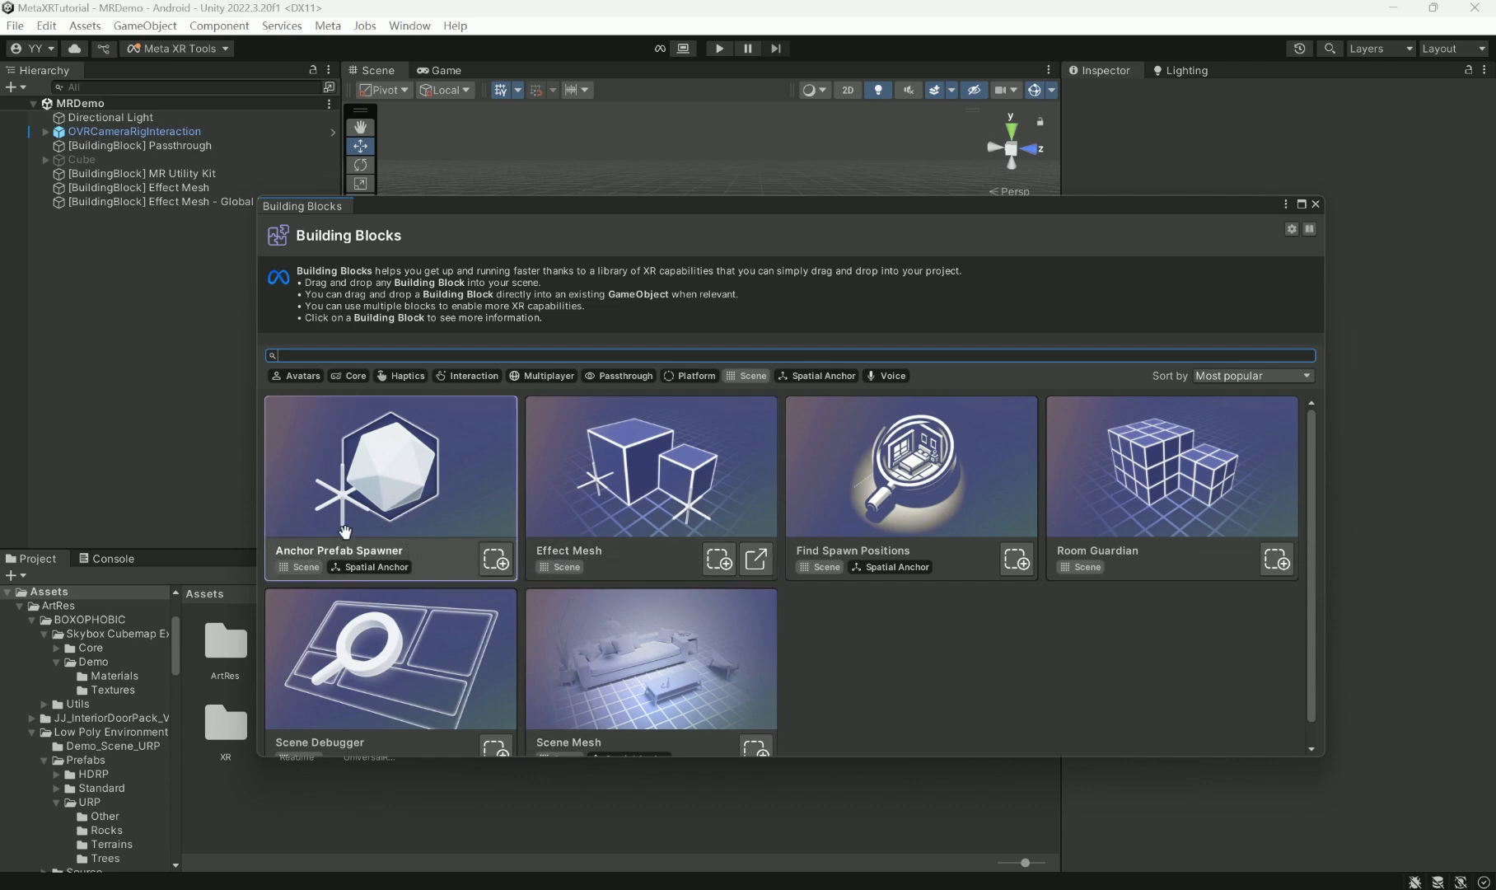
- Add the Anchor Prefab Spawner block to the scene with the Default View theme and close the block library
left_click_drag(402, 466, 122, 250)
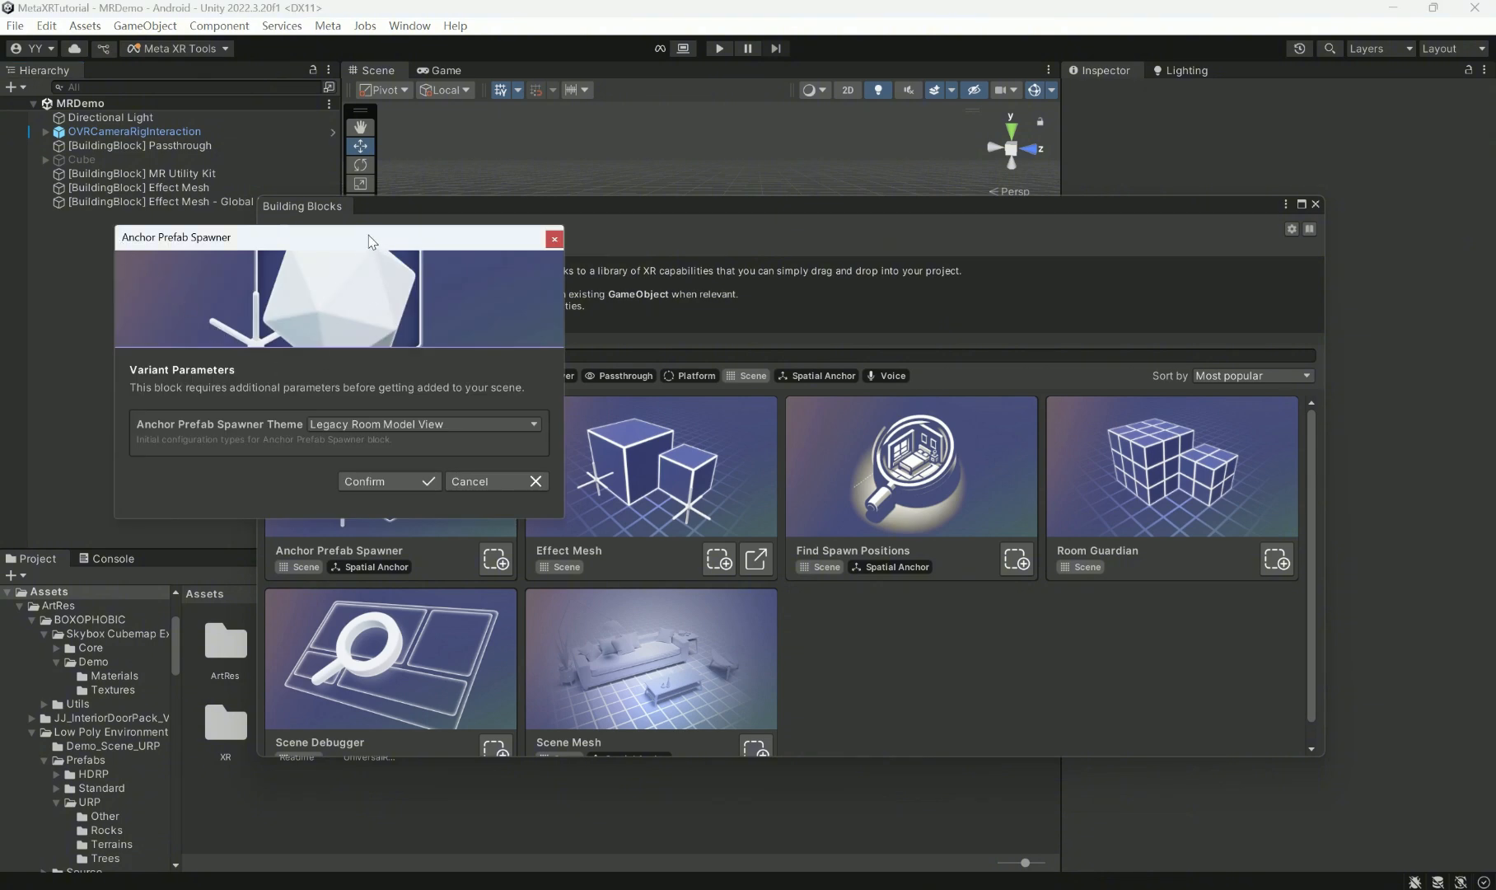
left_click(530, 482)
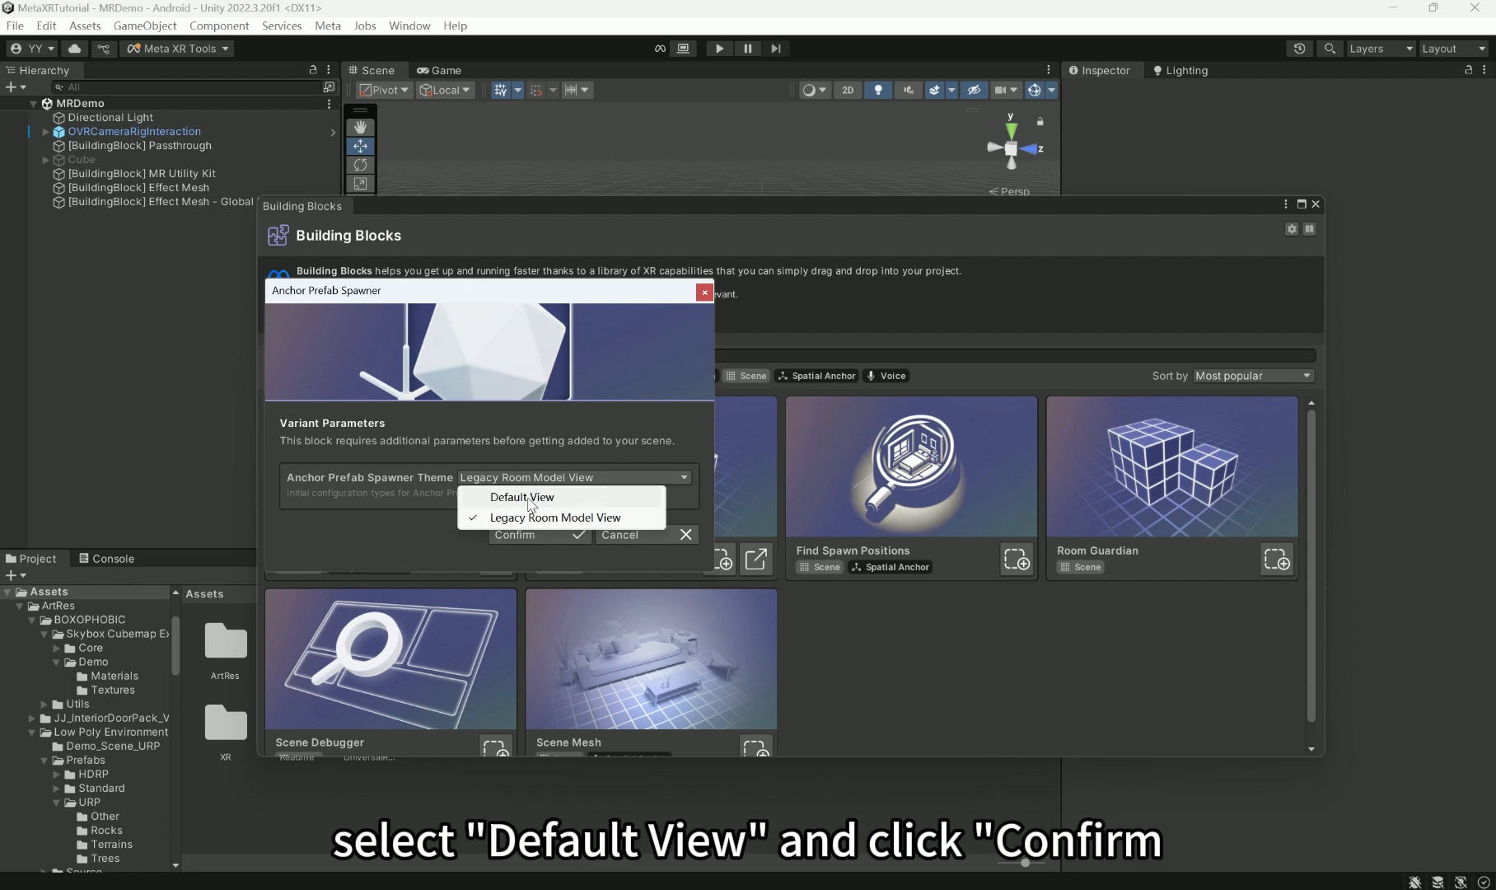
left_click(528, 499)
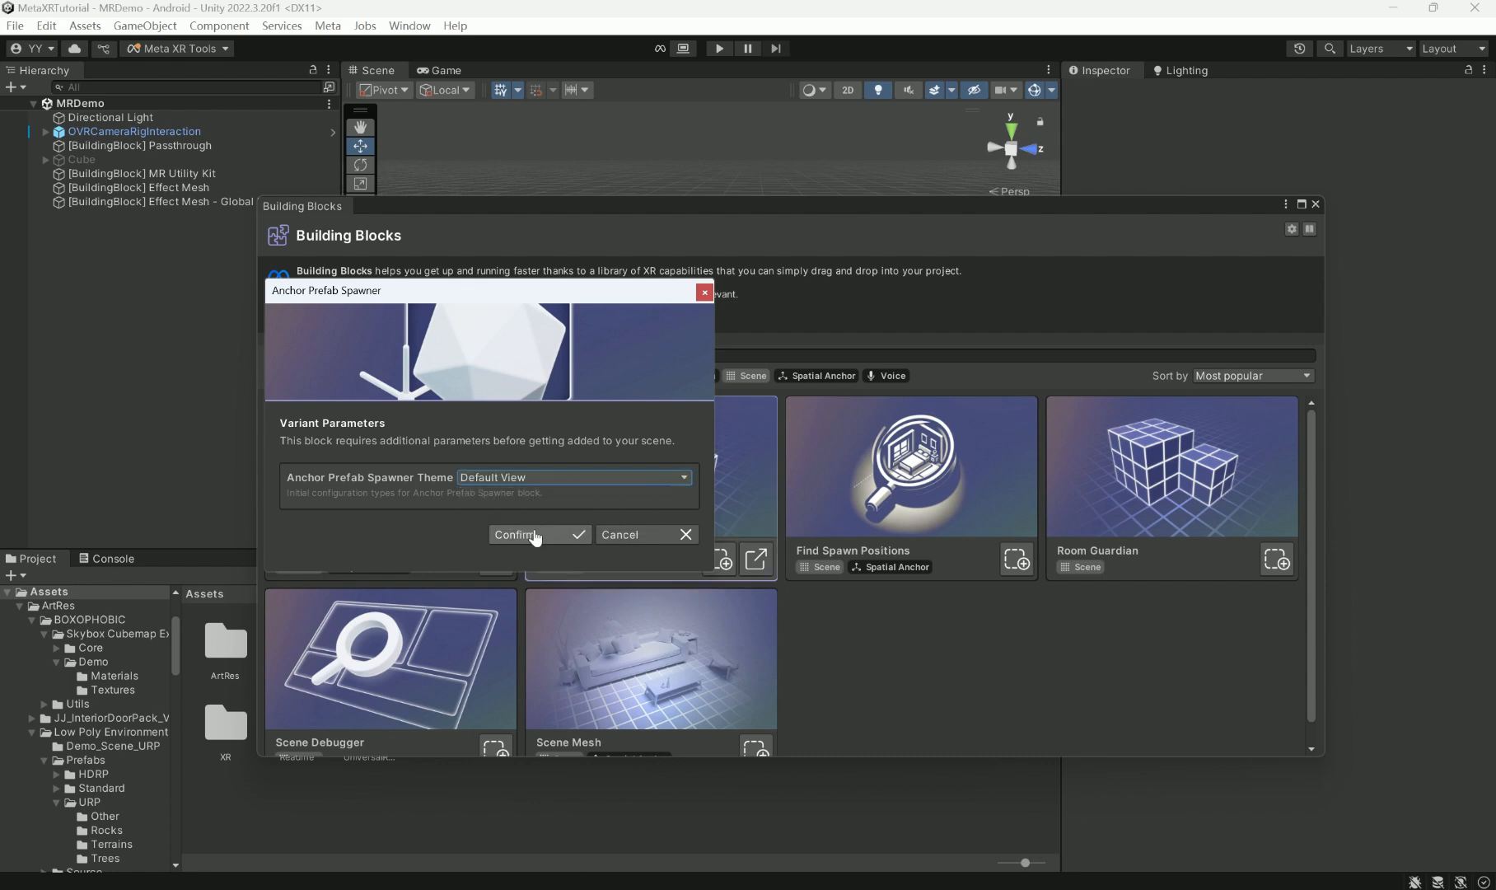
left_click(534, 536)
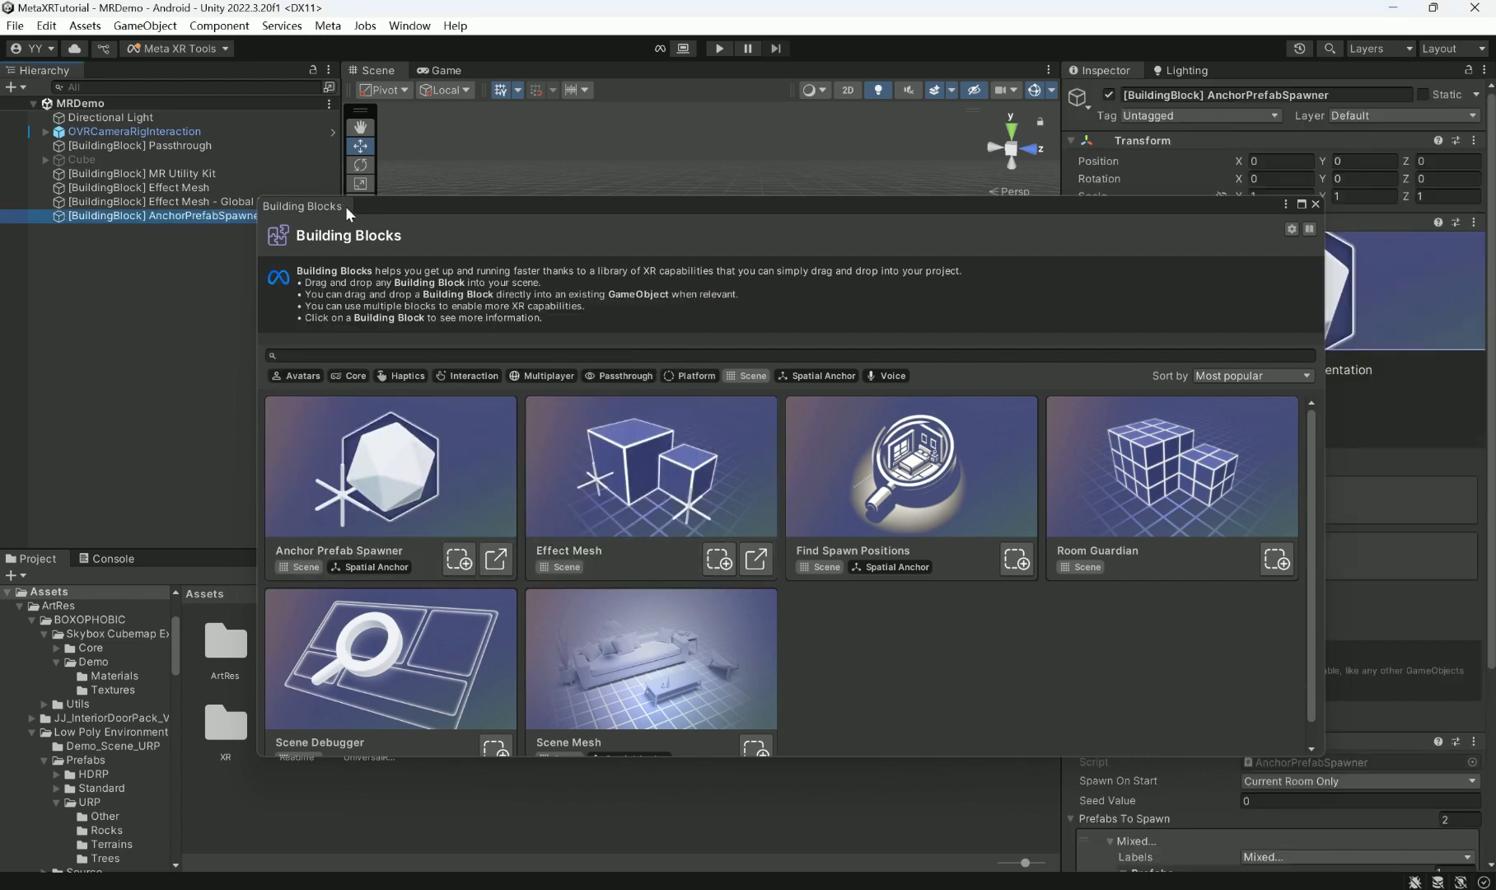
left_click_drag(345, 206, 361, 346)
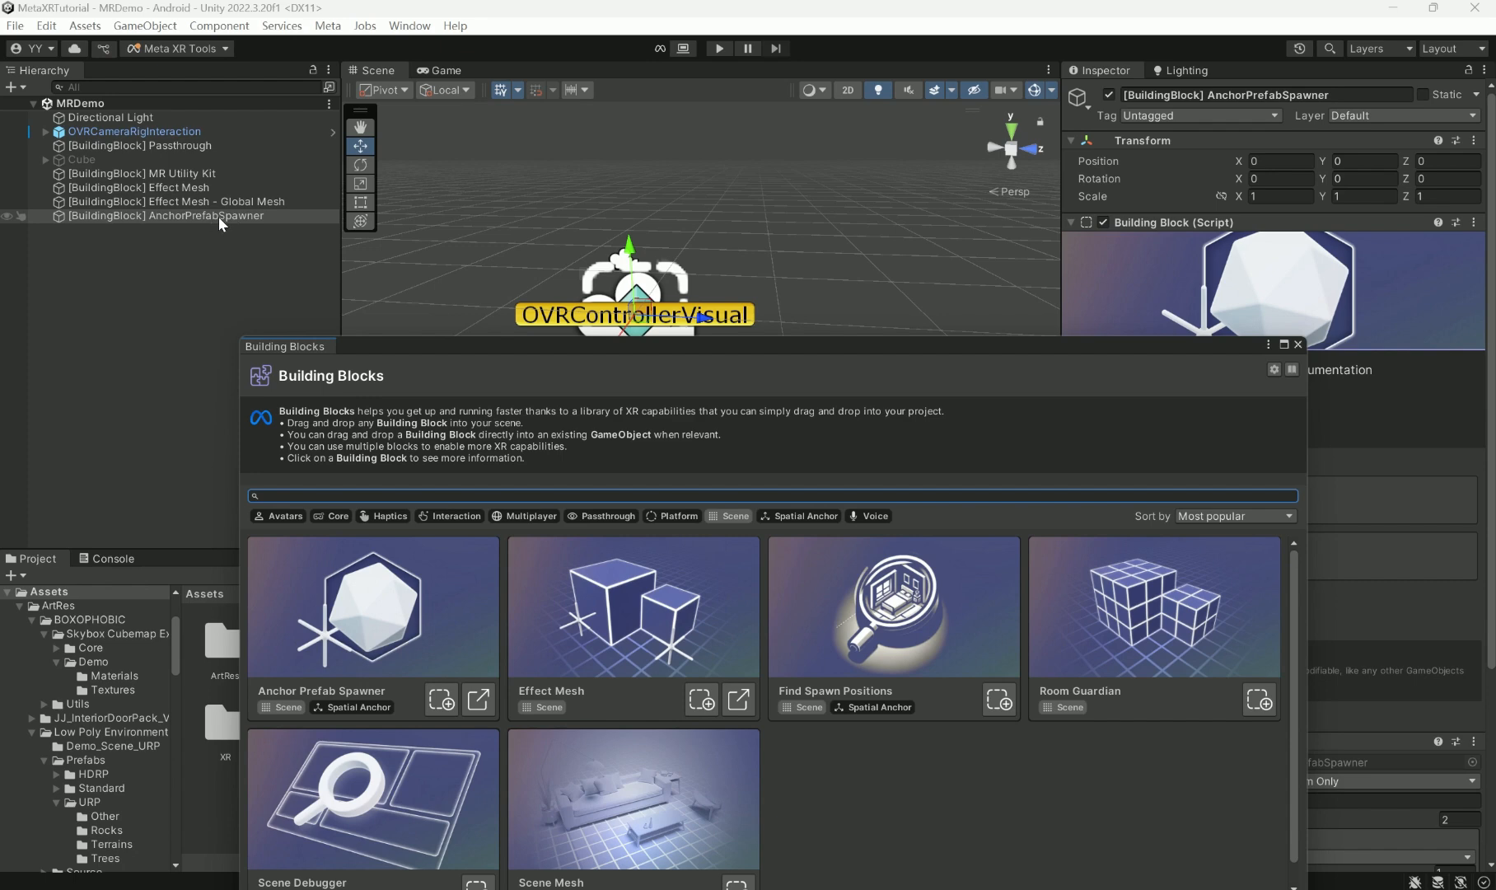
left_click(1297, 344)
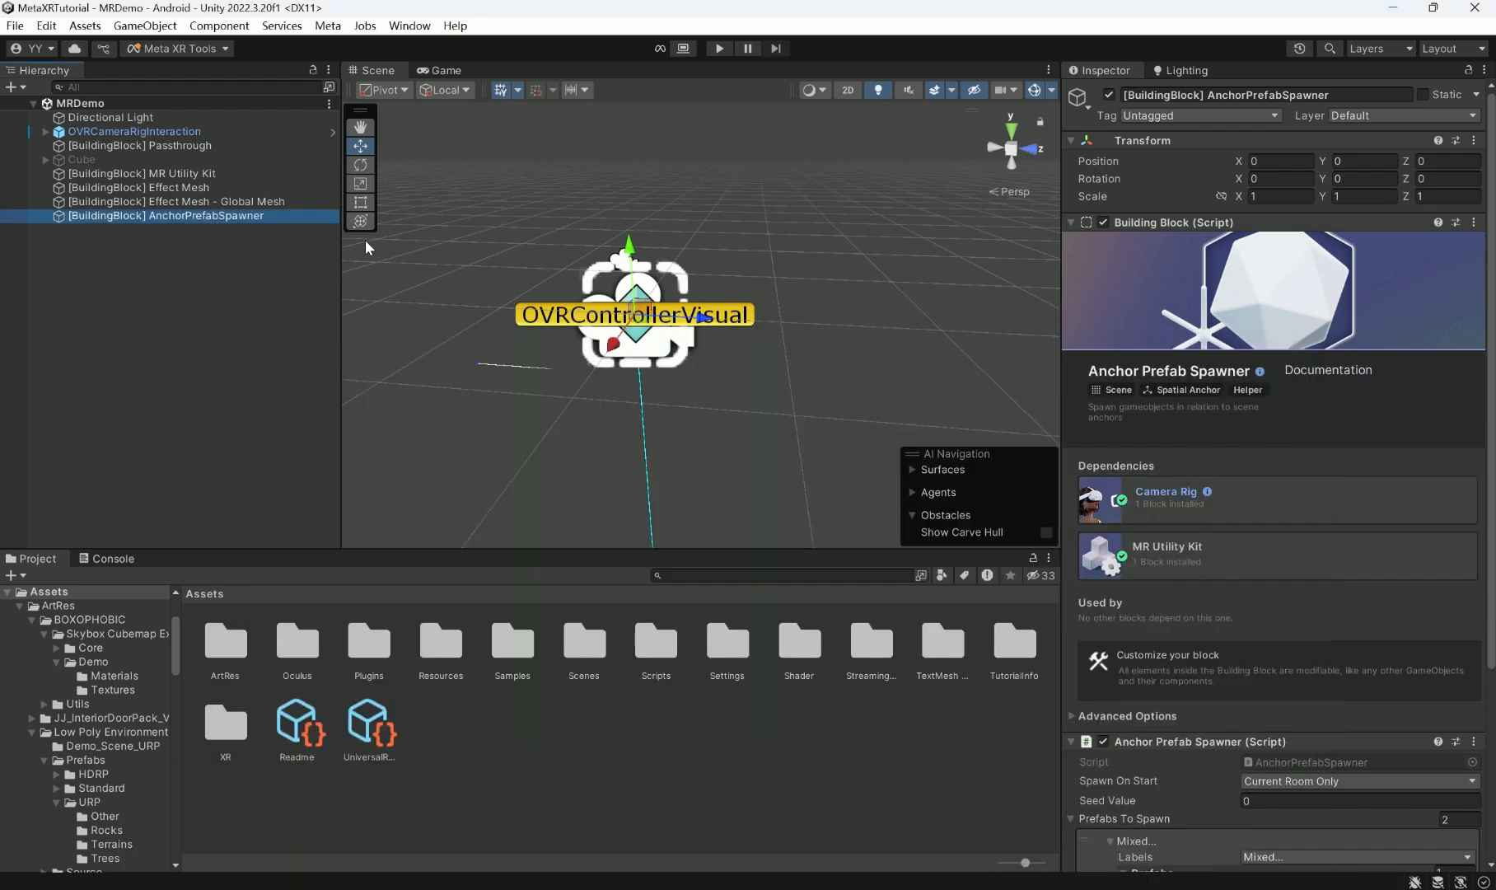
- Review the Spawn On Start options of the Anchor Prefab Spawner component without changing the selection
scroll(1277, 595, "down", 3)
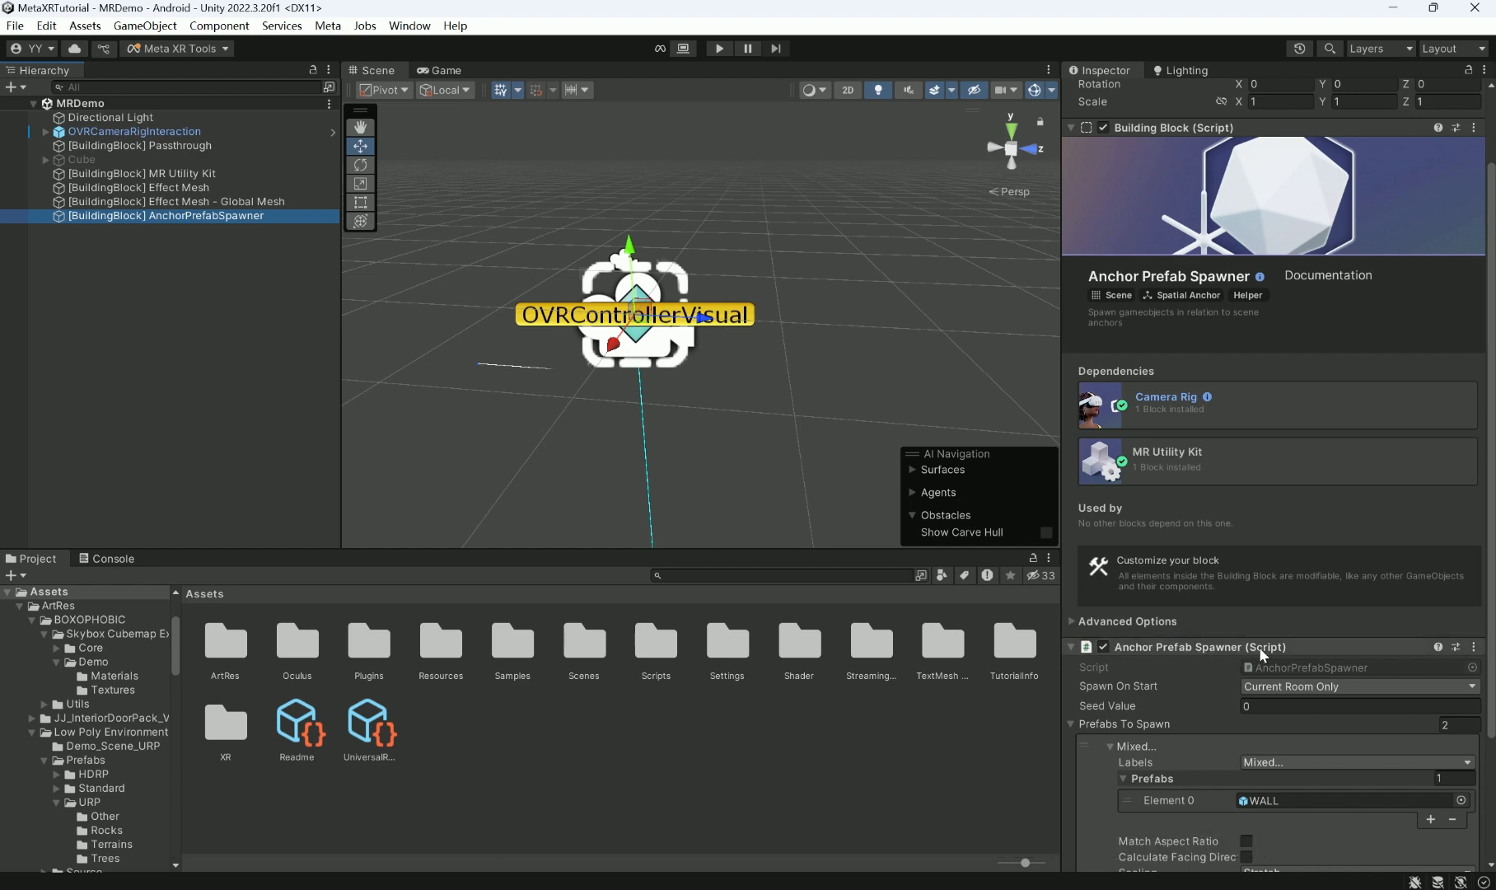
scroll(1267, 647, "down", 4)
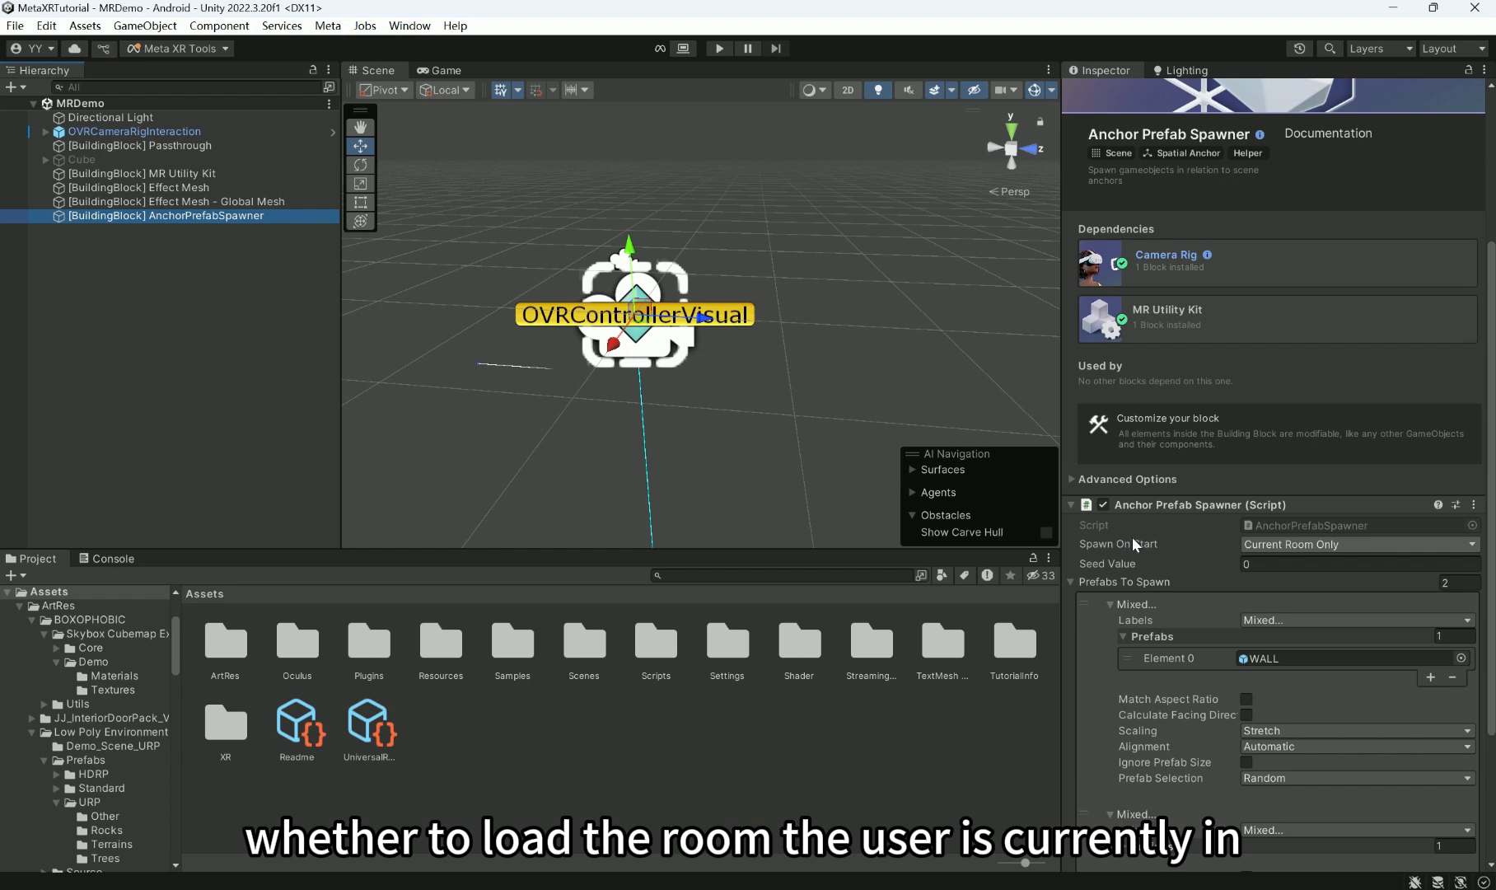
mouse_move(1127, 544)
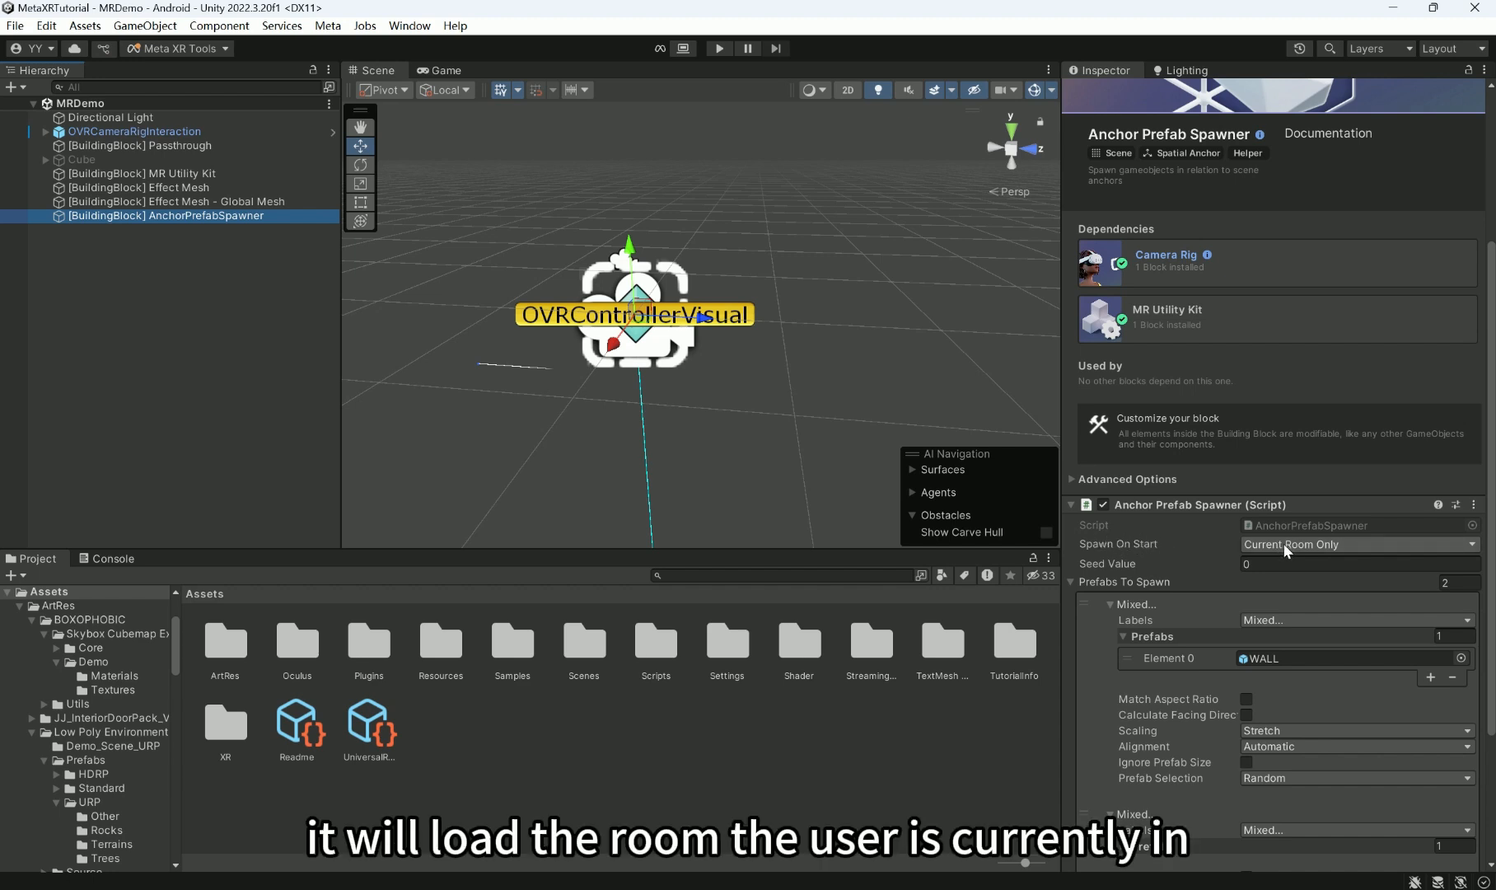
left_click(1309, 544)
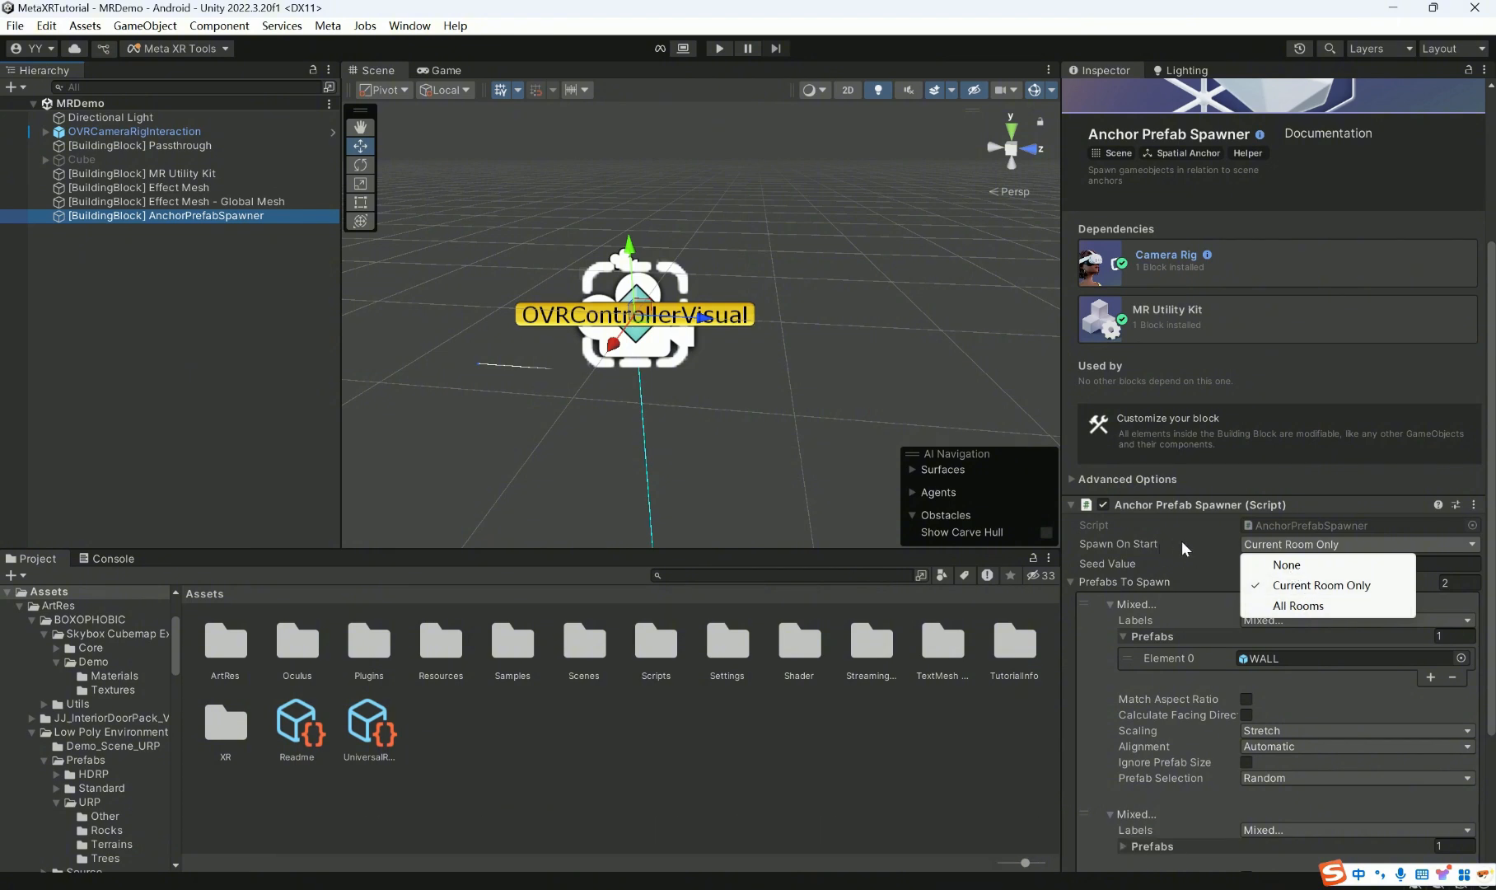
left_click(1305, 482)
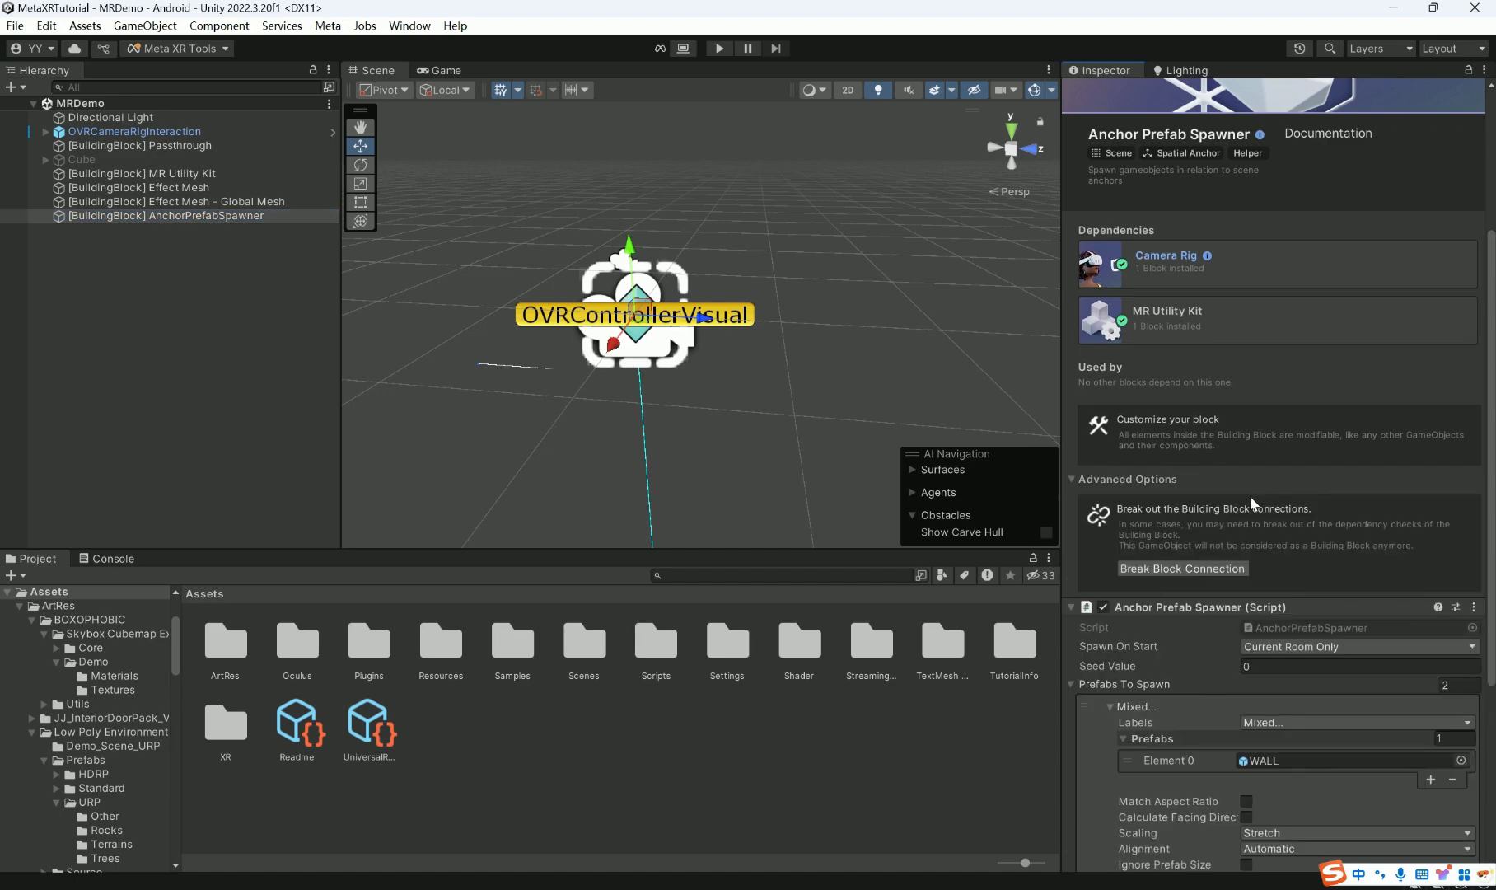
- Examine which room labels are assigned to the first Prefabs To Spawn entry and its WALL prefab
scroll(1103, 661, "down", 3)
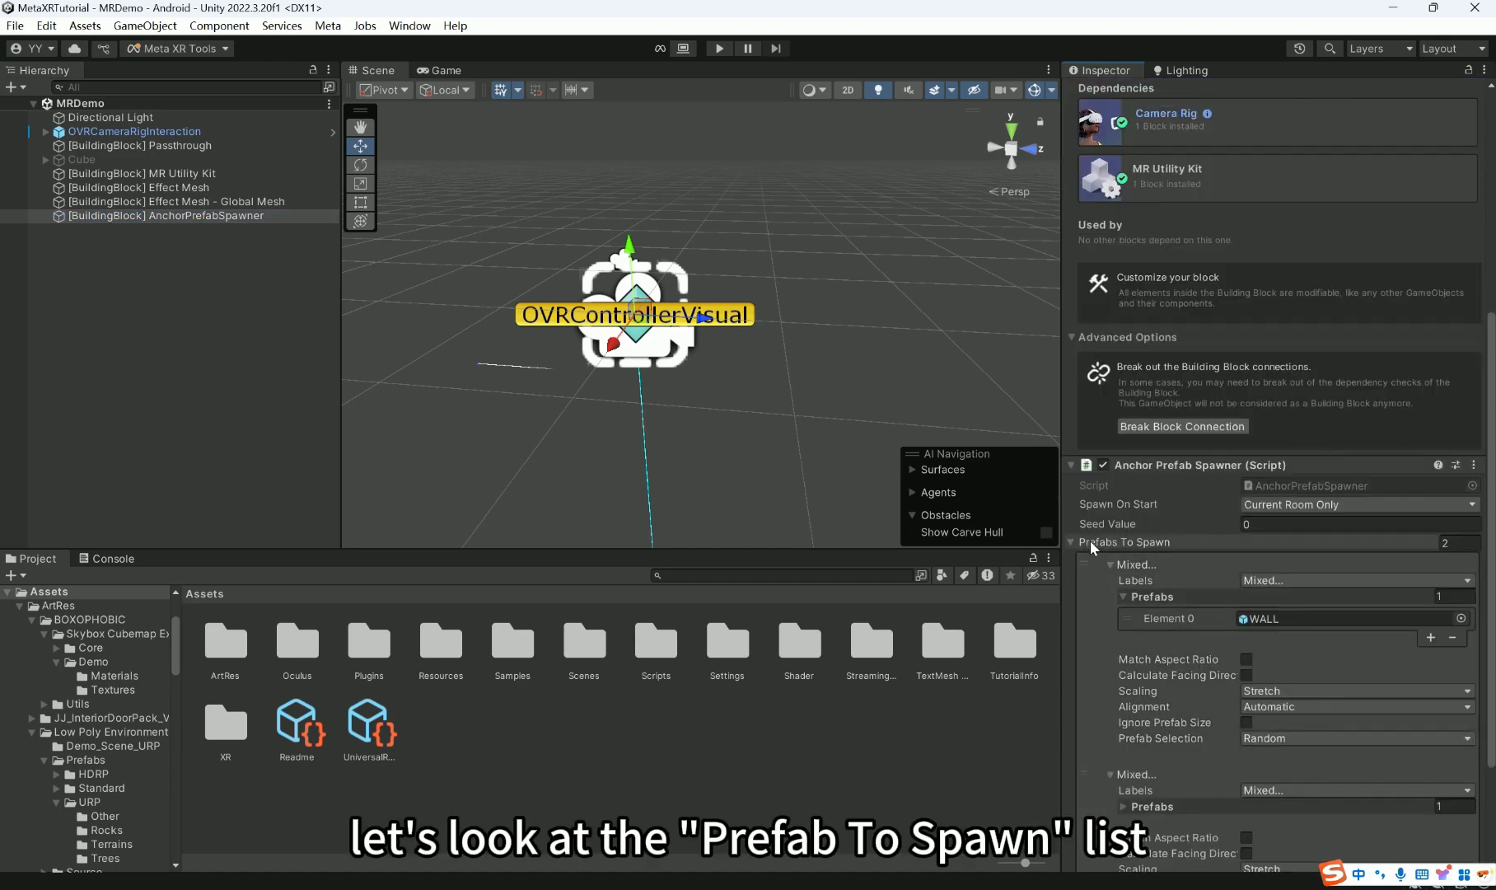
scroll(1198, 570, "down", 2)
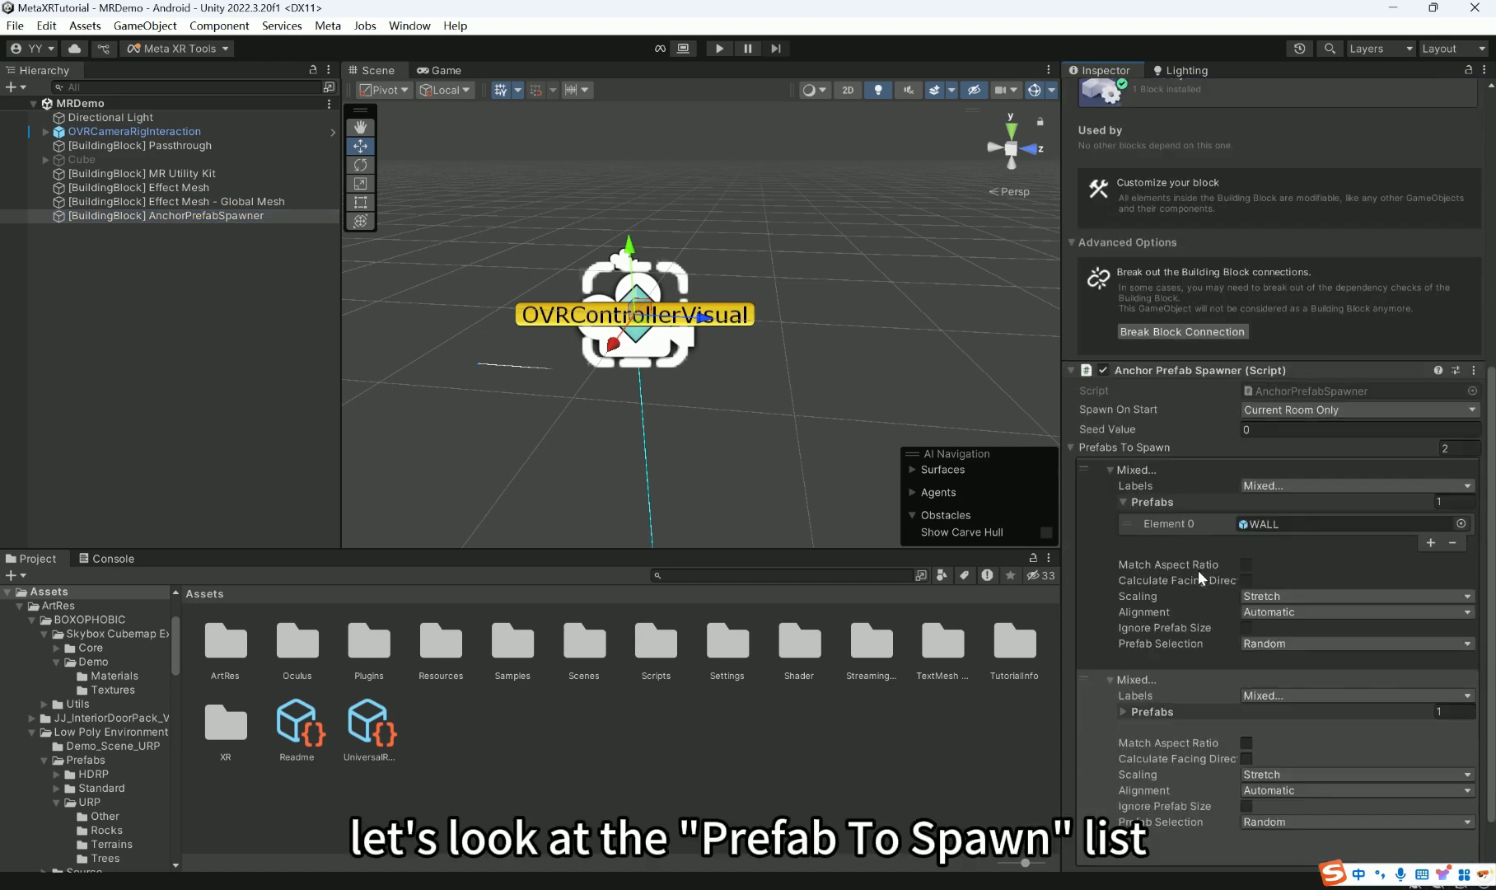
scroll(1136, 580, "down", 1)
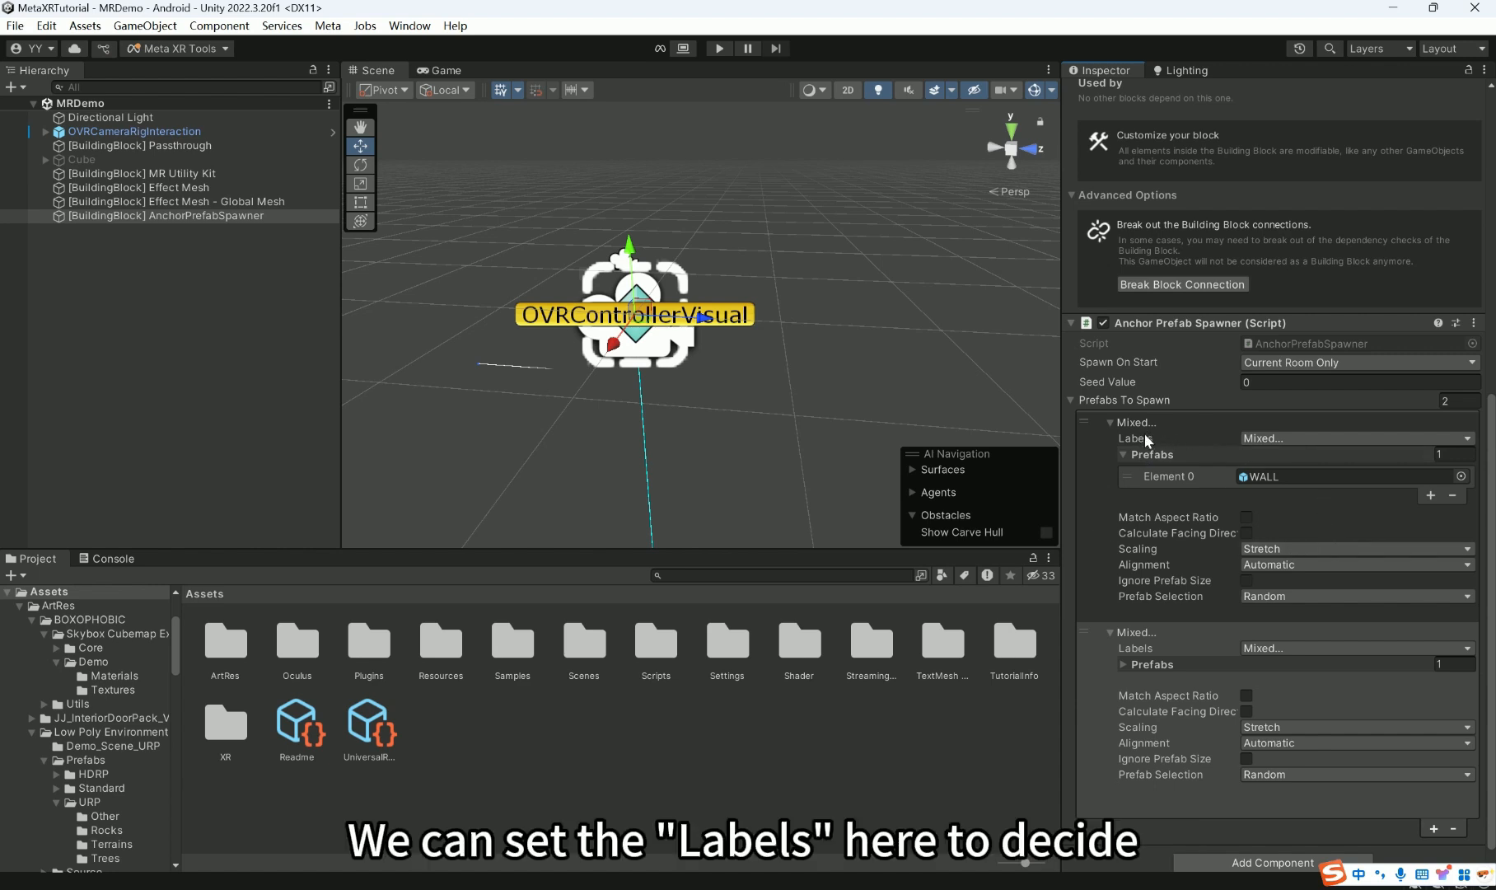
left_click(1269, 439)
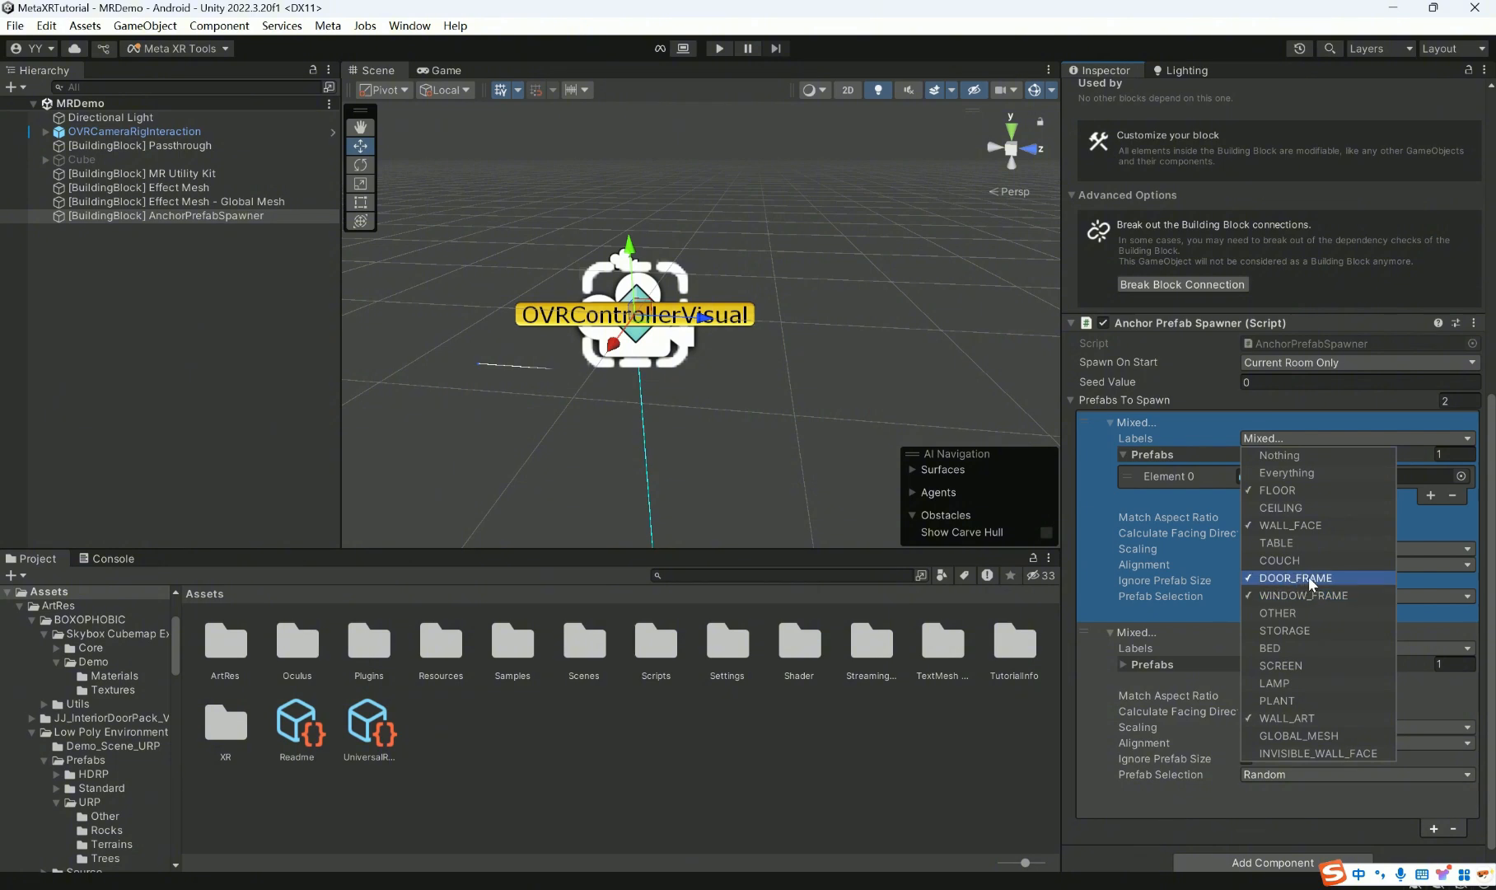
left_click(1114, 482)
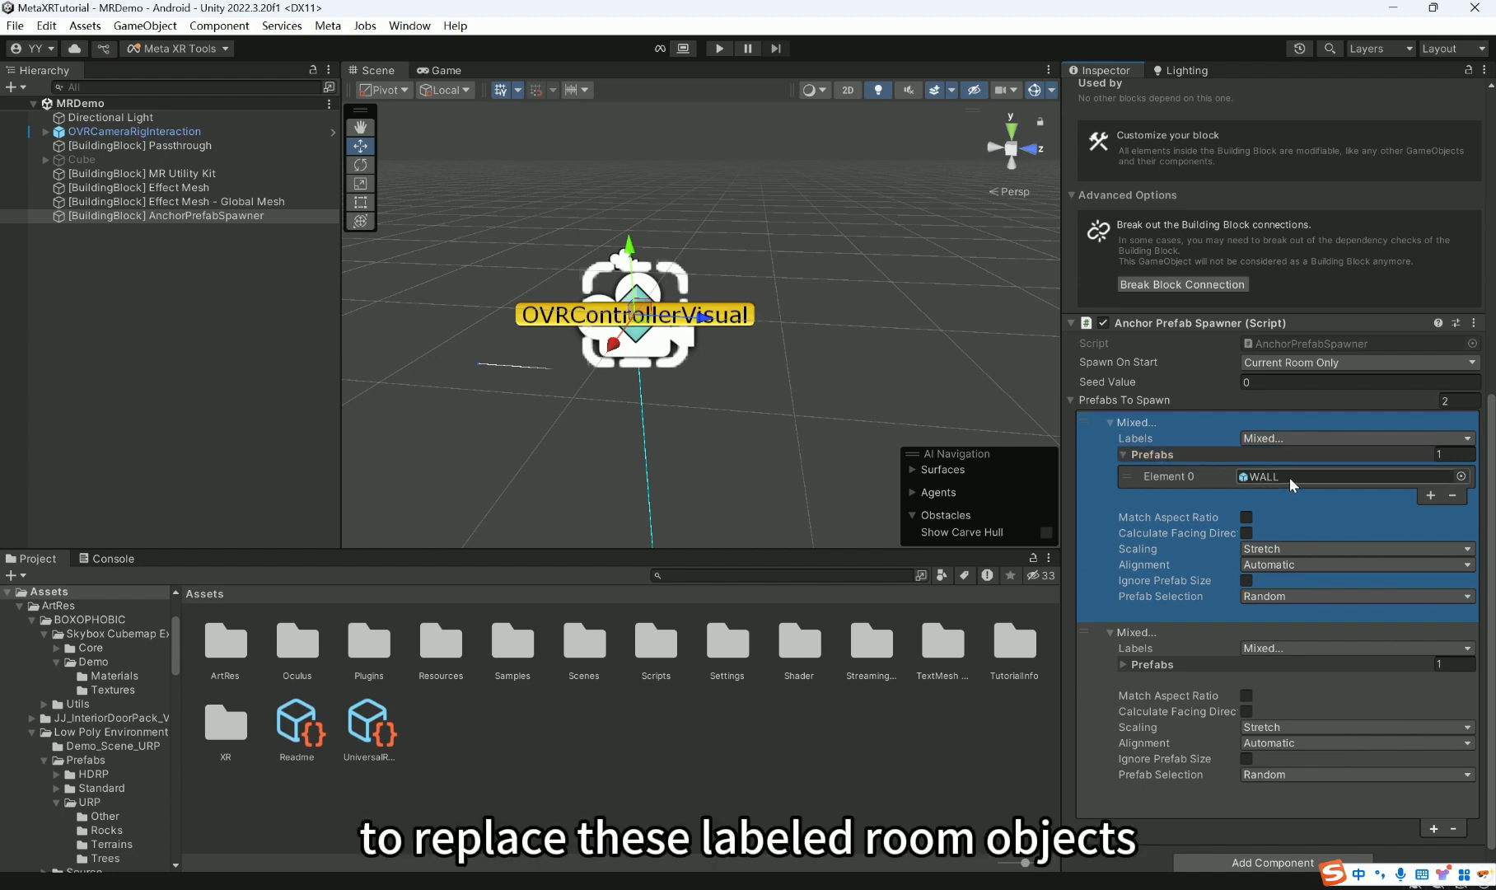
left_click(1283, 438)
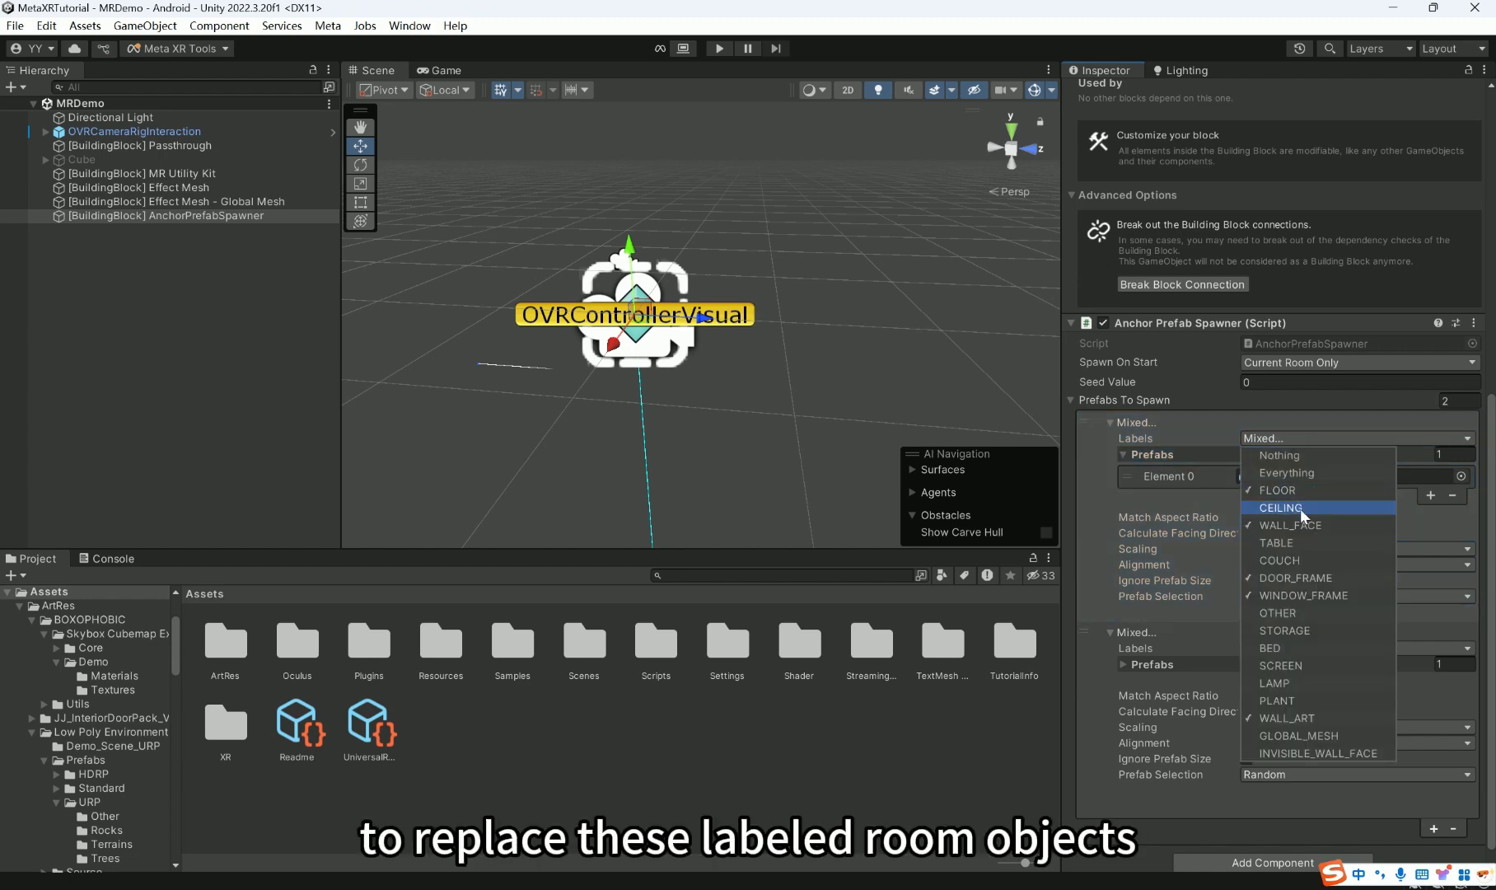
left_click(1161, 475)
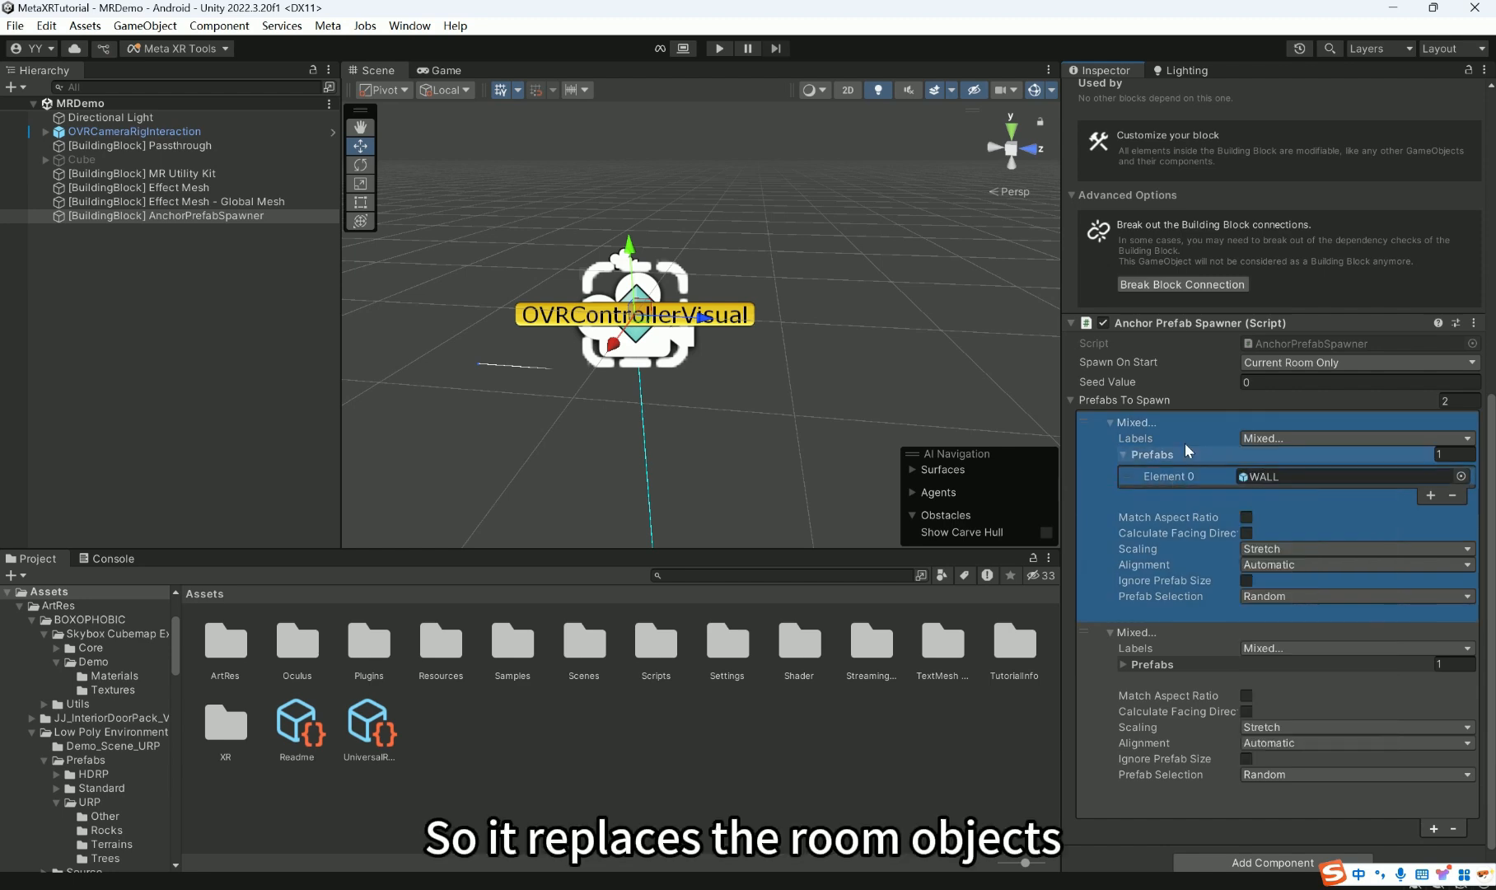
left_click(1266, 438)
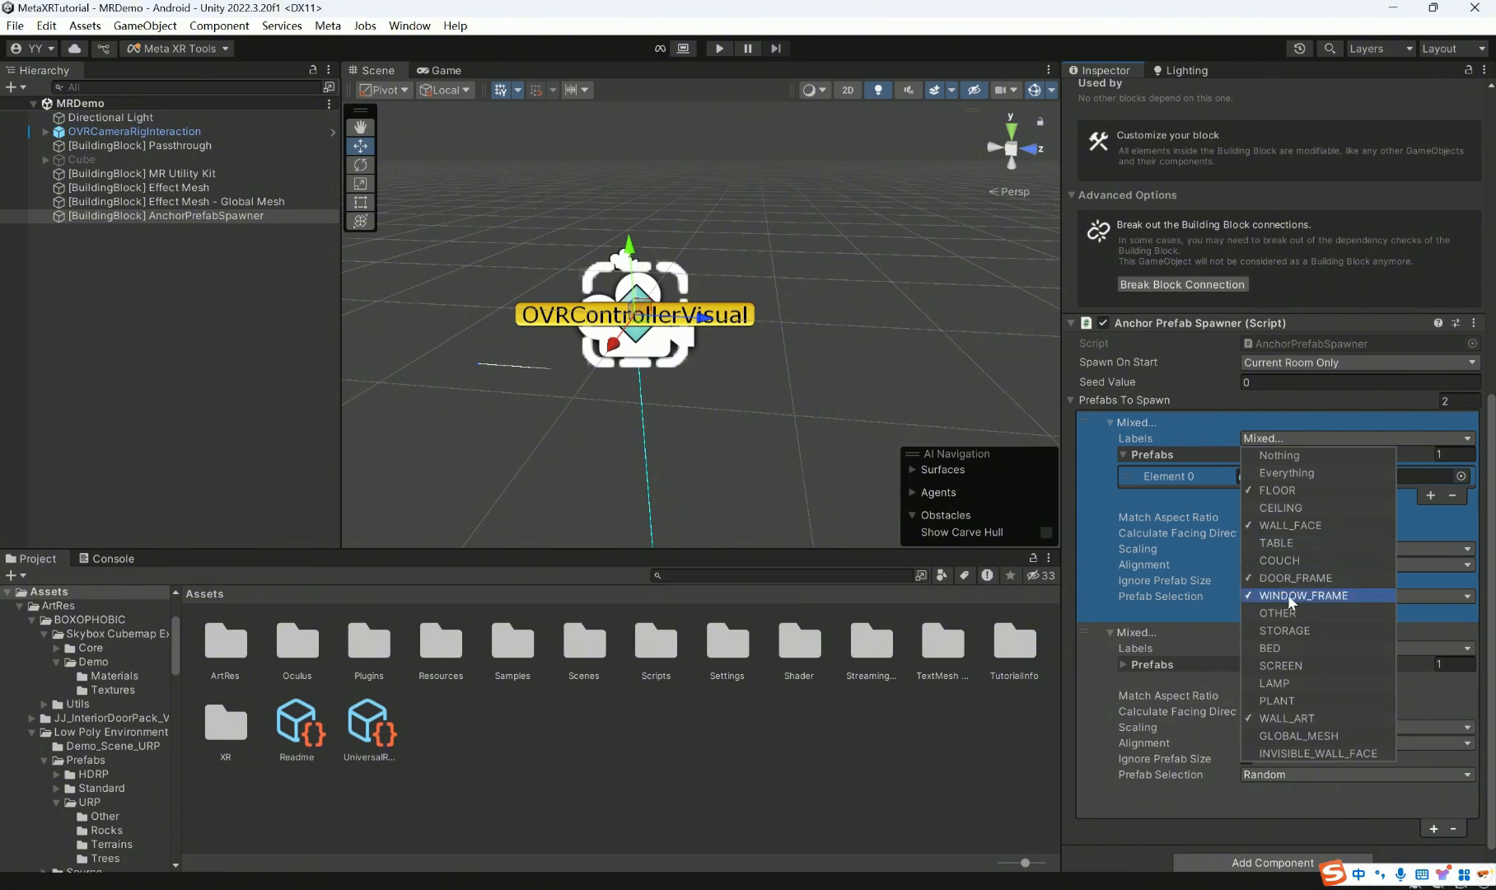
left_click(1107, 508)
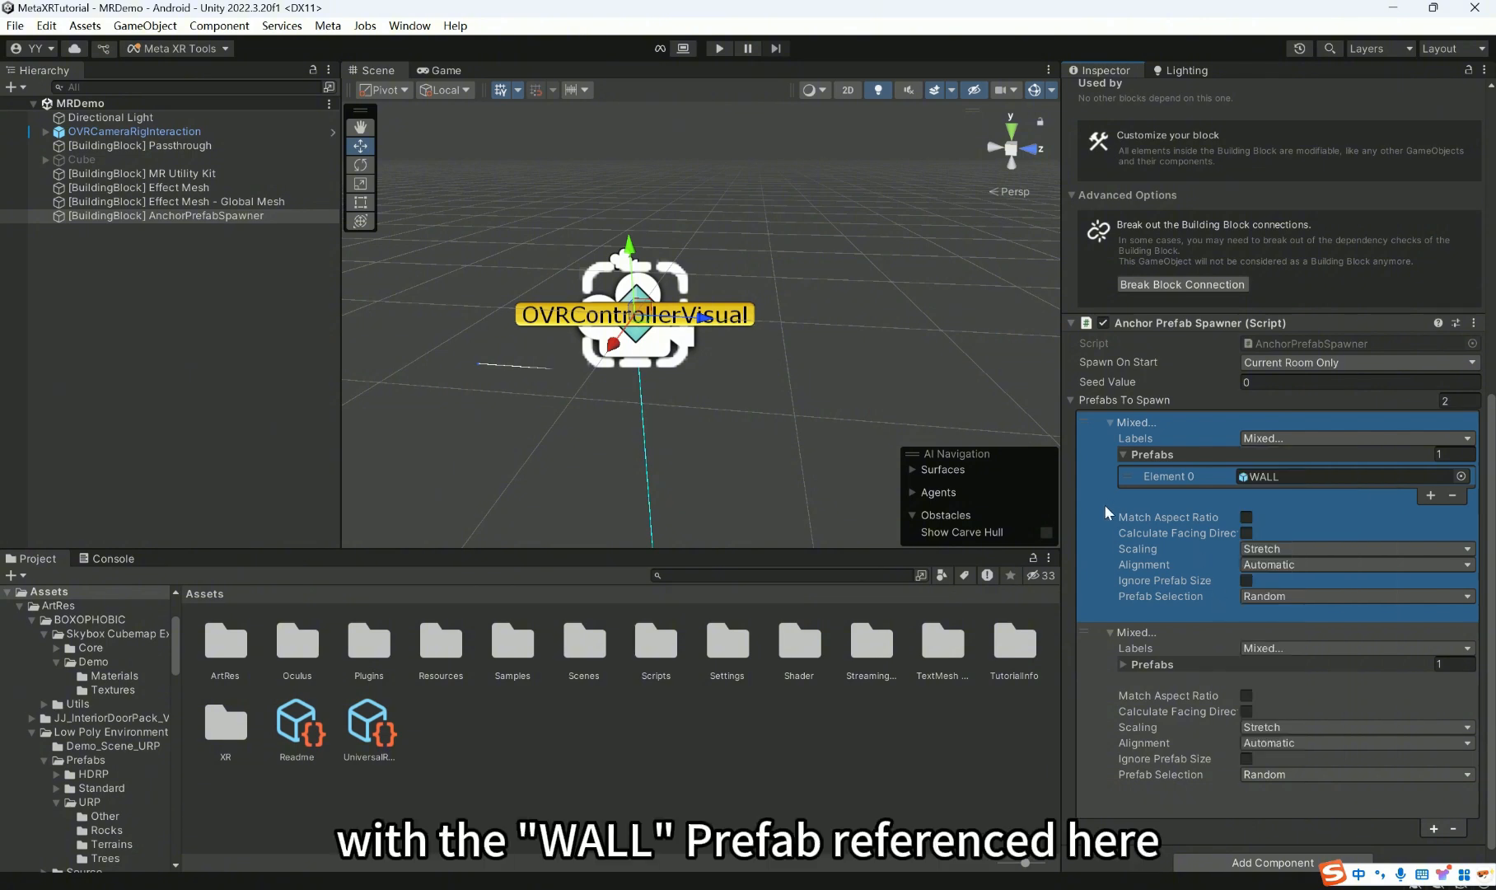
- Locate the WALL prefab referenced by the first spawn entry in the project and open it to view its shape
left_click(1266, 478)
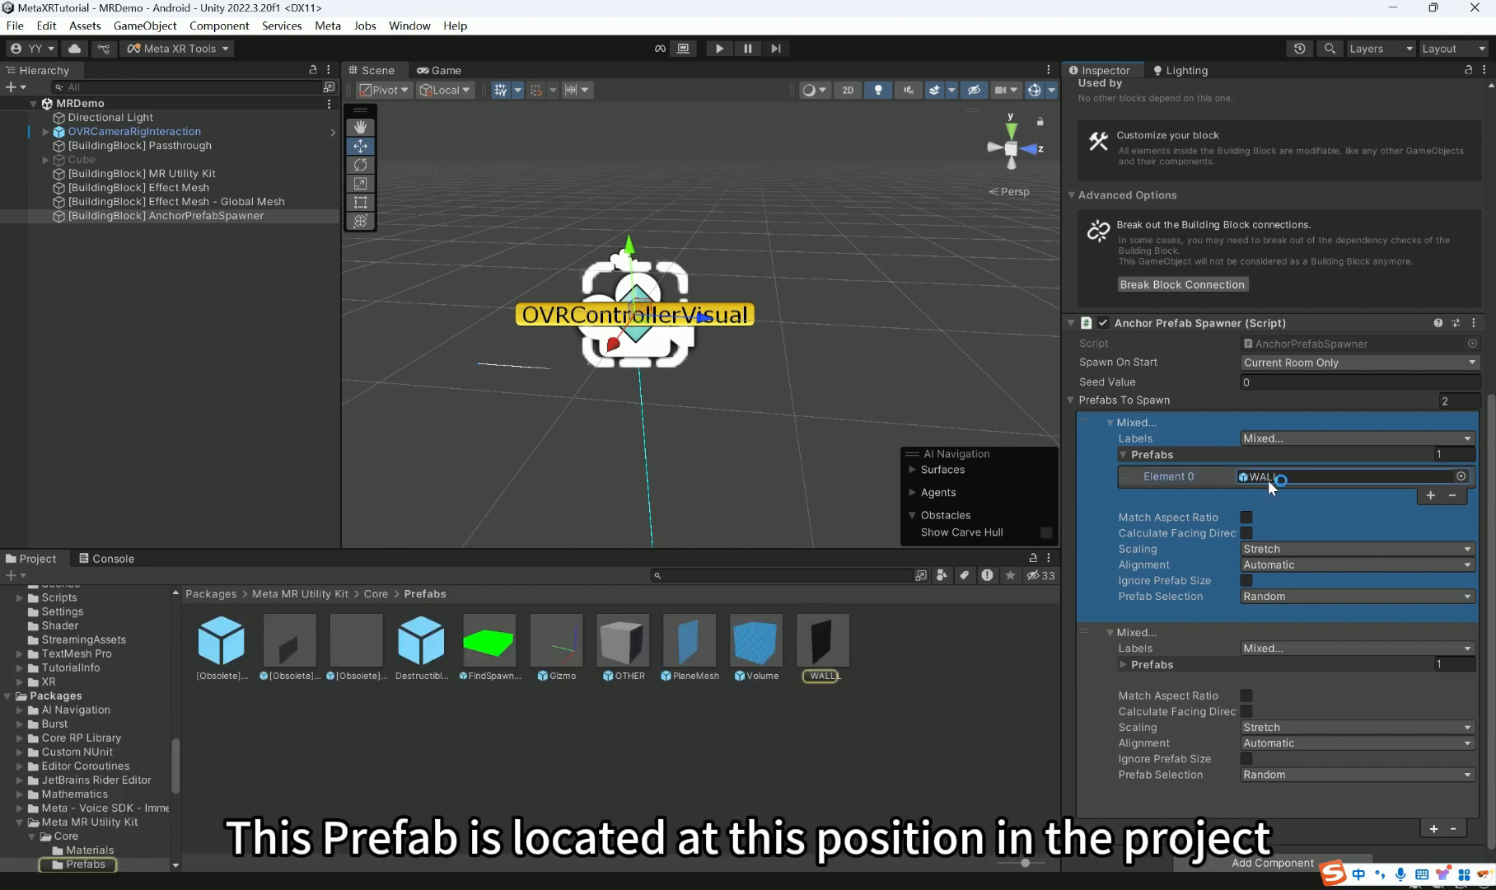
double_click(823, 646)
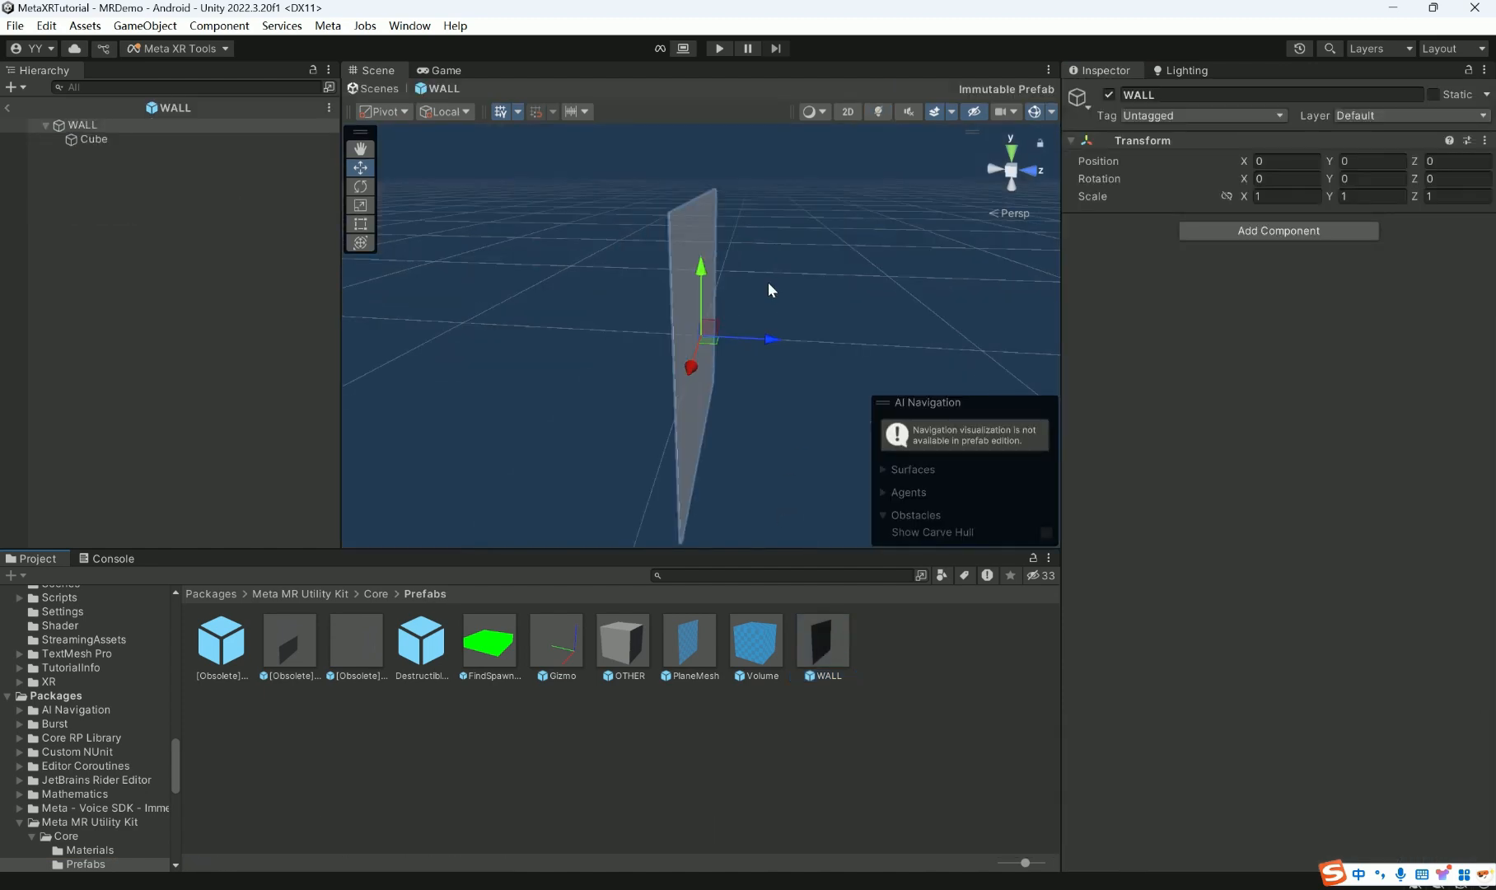
left_click_drag(771, 290, 928, 273, "alt")
right_click_drag(571, 271, 547, 275)
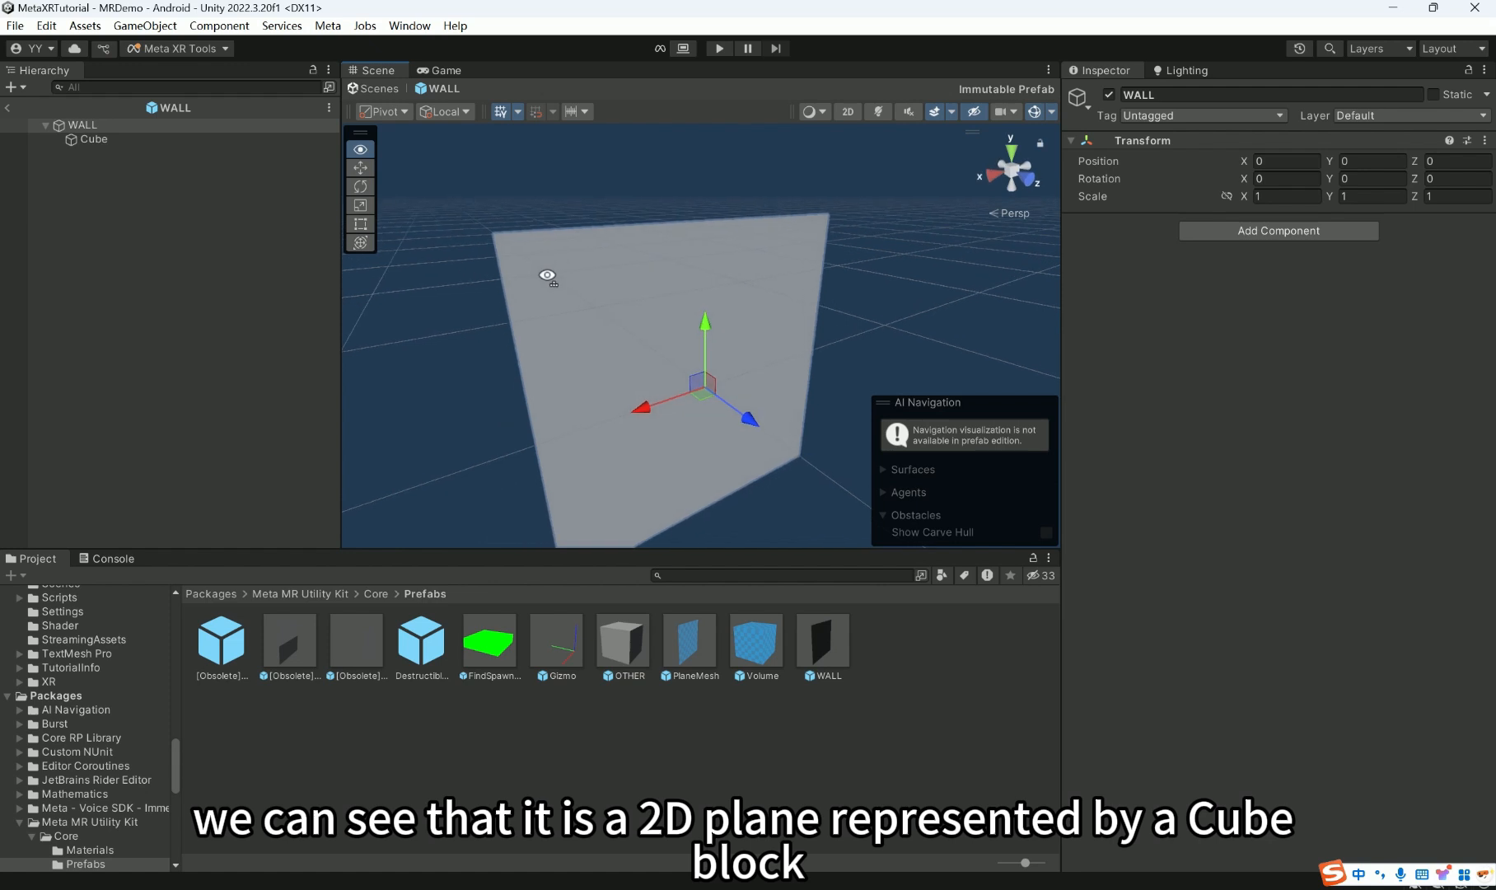
- Inspect the scale of the WALL prefab's Cube child and view its thickness from the side
left_click(106, 147)
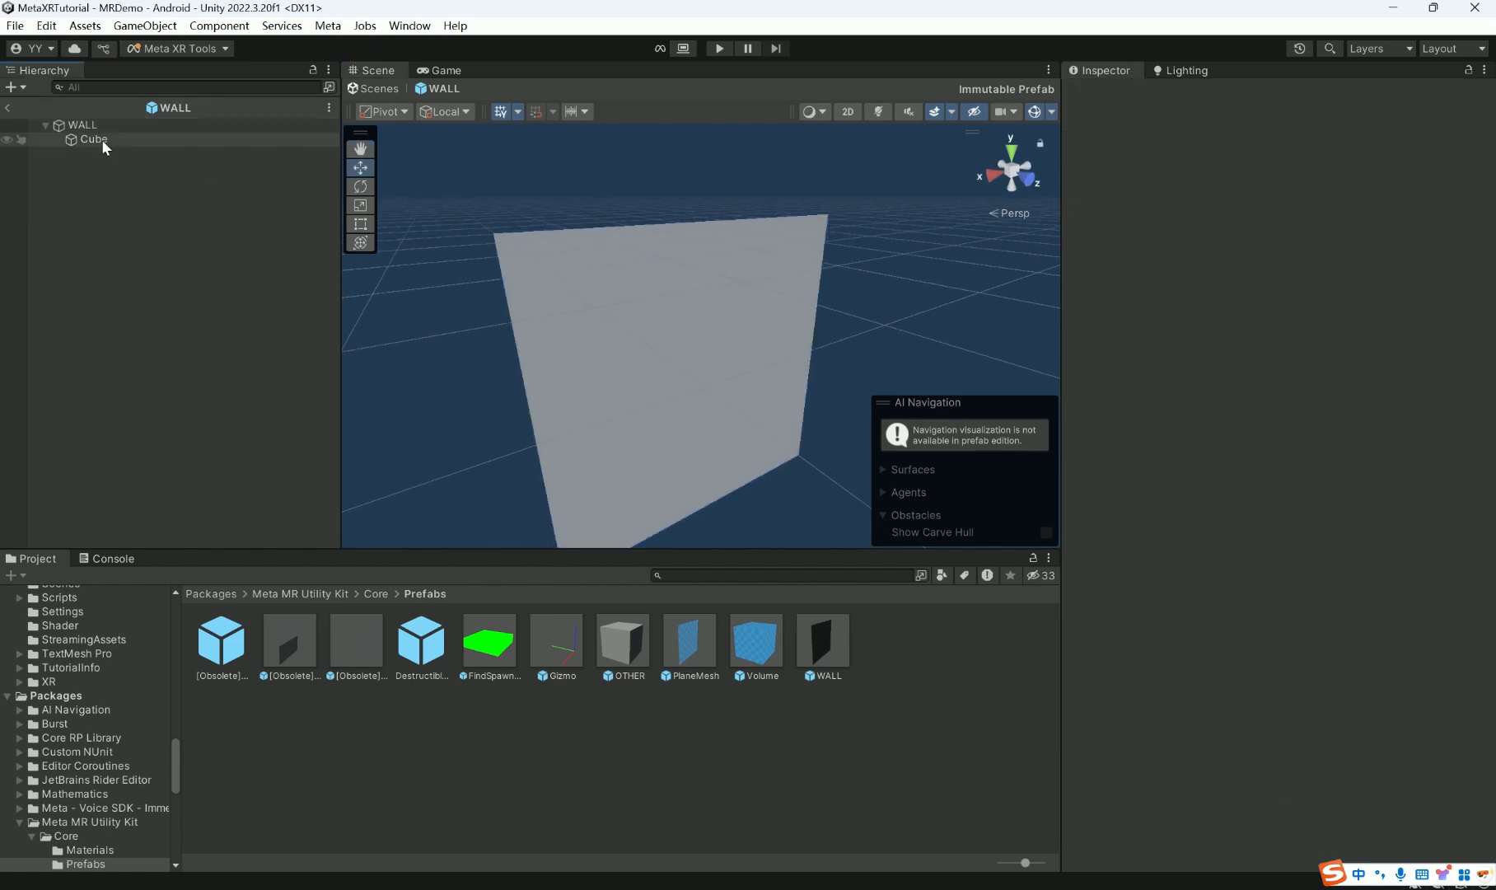
left_click(101, 140)
right_click_drag(679, 324, 997, 356)
key("a")
key("d")
key("d")
key("a")
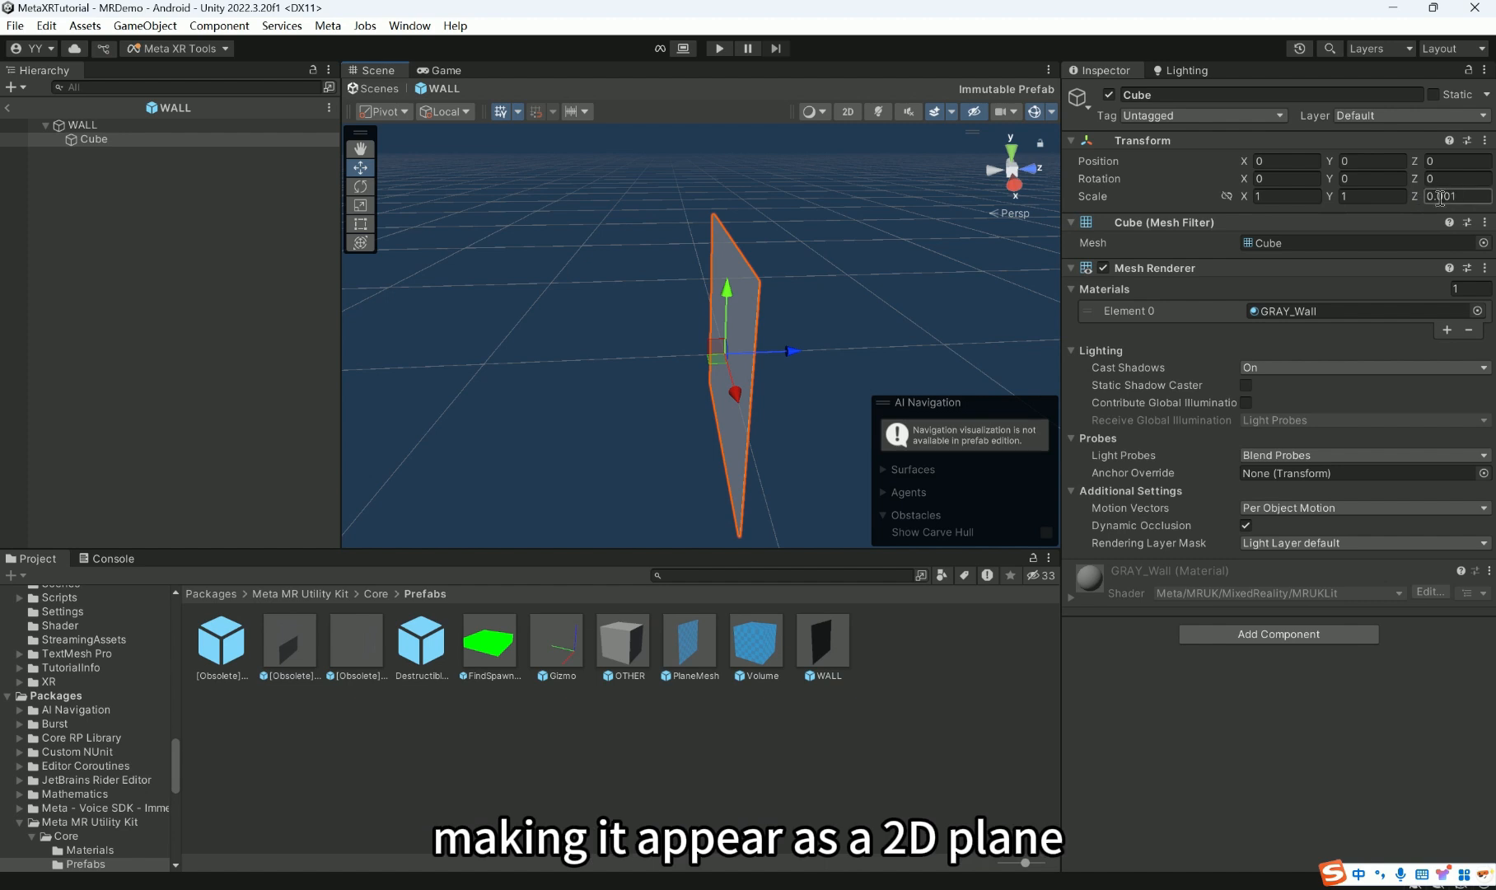
left_click_drag(793, 308, 518, 281, "alt")
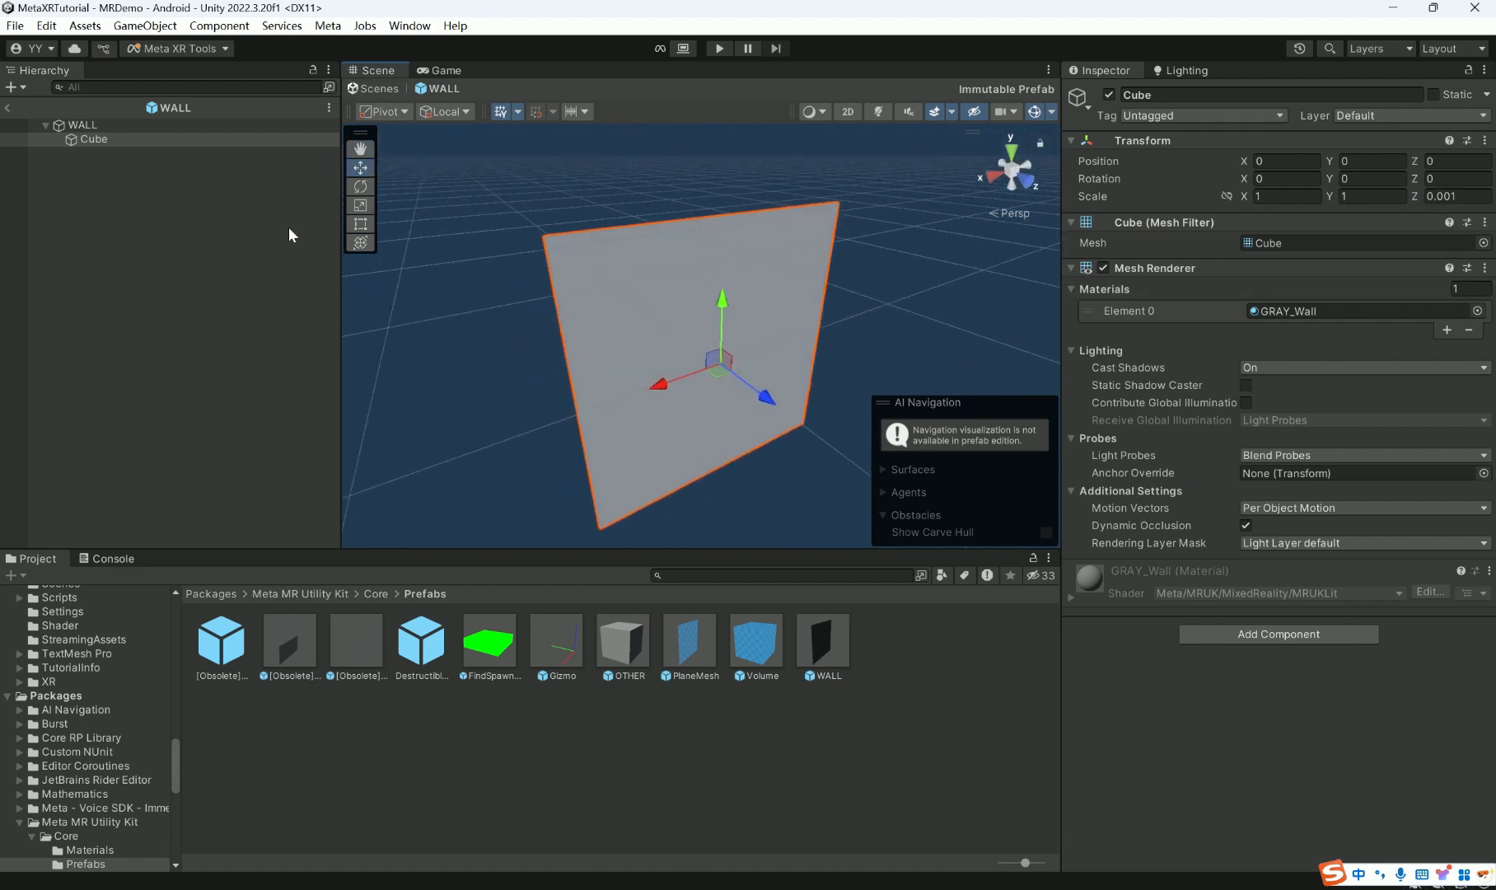
- Return to the MRDemo scene and select AnchorPrefabSpawner to show the second Prefabs To Spawn entry
left_click(8, 107)
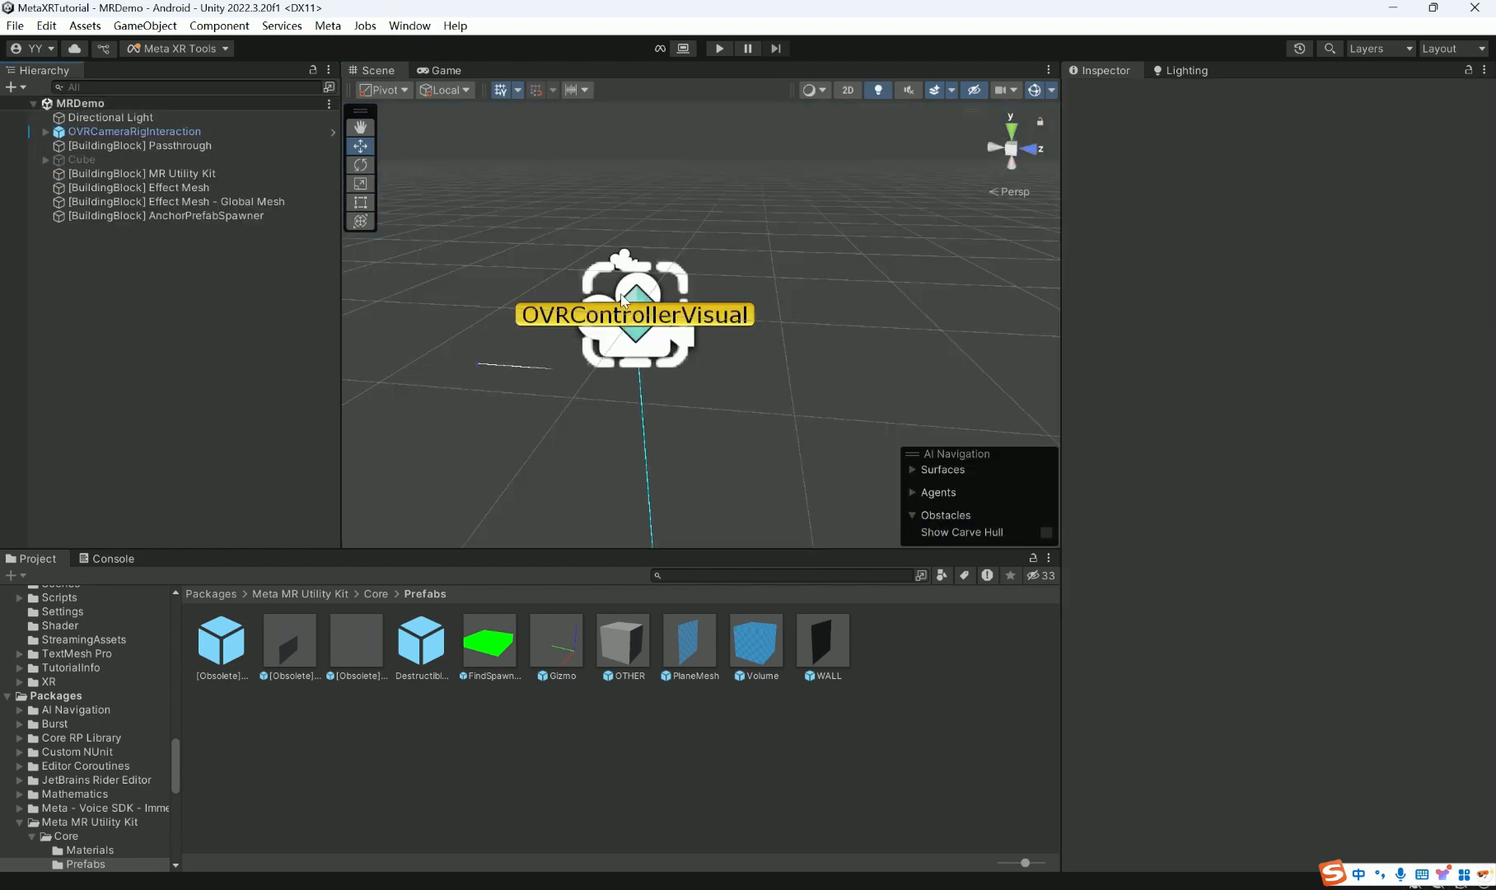
left_click(168, 177)
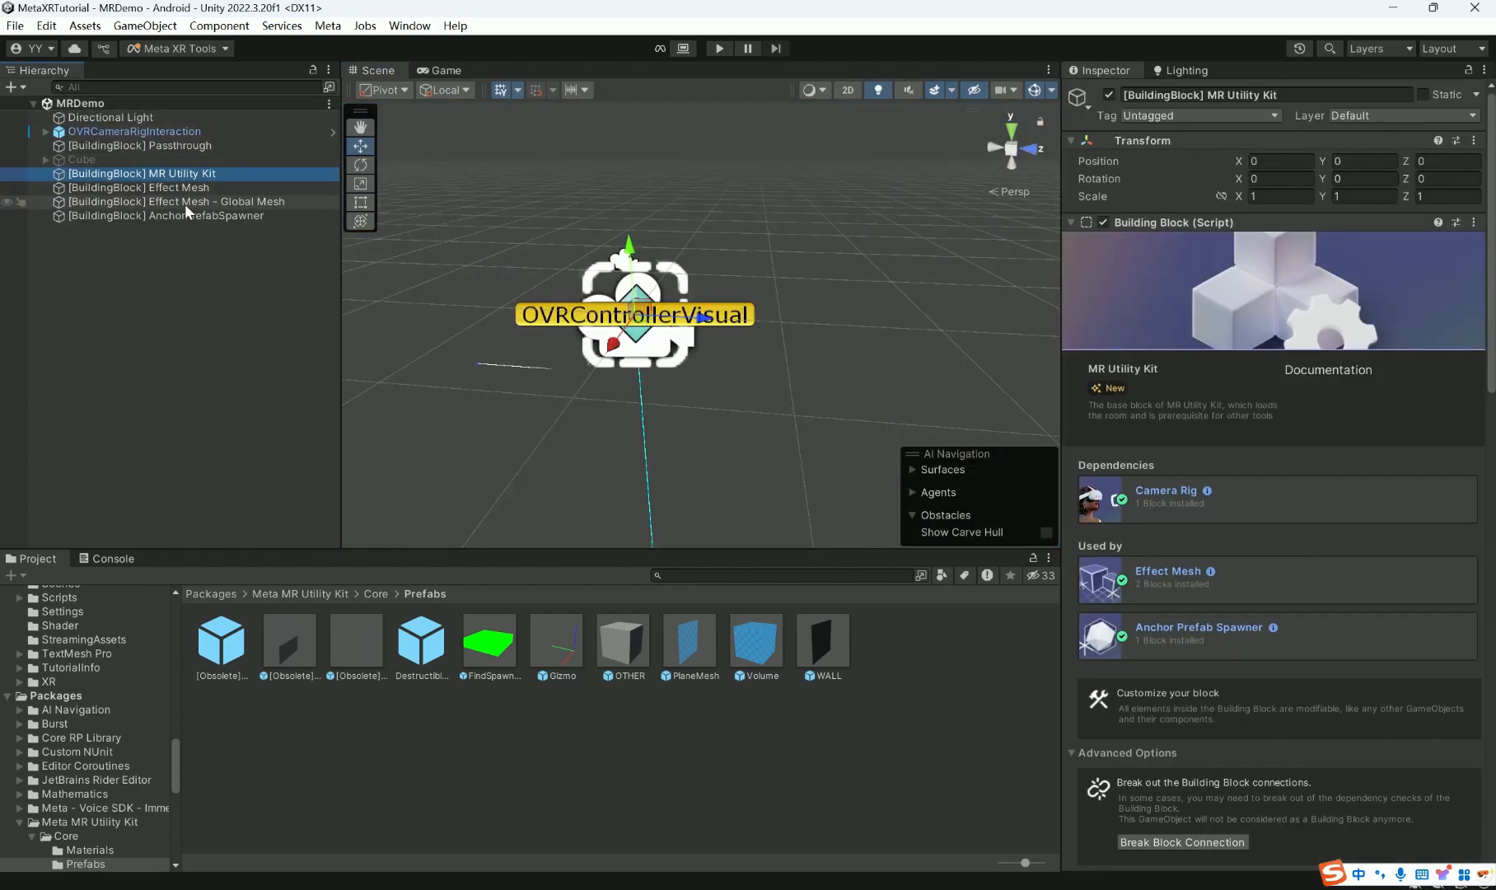
left_click(184, 203)
left_click(190, 215)
scroll(1384, 511, "down", 10)
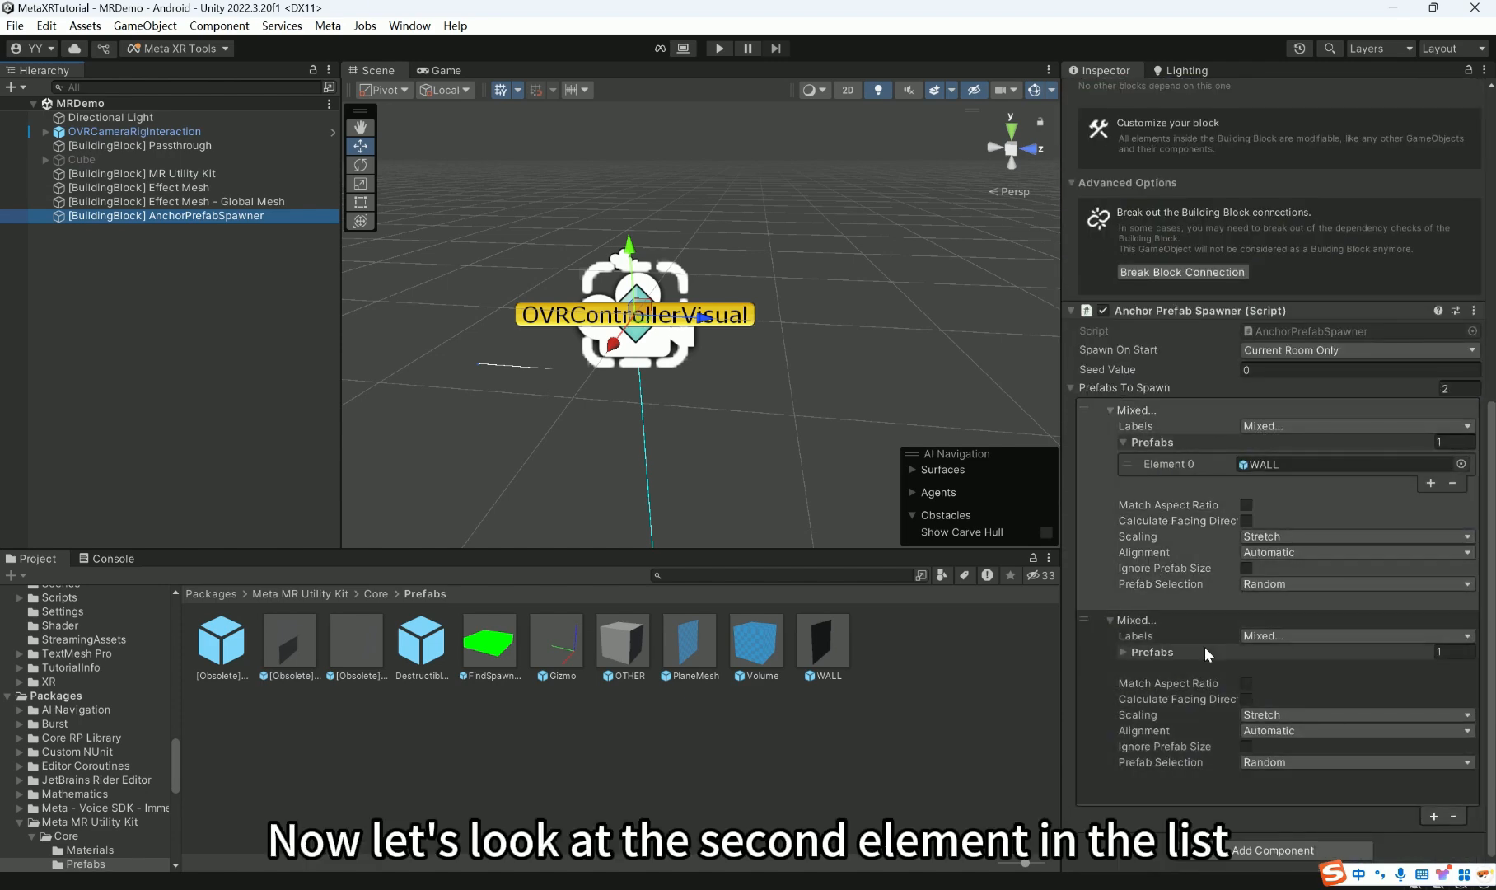
- Examine which room labels and prefab are assigned to the second Prefabs To Spawn entry
left_click(1267, 634)
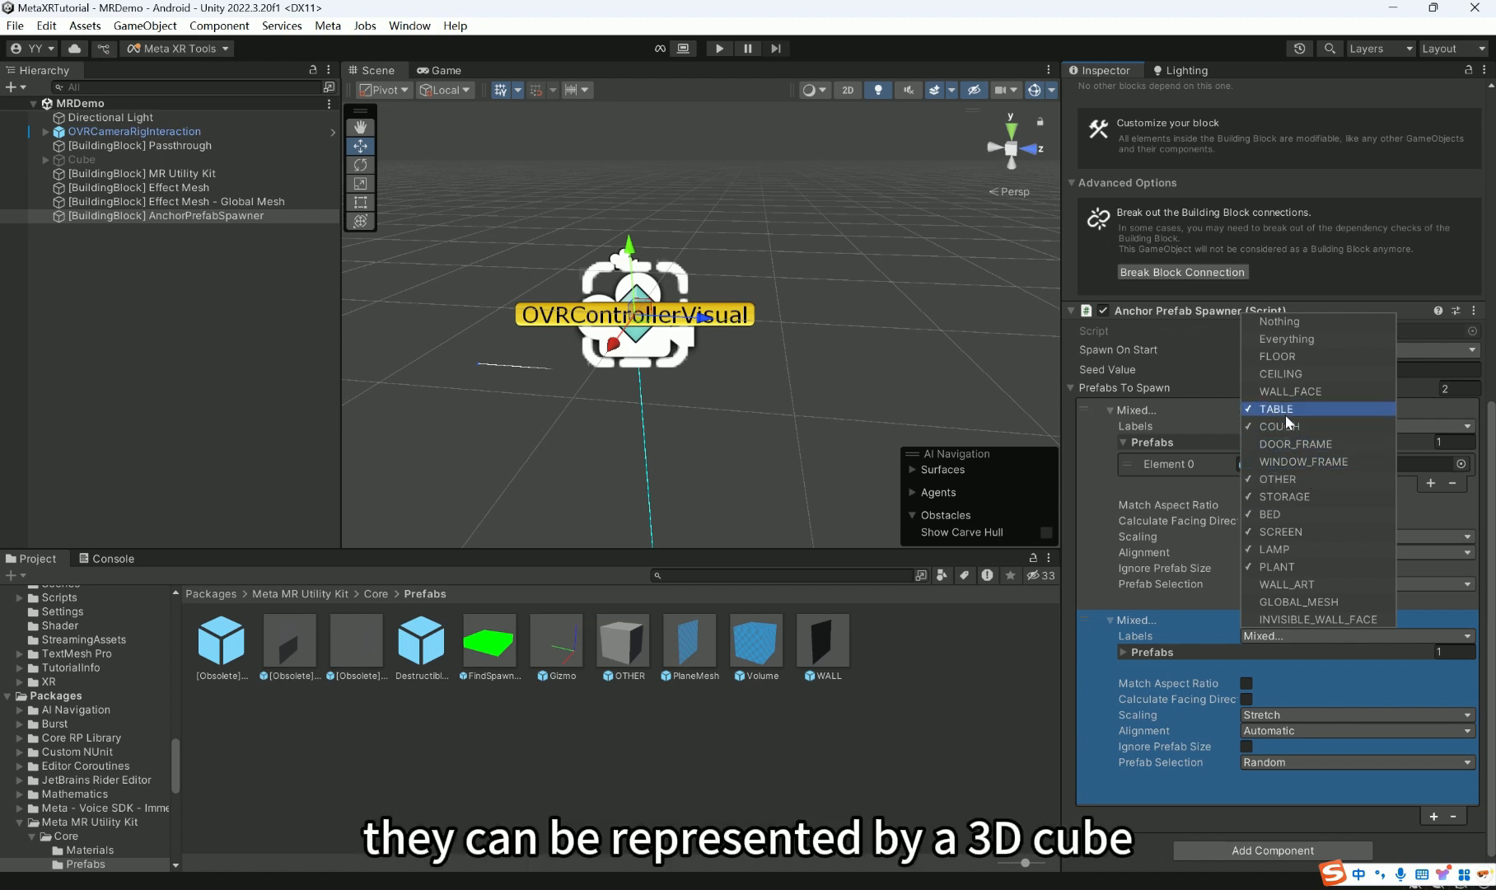
left_click(1103, 829)
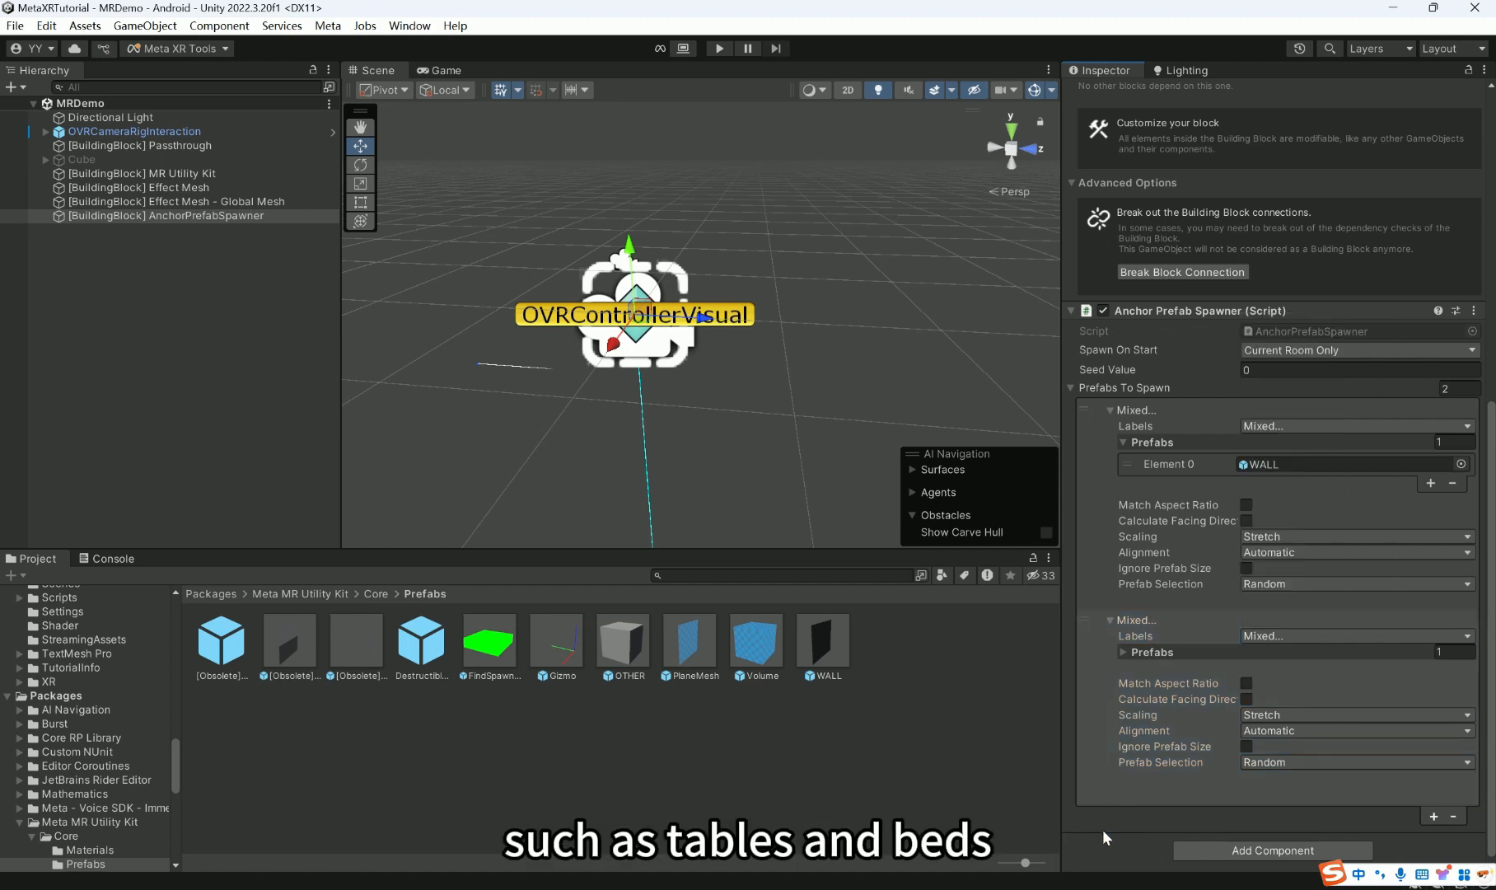
left_click(1124, 652)
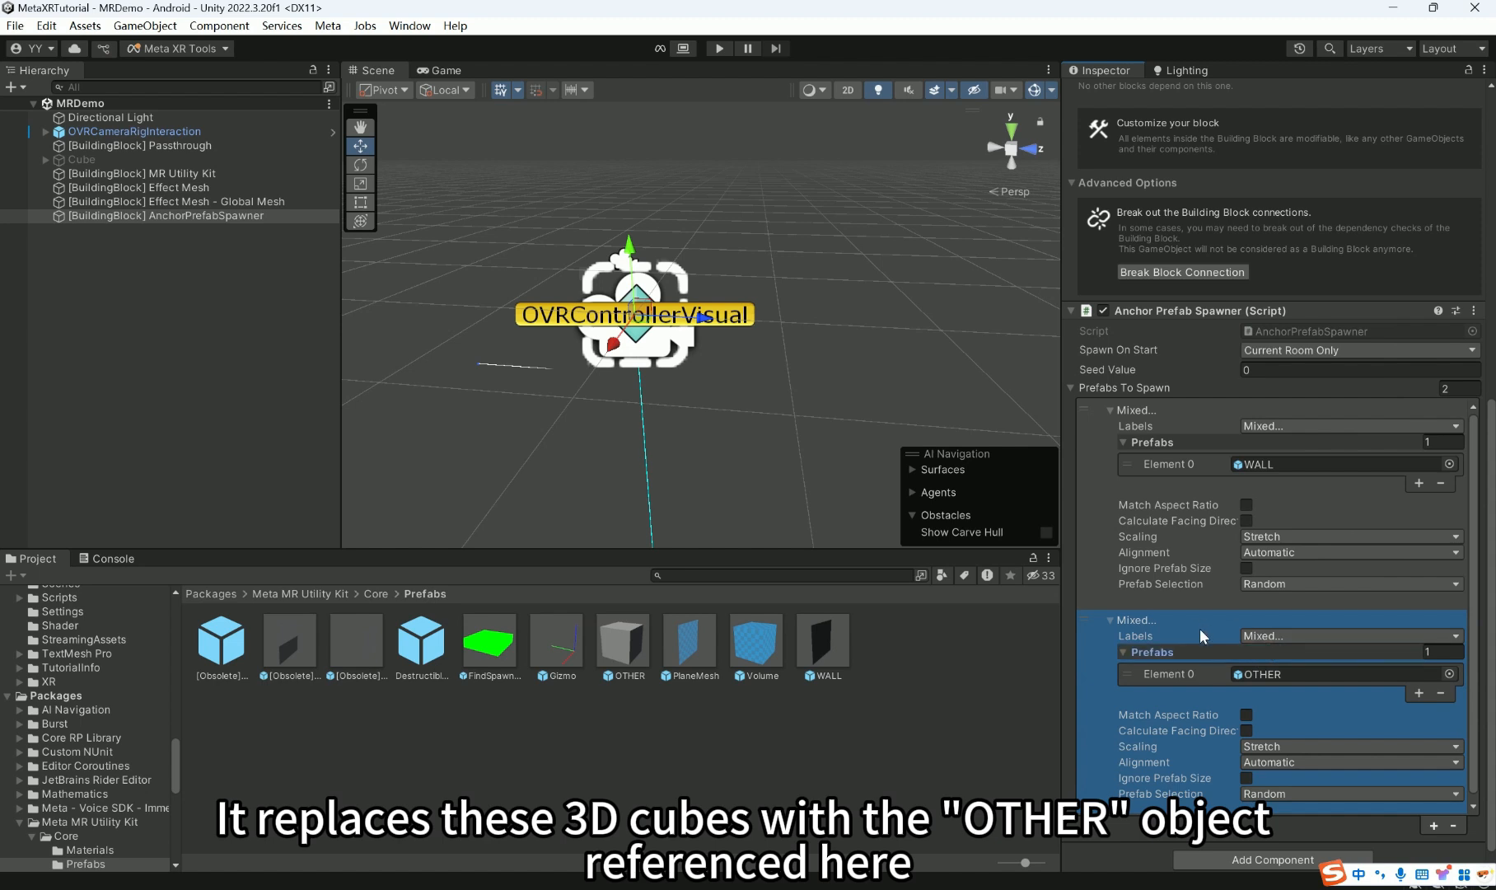
- View the shape of the OTHER prefab referenced by the second spawn entry and return to AnchorPrefabSpawner in the MRDemo scene
left_click(1263, 678)
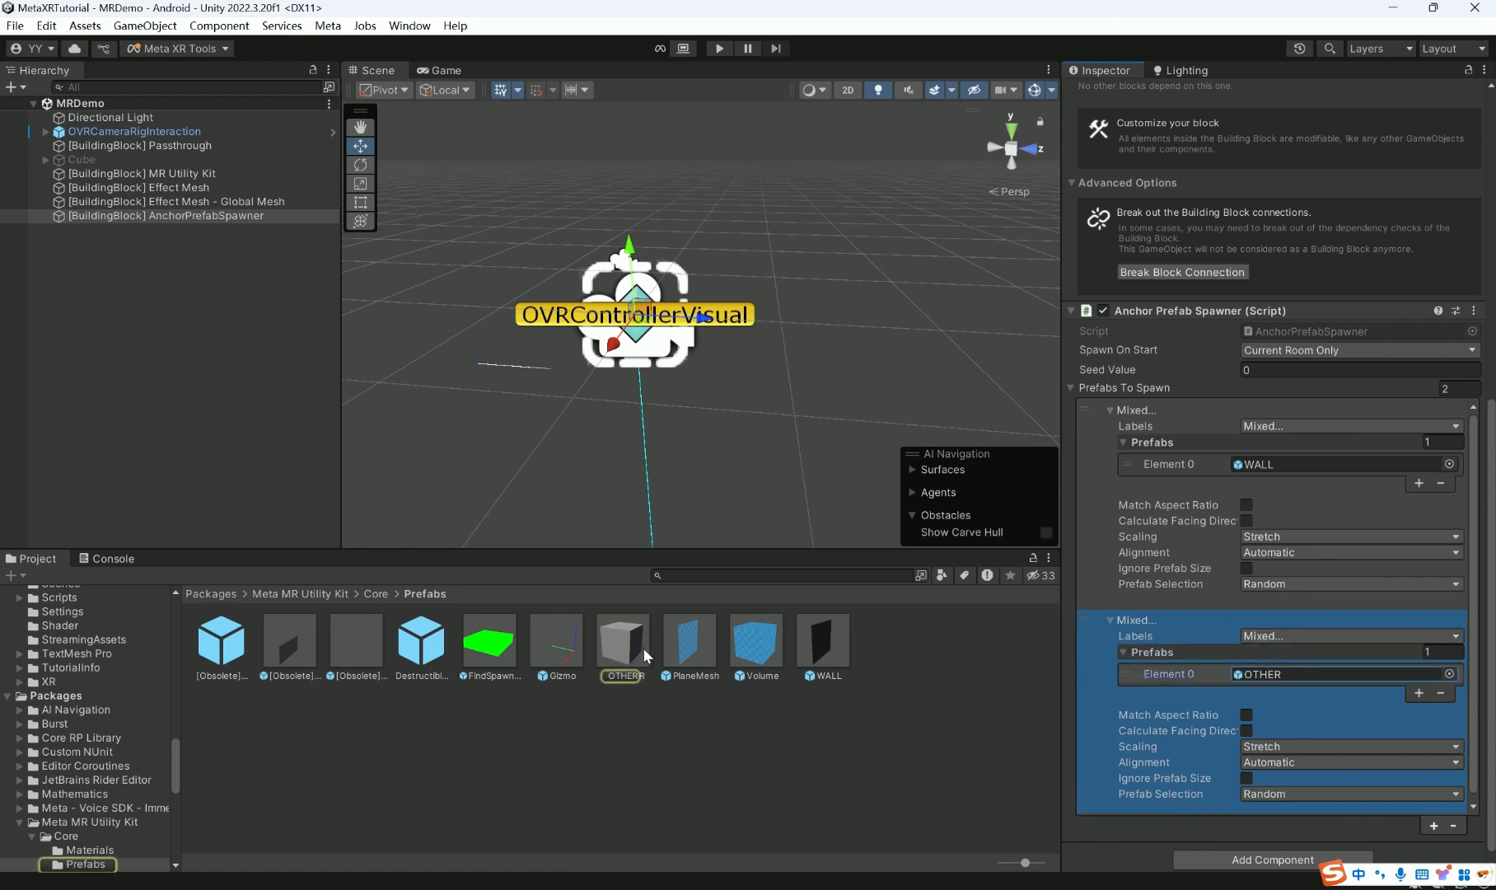
double_click(620, 647)
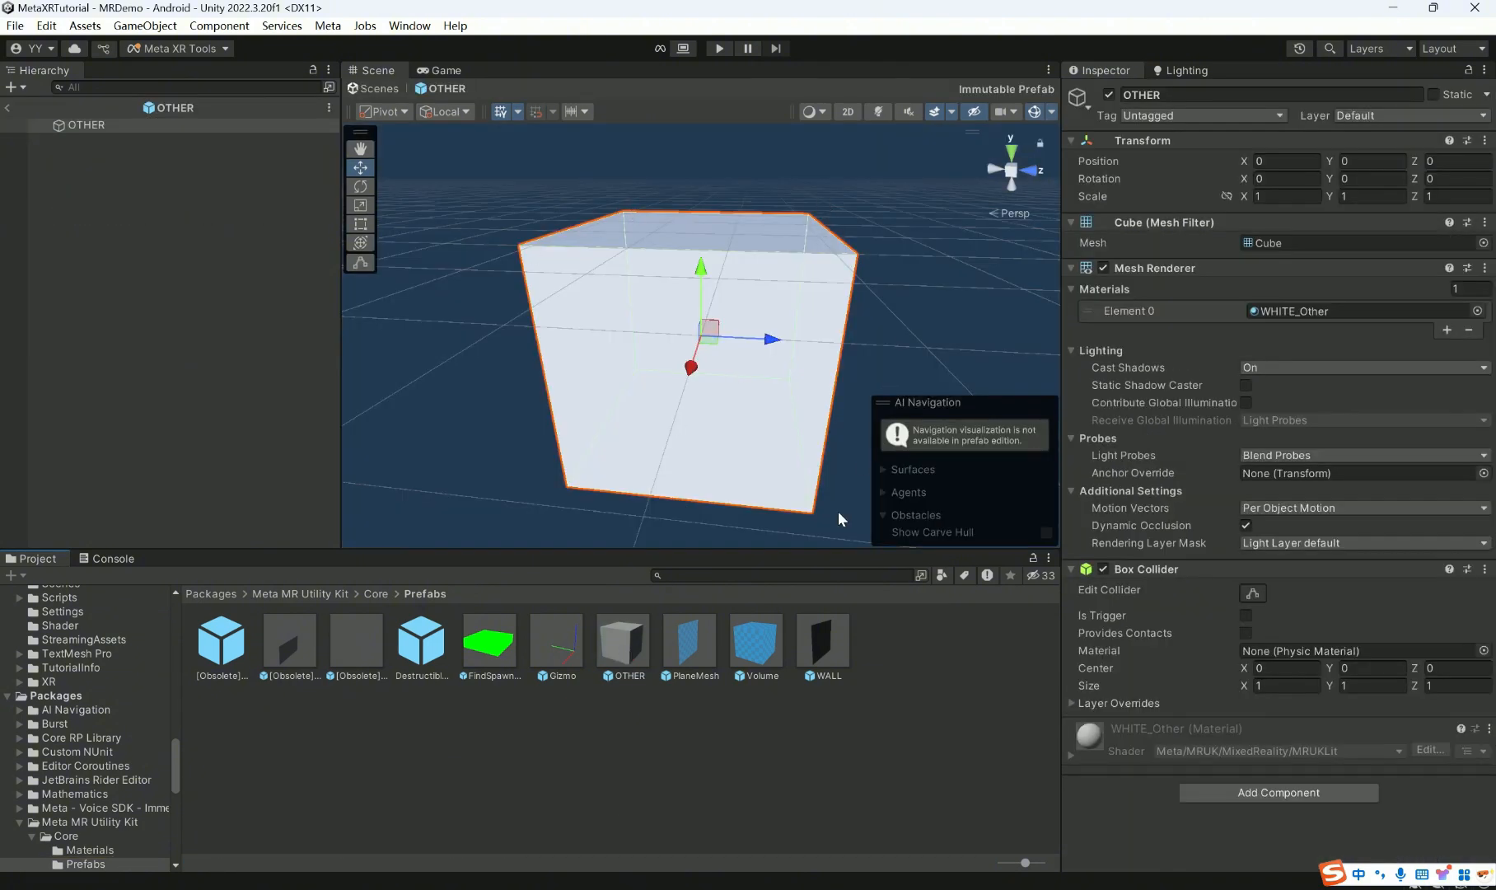
left_click(7, 107)
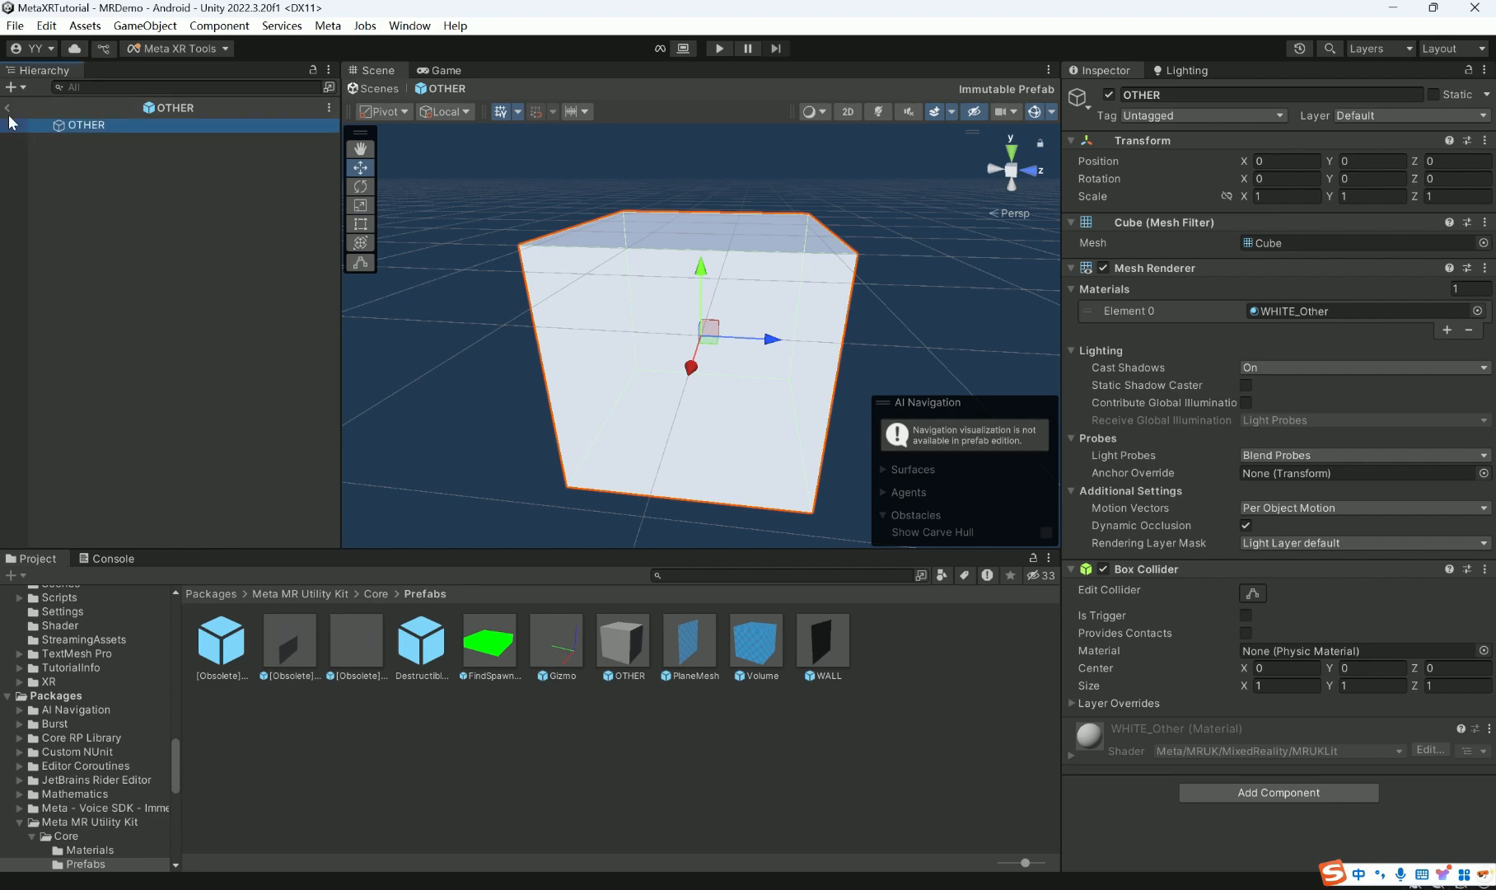
left_click(165, 215)
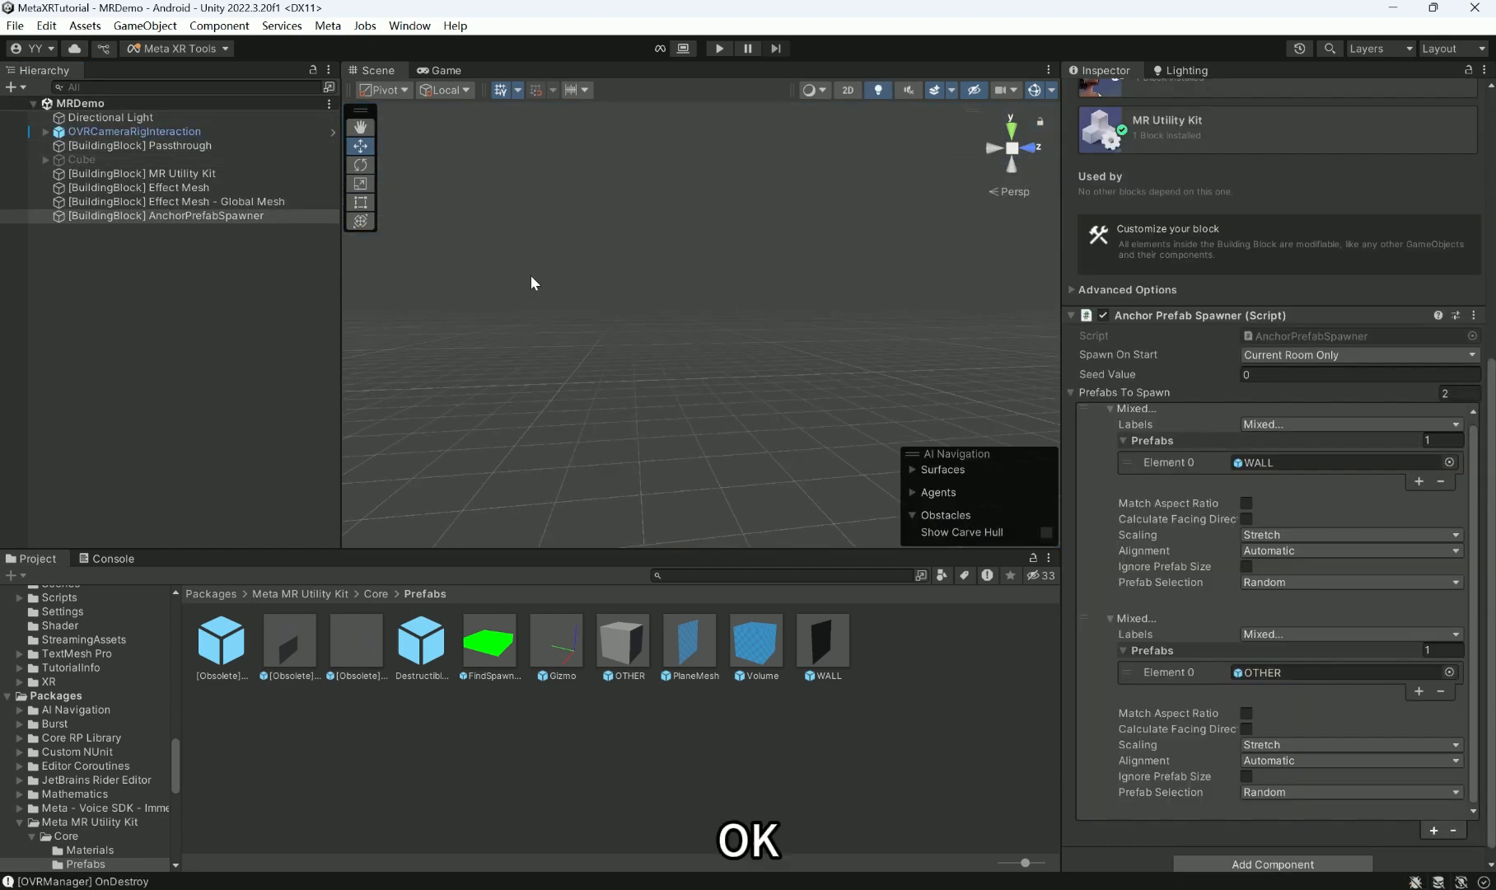
- Run the MRDemo scene and inspect the generated room's walls and furniture from the inside in the Scene view
left_click(717, 48)
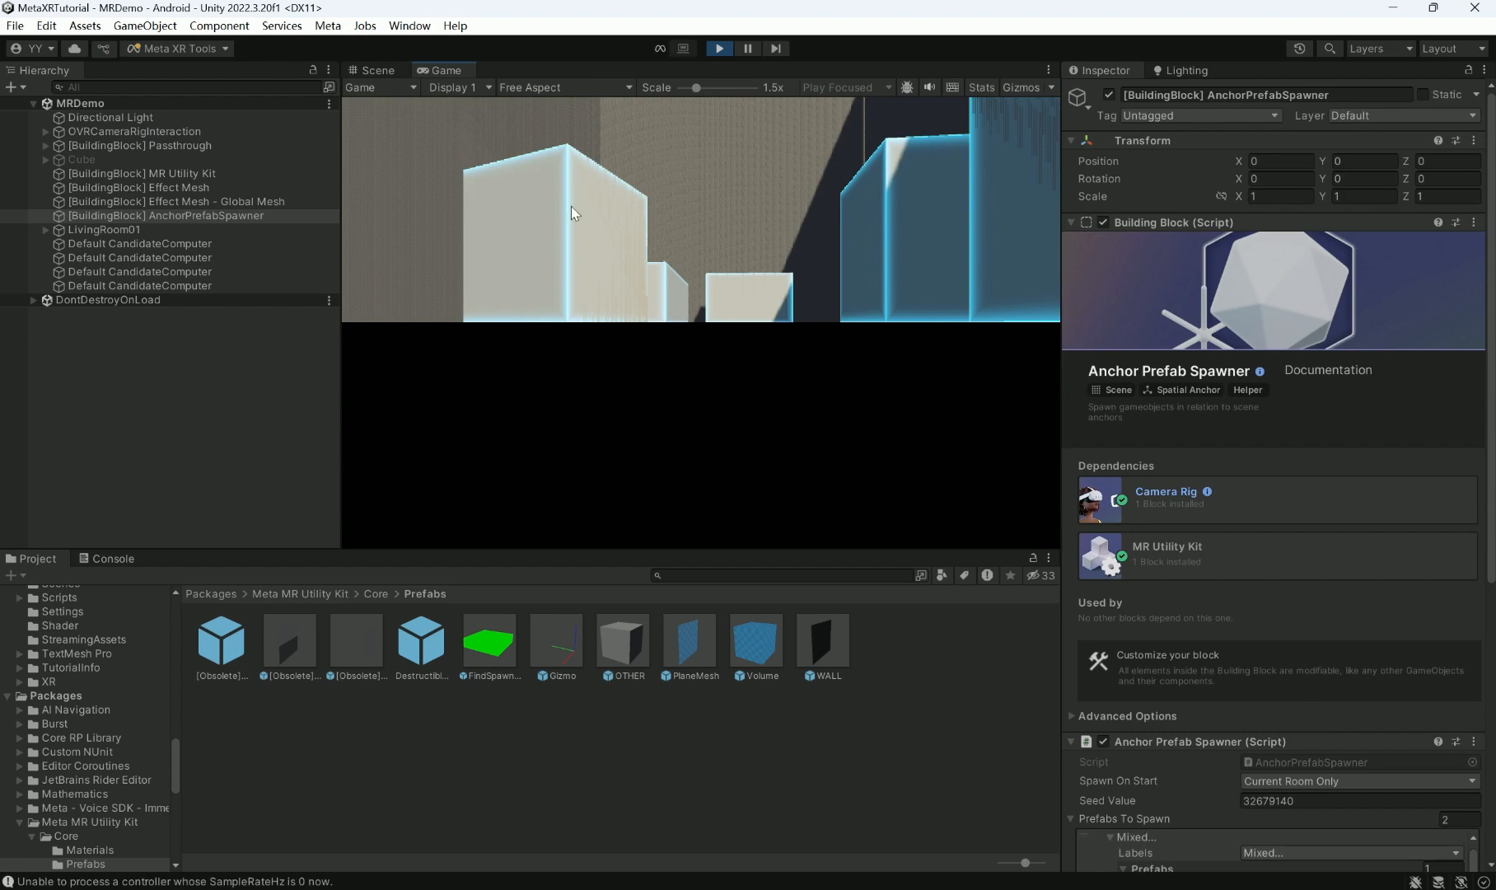
left_click(379, 70)
right_click_drag(835, 280, 567, 315)
key("s")
key("w")
right_click_drag(745, 318, 606, 300)
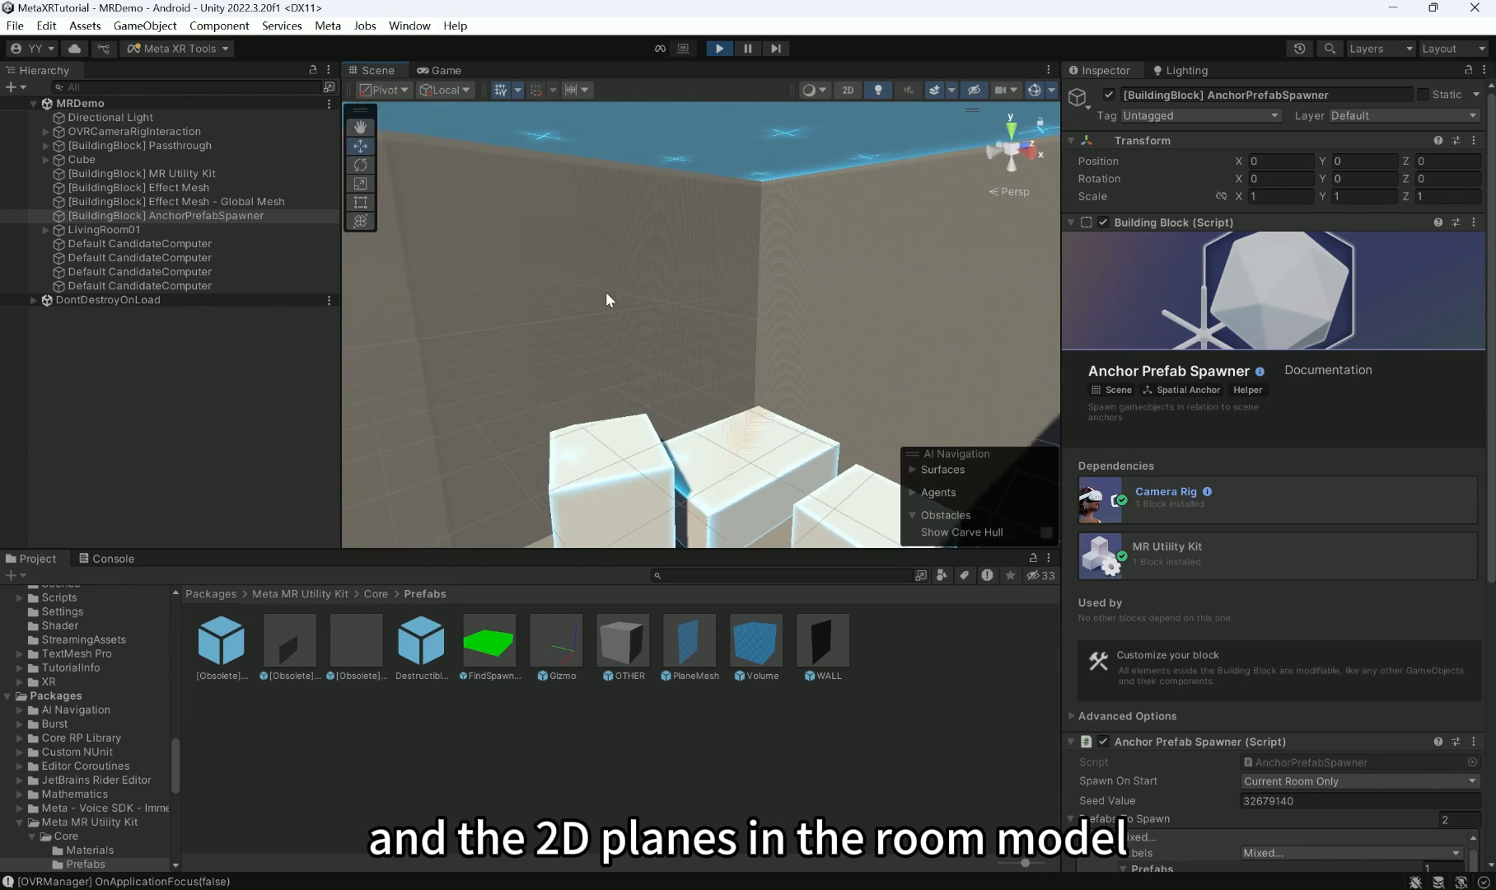
mouse_move(676, 243)
right_mouse_down()
mouse_move(626, 464)
mouse_move(654, 250)
right_mouse_up()
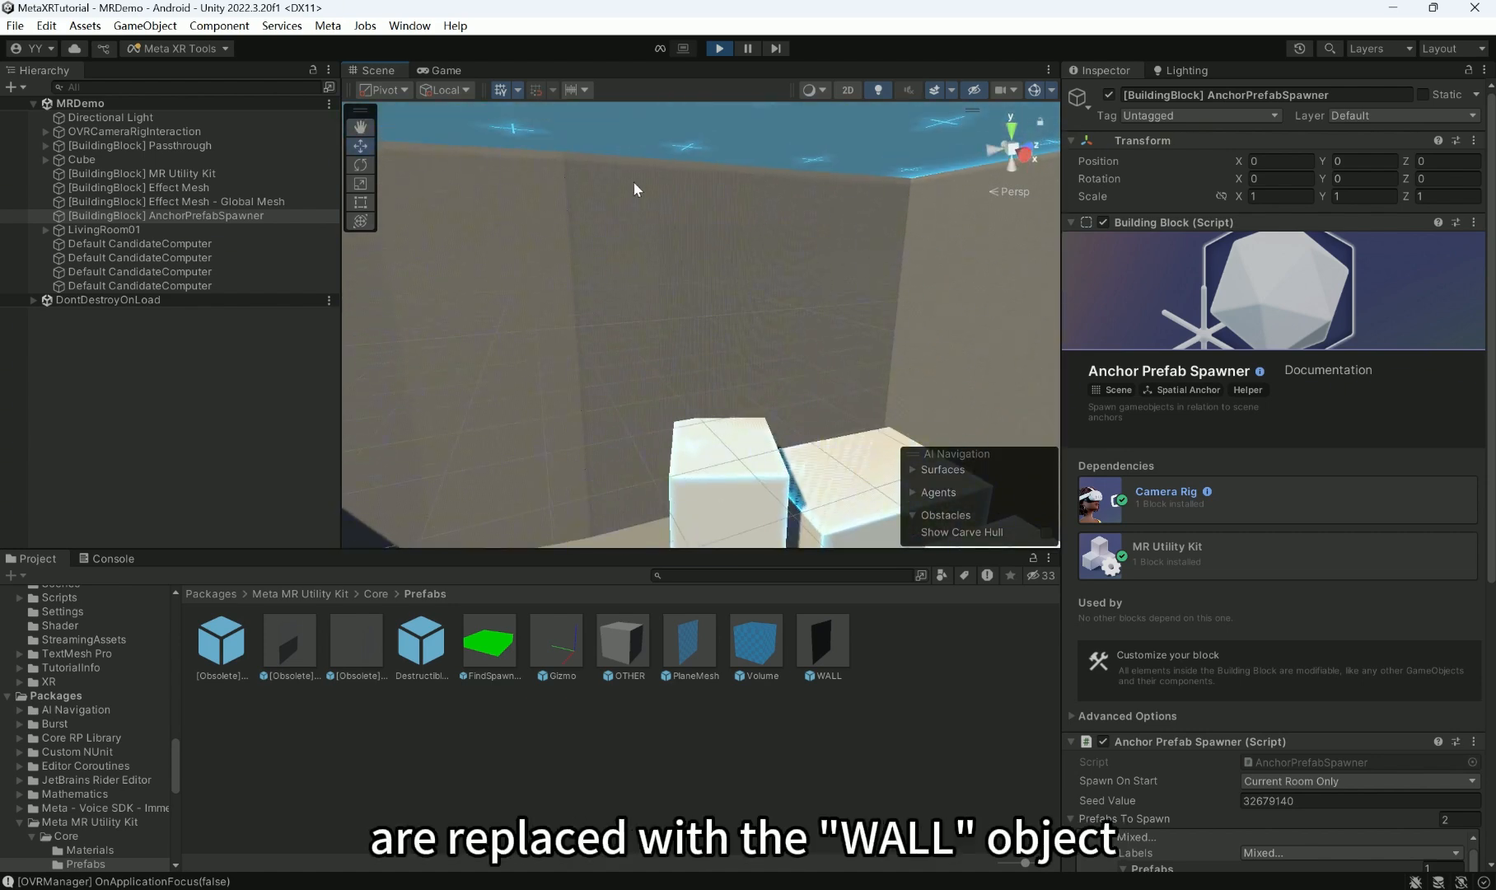
- Check the spawner's WALL and OTHER entries against the generated room and view its furniture cubes from several directions
scroll(1231, 683, "down", 5)
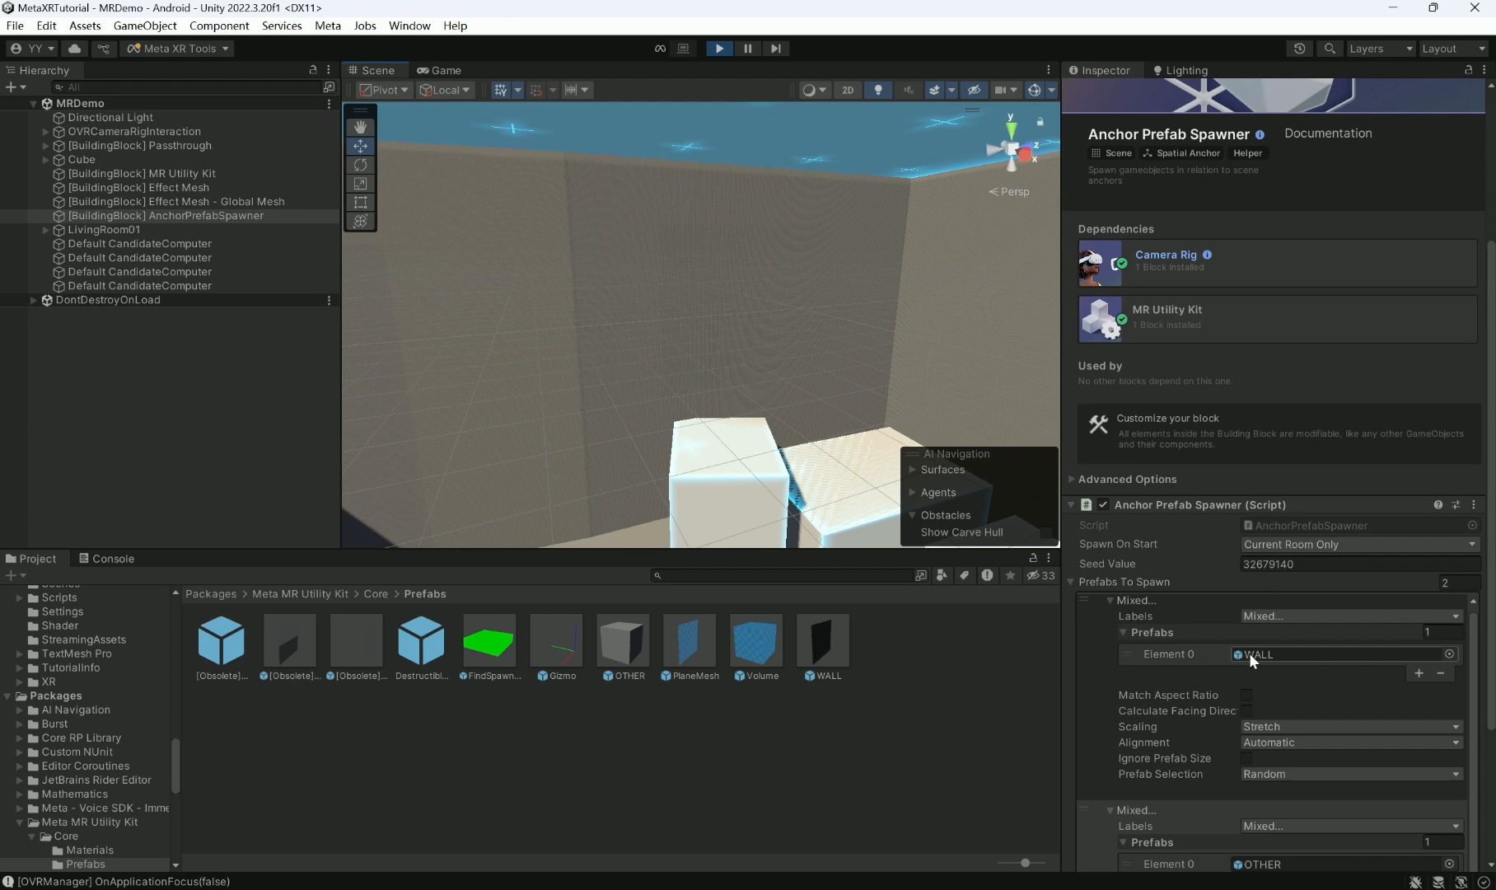
right_click_drag(725, 420, 797, 445)
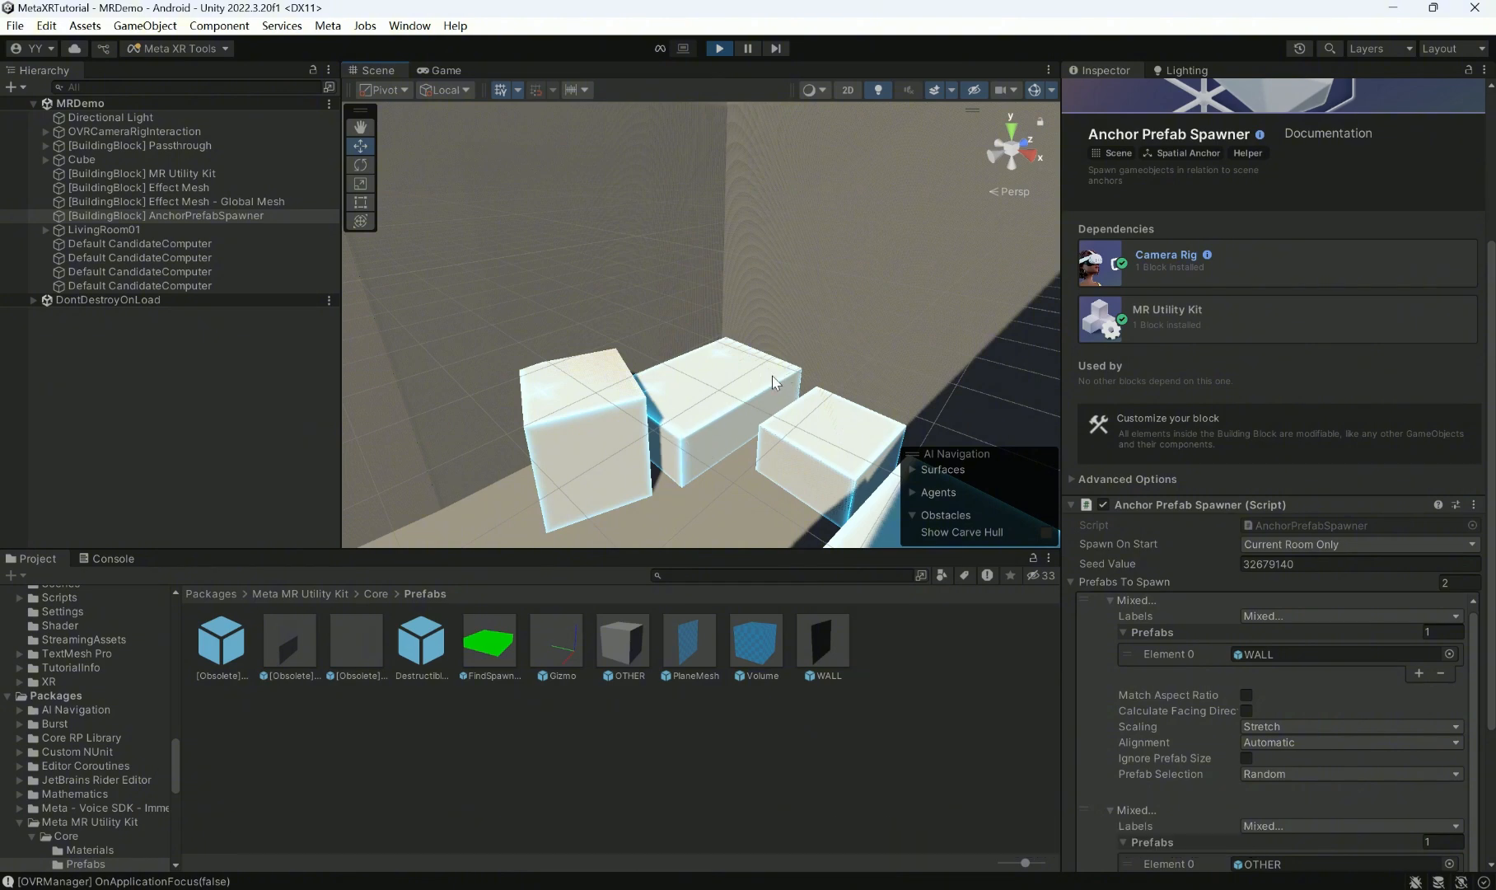
right_click_drag(772, 382, 403, 367)
right_click_drag(765, 340, 614, 367)
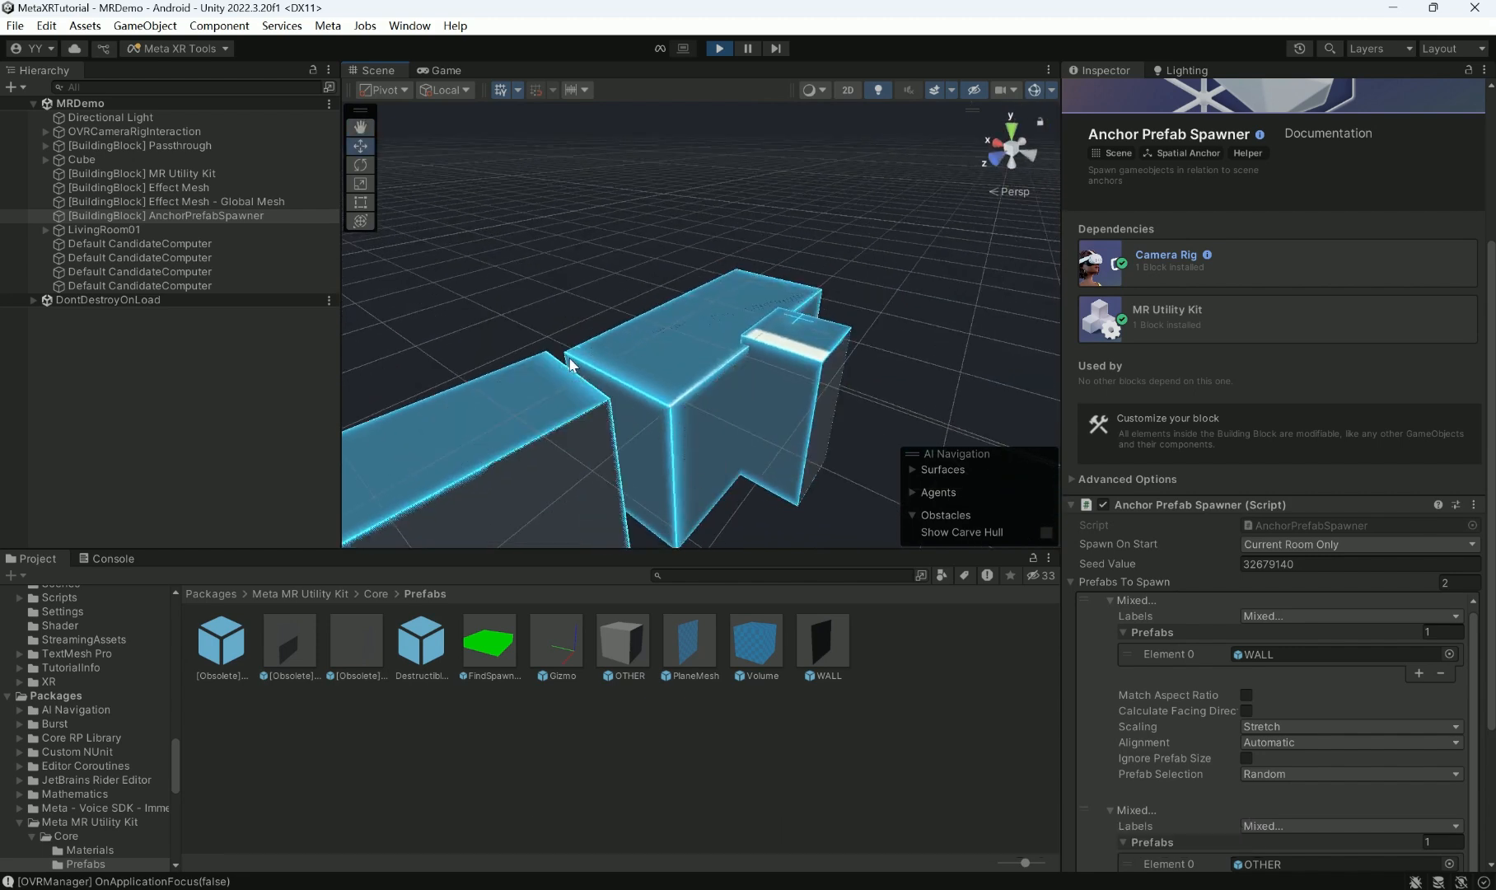
- Compare the settings of Effect Mesh, Effect Mesh - Global Mesh and AnchorPrefabSpawner while the scene is running
left_click(174, 187)
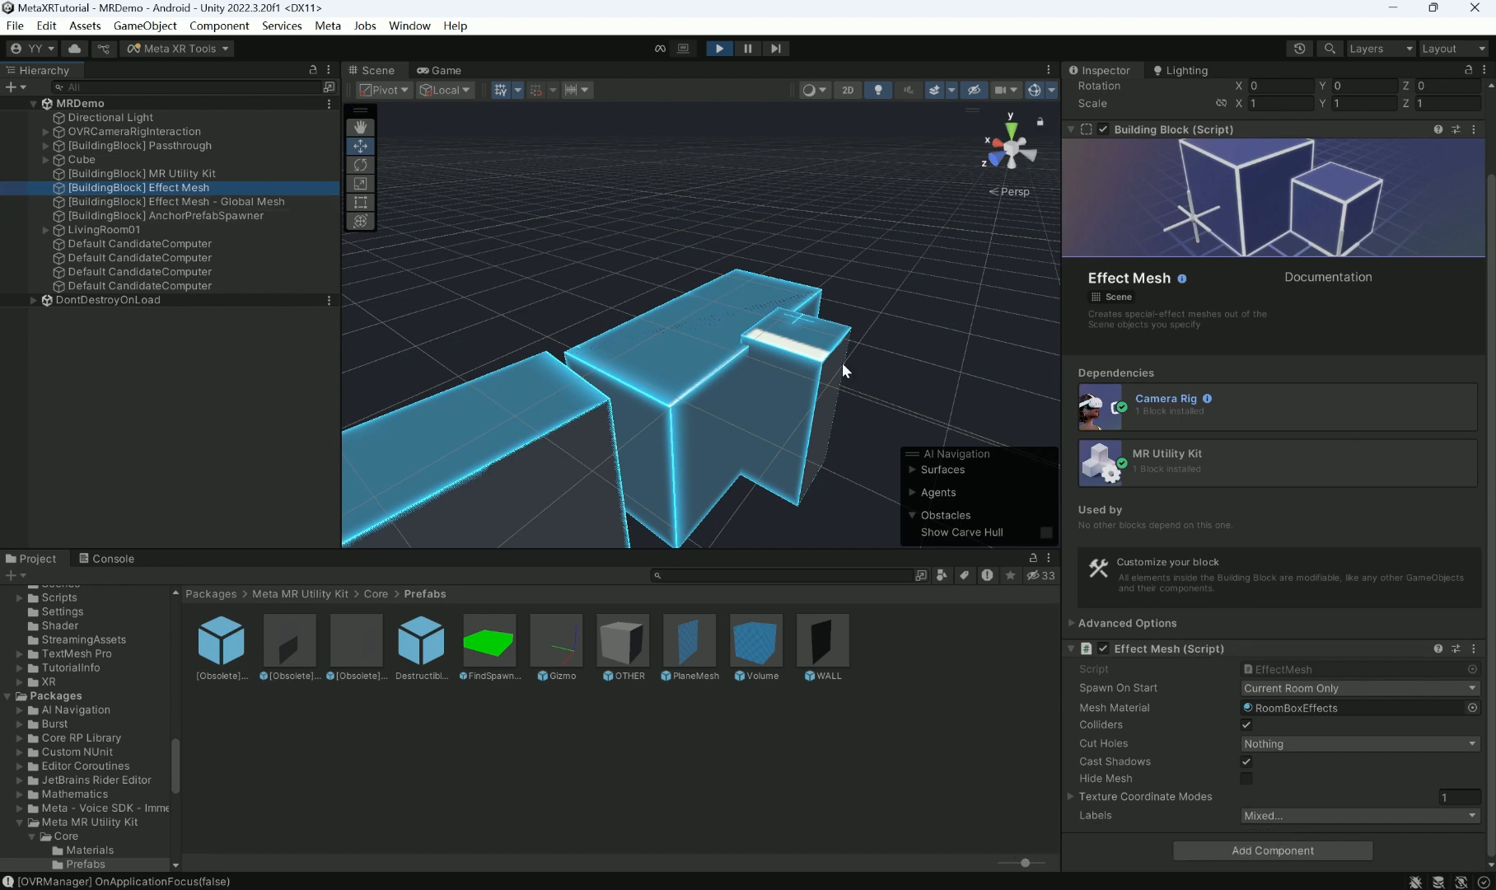
left_click(119, 202)
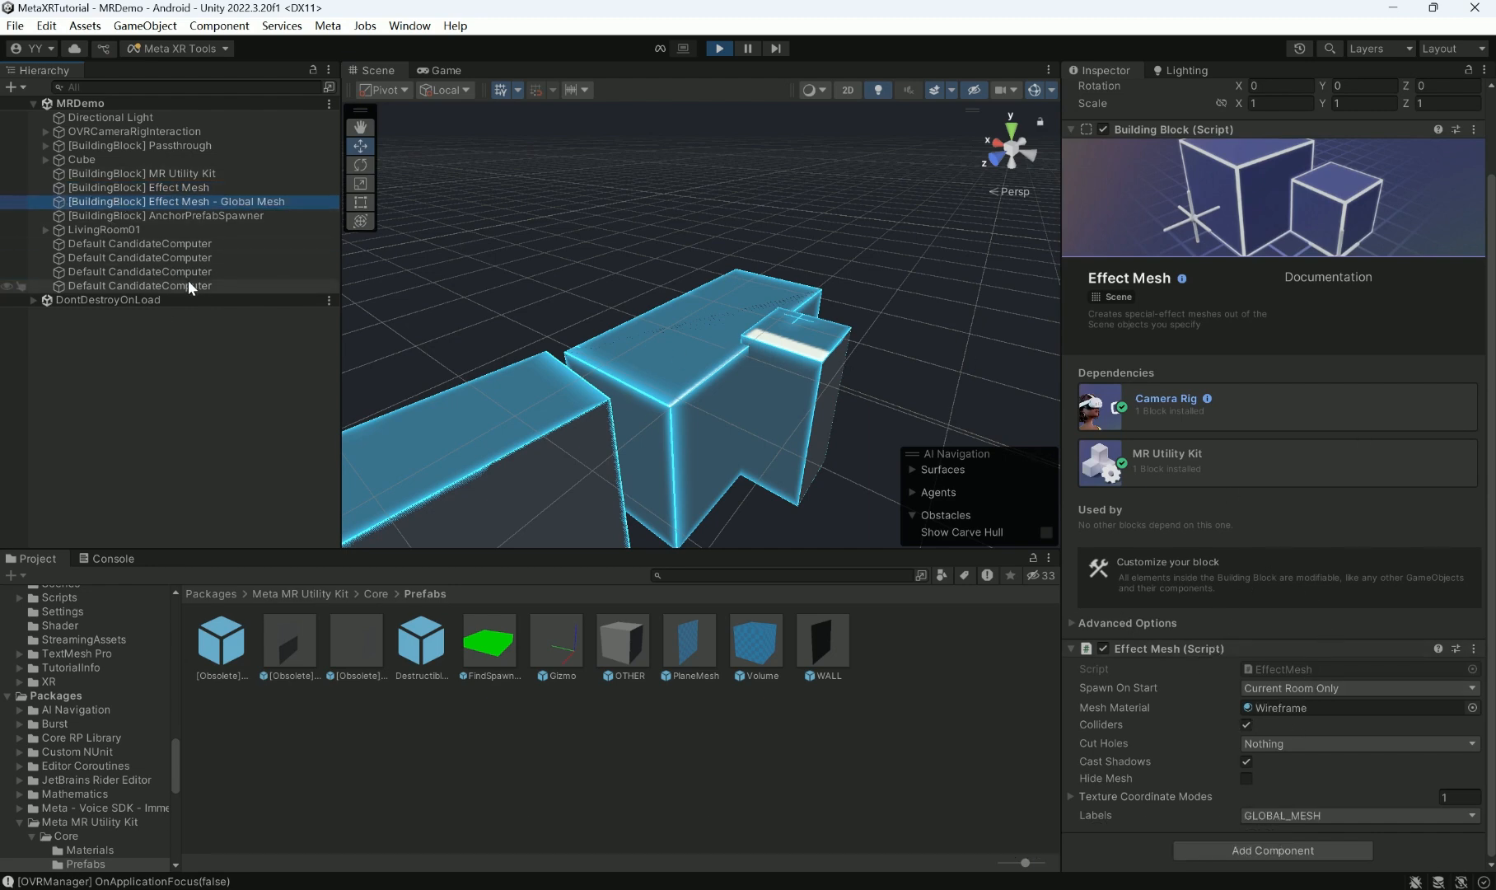
left_click(184, 215)
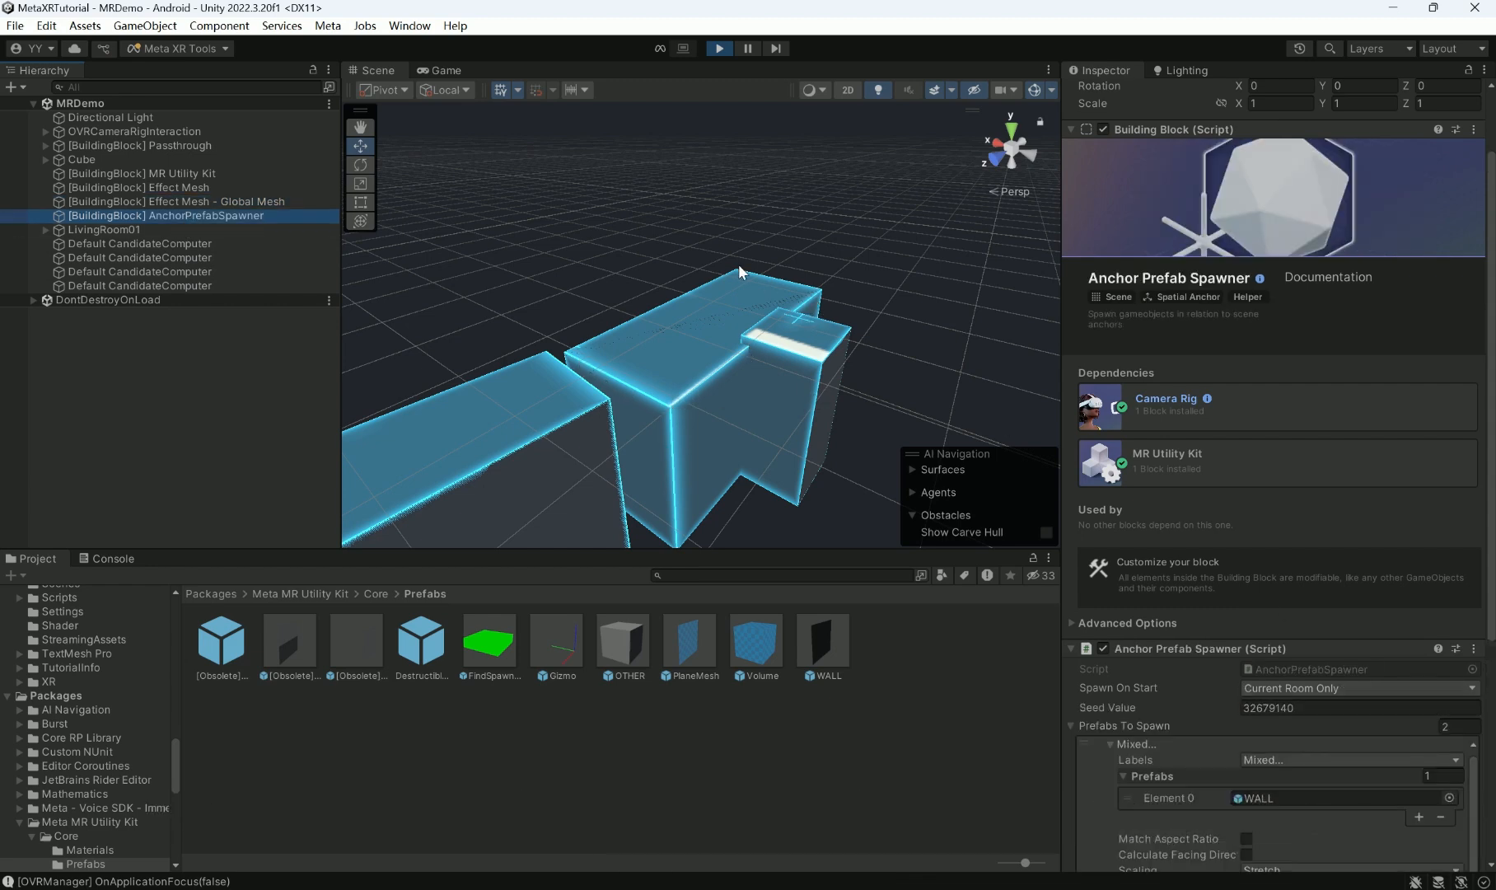
left_click(198, 188)
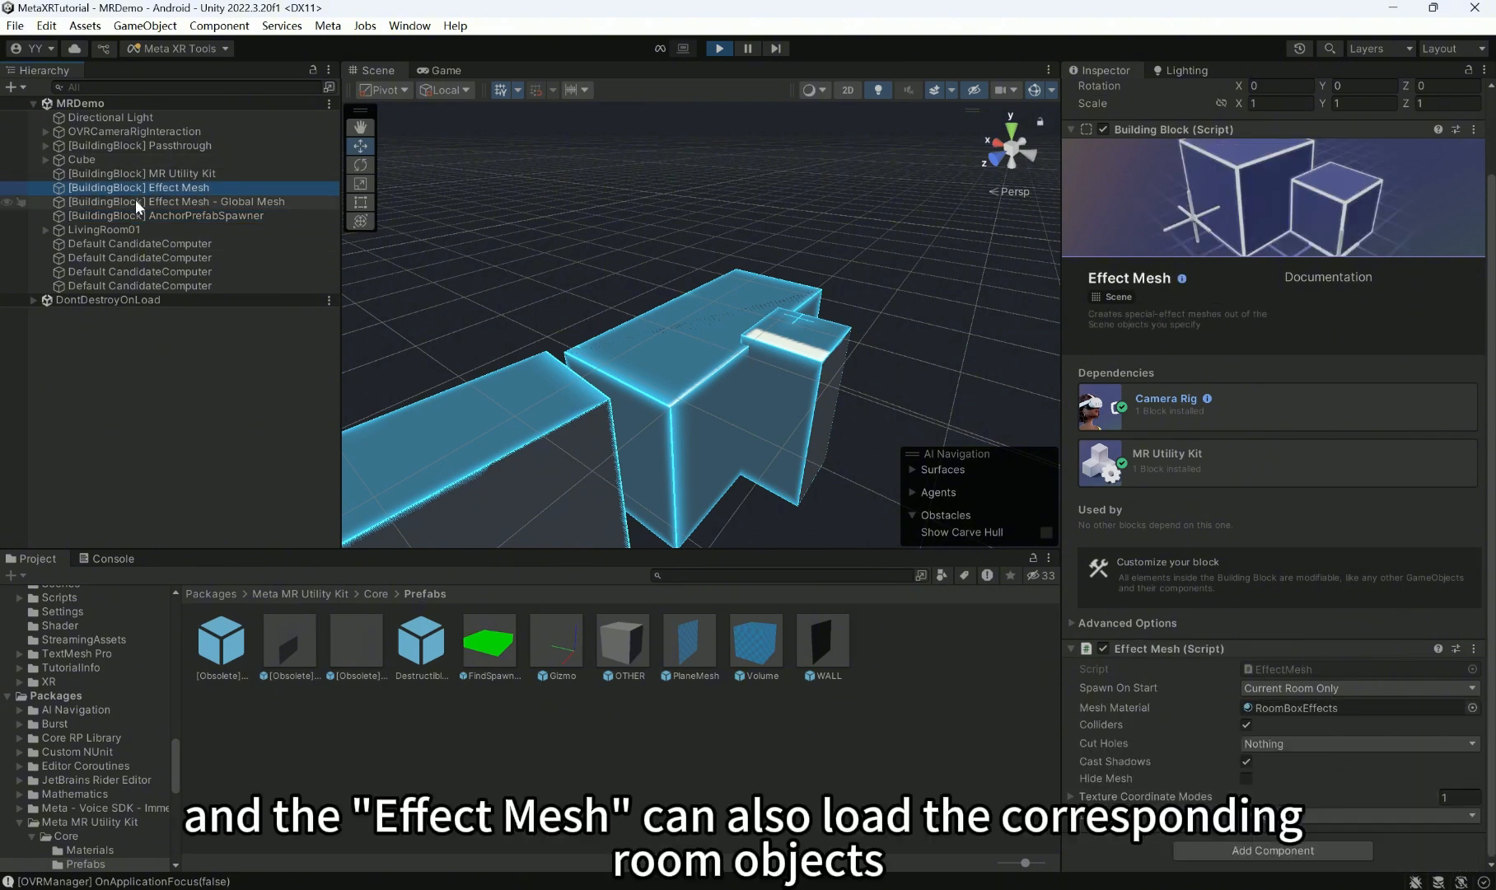
- Expand LivingRoom01 and frame its WALL_FACE anchors to inspect the child objects generated under the second one
left_click(43, 230)
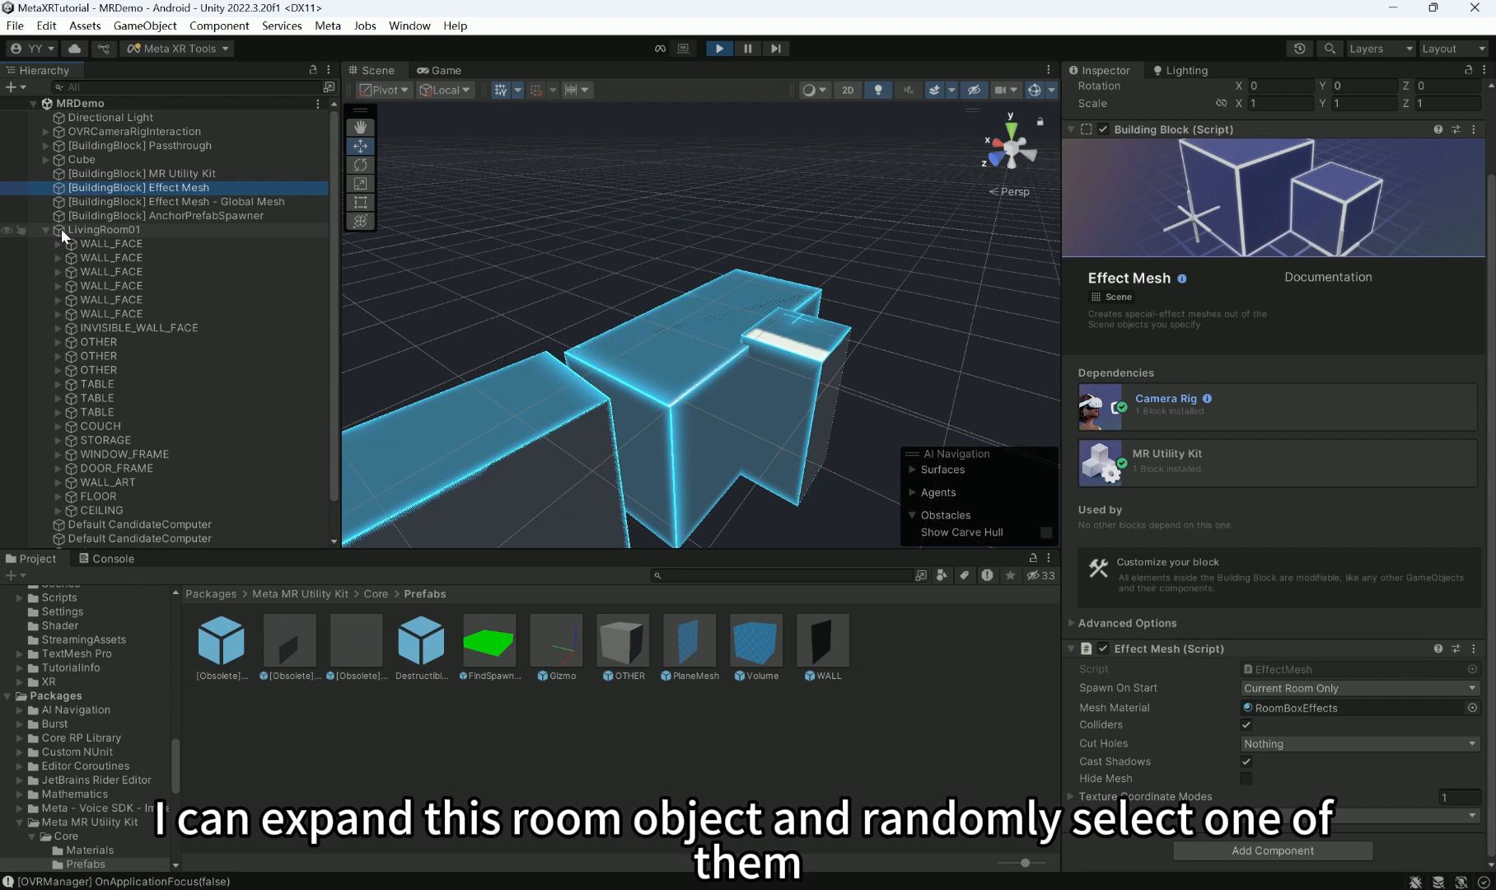
left_click(95, 243)
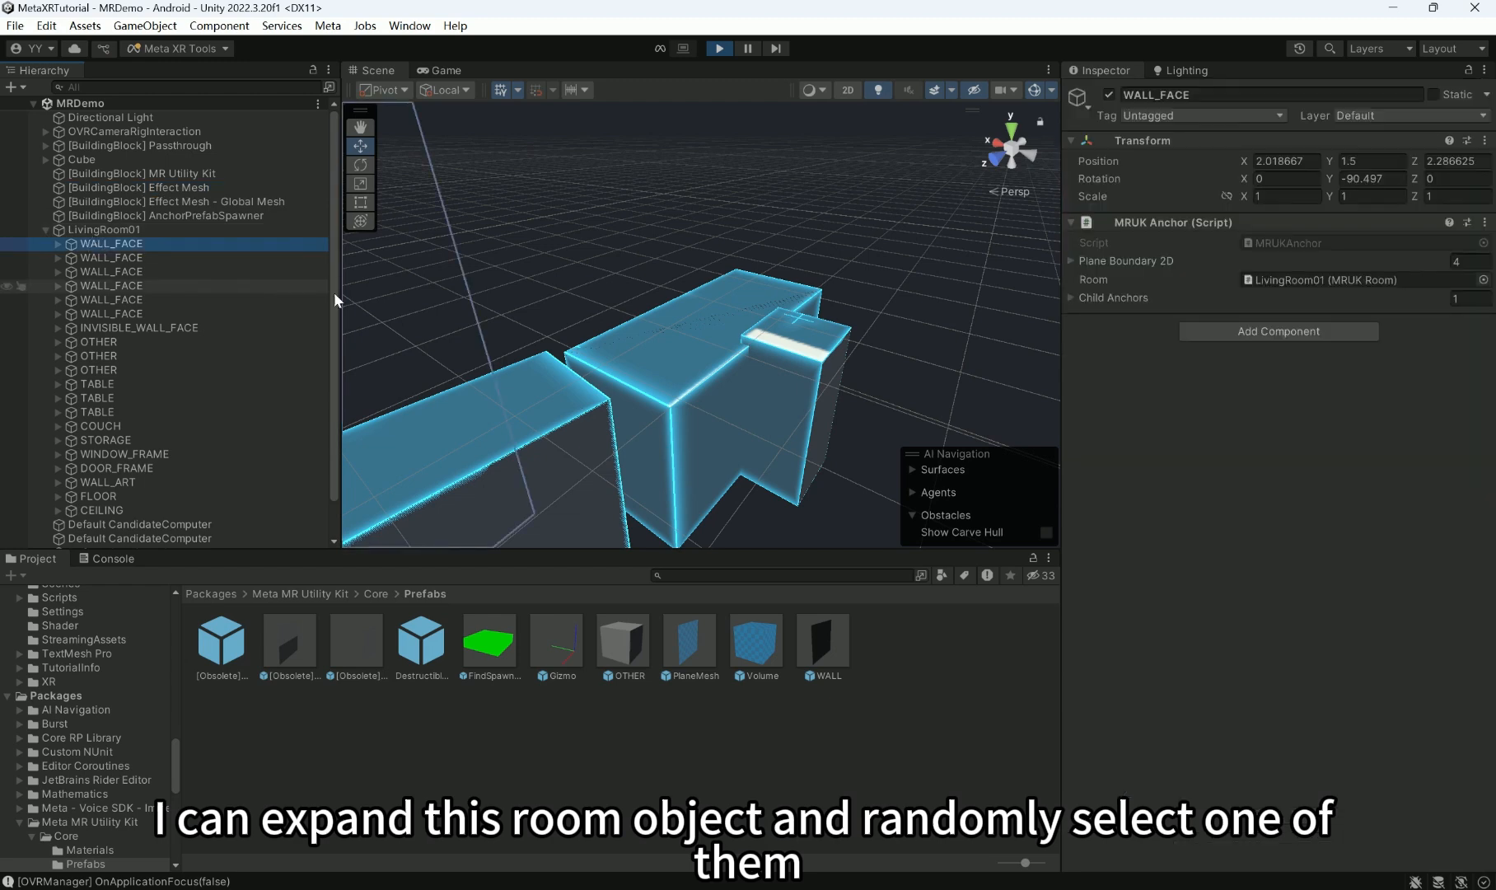
key("f")
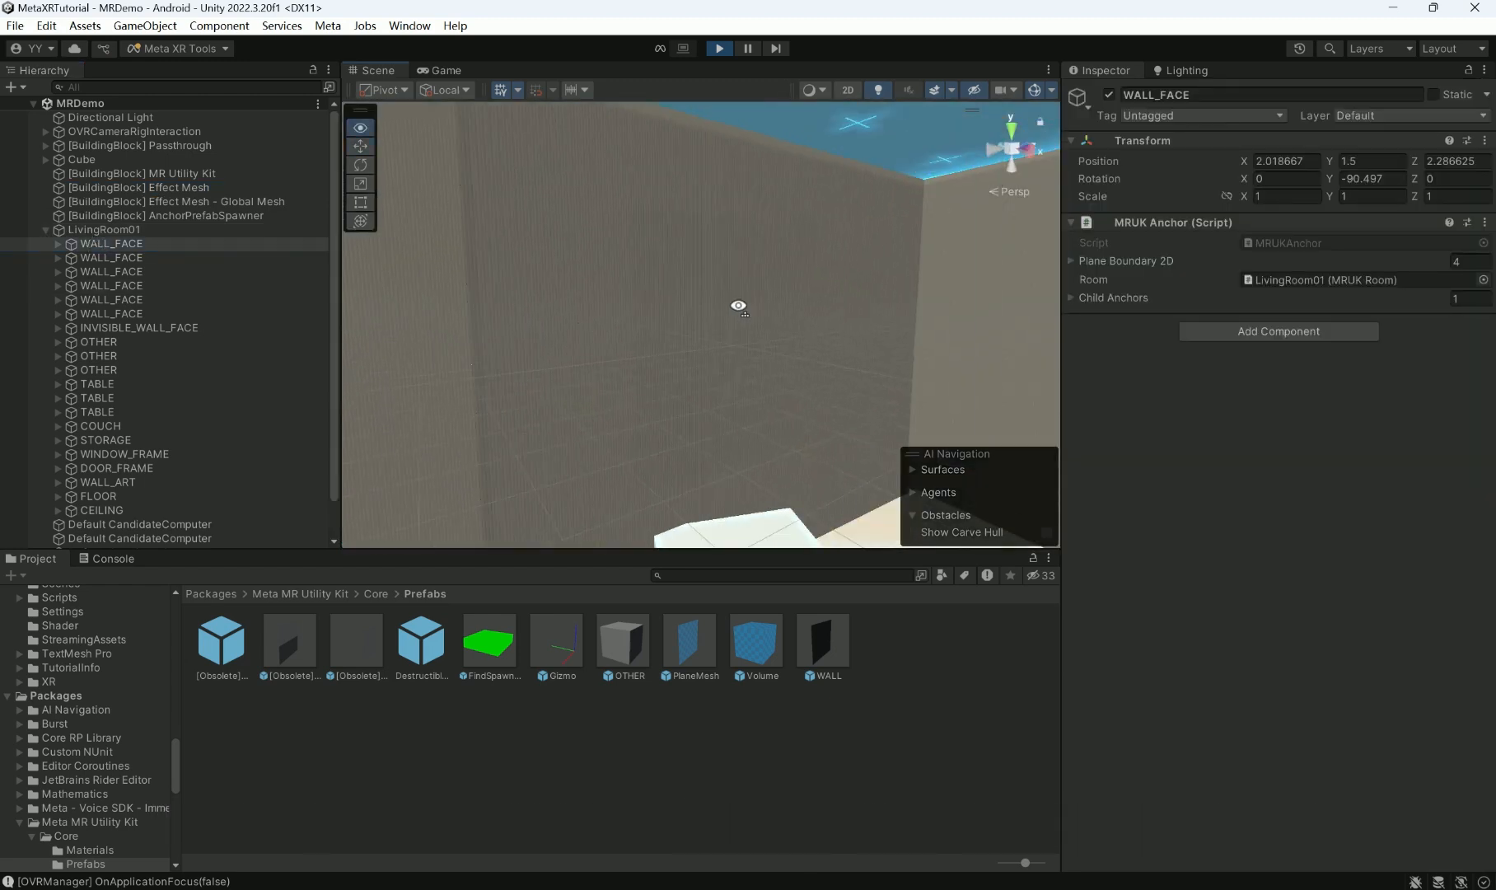
left_click(705, 310)
left_click(106, 270)
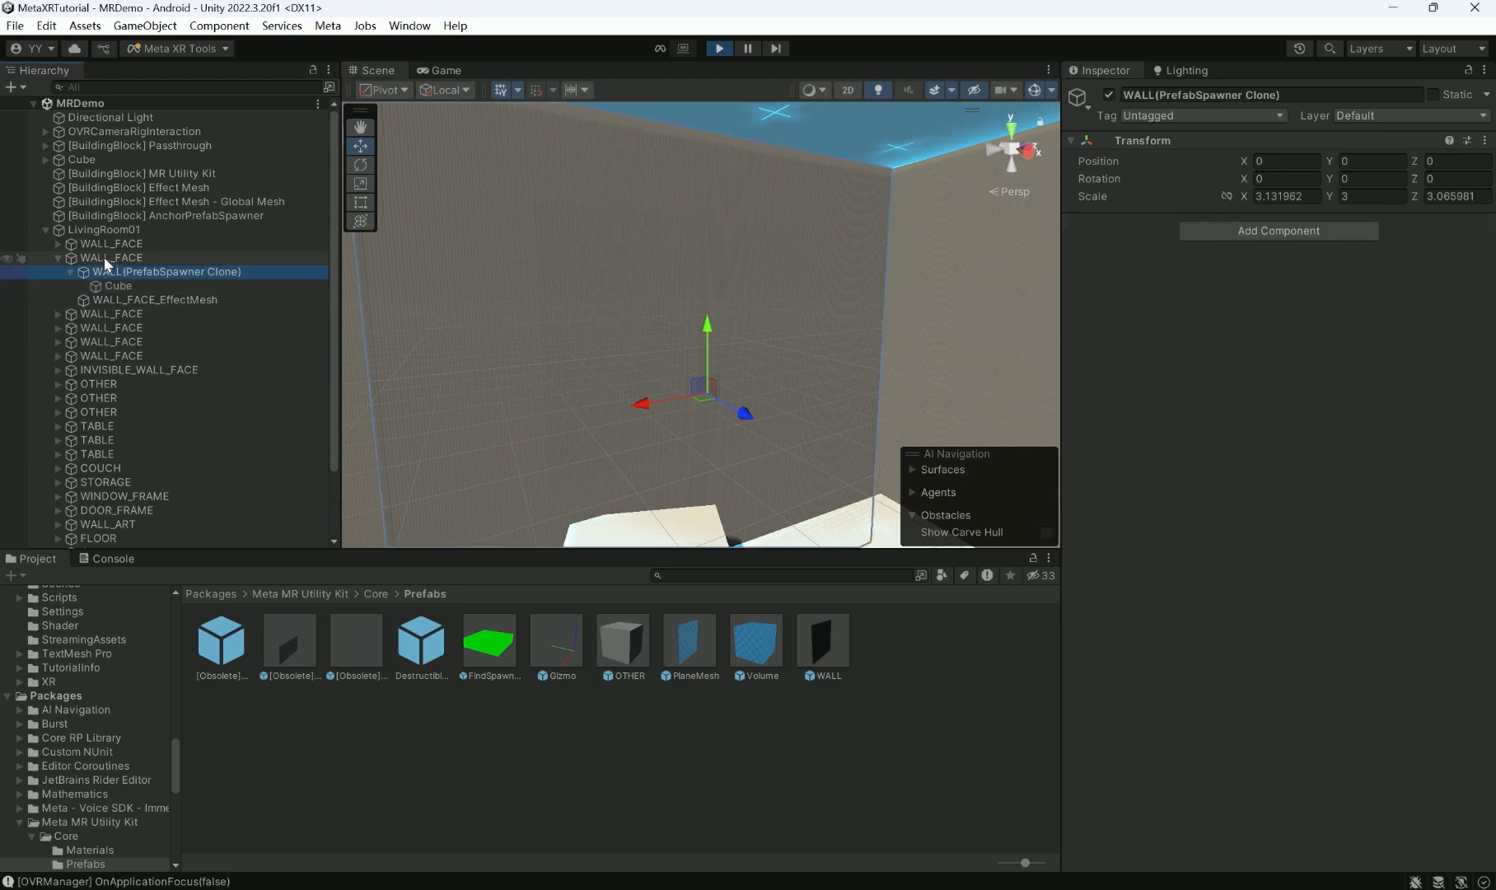
left_click(103, 257)
key("s")
mouse_move(709, 311)
right_mouse_down()
mouse_move(698, 327)
mouse_move(698, 314)
right_mouse_up()
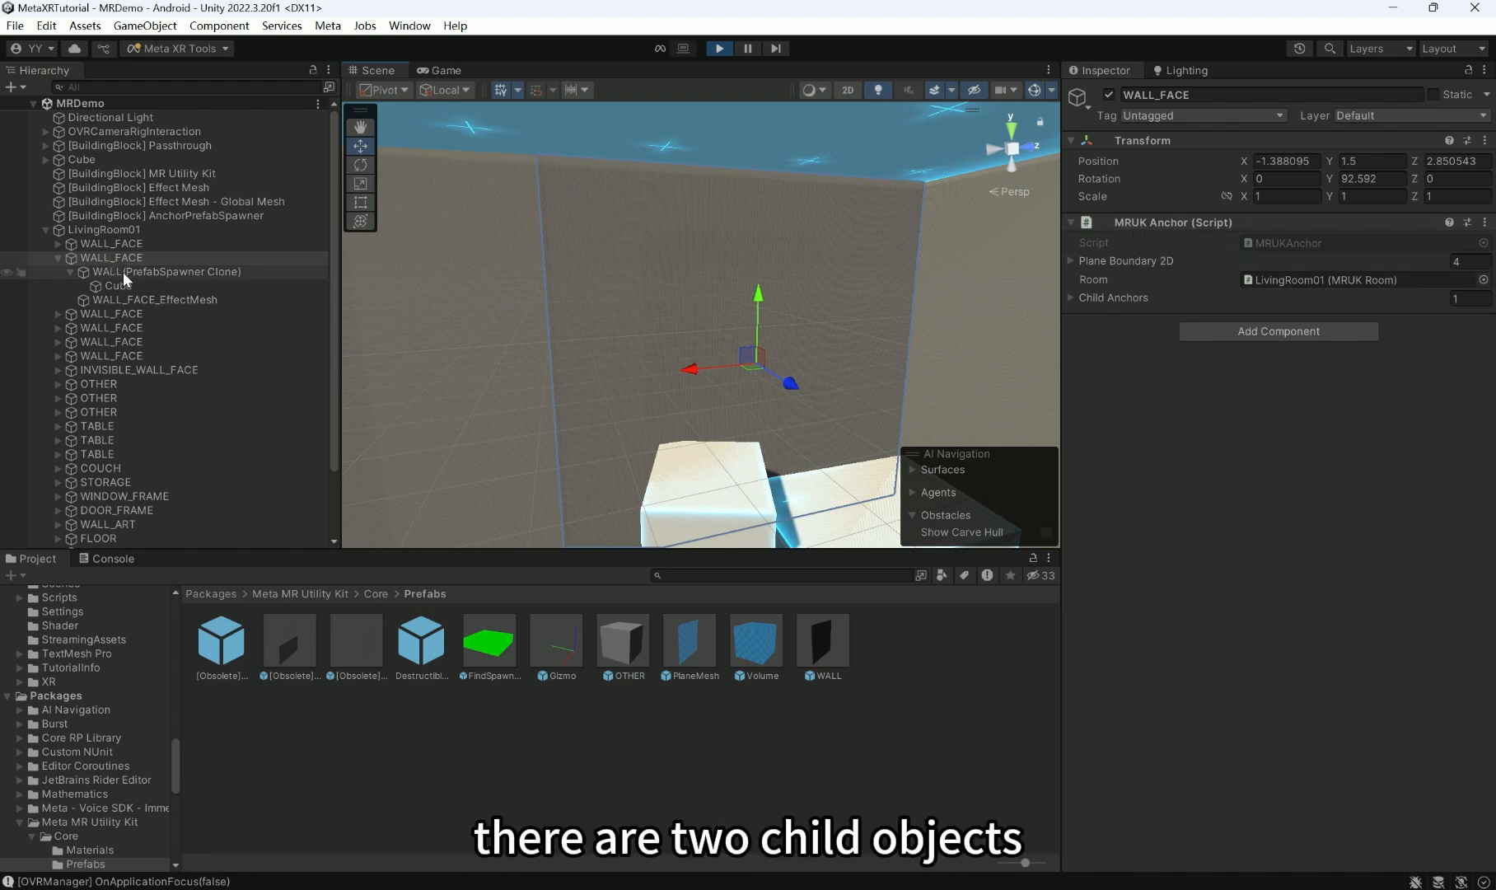
- Move the WALL(PrefabSpawner Clone) of the second WALL_FACE to about 0.53 along its Z axis and view it from an angle
left_click(144, 274)
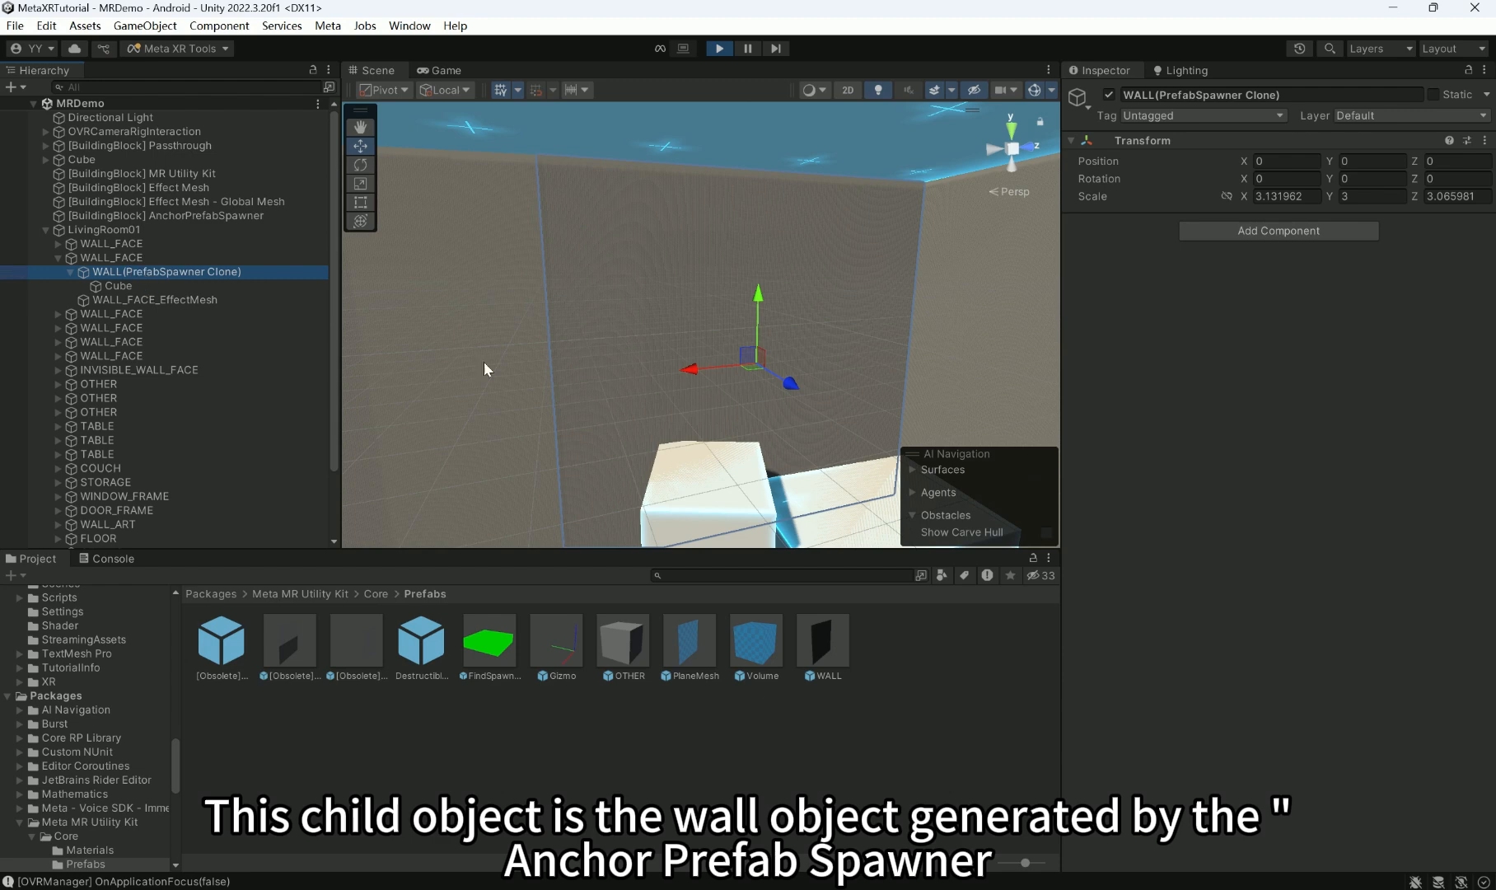
left_click_drag(794, 384, 831, 404)
left_click_drag(622, 391, 764, 396, "alt")
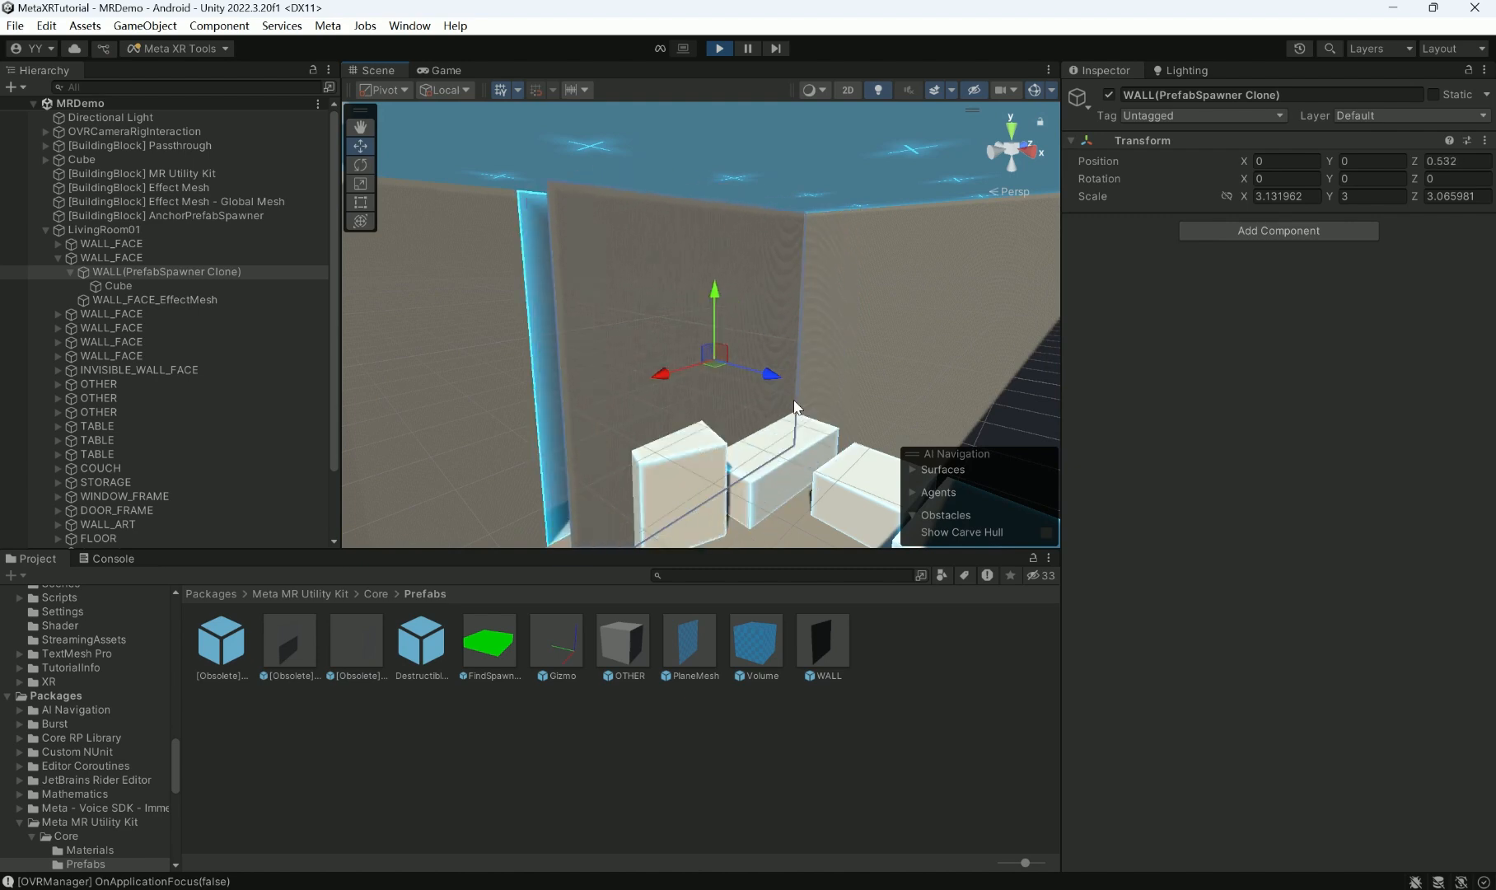
- Move the WALL_FACE_EffectMesh child of the second WALL_FACE to about 1.13 along its Z axis
left_click(123, 298)
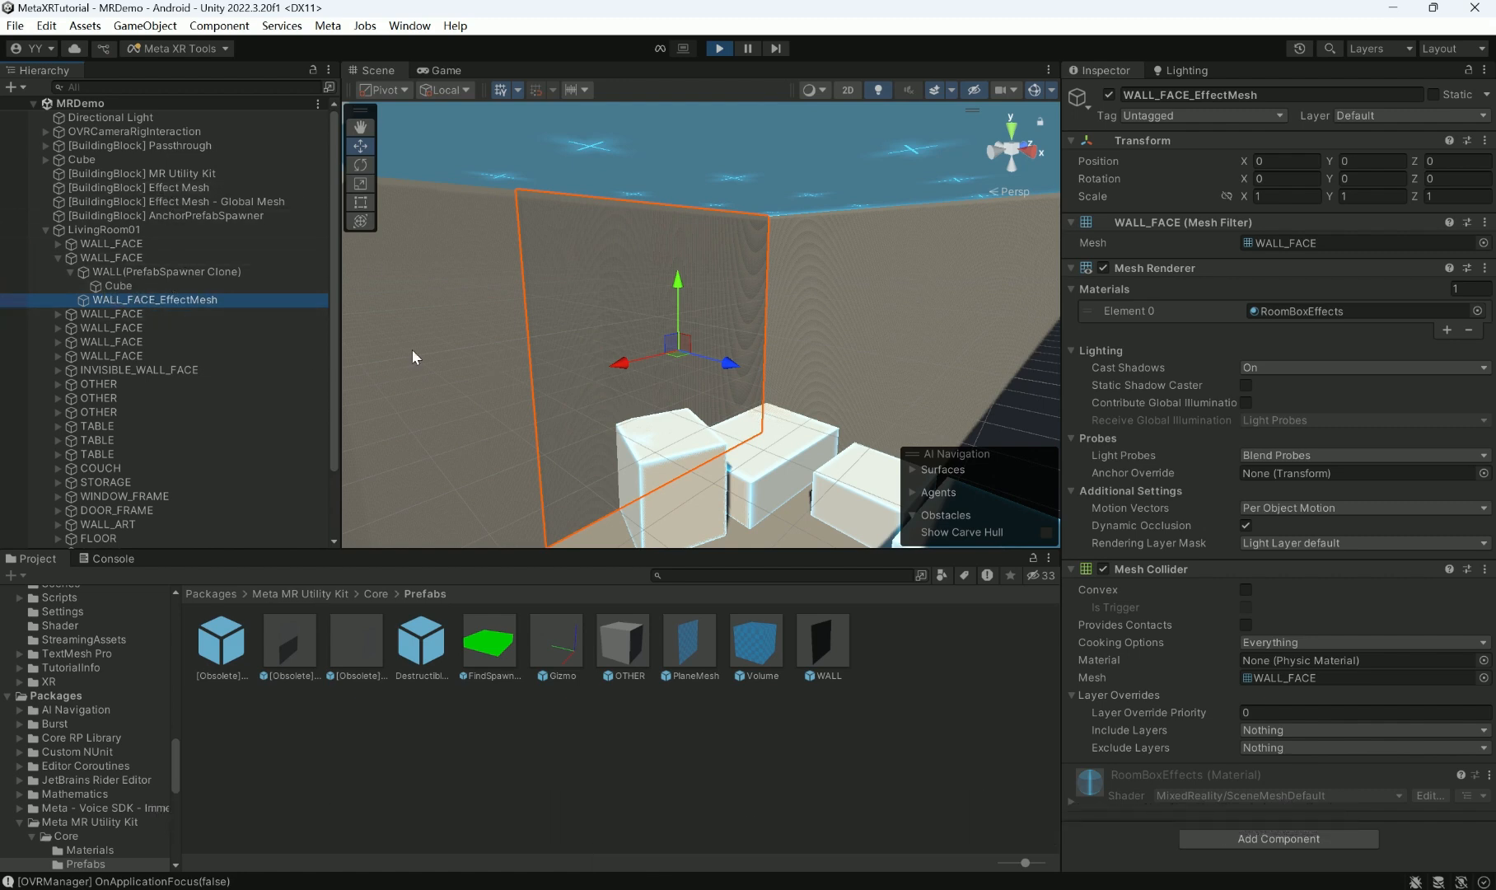
left_click_drag(723, 368, 767, 306)
key("ctrl+s")
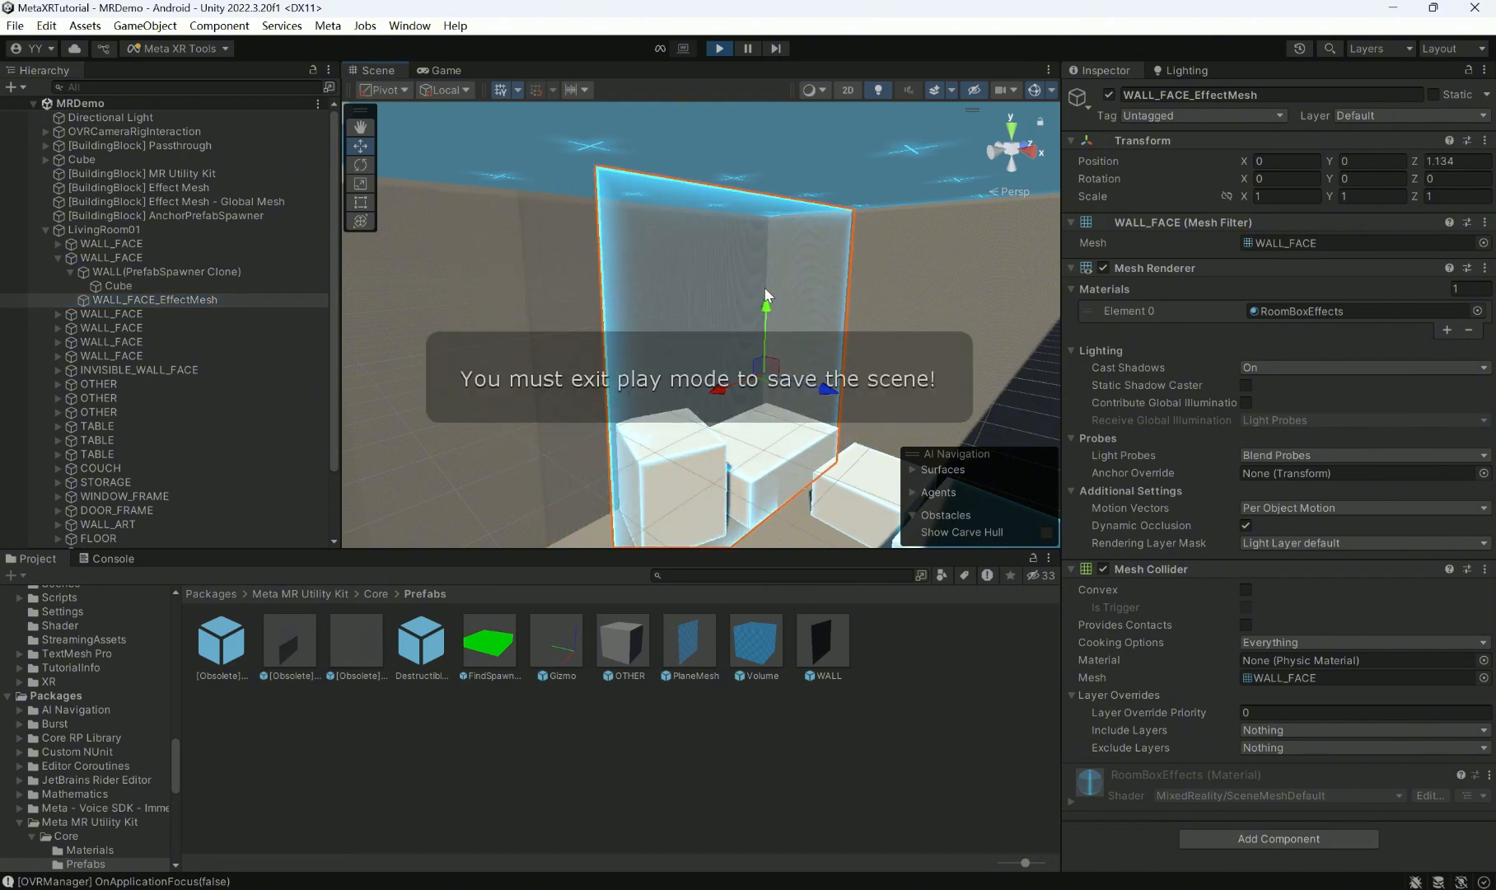
- Stop the running scene and compare the component settings of AnchorPrefabSpawner and Effect Mesh
left_click(720, 48)
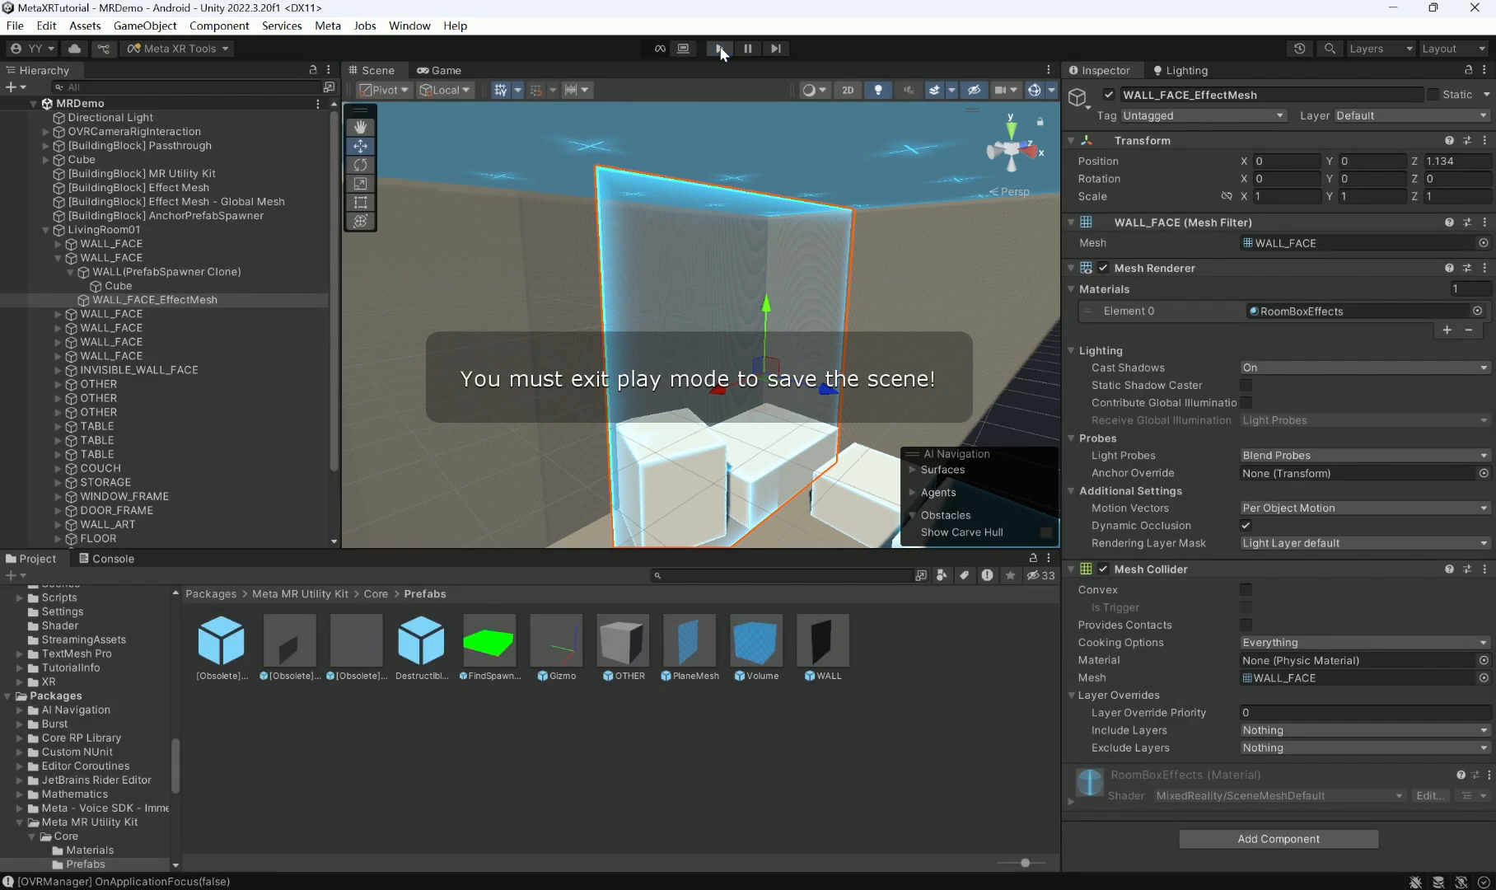
left_click(168, 214)
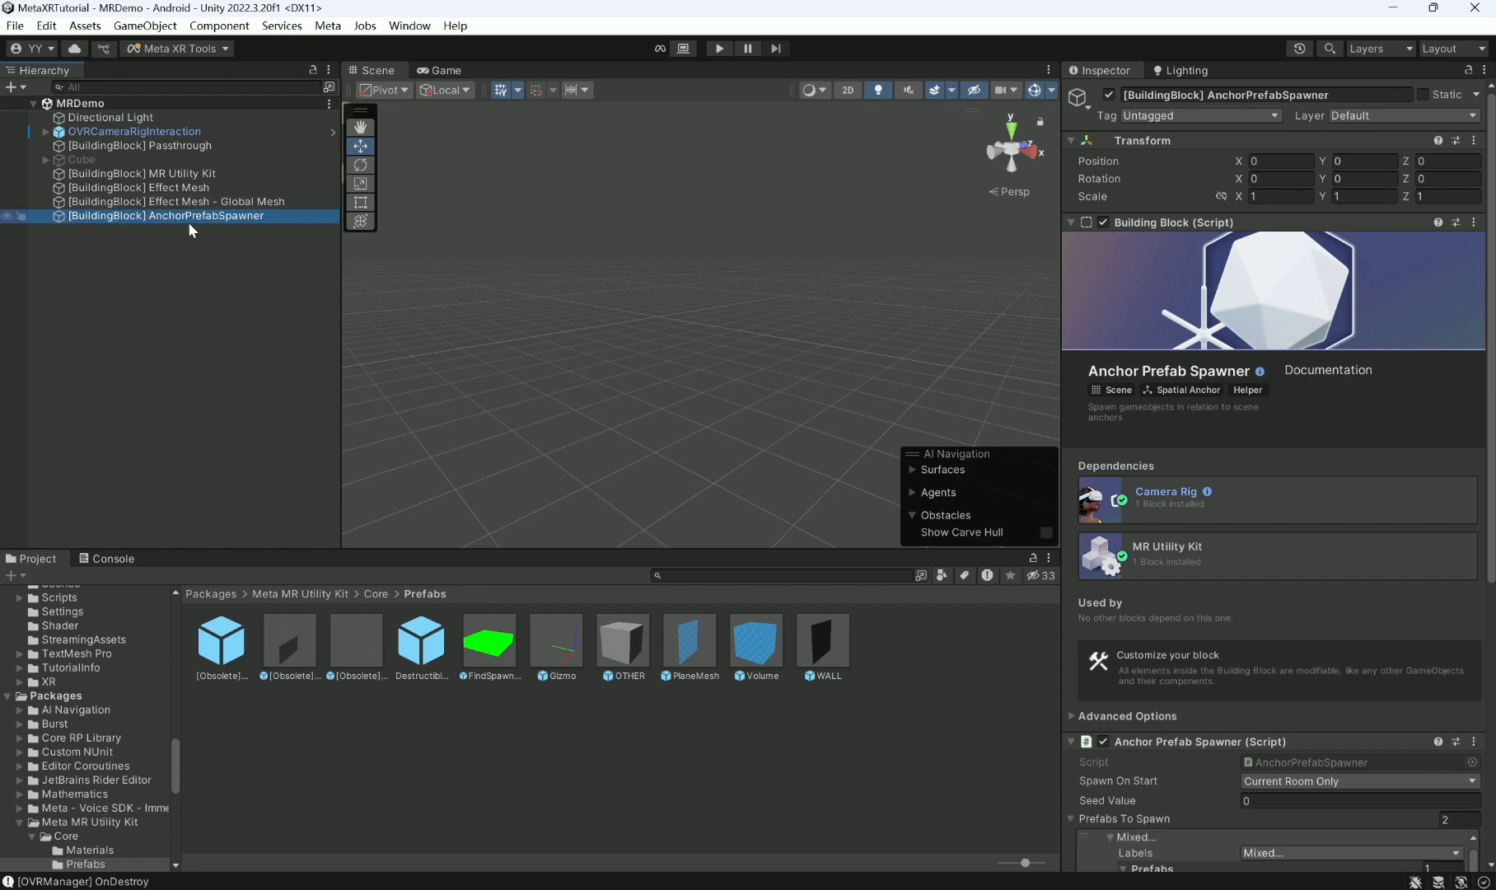
left_click(184, 187)
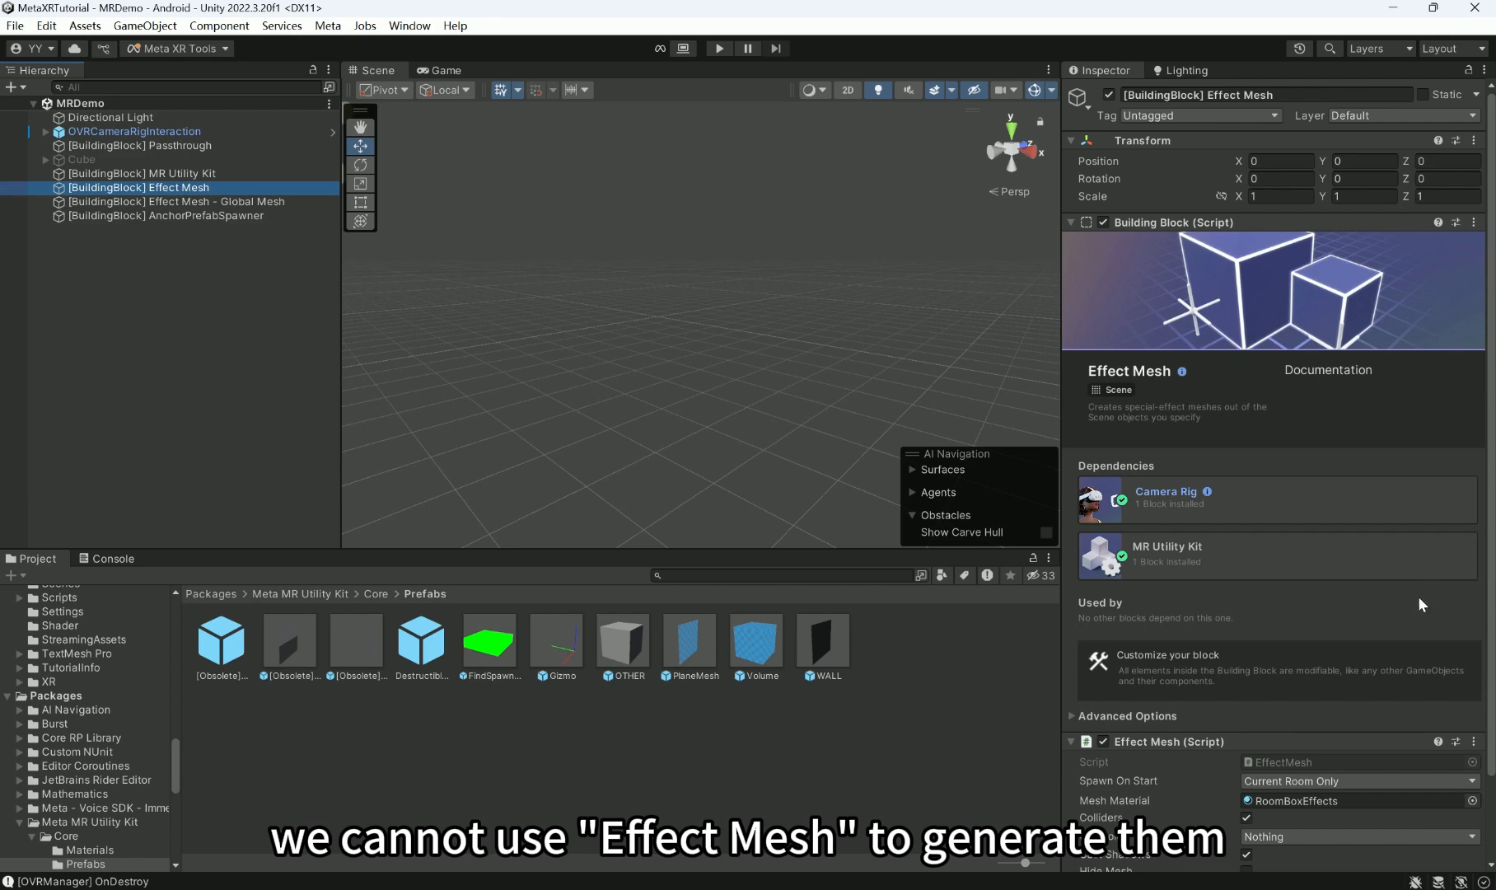
scroll(1266, 592, "down", 3)
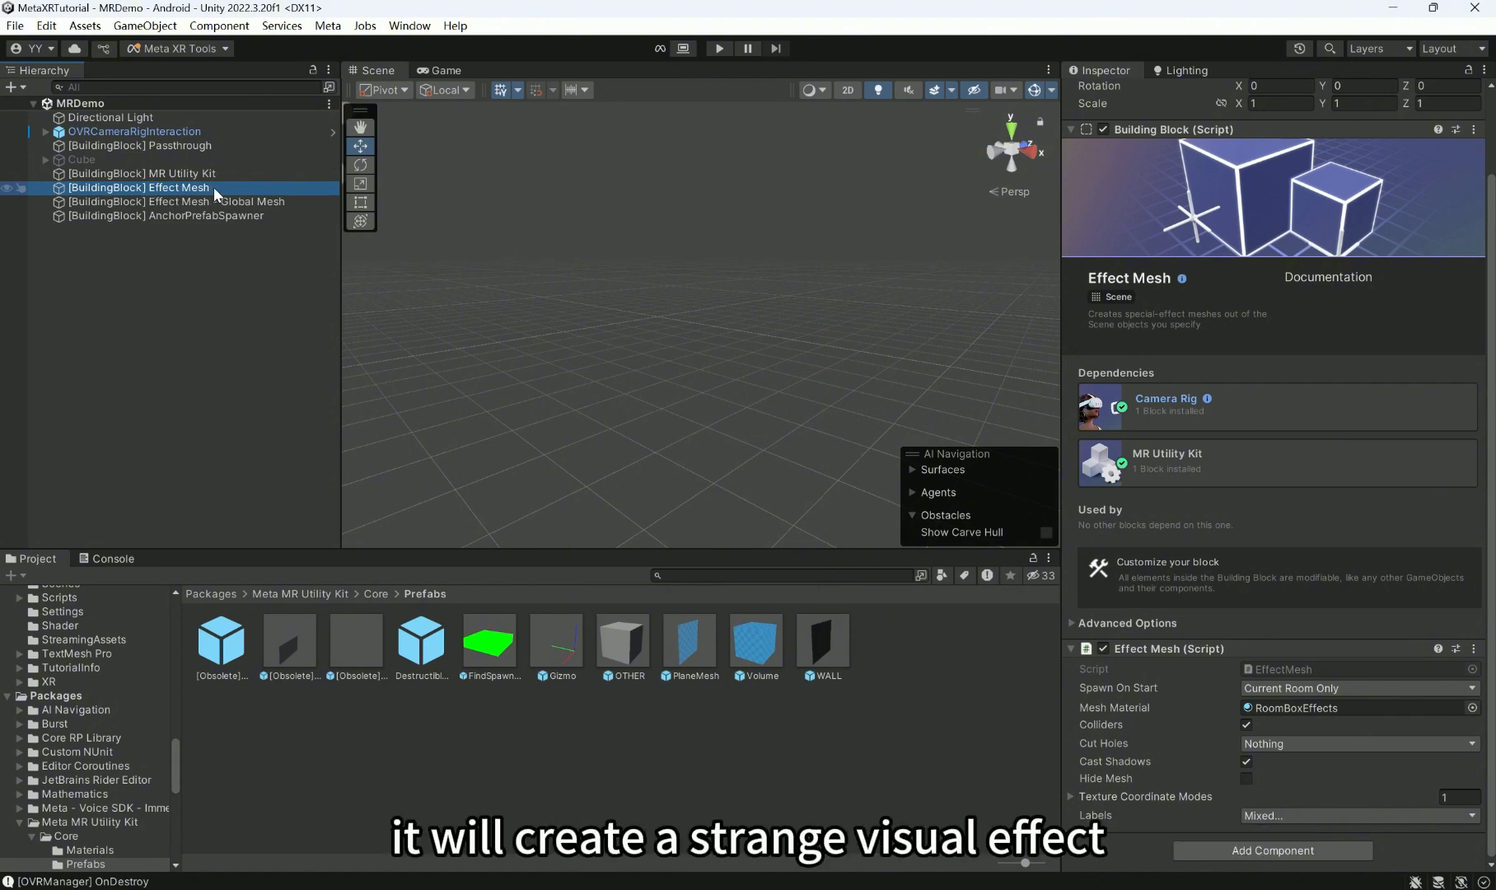
left_click(137, 216)
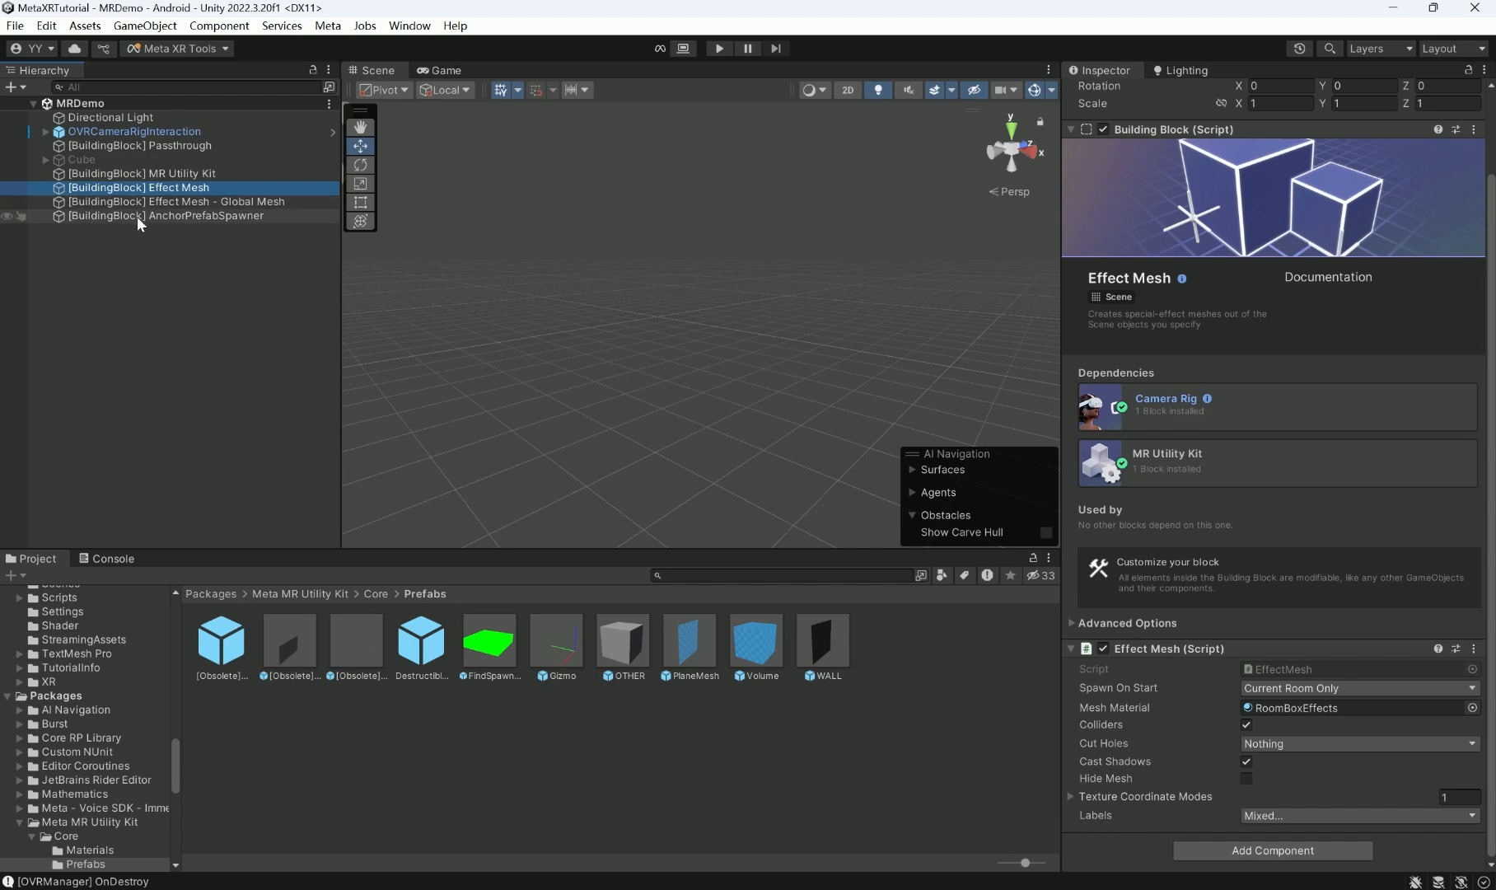
scroll(1344, 578, "down", 5)
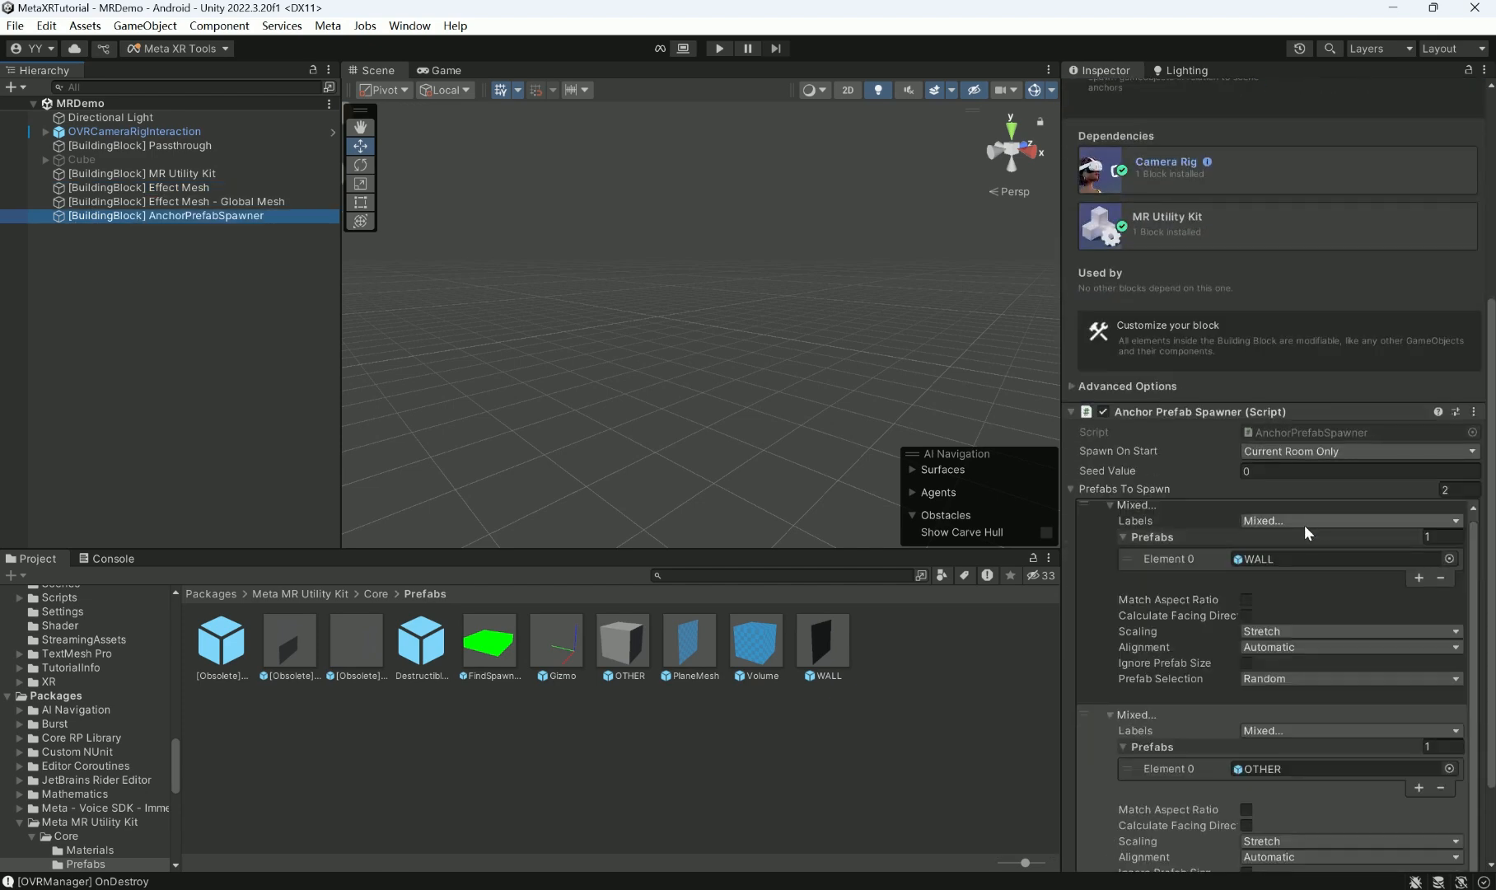
- Deactivate the [BuildingBlock] Effect Mesh object in the MRDemo scene
left_click(168, 188)
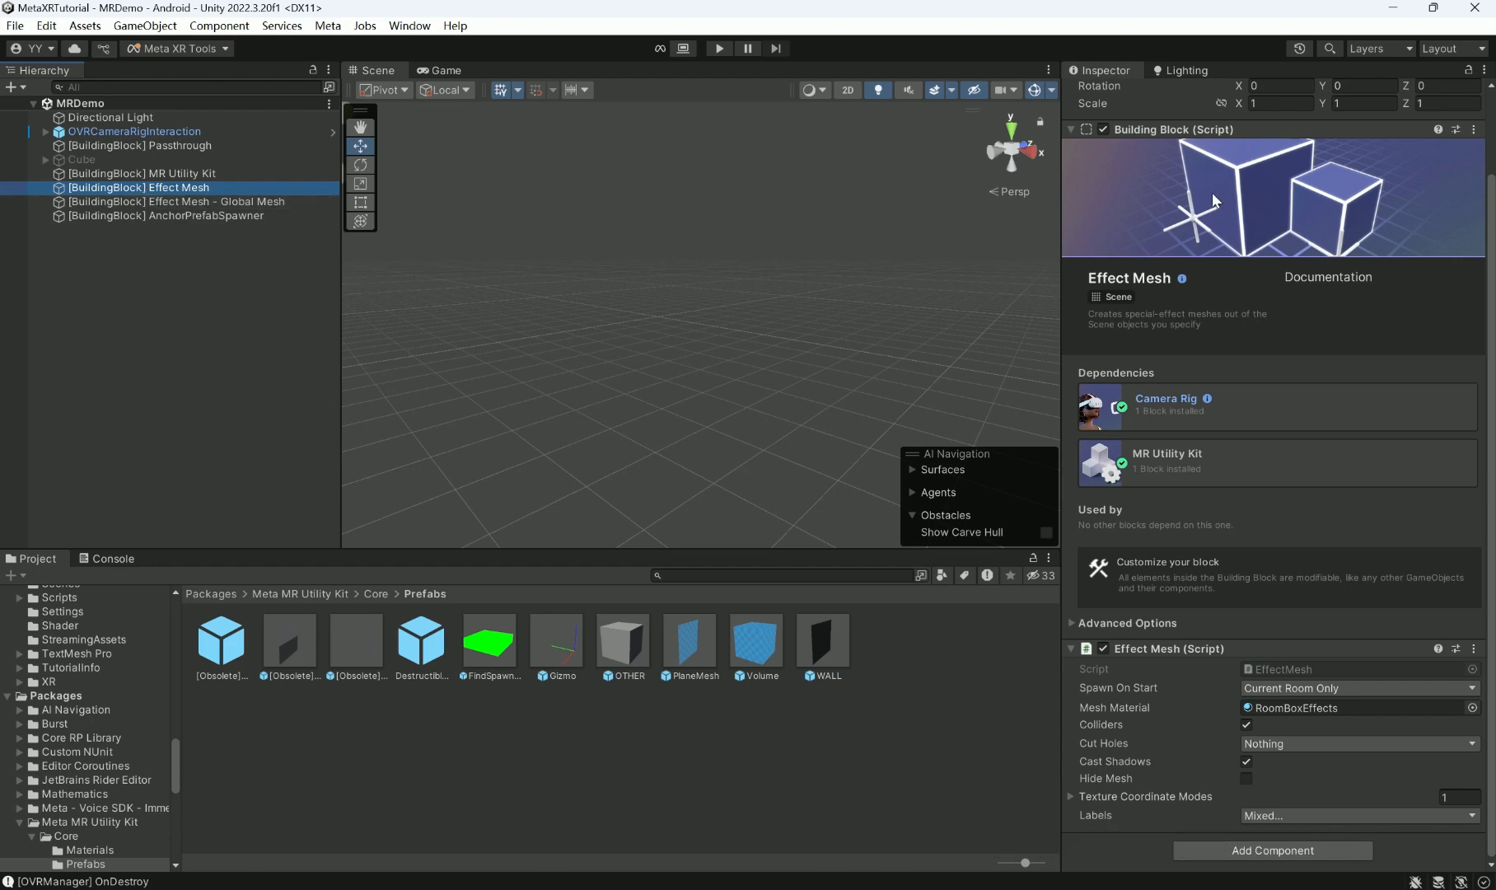
scroll(1153, 132, "up", 3)
left_click(1109, 94)
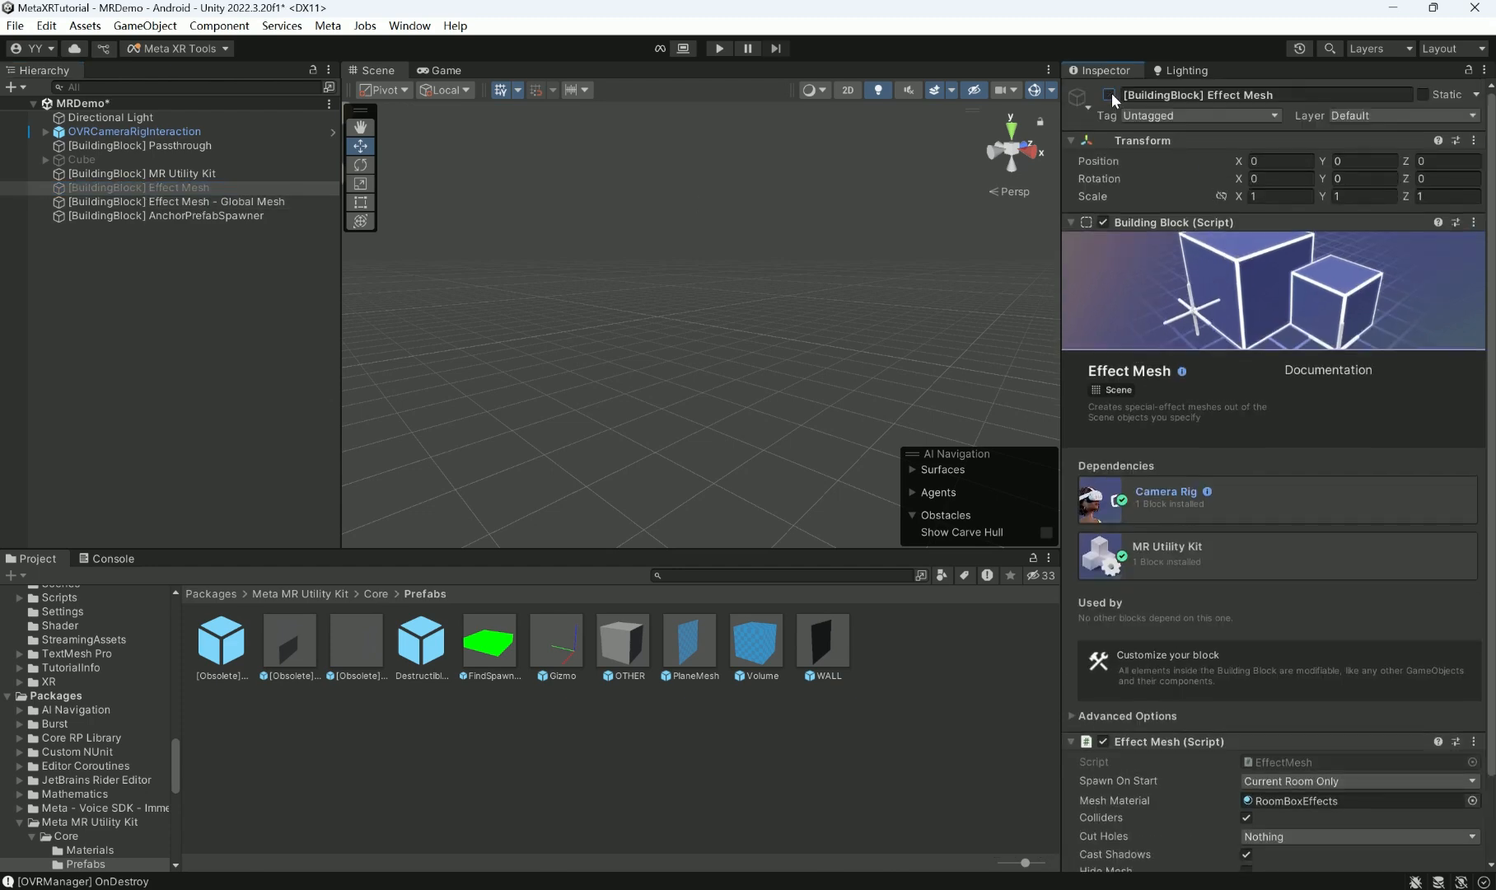
- Deactivate the [BuildingBlock] Effect Mesh - Global Mesh object in the MRDemo scene
left_click(185, 202)
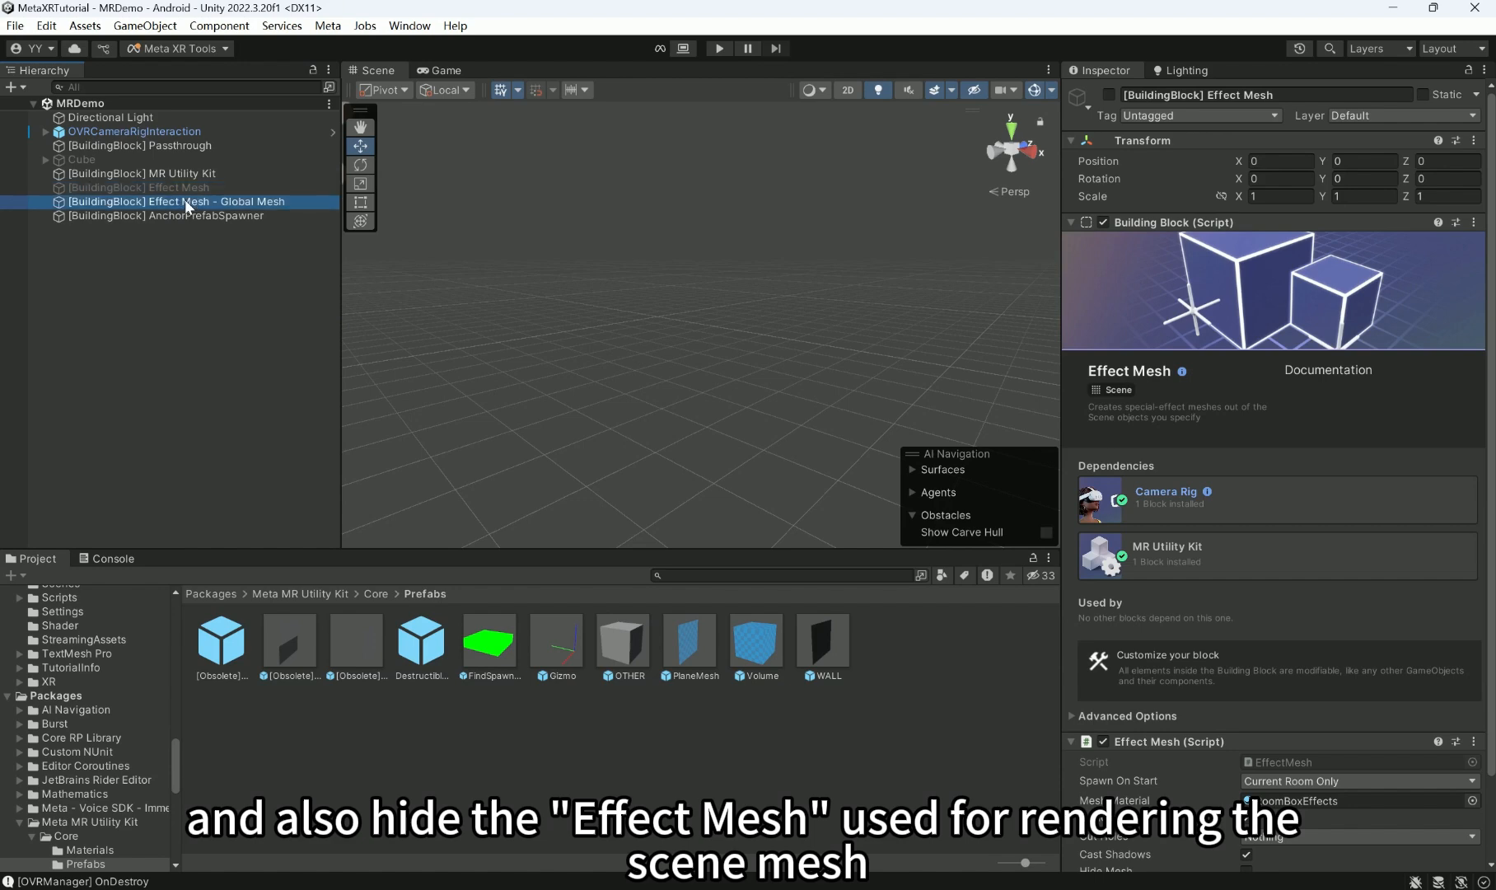
left_click(1109, 94)
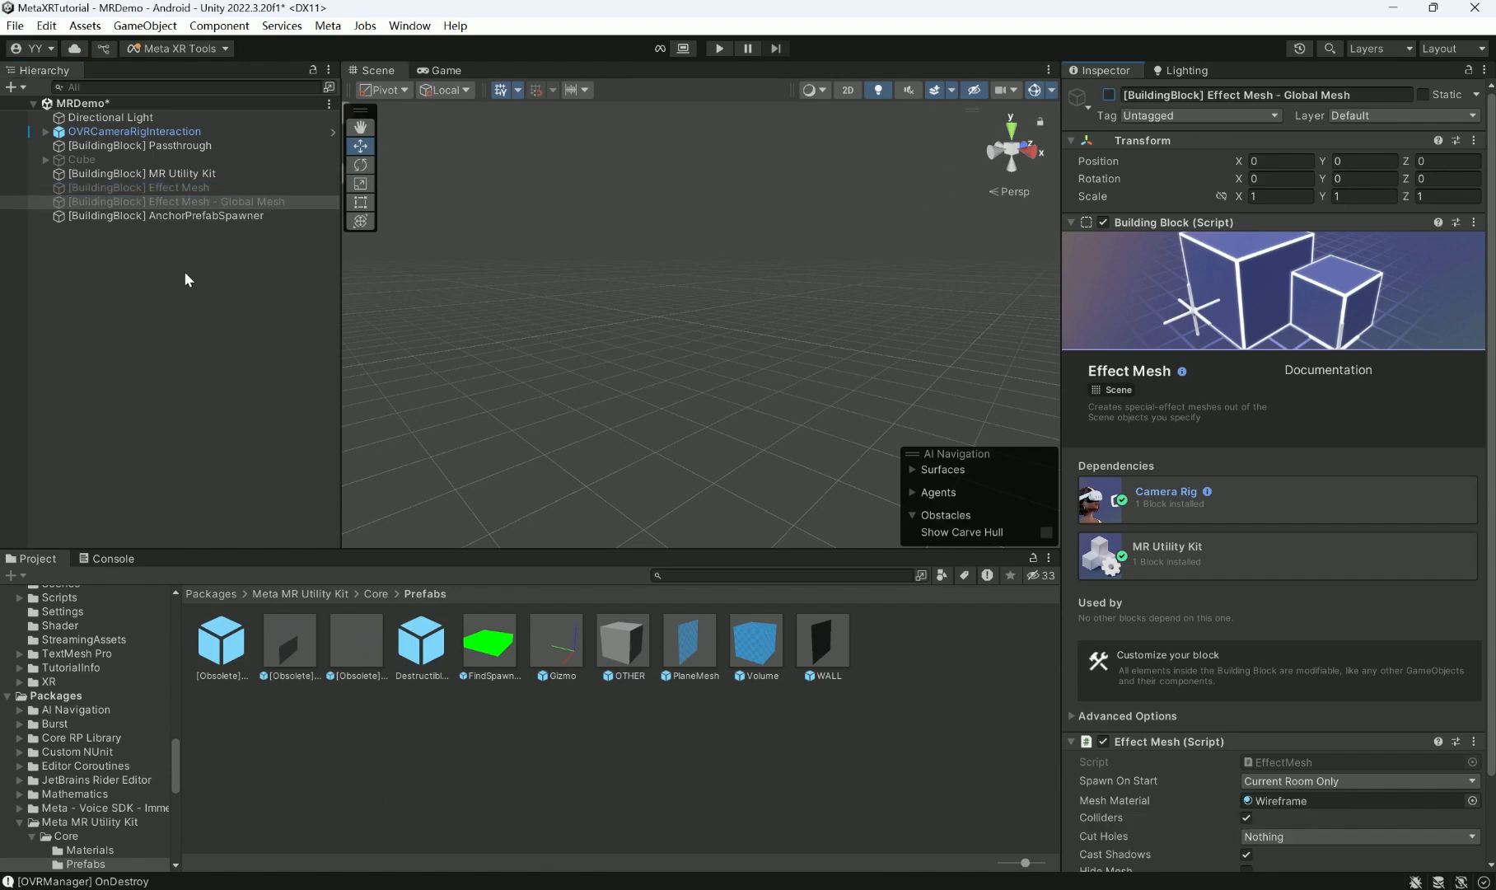
- Run the MRDemo scene and examine the generated room from several angles in the Scene view
left_click(167, 217)
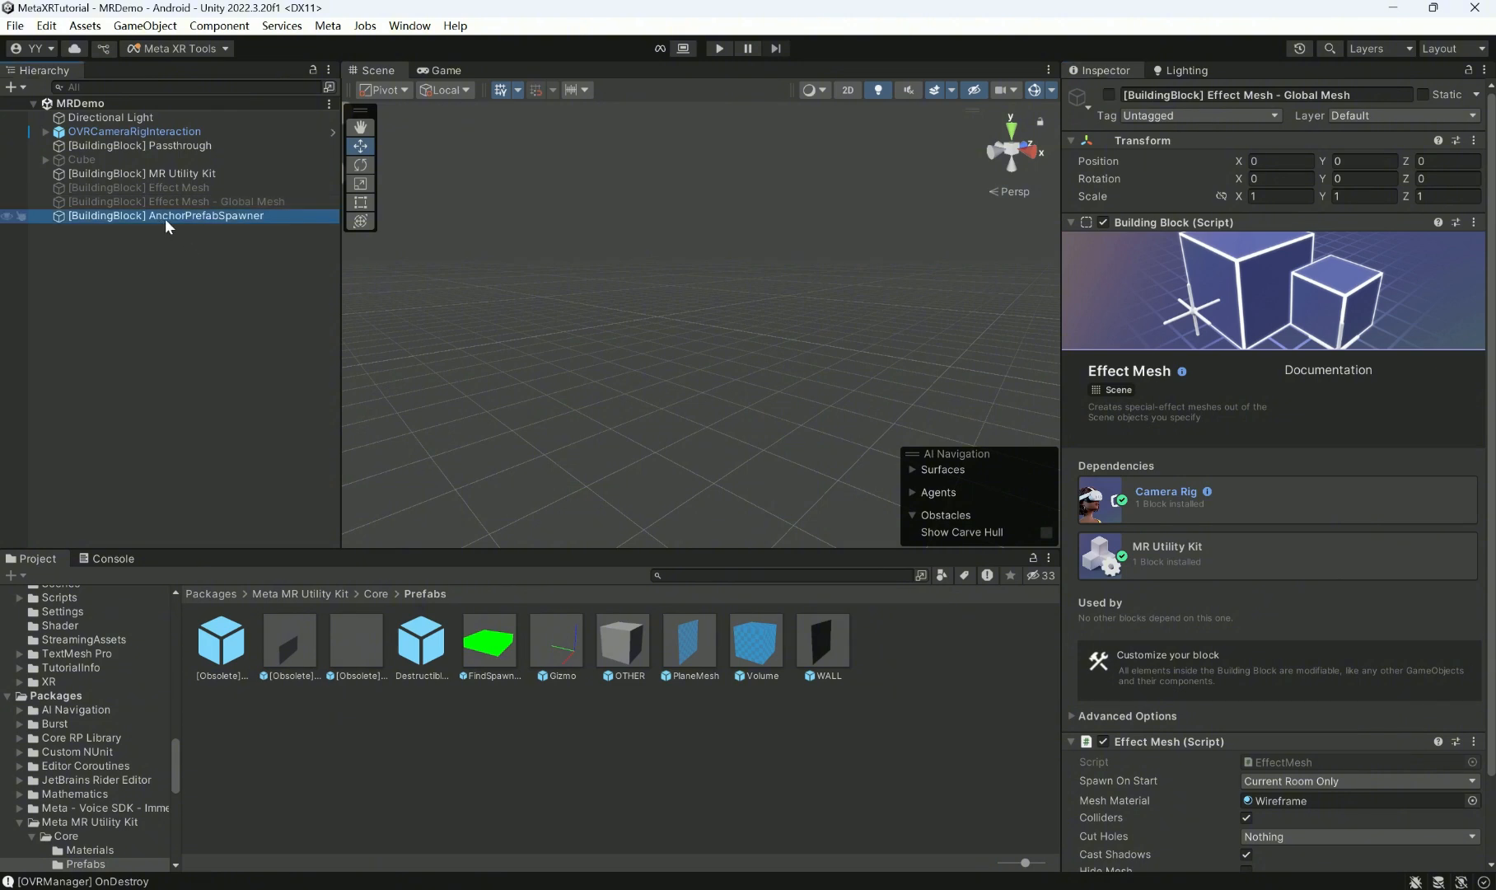
left_click(719, 48)
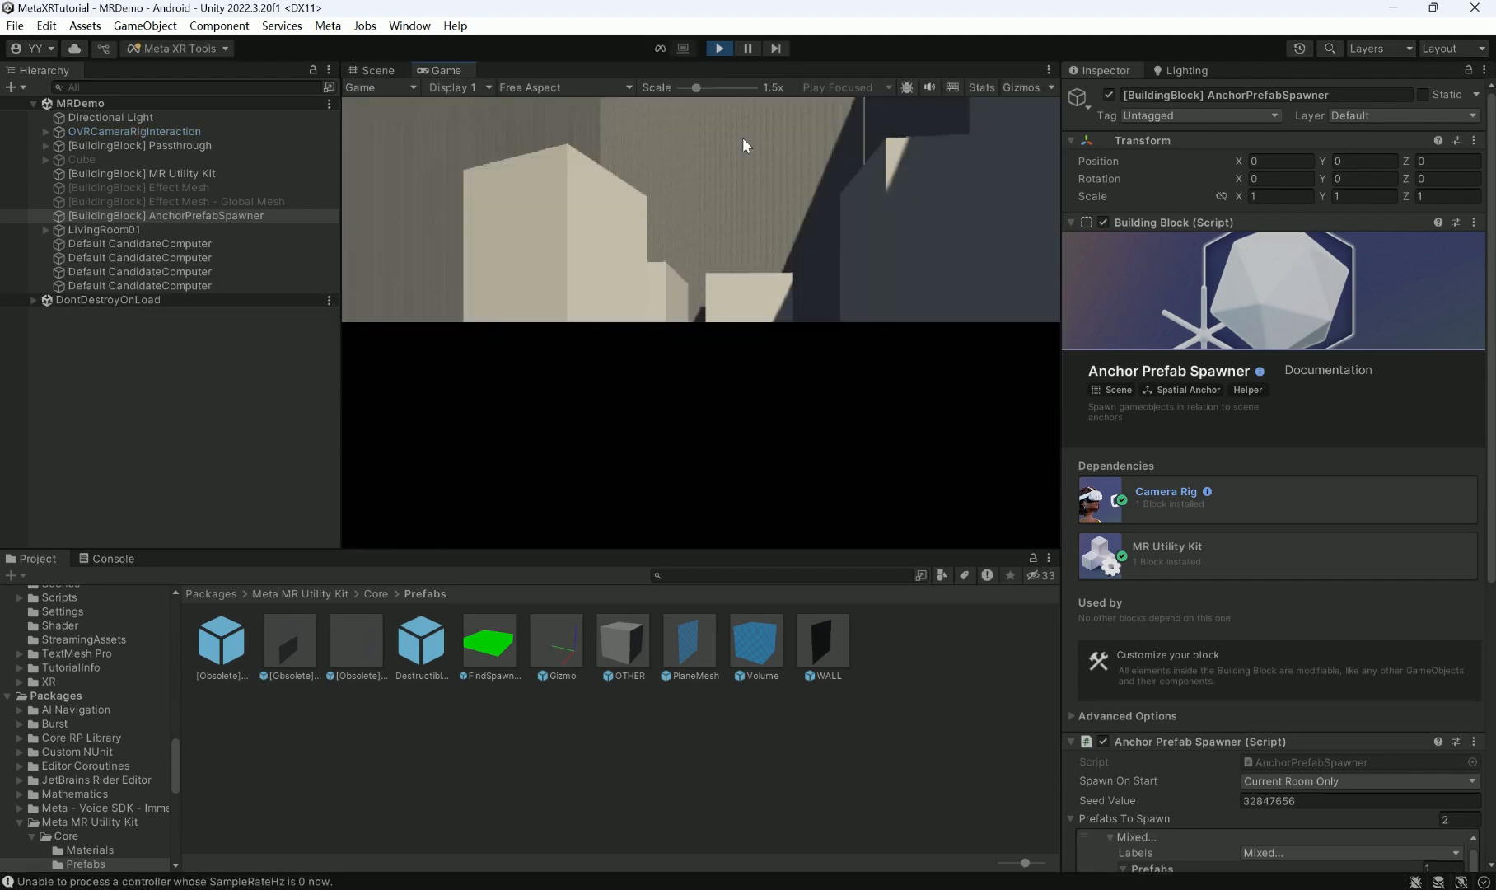
left_click(372, 70)
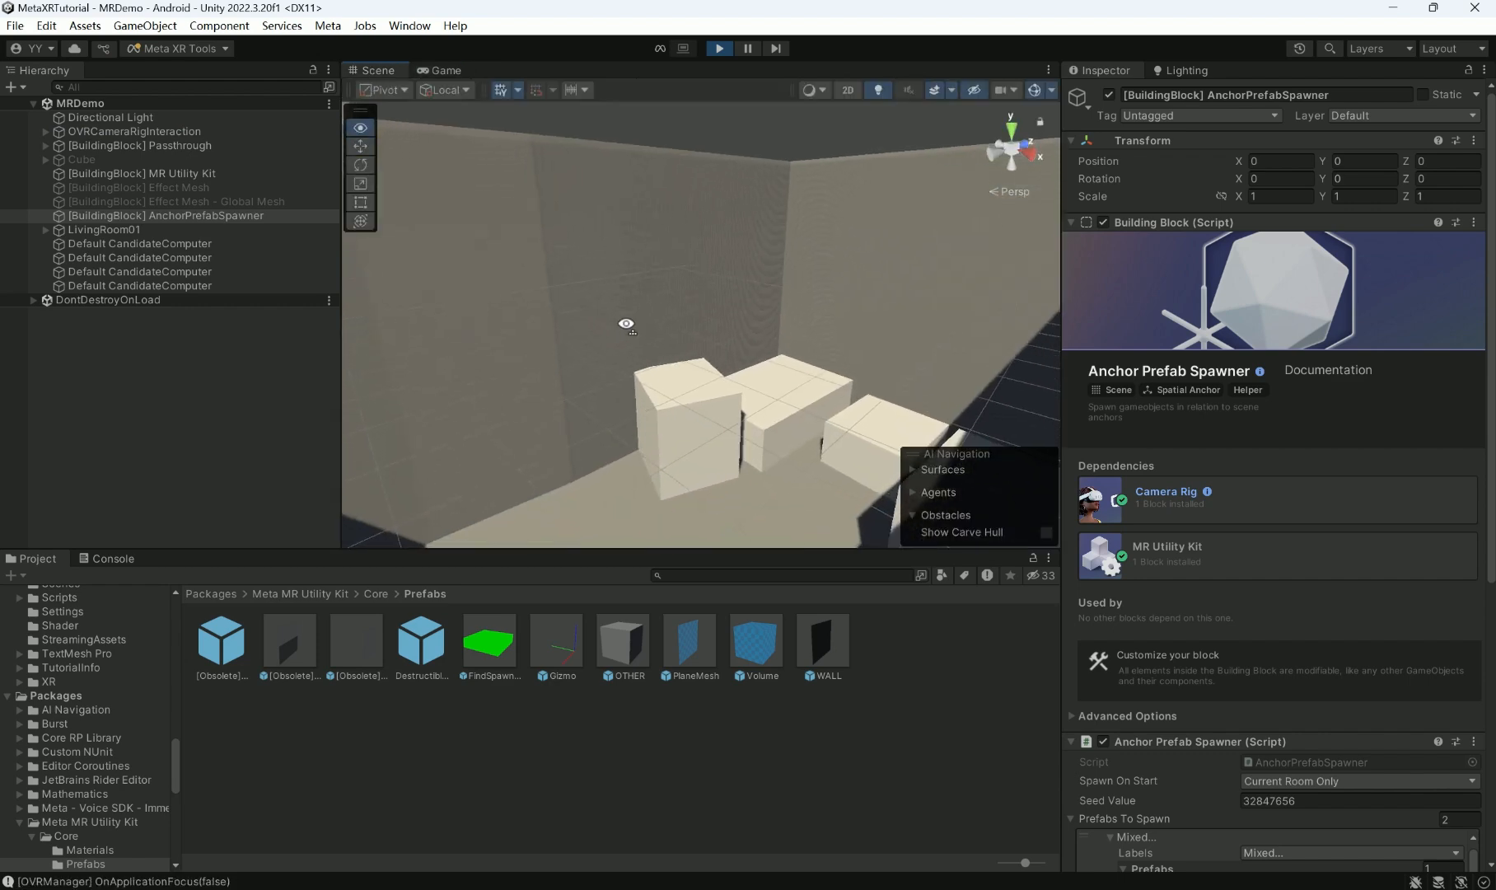
right_click_drag(328, 354, 304, 350)
right_click_drag(717, 265, 590, 295)
right_click_drag(661, 257, 689, 281)
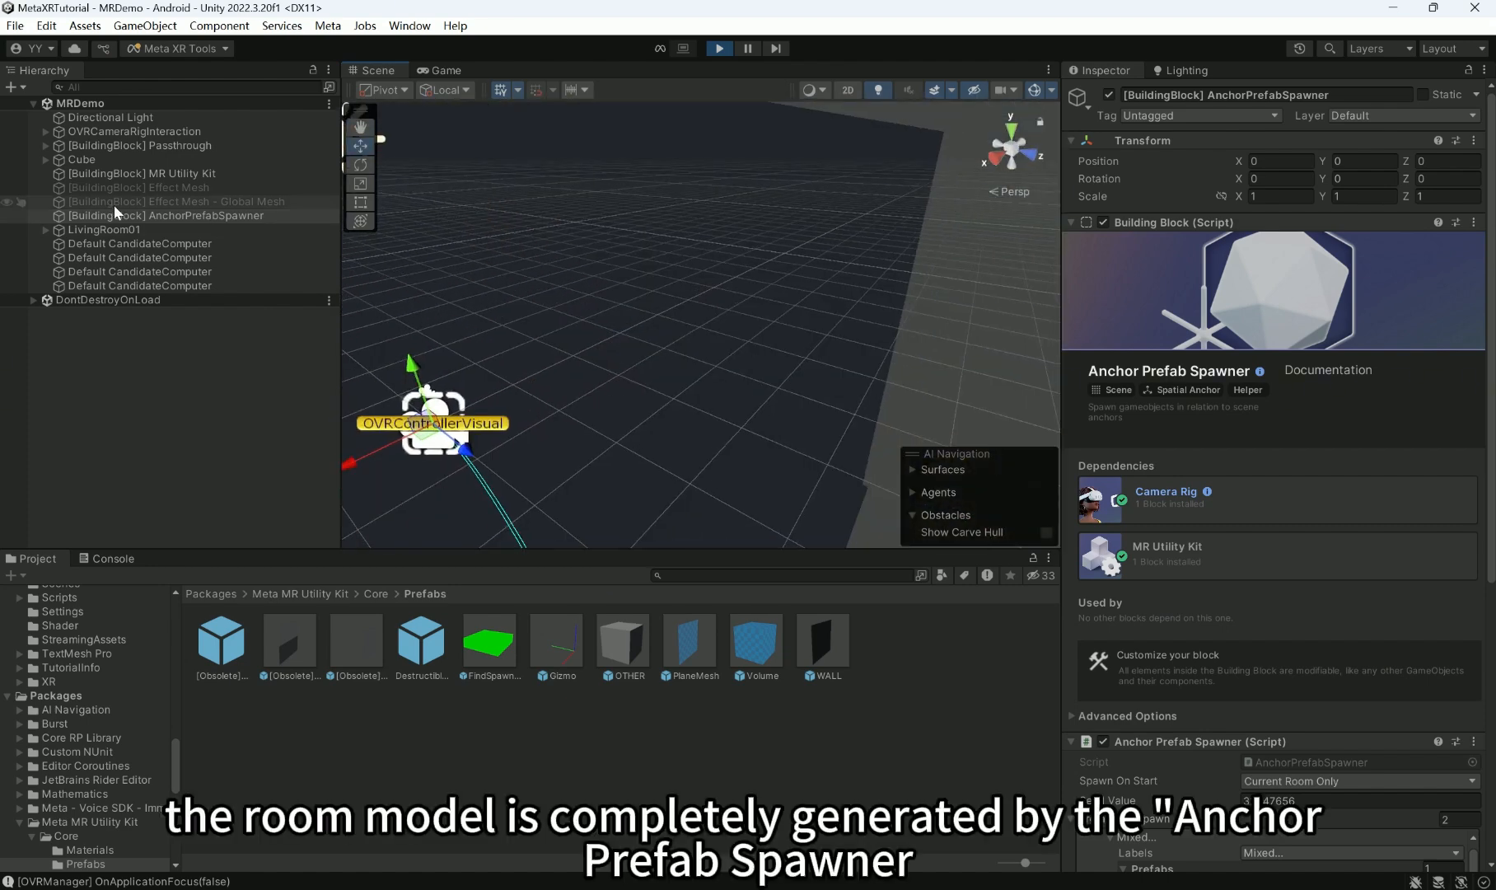
right_click_drag(611, 249, 623, 253)
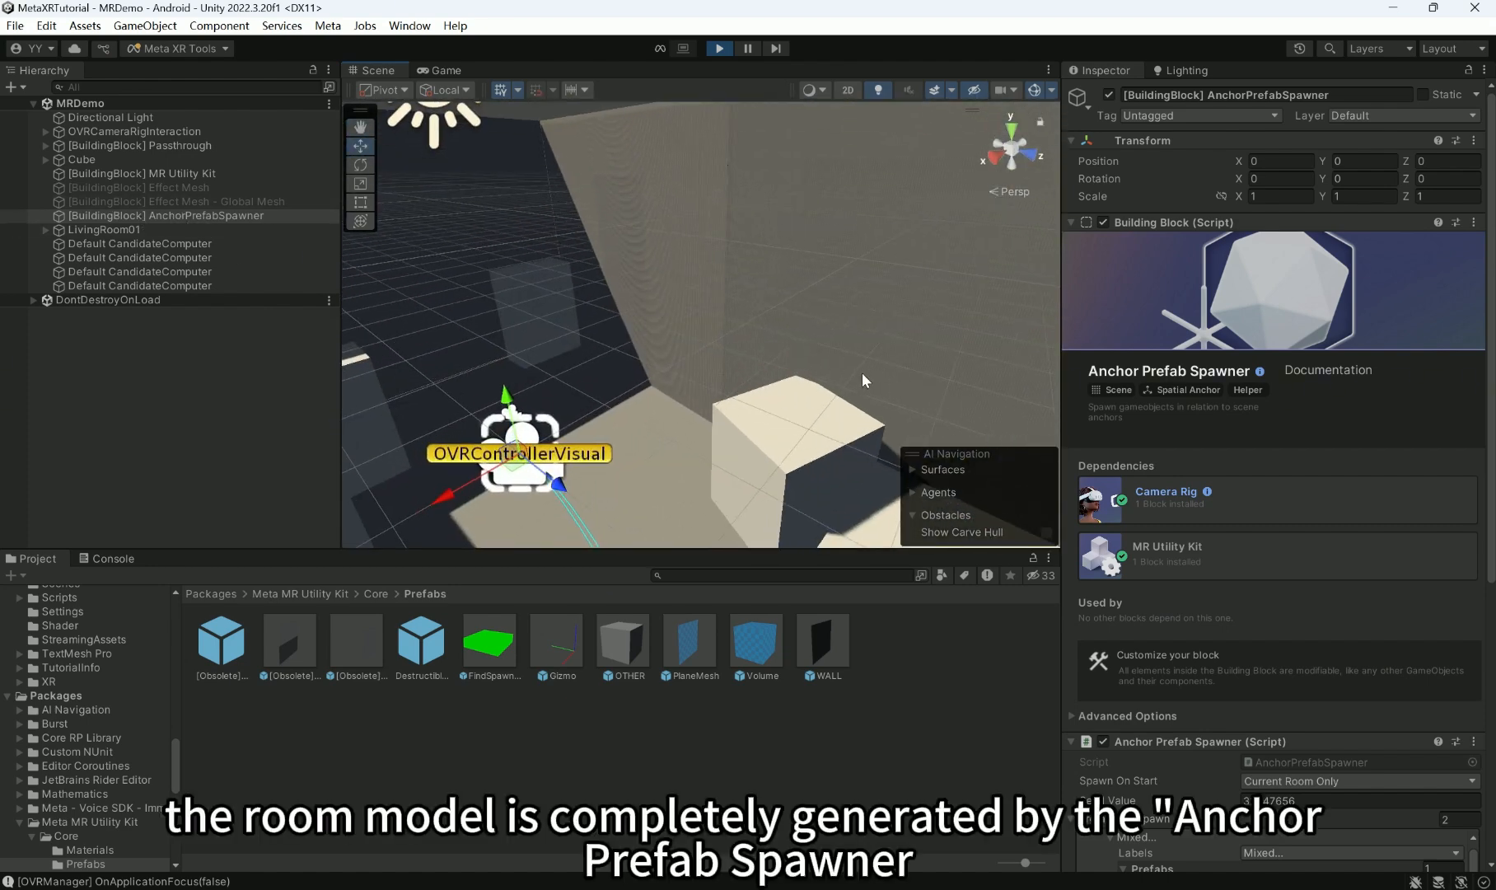
right_click_drag(866, 381, 684, 247)
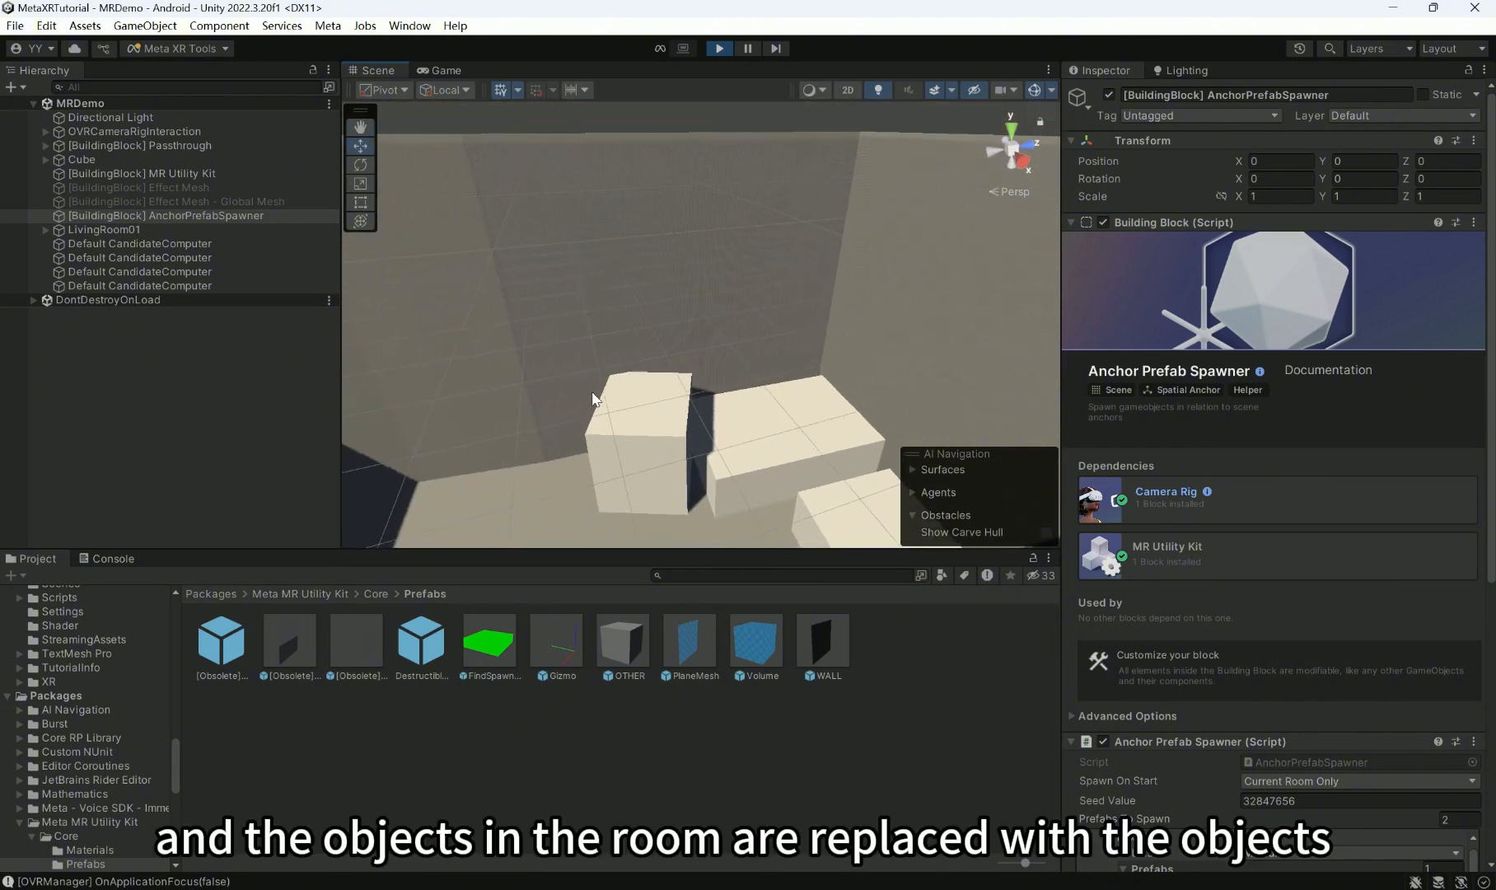
- Review the AnchorPrefabSpawner's Prefabs To Spawn entries and locate the assigned WALL and OTHER prefabs in the project
left_click(159, 216)
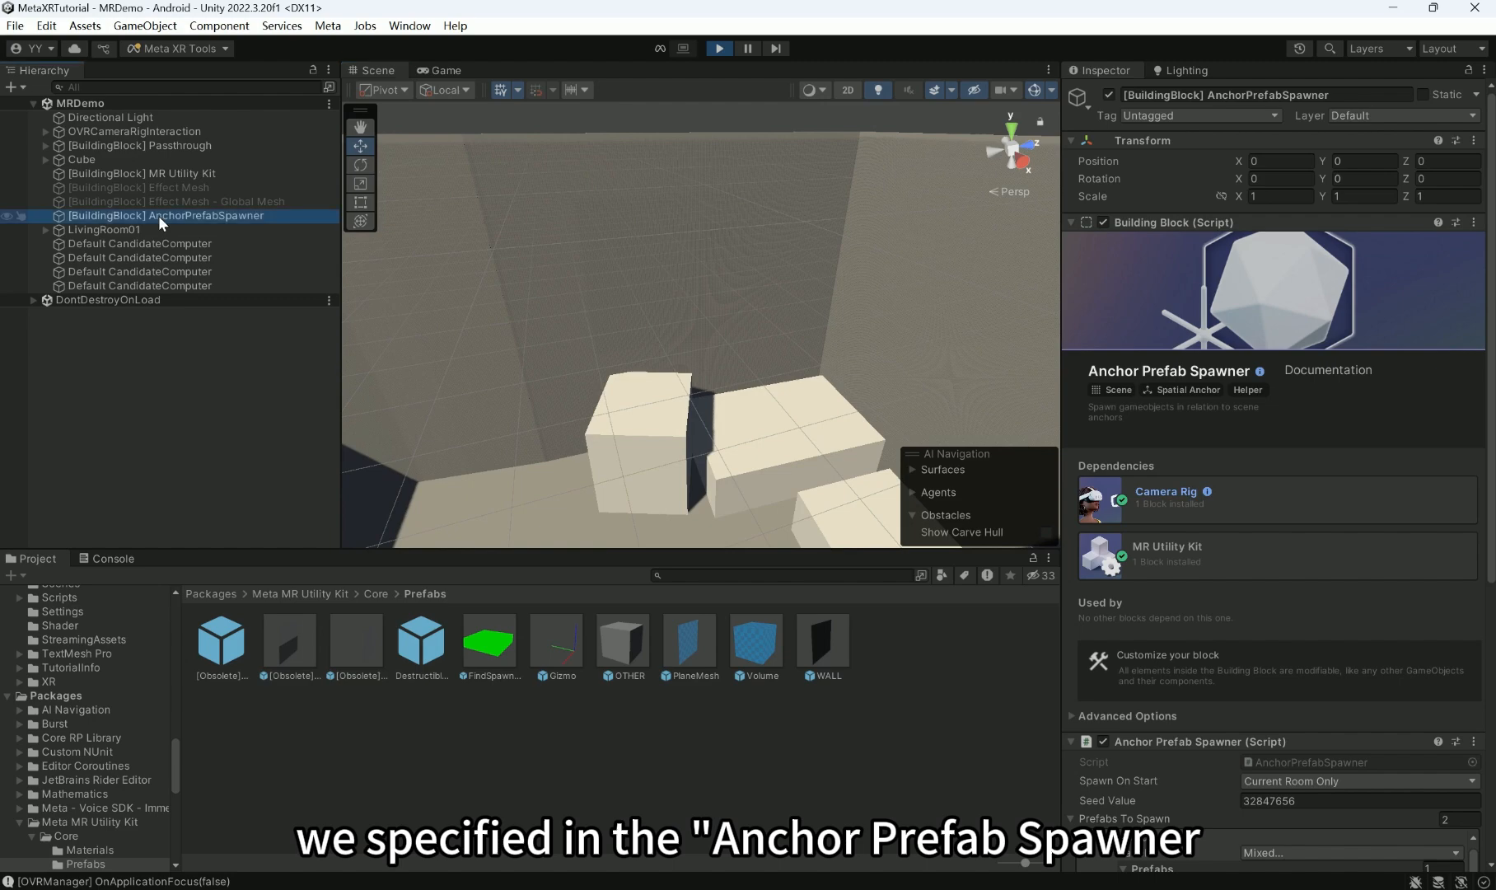
scroll(1209, 634, "down", 3)
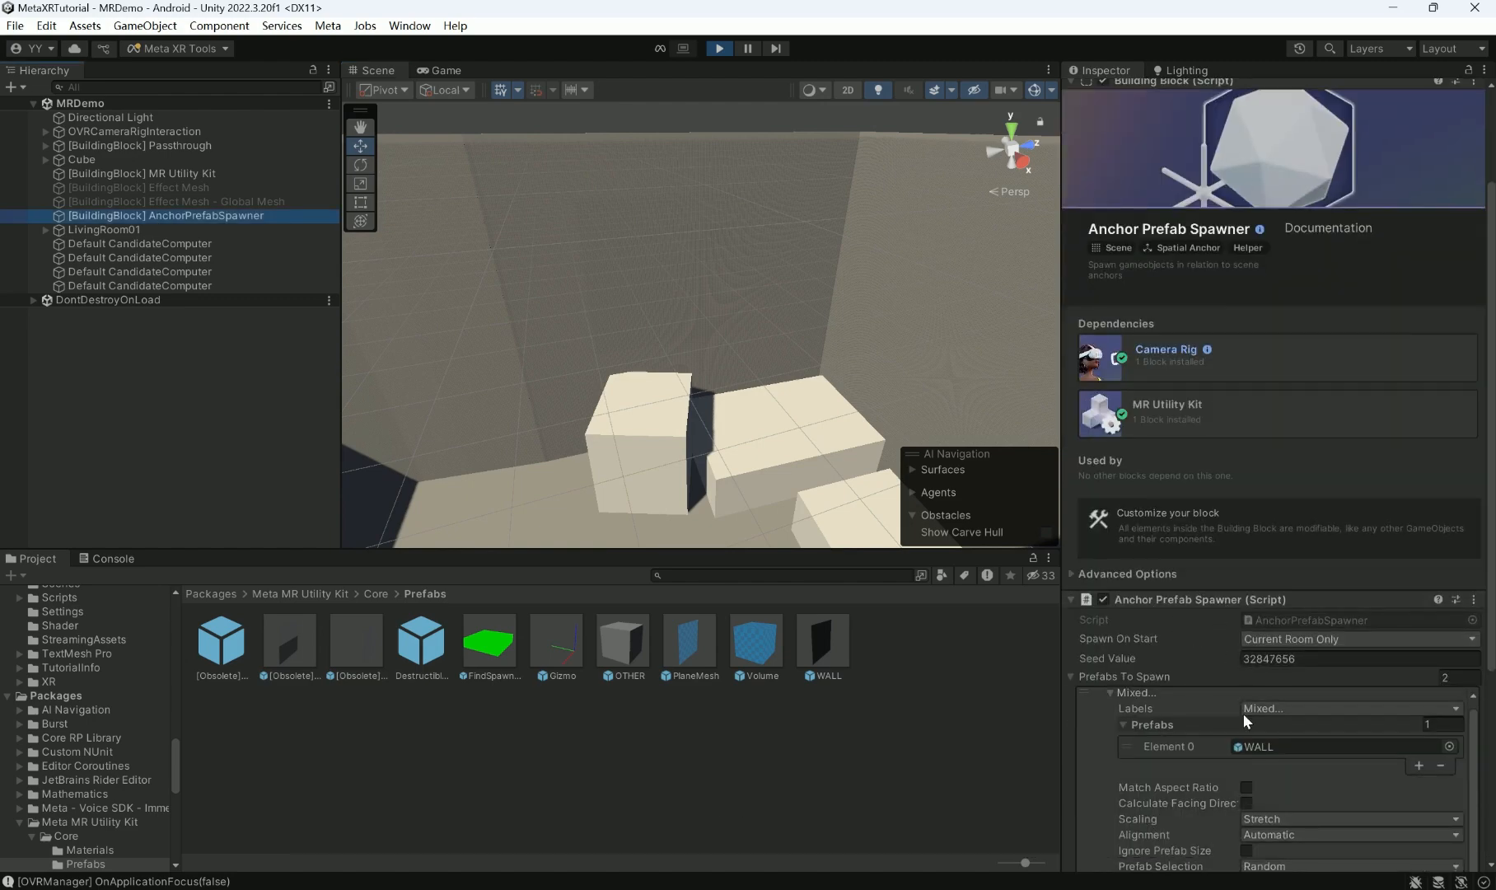
scroll(1248, 692, "down", 4)
scroll(1236, 708, "down", 1)
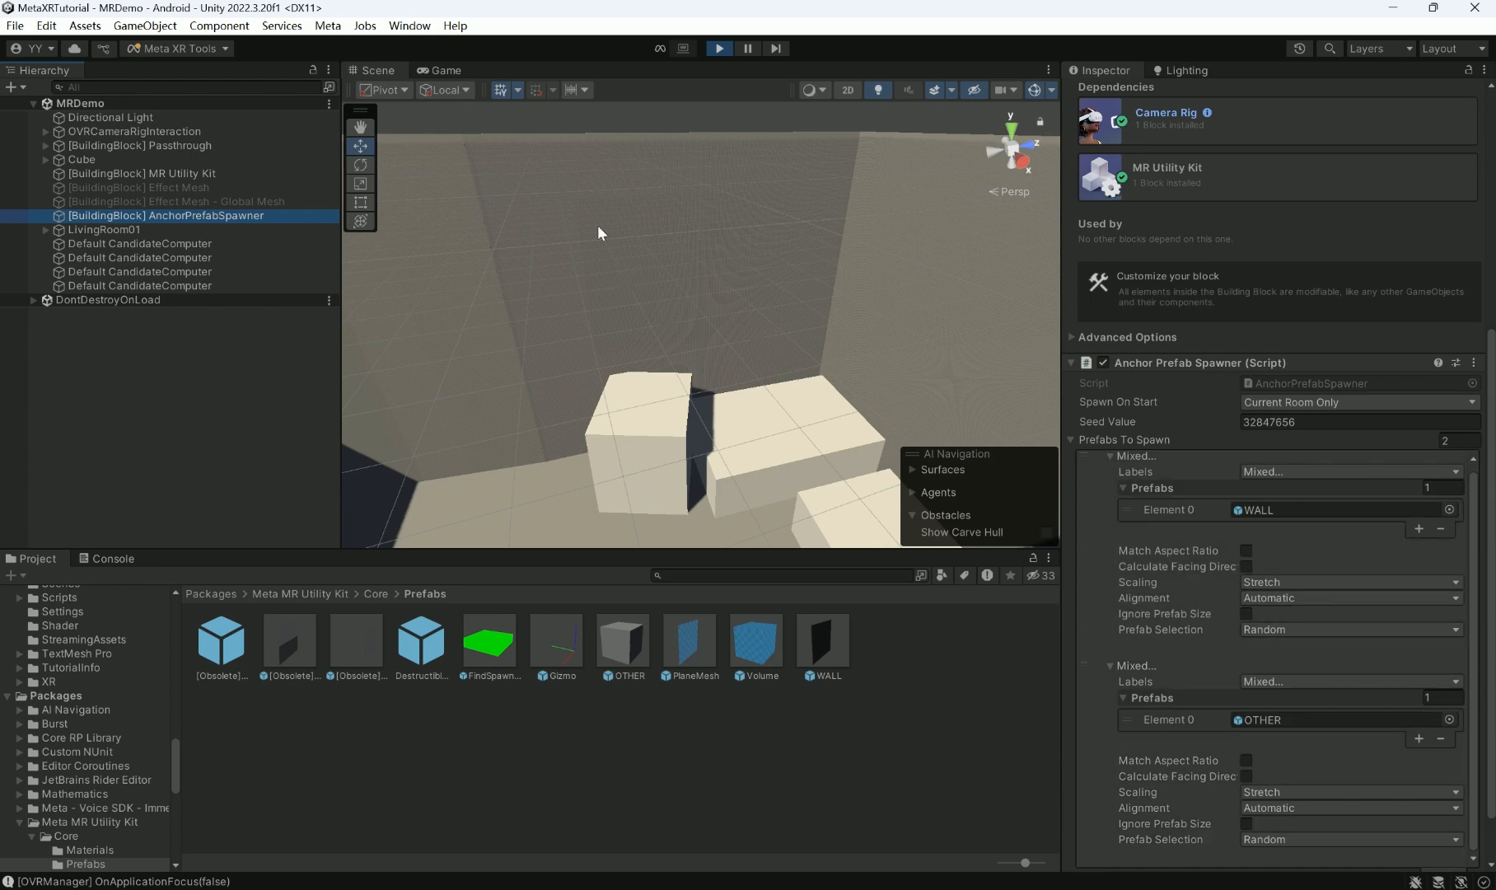
left_click(1279, 509)
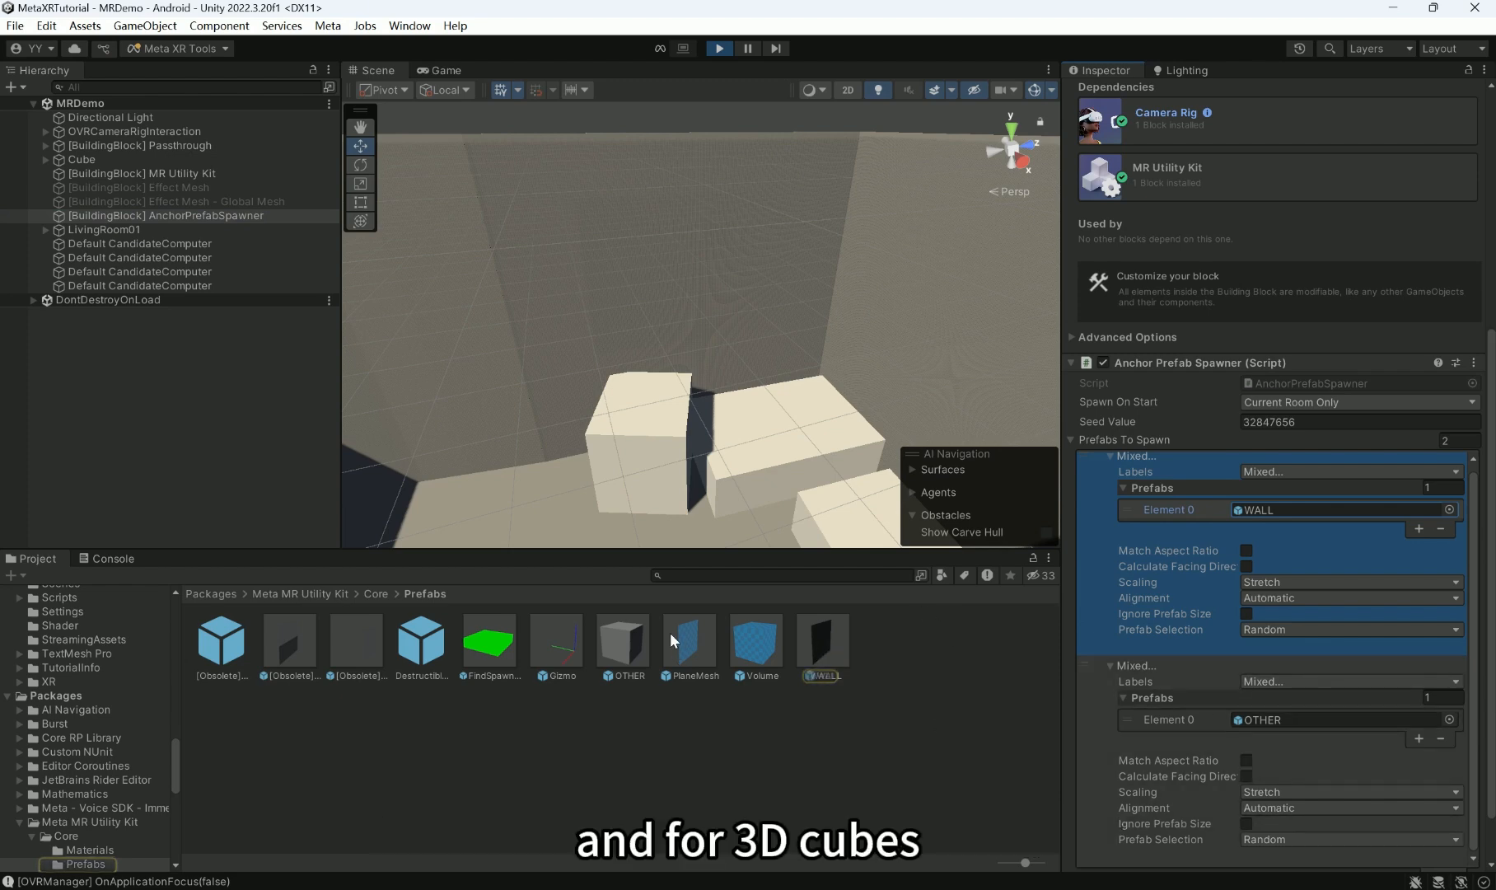
left_click(1282, 721)
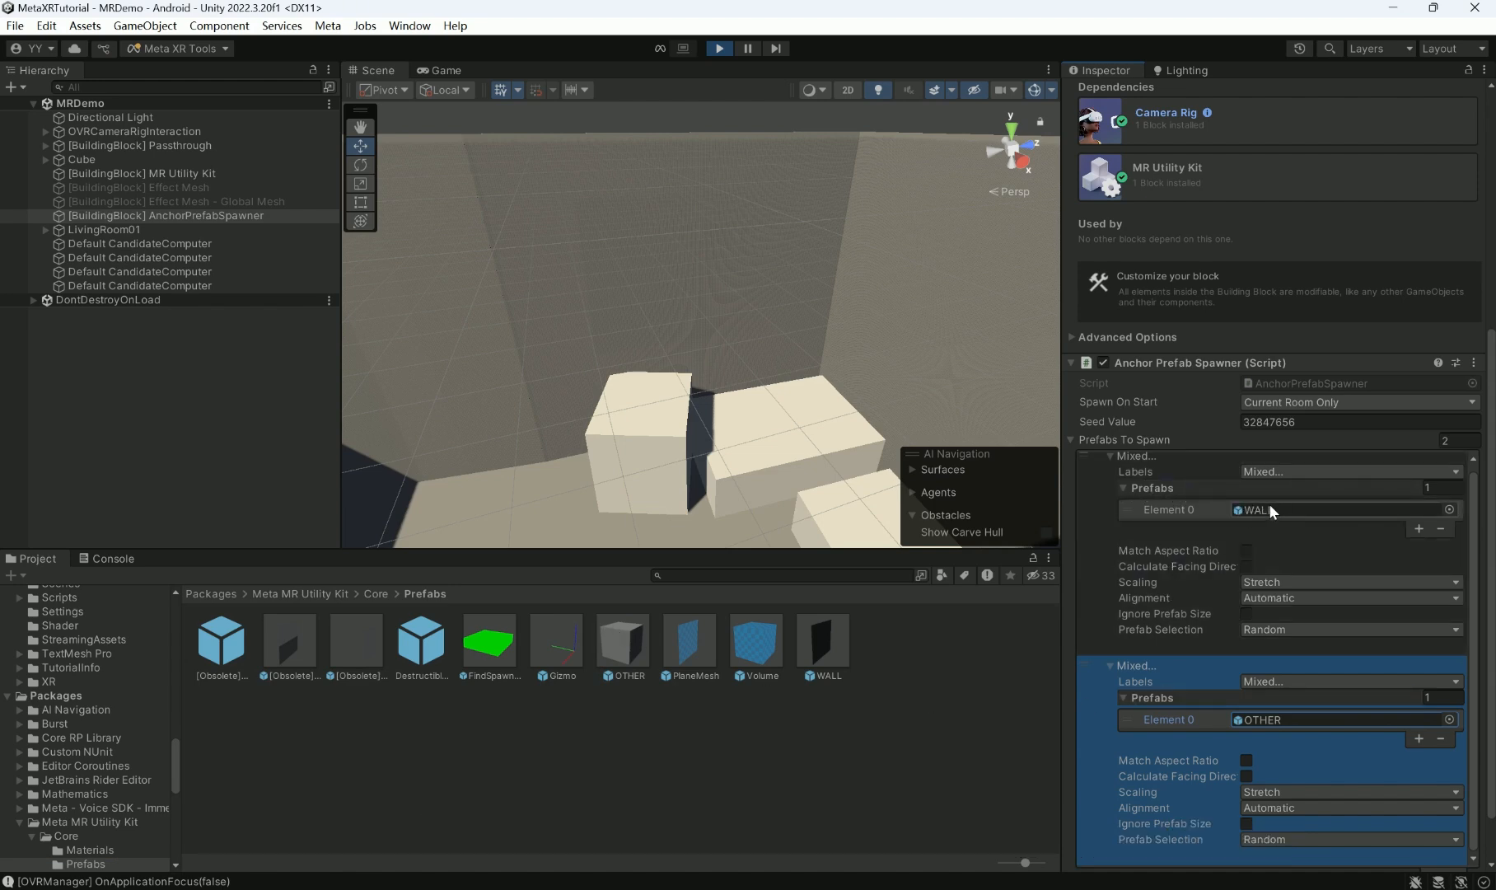
- Open the WALL prefab assigned to the spawner, check its root object's scale, and return to the scene
right_click_drag(772, 313, 595, 347)
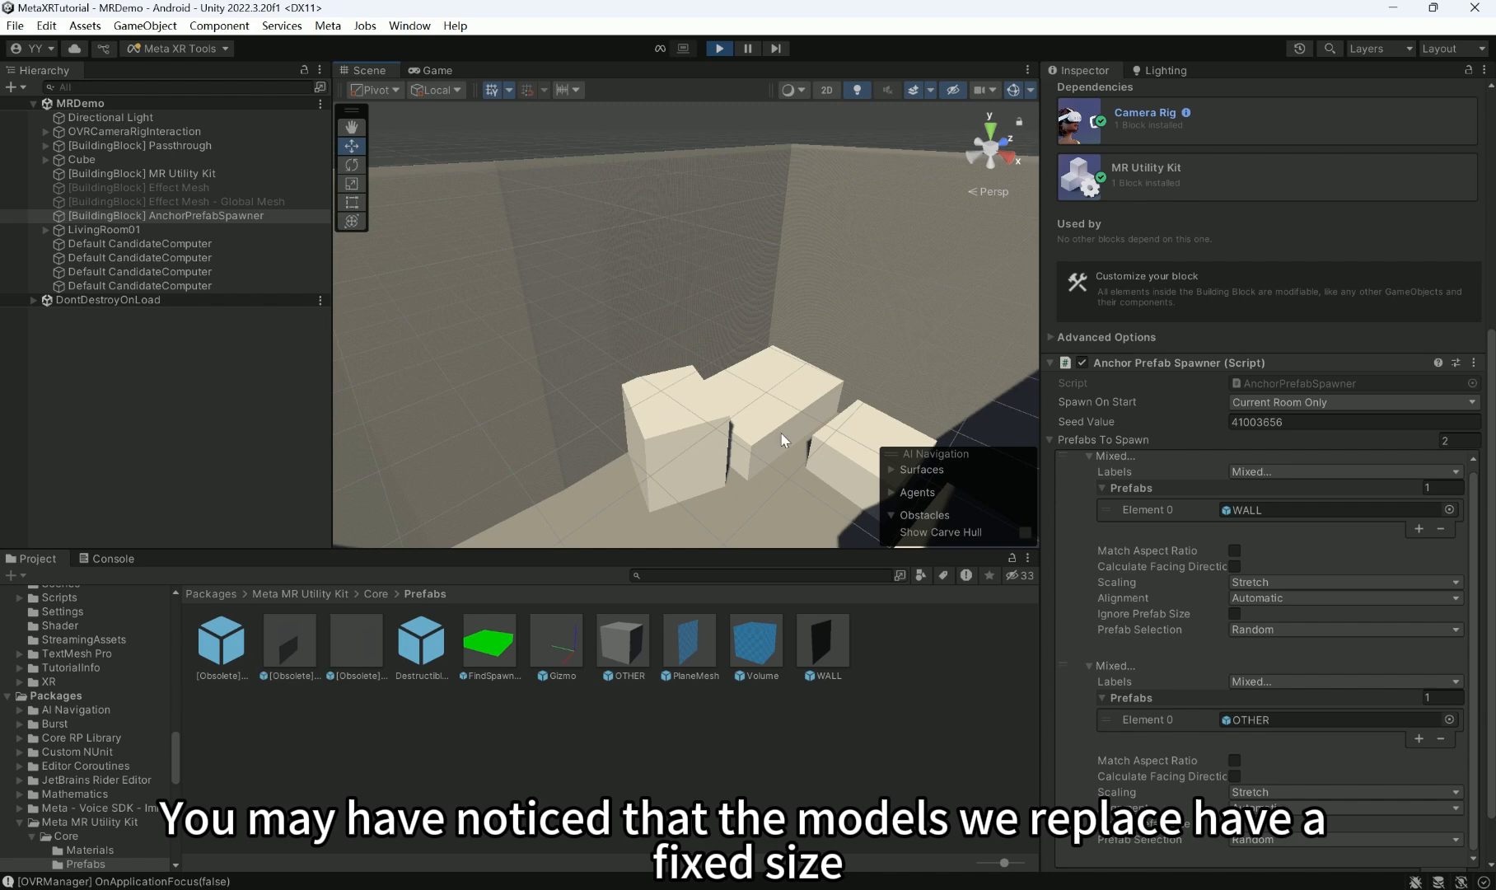
left_click(1250, 509)
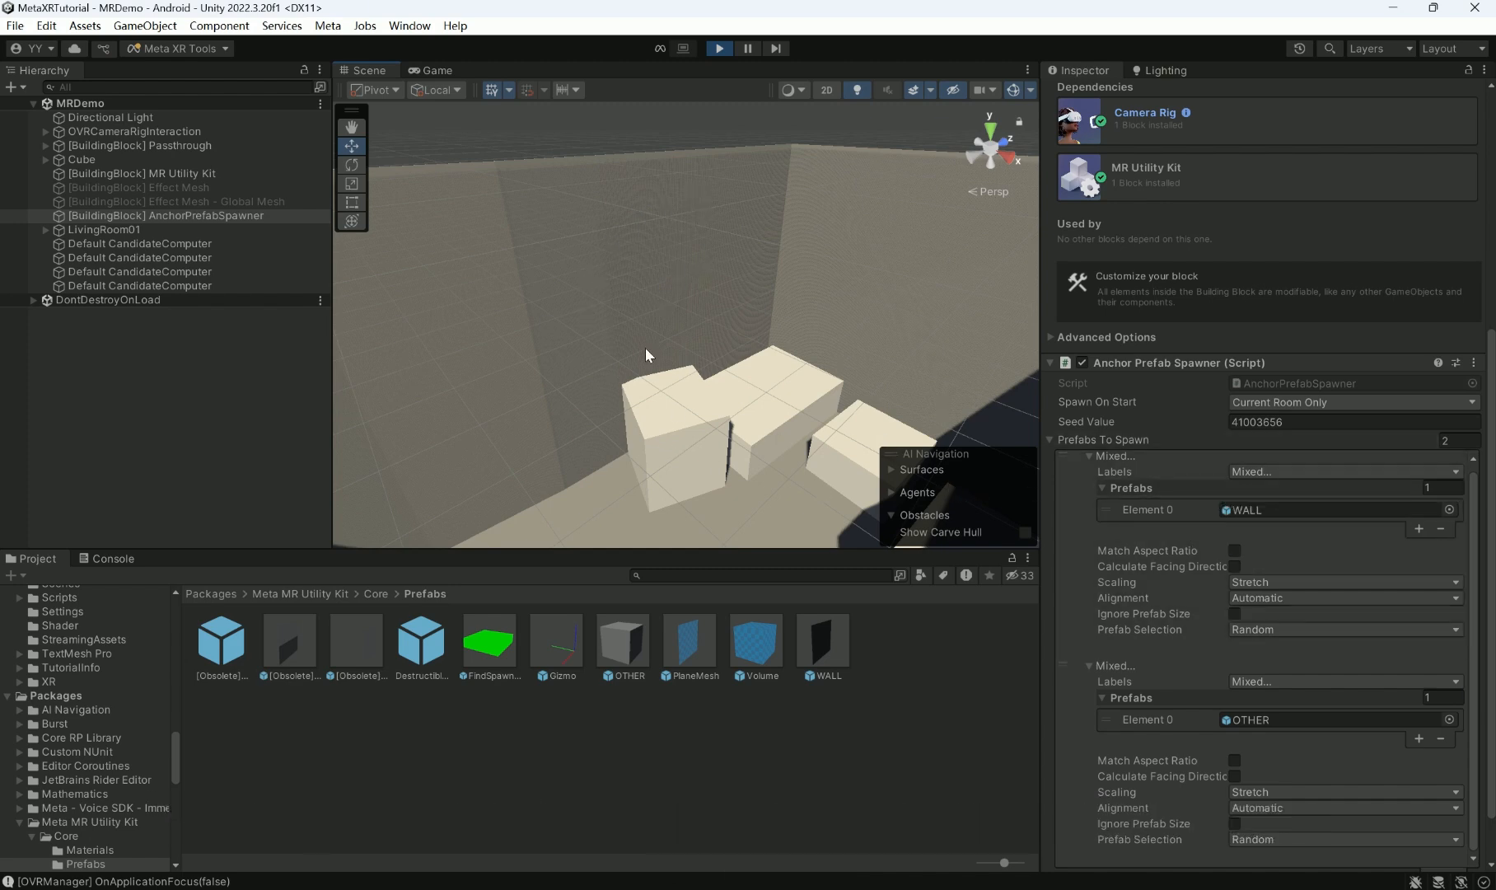
left_click(1238, 511)
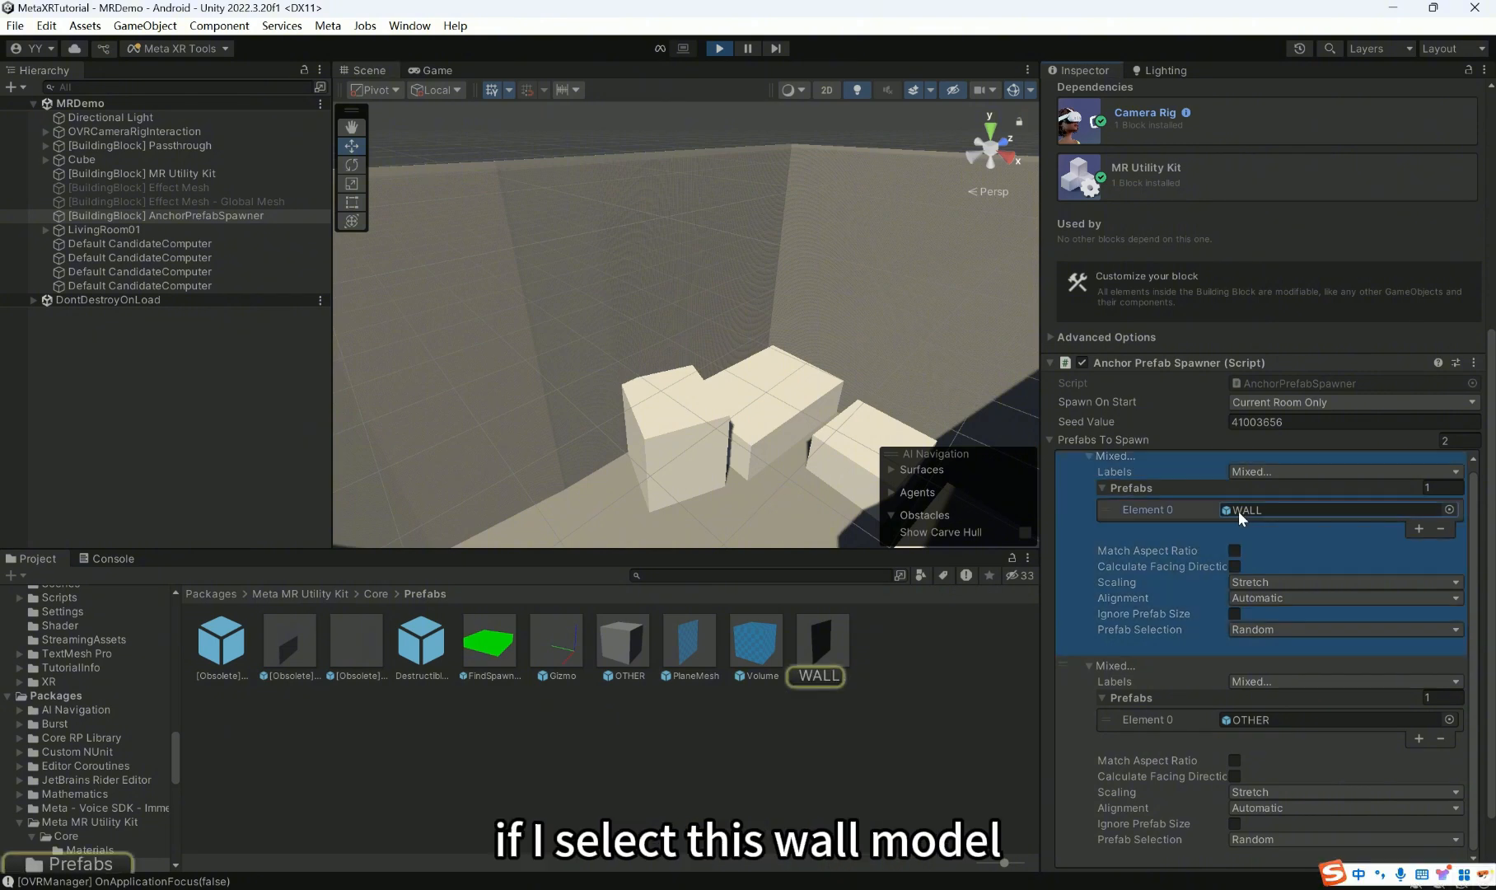
double_click(835, 640)
left_click(102, 125)
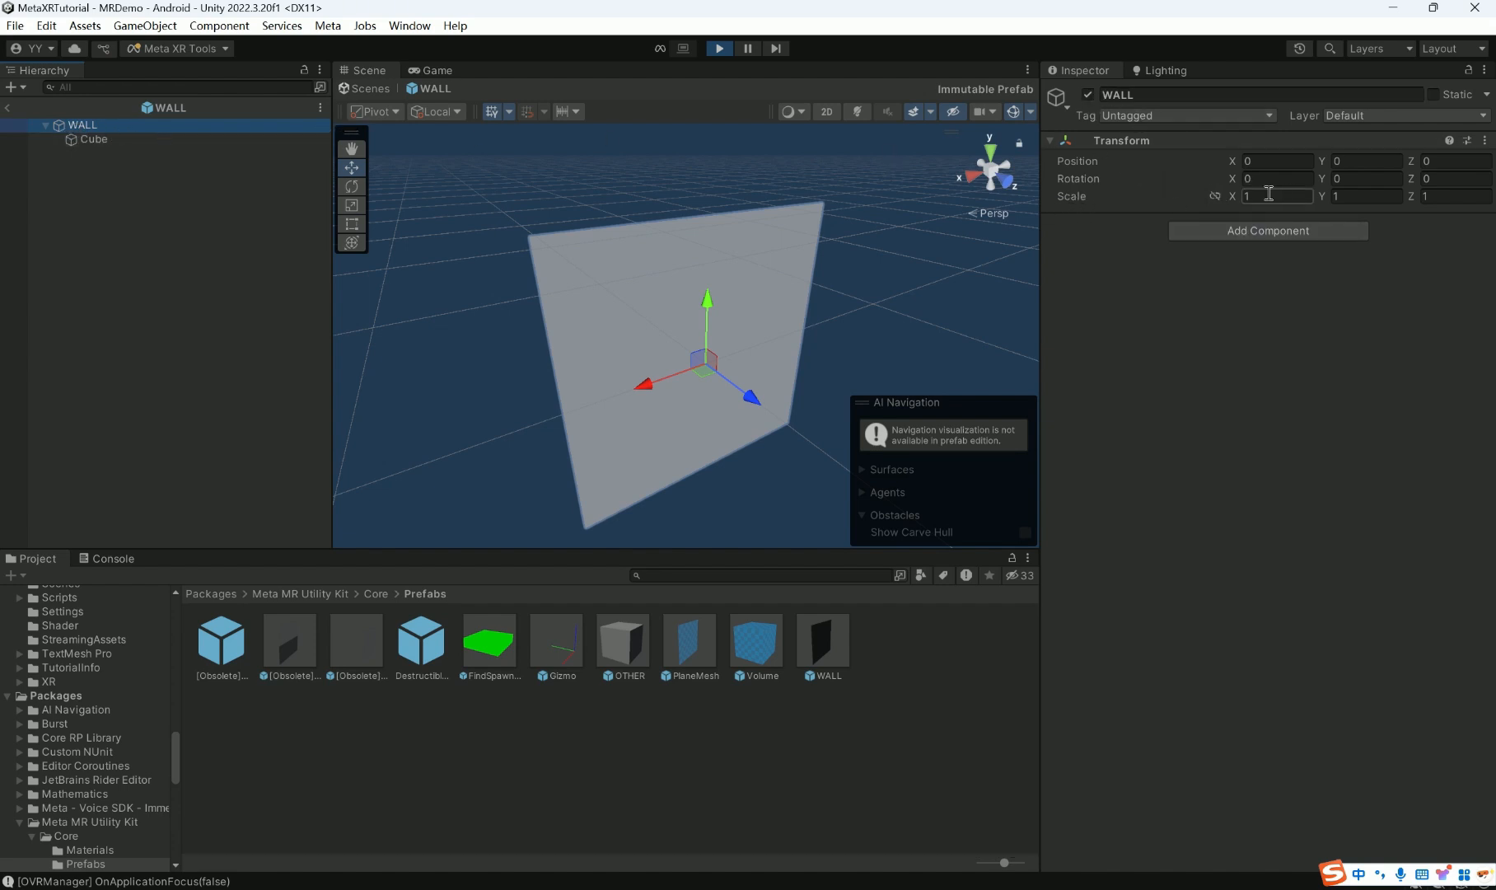
left_click(6, 107)
- Select the individual spawned walls around LivingRoom01 in the Scene view to compare their sizes
right_click_drag(750, 338, 638, 340)
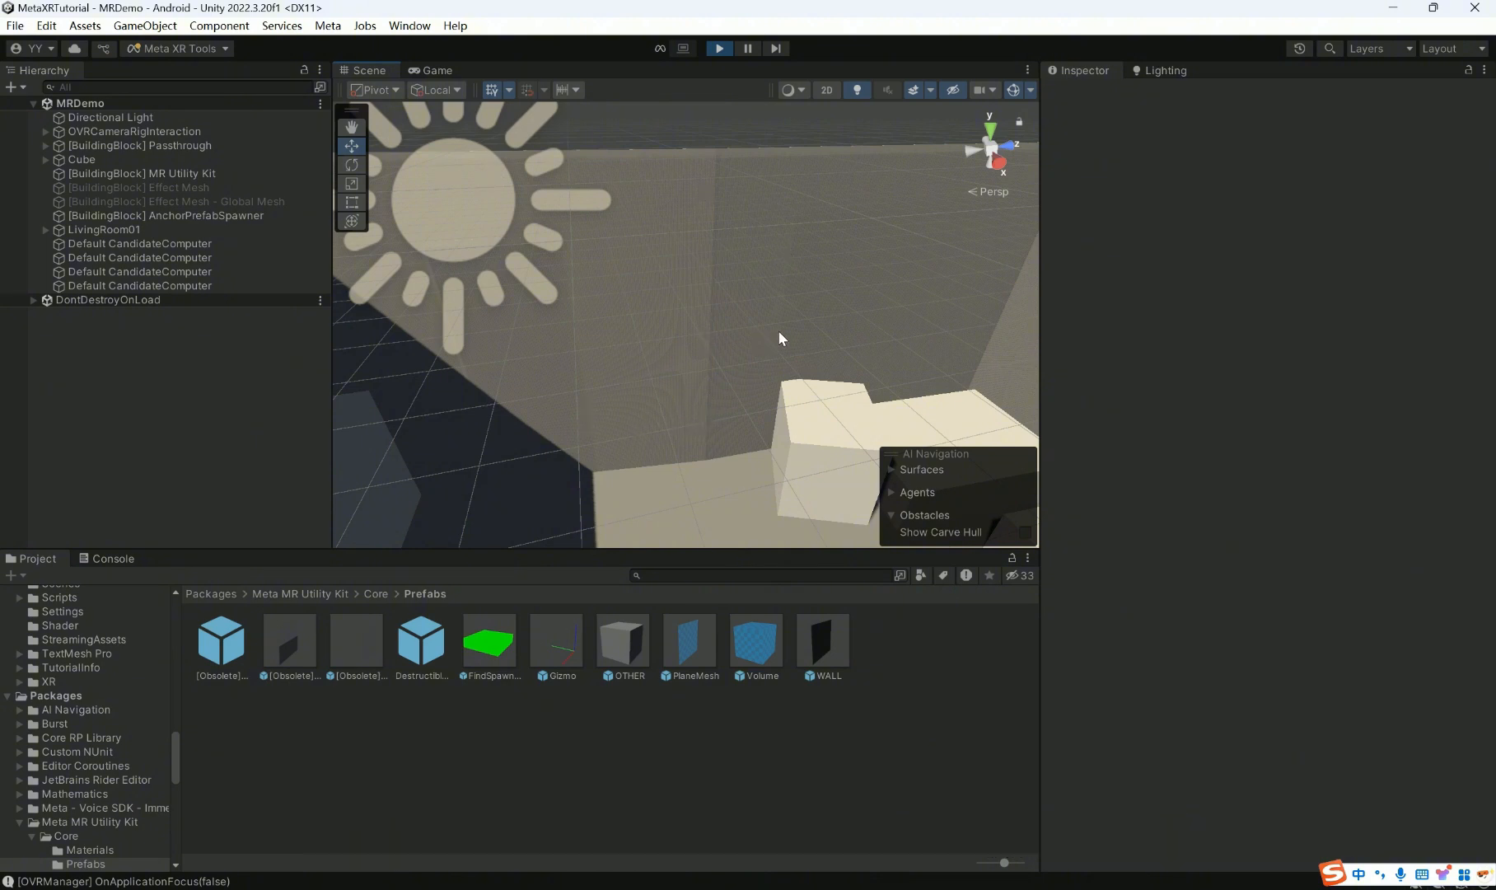
right_click_drag(777, 329, 636, 282)
left_click(853, 351)
right_click_drag(720, 393, 888, 374)
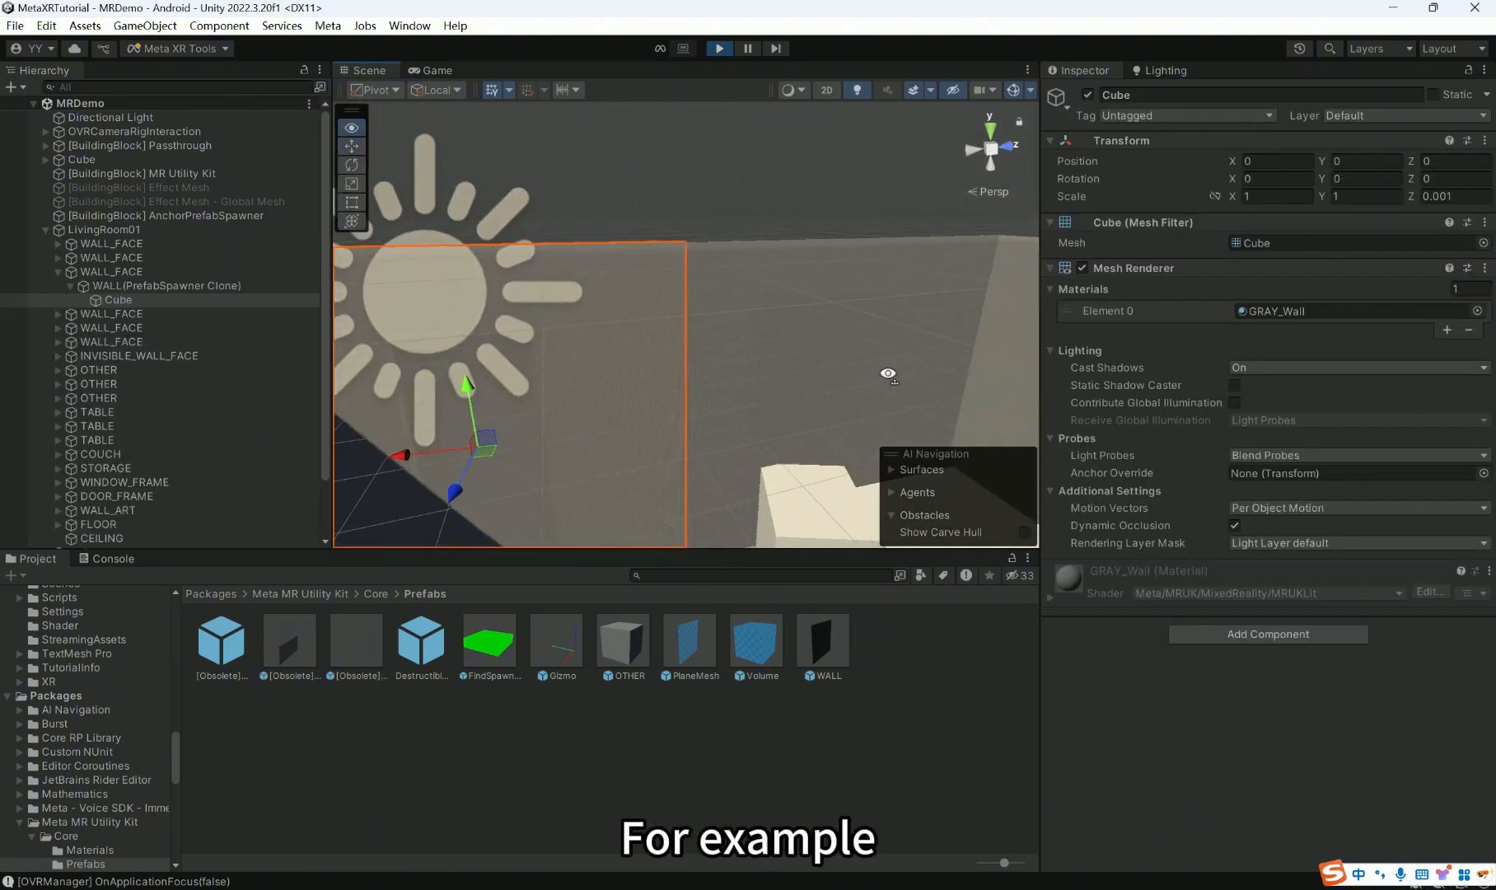
left_click(723, 356)
key("f")
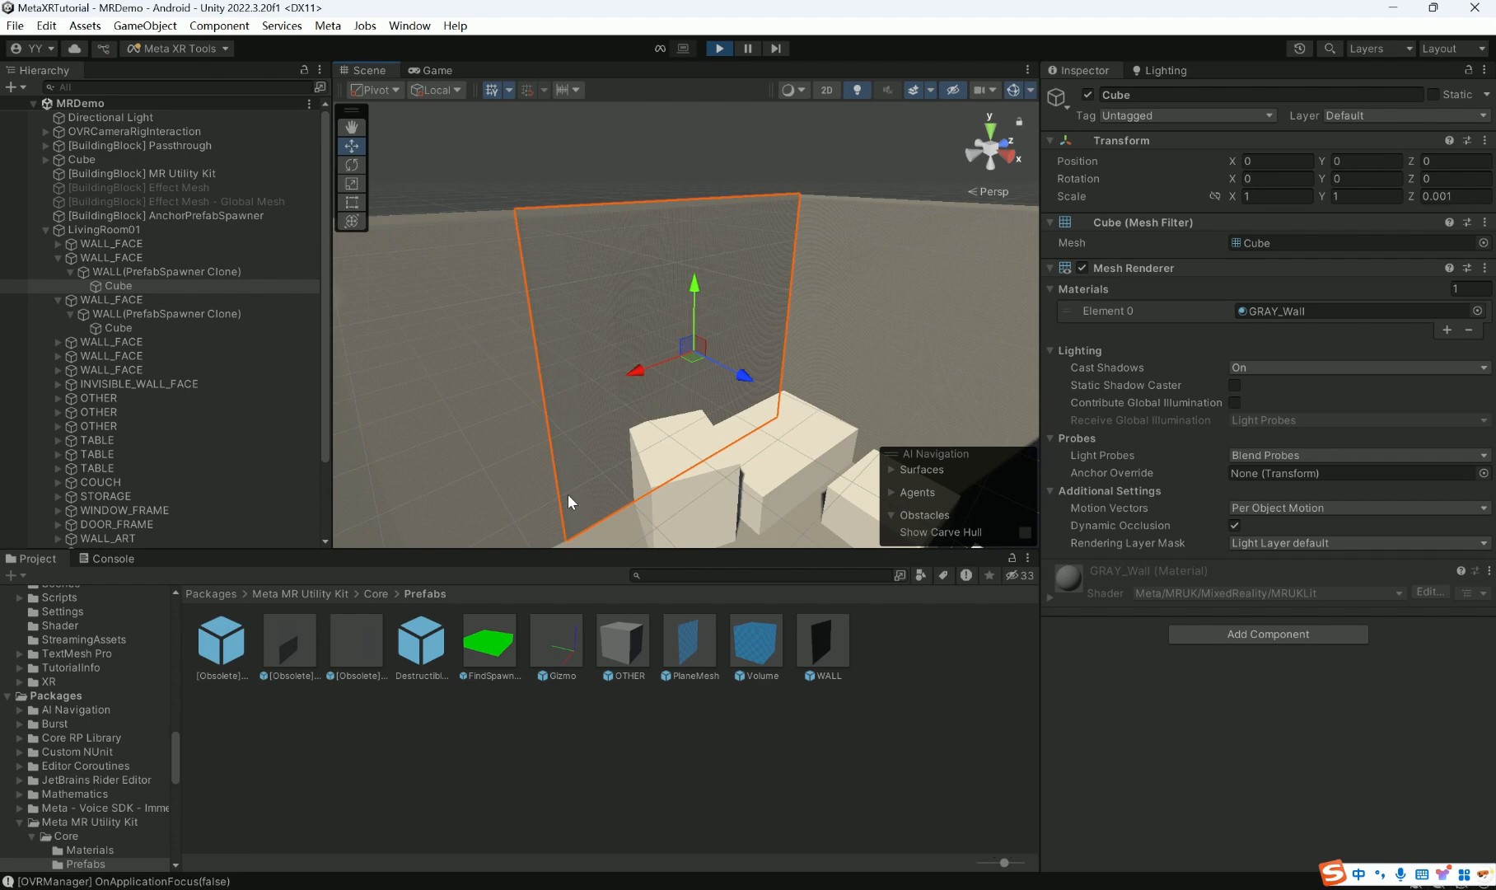
right_click_drag(594, 283, 787, 318)
left_click(706, 304)
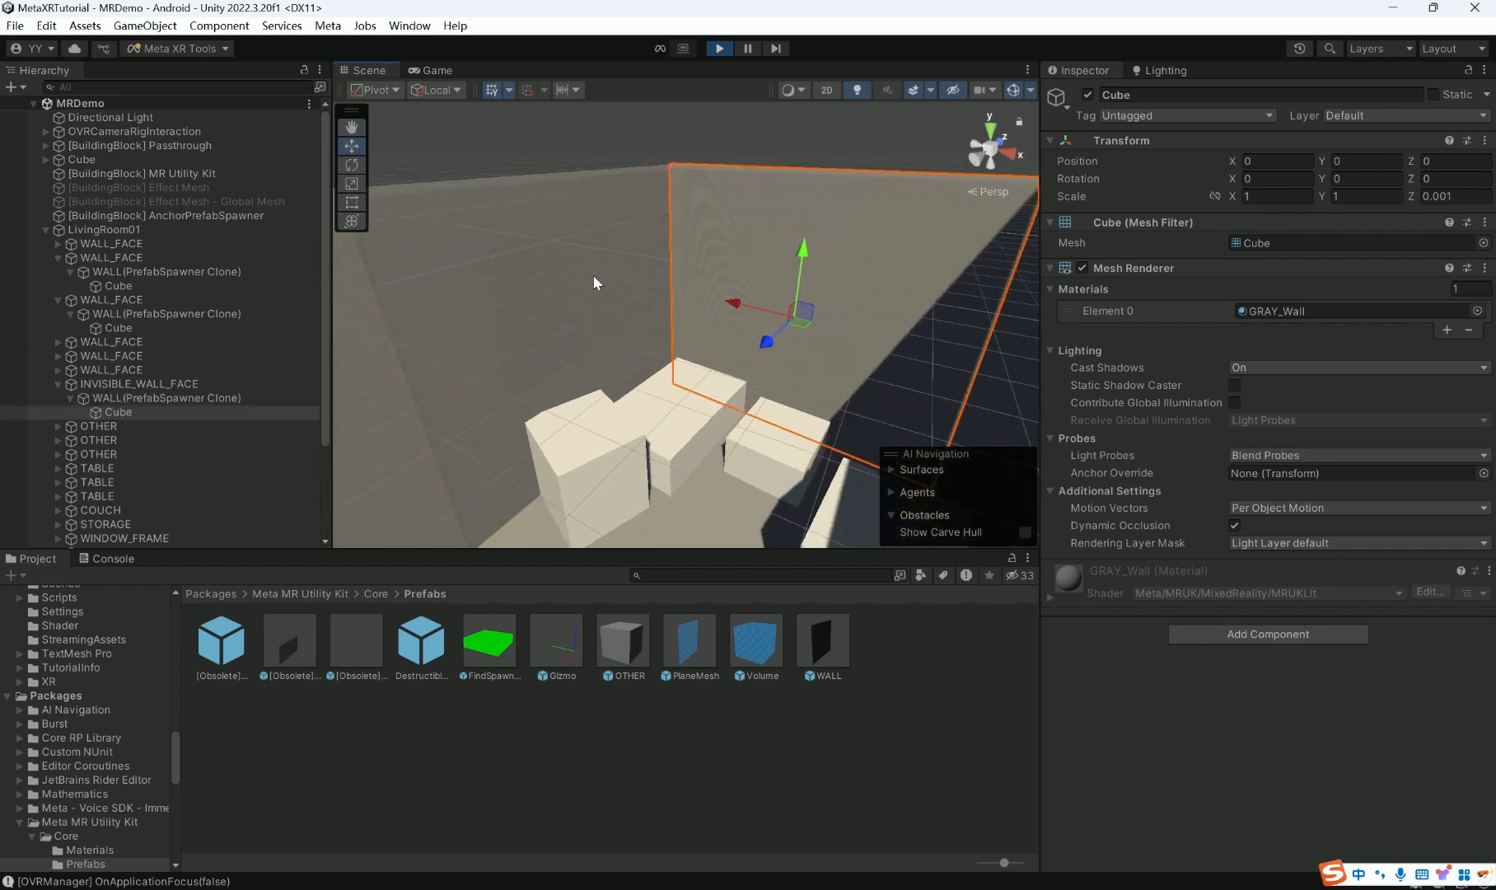
right_click_drag(592, 276, 924, 309)
left_click(573, 299)
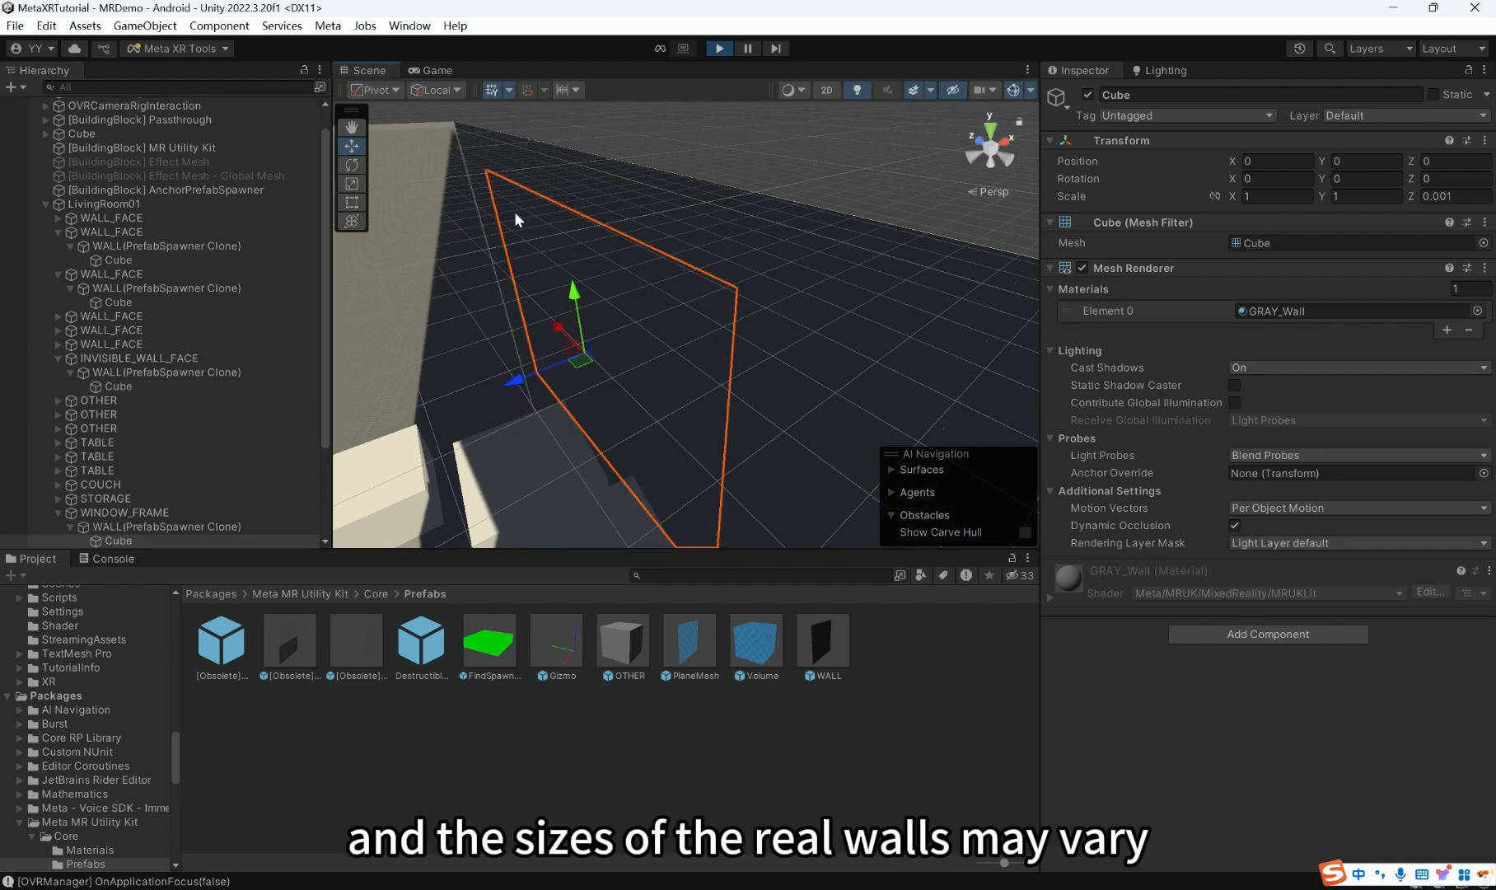
left_click(595, 197)
right_click_drag(727, 229, 586, 246)
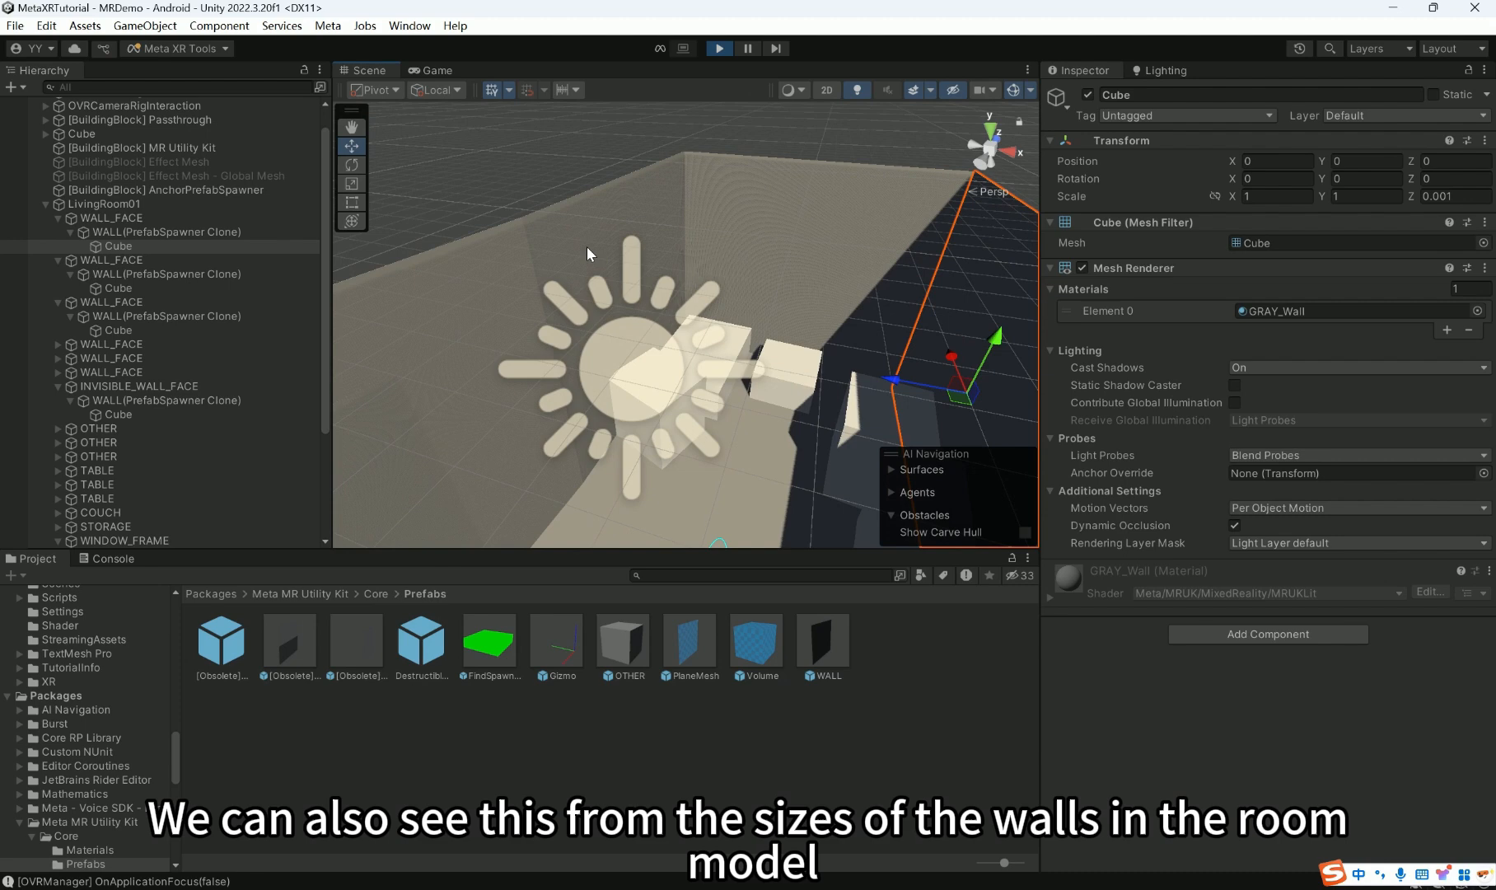
left_click(496, 272)
left_click(753, 206)
right_click_drag(753, 206, 789, 217)
left_click(657, 237)
left_click(662, 243)
left_click(922, 289)
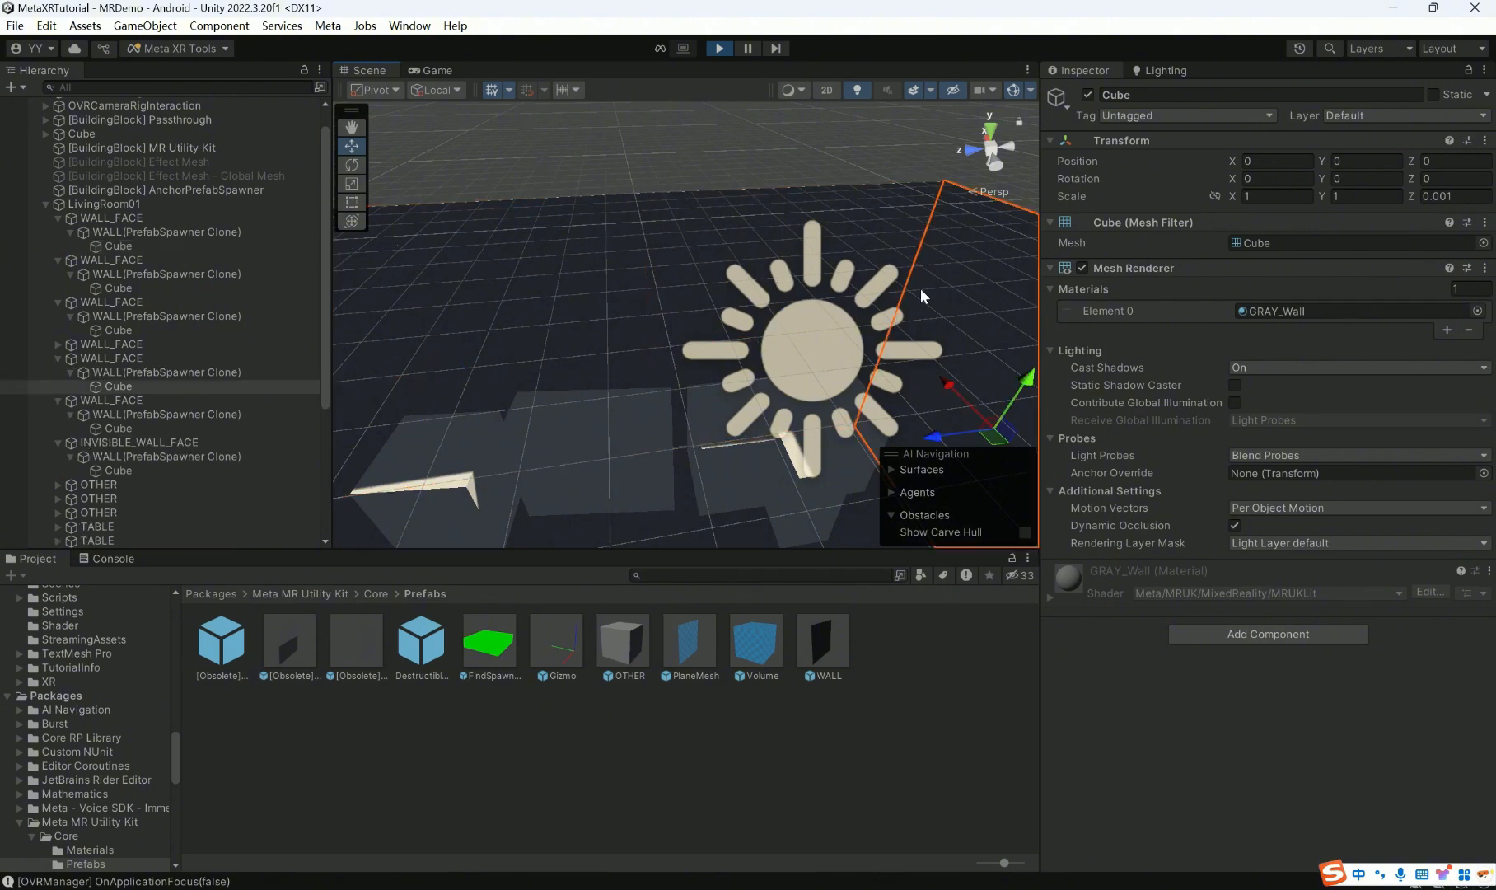
- Compare the scale of the WALL(PrefabSpawner Clone) objects under the first two WALL_FACE anchors with the original WALL prefab
right_click_drag(795, 272, 662, 332)
left_click(596, 336)
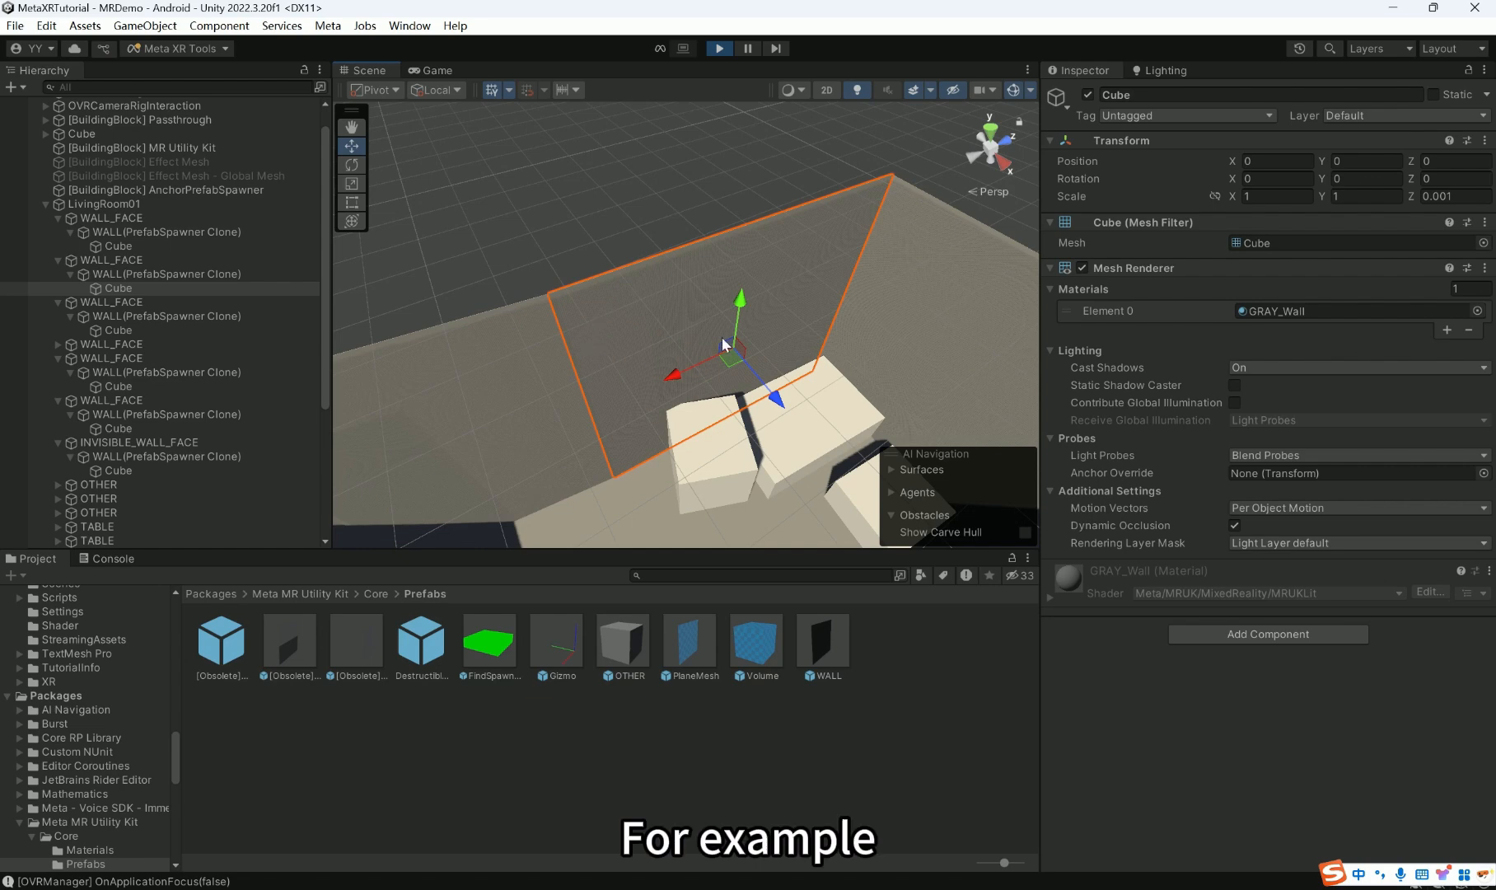
left_click(124, 275)
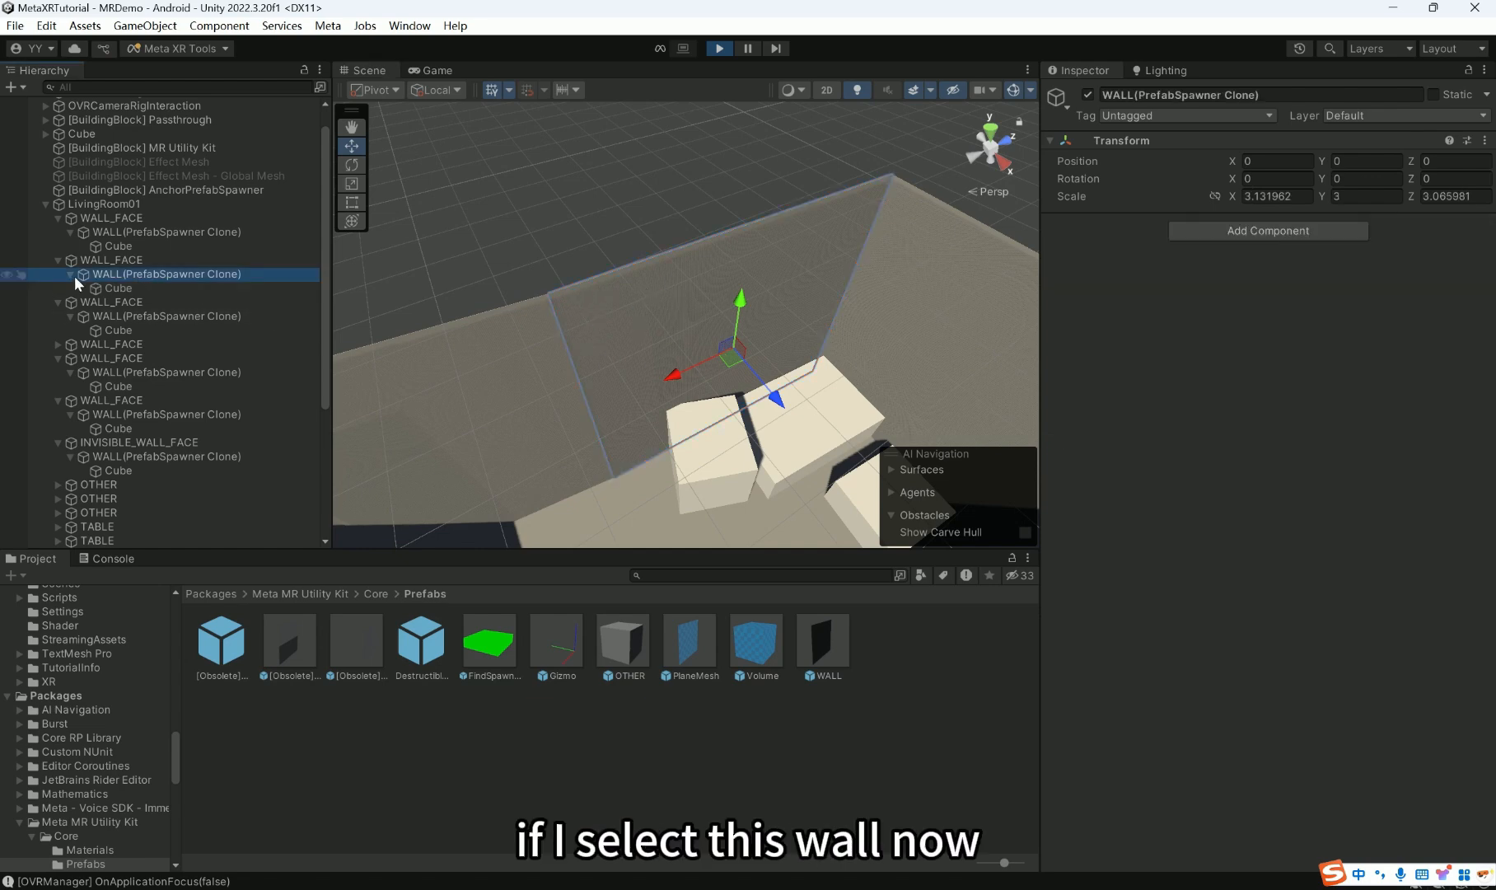
left_click(71, 274)
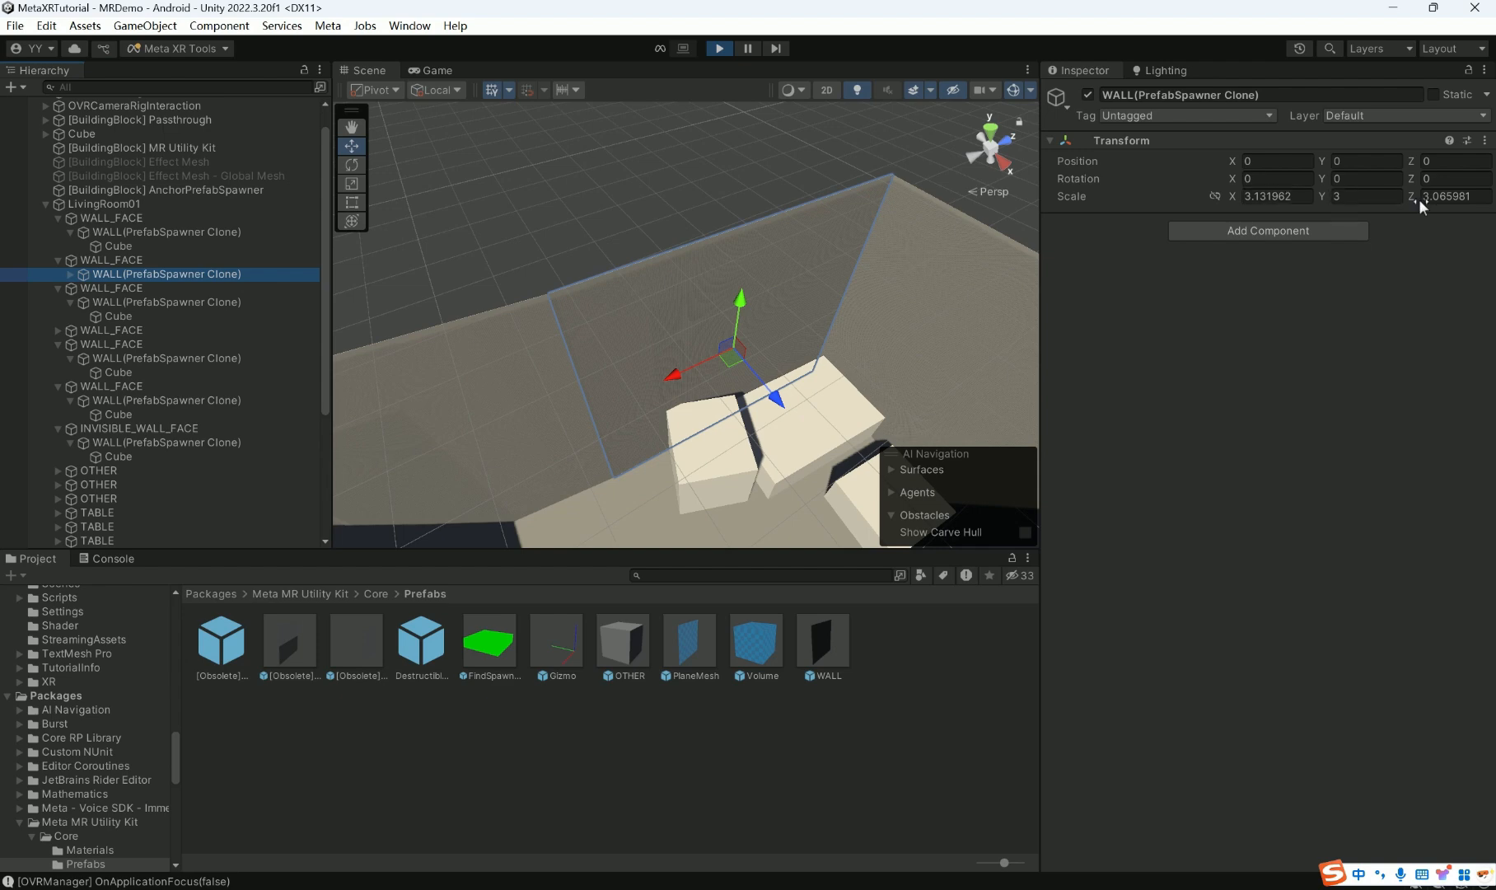
left_click(820, 639)
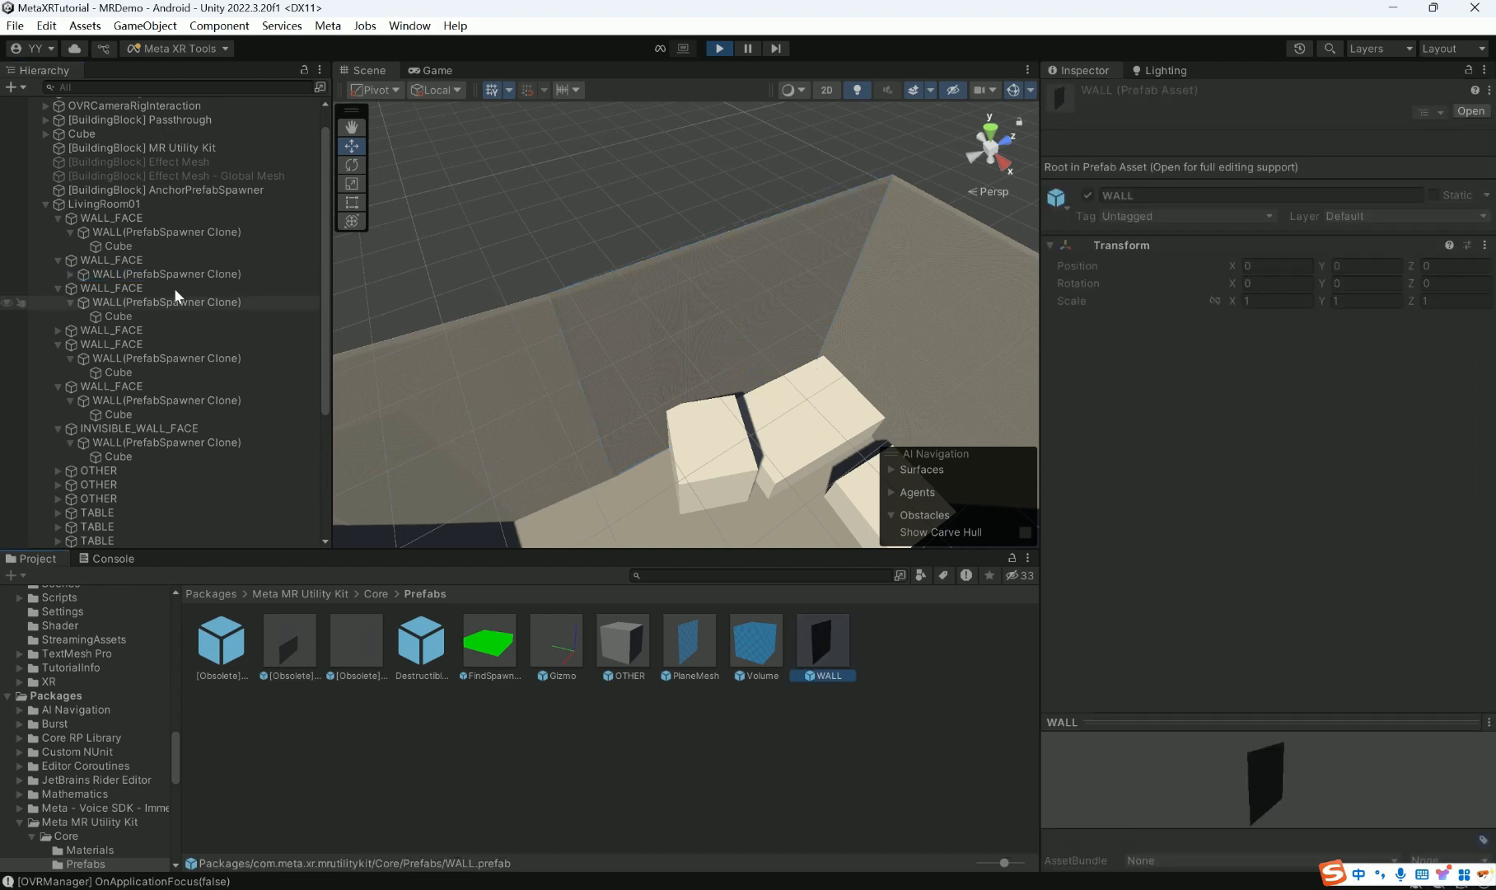
left_click(131, 232)
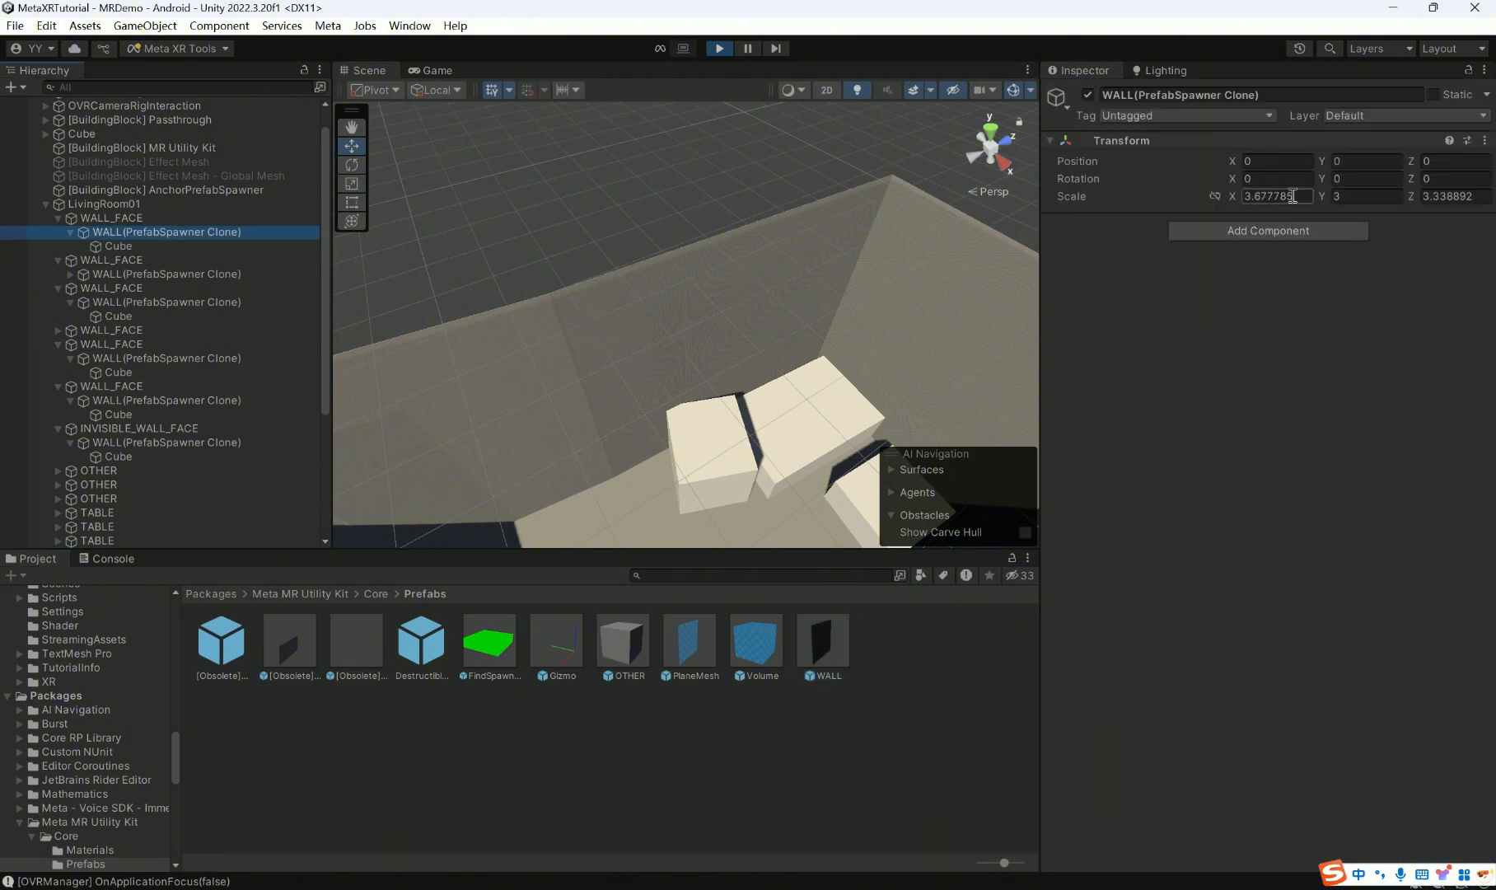
left_click(1249, 197)
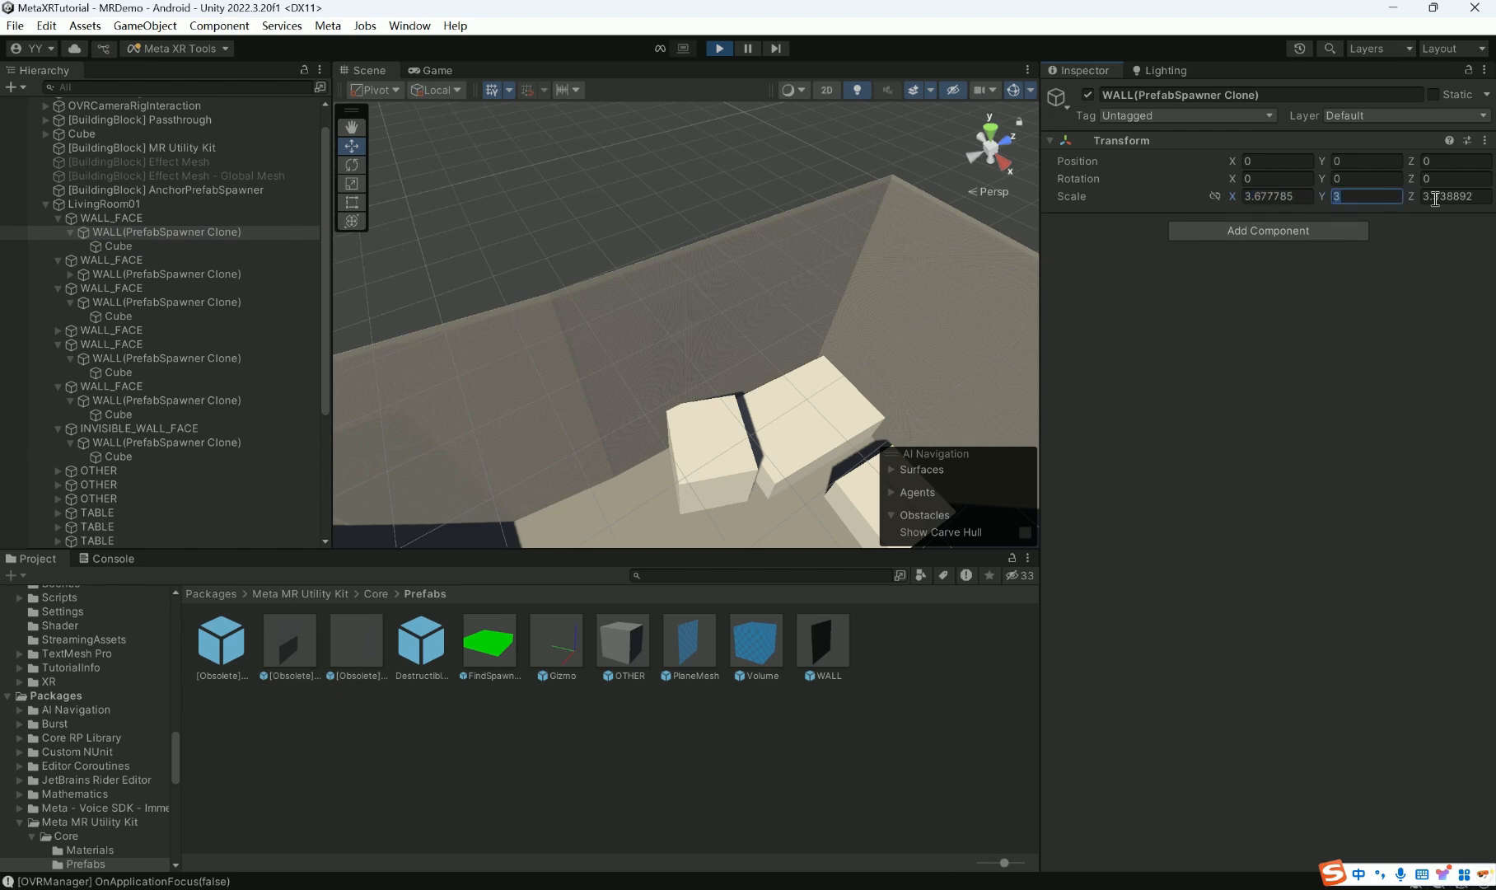
left_click(1464, 197)
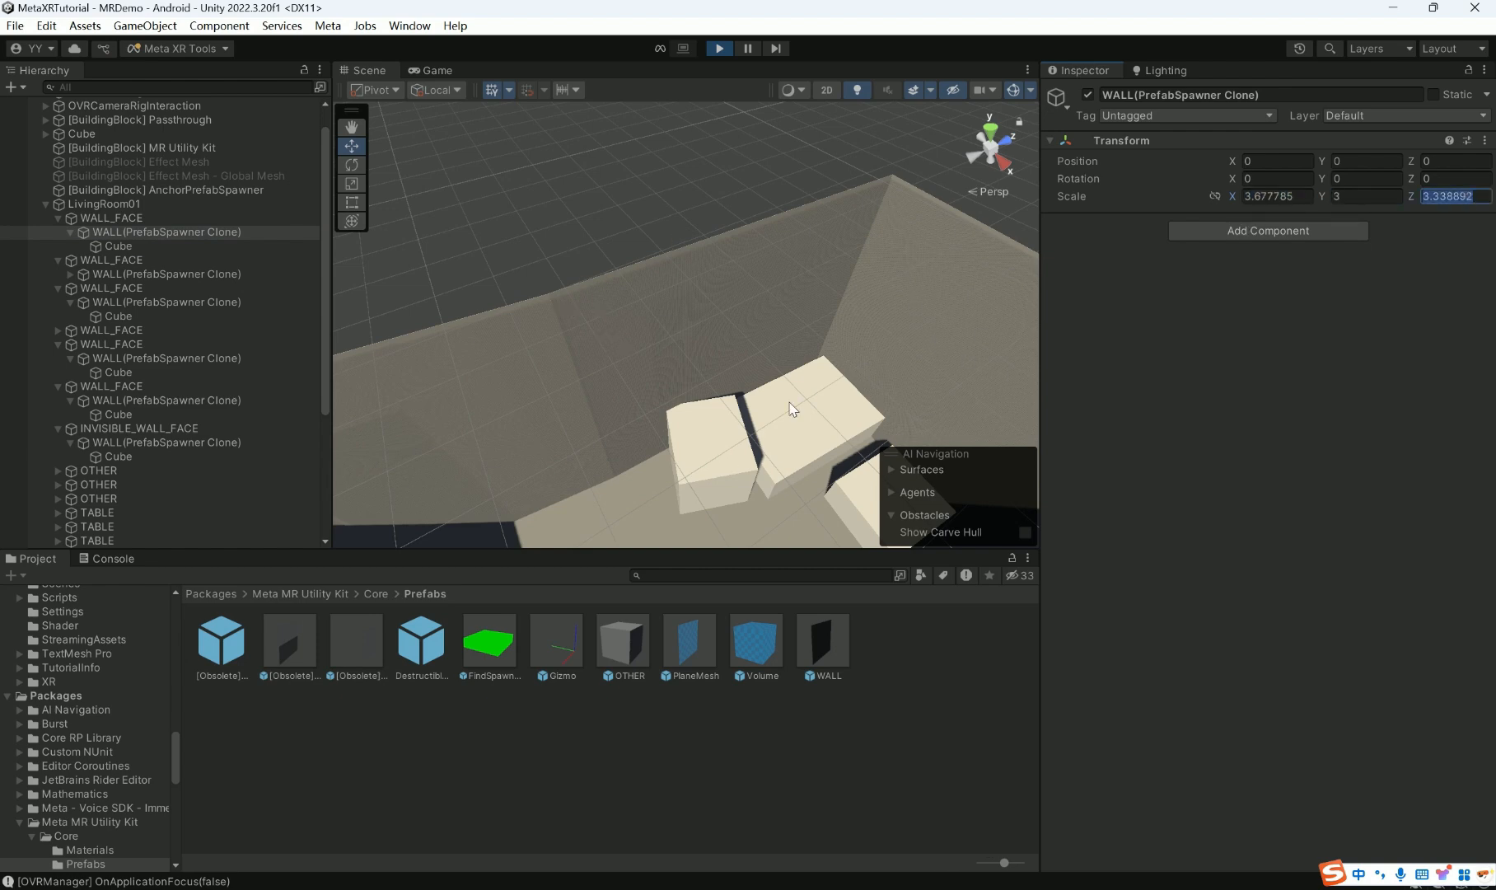
- Review the scaling settings of the WALL and OTHER entries on the AnchorPrefabSpawner
right_click_drag(750, 382, 787, 362)
key("w")
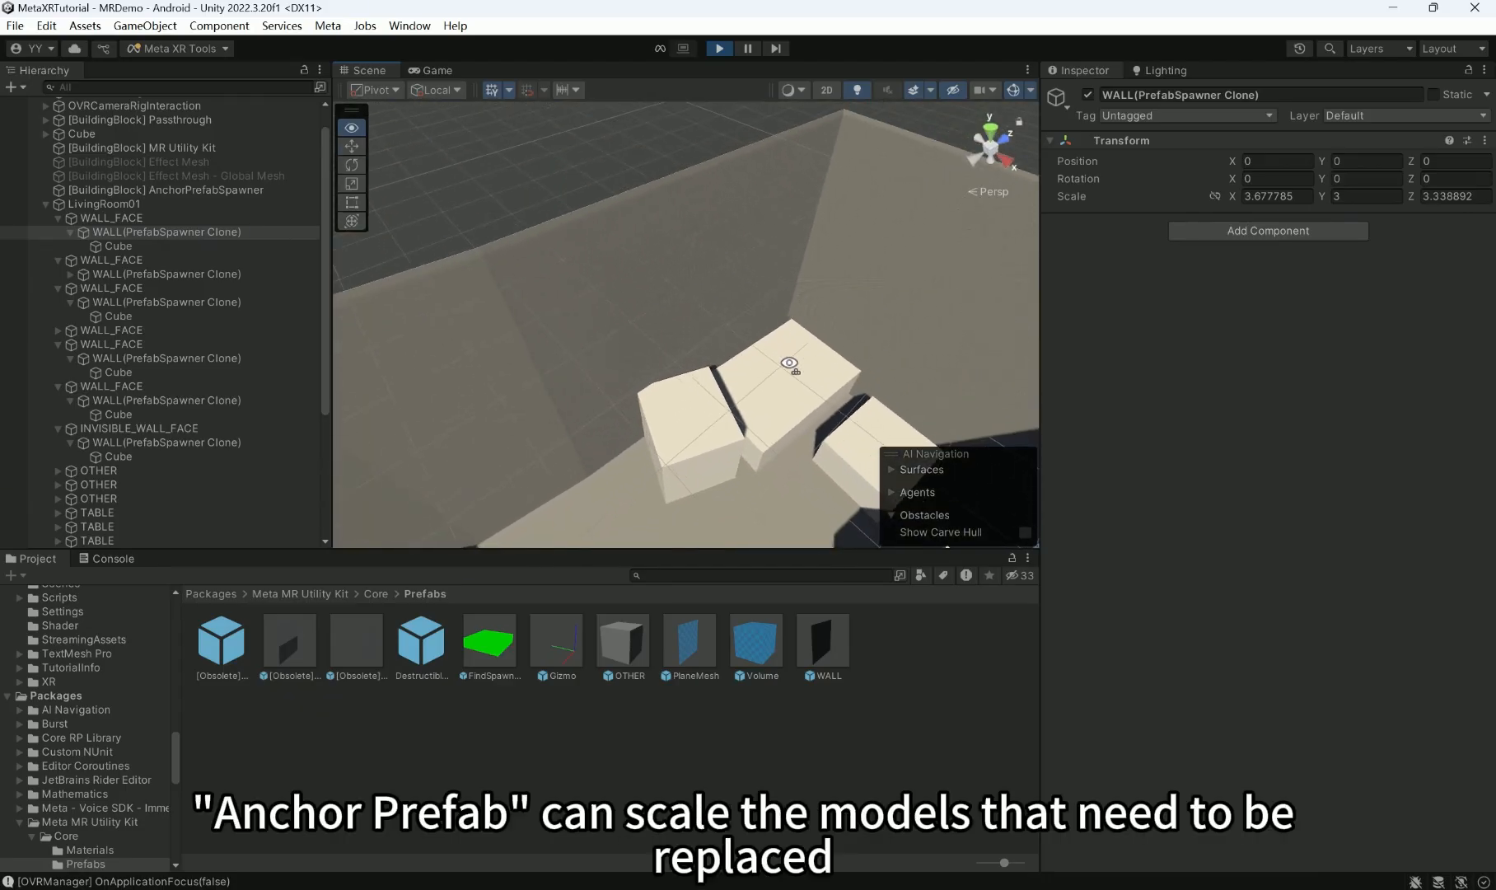
left_click(173, 190)
scroll(1268, 616, "down", 3)
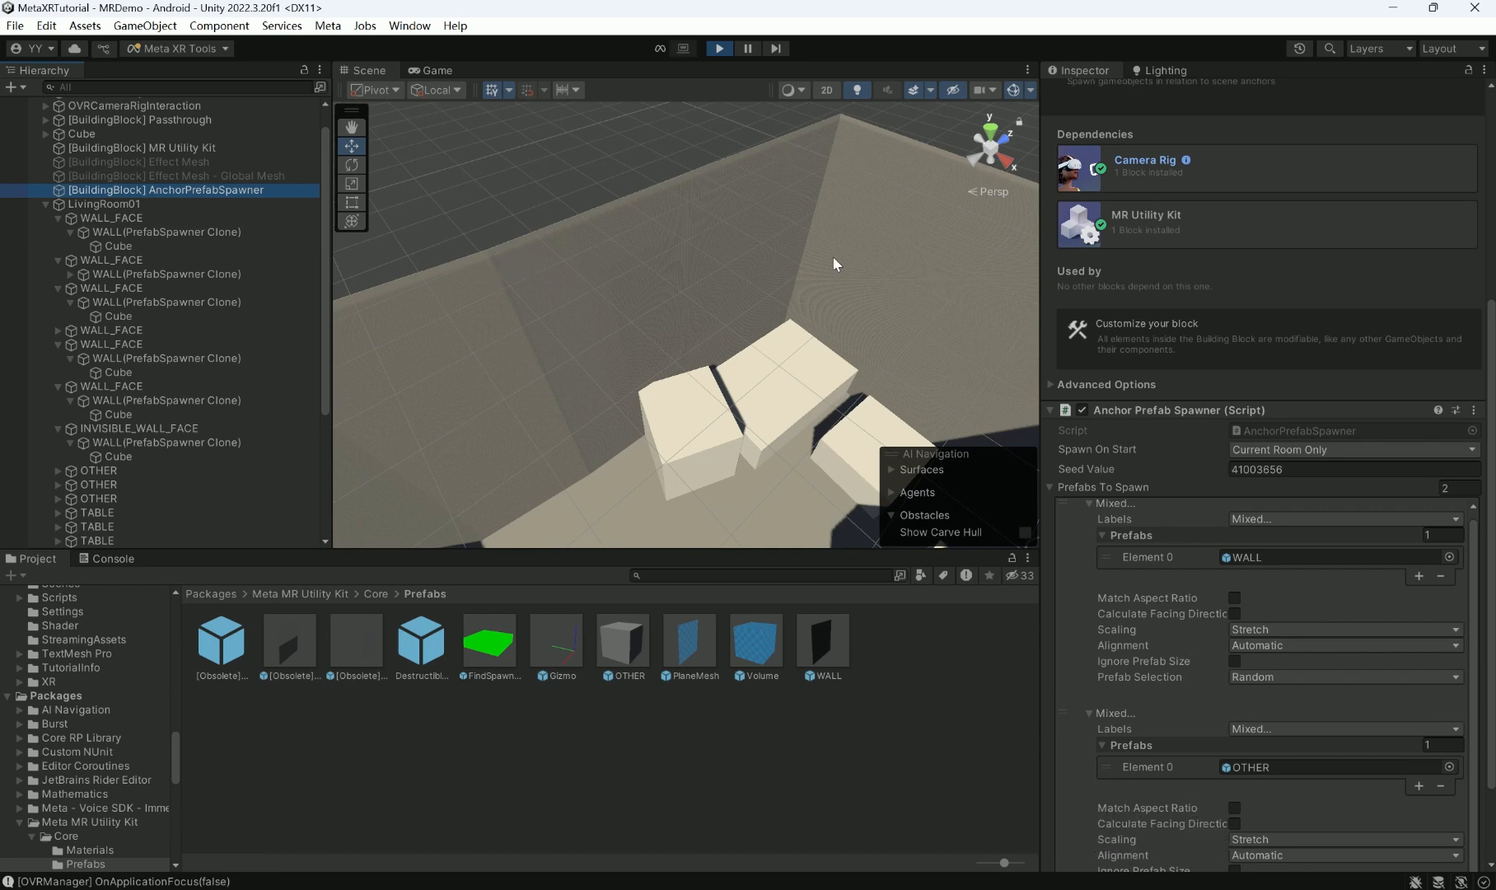
- Select several spawned OTHER(PrefabSpawner Clone) boxes in the room to compare their scale values
left_click(791, 406)
right_click_drag(791, 405, 862, 375)
left_click(768, 375)
left_click(608, 429)
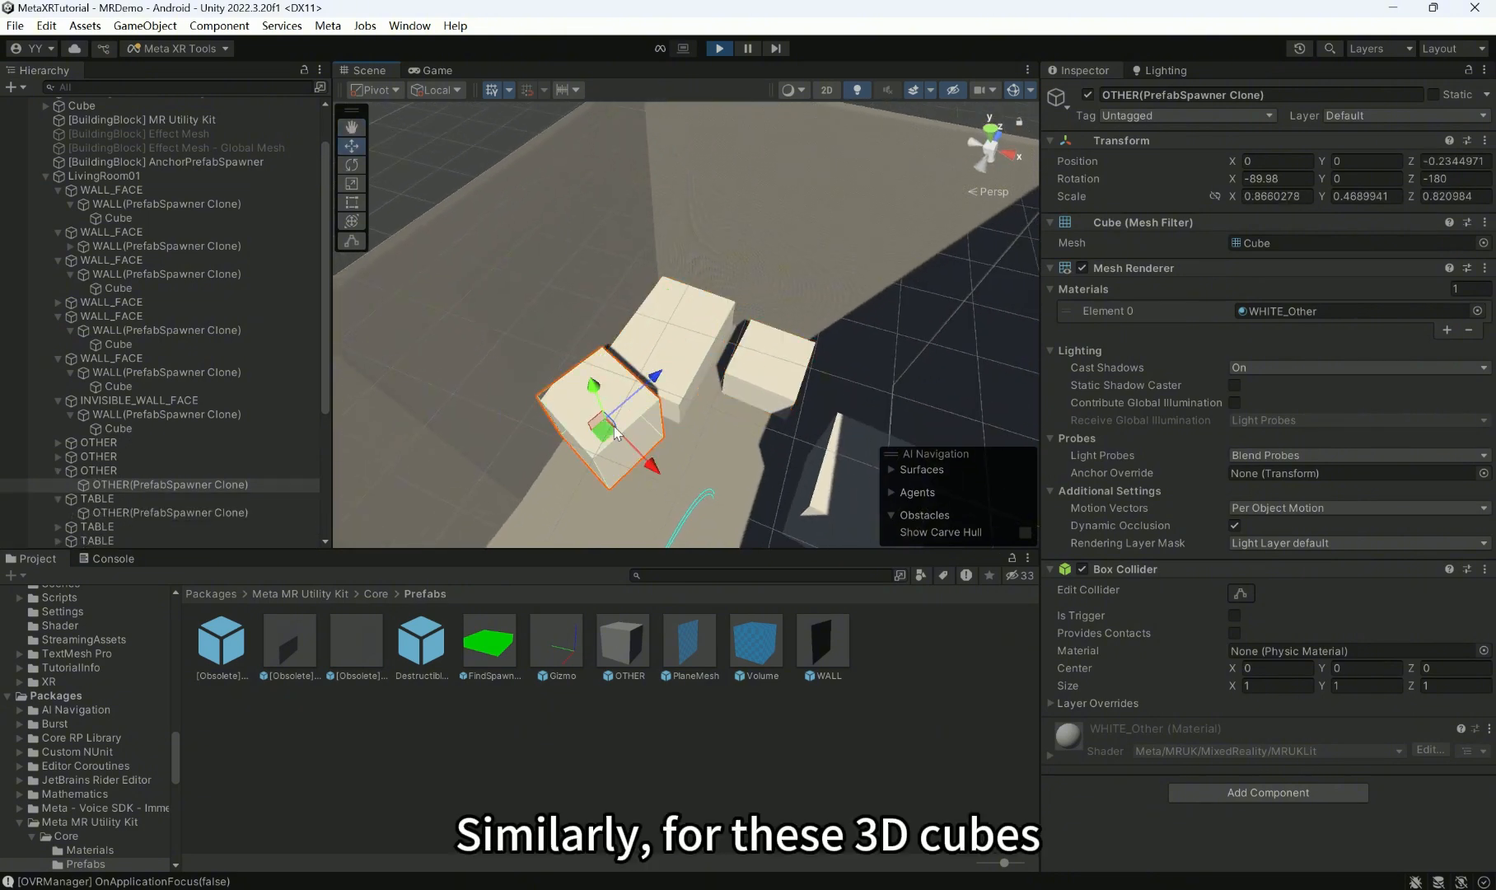
right_click_drag(616, 434, 717, 404)
left_click(747, 391)
left_click(785, 511)
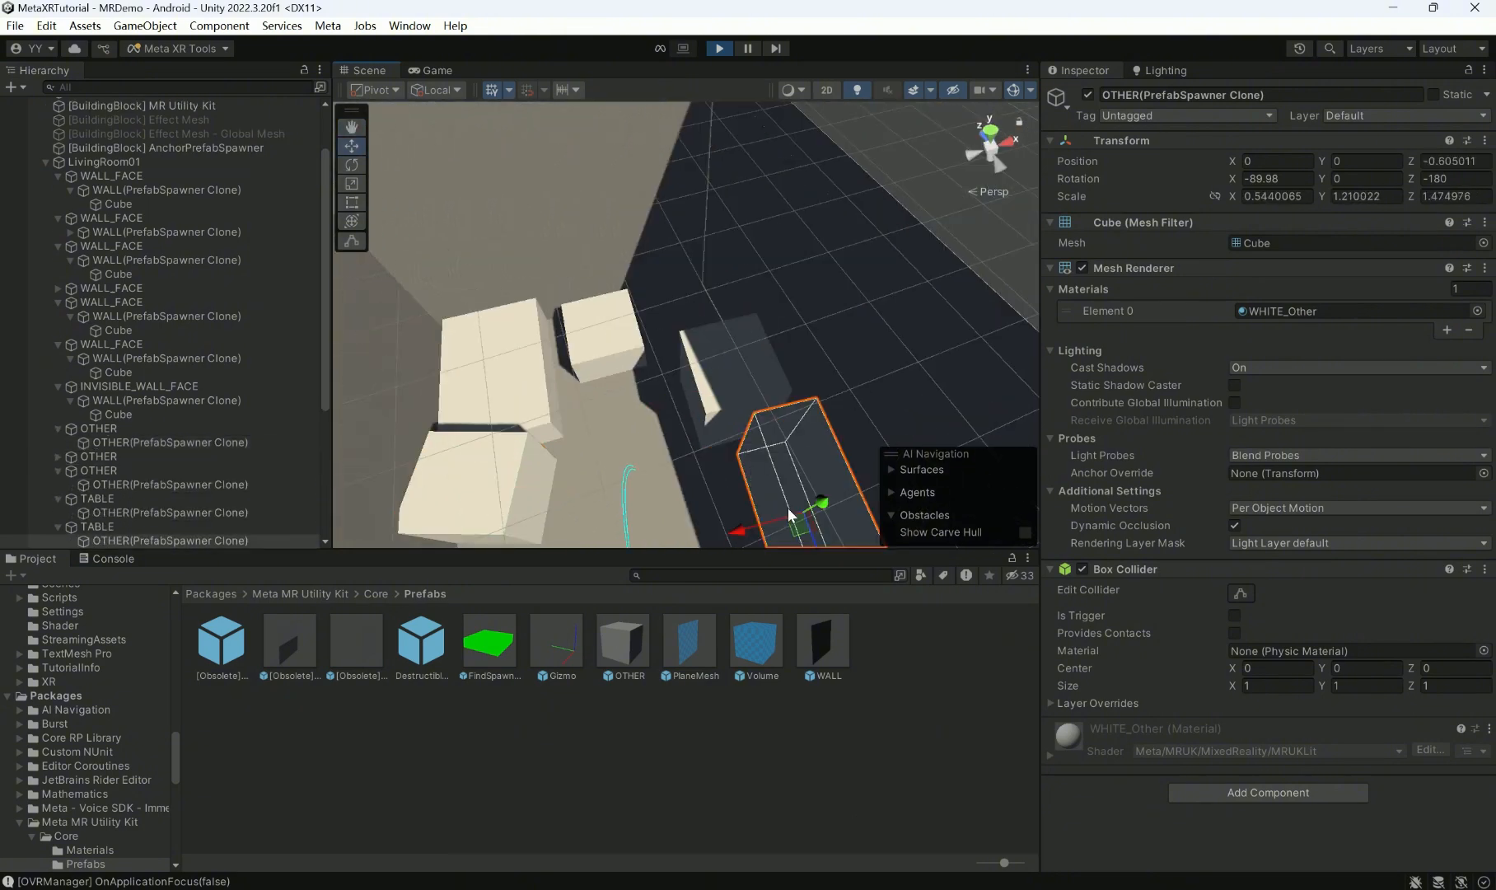
- Inspect the scale of the neighbouring OTHER(PrefabSpawner Clone) boxes in the Scene view, viewing them from several angles
left_click(718, 374)
left_click(620, 337)
left_click(537, 356)
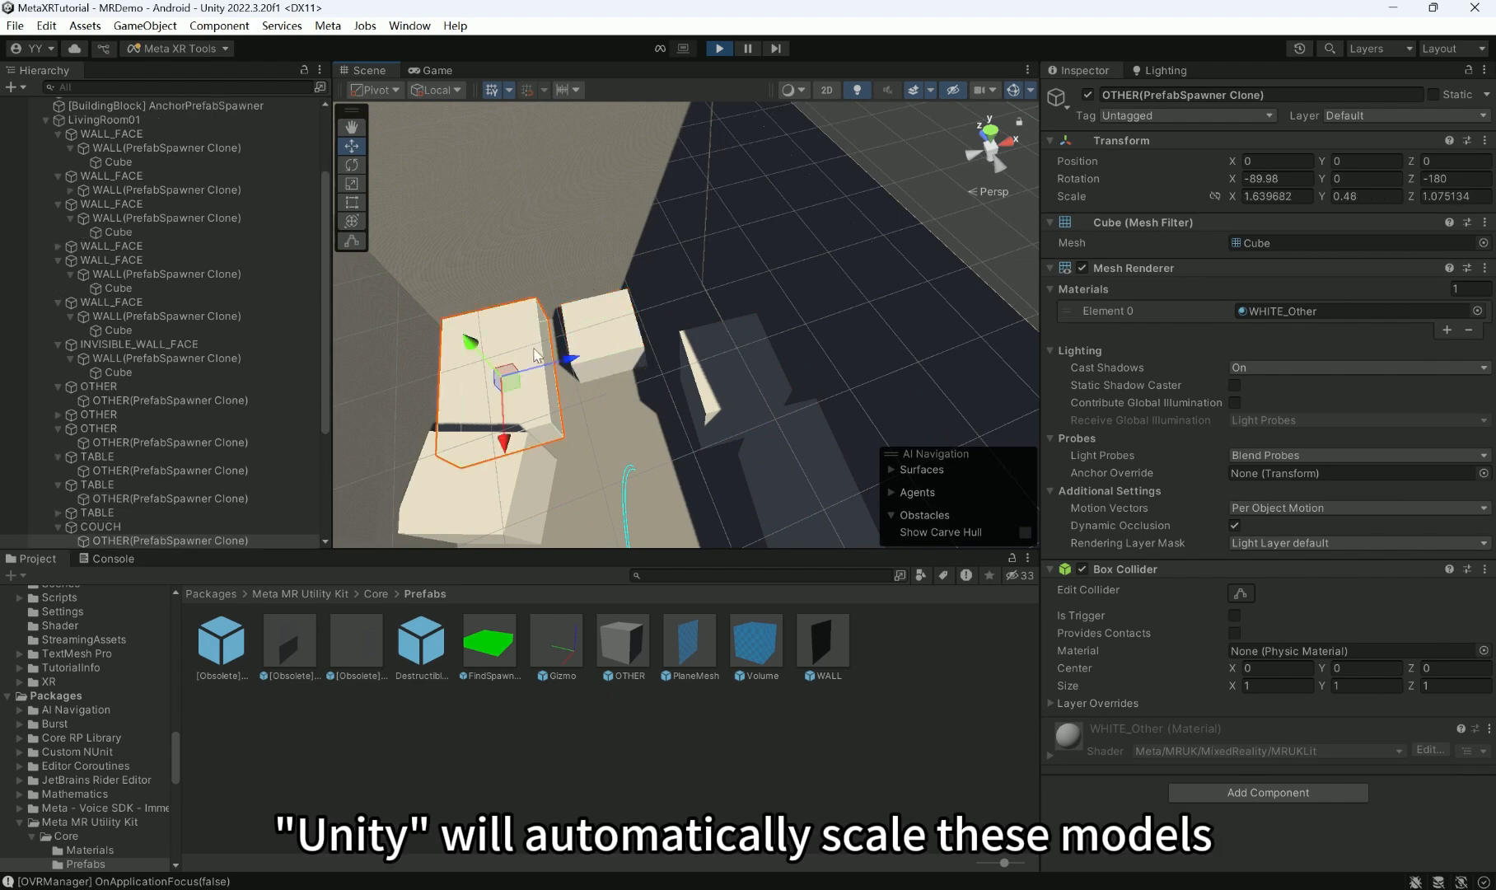
right_click_drag(535, 355, 681, 344)
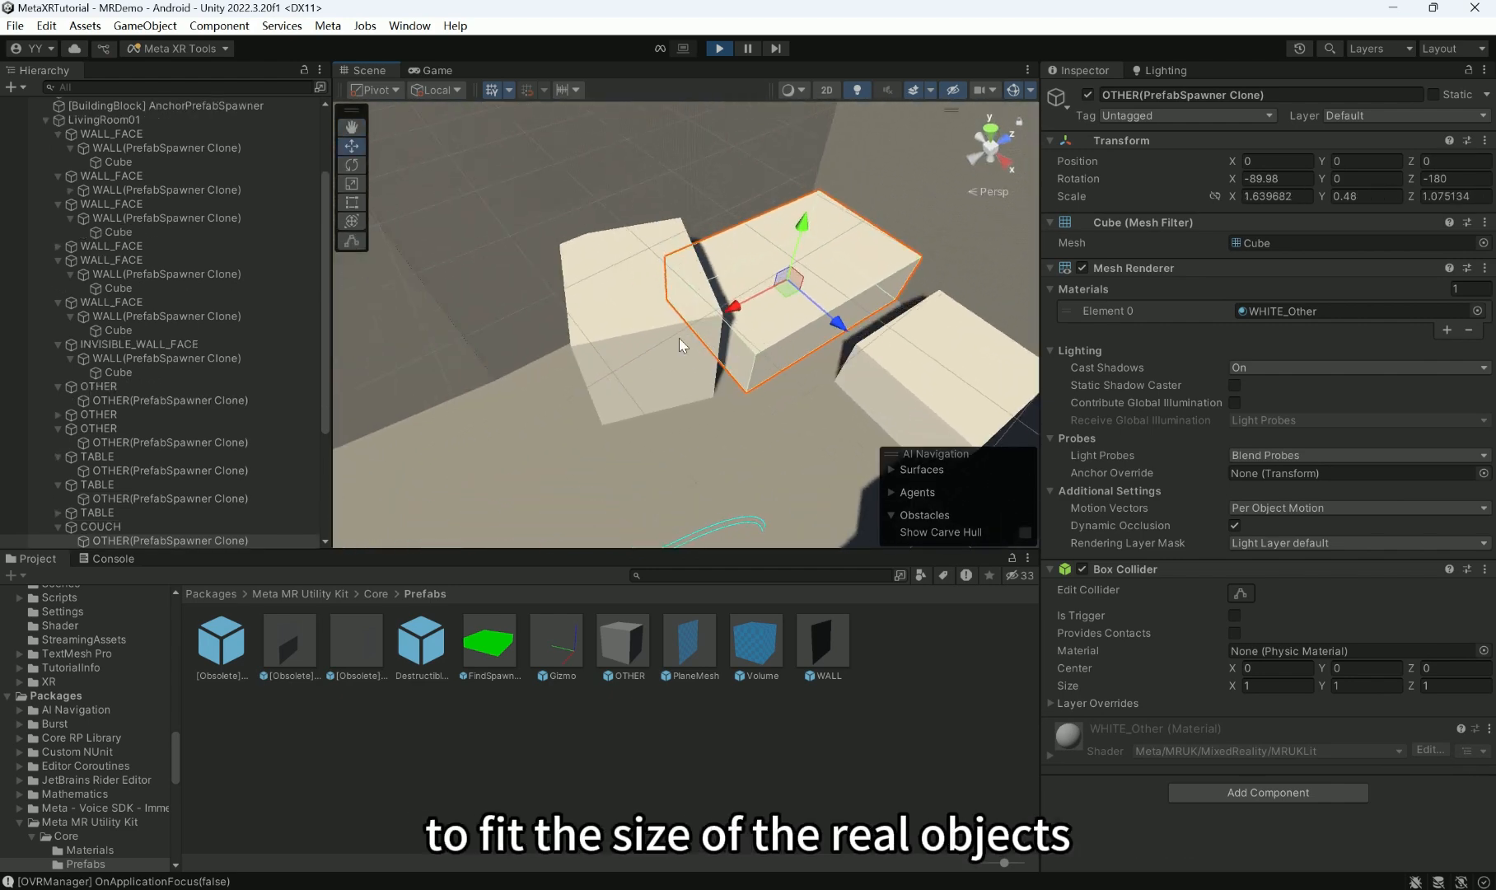
left_click(631, 346)
left_click(835, 288)
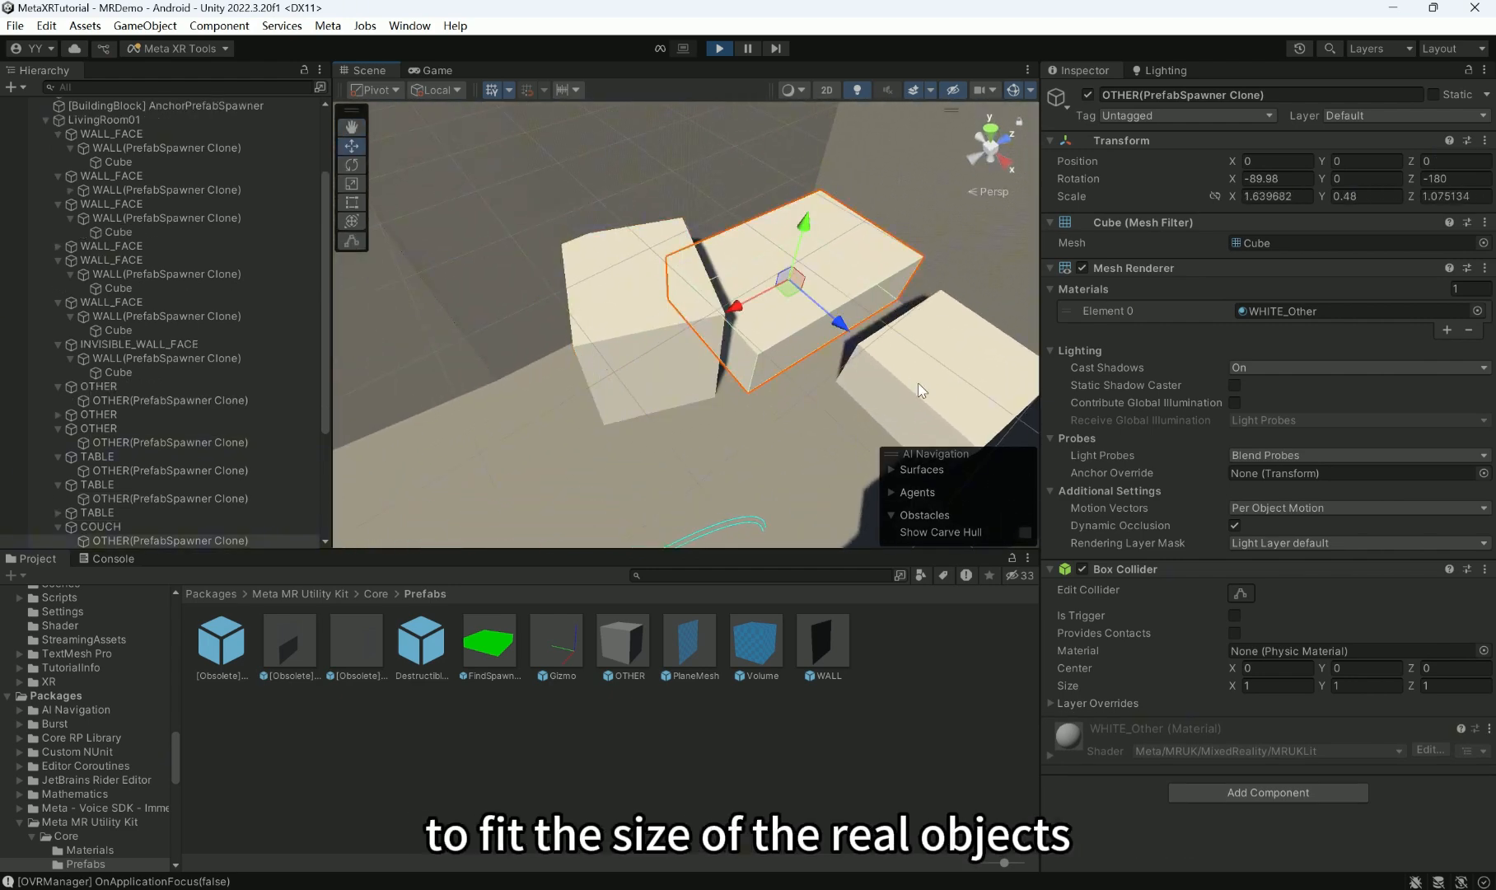
left_click(921, 391)
right_click_drag(827, 365, 872, 338)
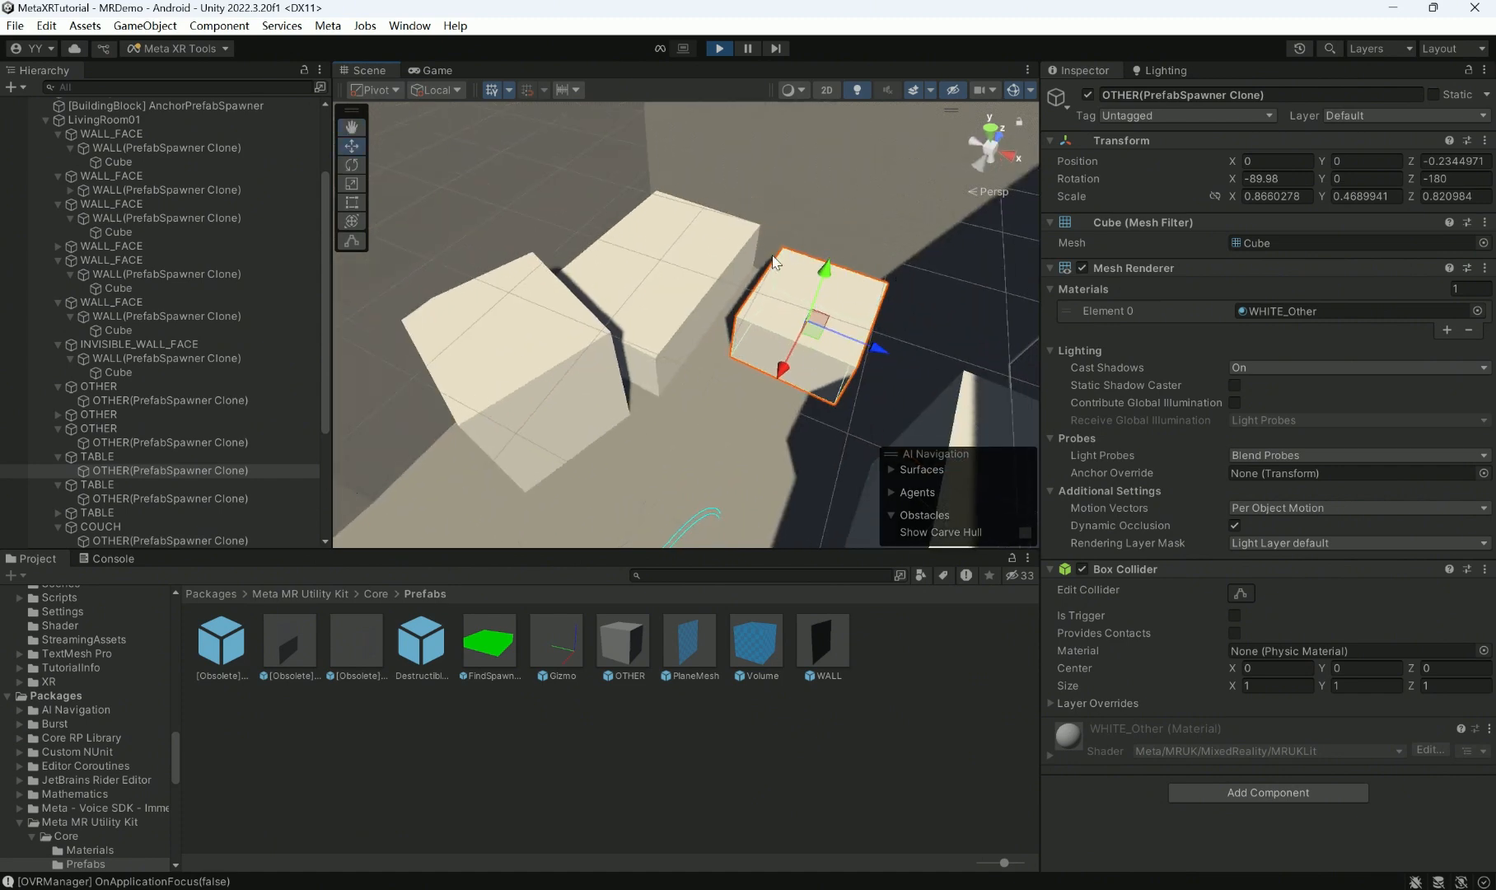
- Stop Play mode and review the Scaling options of the WALL entry on the AnchorPrefabSpawner
left_click(719, 48)
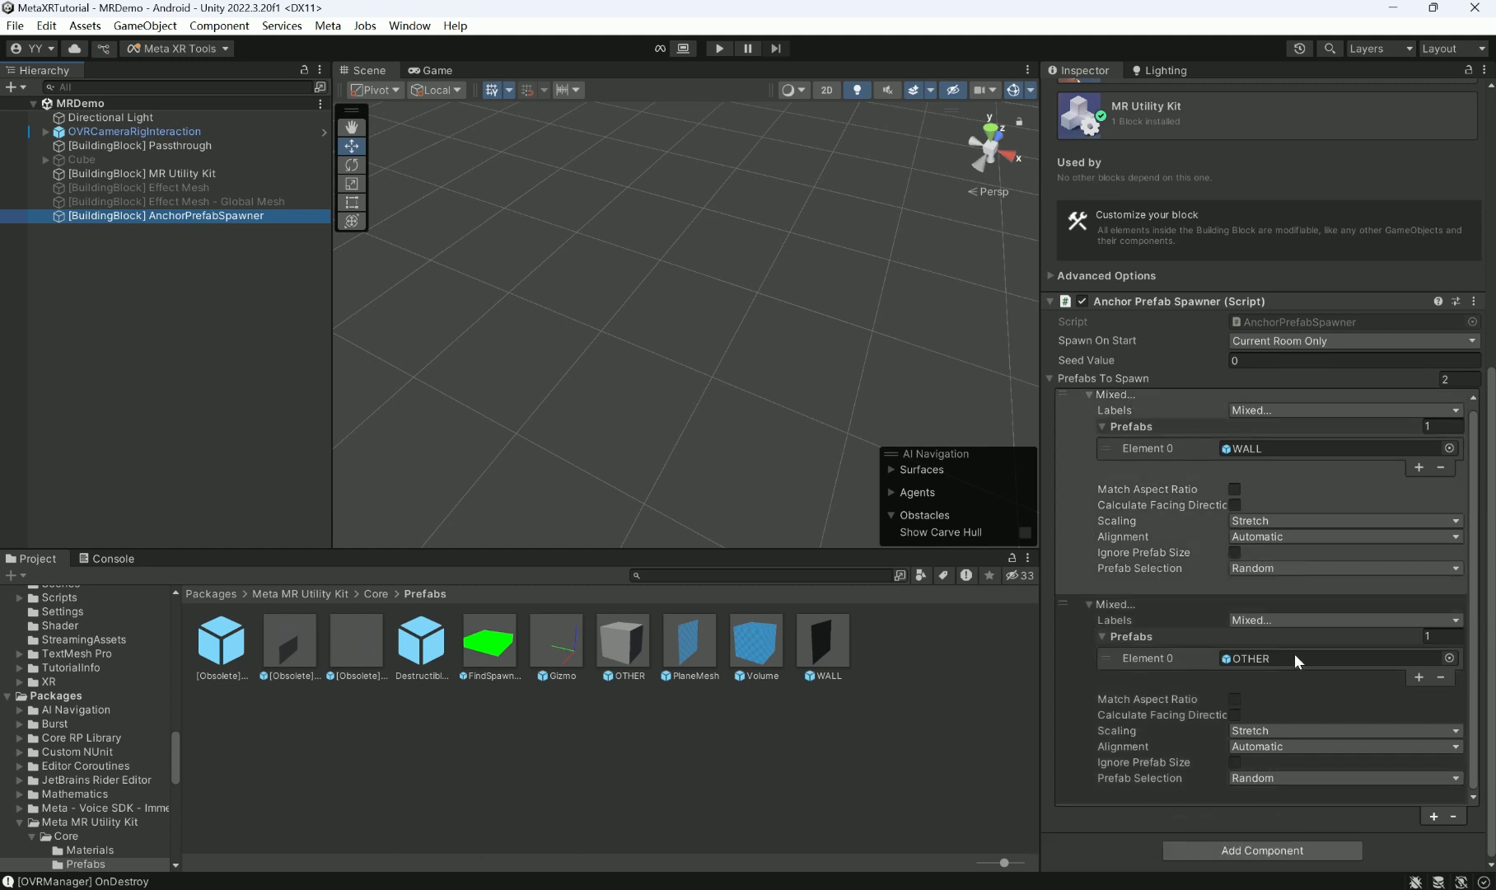
left_click(1251, 522)
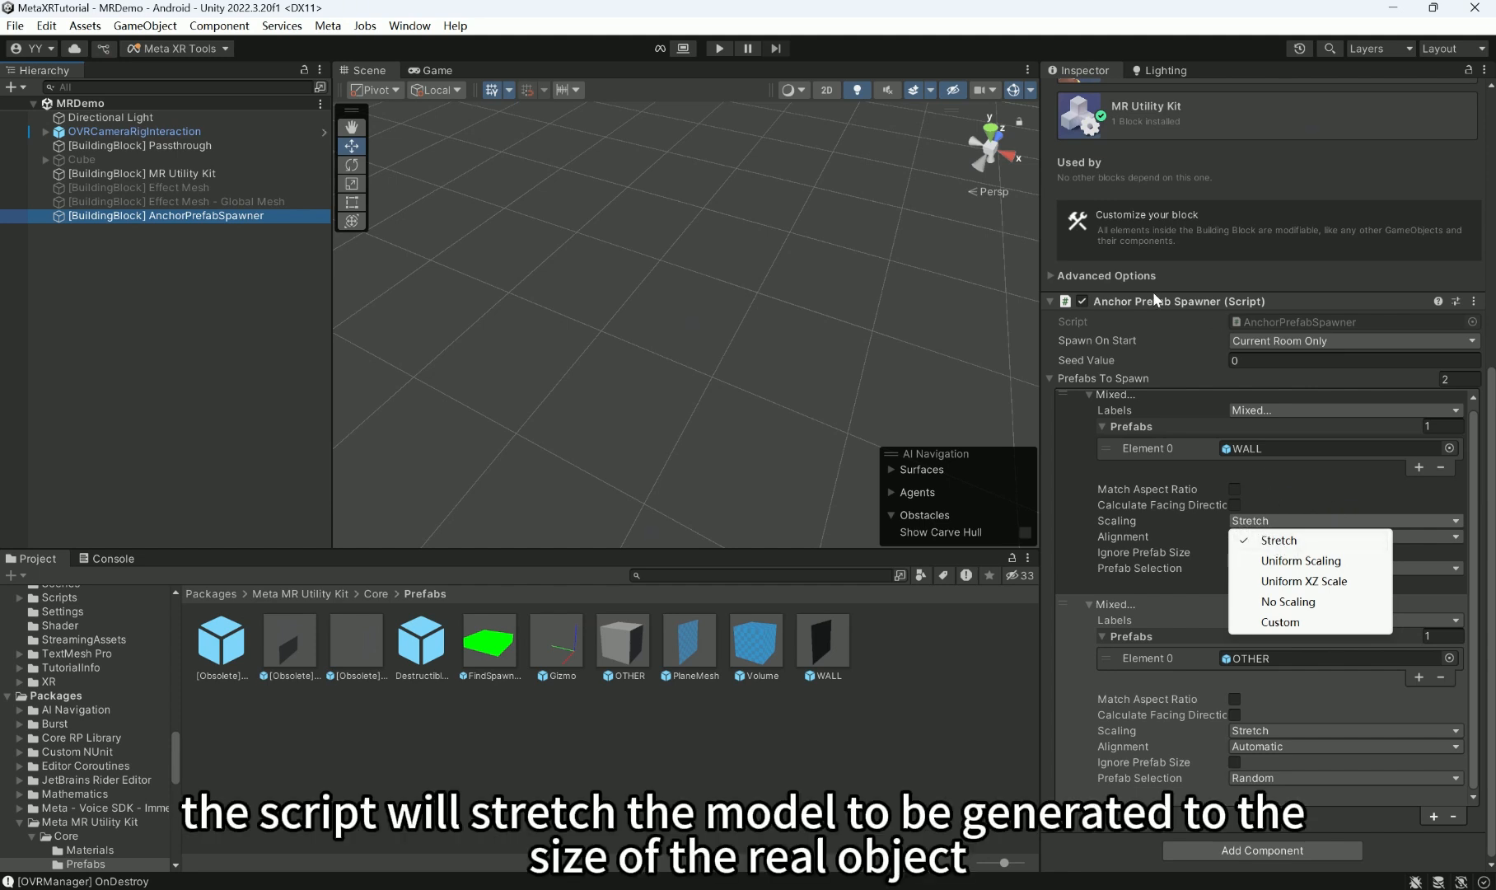
left_click(1347, 492)
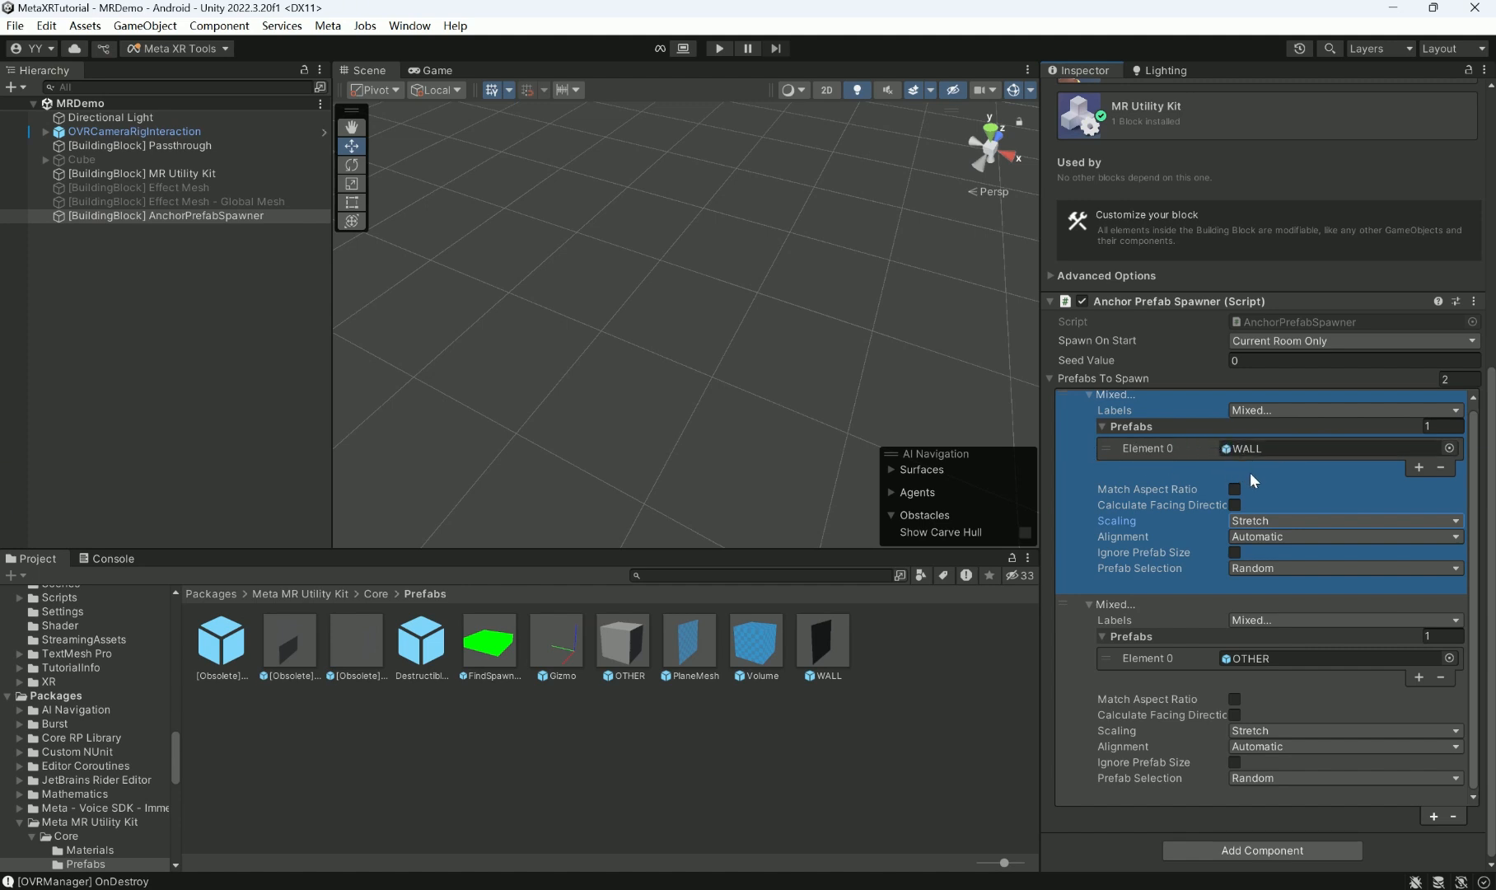
- Open the Anchor Prefab Spawner component's script in Visual Studio and locate the ScalingMode enum
left_click(1473, 301)
left_click(1360, 564)
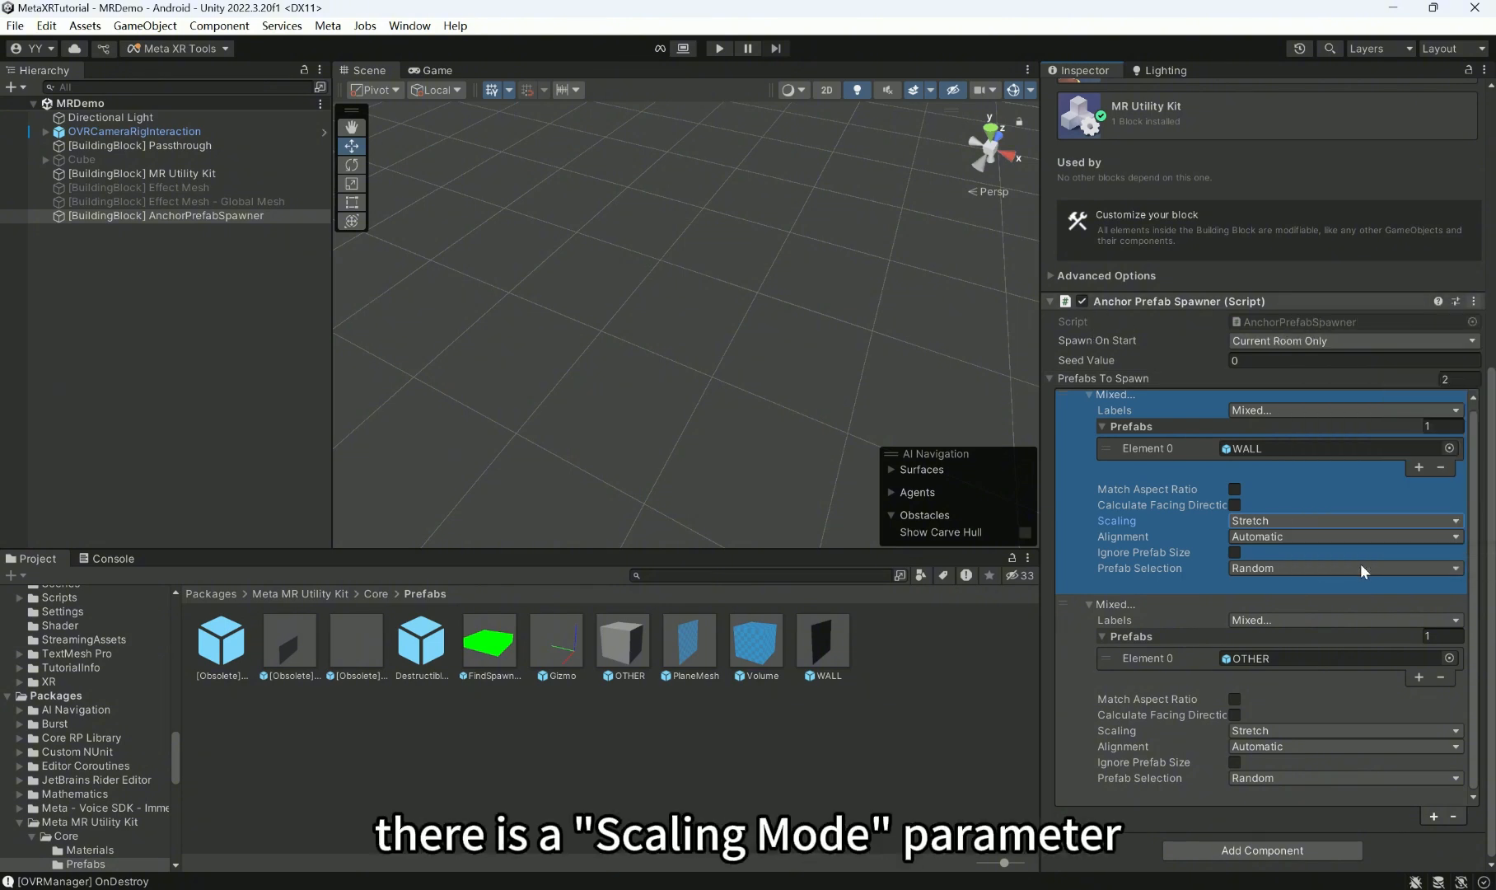
scroll(458, 235, "up", 3)
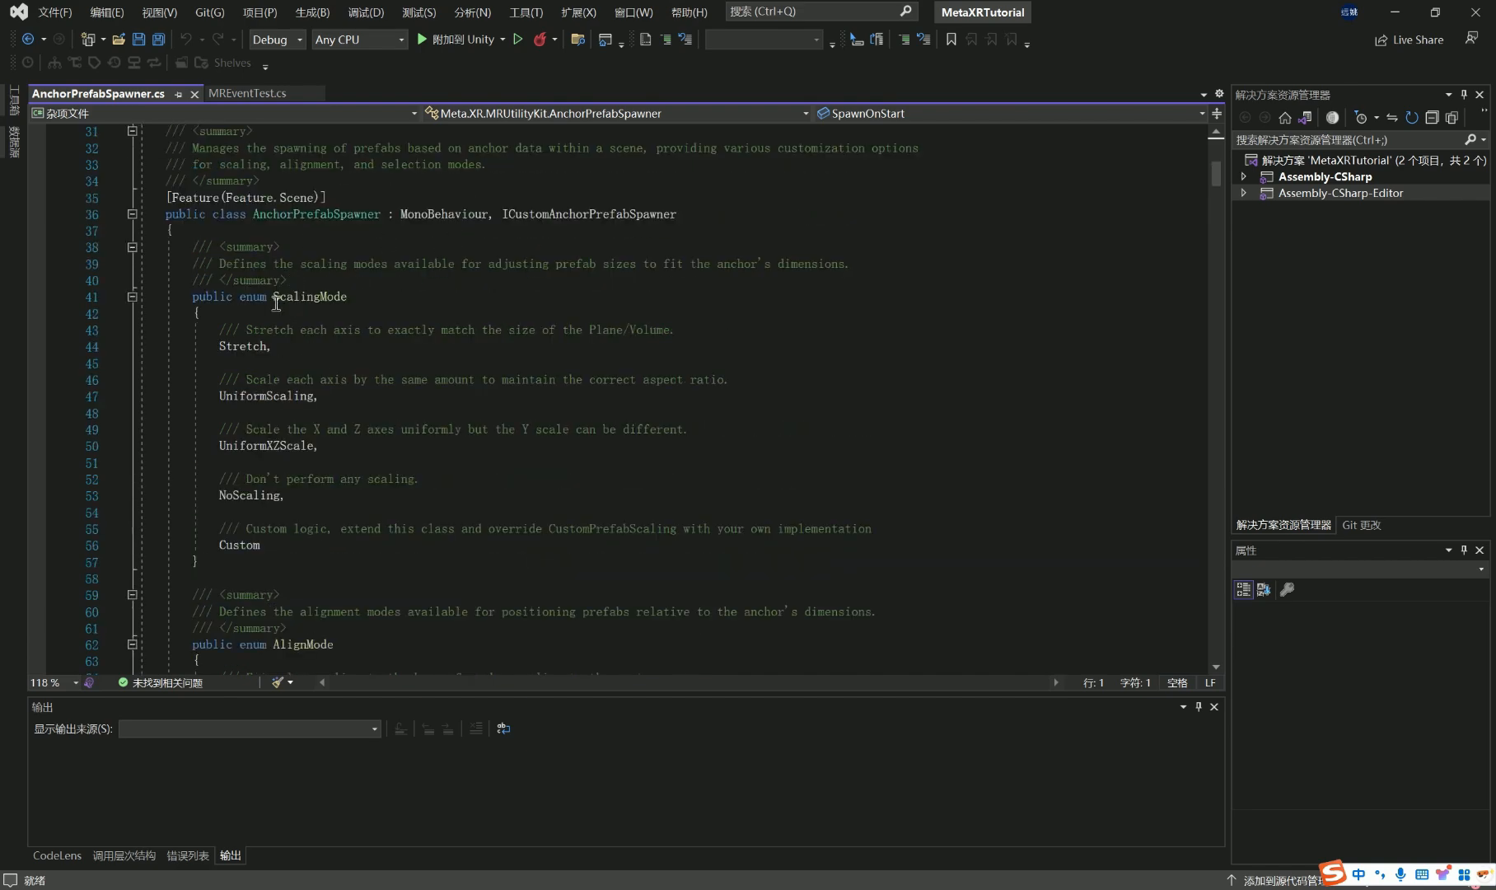
left_click_drag(273, 300, 342, 304)
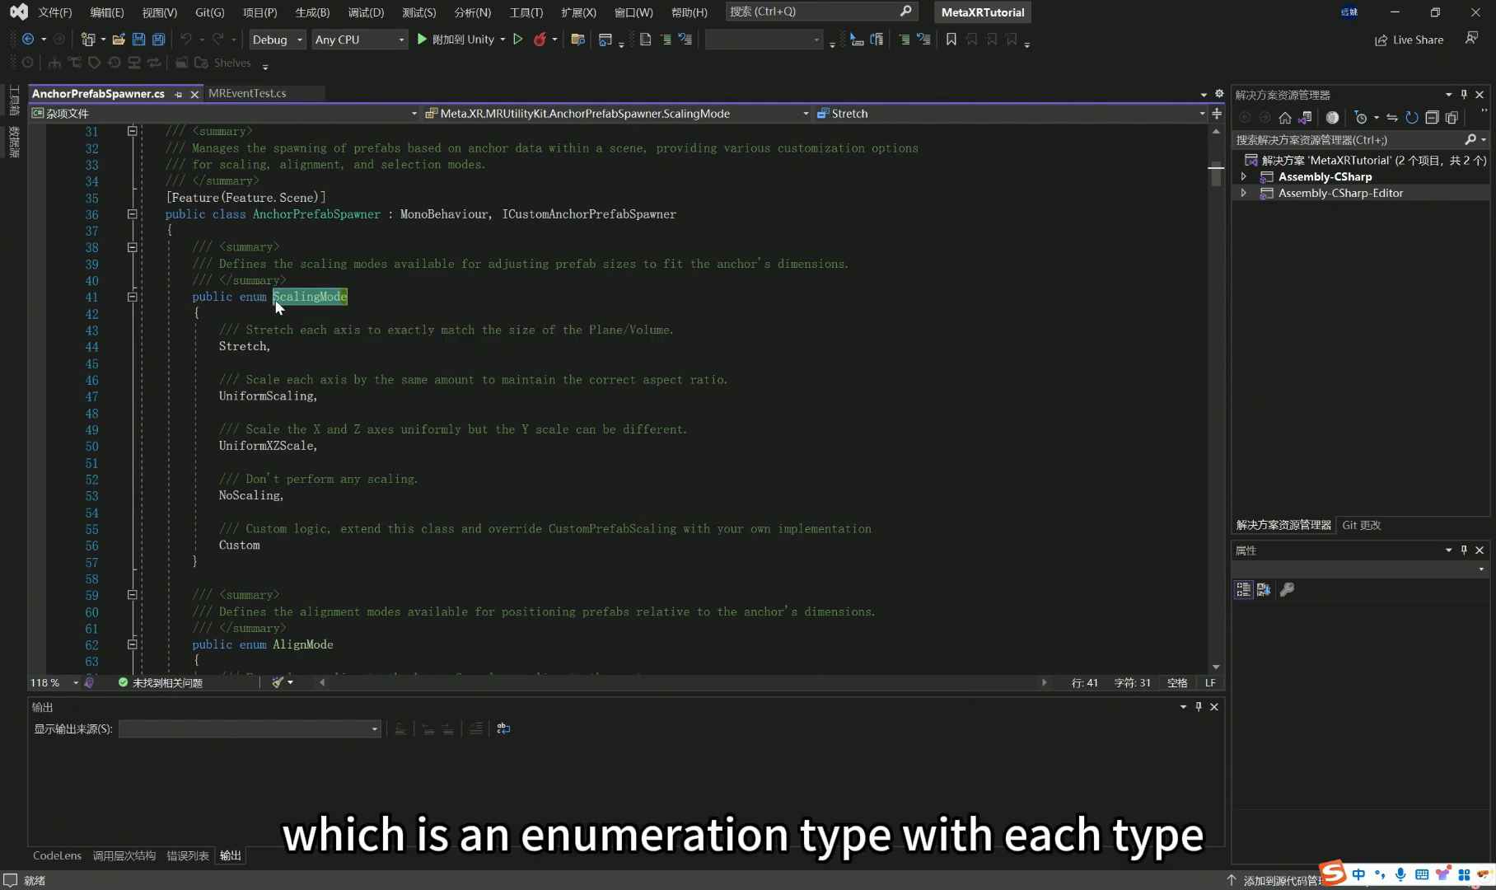
- Examine the ScalingMode enum's values and their comments, from Stretch through UniformScaling and UniformXZScale to NoScaling
left_click_drag(219, 347, 271, 347)
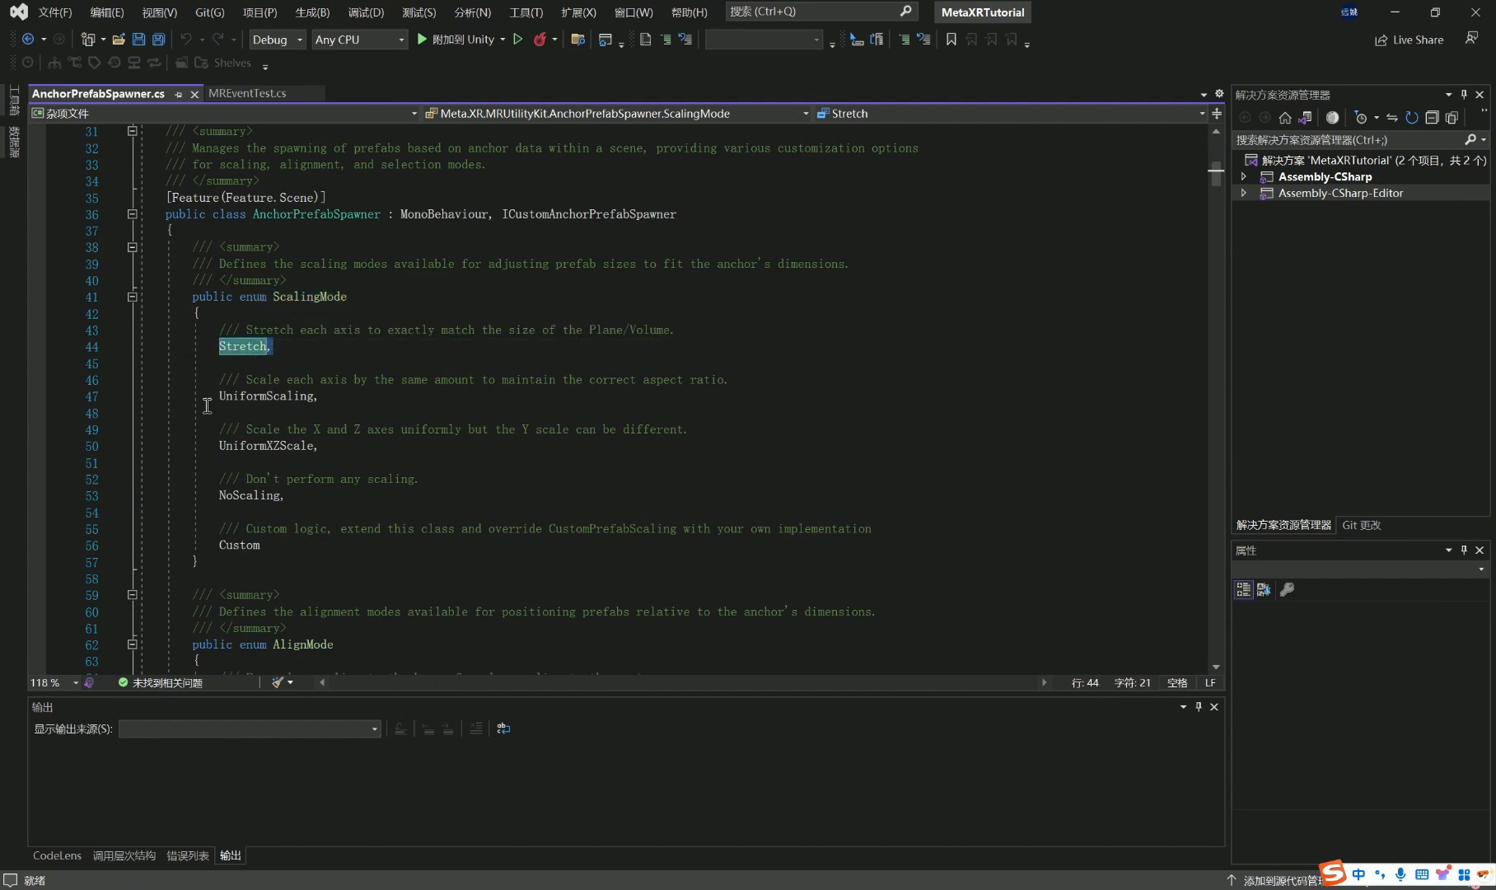
left_click_drag(216, 396, 323, 399)
left_click_drag(218, 445, 318, 446)
left_click_drag(218, 495, 288, 495)
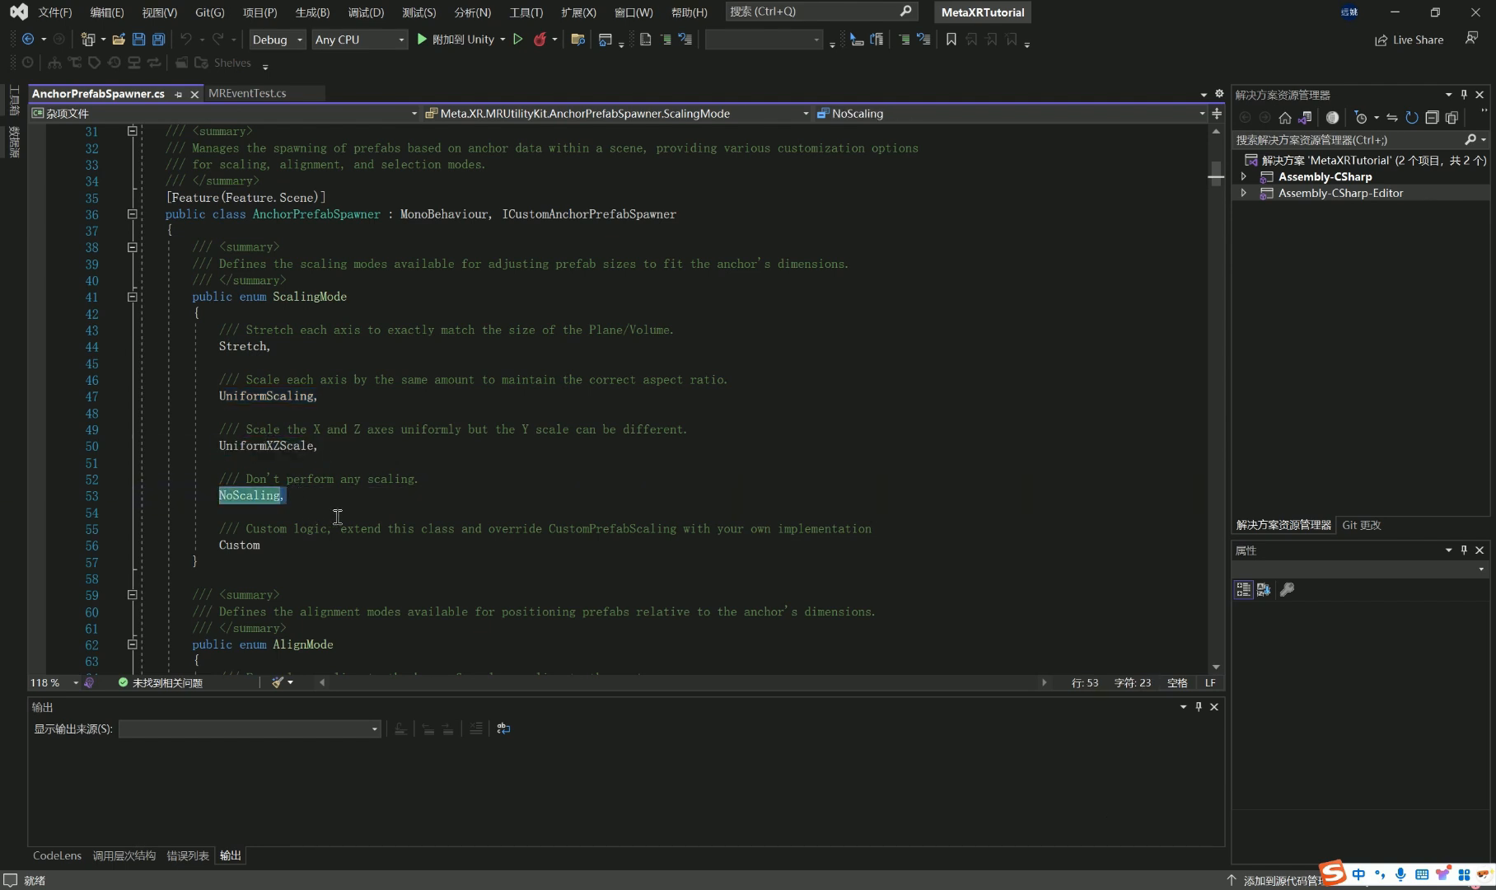
left_click_drag(218, 347, 271, 347)
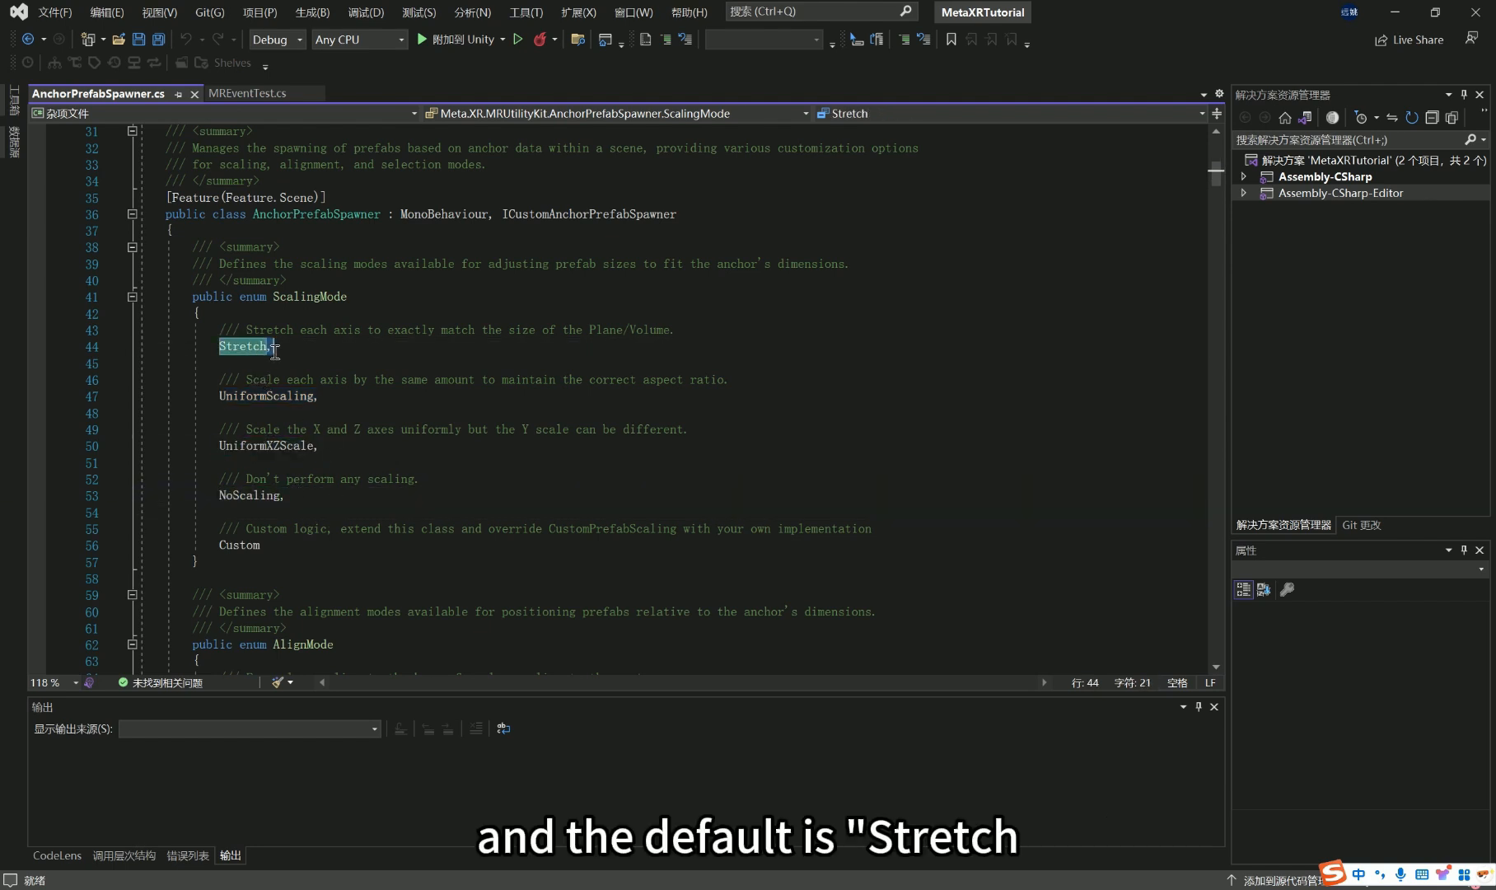
left_click(330, 364)
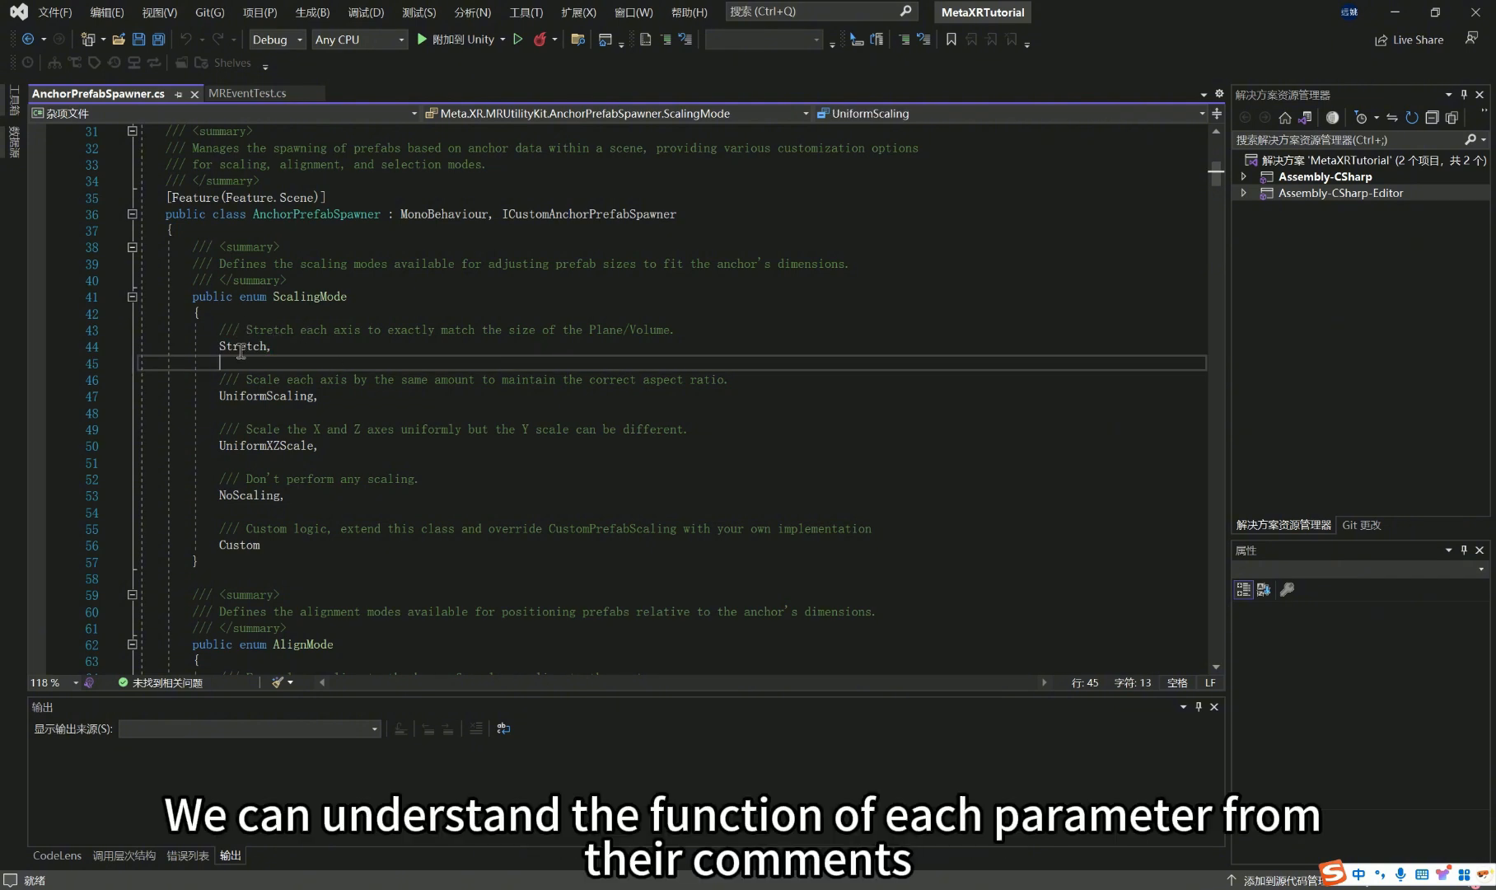
left_click_drag(737, 381, 221, 382)
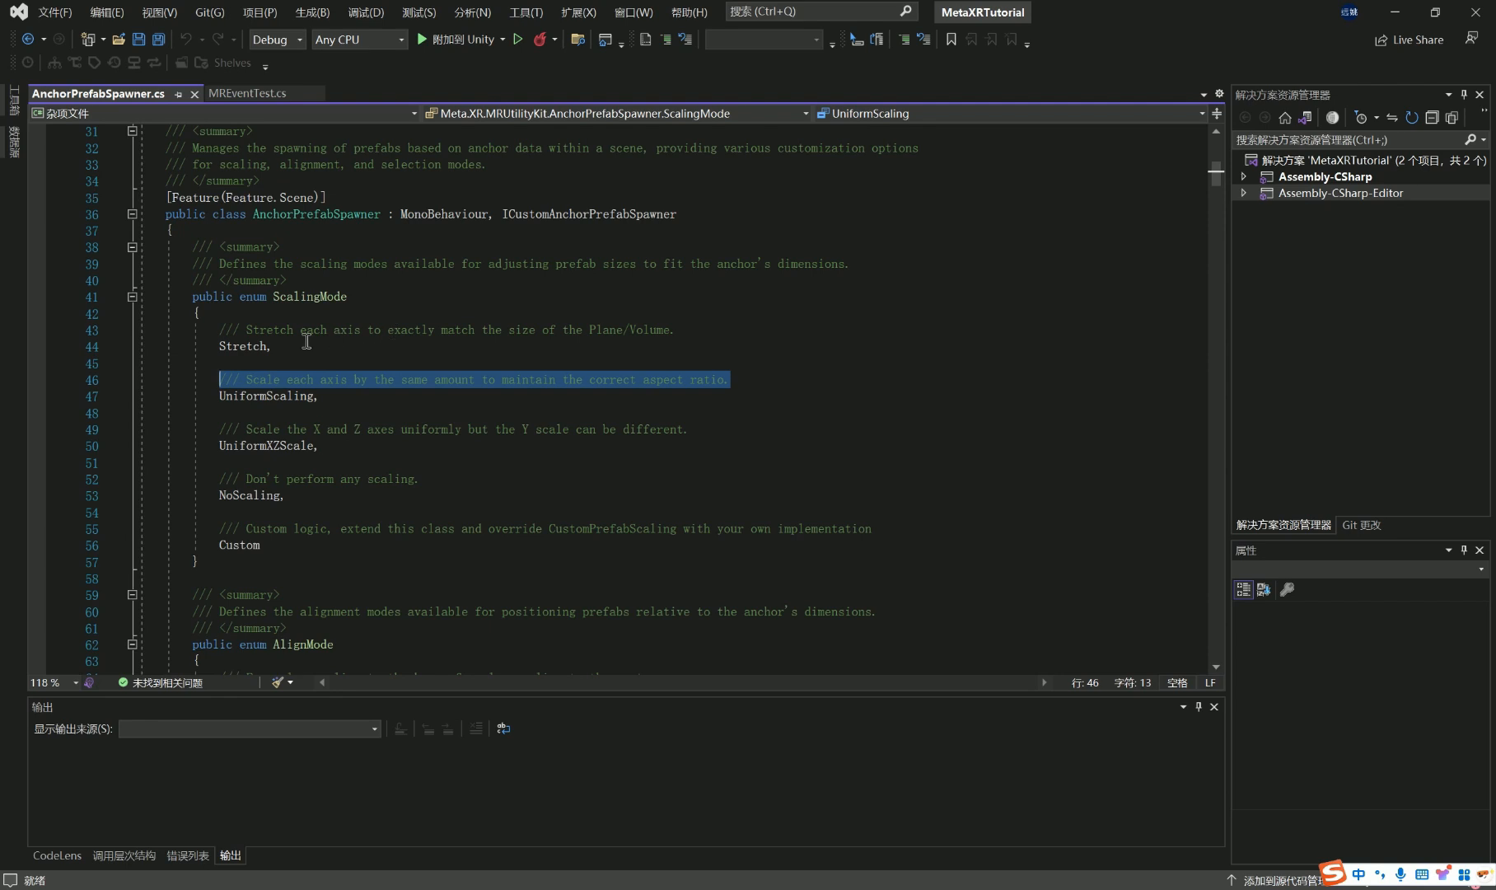
left_click(344, 347)
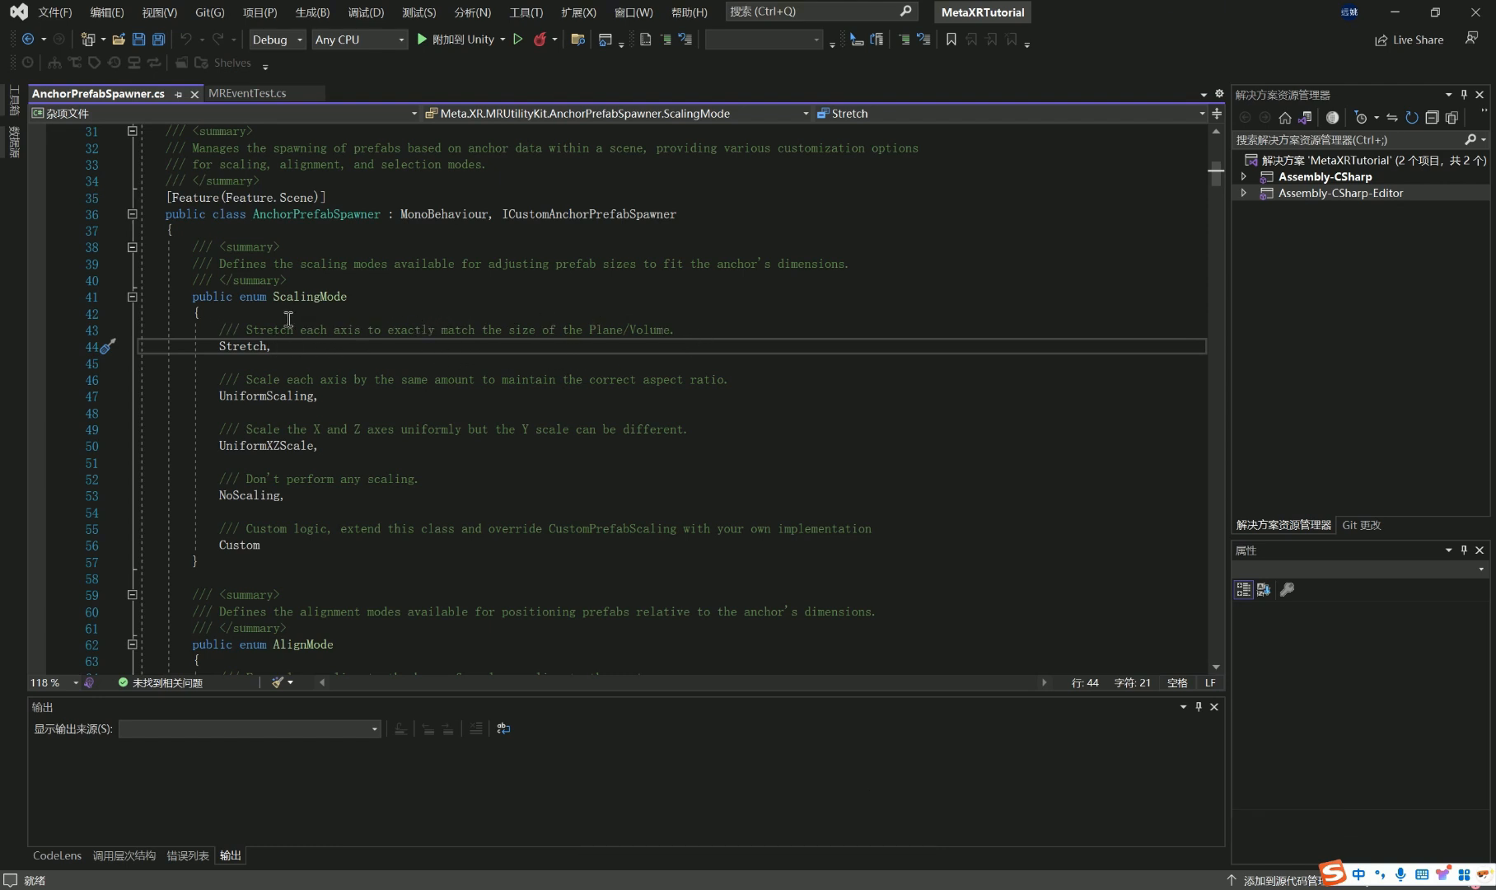
- Highlight the UniformScaling and UniformXZScale modes in turn to study how each one scales a prefab
left_click(232, 399)
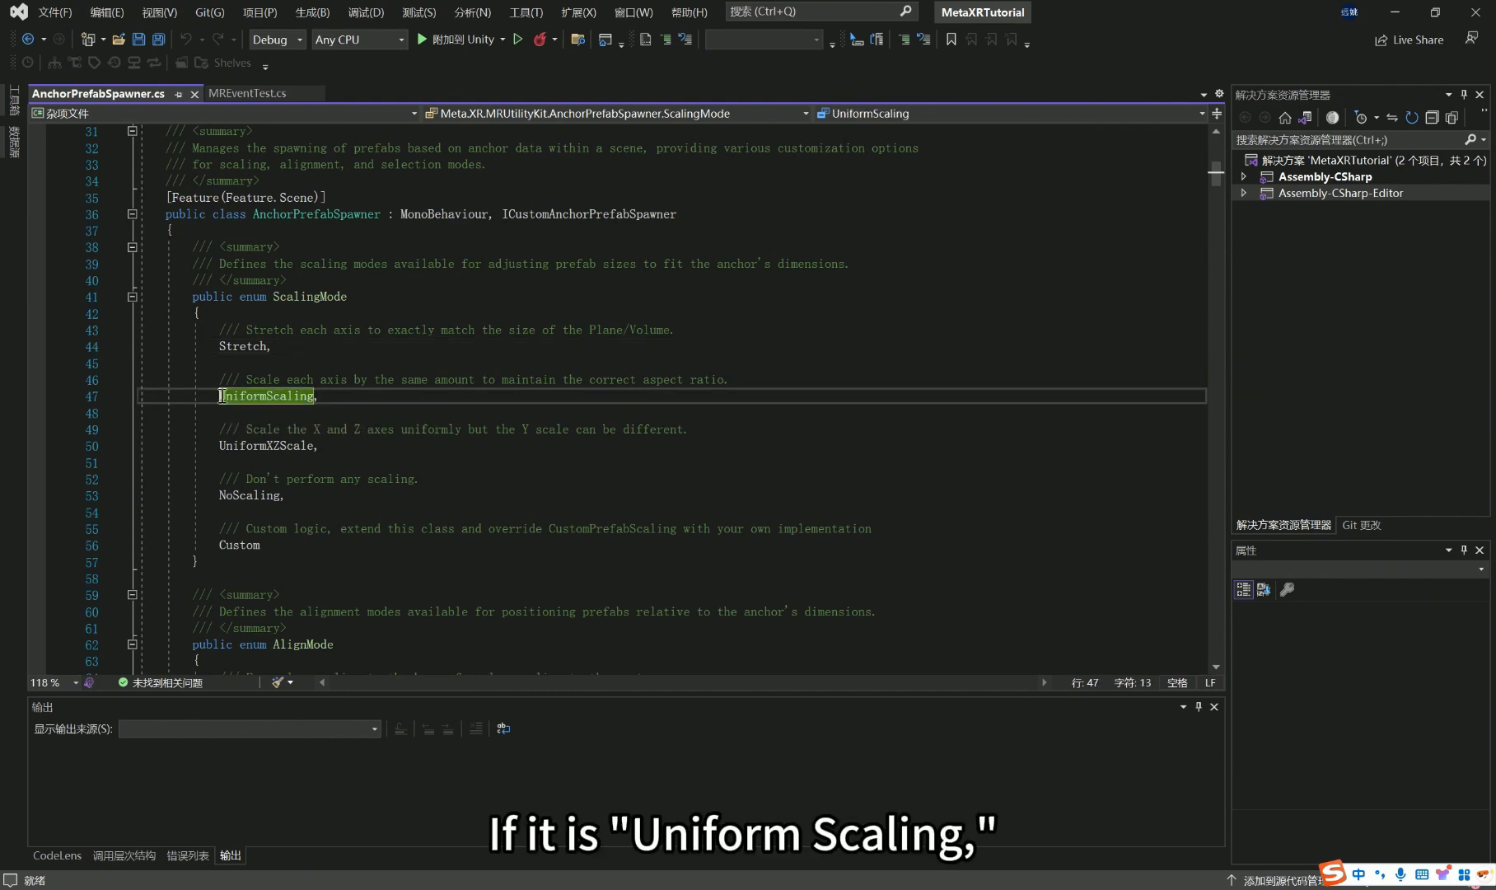
left_click_drag(219, 398, 323, 401)
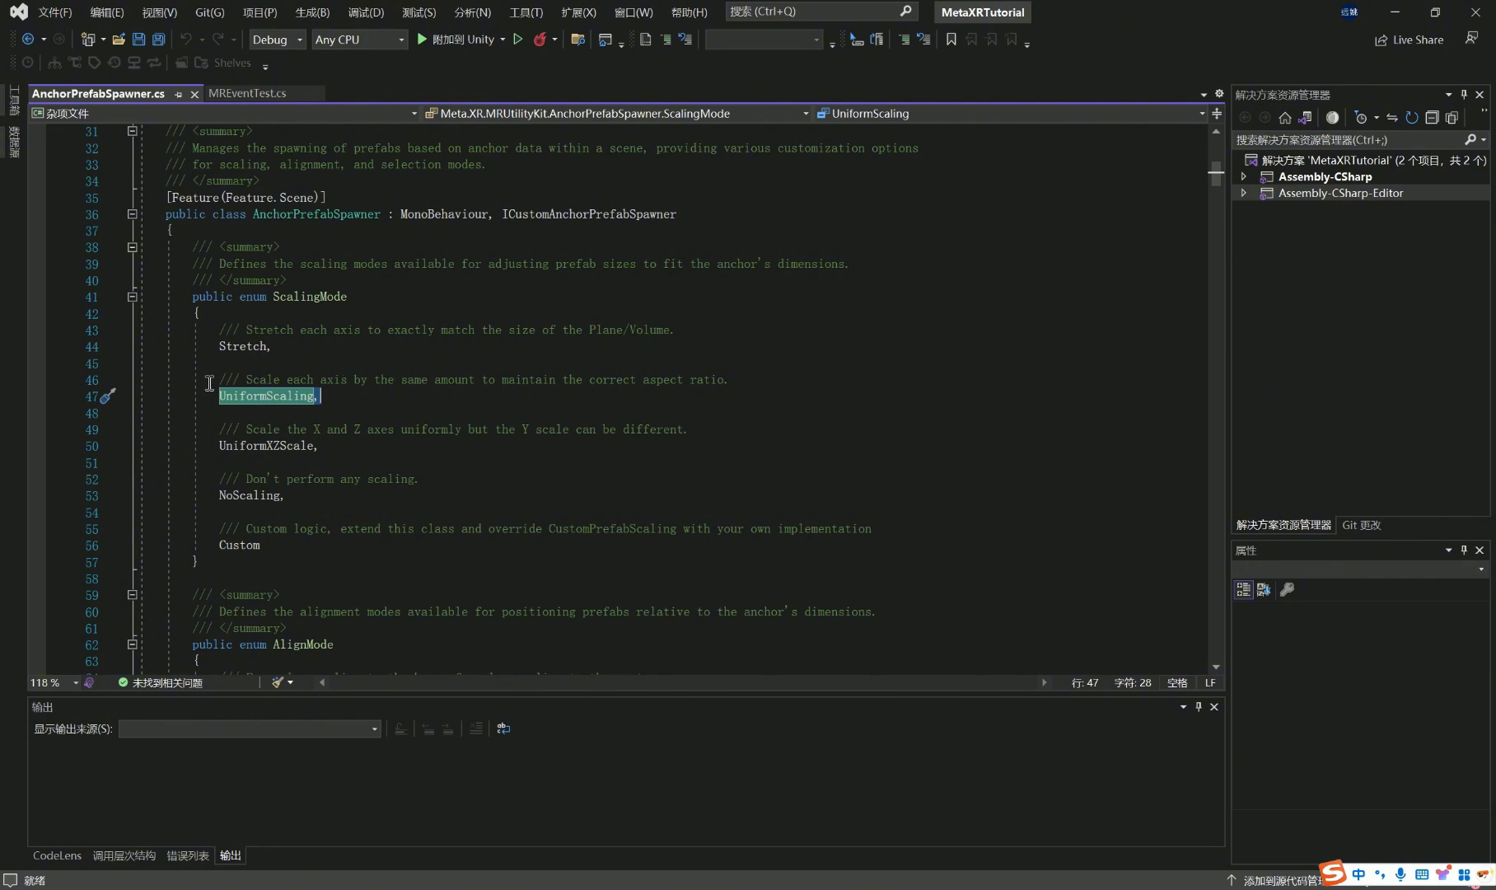
left_click(376, 392)
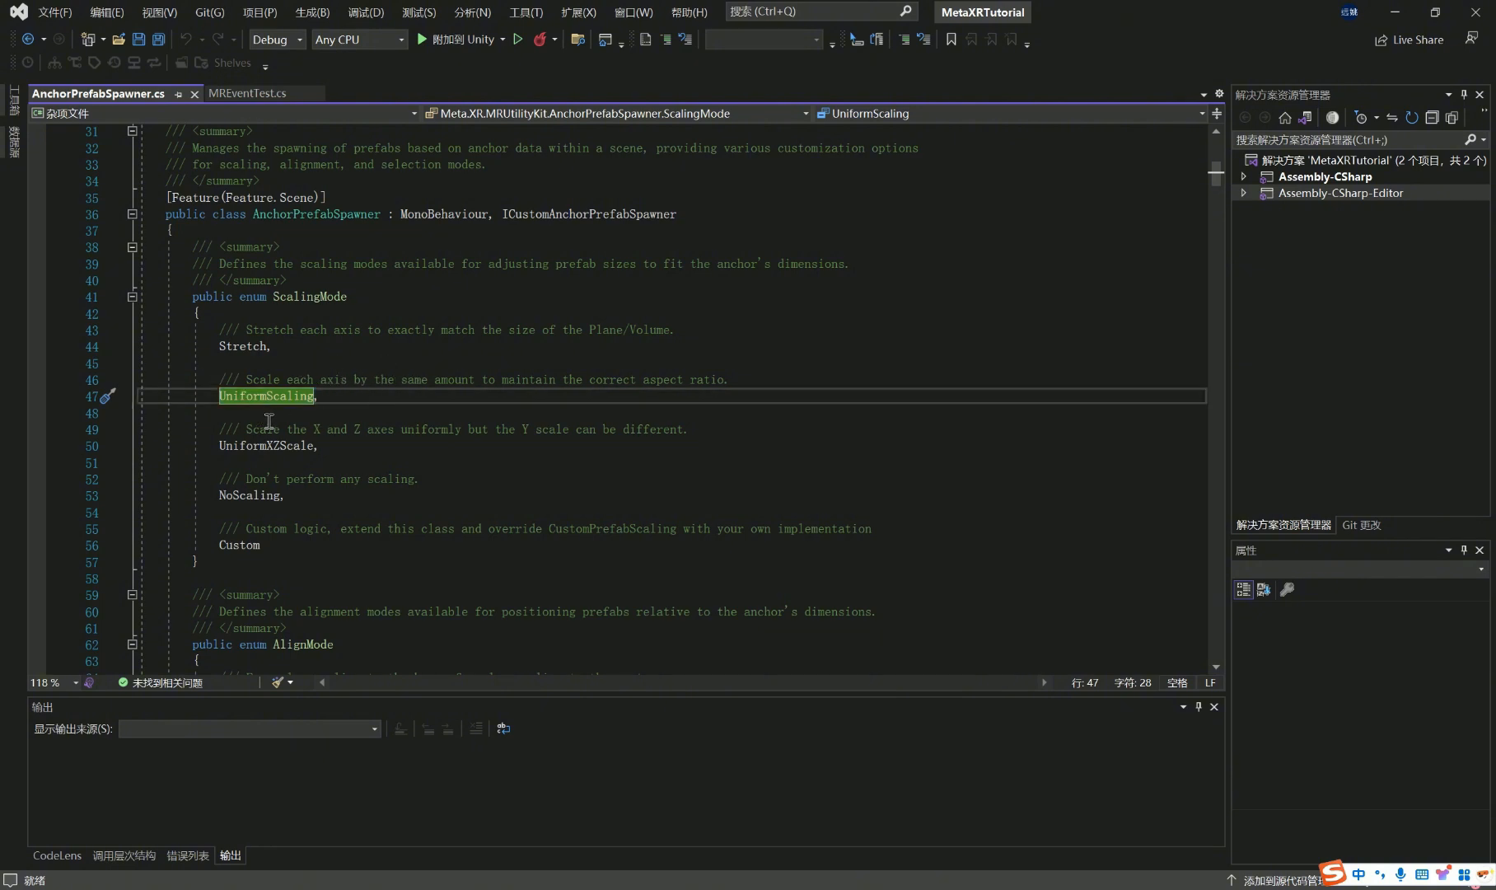
left_click_drag(218, 445, 324, 451)
mouse_move(266, 446)
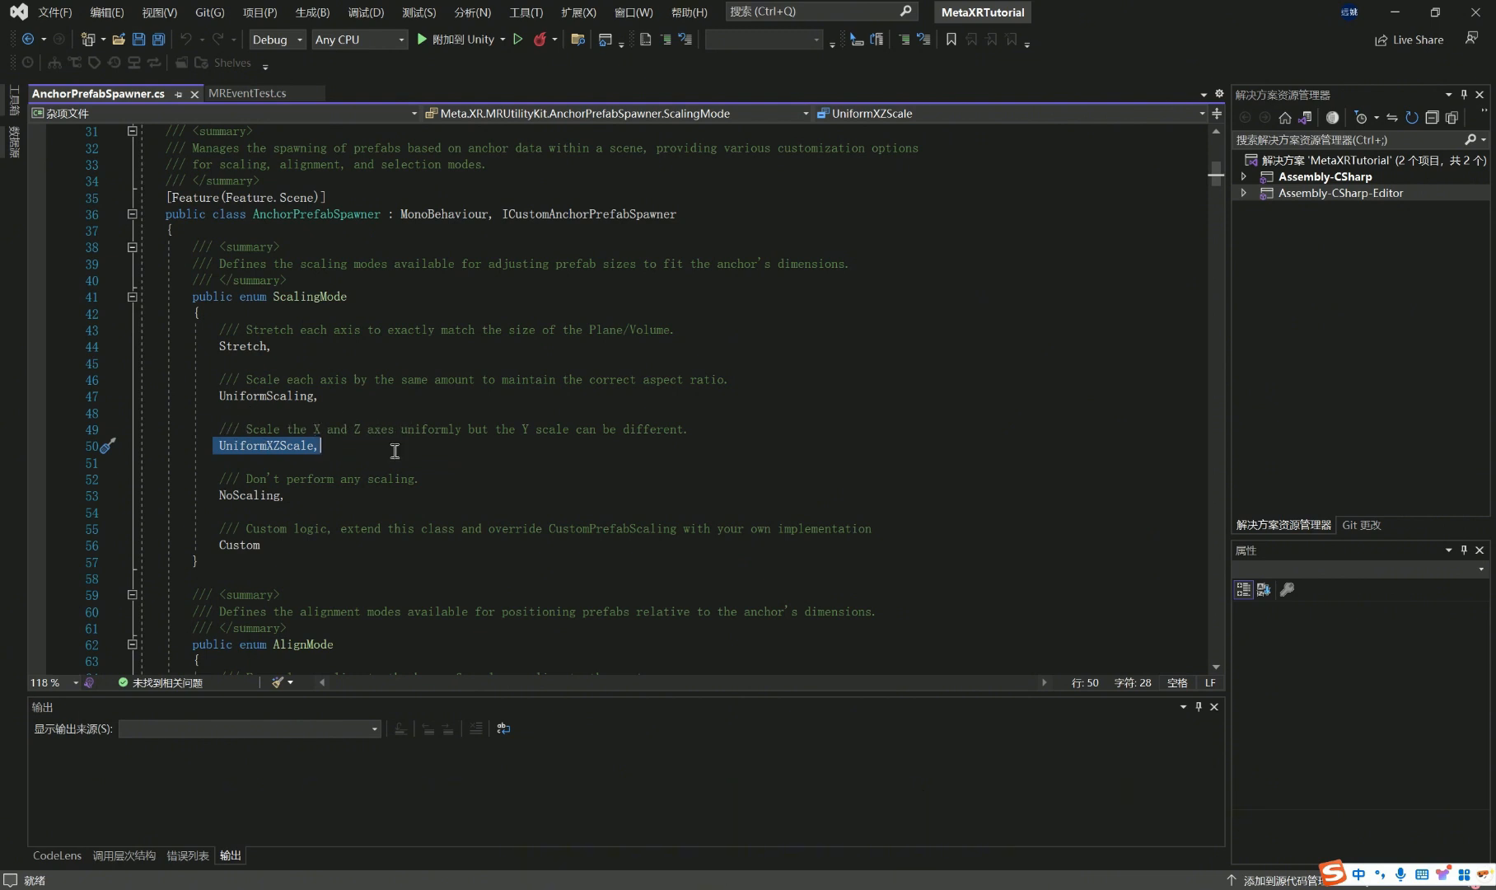
left_click(329, 453)
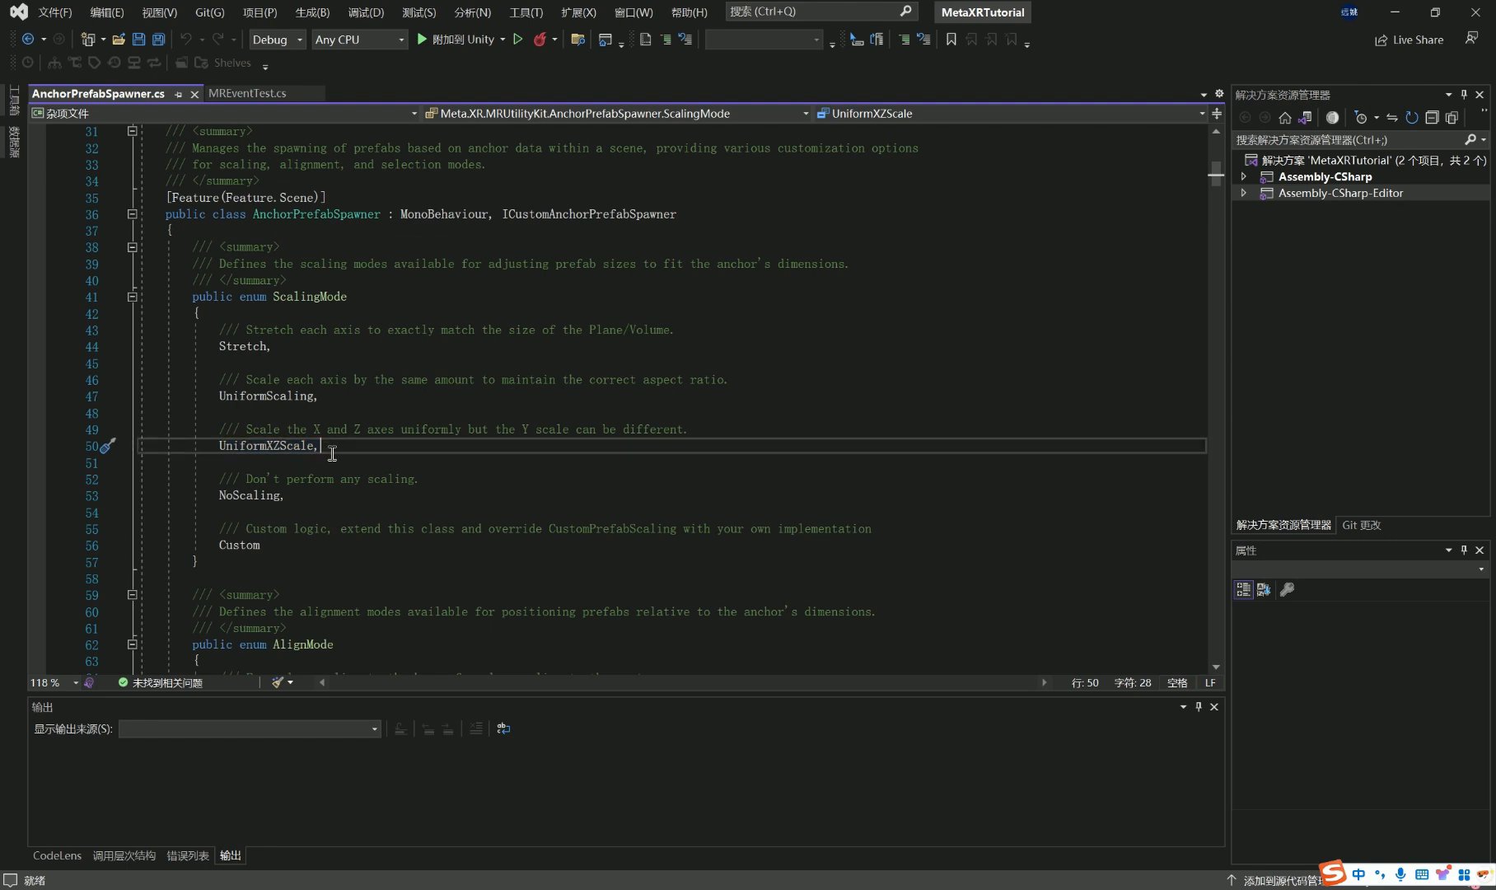
- Examine the NoScaling and Custom modes with their comments, including the CustomPrefabScaling method to override
scroll(329, 453, "down", 2)
left_click_drag(219, 379, 310, 394)
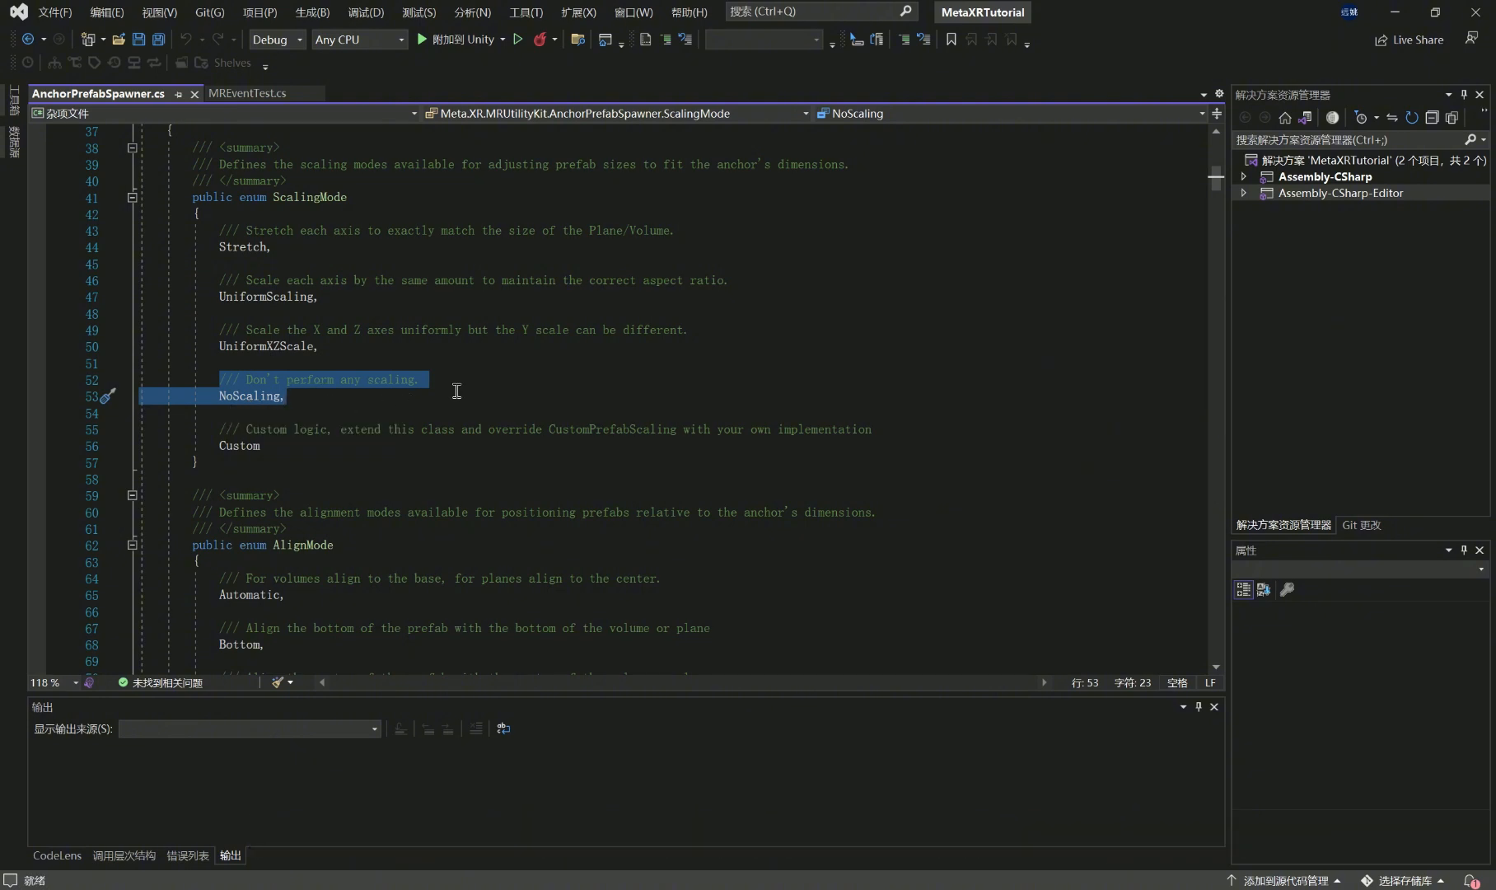
left_click_drag(219, 429, 297, 447)
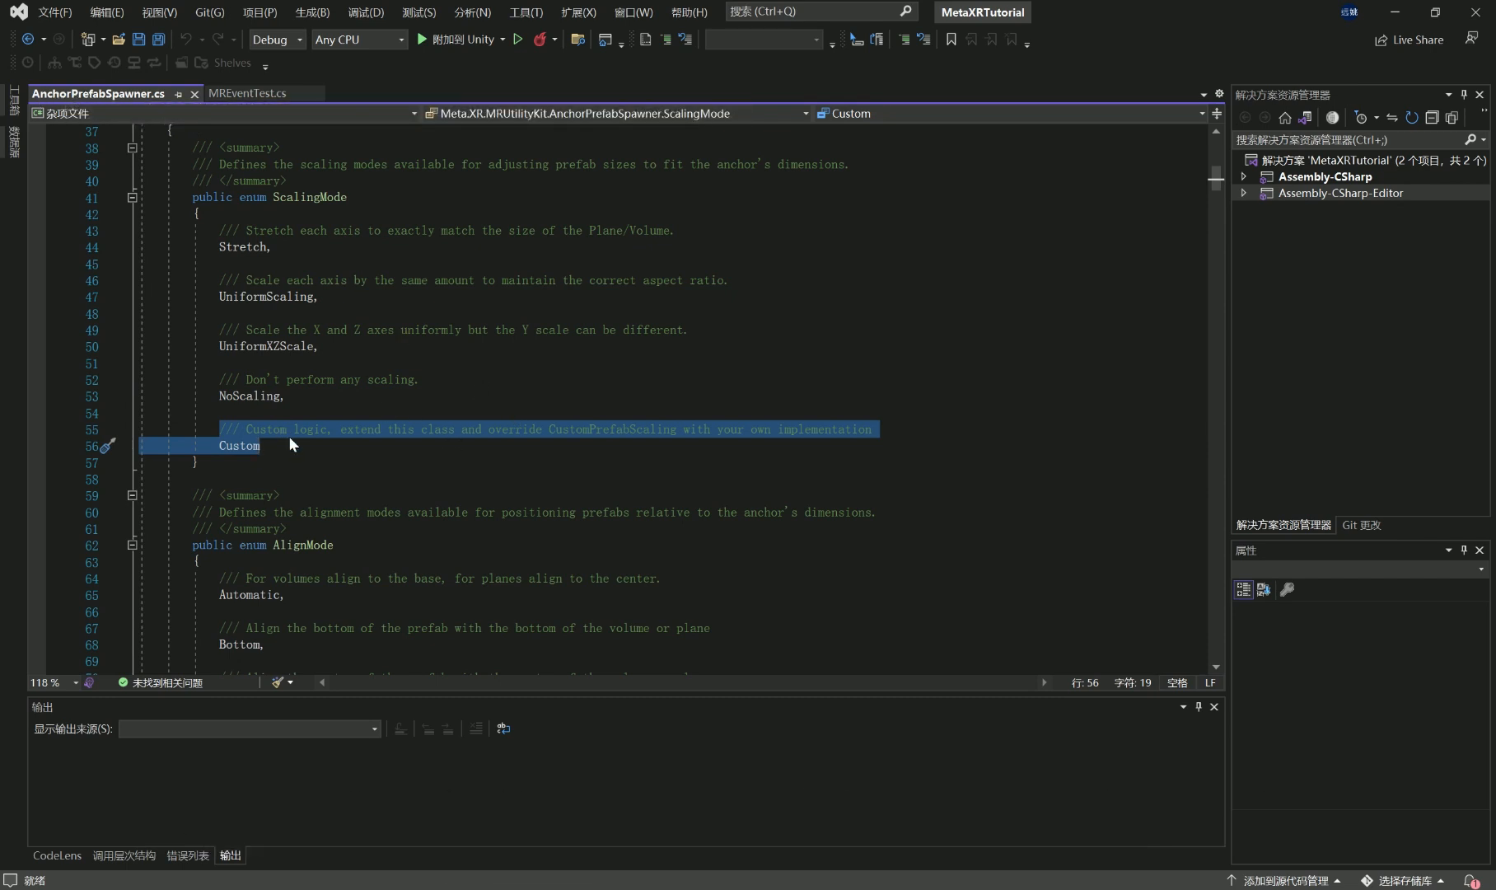
left_click(327, 450)
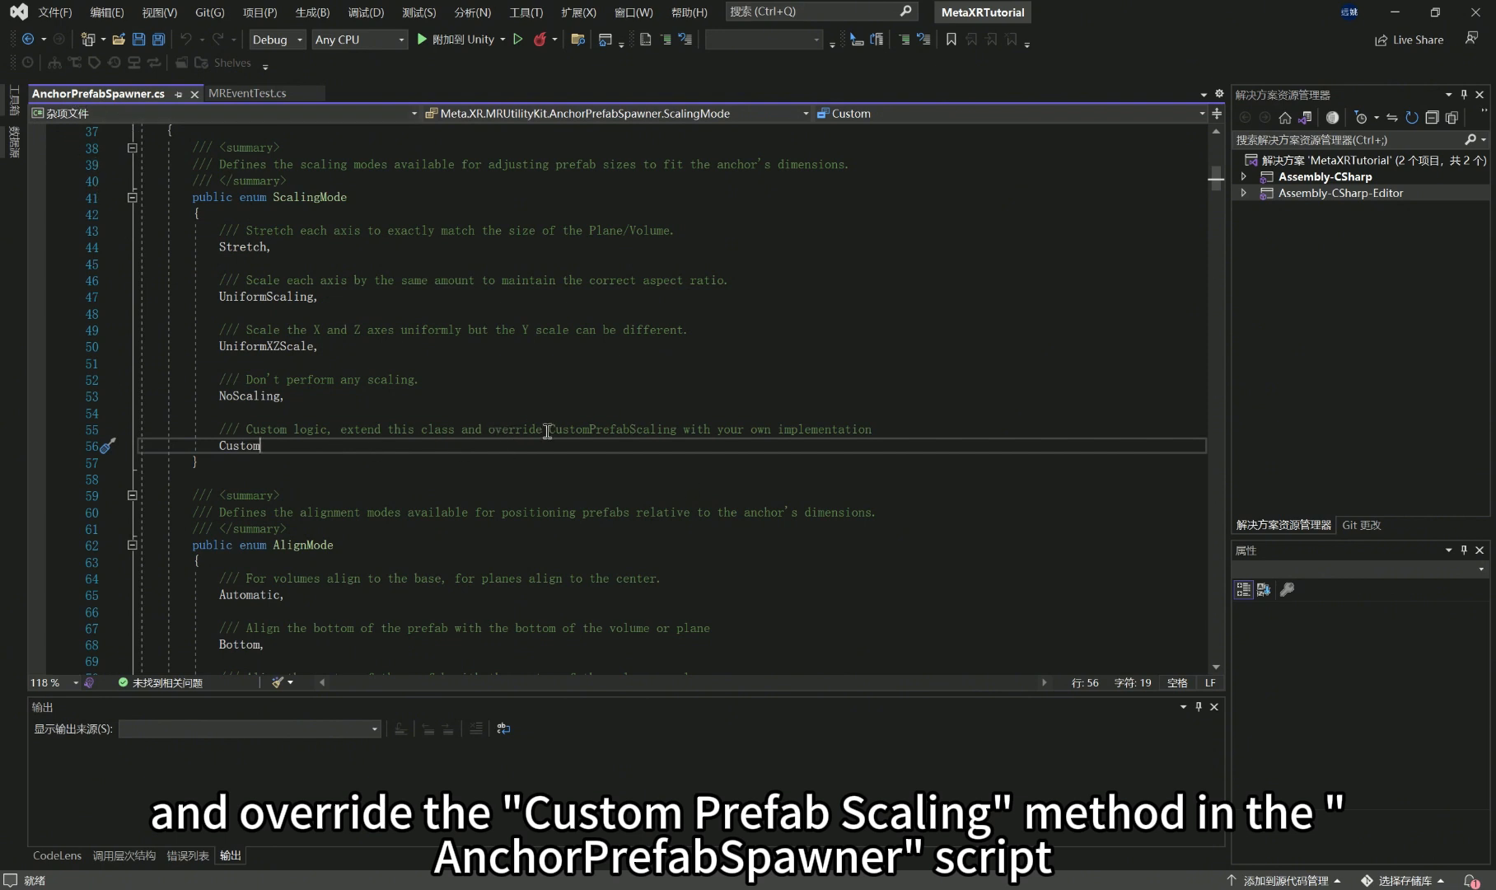
left_click_drag(546, 430, 679, 435)
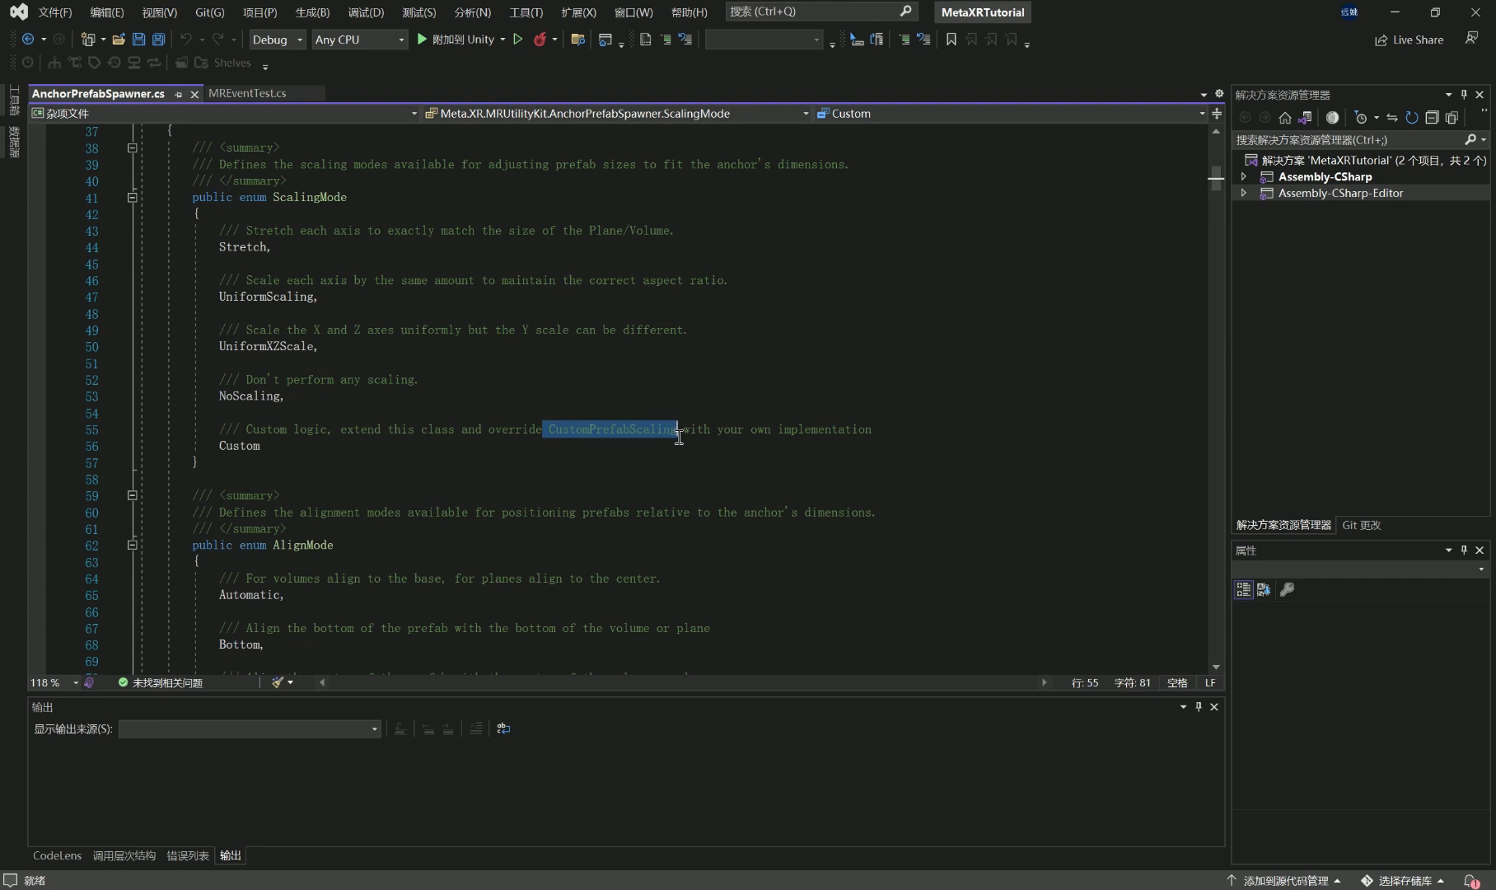
left_click(305, 451)
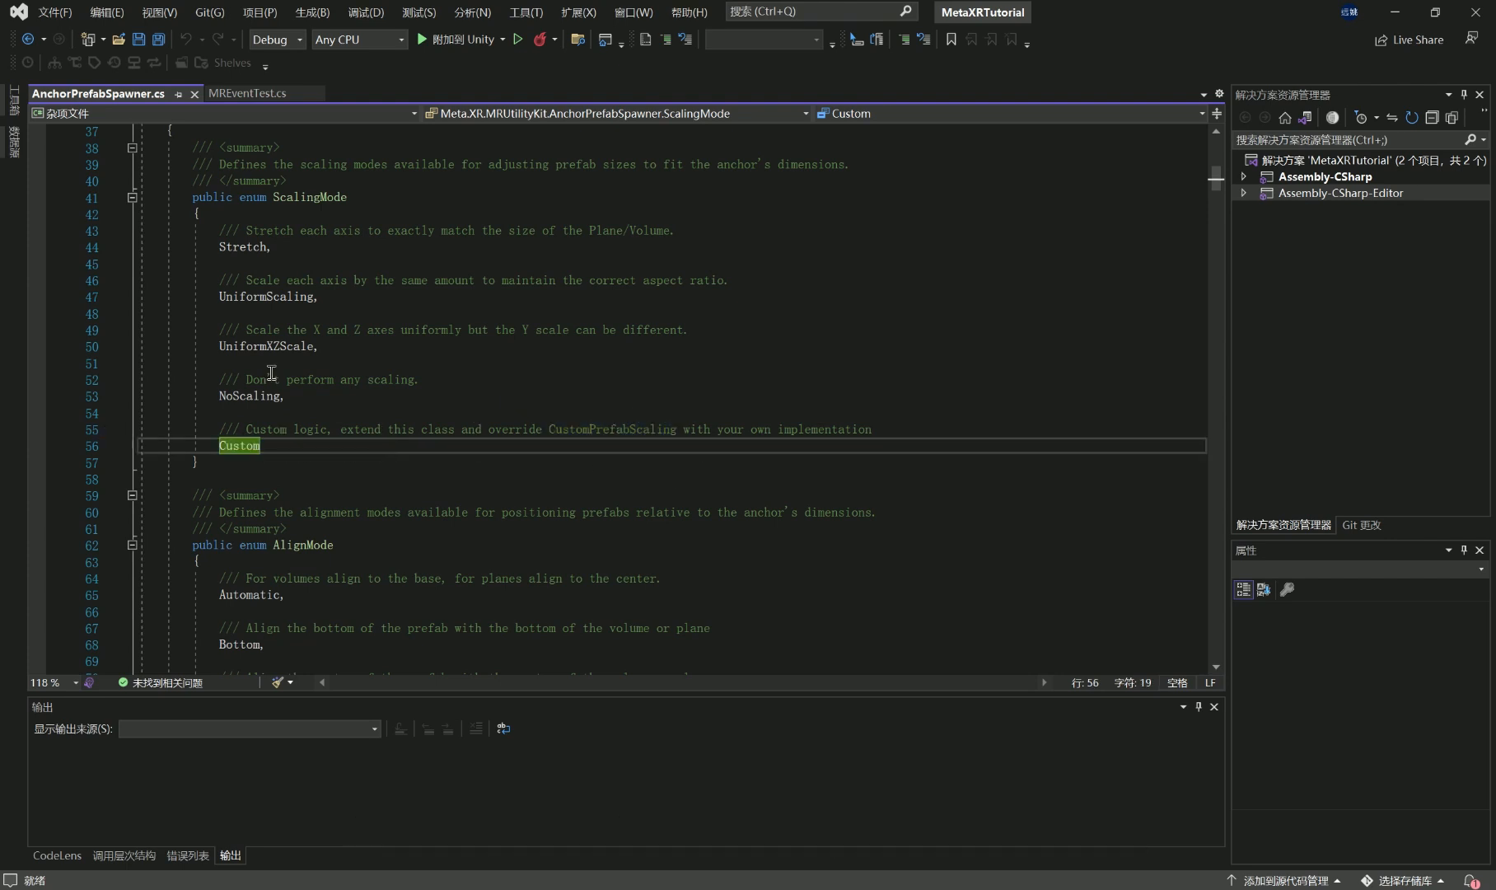
- Locate the AlignMode enum below ScalingMode in AnchorPrefabSpawner.cs and highlight its name
scroll(341, 296, "up", 1)
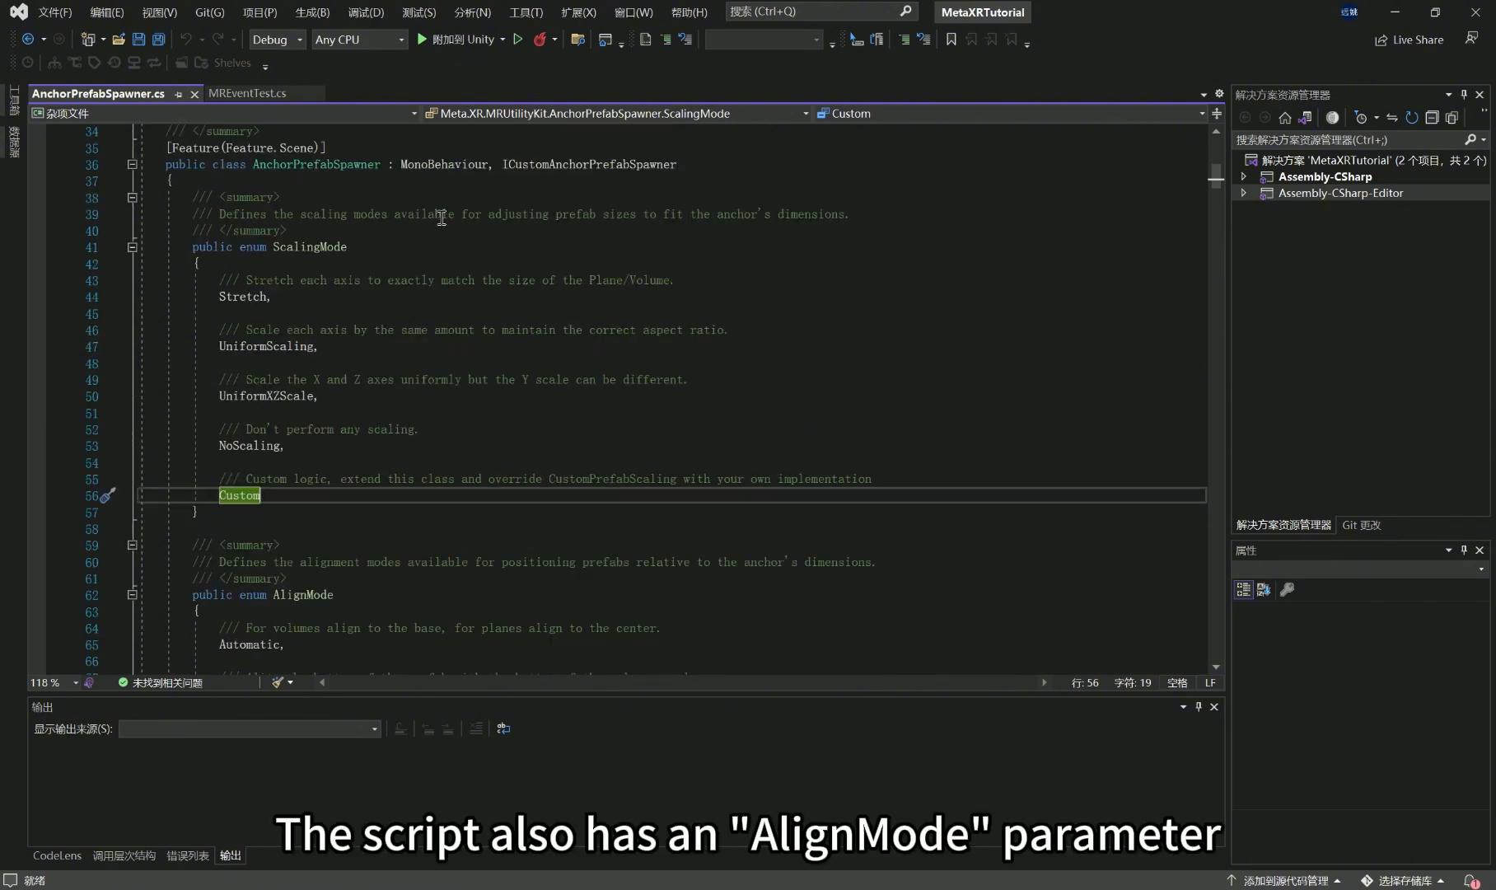
scroll(322, 510, "down", 3)
double_click(281, 447)
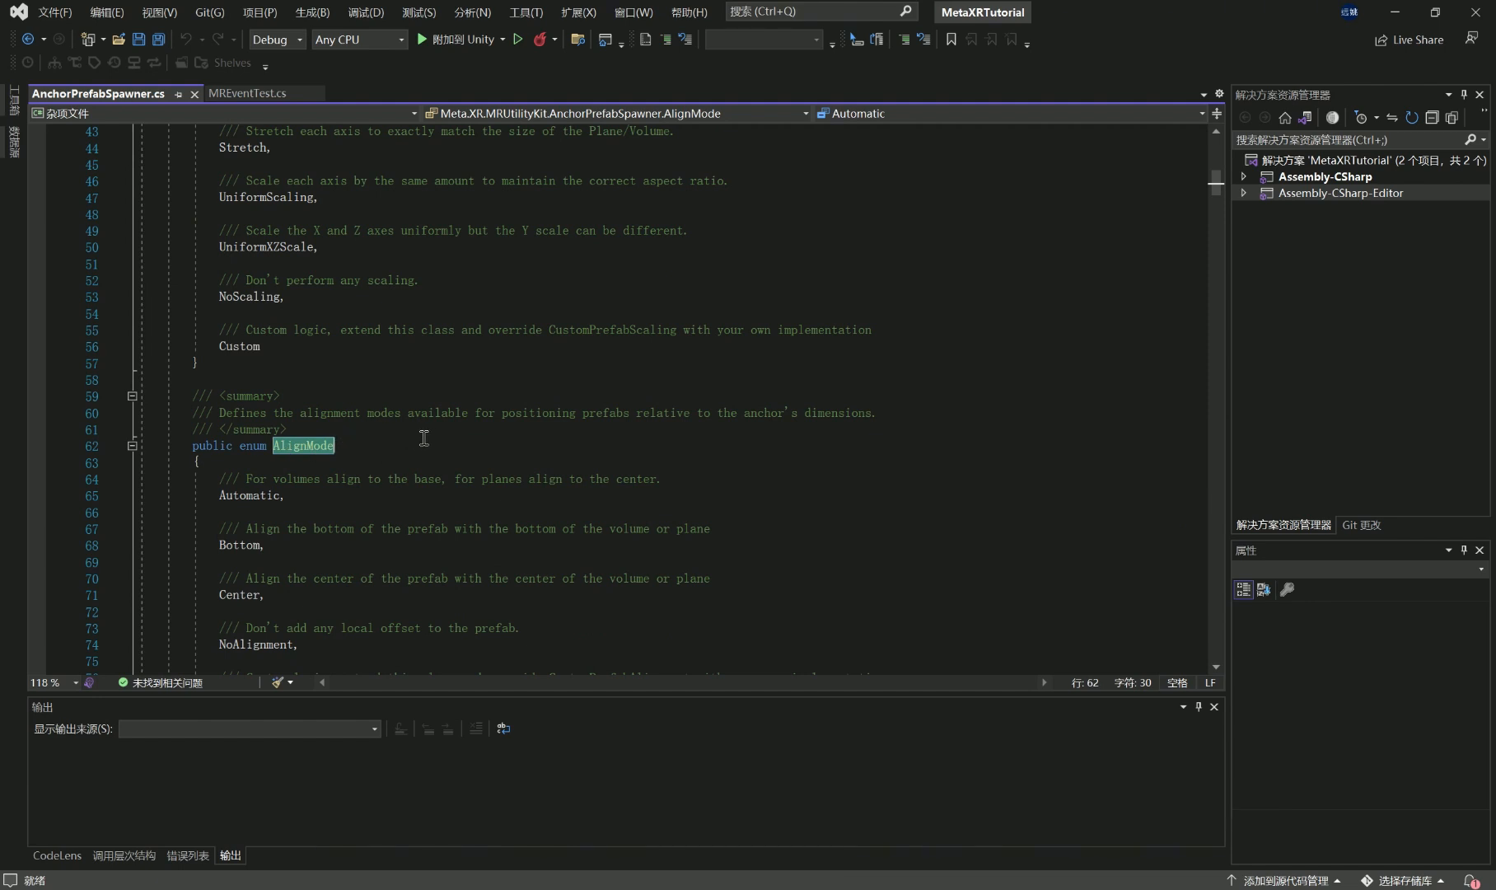
left_click(368, 448)
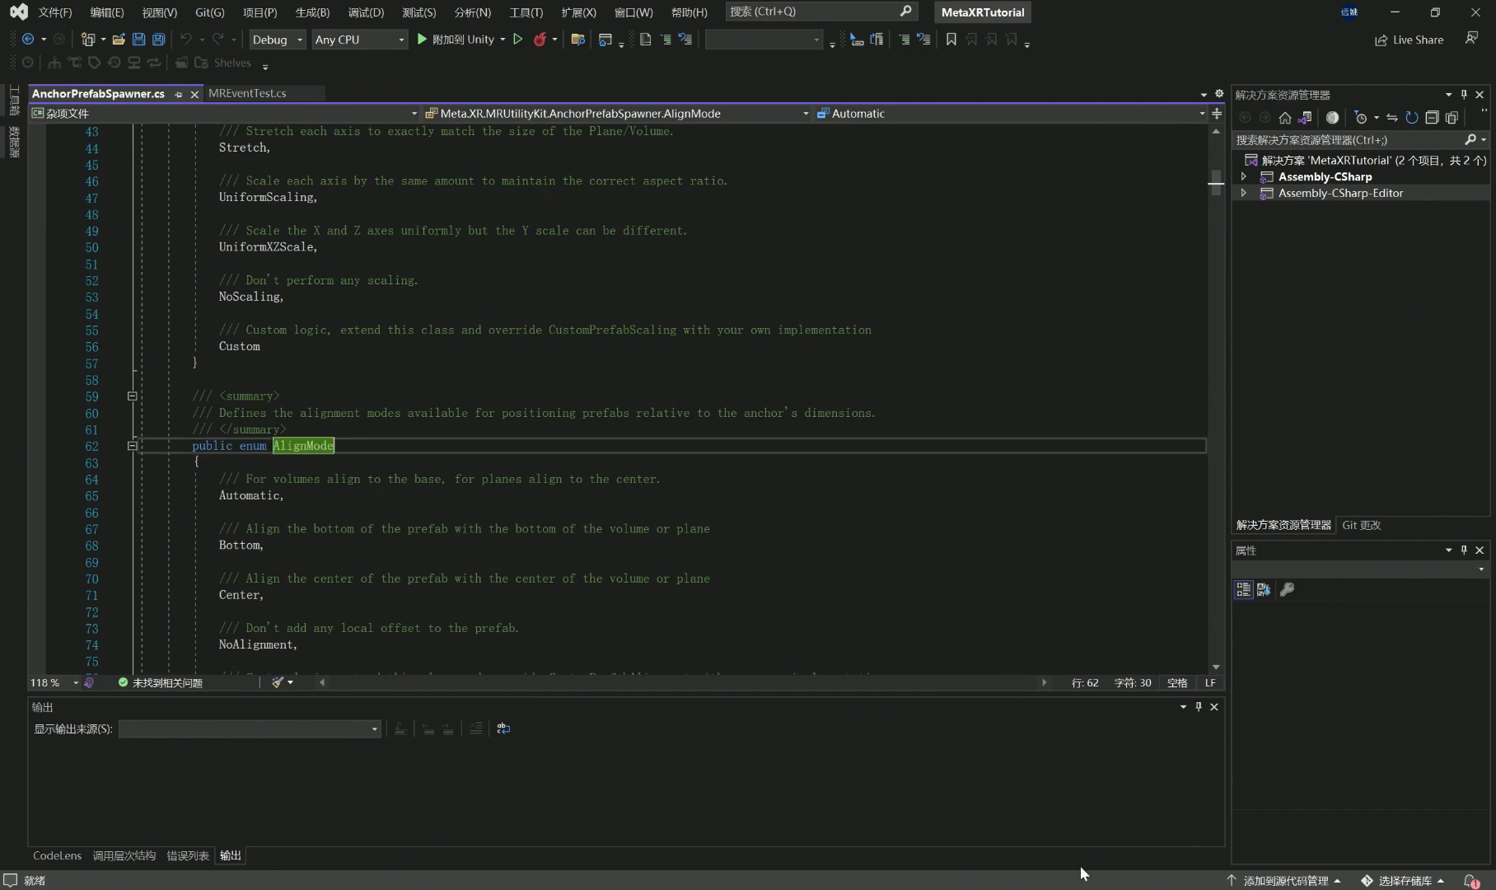
- Switch to Unity and review the Alignment options of the OTHER entry on the AnchorPrefabSpawner
mouse_move(1063, 887)
left_click(1077, 816)
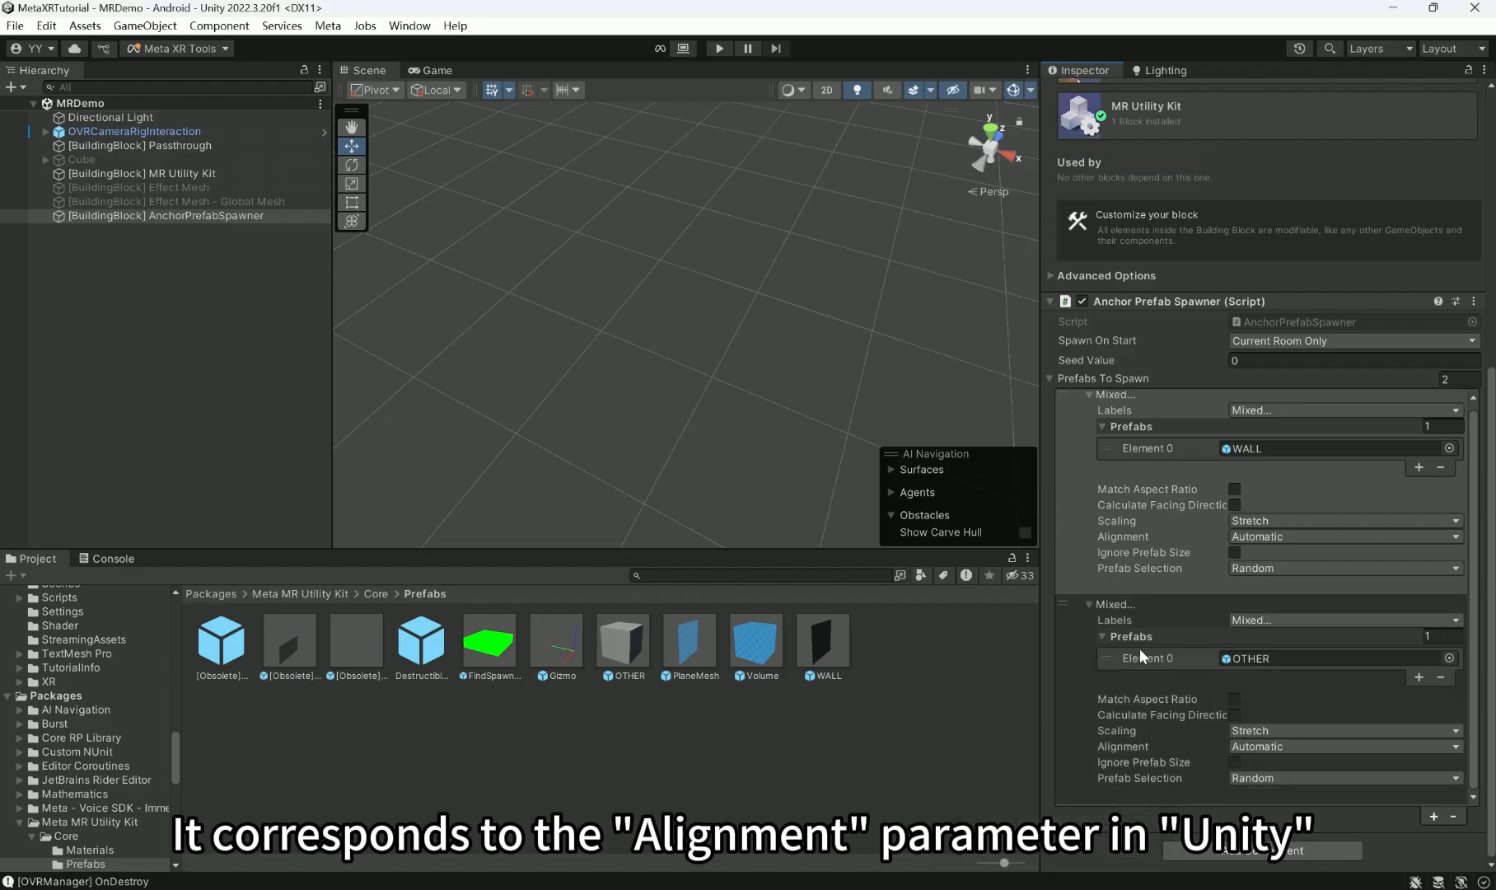
left_click(1246, 748)
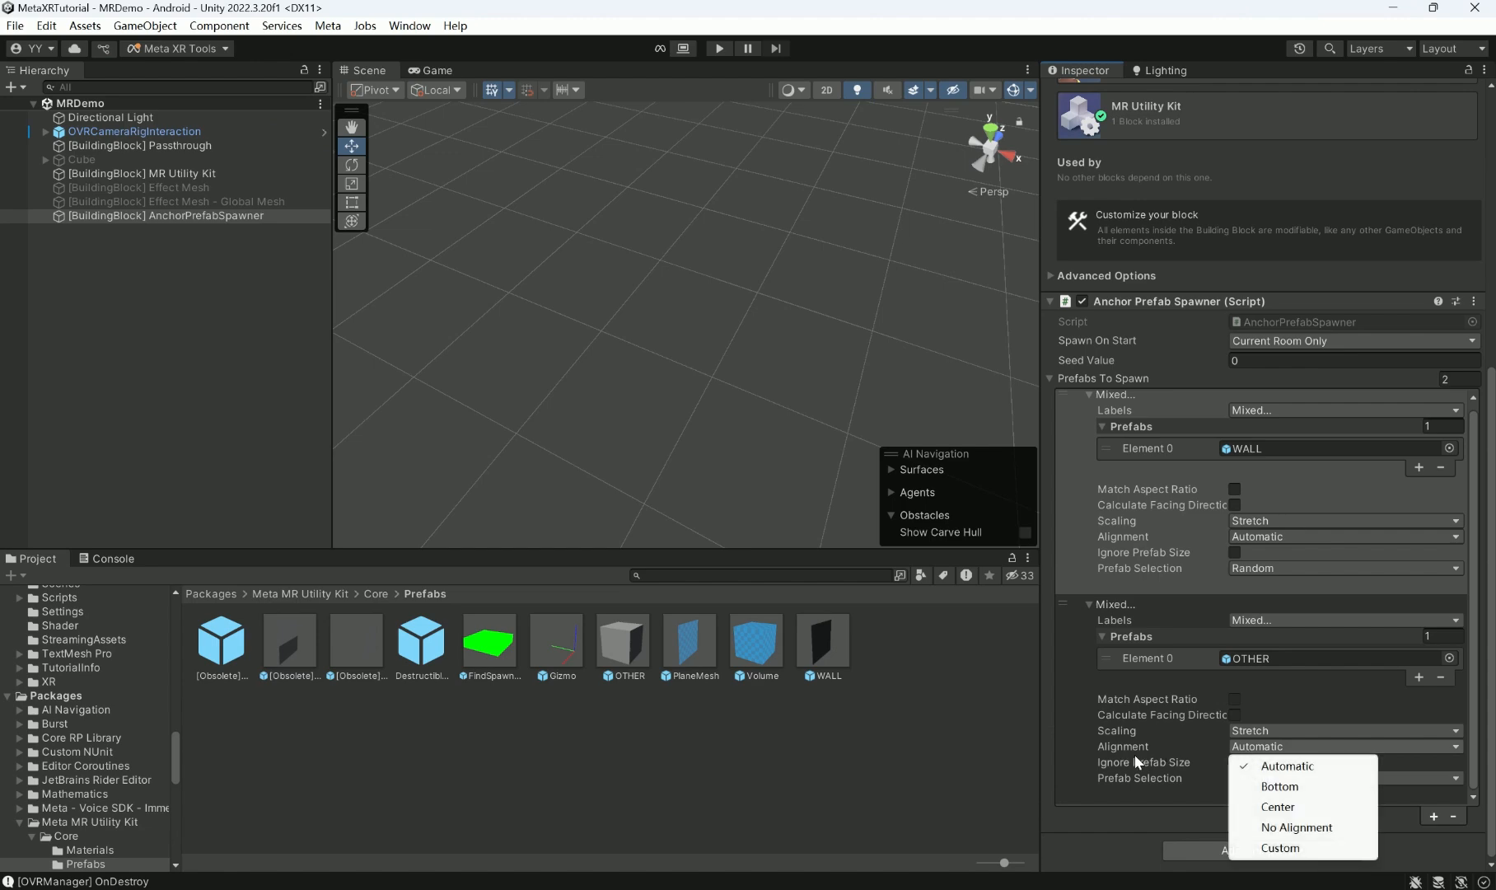
left_click(1117, 837)
- Return to Visual Studio and examine the Automatic value of the AlignMode enum with its comment
mouse_move(1095, 888)
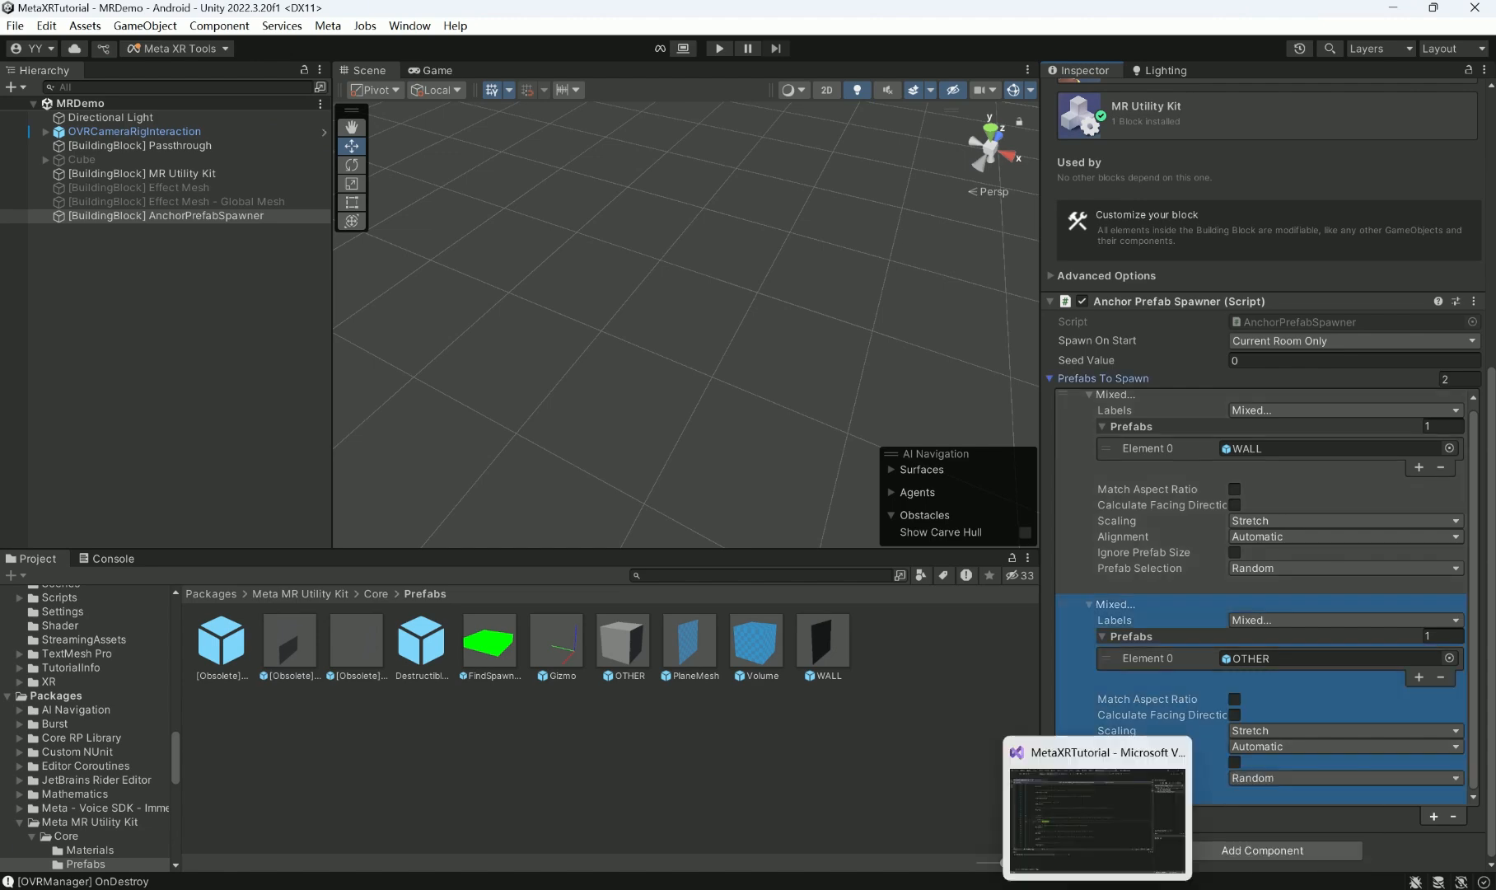
left_click(1094, 812)
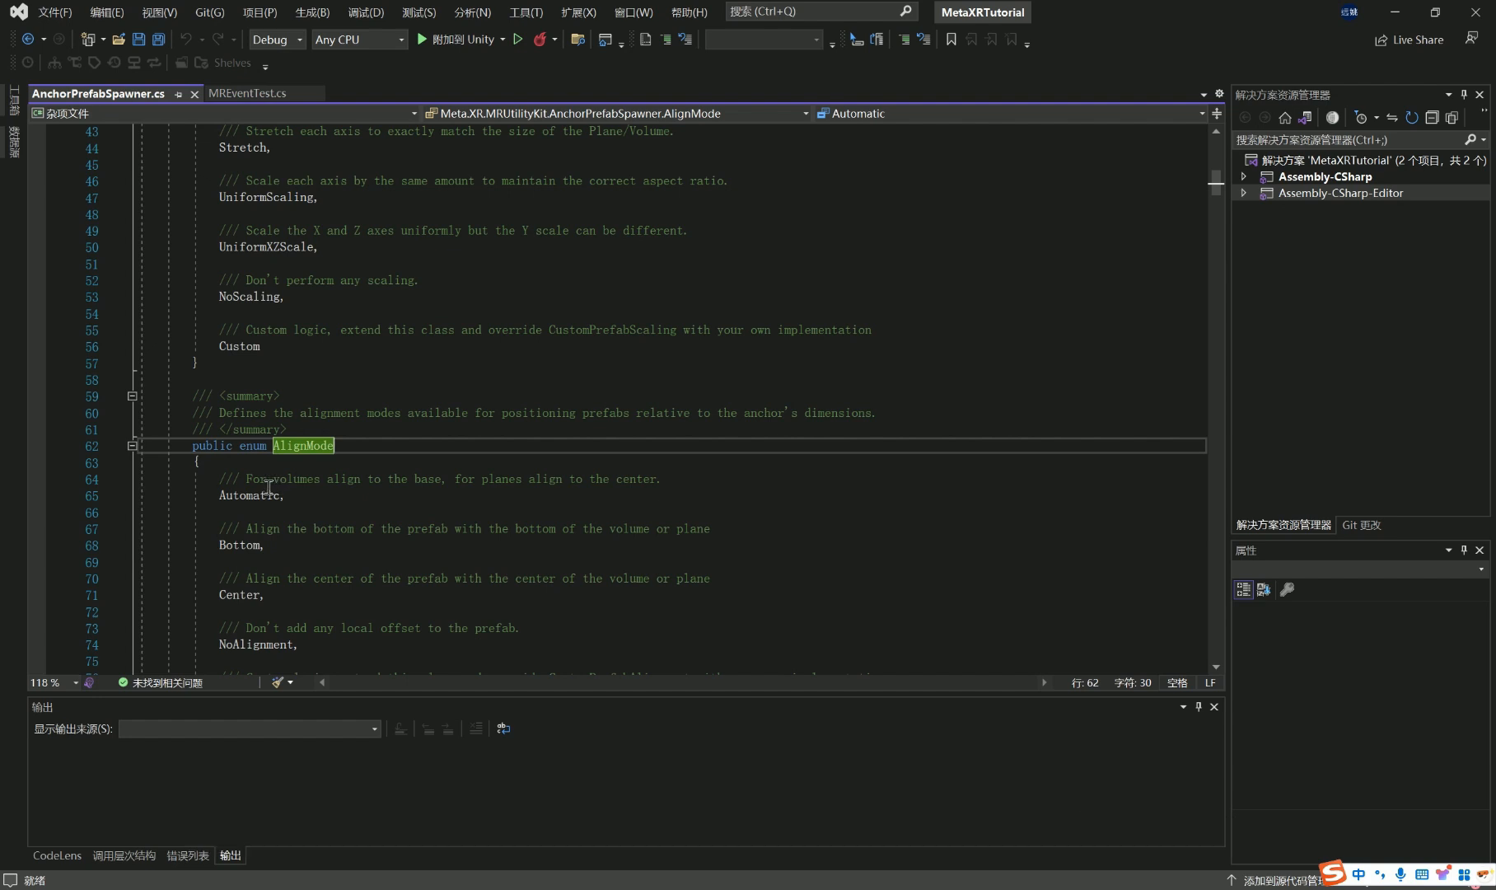
left_click(220, 495)
scroll(220, 495, "down", 2)
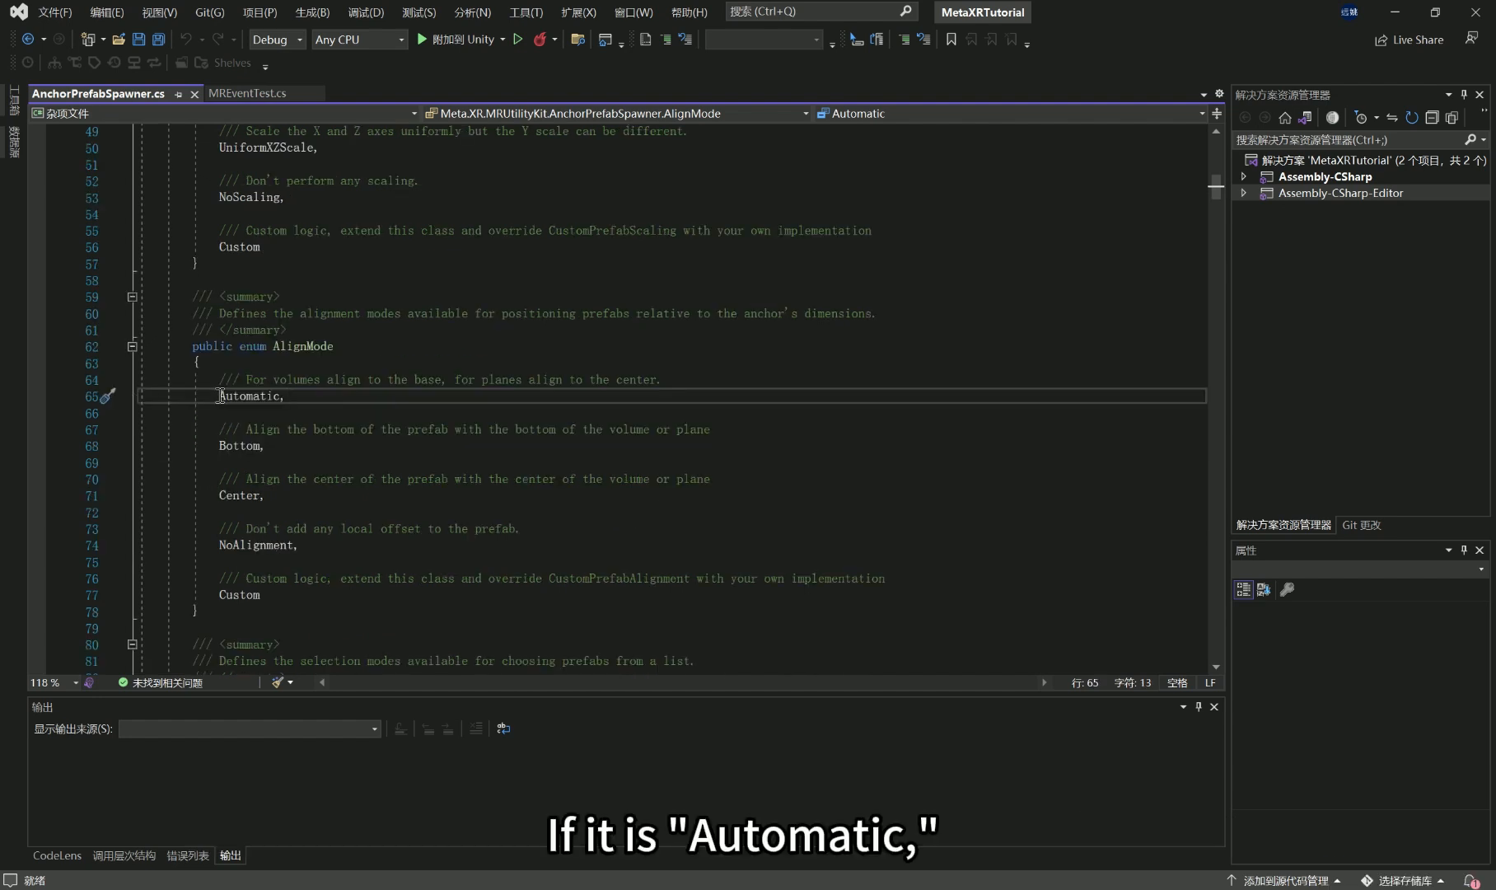
left_click_drag(220, 397, 285, 398)
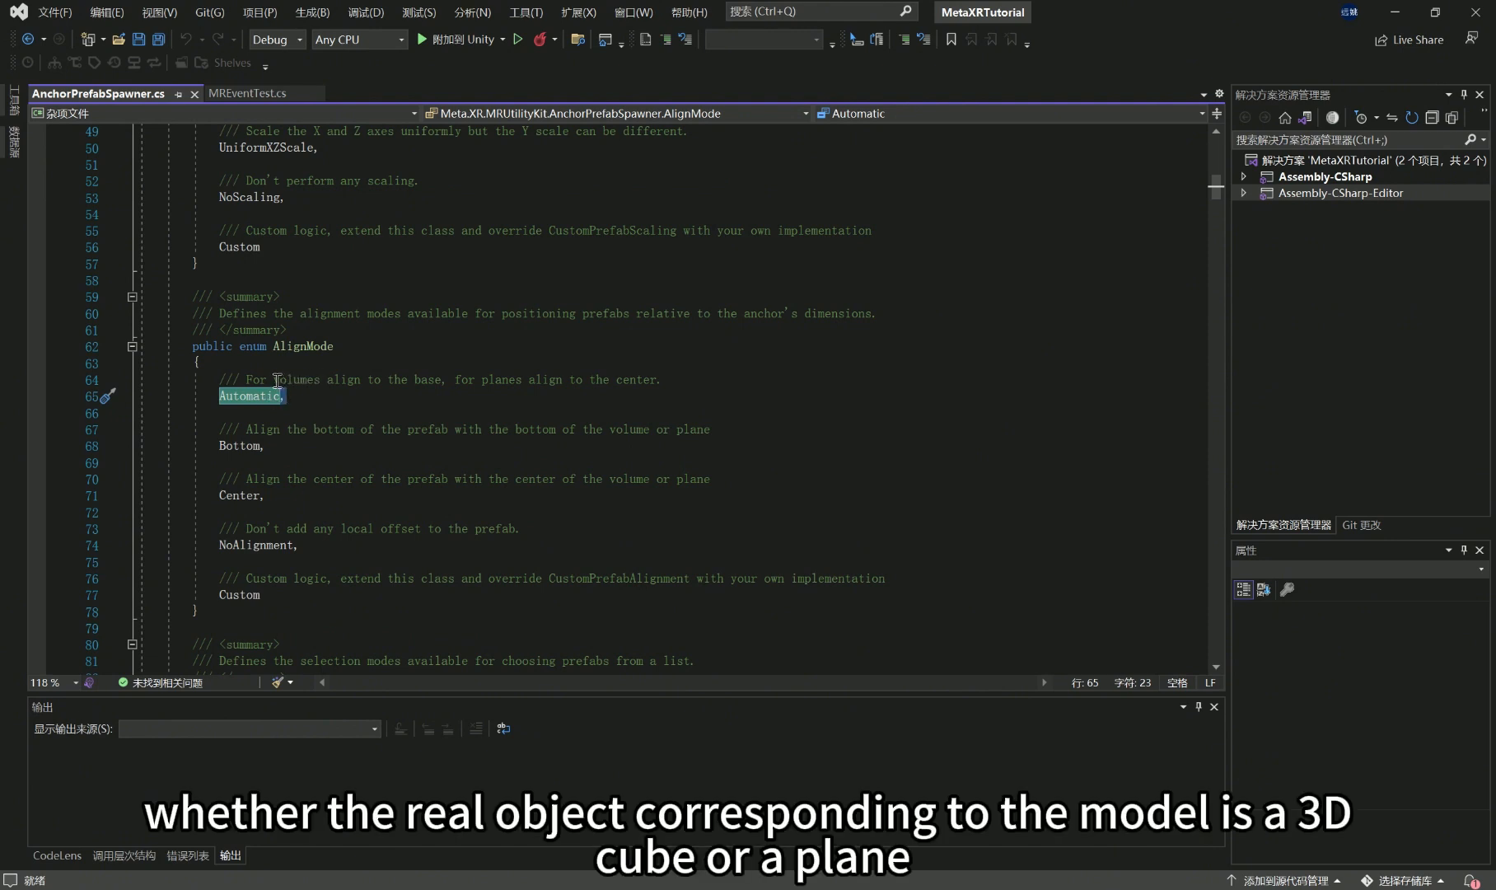
- Study the comment above Automatic, highlighting the words on aligning volumes to the base and planes to the center
left_click(276, 380)
left_click(486, 380)
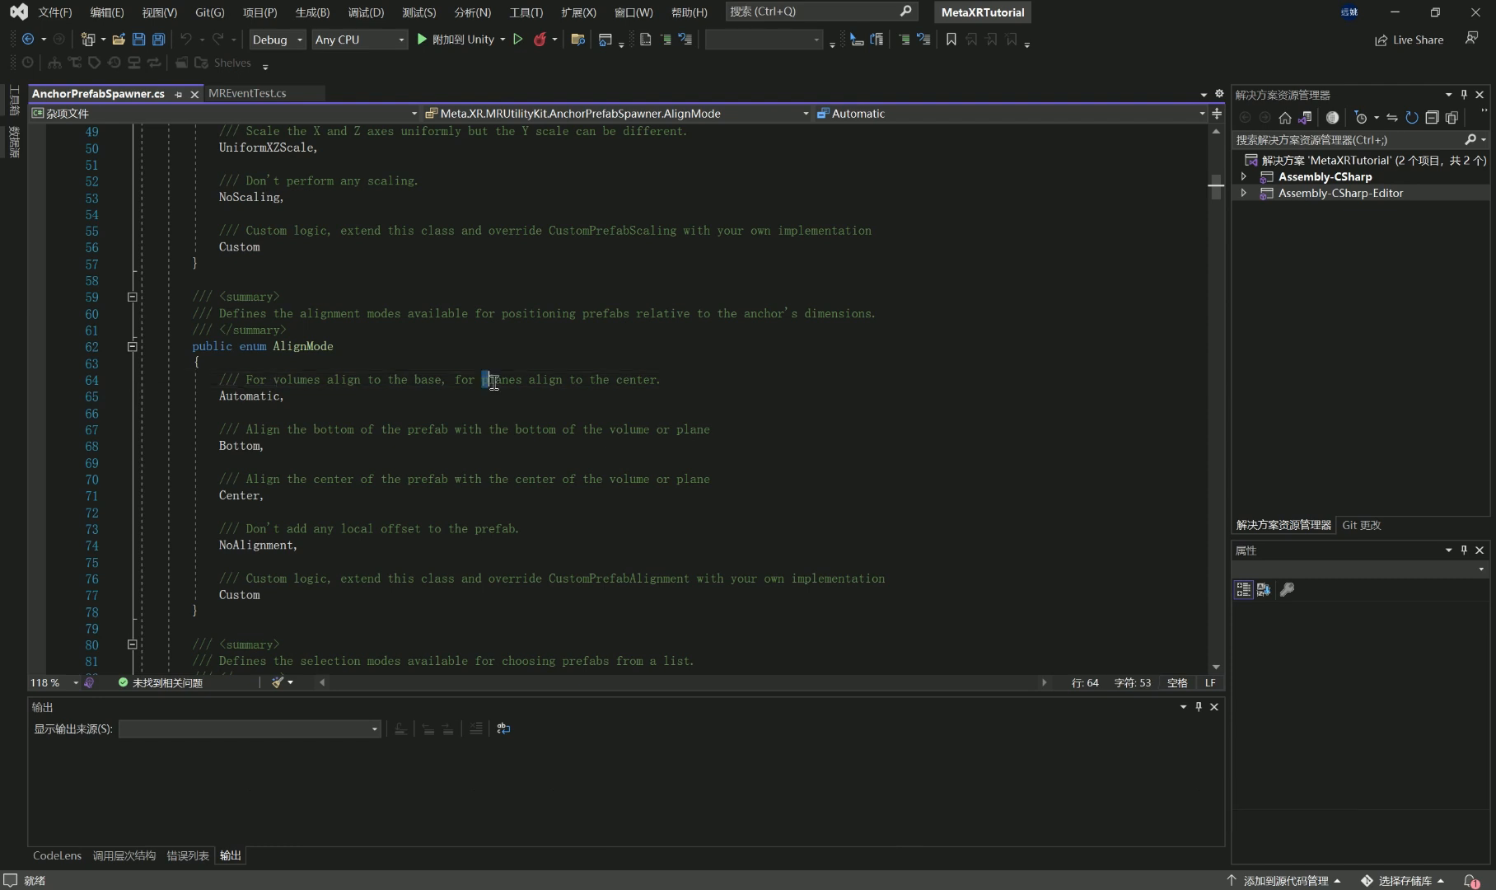
left_click_drag(492, 382, 520, 382)
left_click_drag(274, 381, 322, 382)
left_click_drag(415, 381, 522, 379)
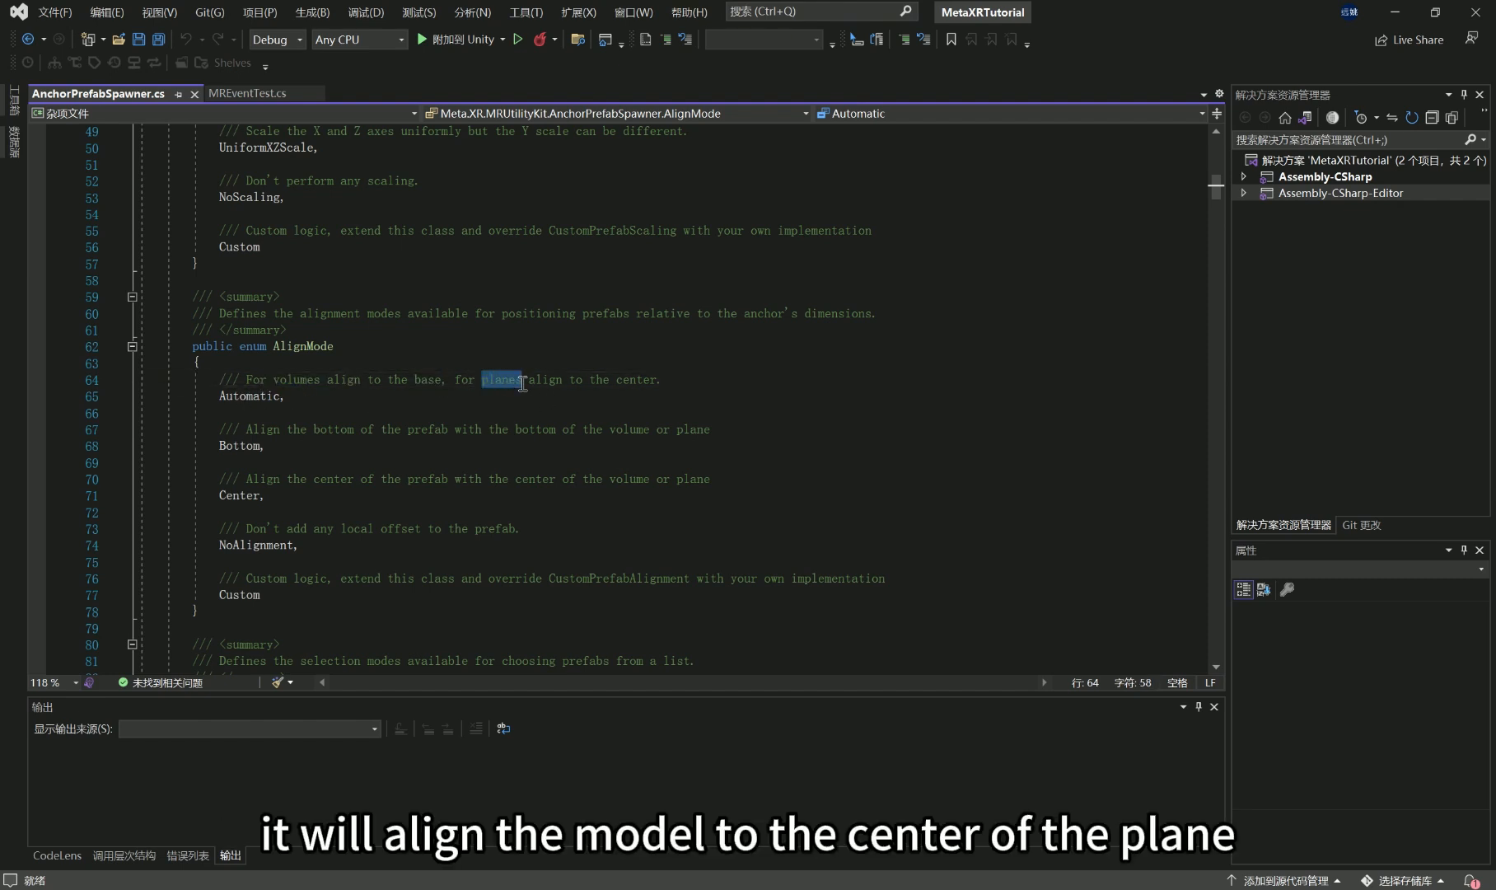
left_click_drag(616, 380, 654, 380)
left_click(295, 414)
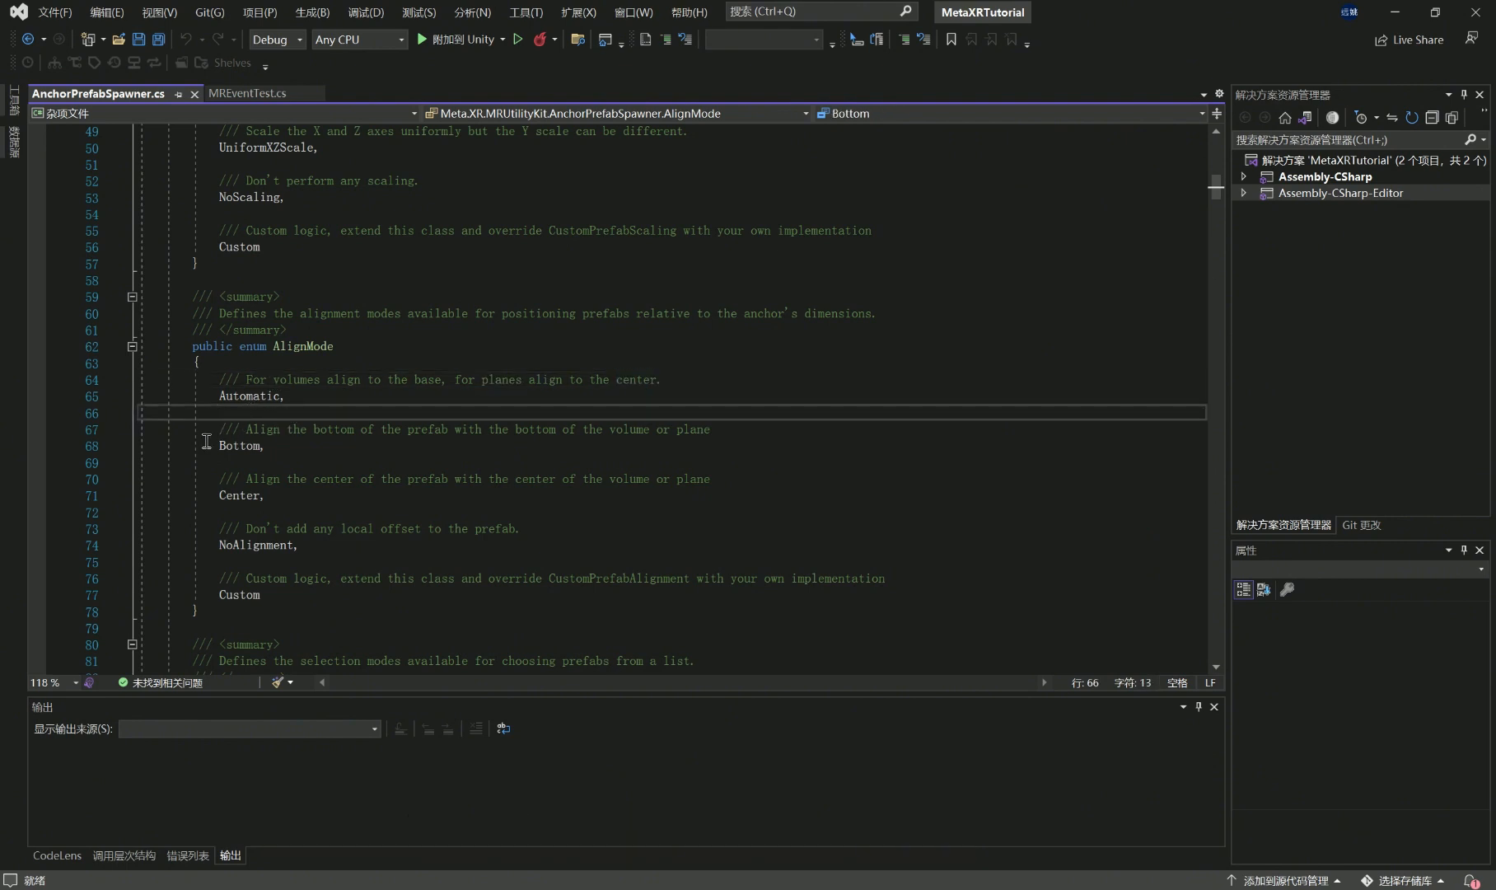
- Examine the Bottom and Center values of the AlignMode enum, including Center's comment on volumes and planes
left_click_drag(218, 445, 267, 444)
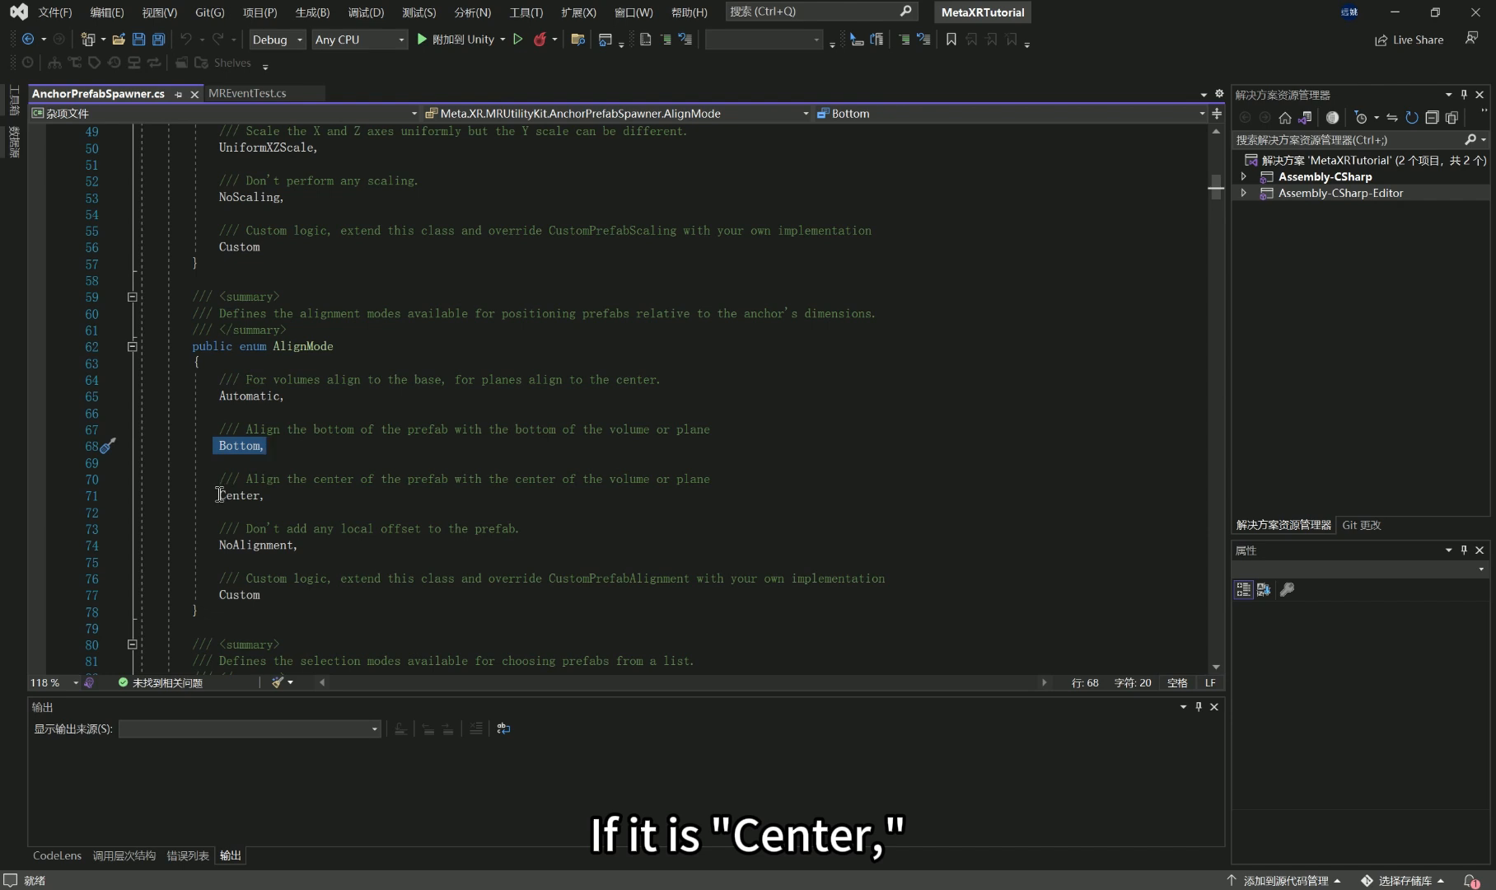
left_click_drag(219, 495, 266, 495)
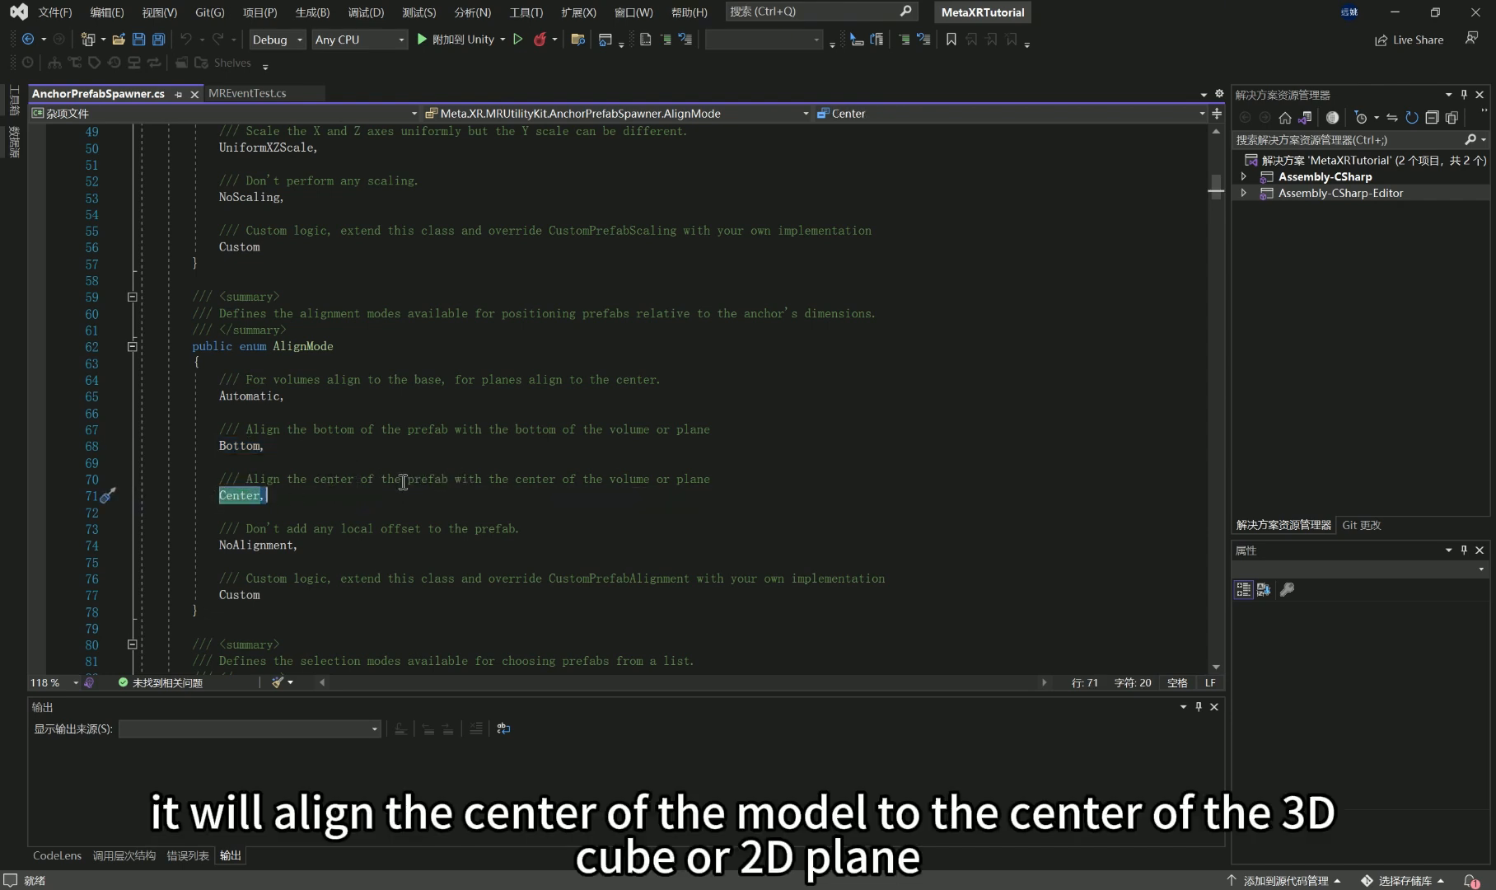
left_click_drag(610, 479, 655, 477)
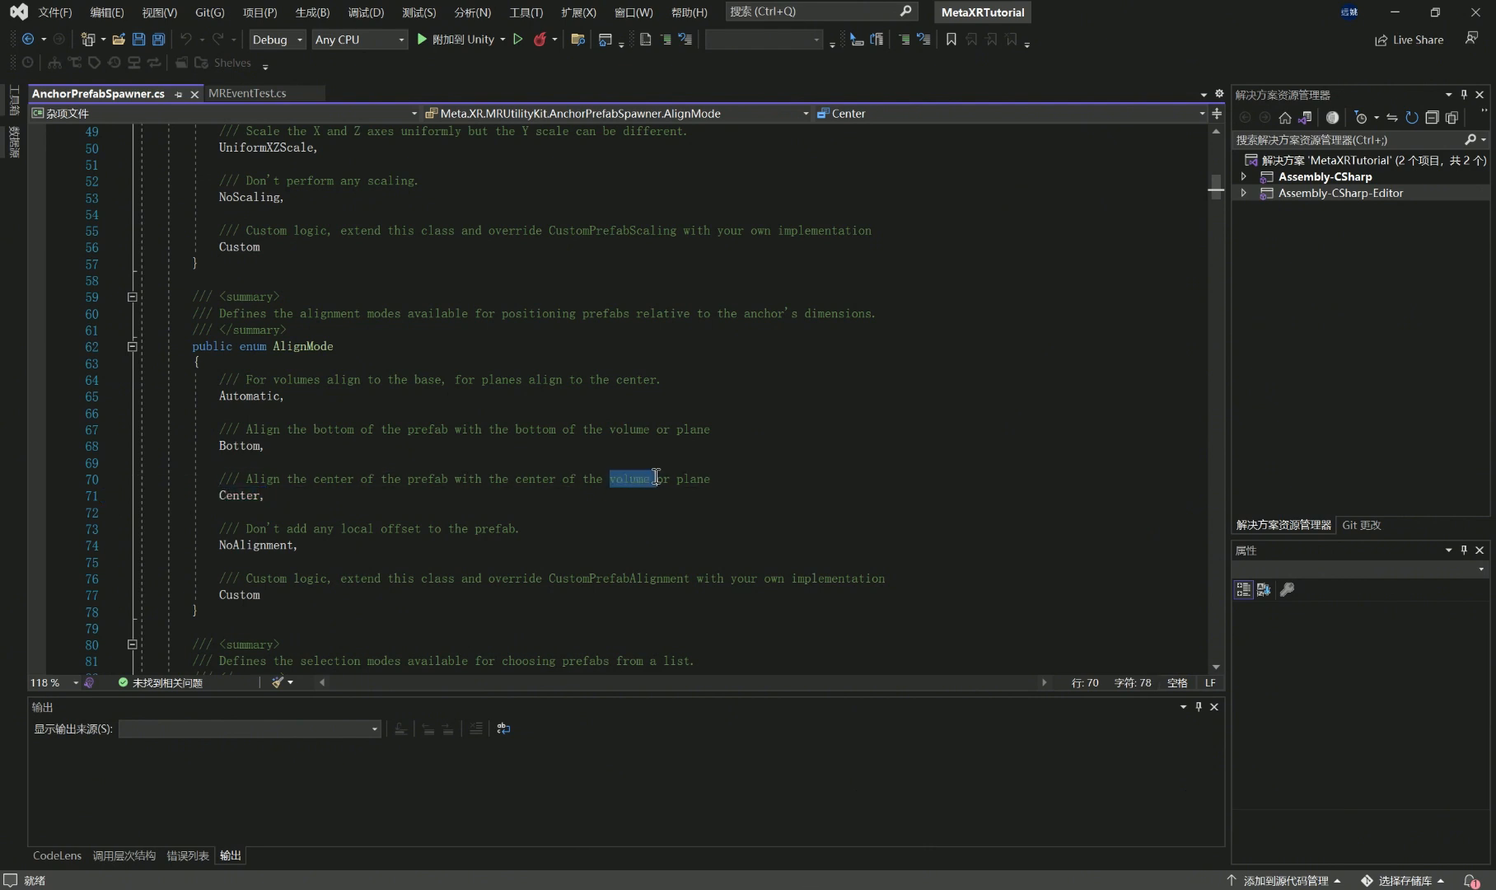
left_click(449, 478)
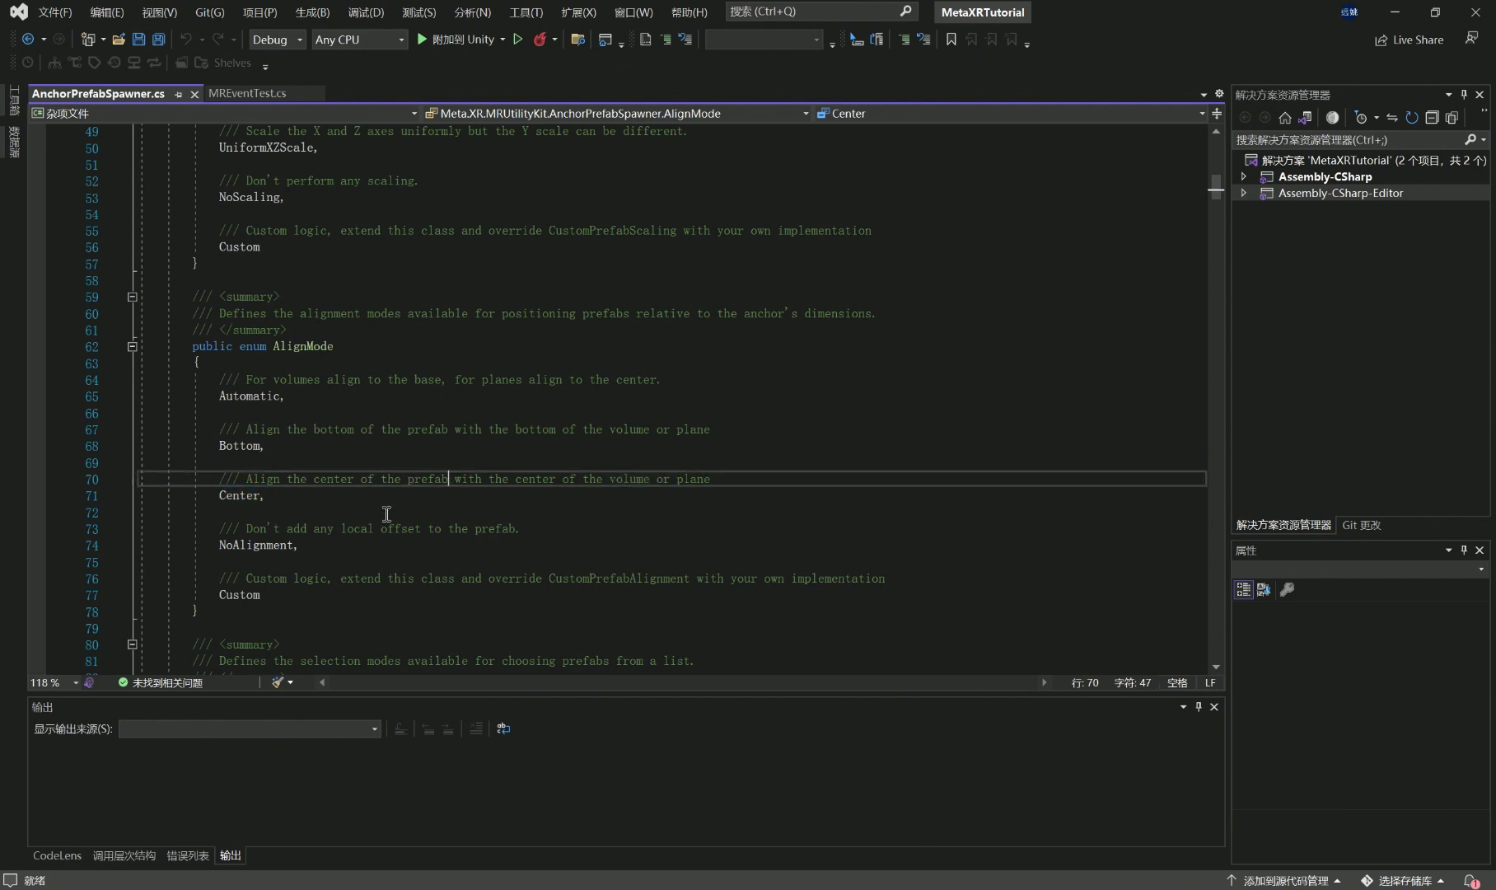
- Examine the NoAlignment and Custom values of AlignMode, highlighting the CustomPrefabAlignment method to override
left_click_drag(219, 544, 298, 545)
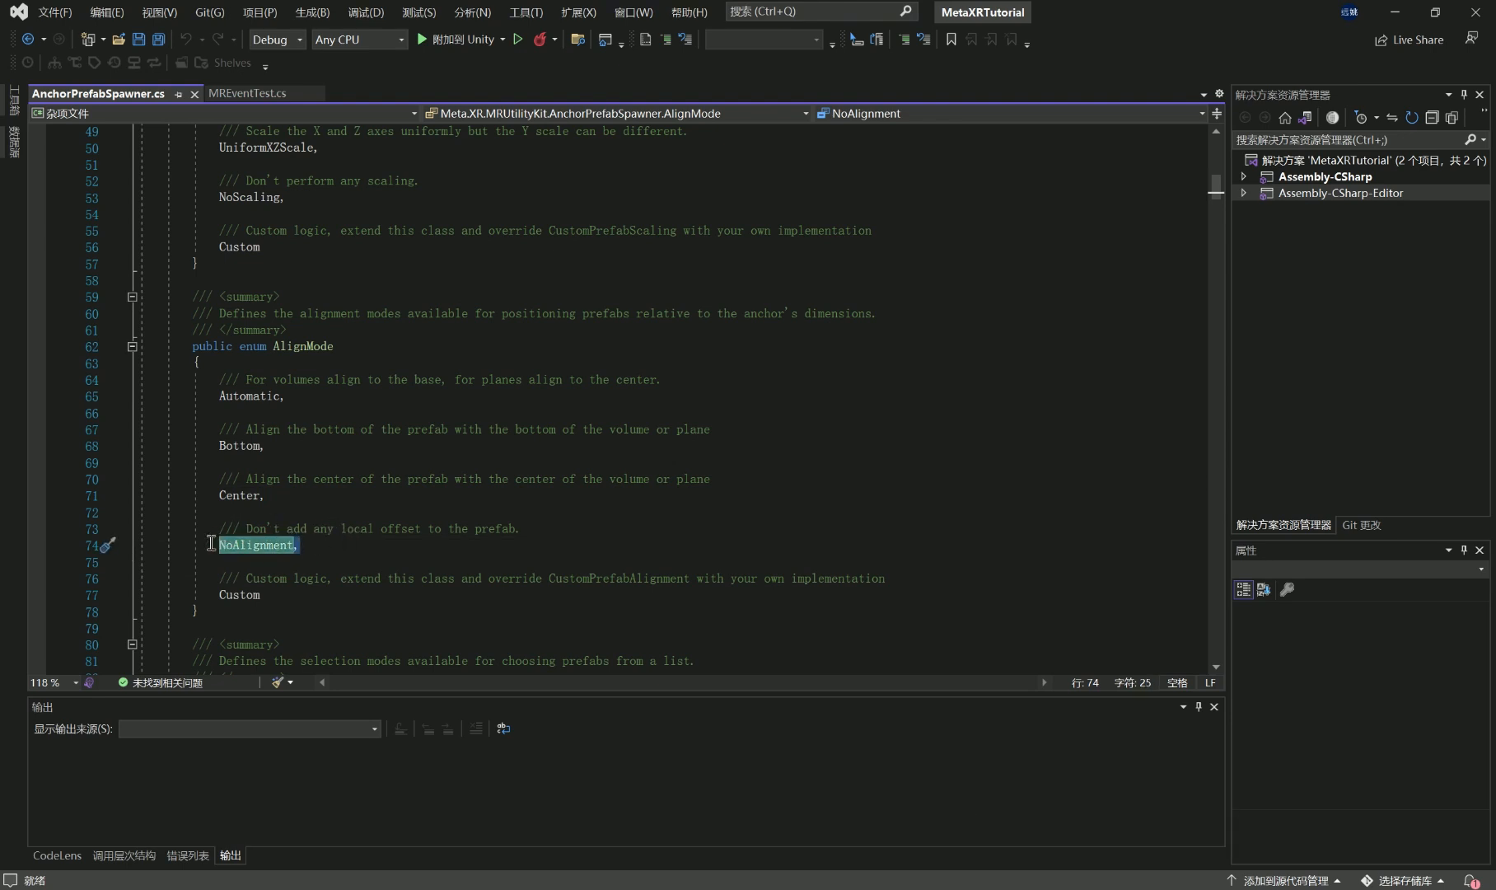
left_click(474, 549)
scroll(440, 565, "down", 1)
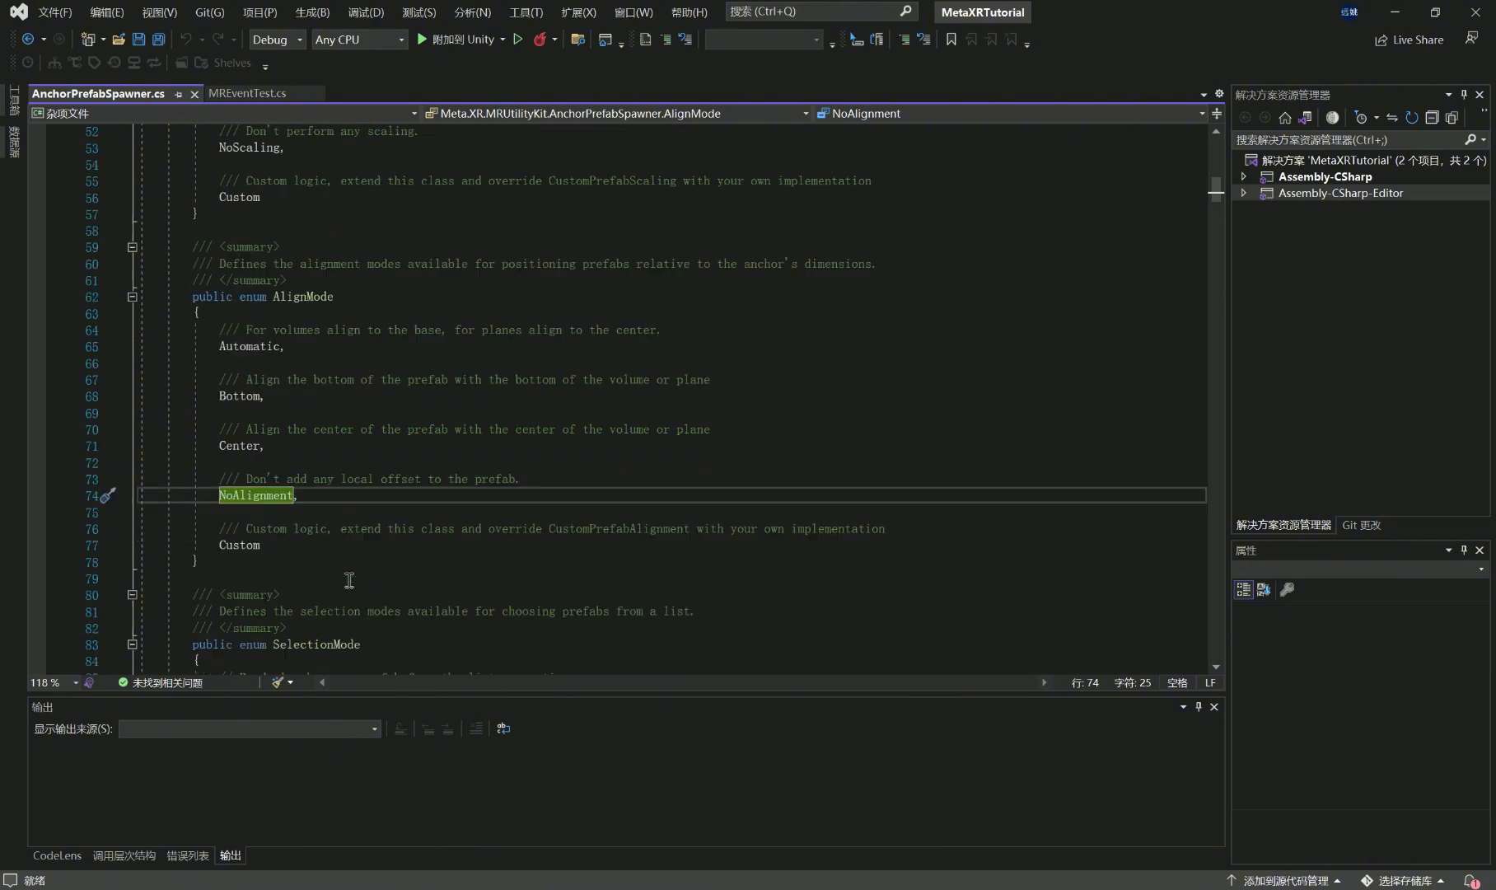
double_click(223, 545)
scroll(306, 408, "up", 1)
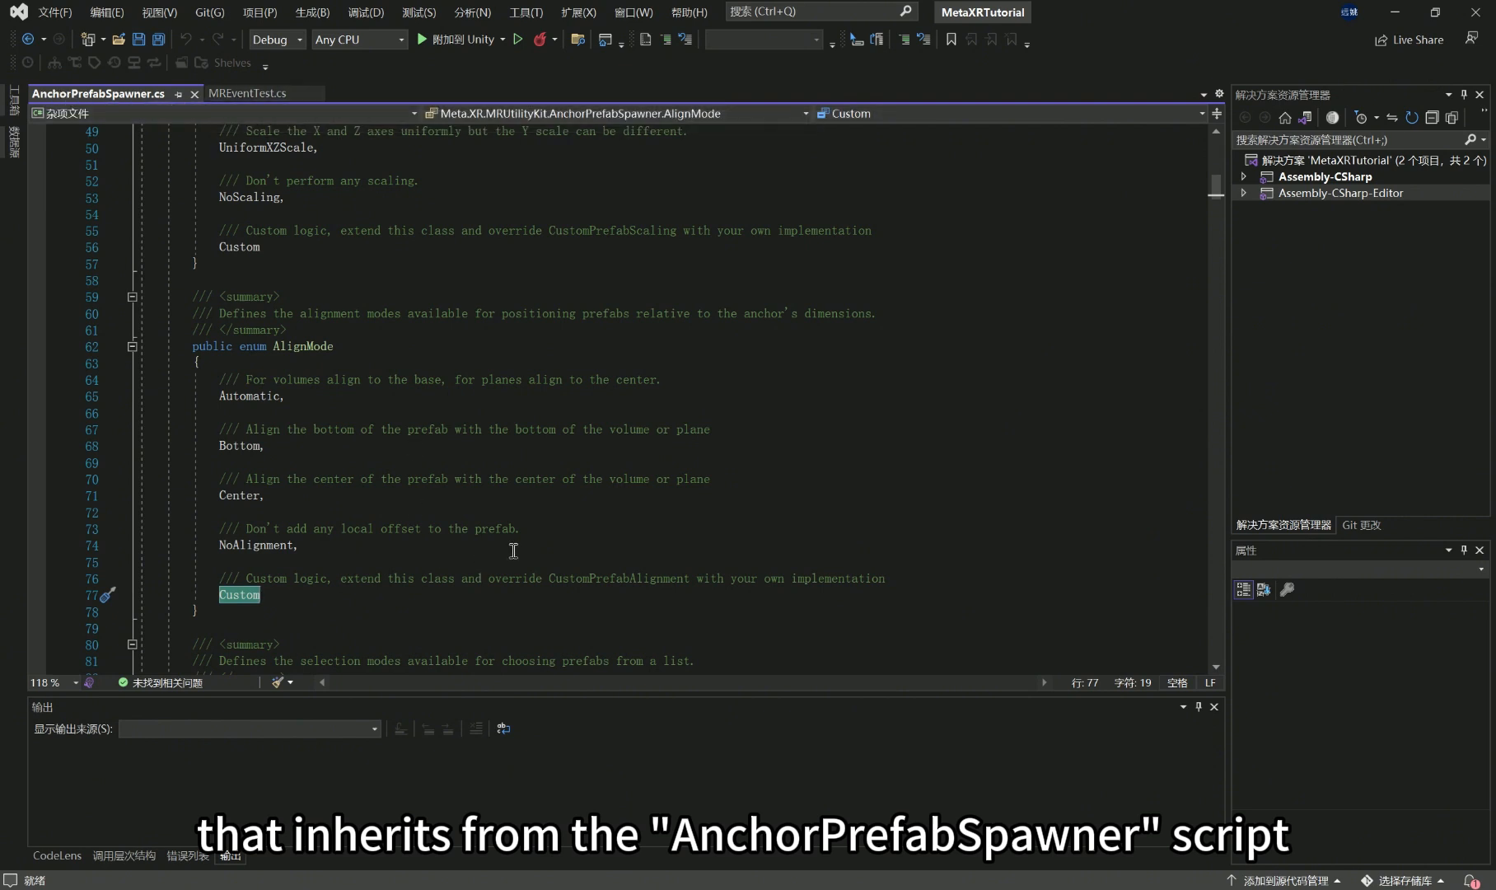
left_click_drag(549, 578, 693, 584)
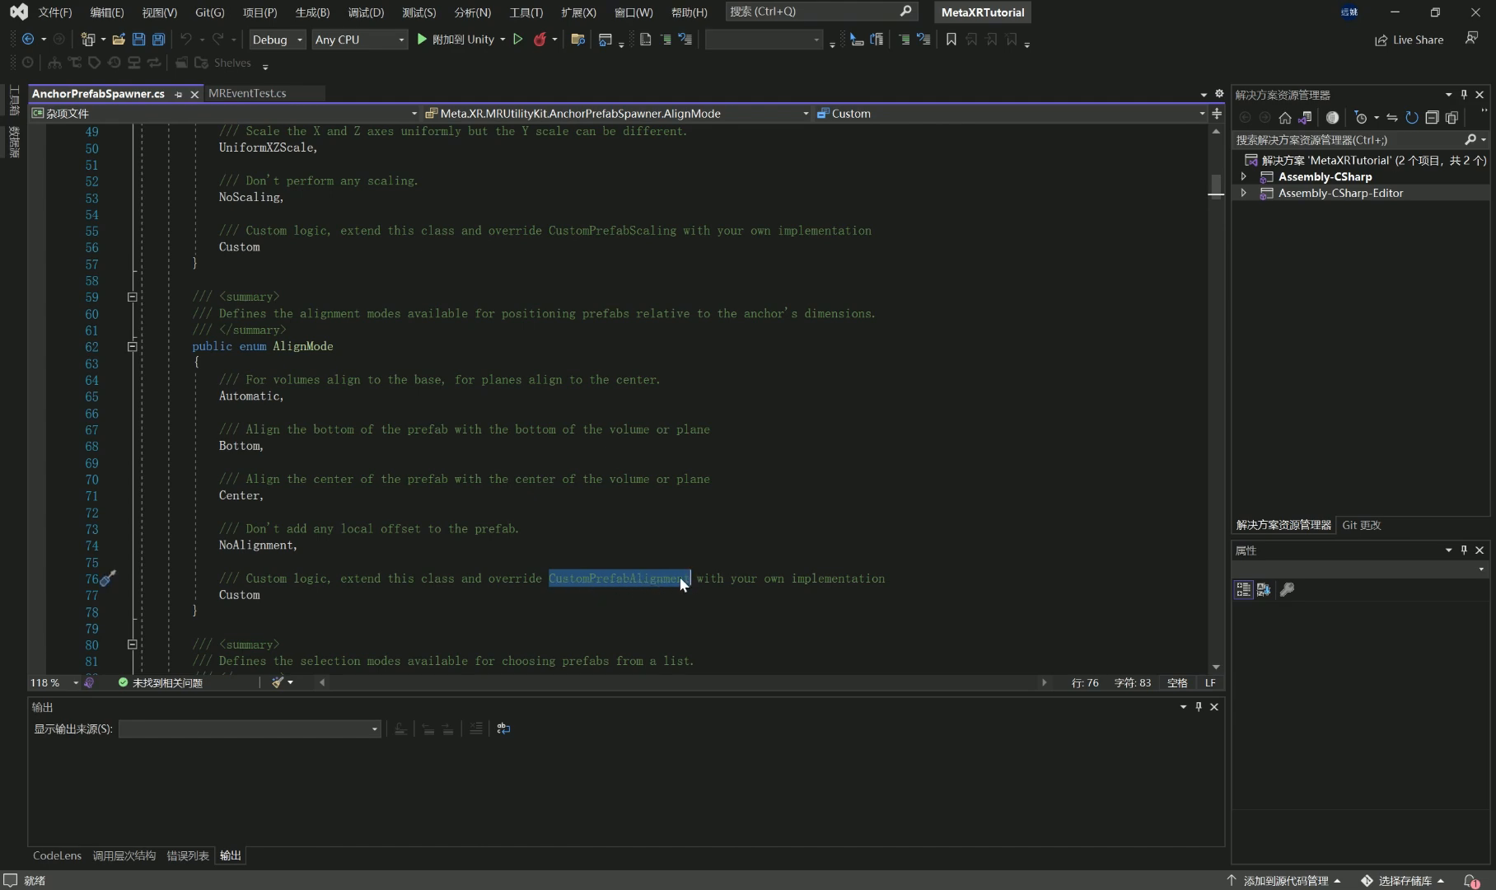
- Switch to Unity and review the Alignment and Scaling options of the WALL entry on the AnchorPrefabSpawner
scroll(775, 535, "down", 2)
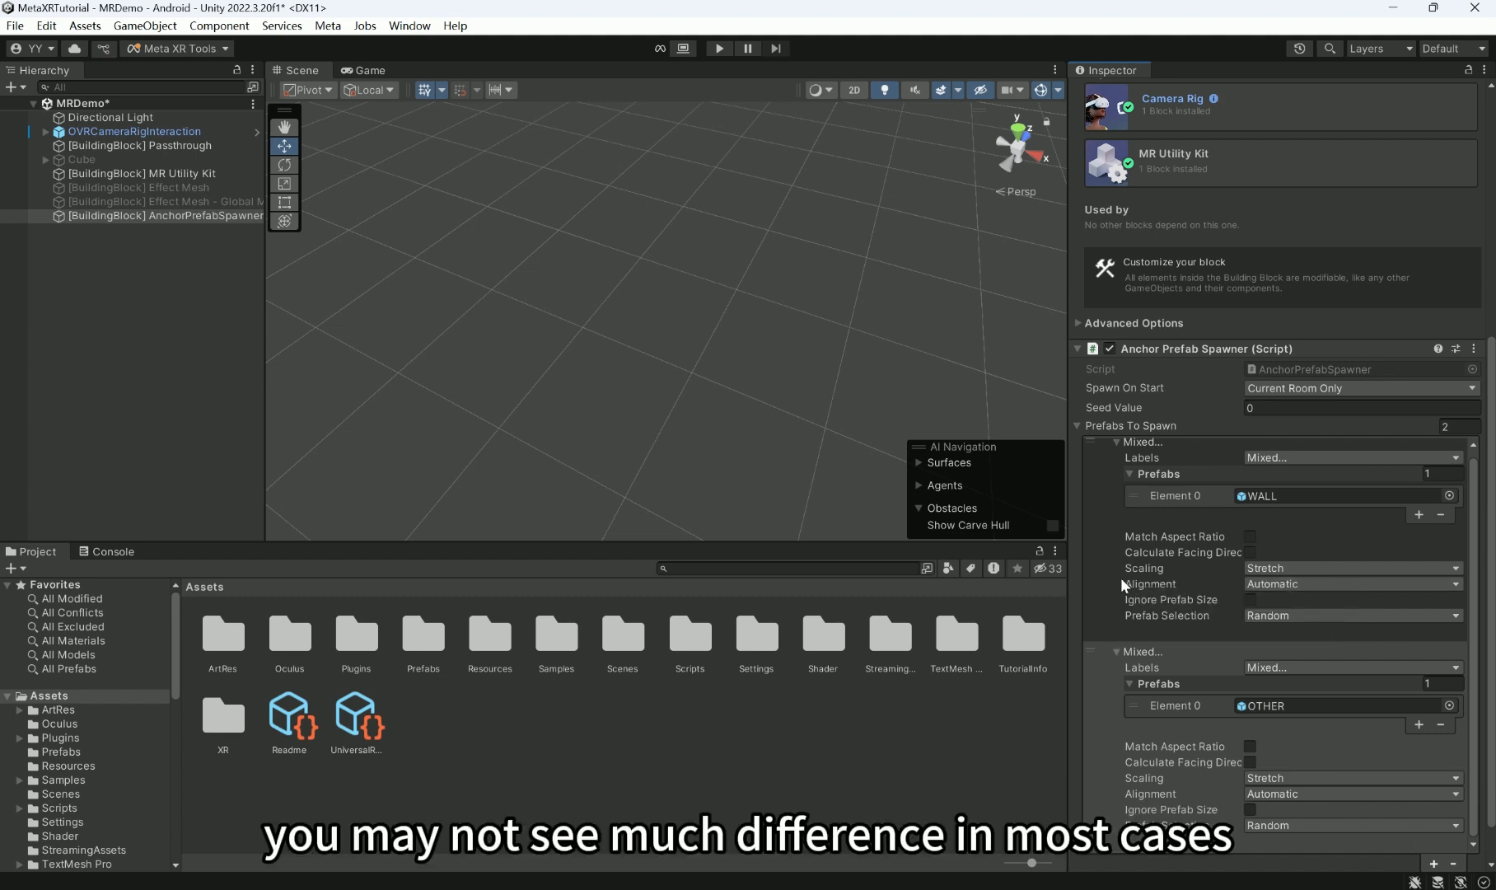
left_click(1315, 584)
left_click(1321, 570)
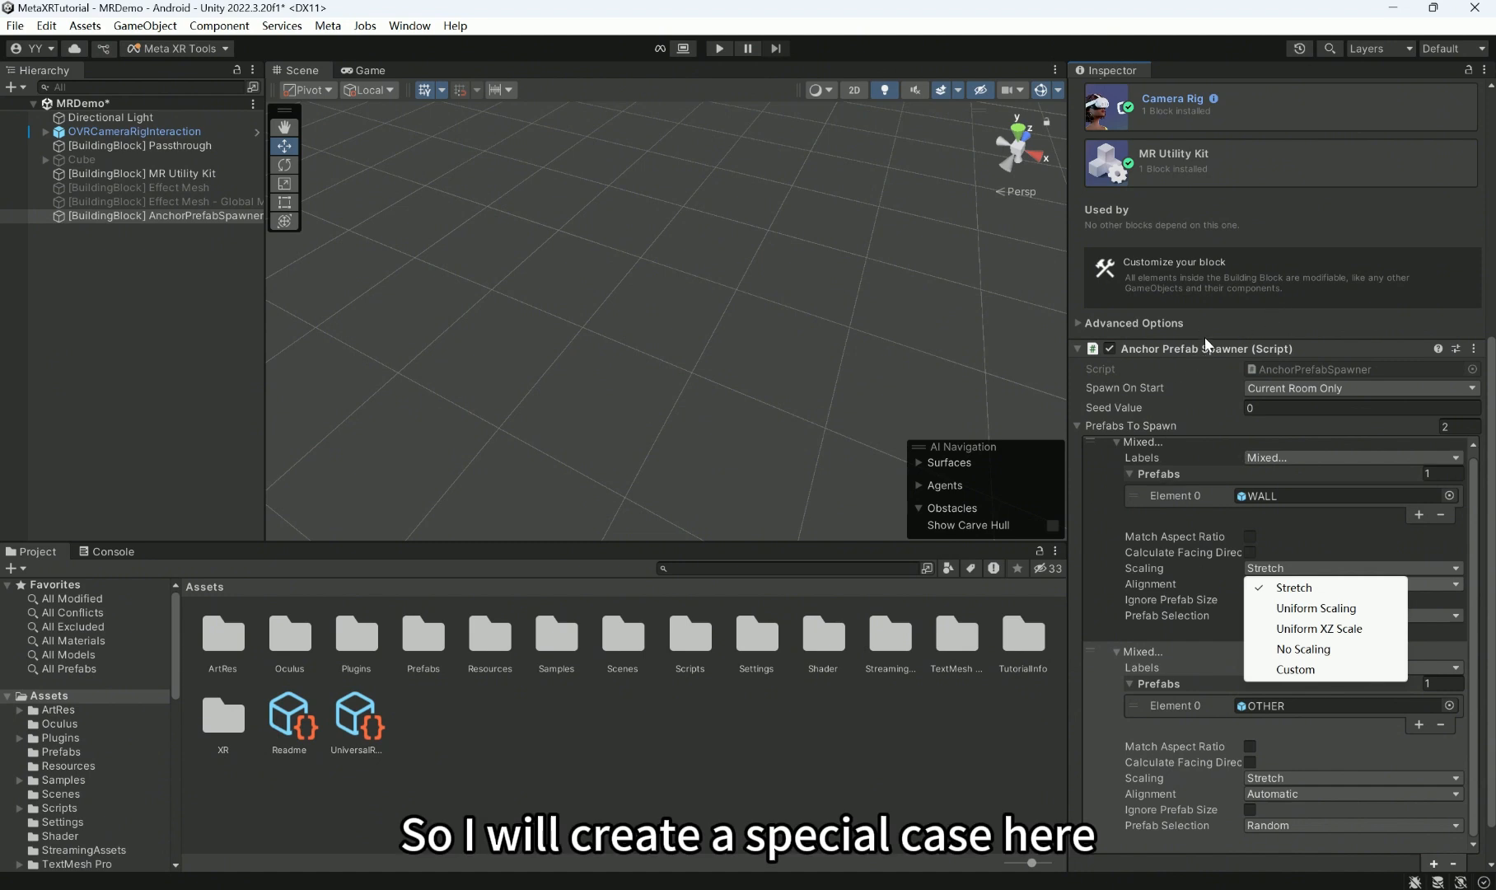
left_click(1267, 867)
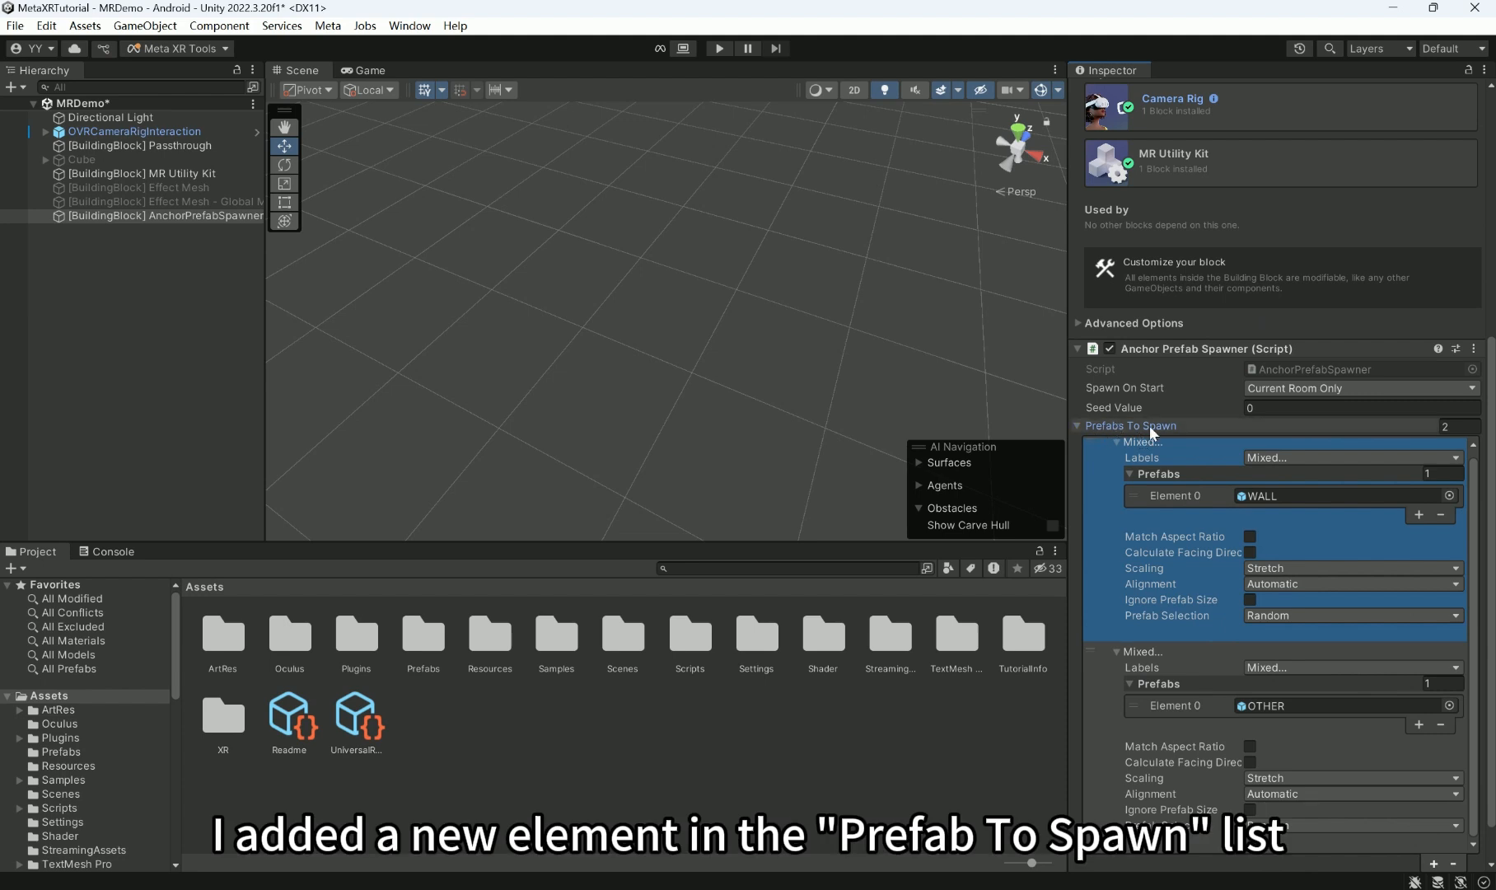
- Add a third element to Prefabs To Spawn and set its Labels to WINDOW_FRAME only
scroll(1411, 766, "down", 1)
left_click(1434, 815)
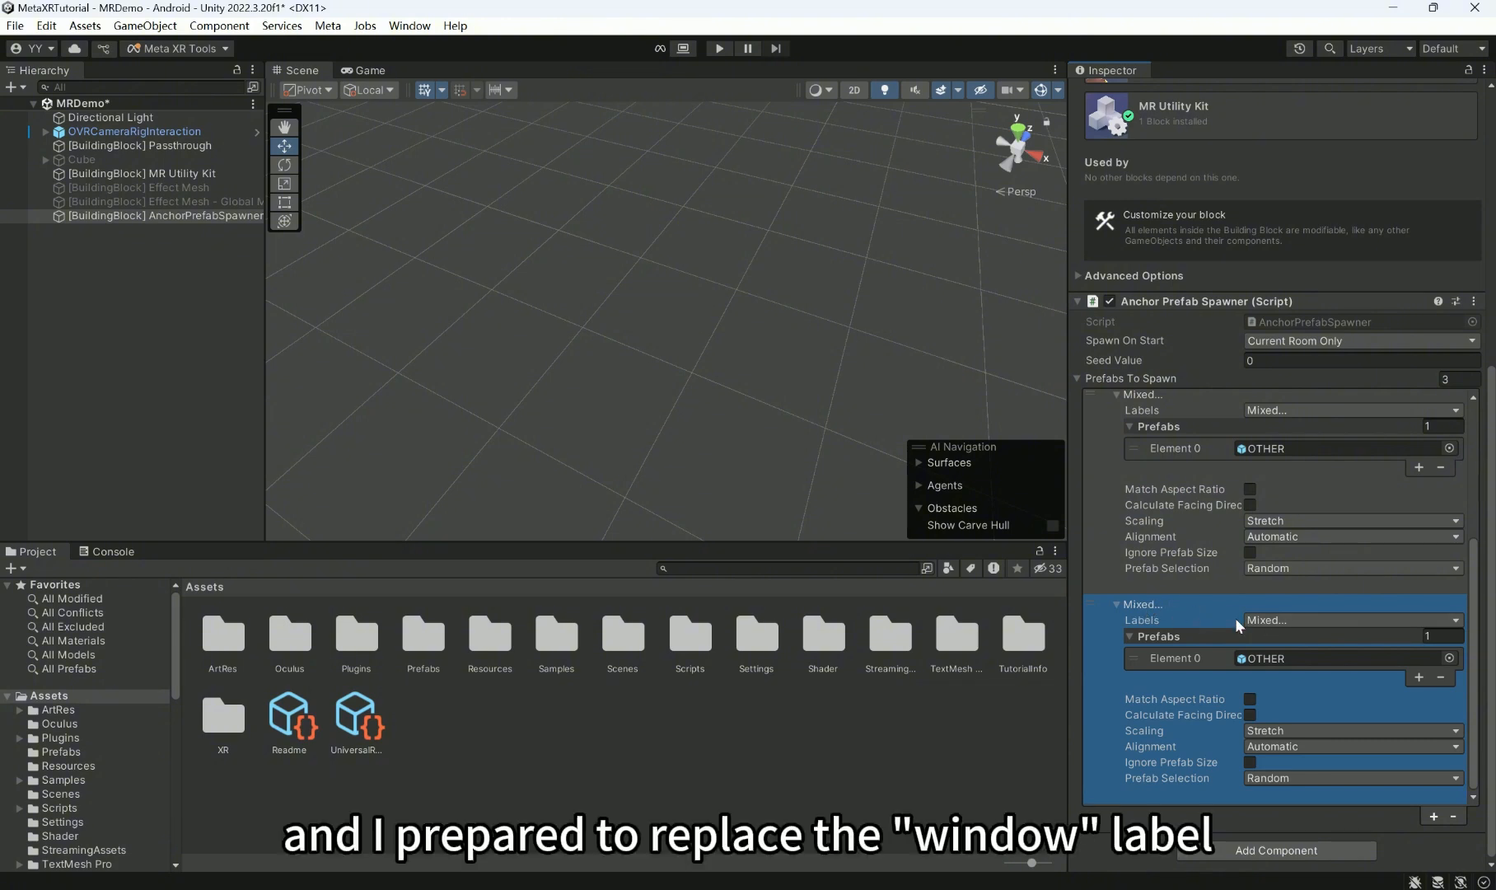
left_click(1269, 619)
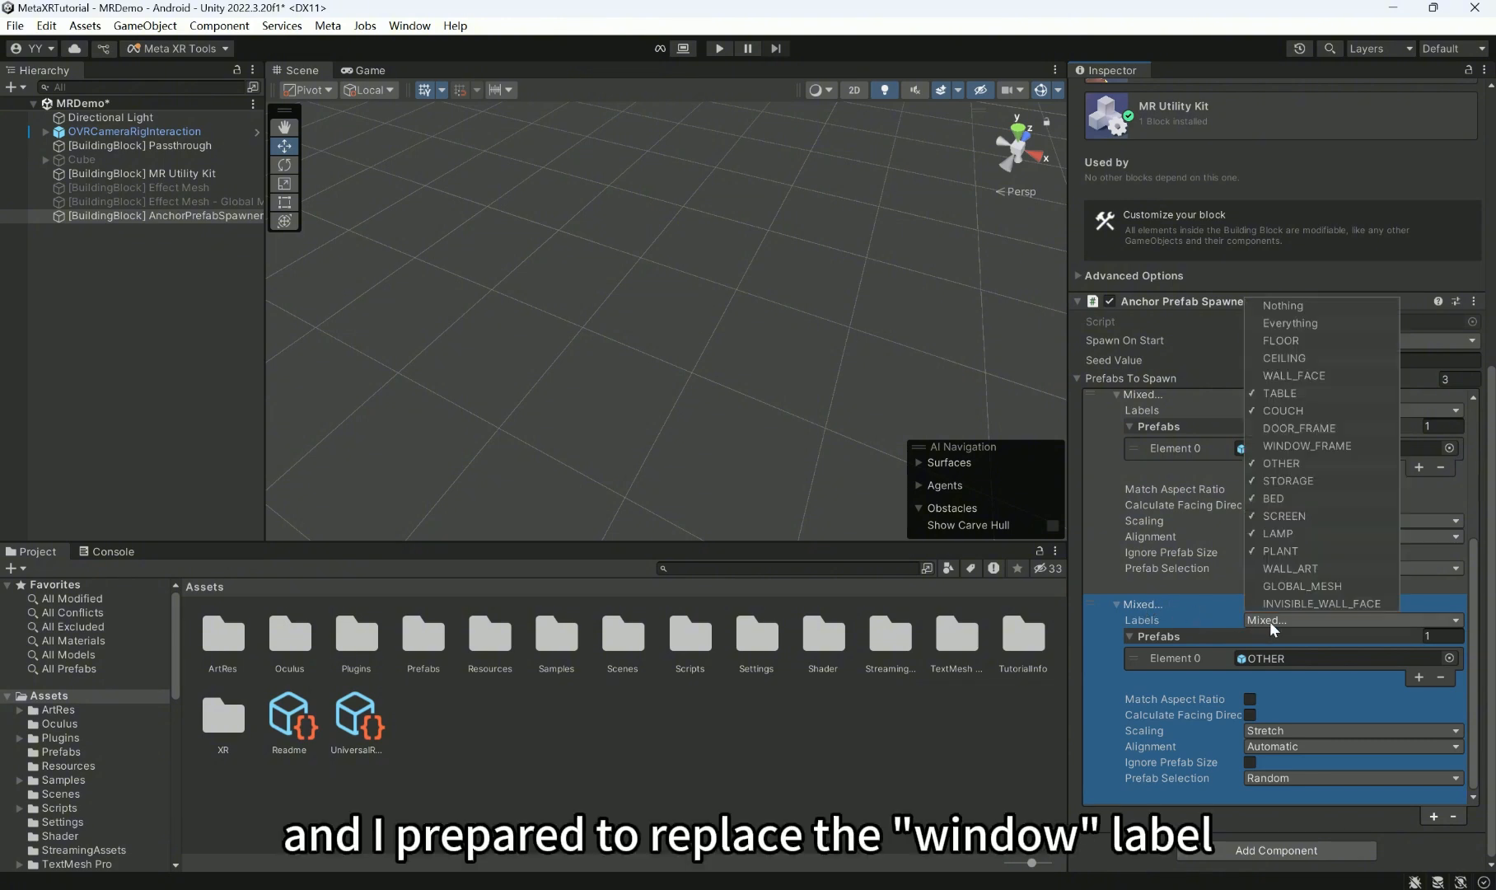
left_click(1286, 306)
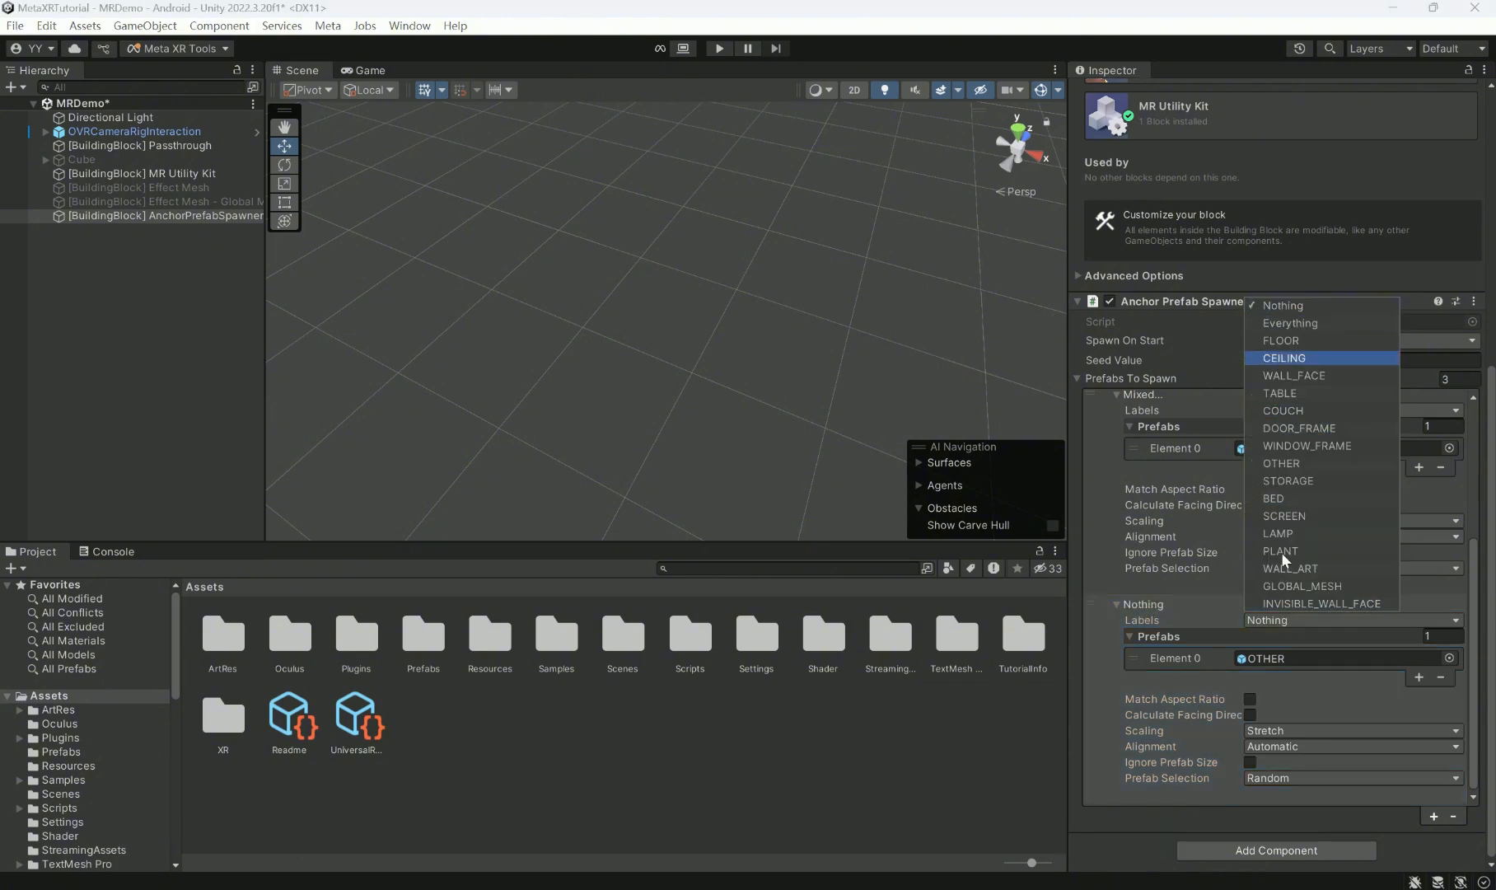
left_click(1300, 445)
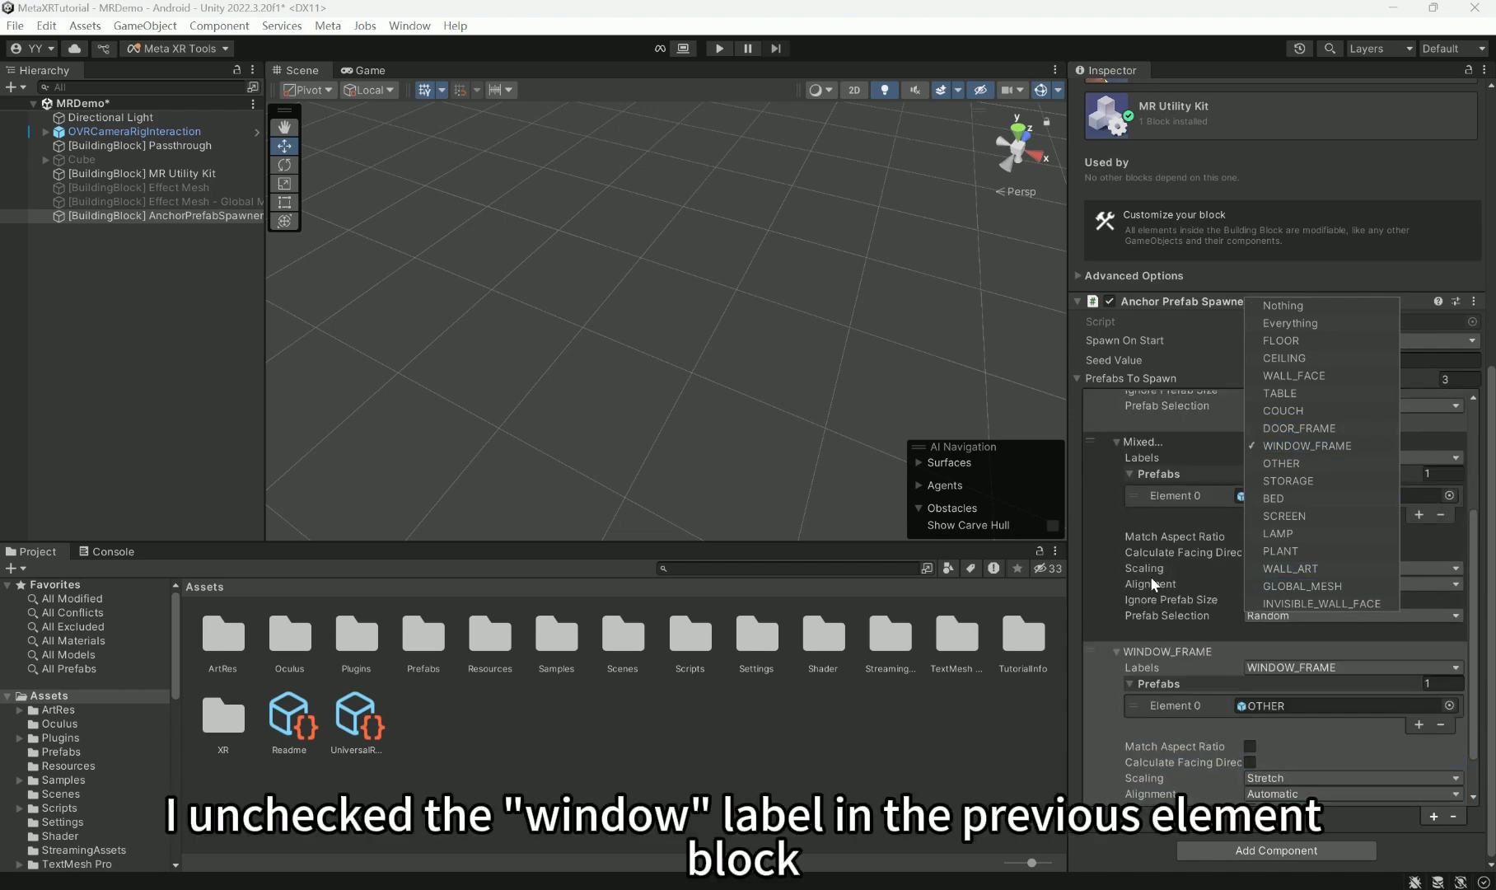
- Remove the WINDOW_FRAME label from the WALL entry and go back to the new WINDOW_FRAME entry
scroll(1150, 576, "up", 1)
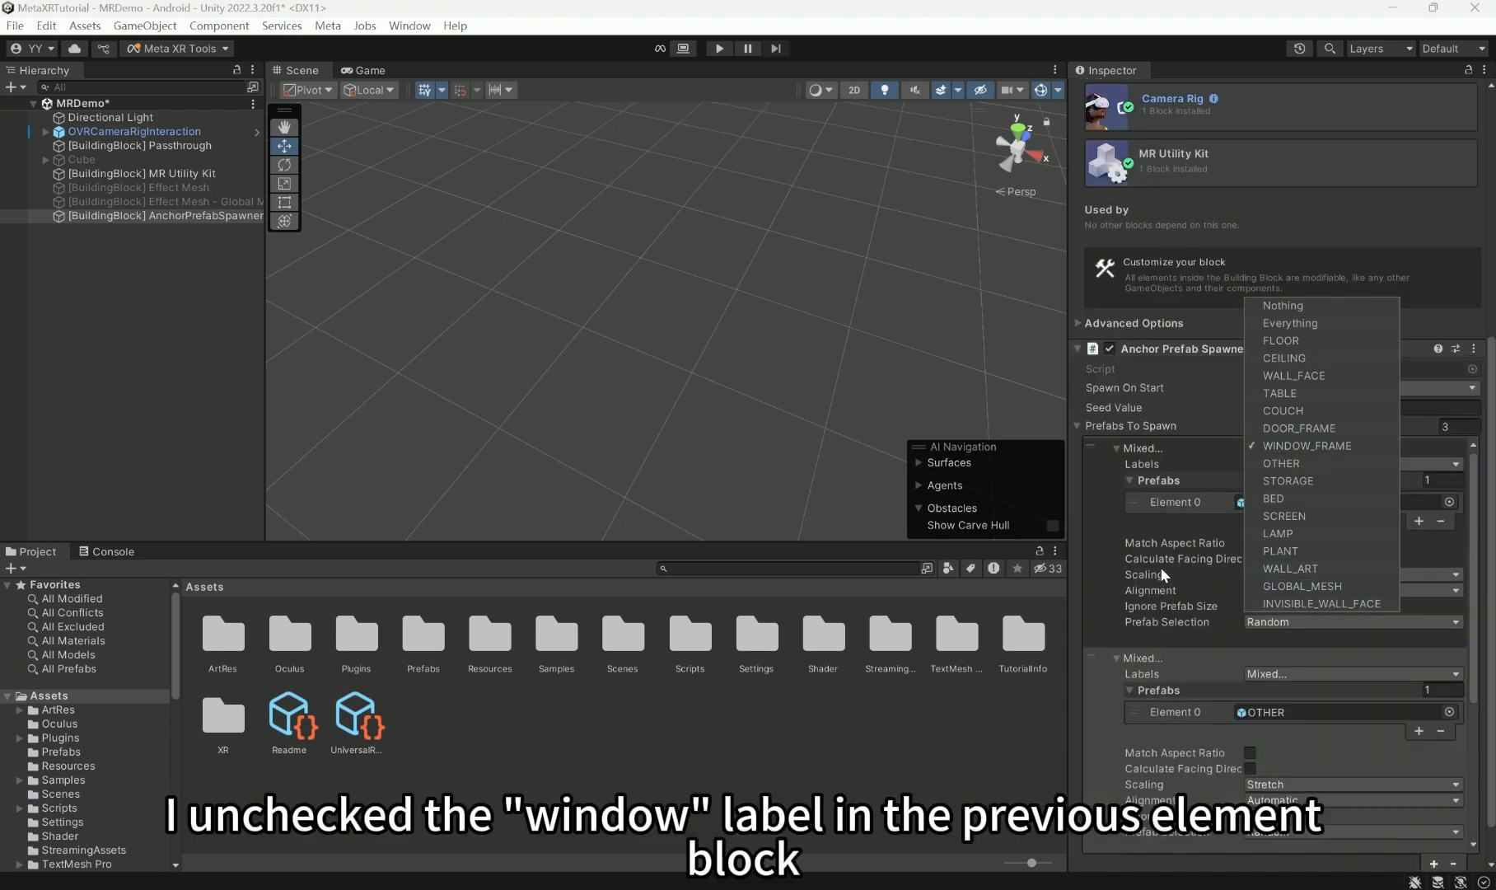
left_click(1142, 467)
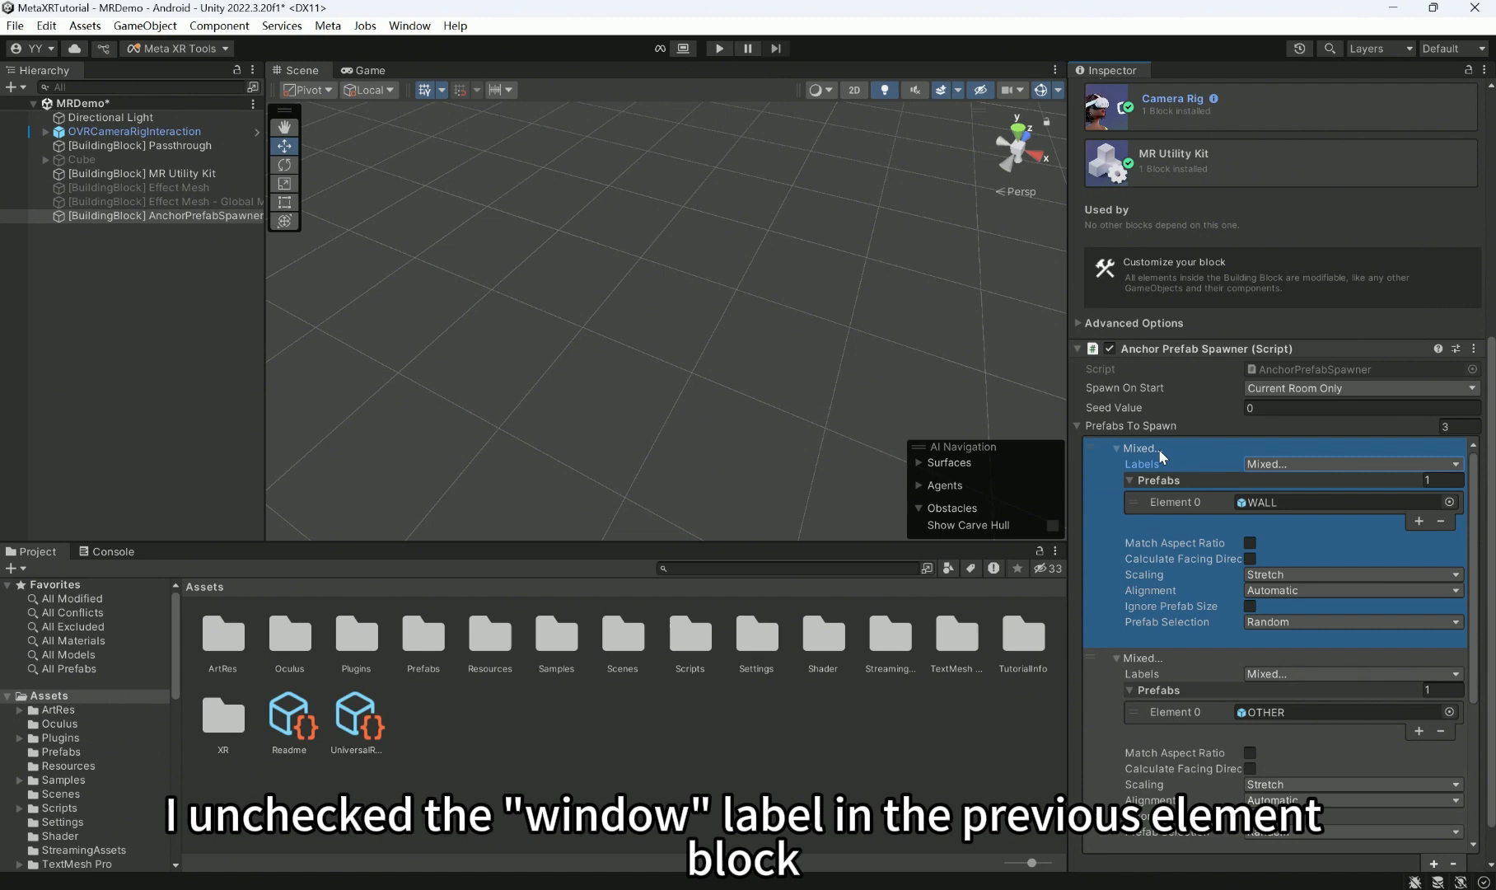
left_click(1294, 465)
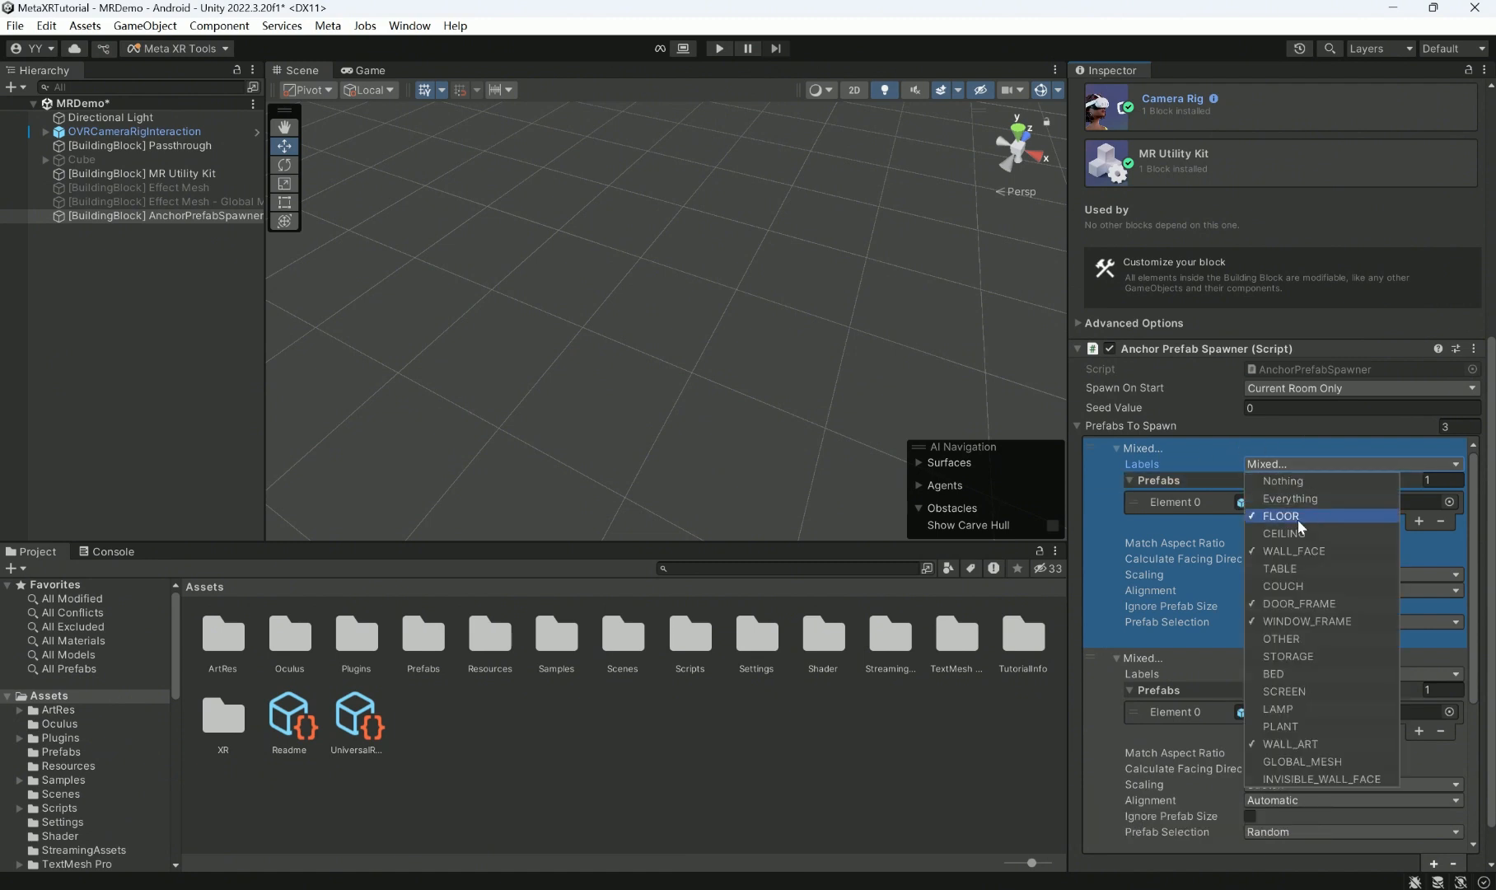
left_click(1294, 618)
scroll(1199, 552, "down", 6)
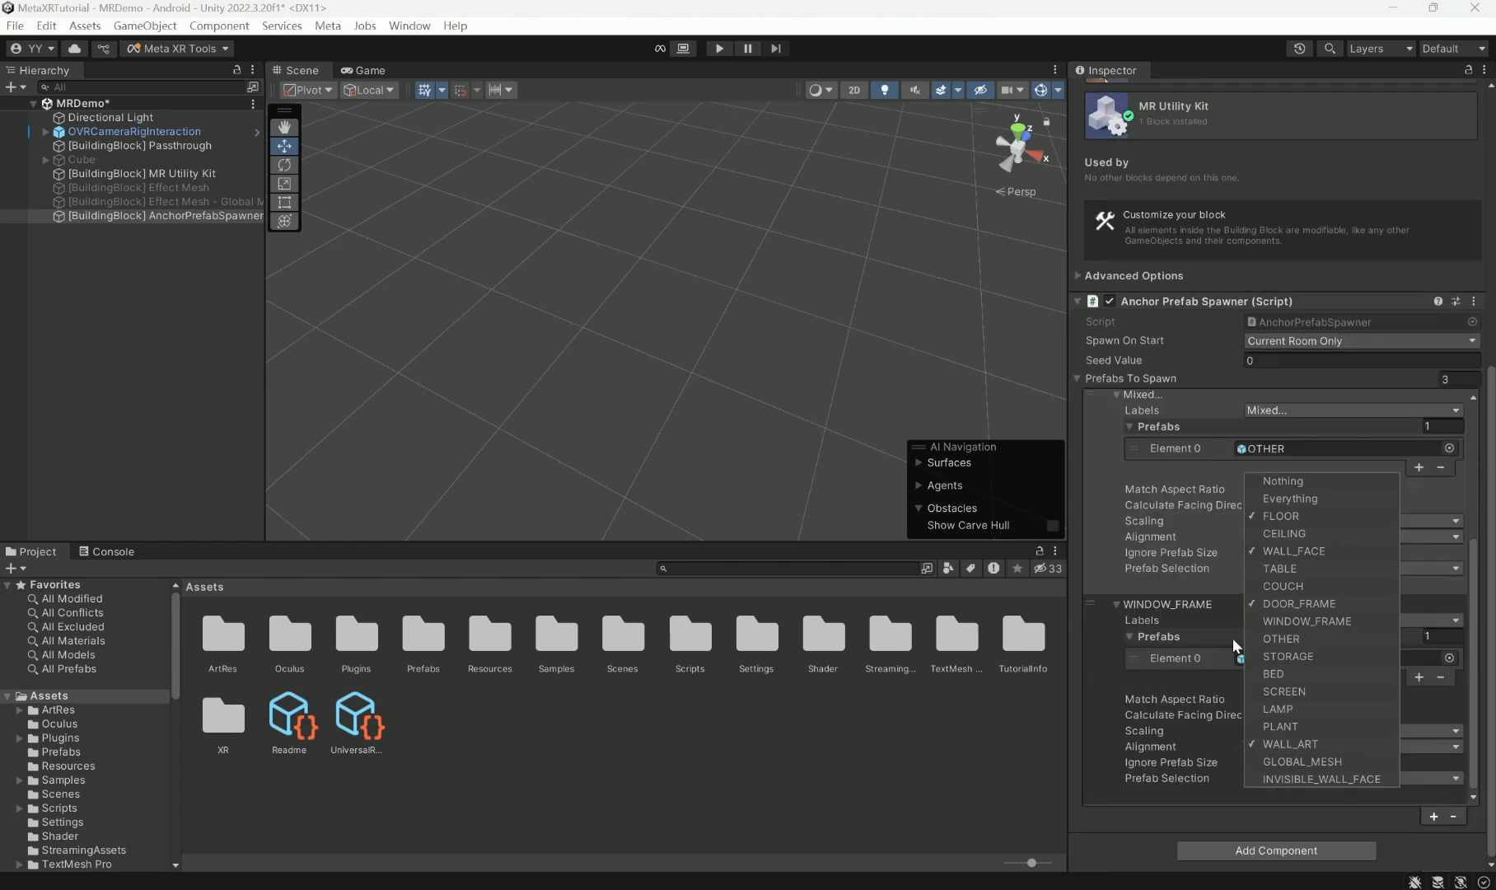
left_click(1159, 813)
left_click_drag(1165, 604, 1130, 787)
scroll(1251, 683, "down", 4)
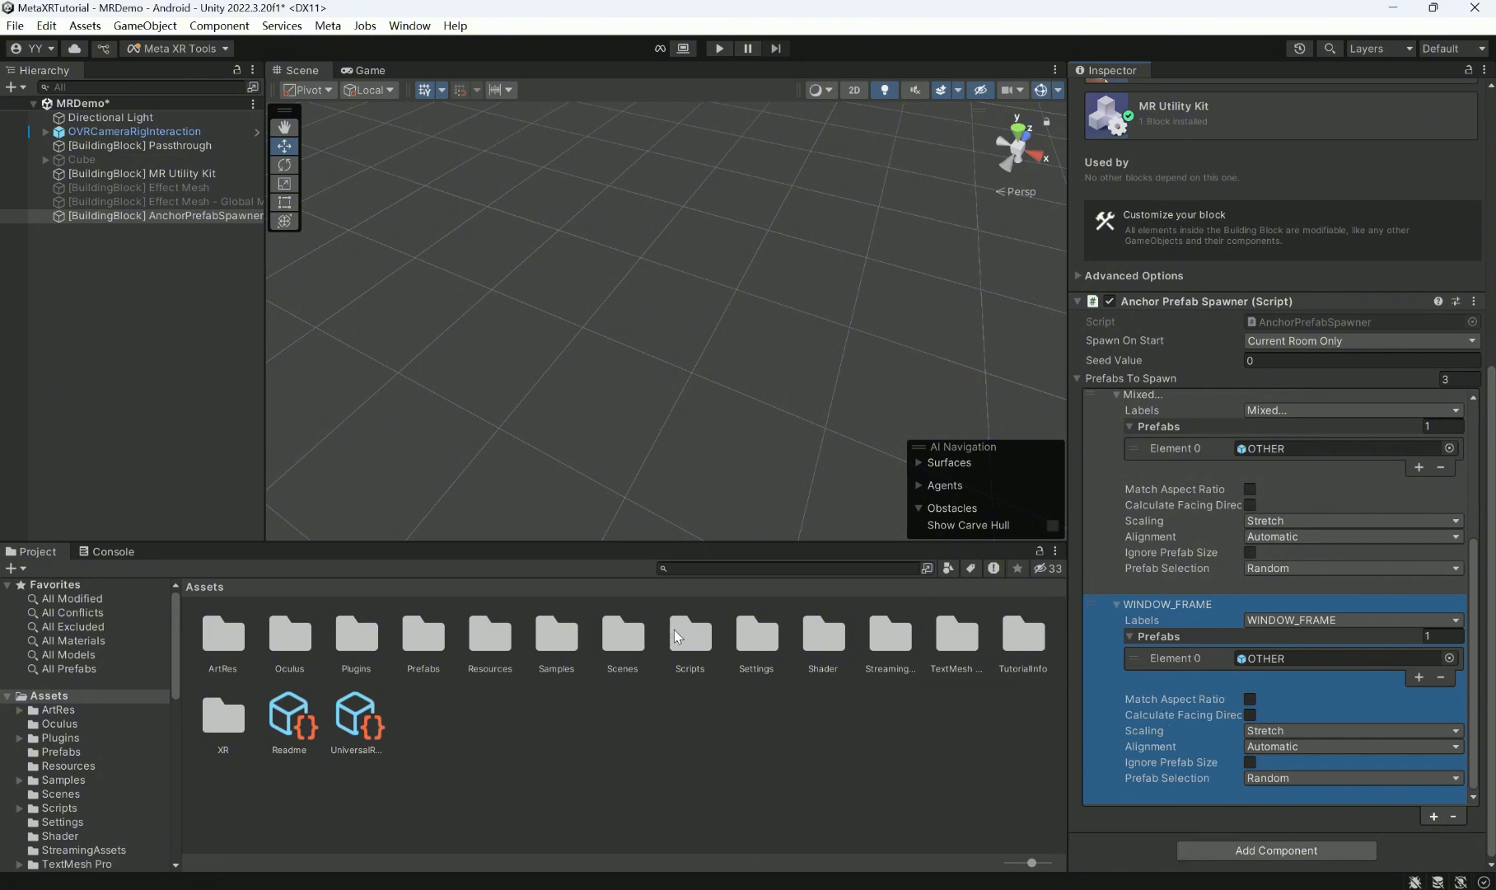
- Open the Cube-Up prefab from the Prefabs folder, compare its root pivot with the child Cube, and return to the scene
double_click(420, 643)
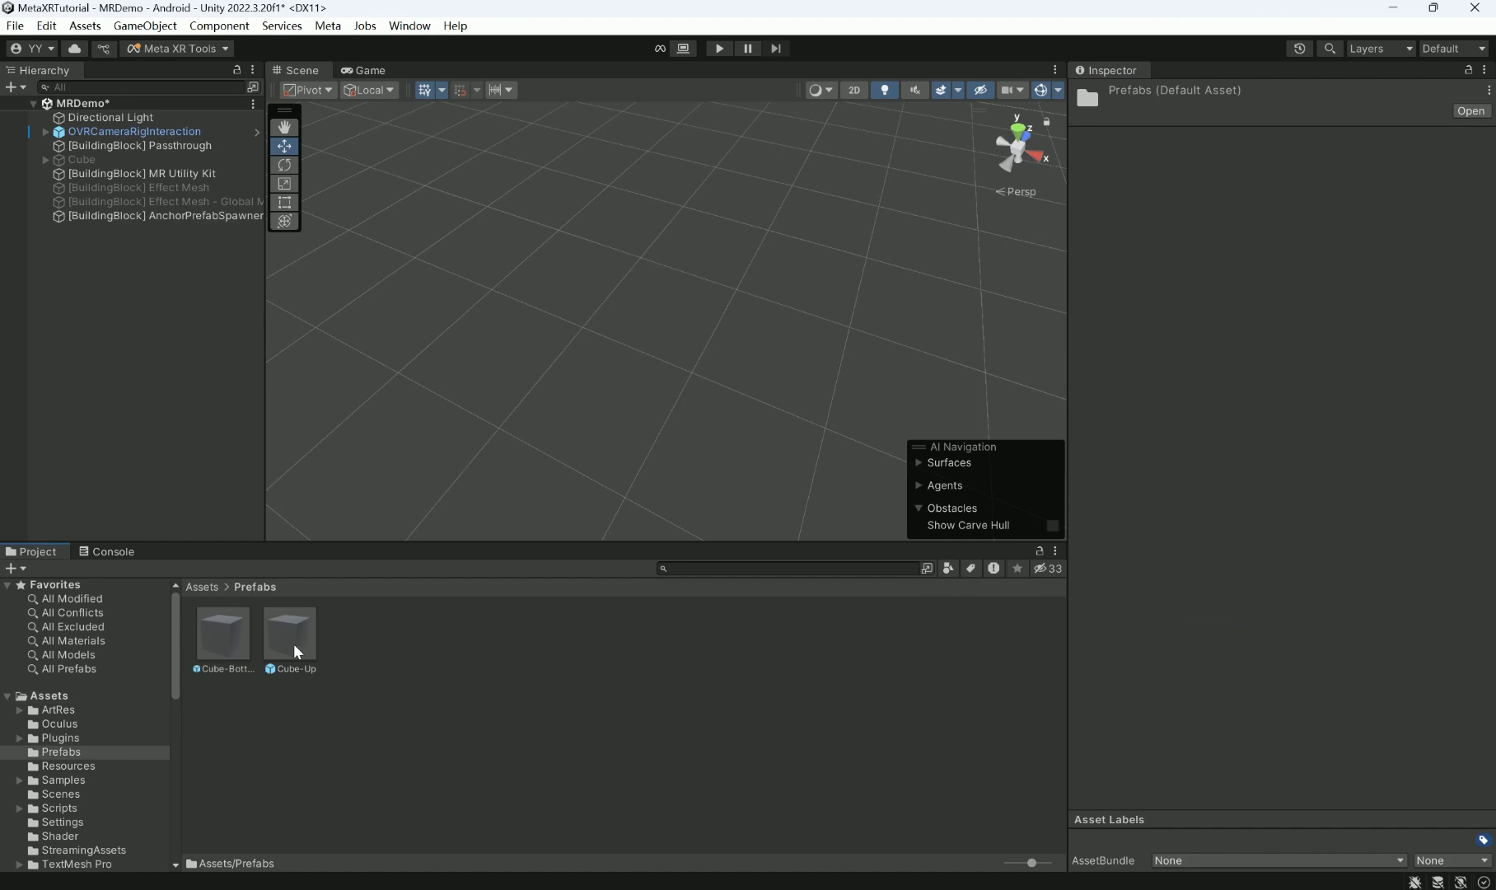
left_click(293, 642)
double_click(289, 639)
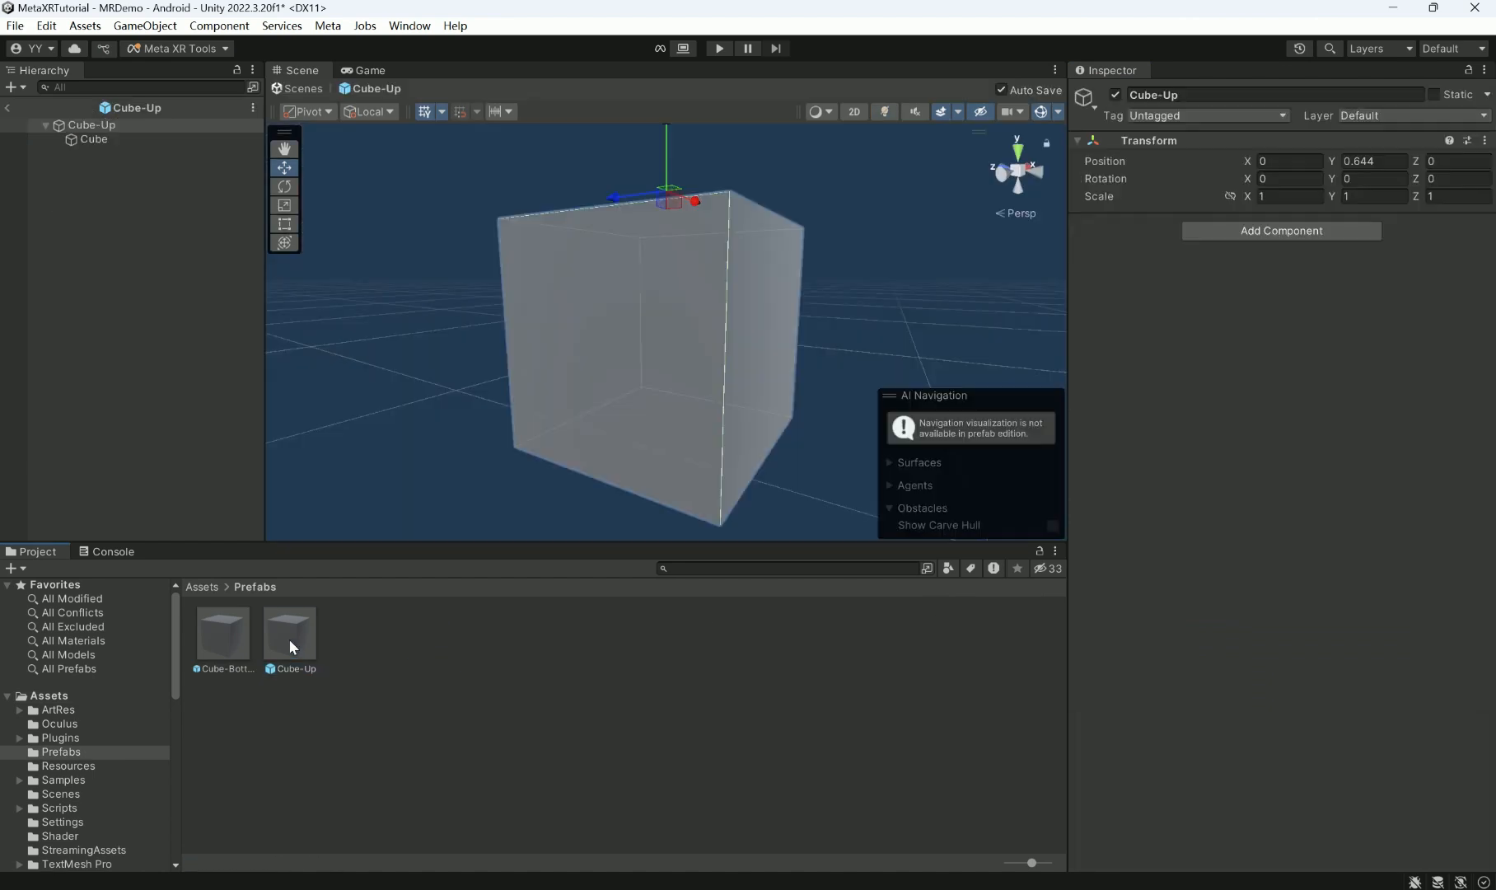
scroll(681, 245, "down", 5)
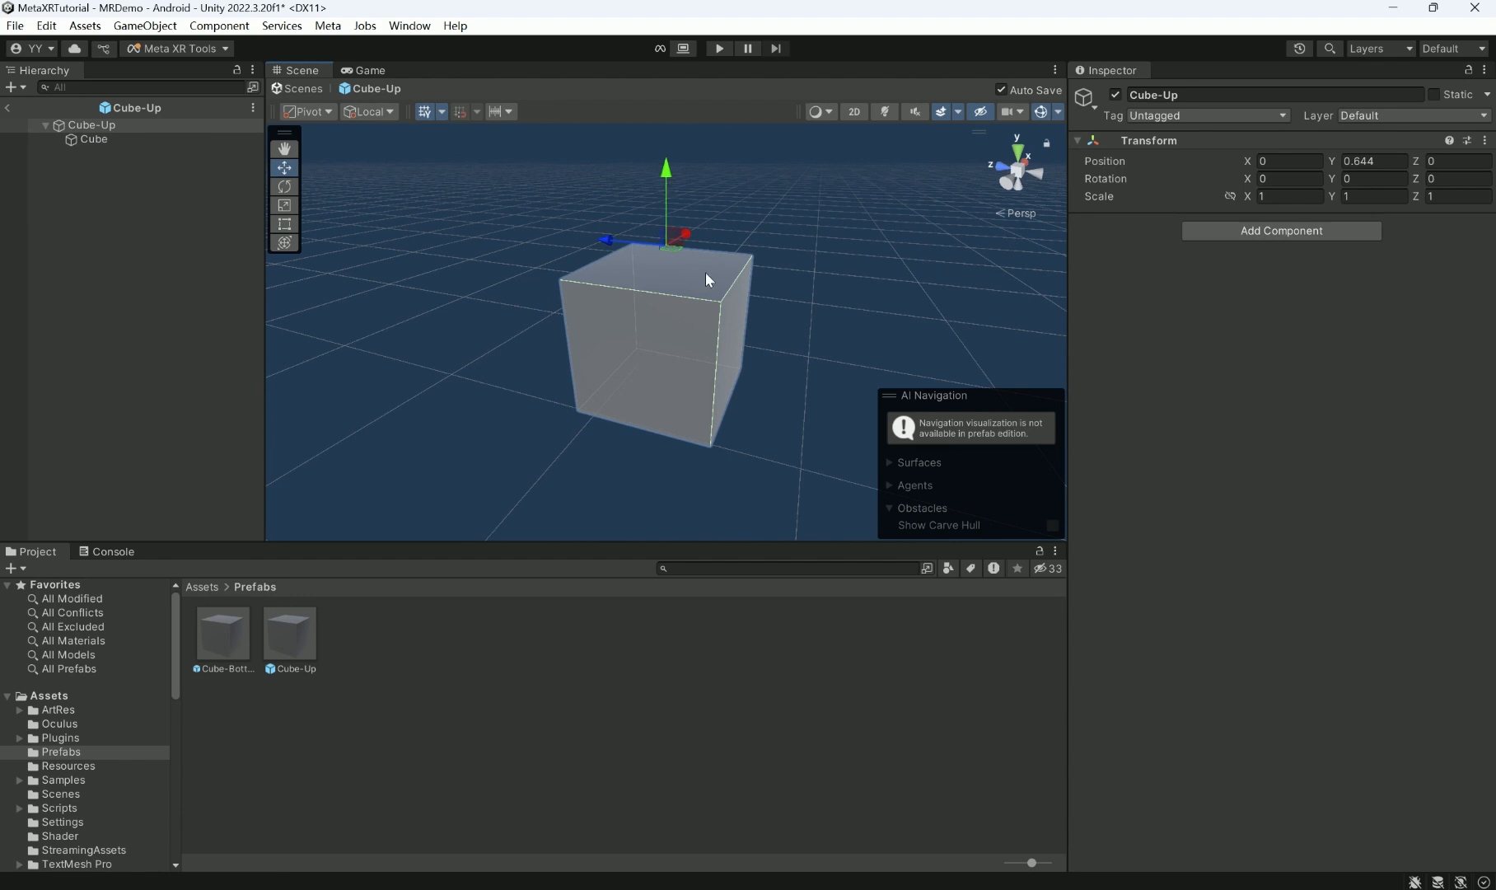
left_click_drag(711, 285, 621, 254, "alt")
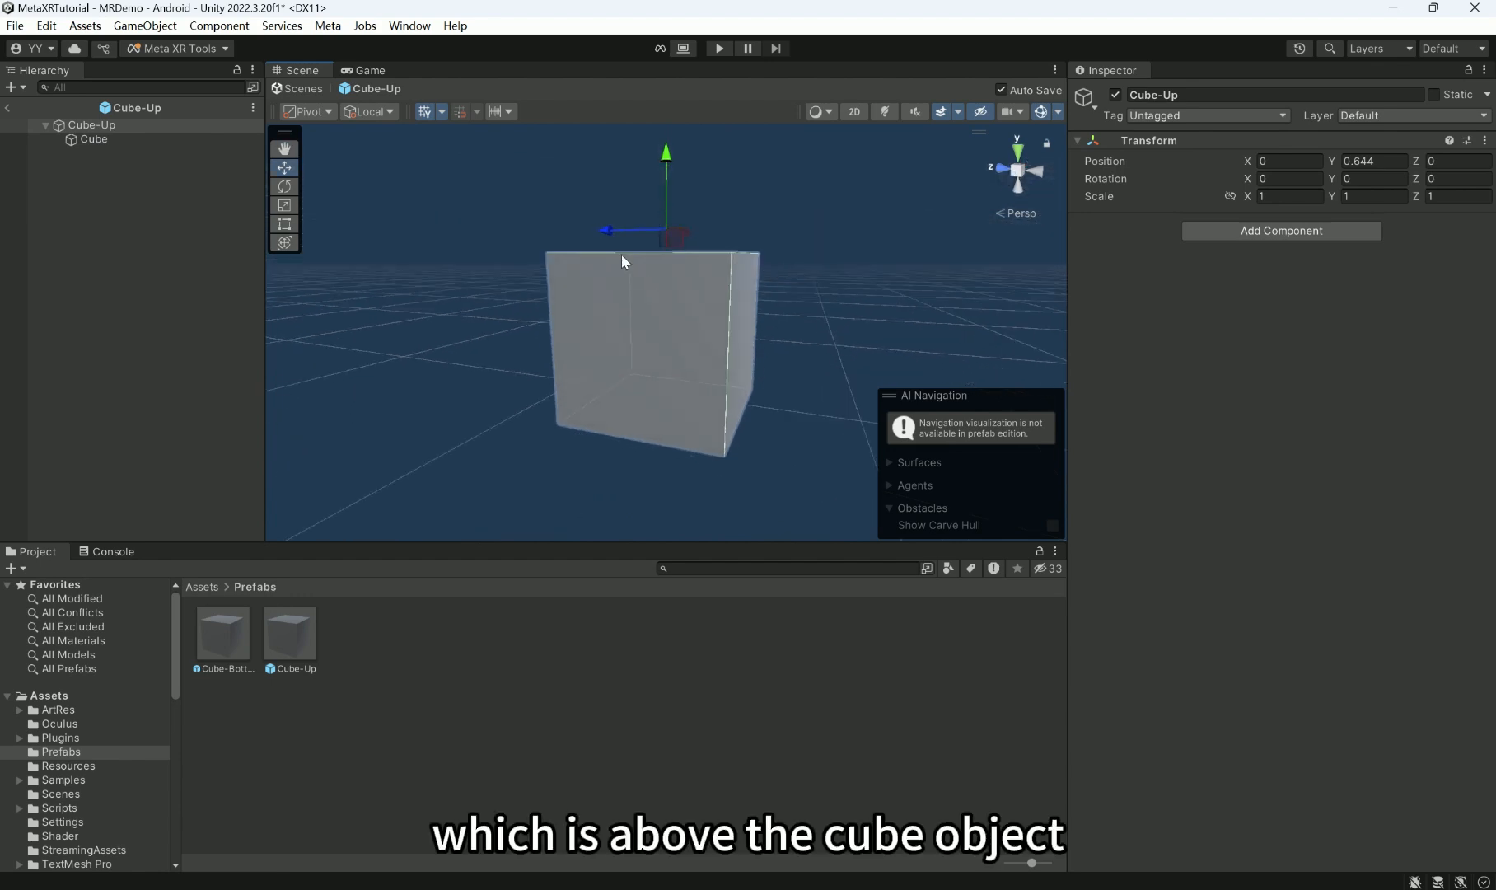
left_click(98, 141)
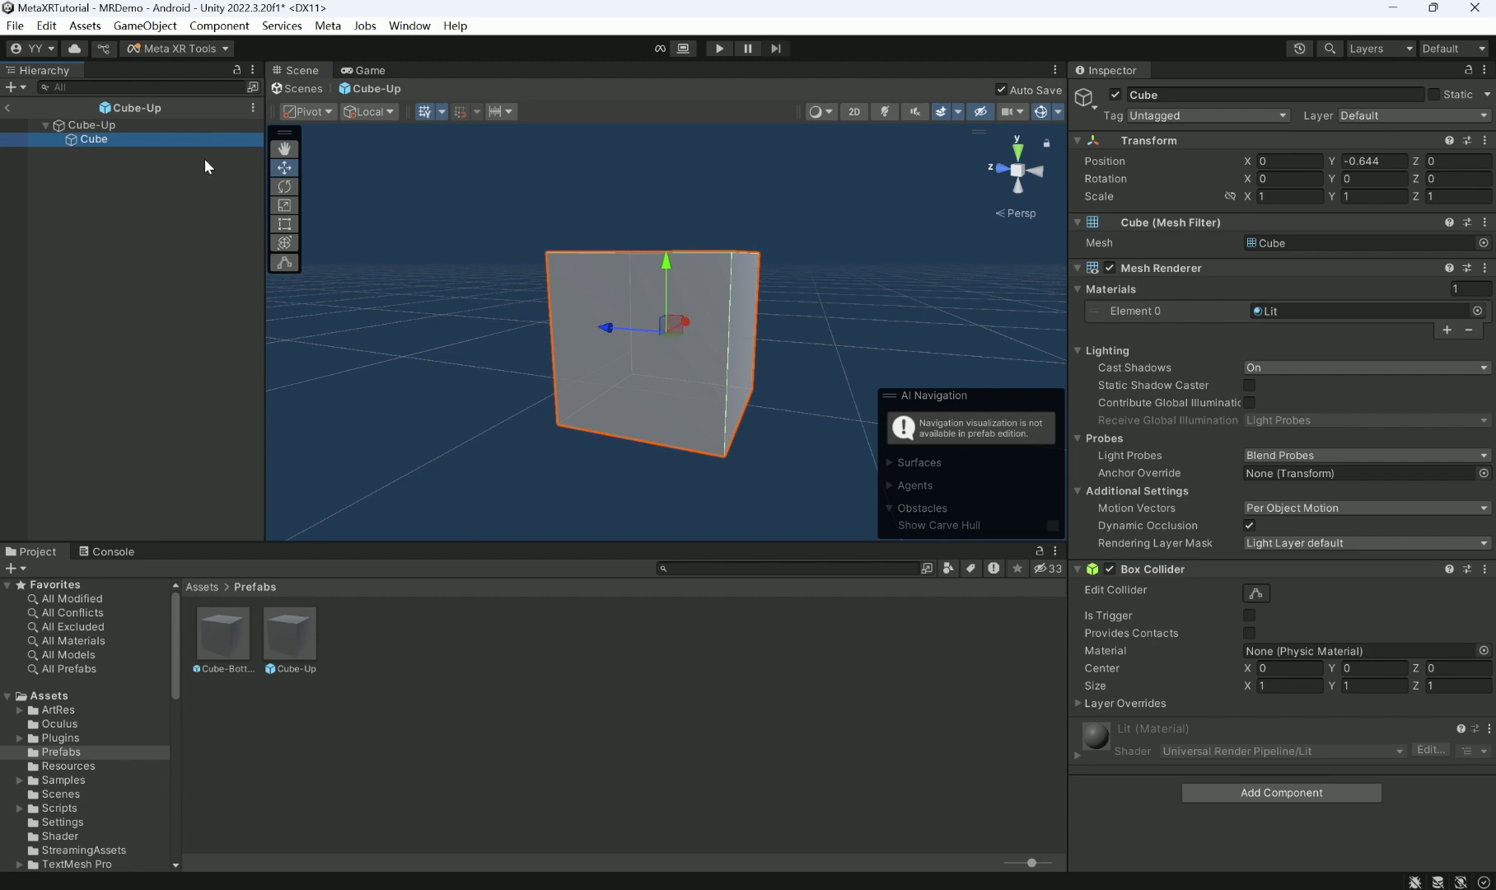
left_click(113, 129)
left_click(10, 108)
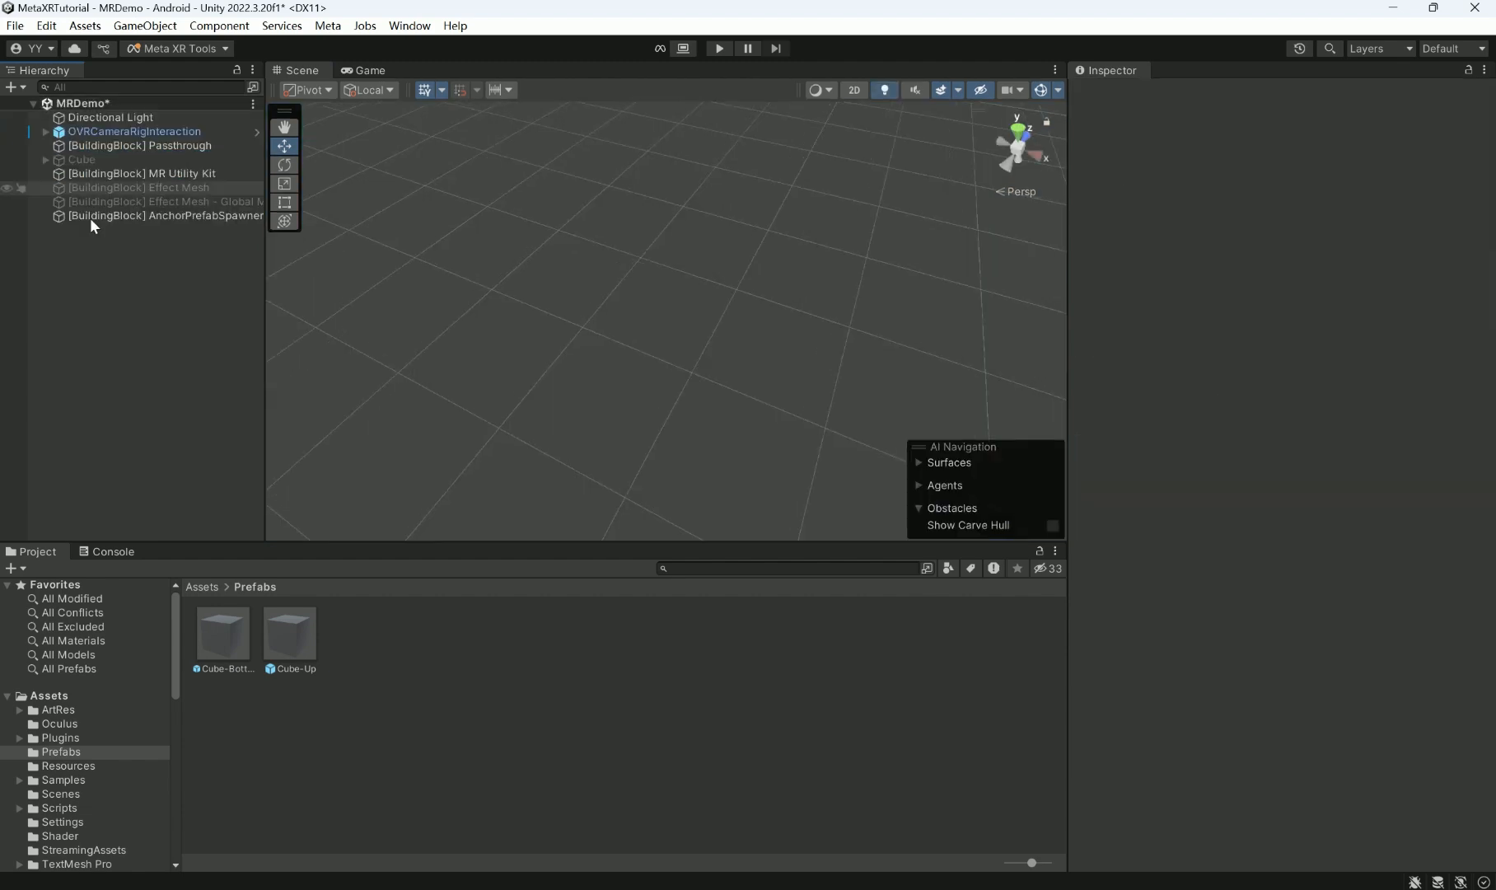
- Assign the Cube-Up prefab to Element 0 of the WINDOW_FRAME entry and briefly recheck the prefab's pivot
left_click(139, 215)
scroll(1323, 633, "down", 6)
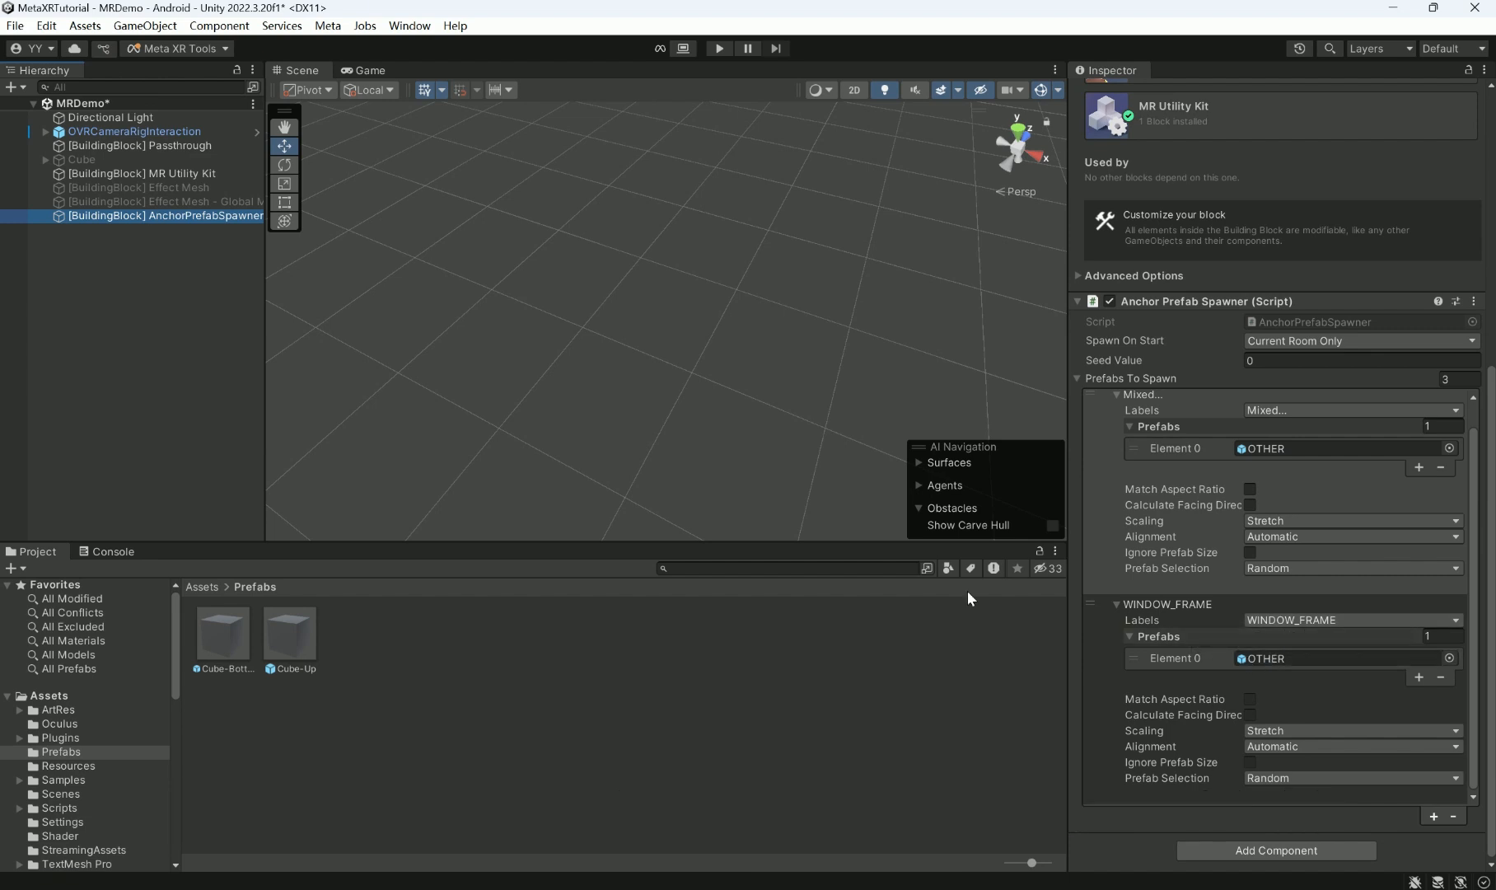
left_click_drag(297, 634, 1300, 667)
double_click(291, 626)
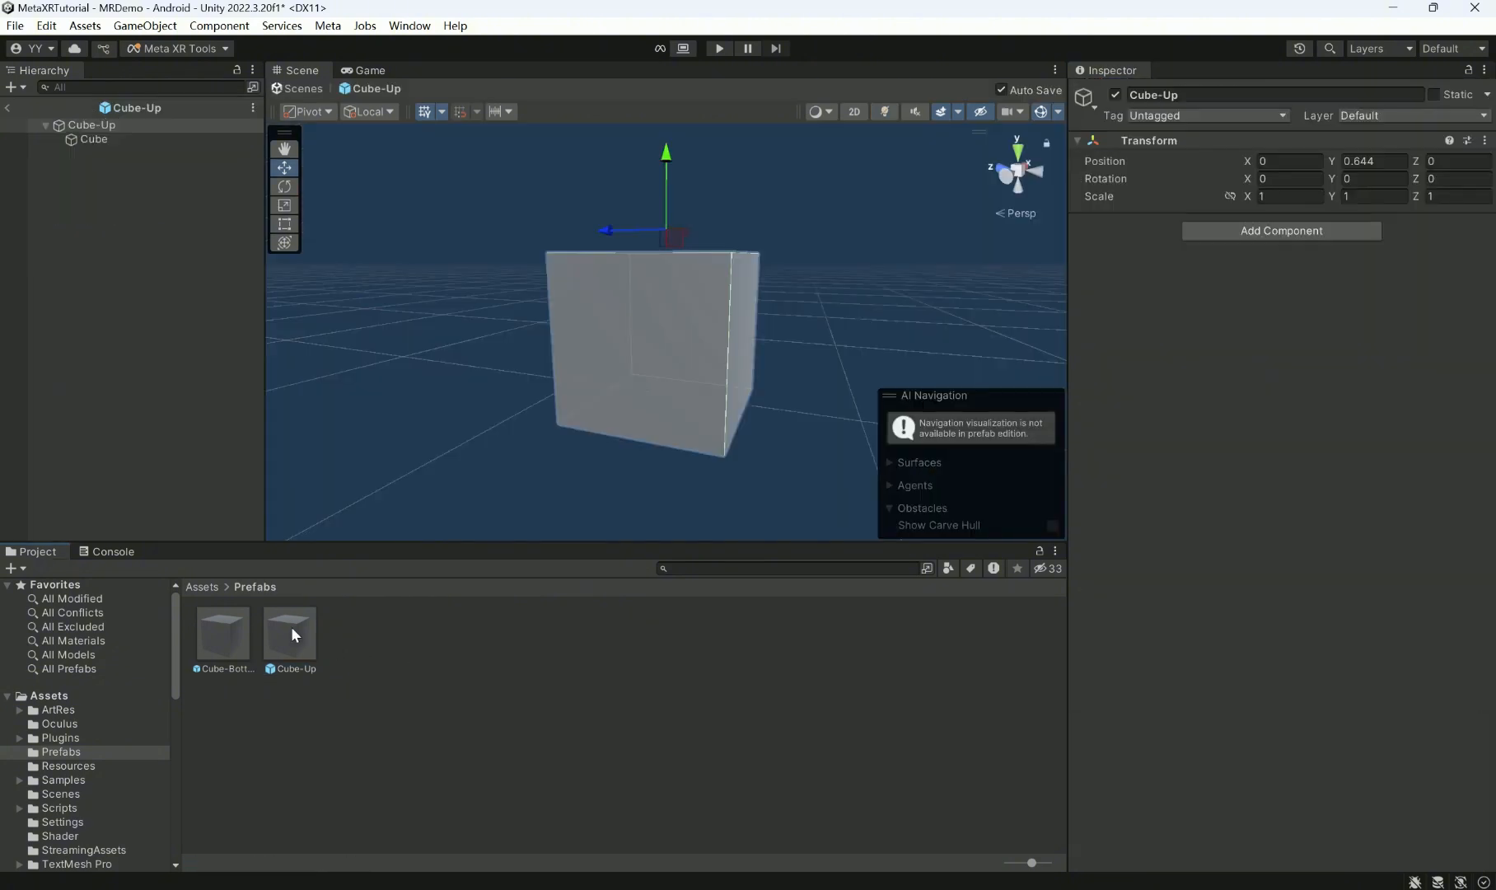
left_click(23, 119)
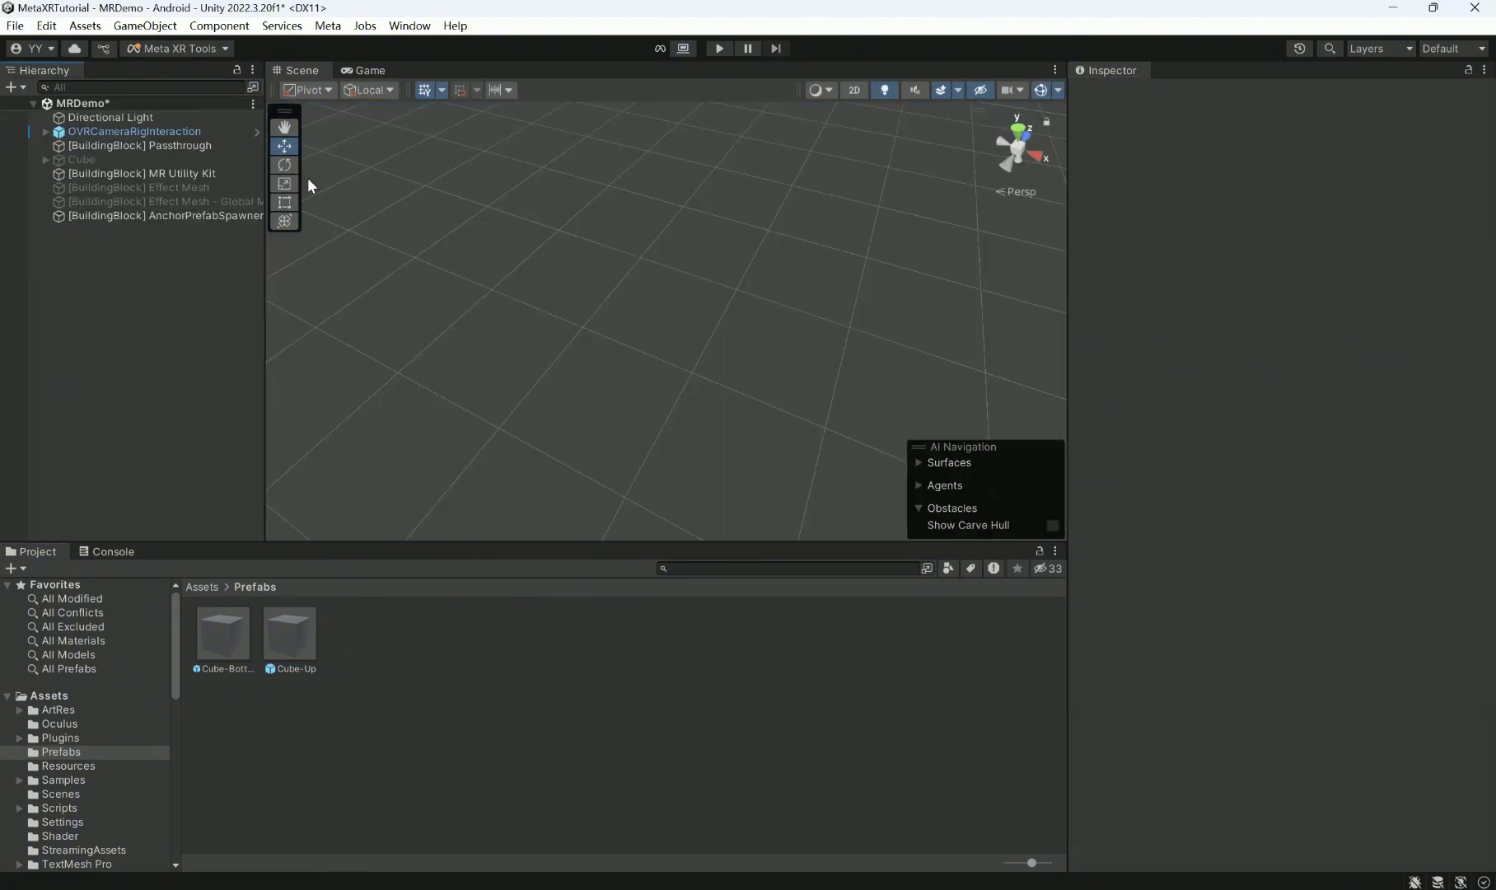
- Set the Alignment of the AnchorPrefabSpawner's WINDOW_FRAME entry to Bottom
left_click(214, 216)
scroll(1310, 659, "down", 4)
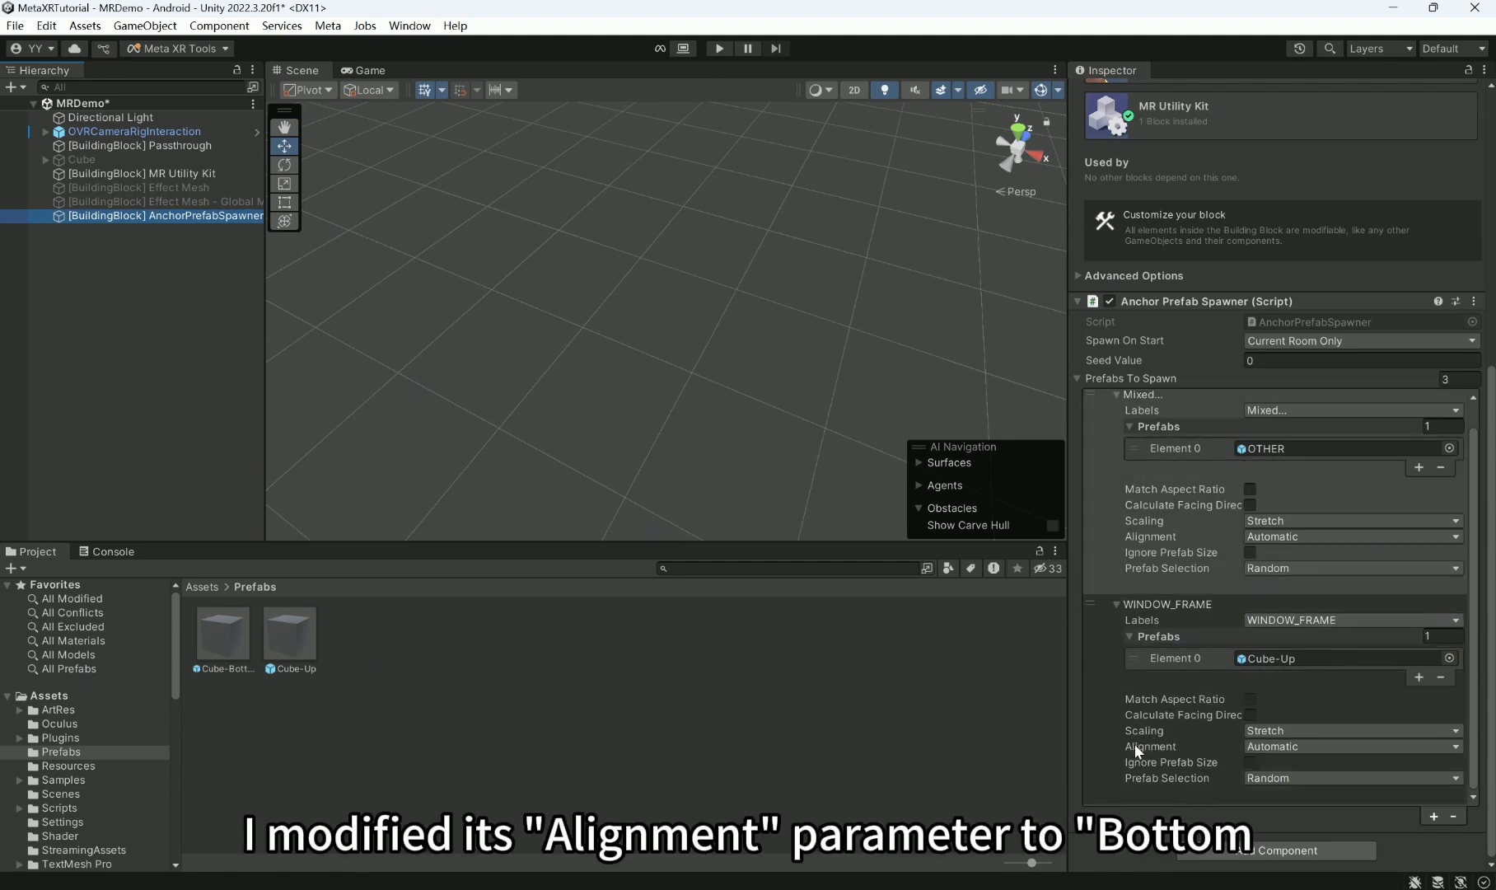
left_click(1288, 747)
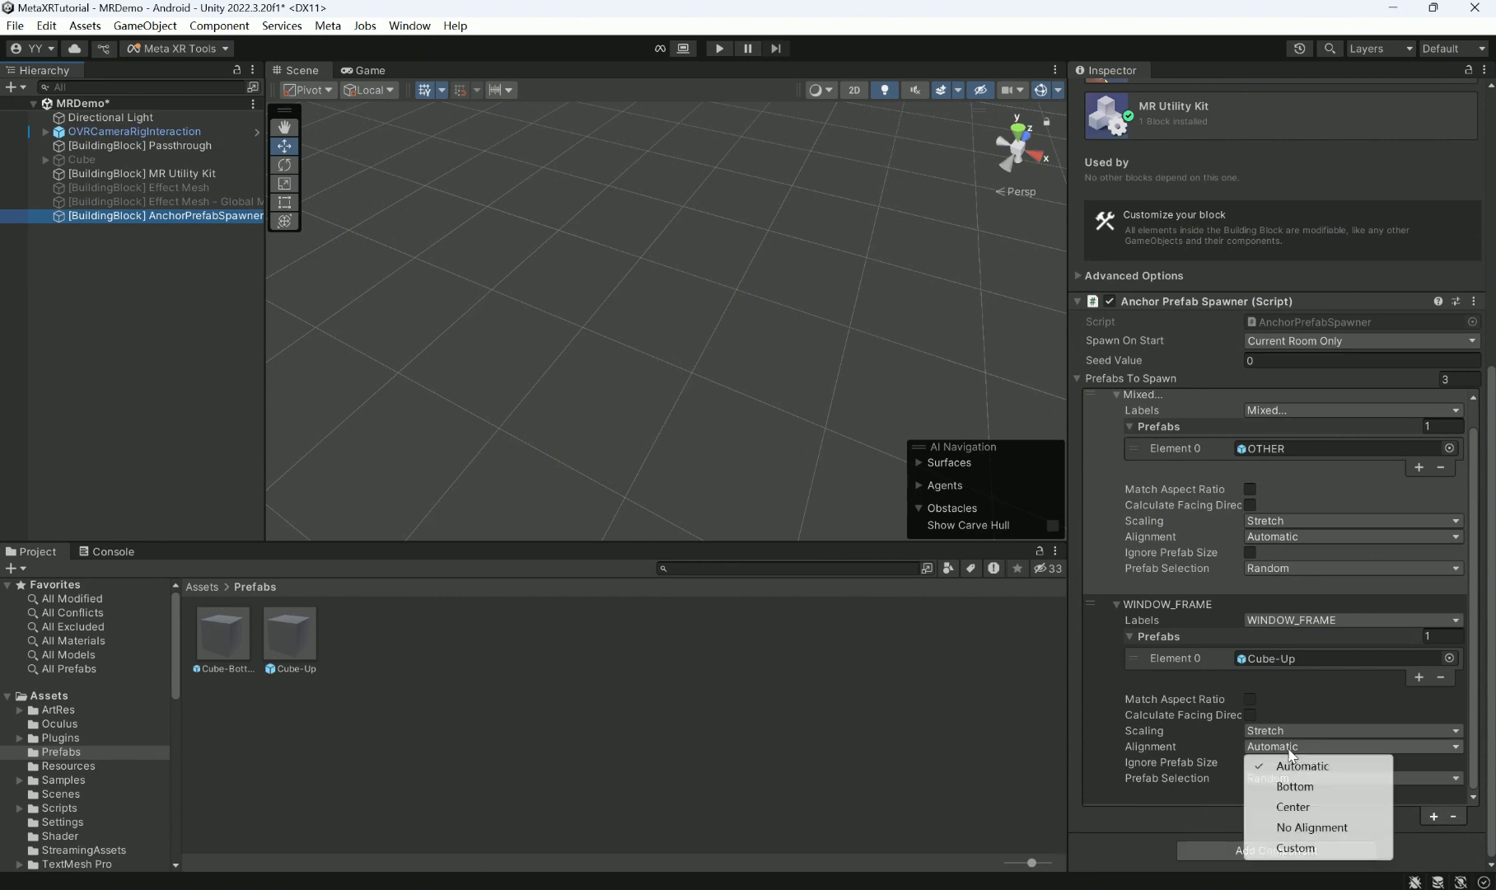
left_click(1308, 788)
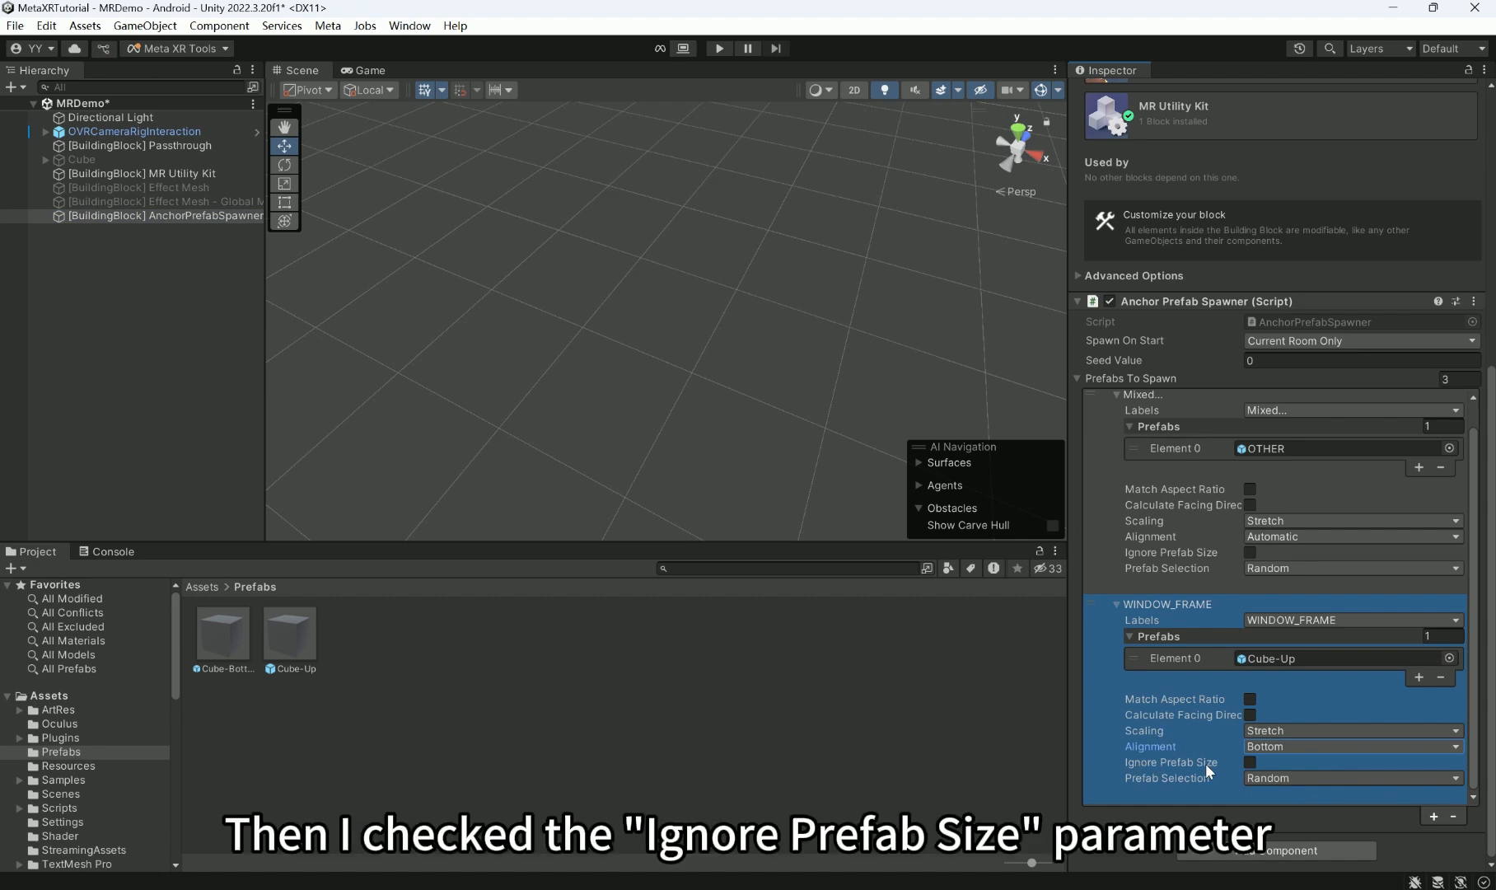
- Enable Ignore Prefab Size for the WINDOW_FRAME entry of the Anchor Prefab Spawner and save the scene
left_click(1249, 762)
left_click(1159, 843)
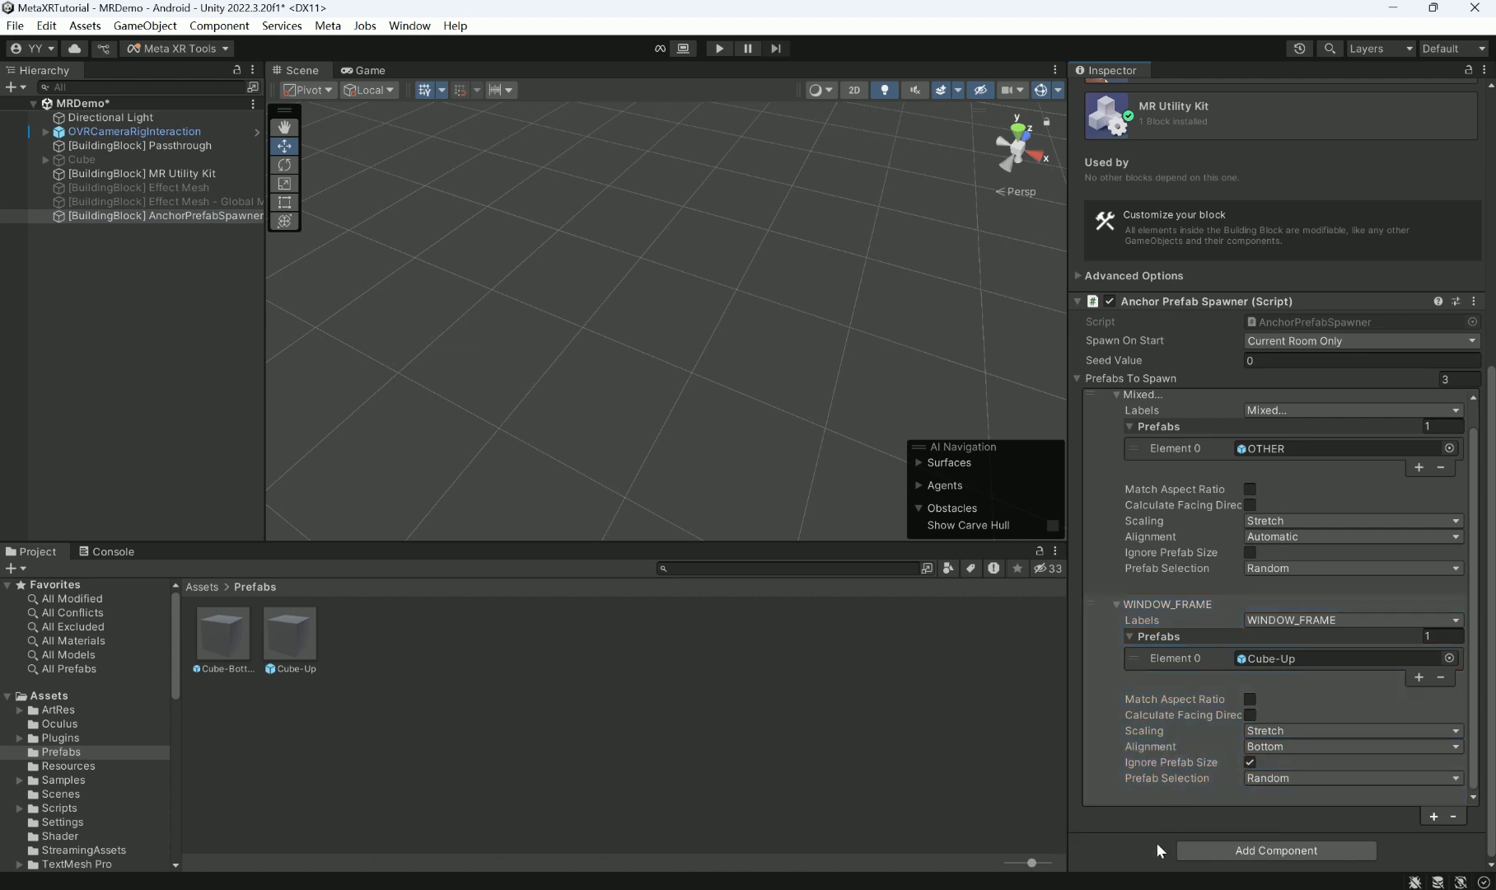
left_click(1162, 766)
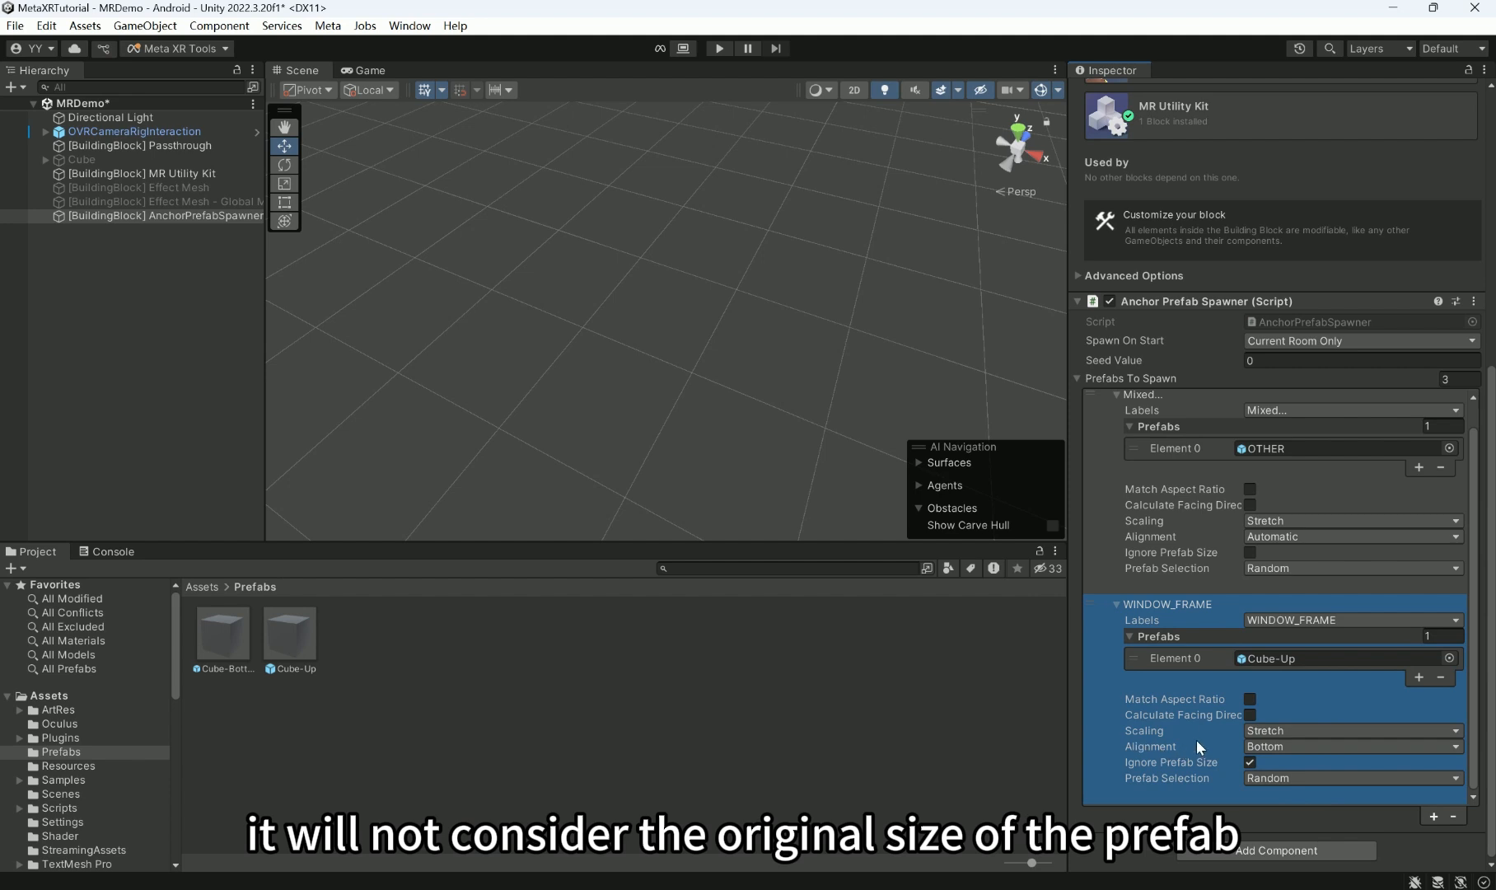
mouse_move(1166, 763)
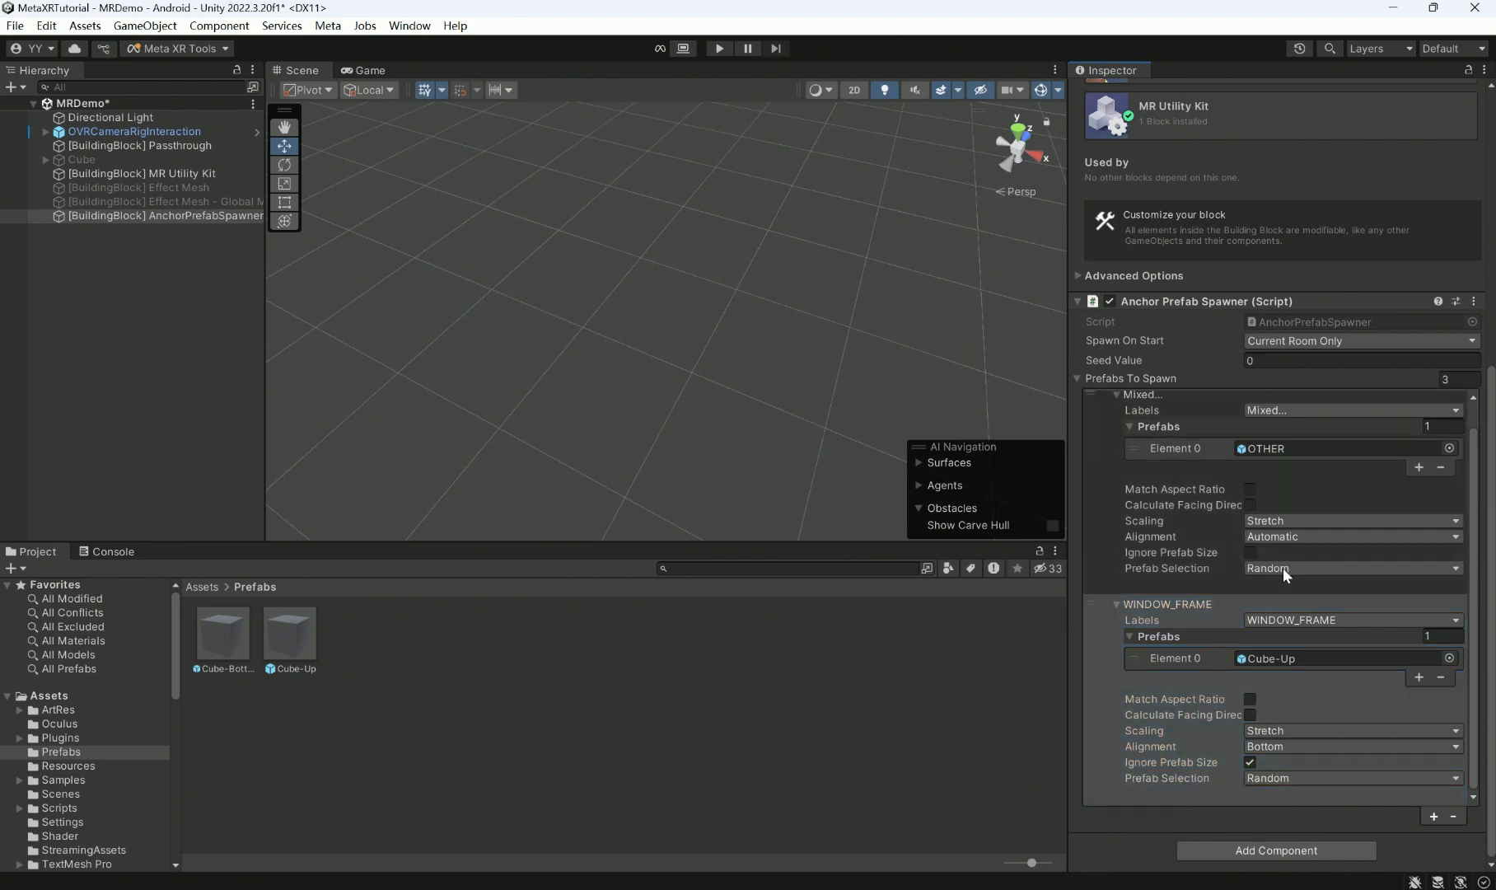
key("ctrl+s")
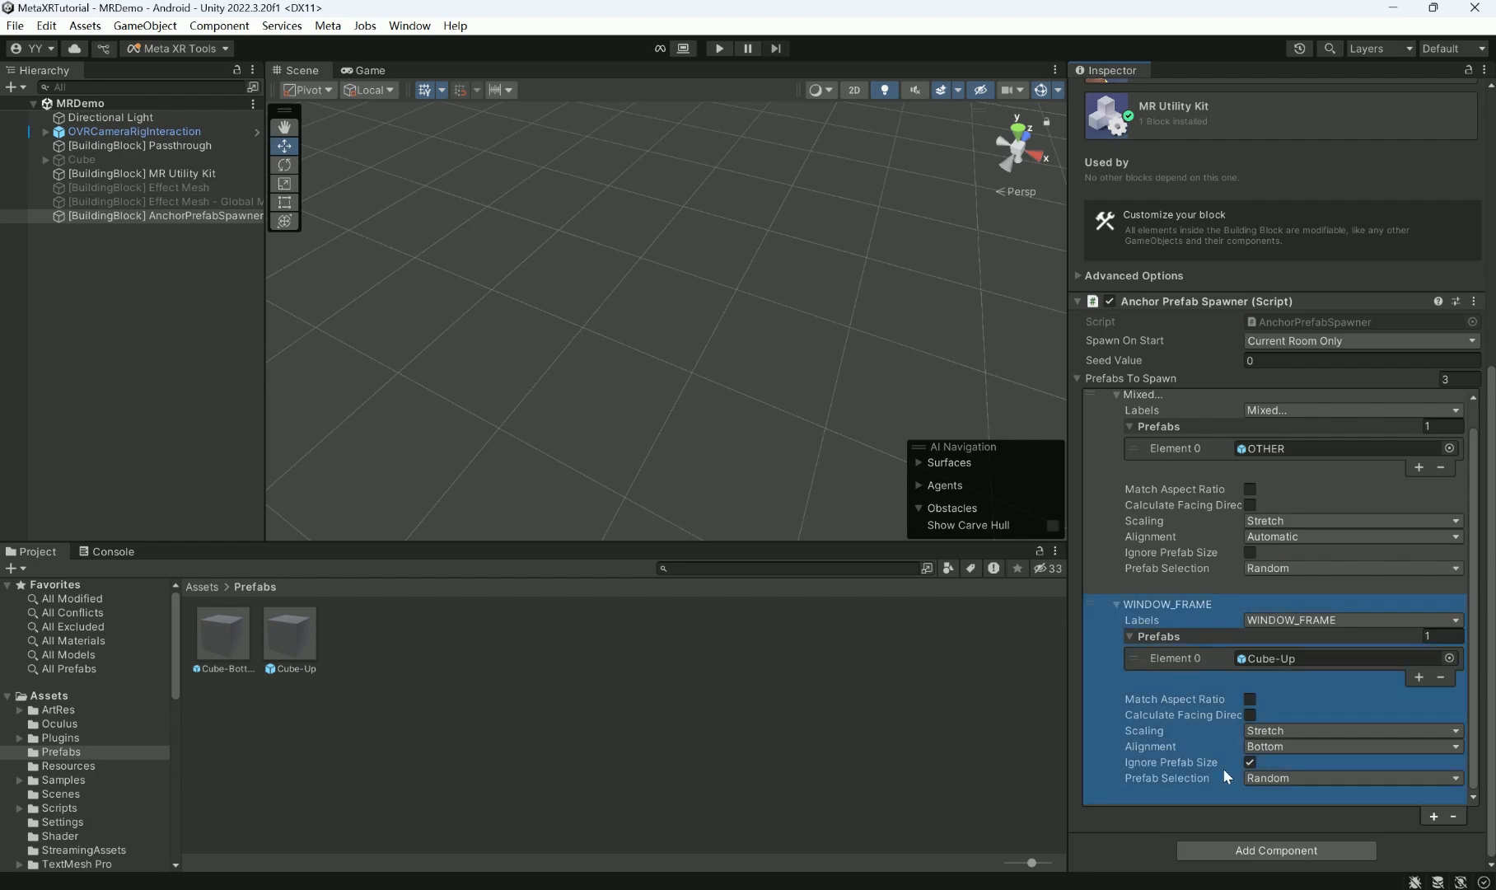
- Activate the [BuildingBlock] Effect Mesh object in the MRDemo scene
left_click(190, 190)
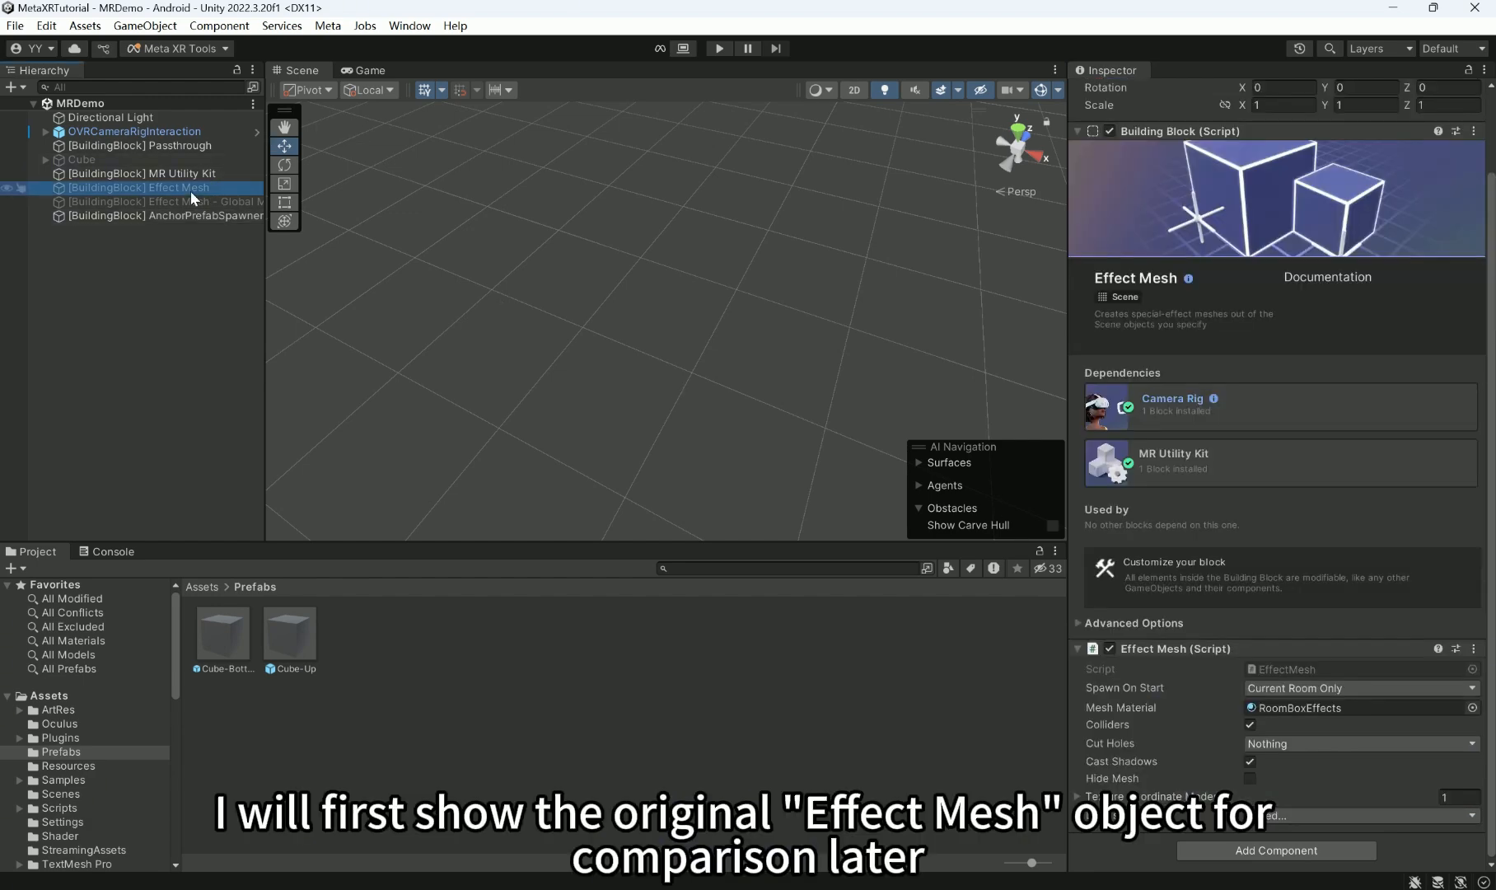
left_click(1115, 95)
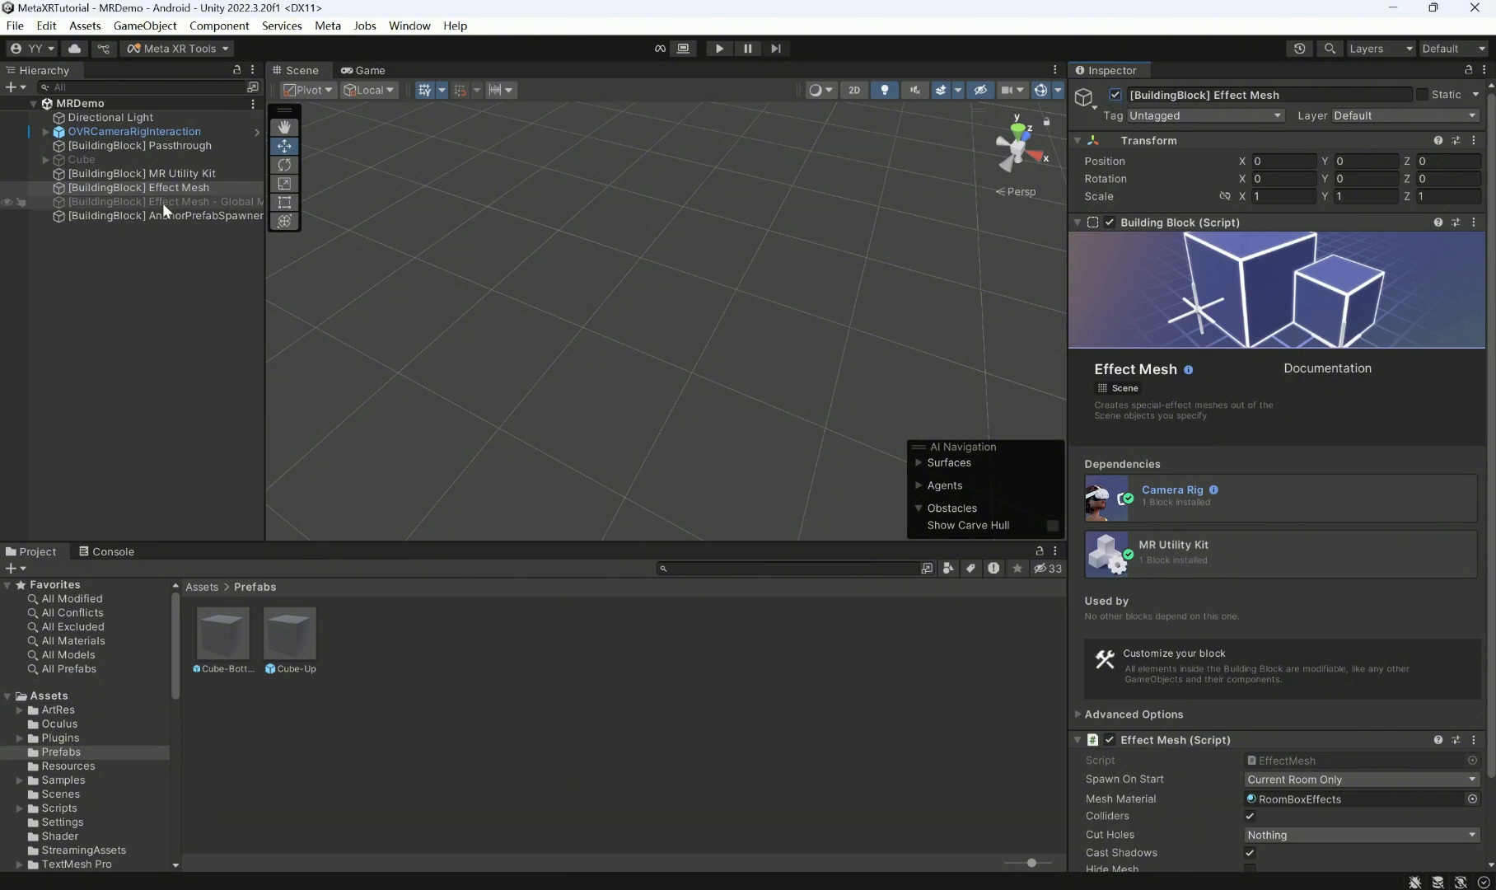
- Set the Scaling of the AnchorPrefabSpawner's WINDOW_FRAME entry to No Scaling and save the scene
left_click(182, 219)
scroll(1451, 671, "down", 5)
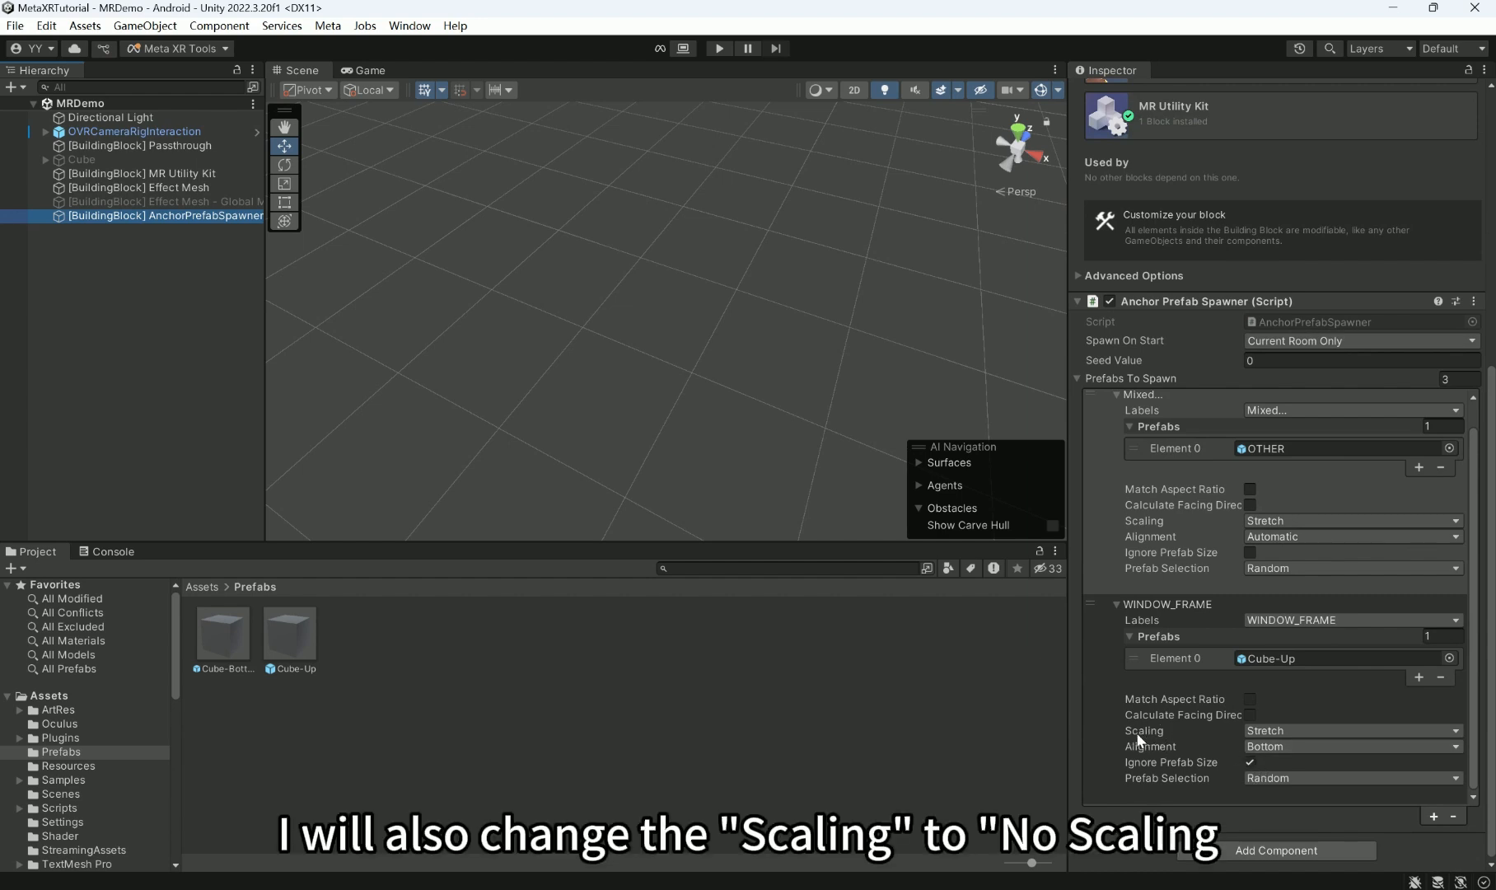
left_click(1286, 731)
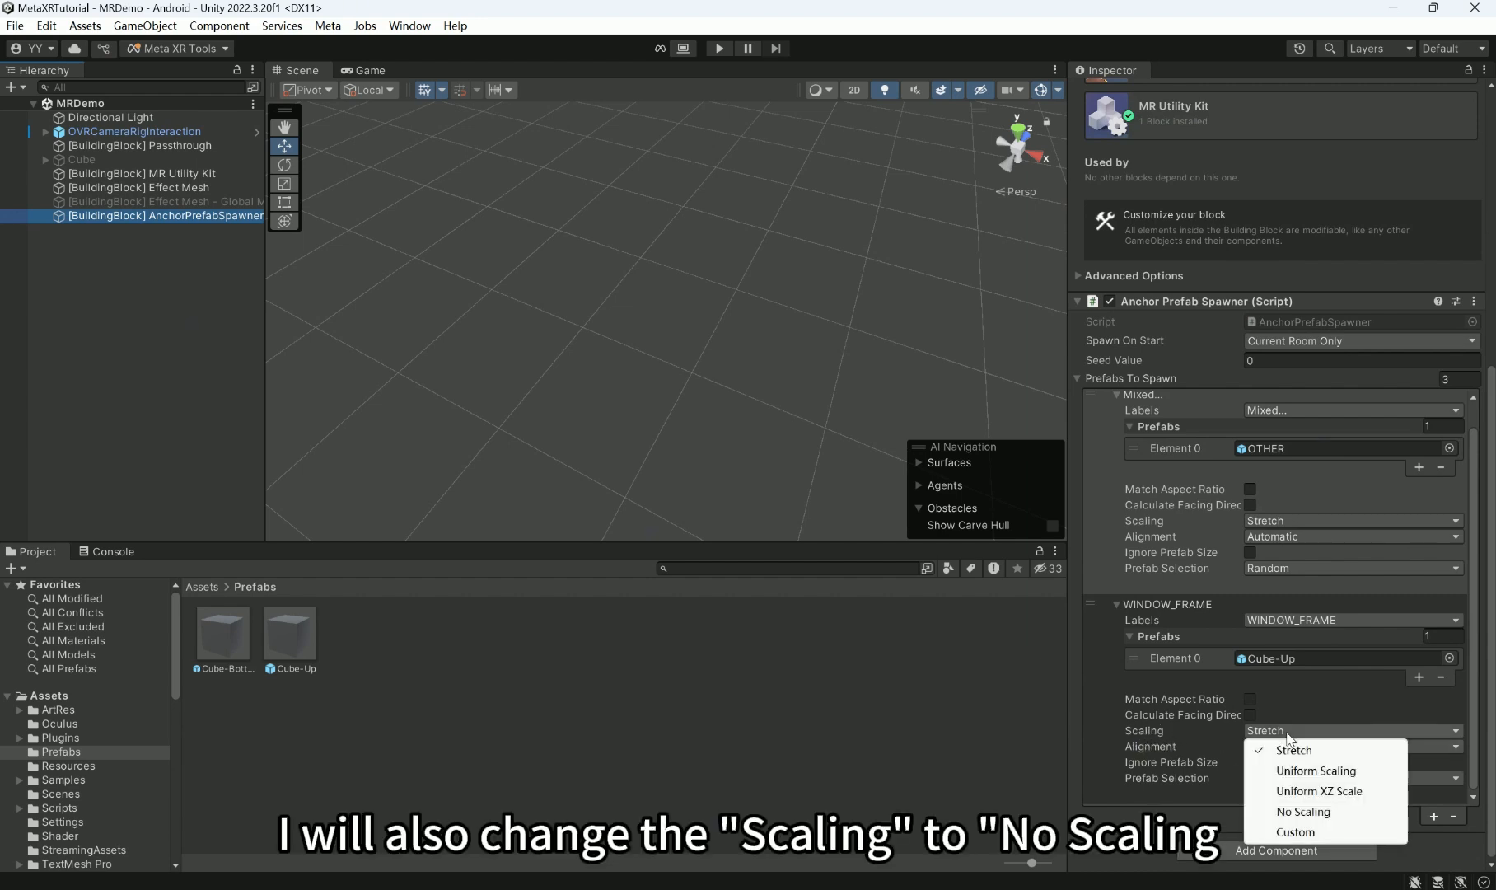
left_click(1303, 812)
key("ctrl+s")
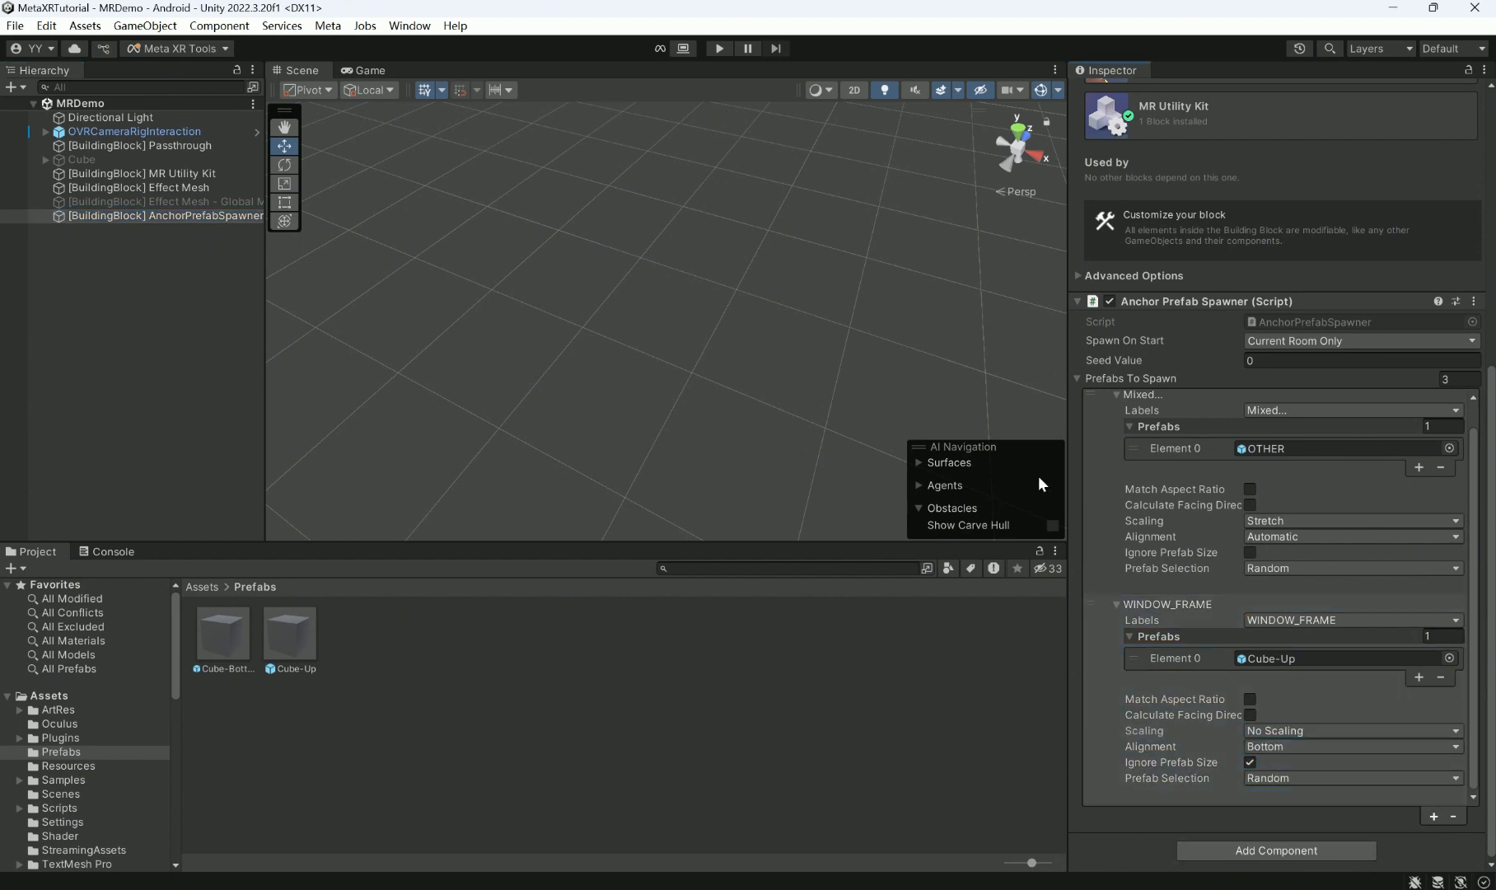
- Run the scene and locate the window's WINDOW_FRAME_EffectMesh object in the Scene view
left_click(719, 49)
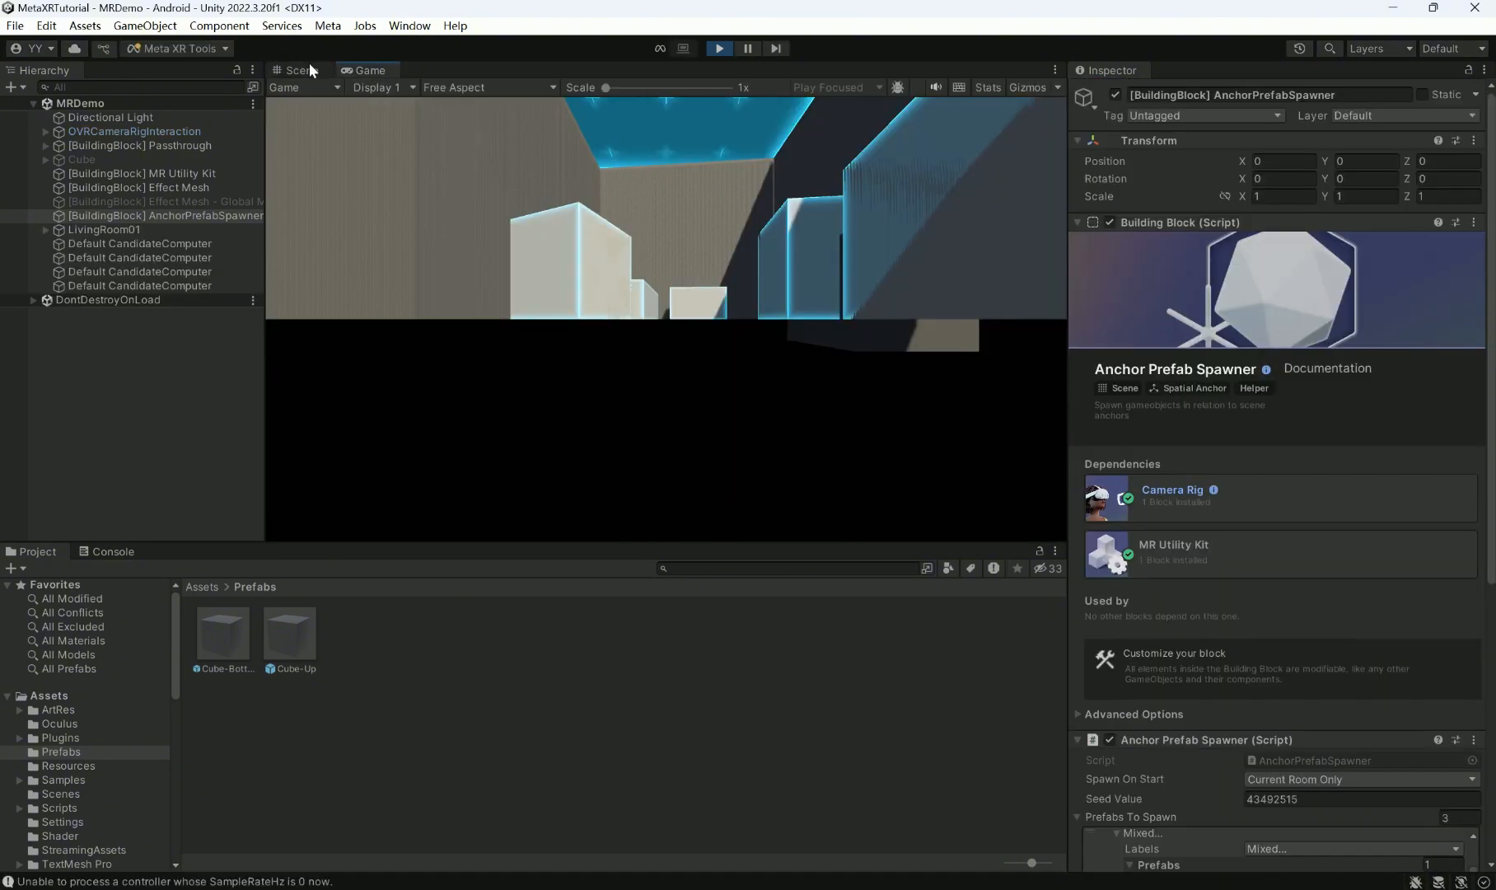
left_click(301, 70)
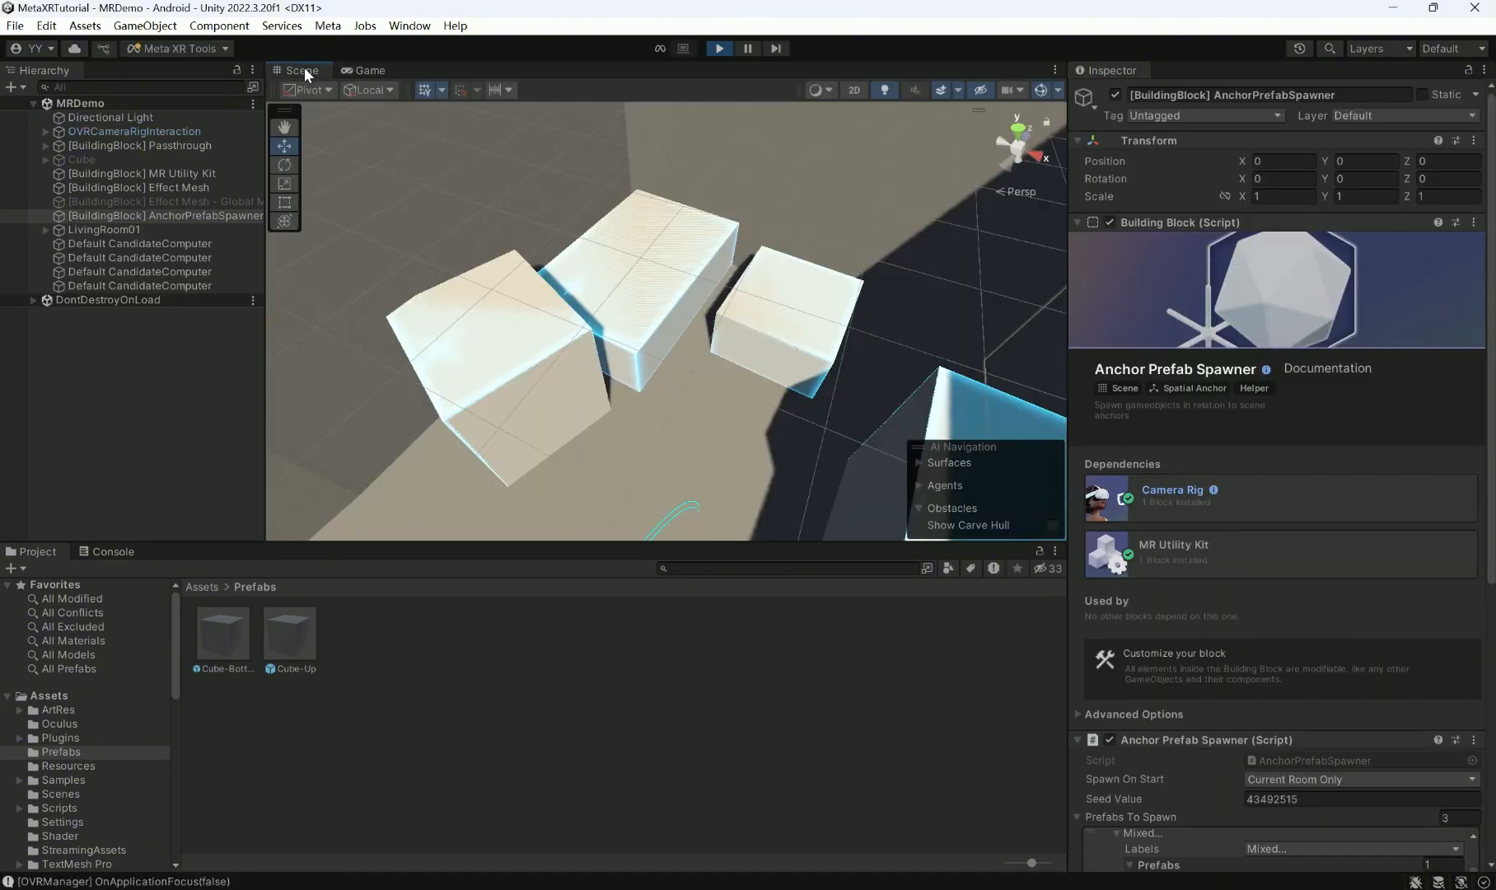
right_click_drag(692, 322, 747, 292)
key("s")
key("w")
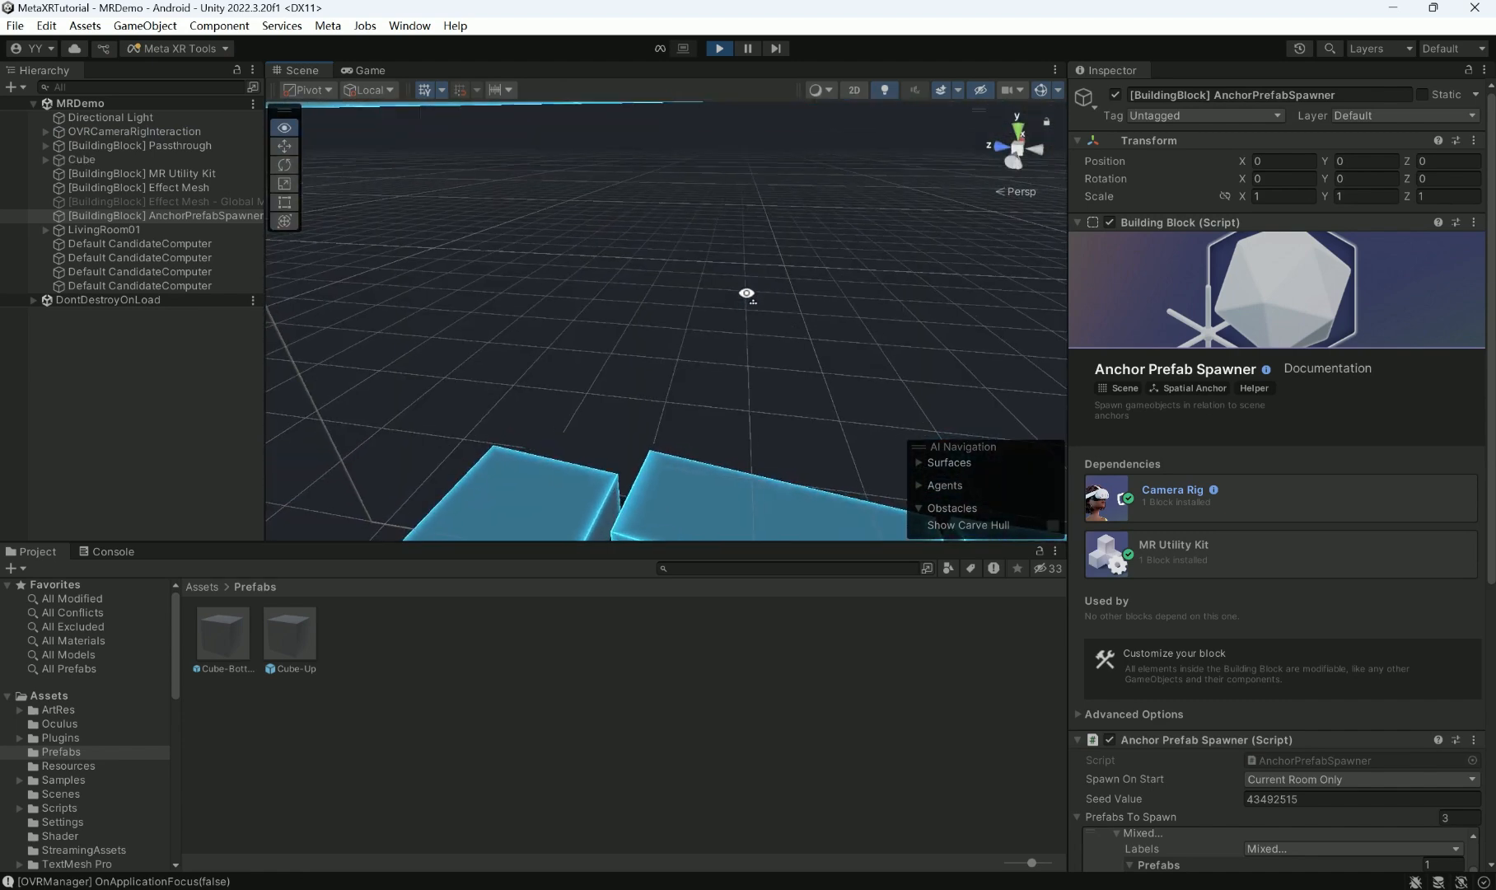
left_click(572, 324)
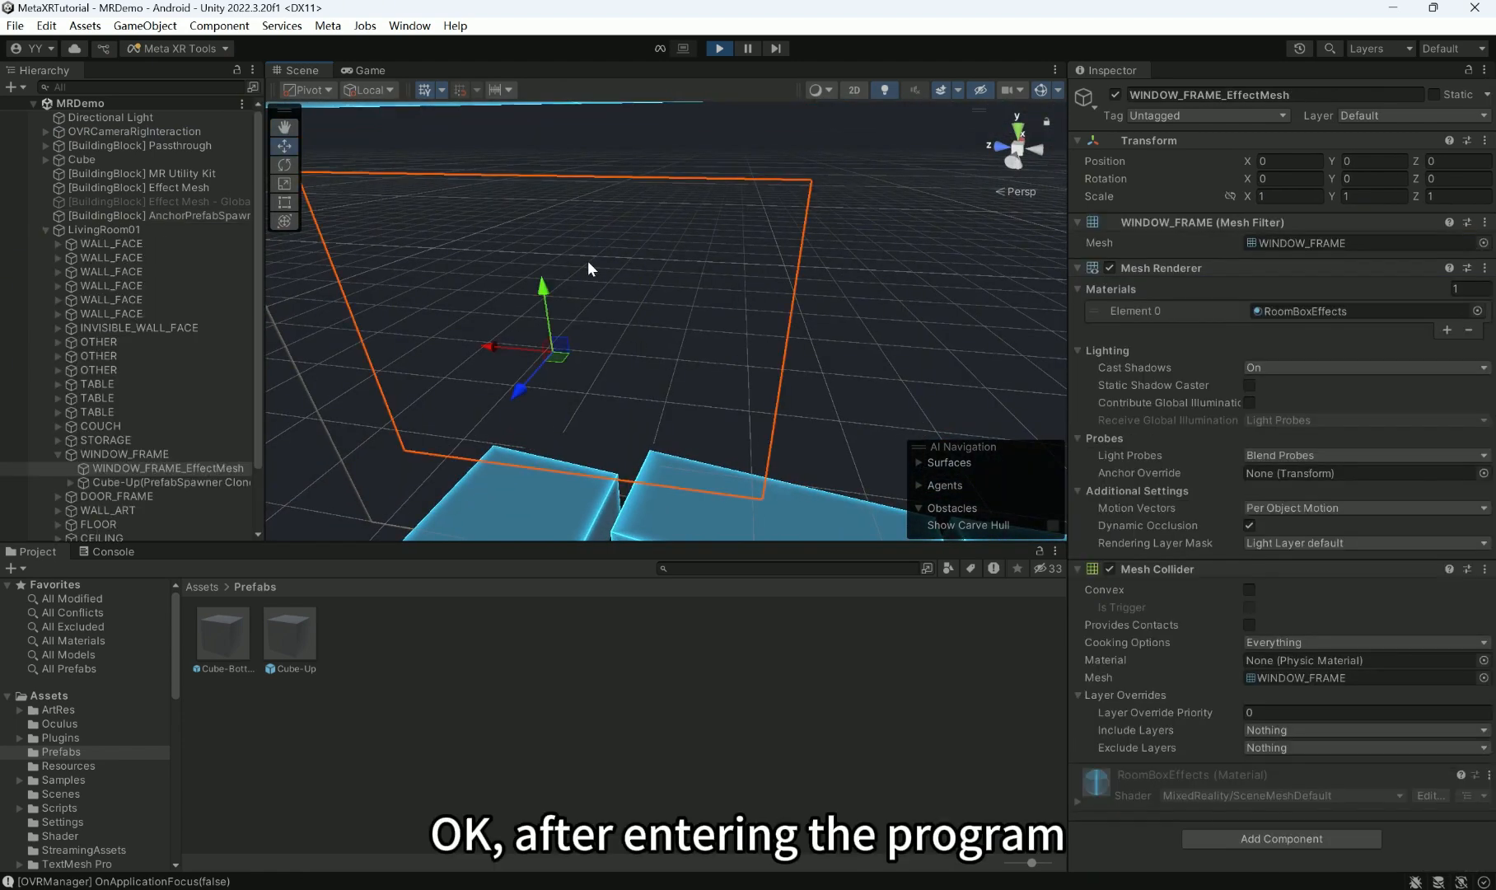
right_click_drag(724, 320, 628, 304)
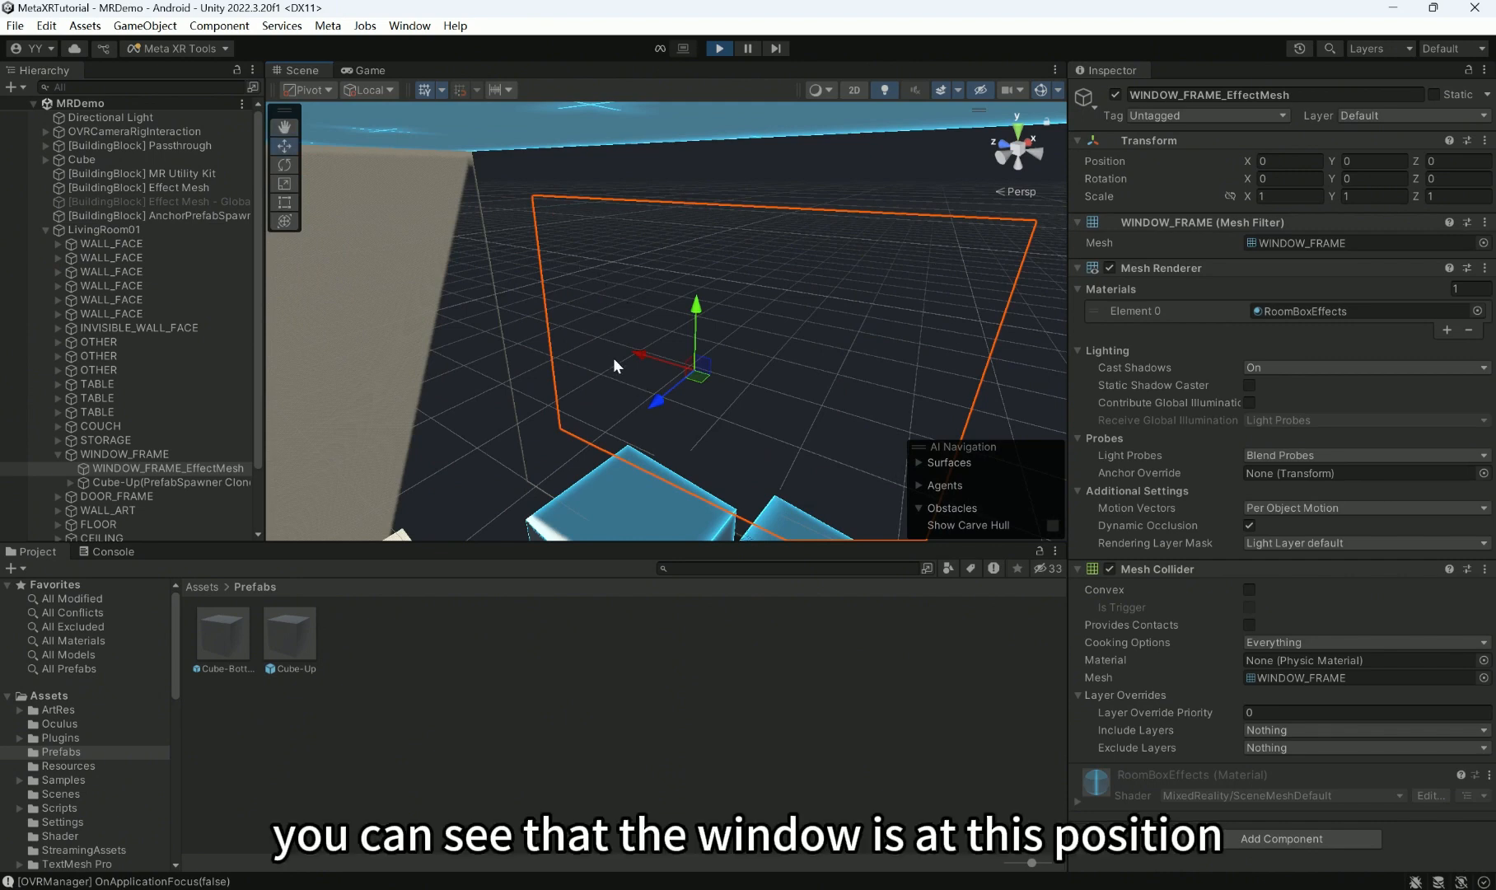
- Deactivate the spawned wall Cube that covers the window, under the WALL(PrefabSpawner Clone) object
right_click_drag(612, 363, 771, 355)
left_click(771, 356)
right_click_drag(876, 343, 721, 317)
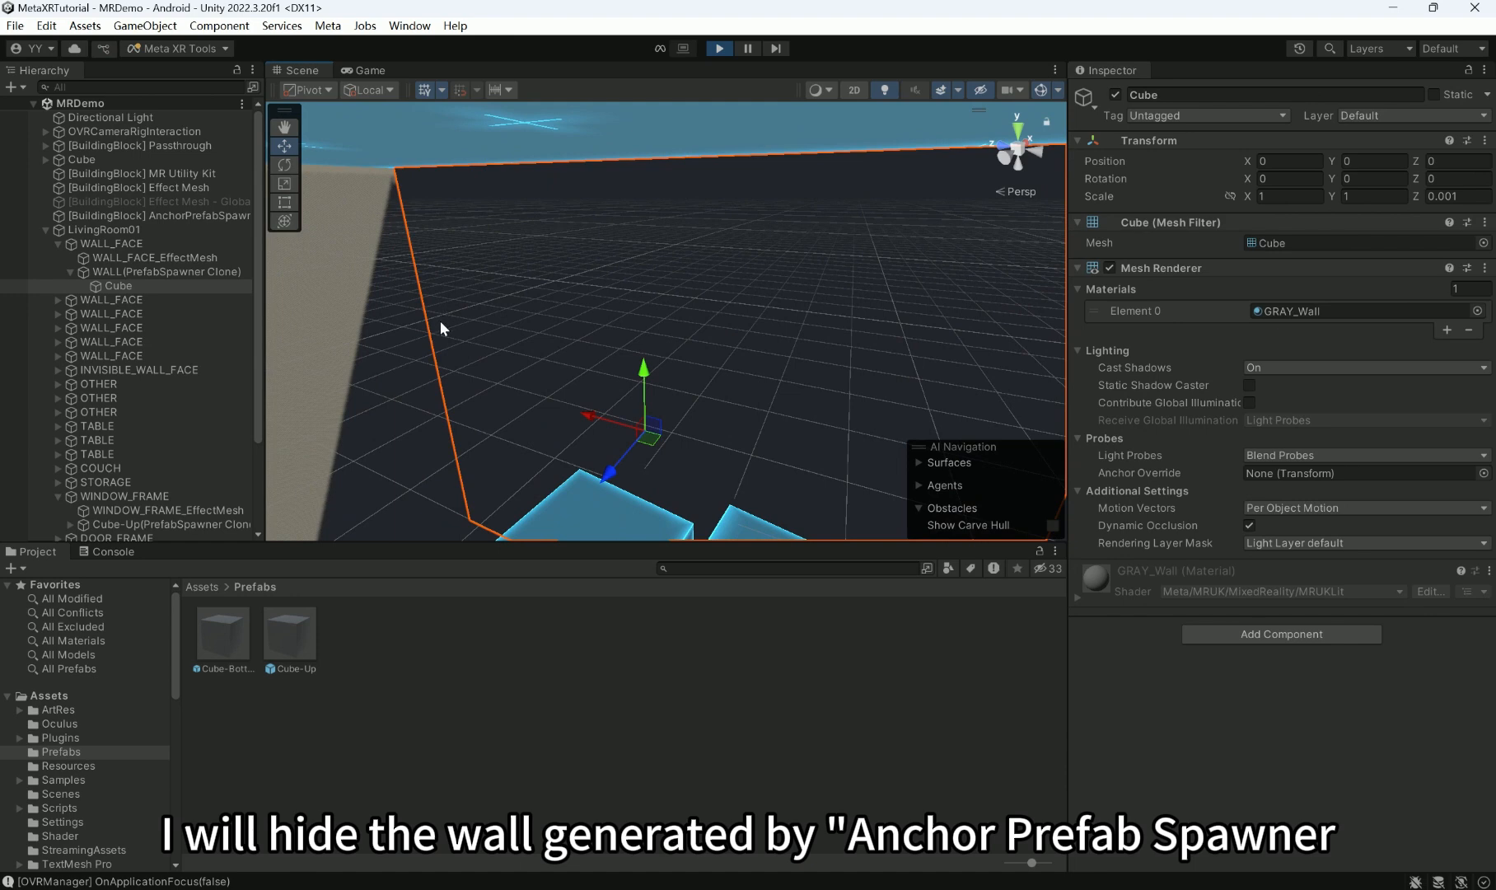
left_click(1115, 95)
right_click_drag(674, 325, 700, 339)
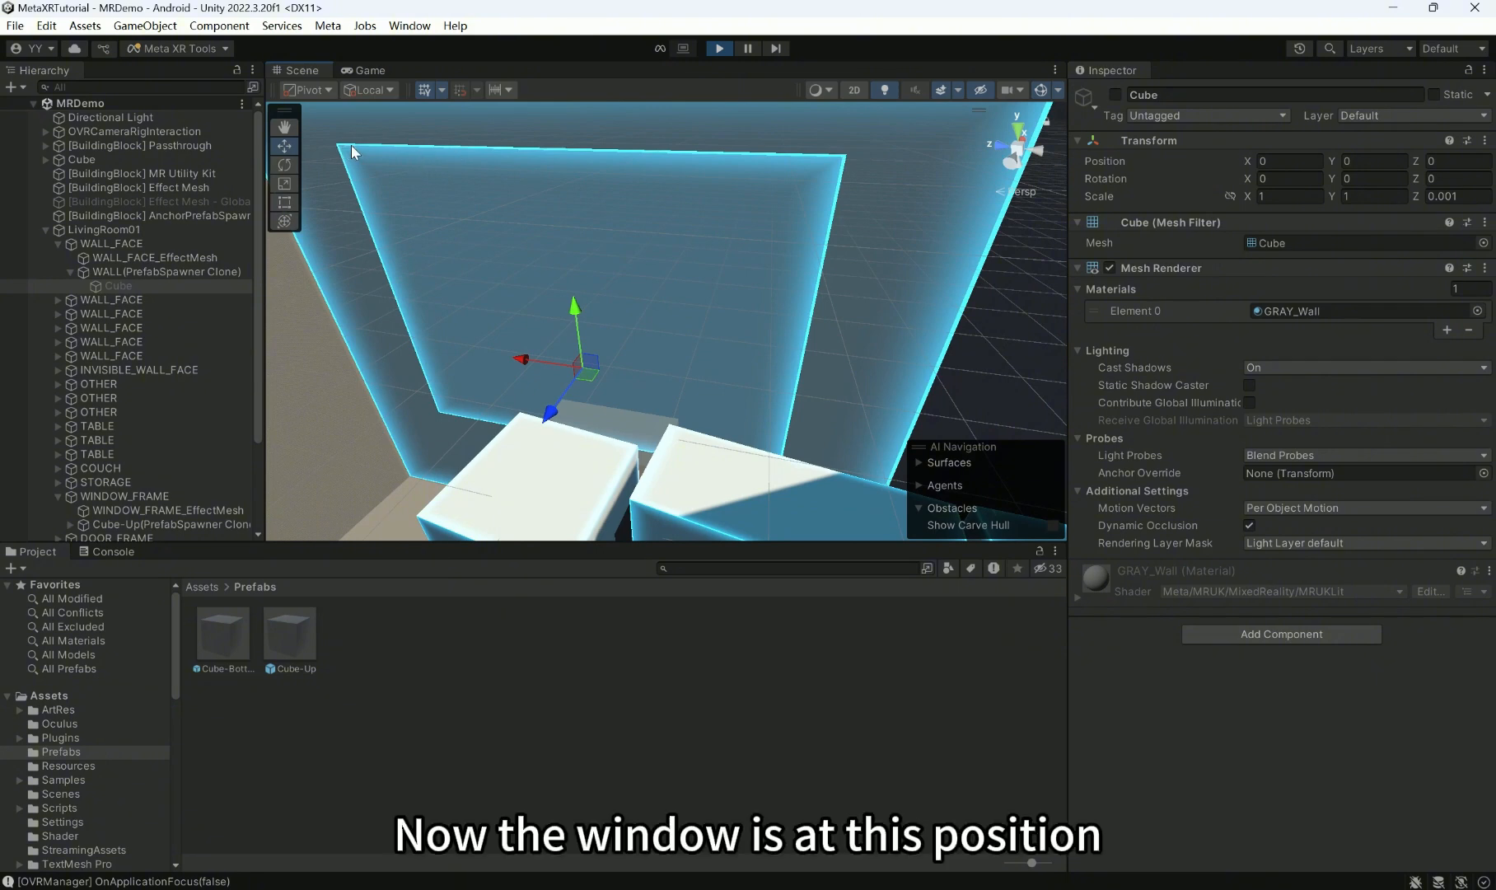
- Deactivate the OTHER anchor object that stands in front of the cube below the window
right_click_drag(757, 377, 711, 425)
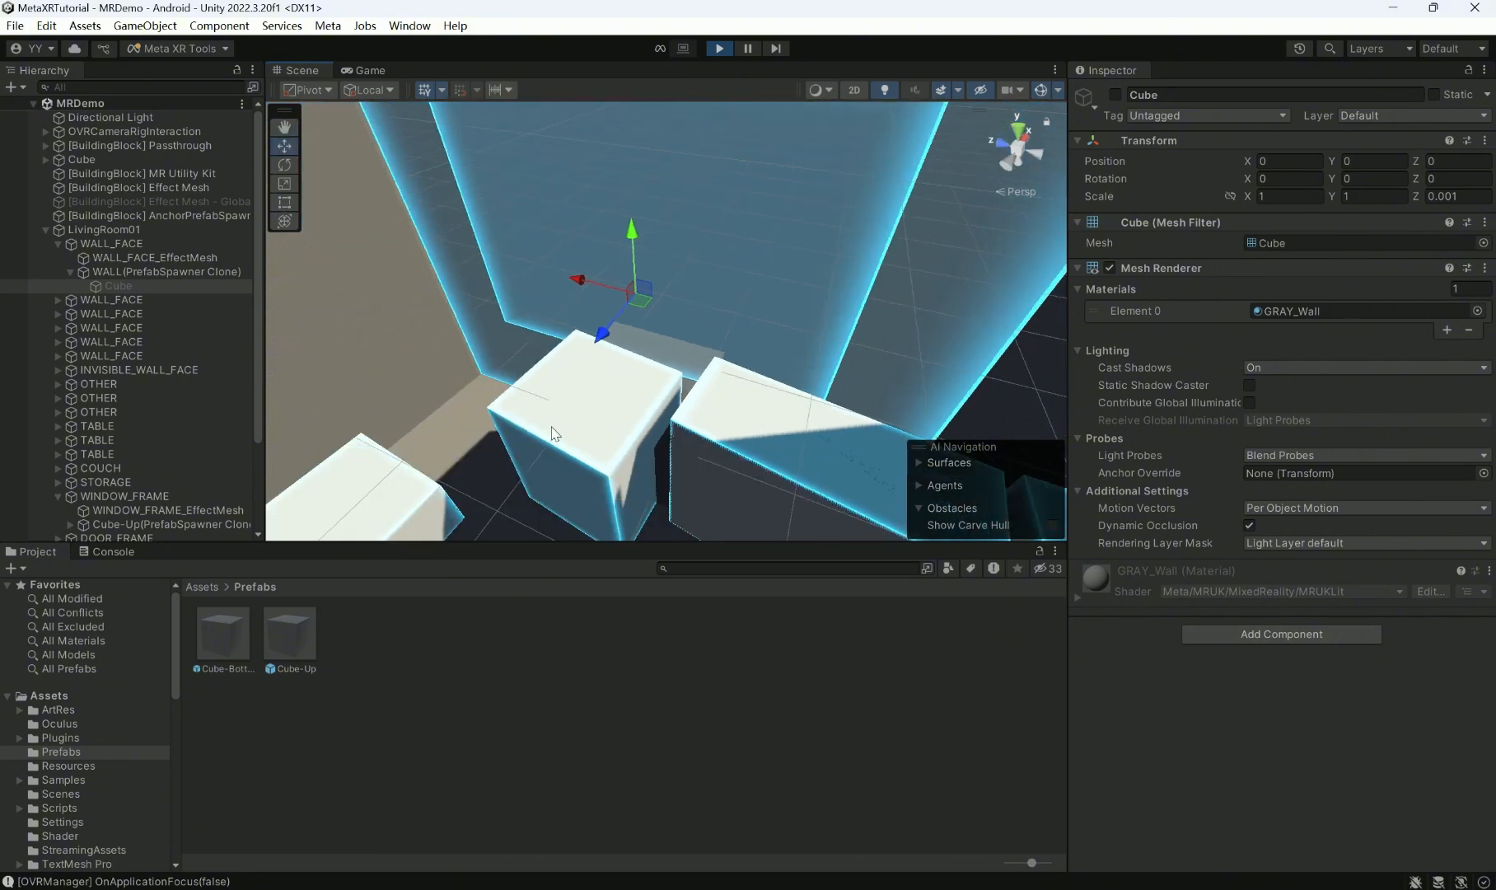
left_click(533, 425)
left_click(117, 383)
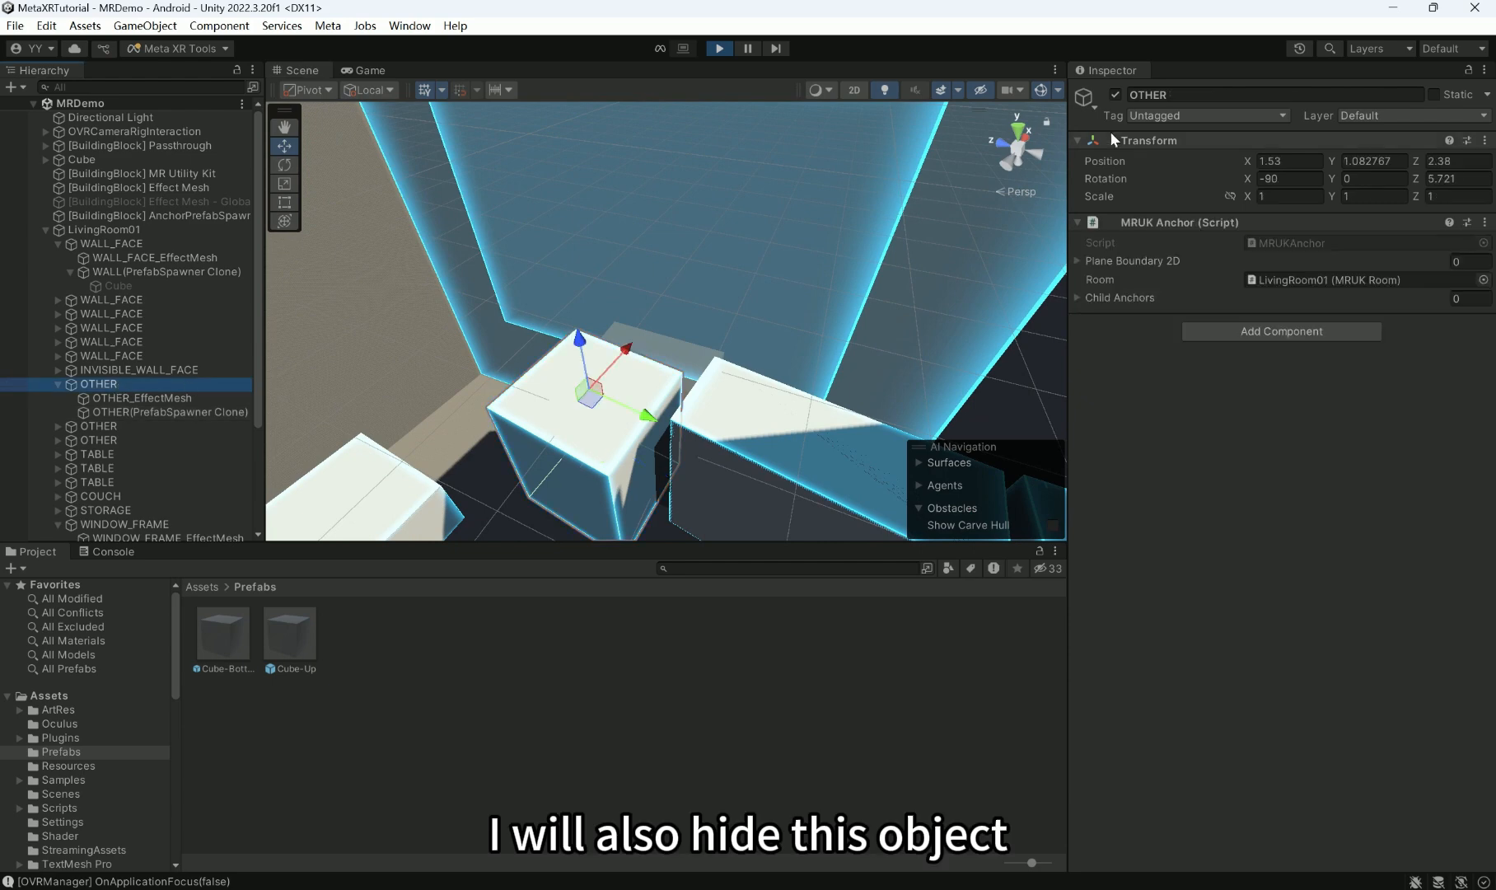
left_click(1115, 94)
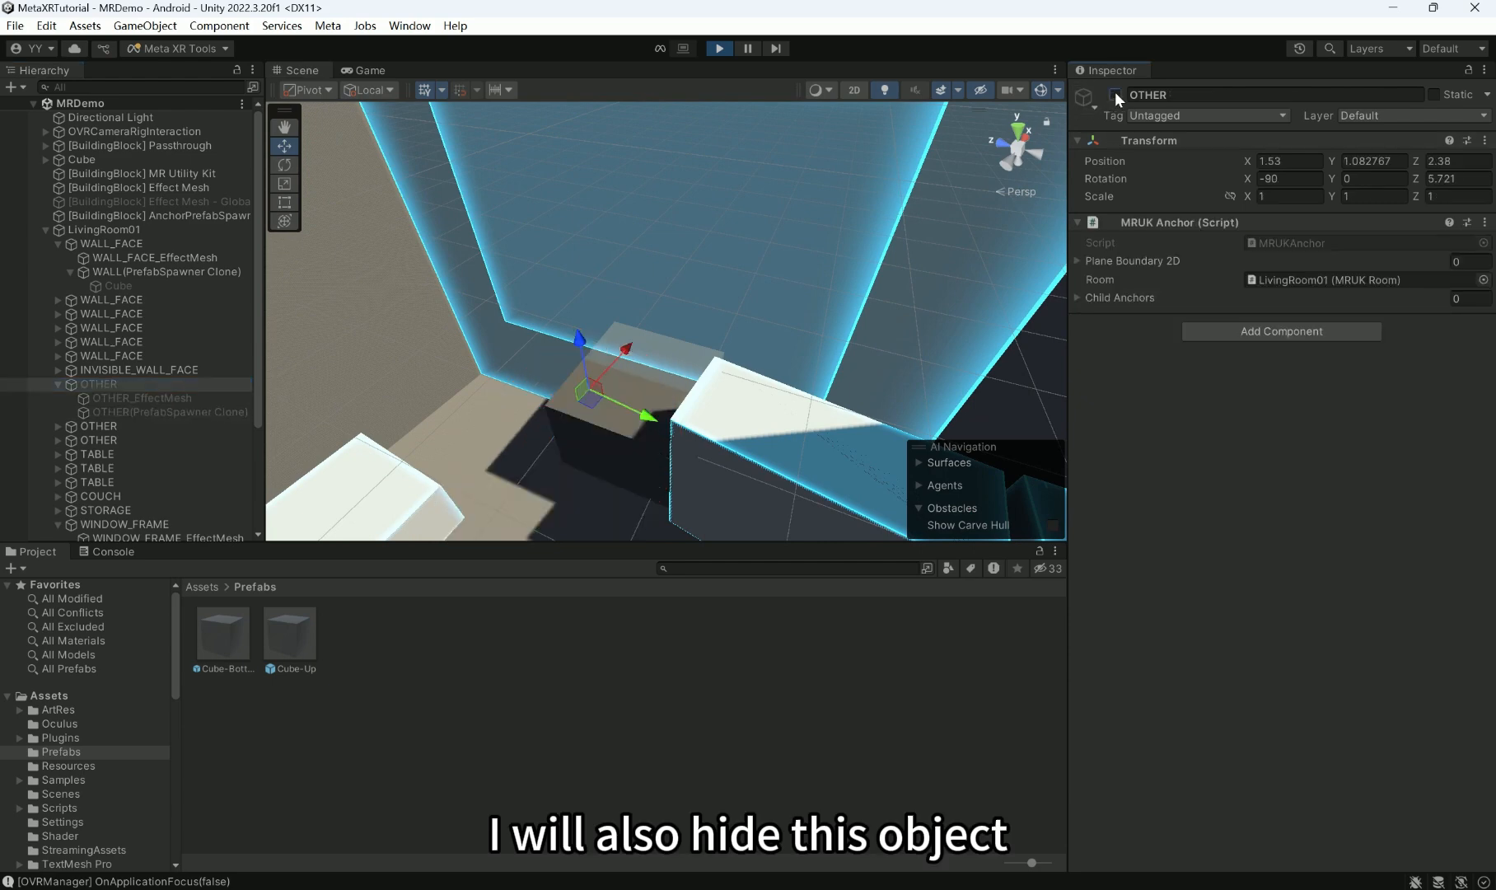
- Select the spawned cube below the window and compare its Cube-Up(PrefabSpawner Clone) root with the parent WINDOW_FRAME anchor
left_click(592, 436)
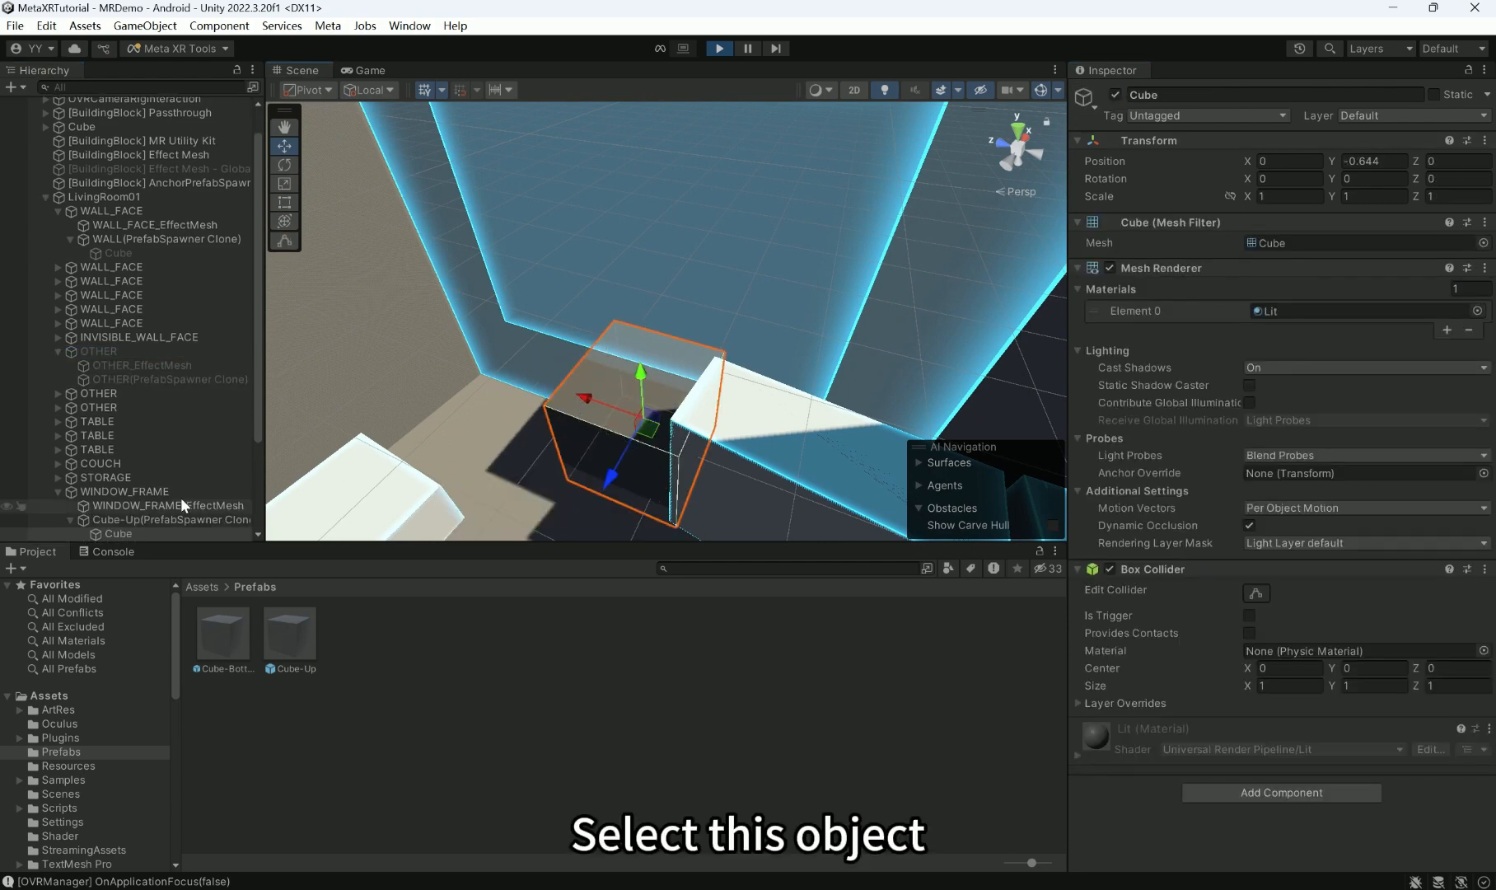
scroll(165, 490, "down", 2)
left_click(144, 467)
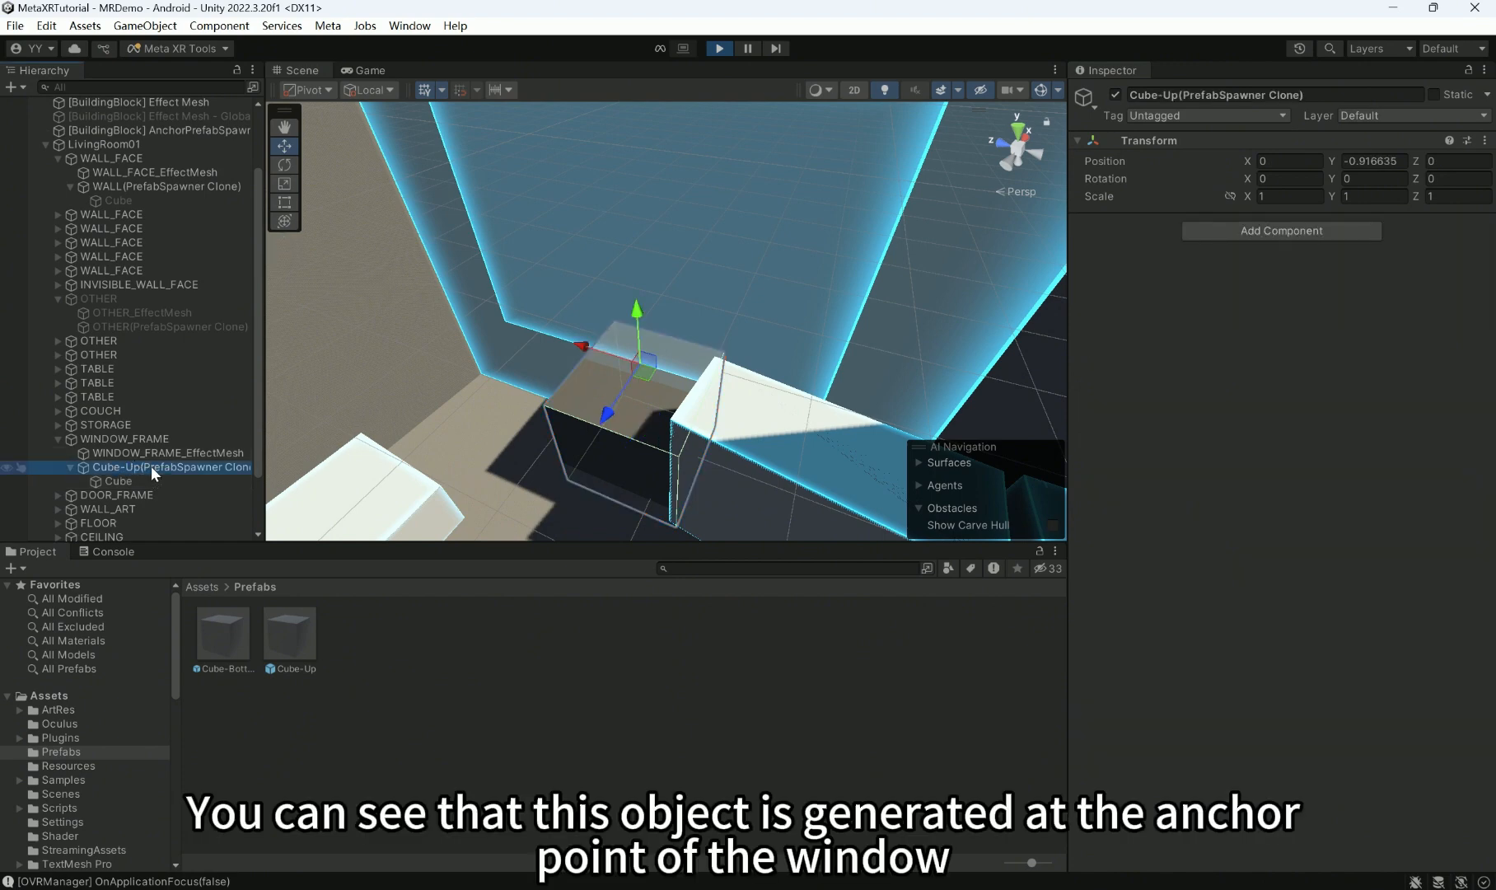
left_click(113, 438)
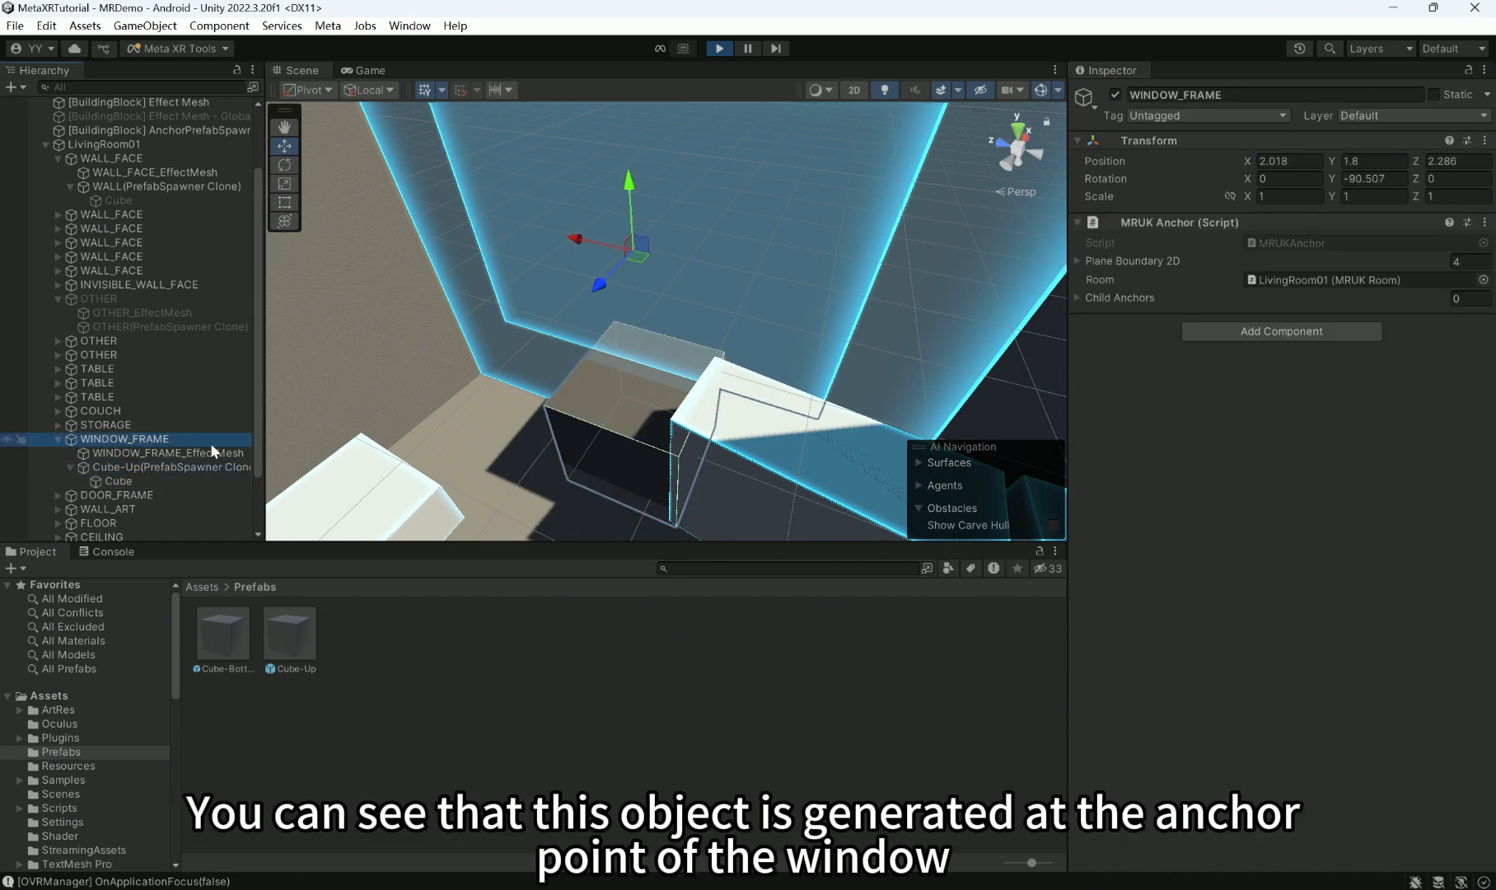
left_click(210, 466)
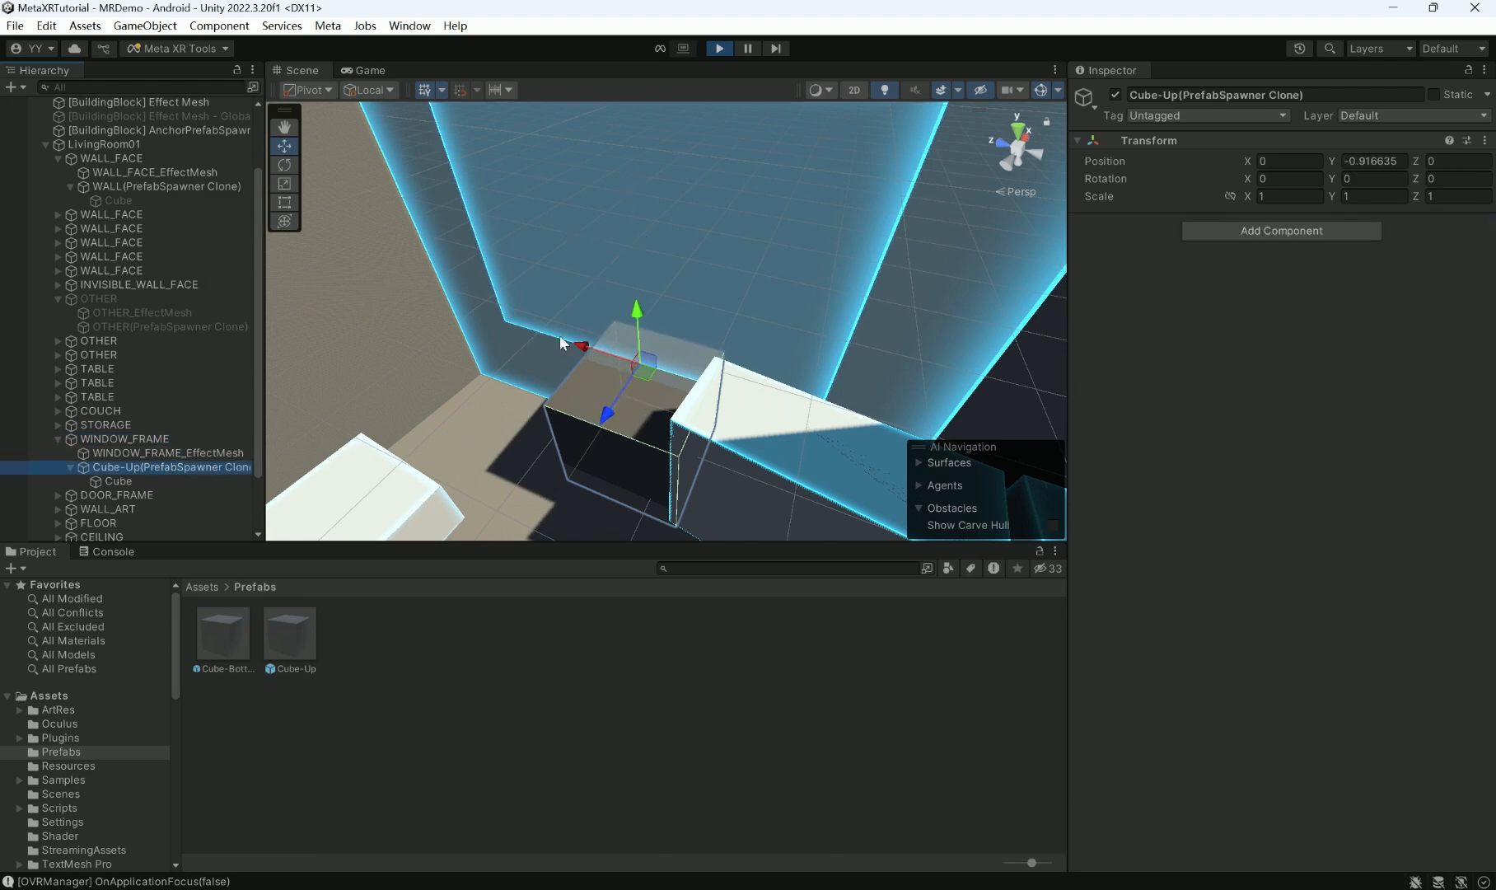
- Examine the Cube-Up clone's origin against the lower edge of WINDOW_FRAME_EffectMesh from a nearly frontal view
right_click_drag(675, 404, 693, 368)
left_click(177, 453)
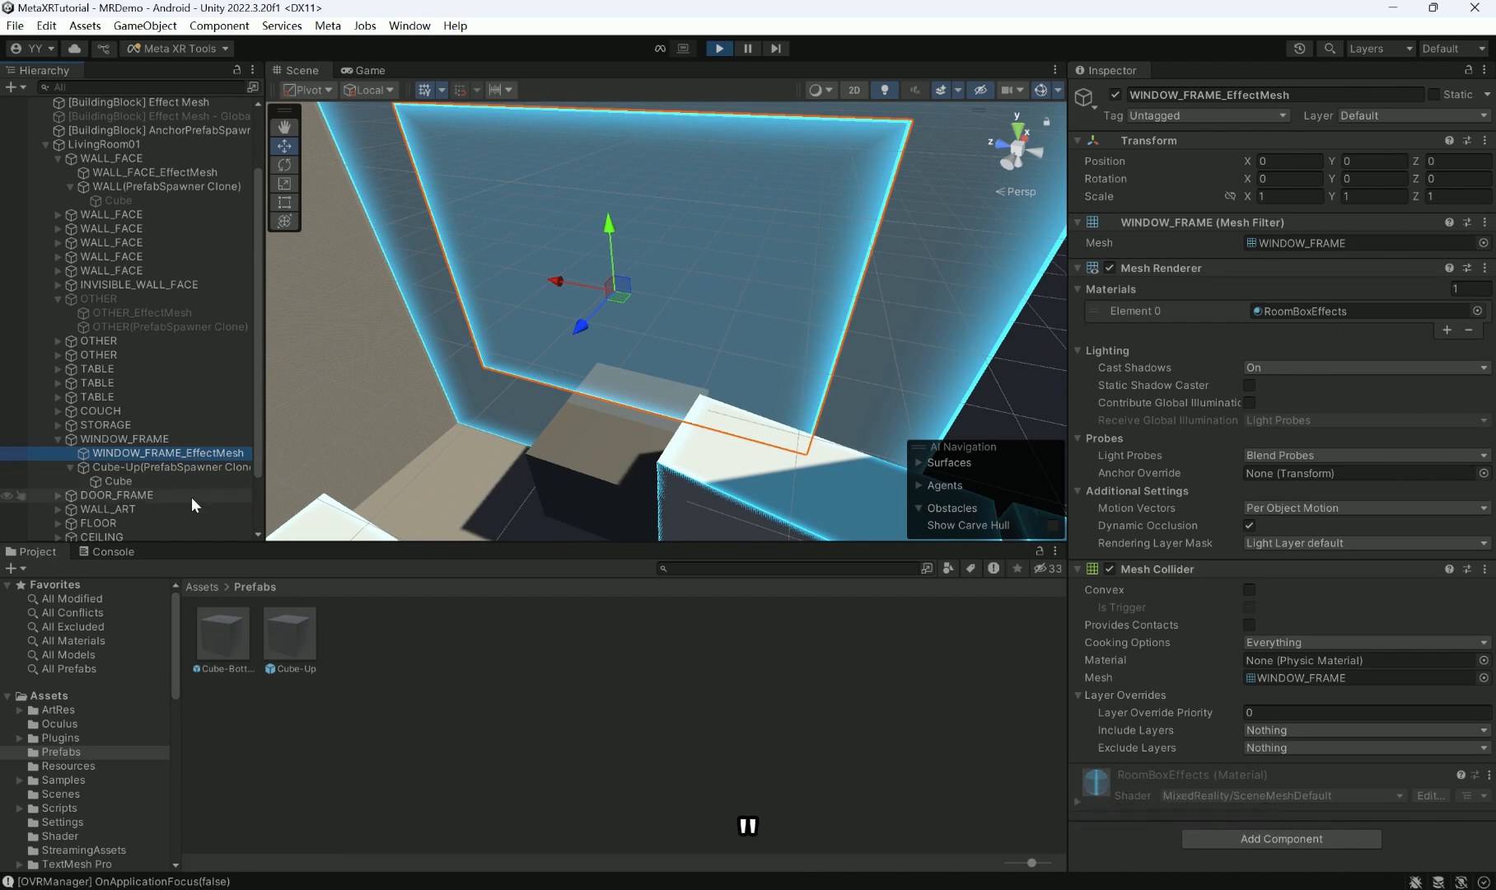
left_click(170, 465)
left_click_drag(690, 425, 766, 249, "alt")
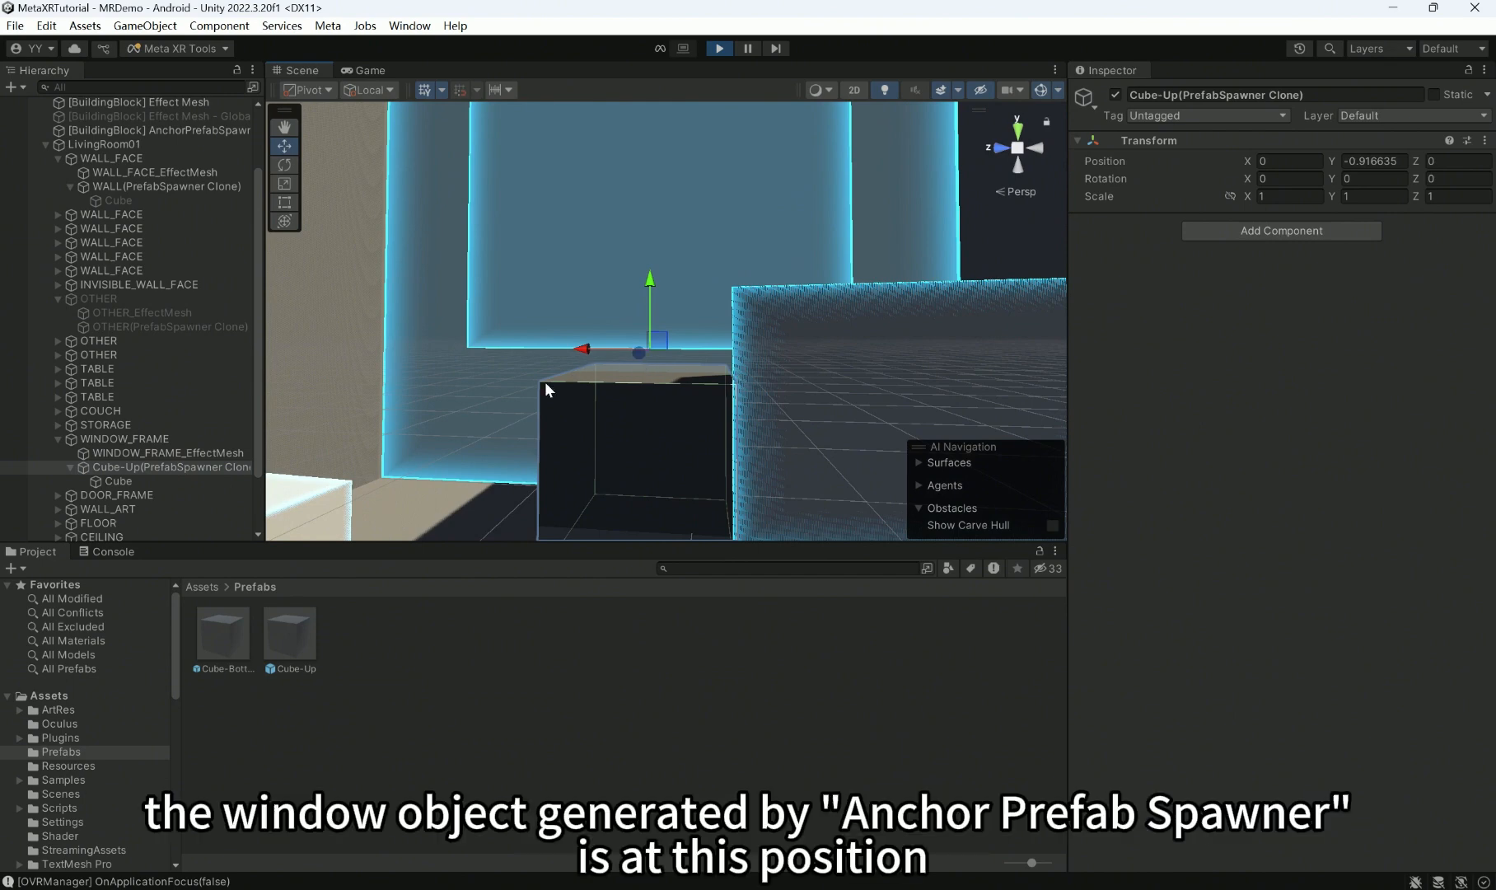
scroll(683, 396, "down", 2)
scroll(770, 353, "up", 1)
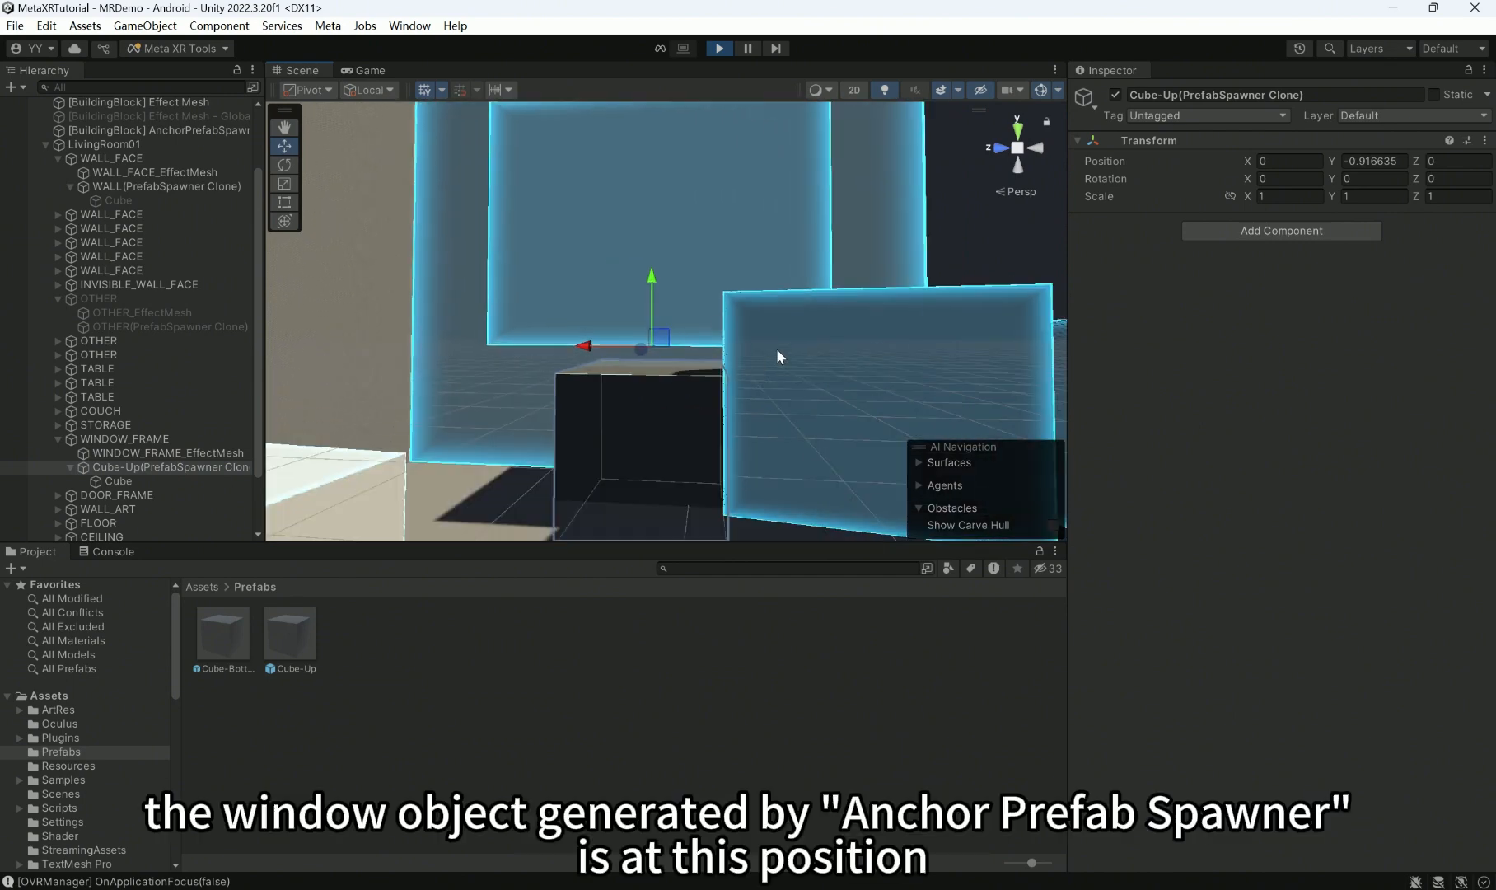
left_click_drag(777, 356, 660, 346, "alt")
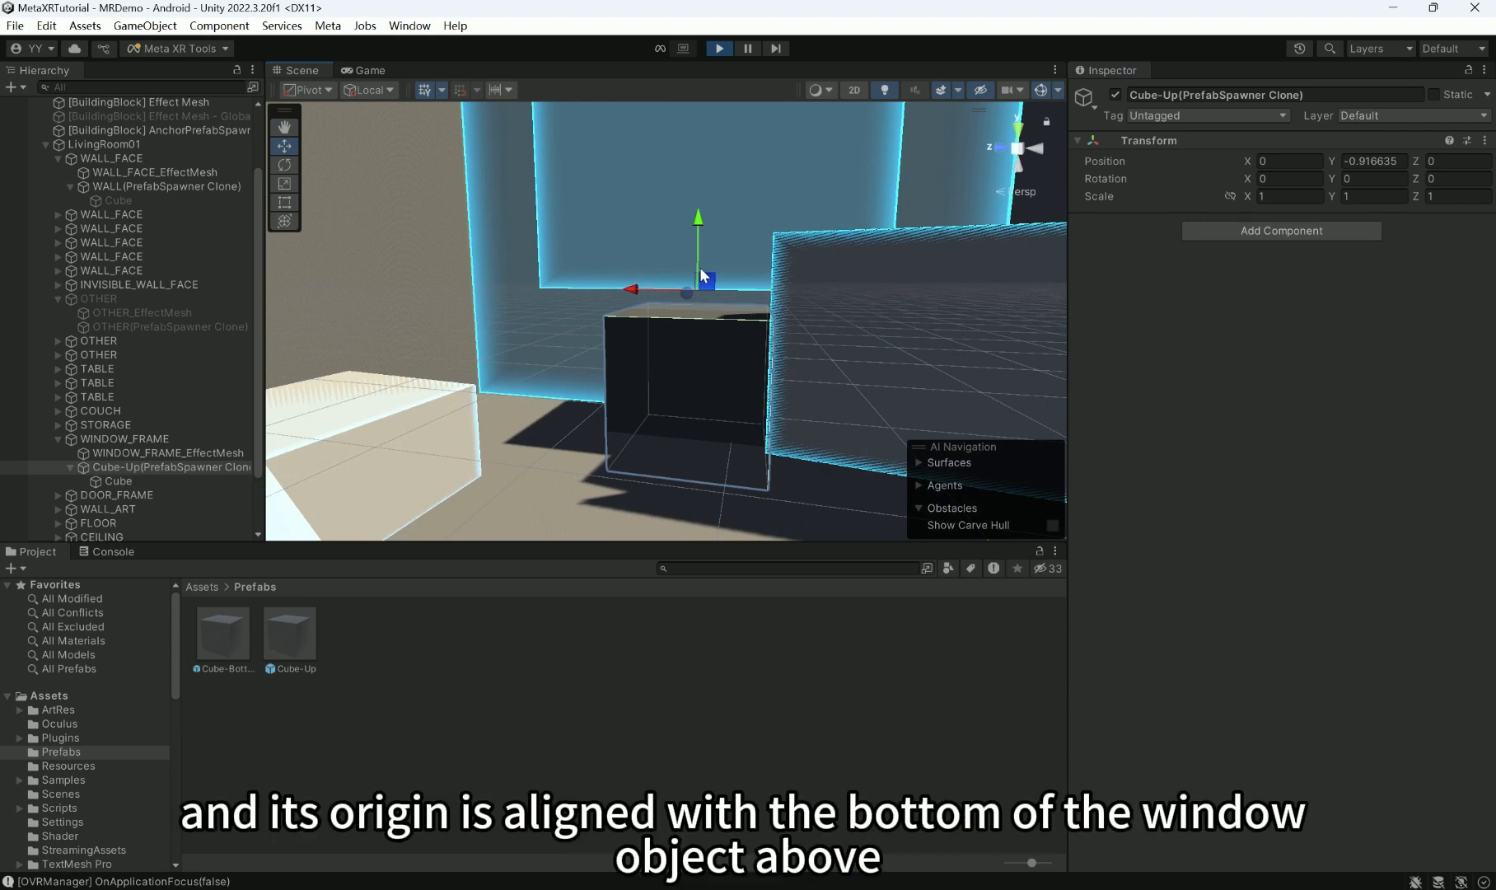
left_click_drag(717, 250, 735, 258, "alt")
- Select the window's effect mesh in the Scene view and compare its pivot with that of the Cube-Up clone
scroll(736, 258, "down", 3)
left_click(749, 192)
right_click_drag(749, 192, 744, 232)
left_click(744, 232)
scroll(754, 269, "up", 2)
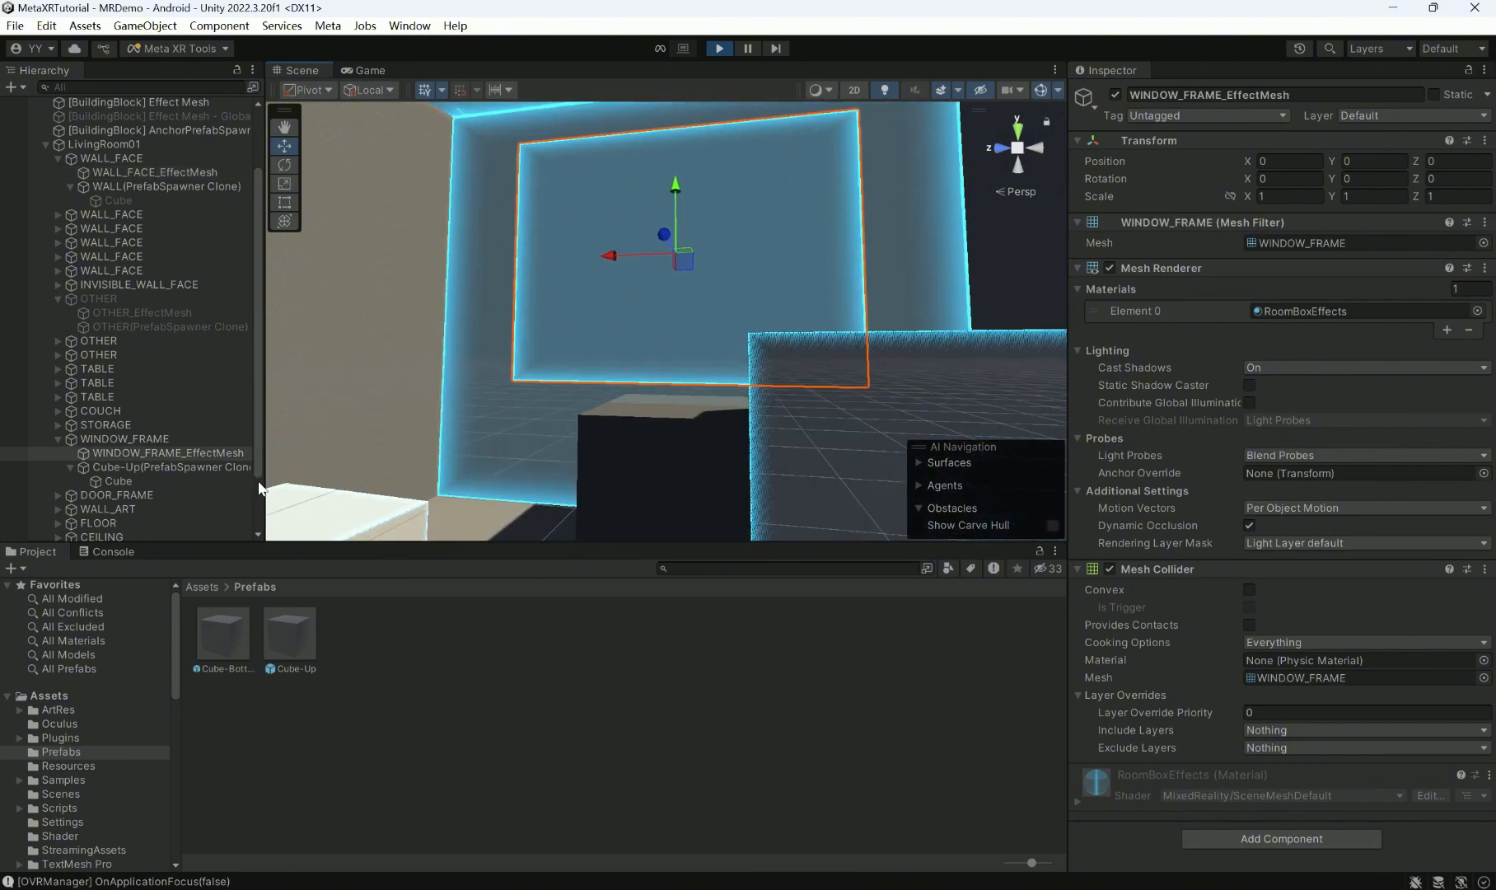
left_click(147, 467)
left_click(151, 455)
left_click(154, 467)
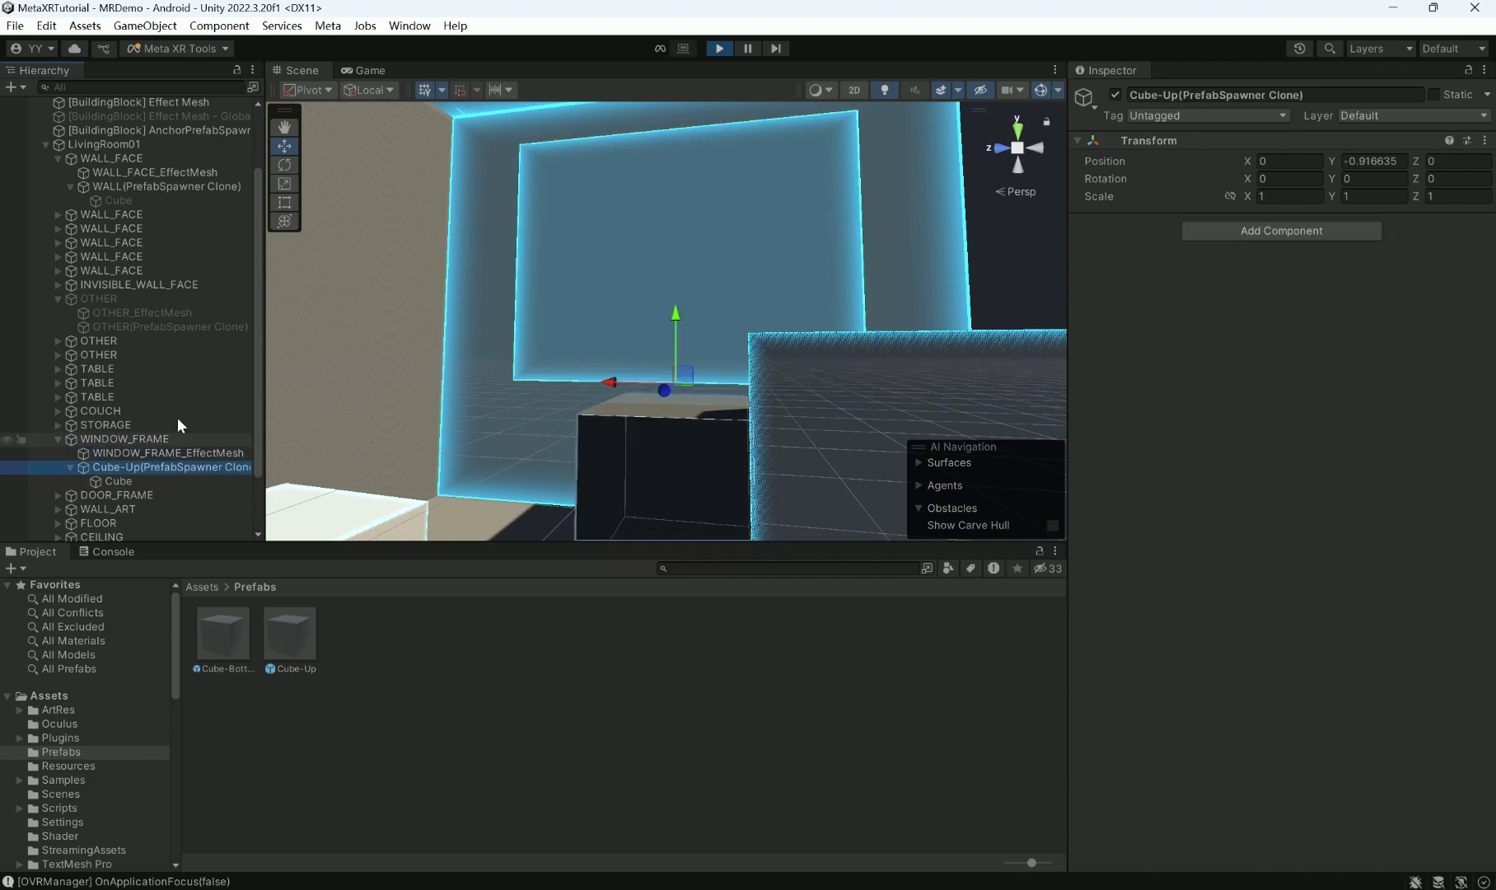
- Review the WINDOW_FRAME entry's Alignment setting on the AnchorPrefabSpawner while the scene is running
scroll(165, 239, "up", 2)
left_click(182, 211)
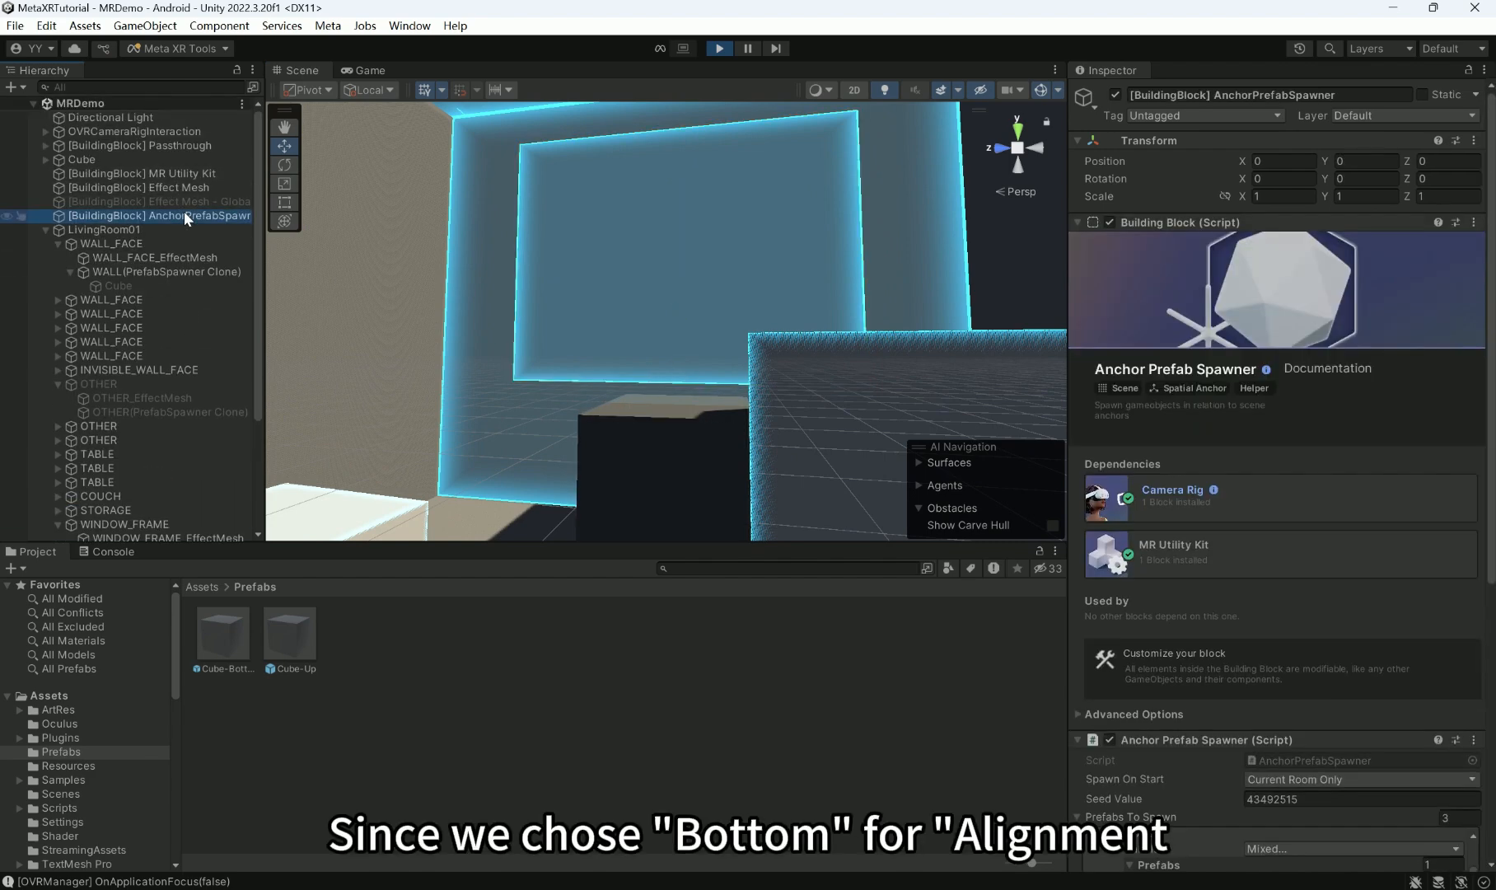
scroll(1225, 603, "down", 6)
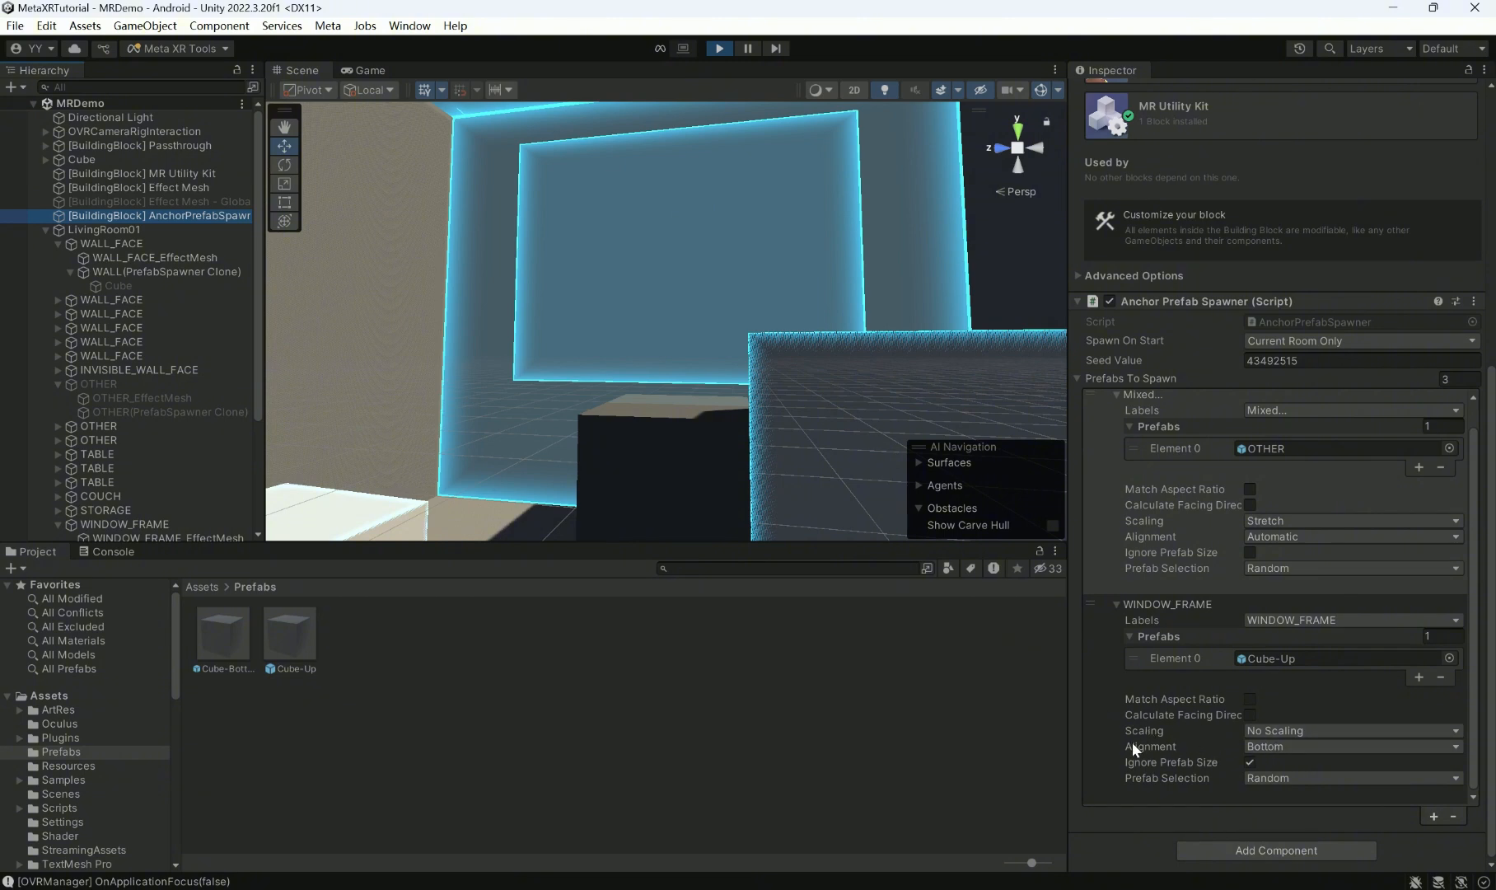
- Compare the pivots of the Cube-Up clone and its child Cube under WINDOW_FRAME, and exit Play mode
left_click(158, 527)
scroll(164, 525, "down", 2)
left_click(170, 499)
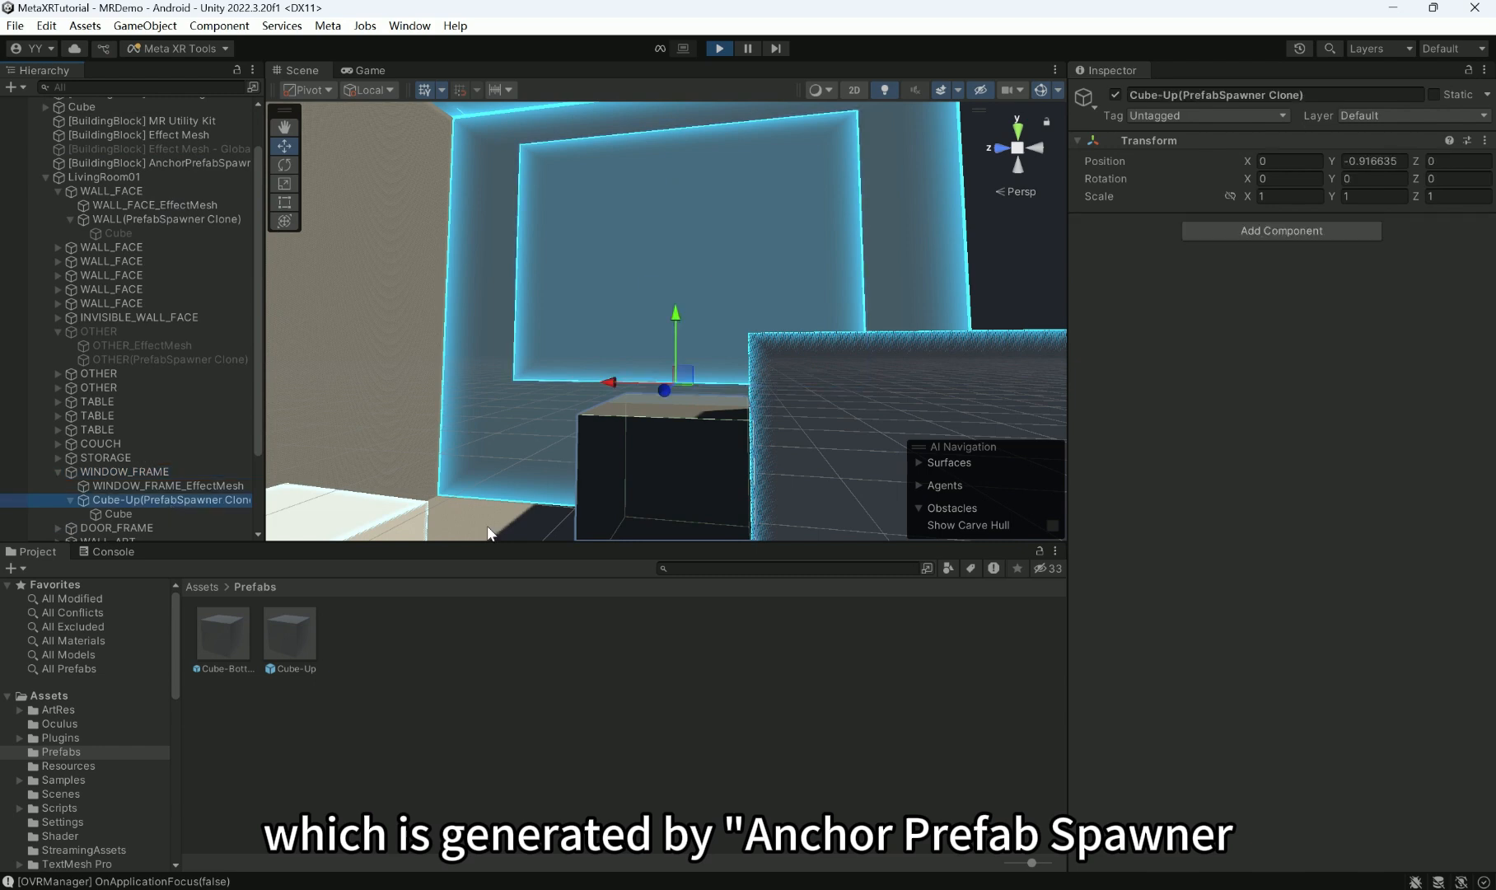
left_click(131, 516)
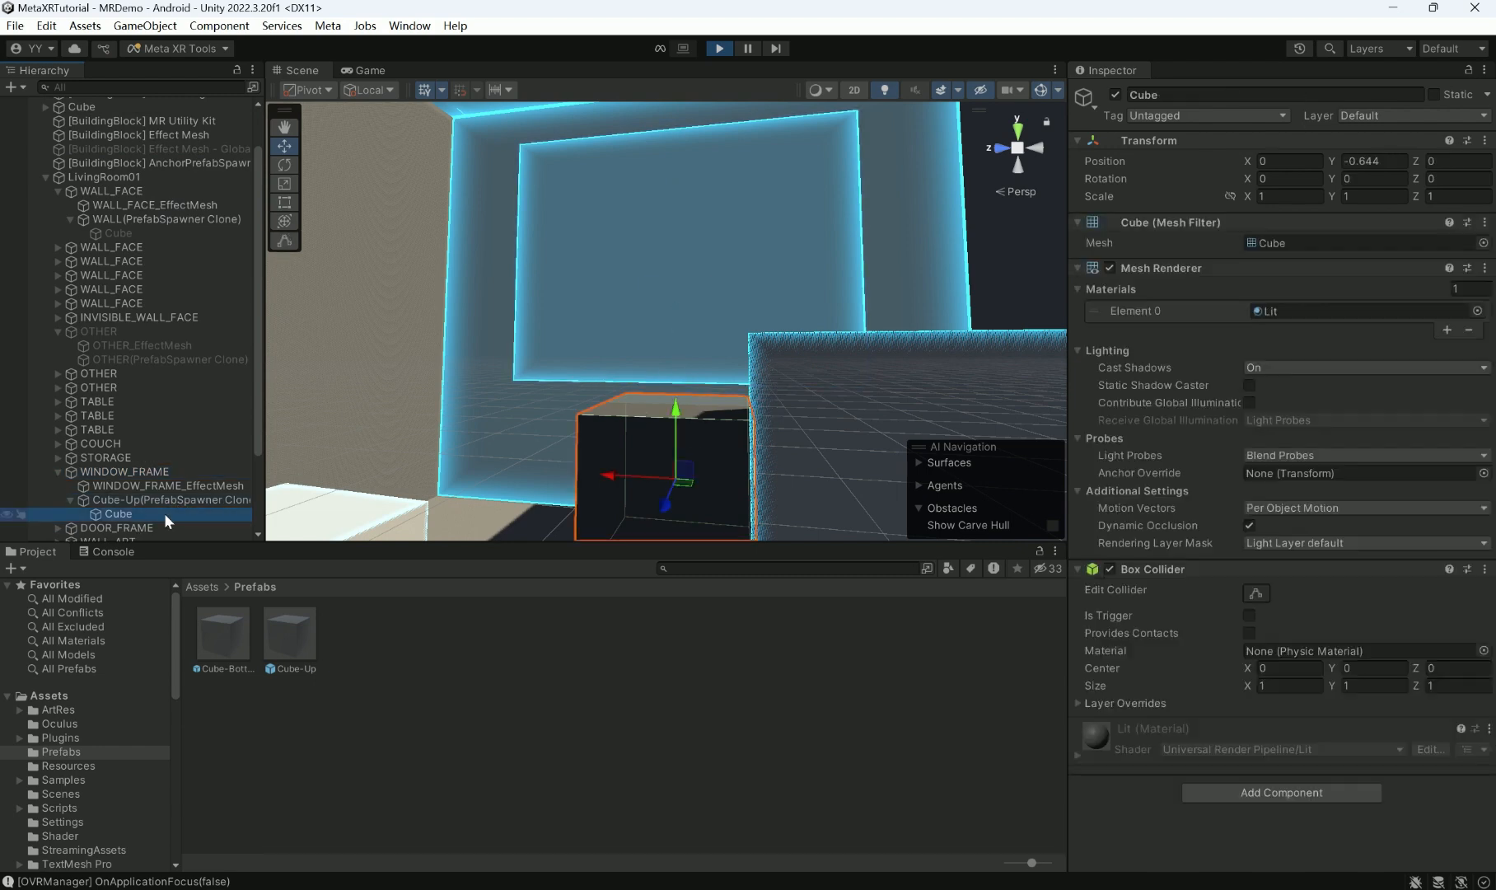
left_click(202, 503)
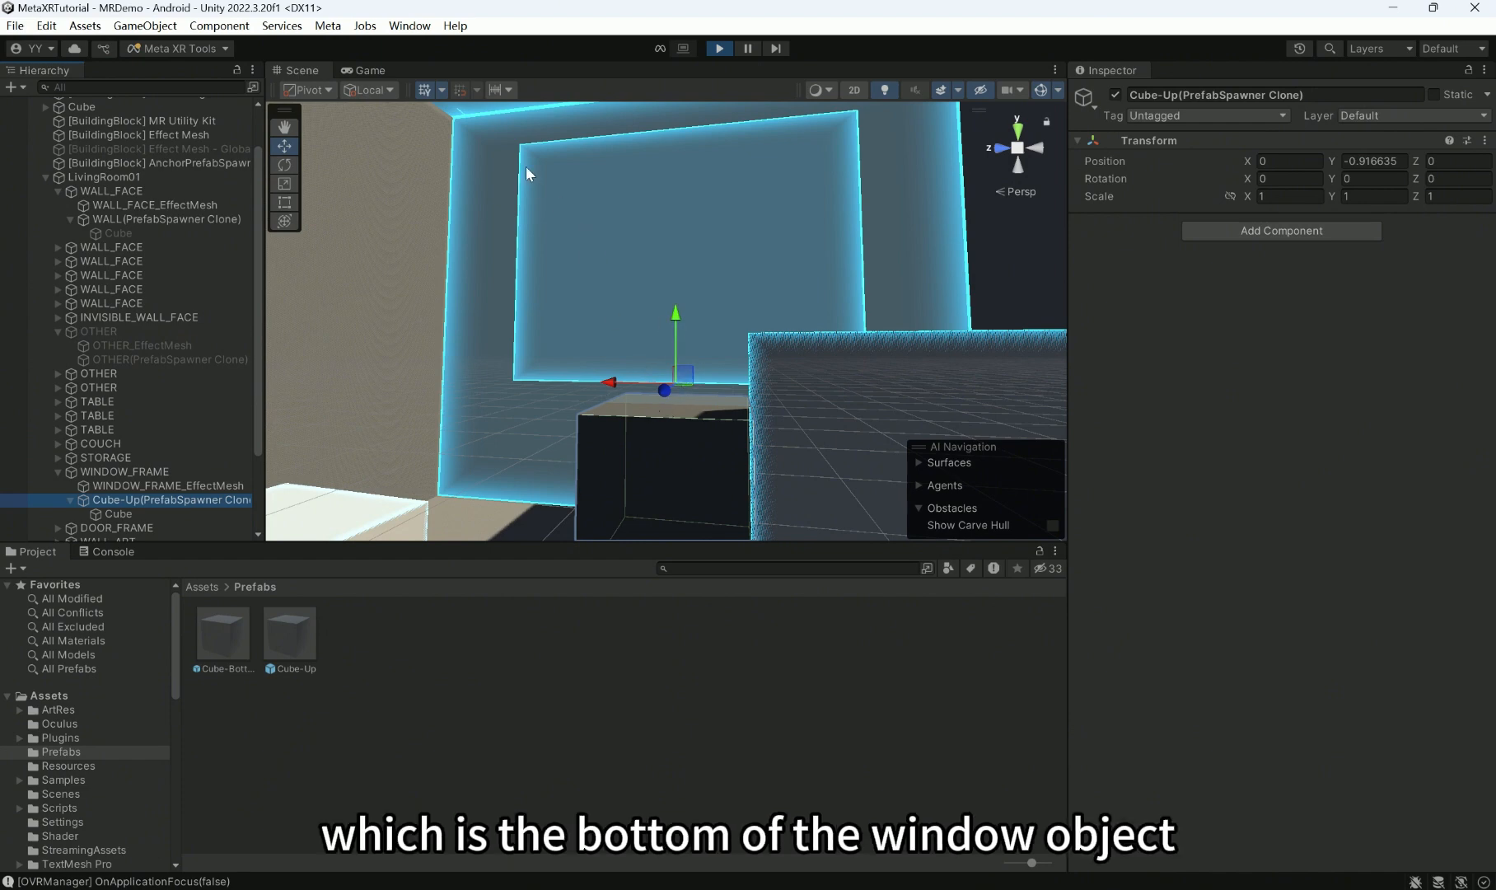
left_click(719, 48)
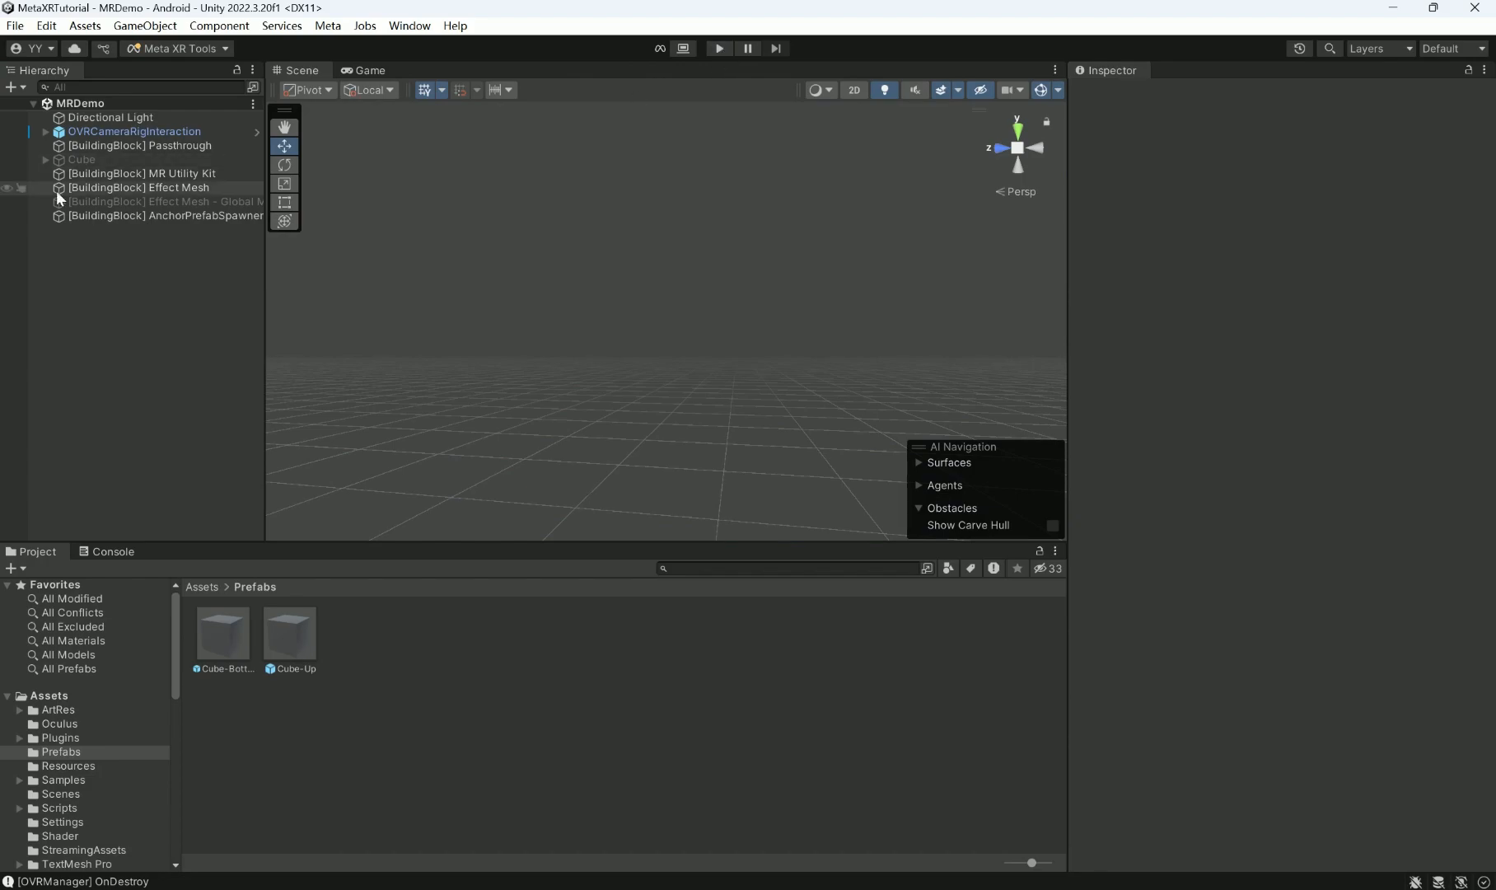
- On the AnchorPrefabSpawner, set the WINDOW_FRAME entry's Scaling to Stretch and its Alignment to Center
left_click(94, 214)
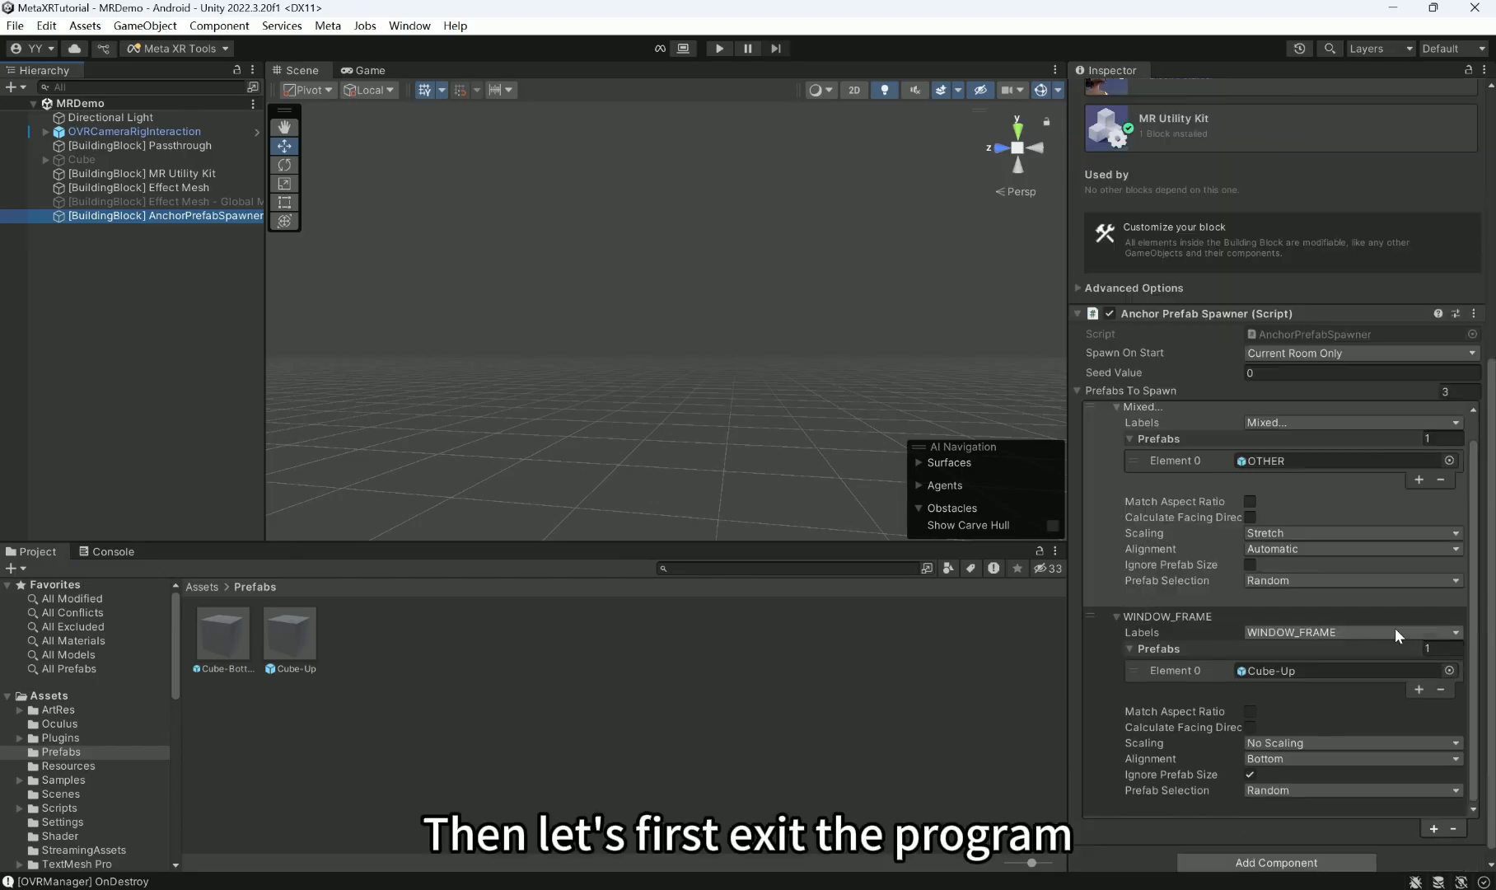
scroll(1394, 627, "down", 1)
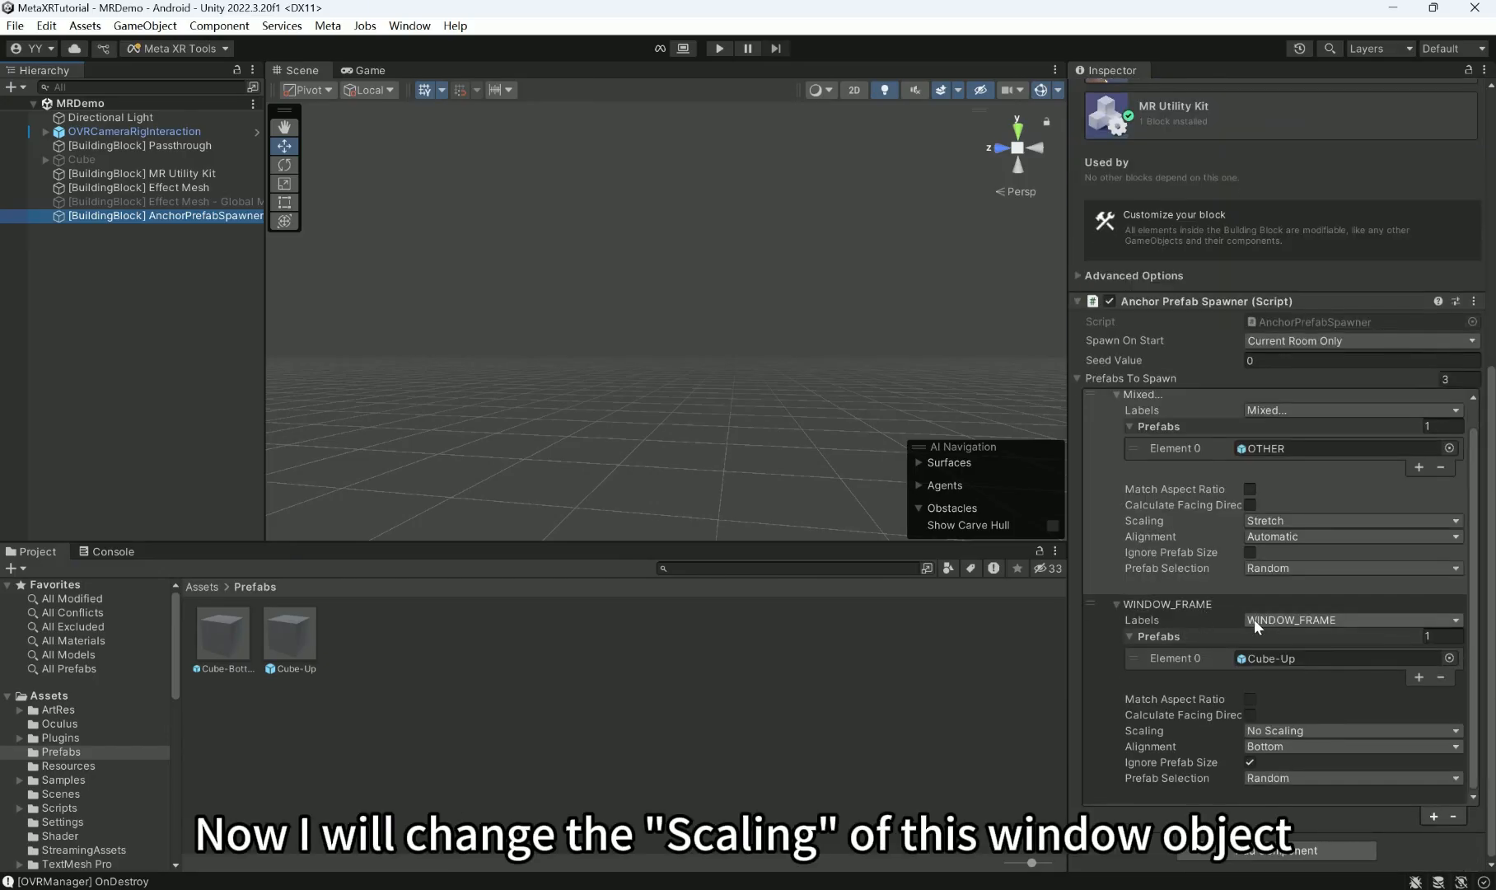
left_click(1304, 730)
left_click(1305, 751)
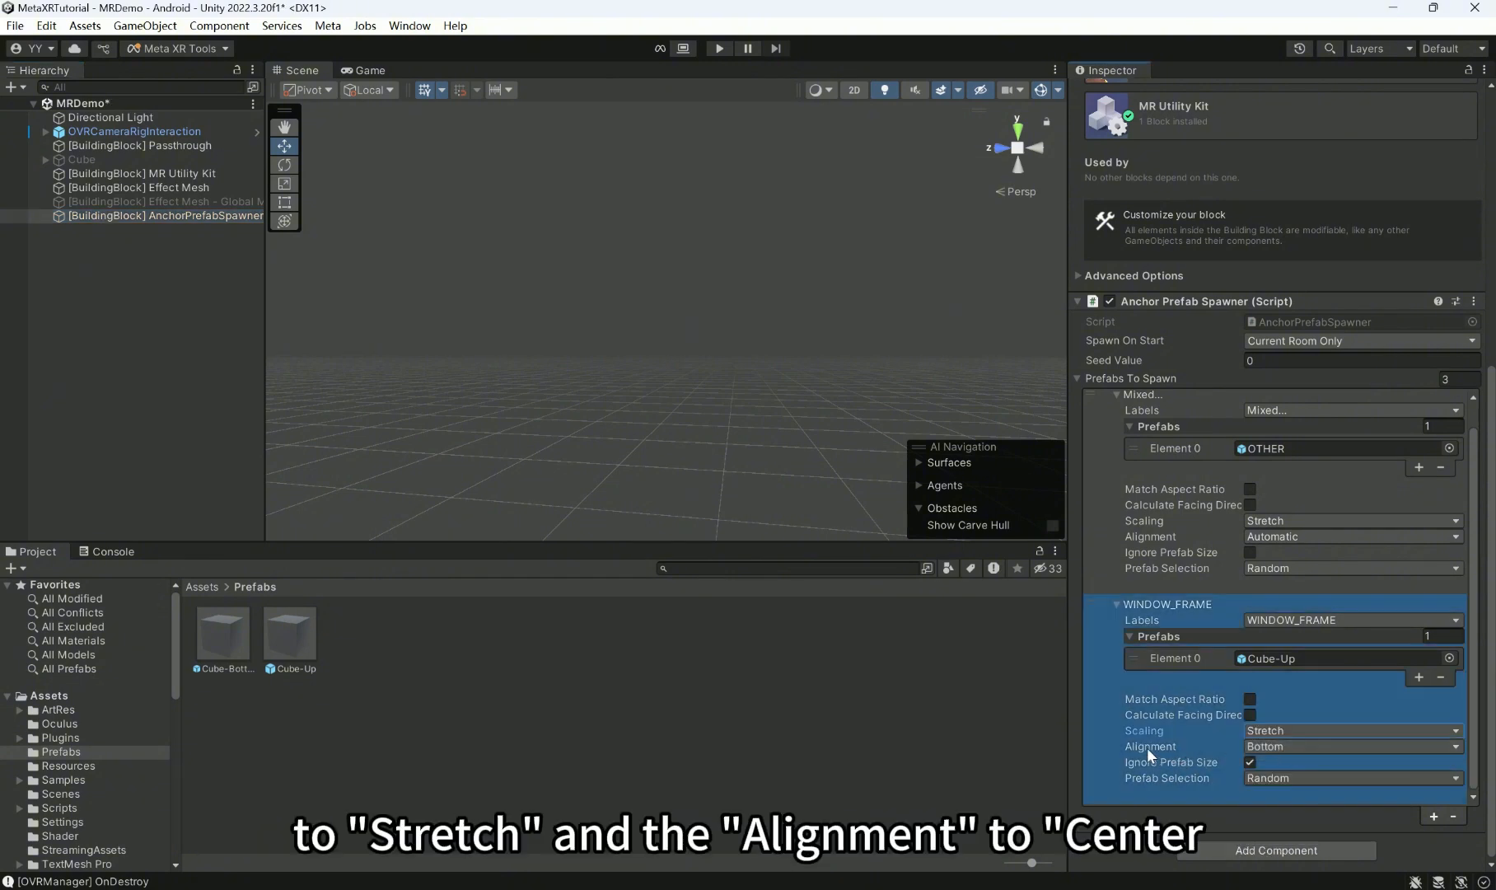
left_click(1267, 745)
left_click(1293, 807)
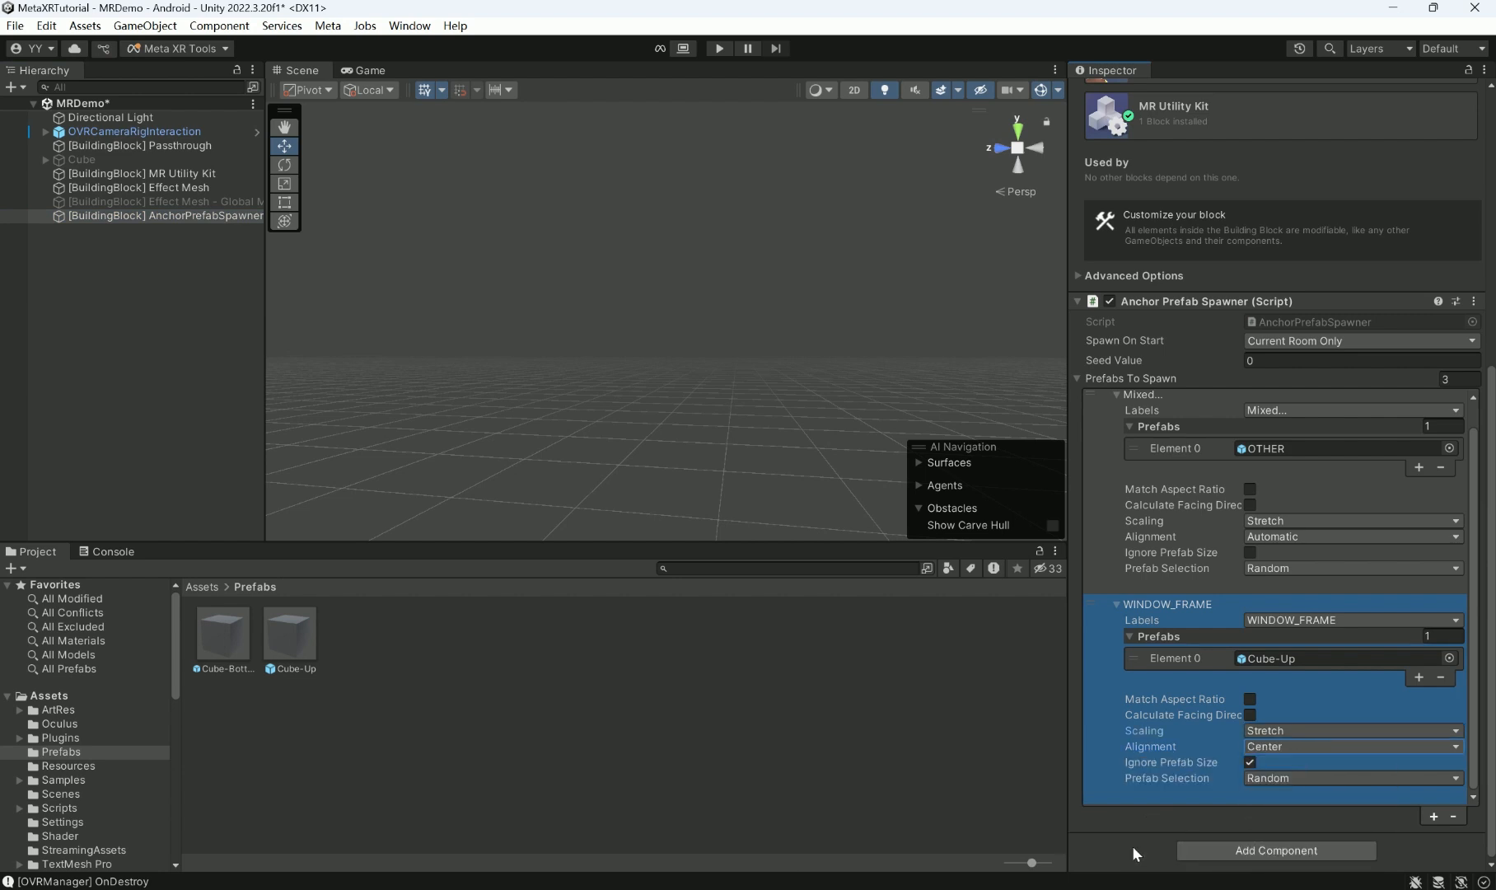
left_click(1250, 762)
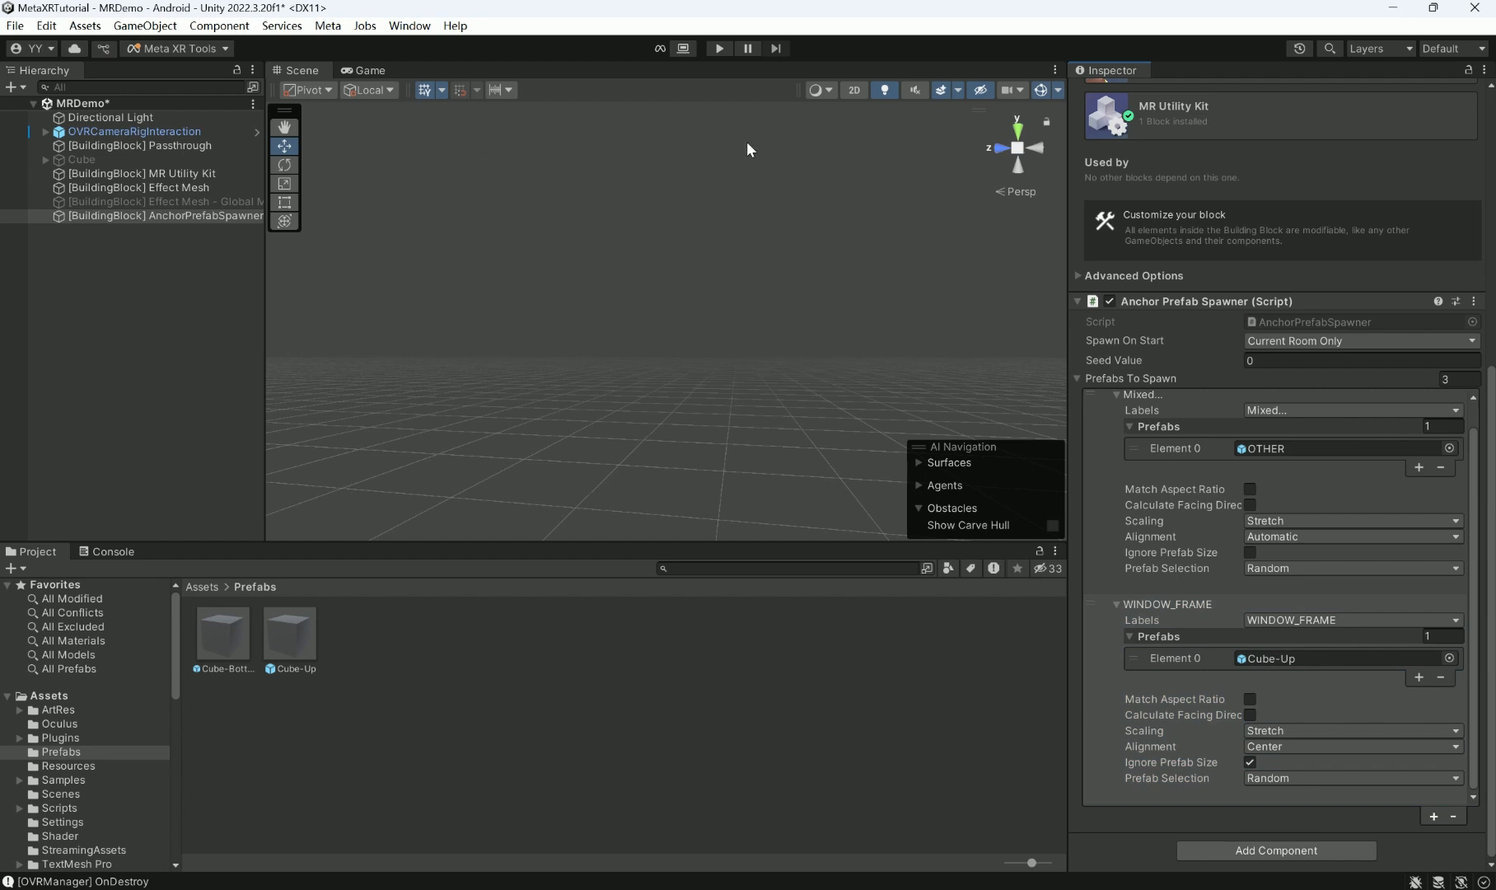
left_click(1137, 722)
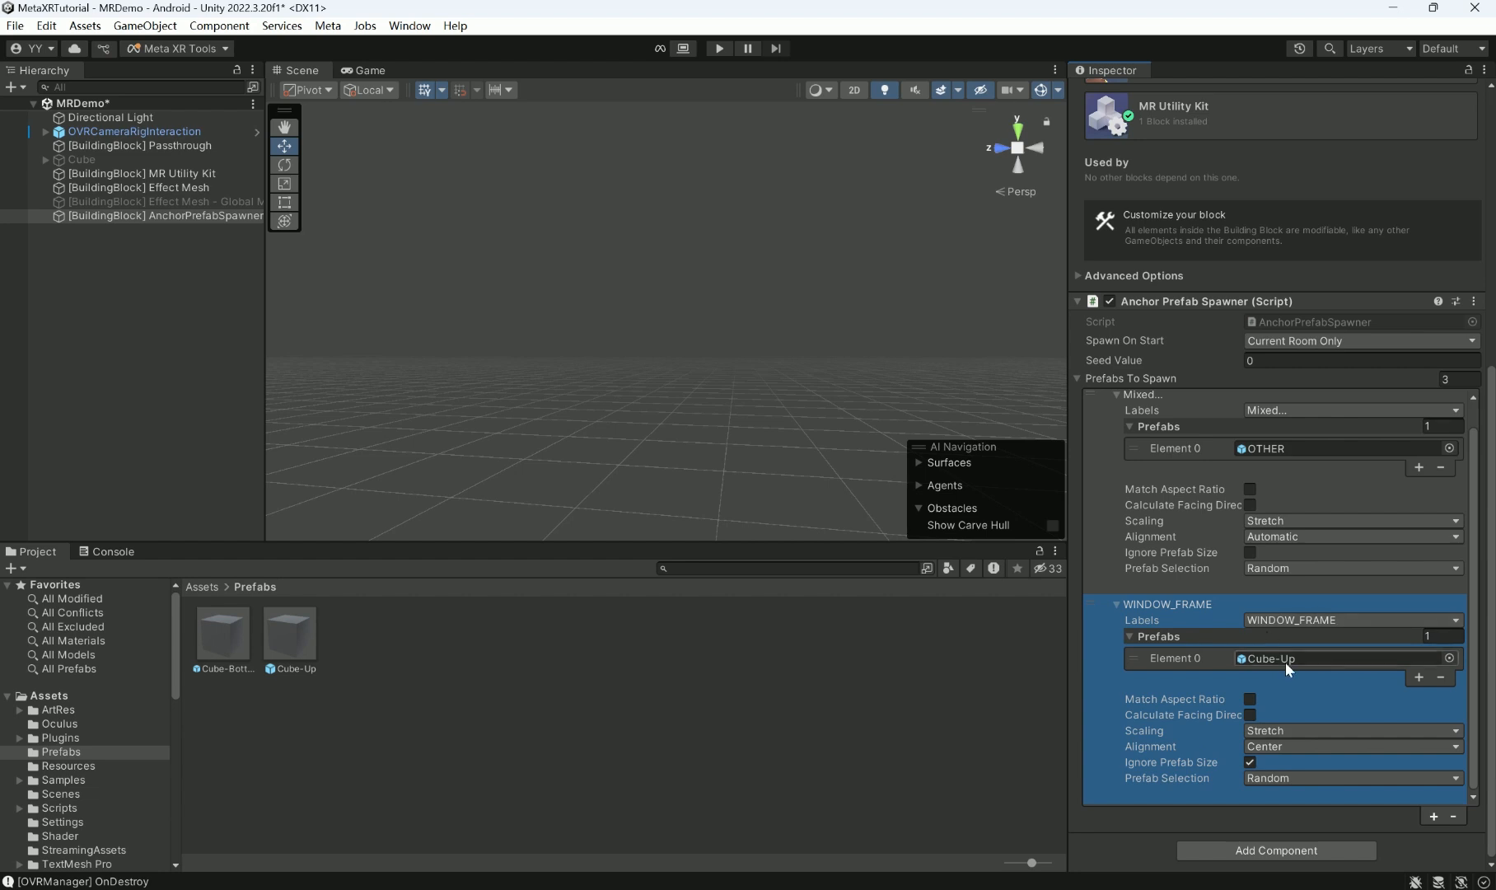
left_click(1154, 833)
- Run the scene and deactivate the spawned wall's Cube that covers the window in the Scene view
left_click(720, 49)
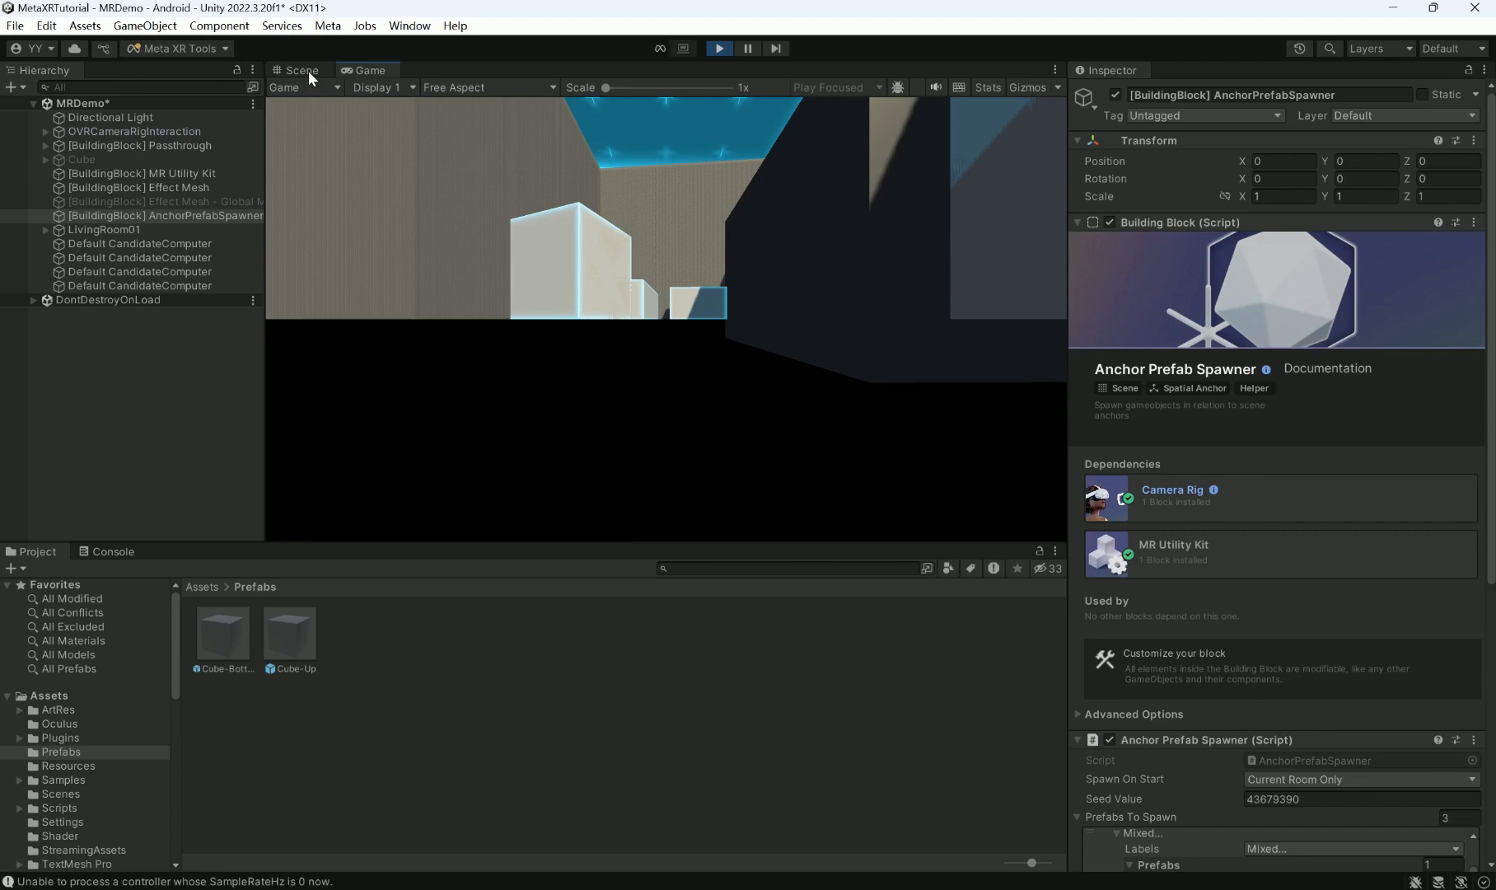
right_click_drag(666, 331, 631, 210)
key("s")
left_click(636, 407)
left_click(631, 210)
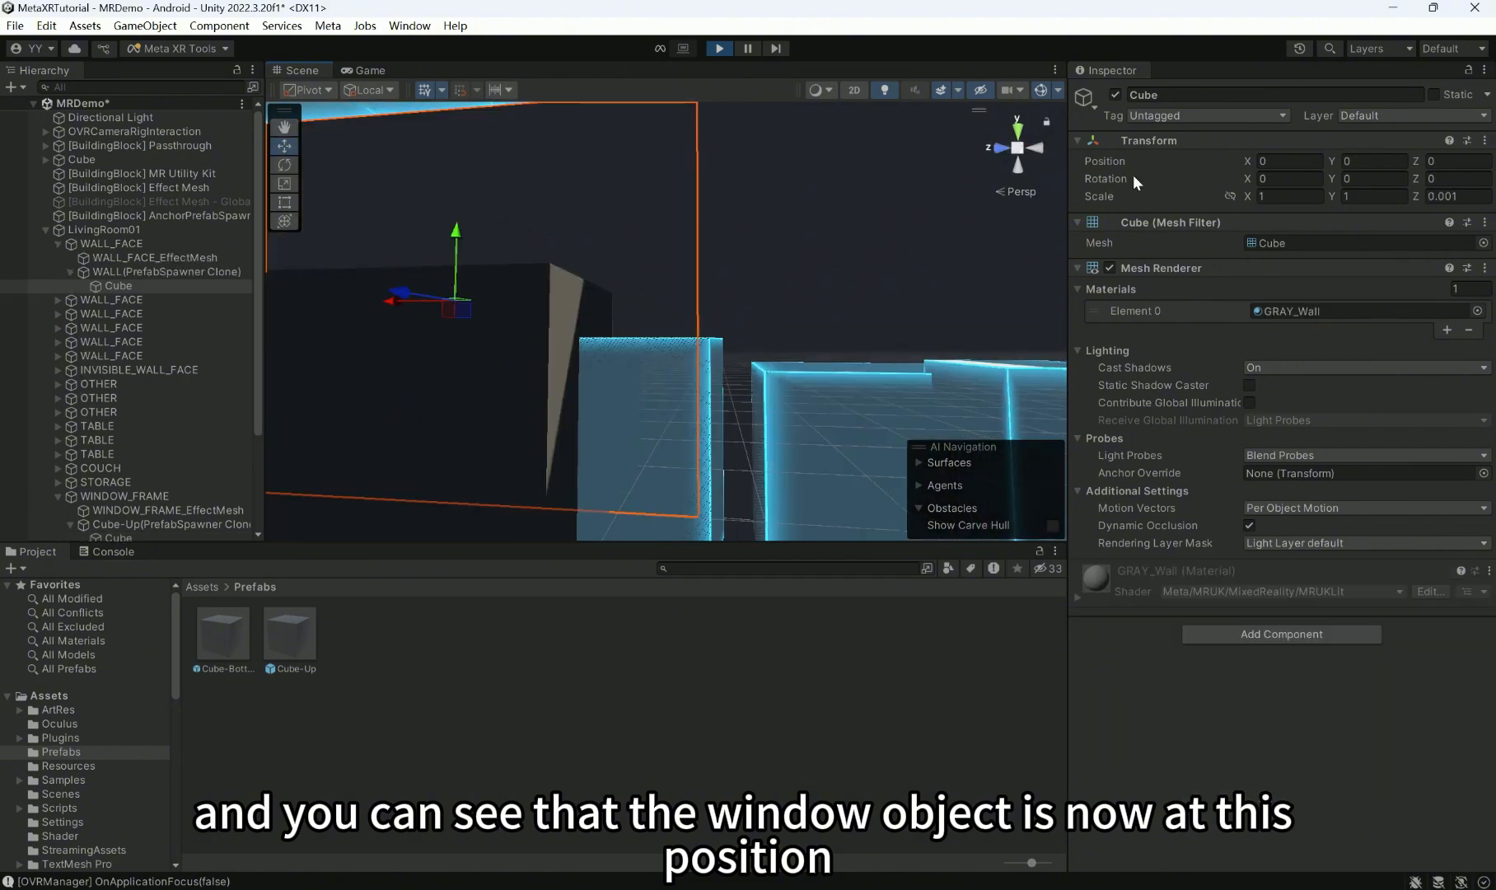
left_click(1117, 94)
- Examine the pivots of the window's effect mesh, the spawned Cube and its Cube-Up clone parent
right_click_drag(833, 338, 666, 249)
key("w")
left_click(664, 287)
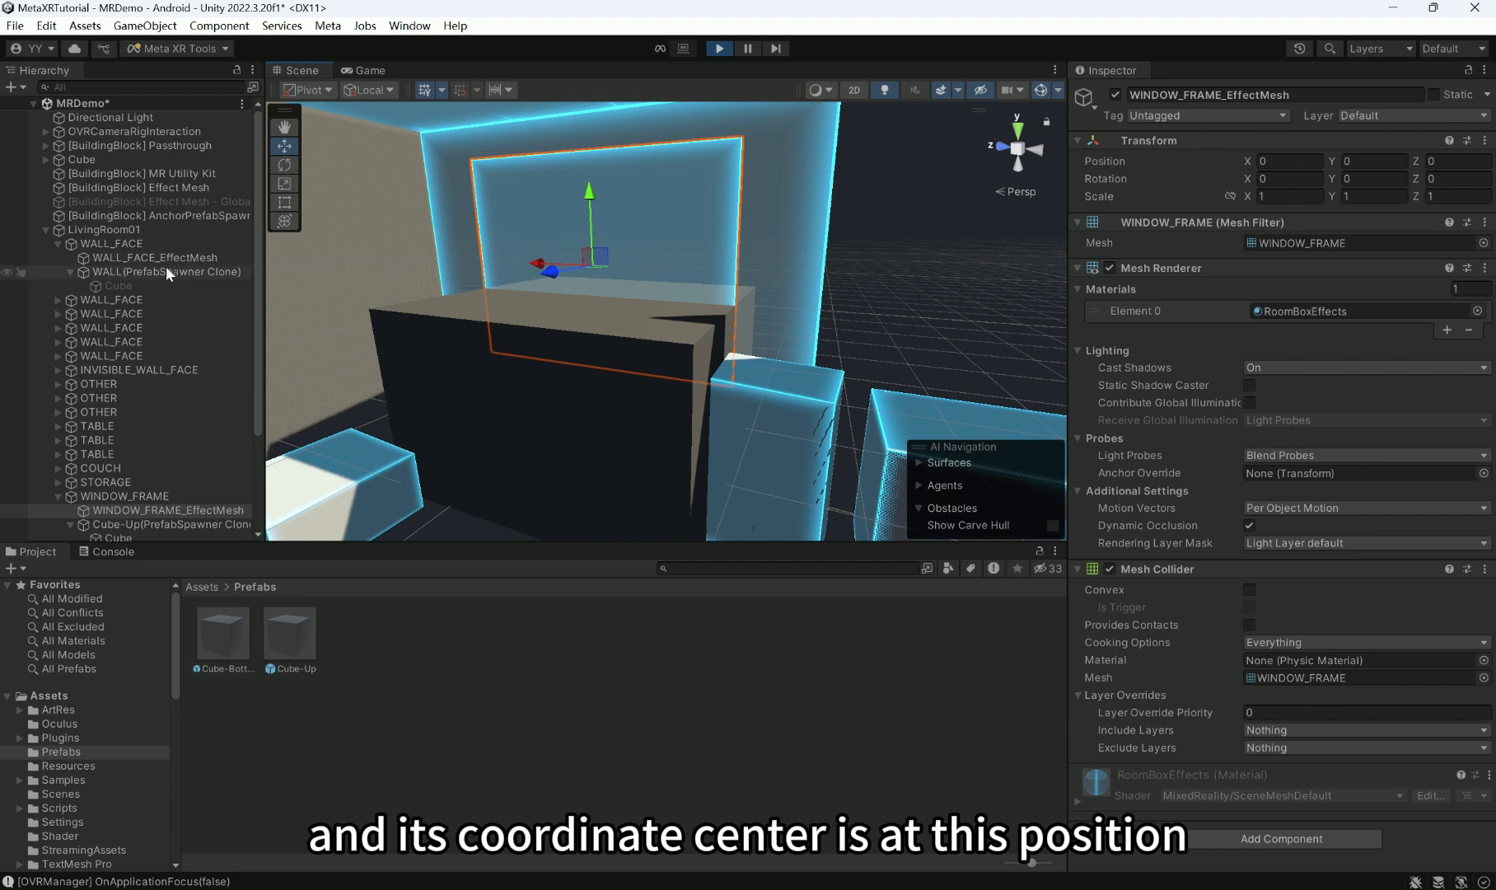
left_click(561, 454)
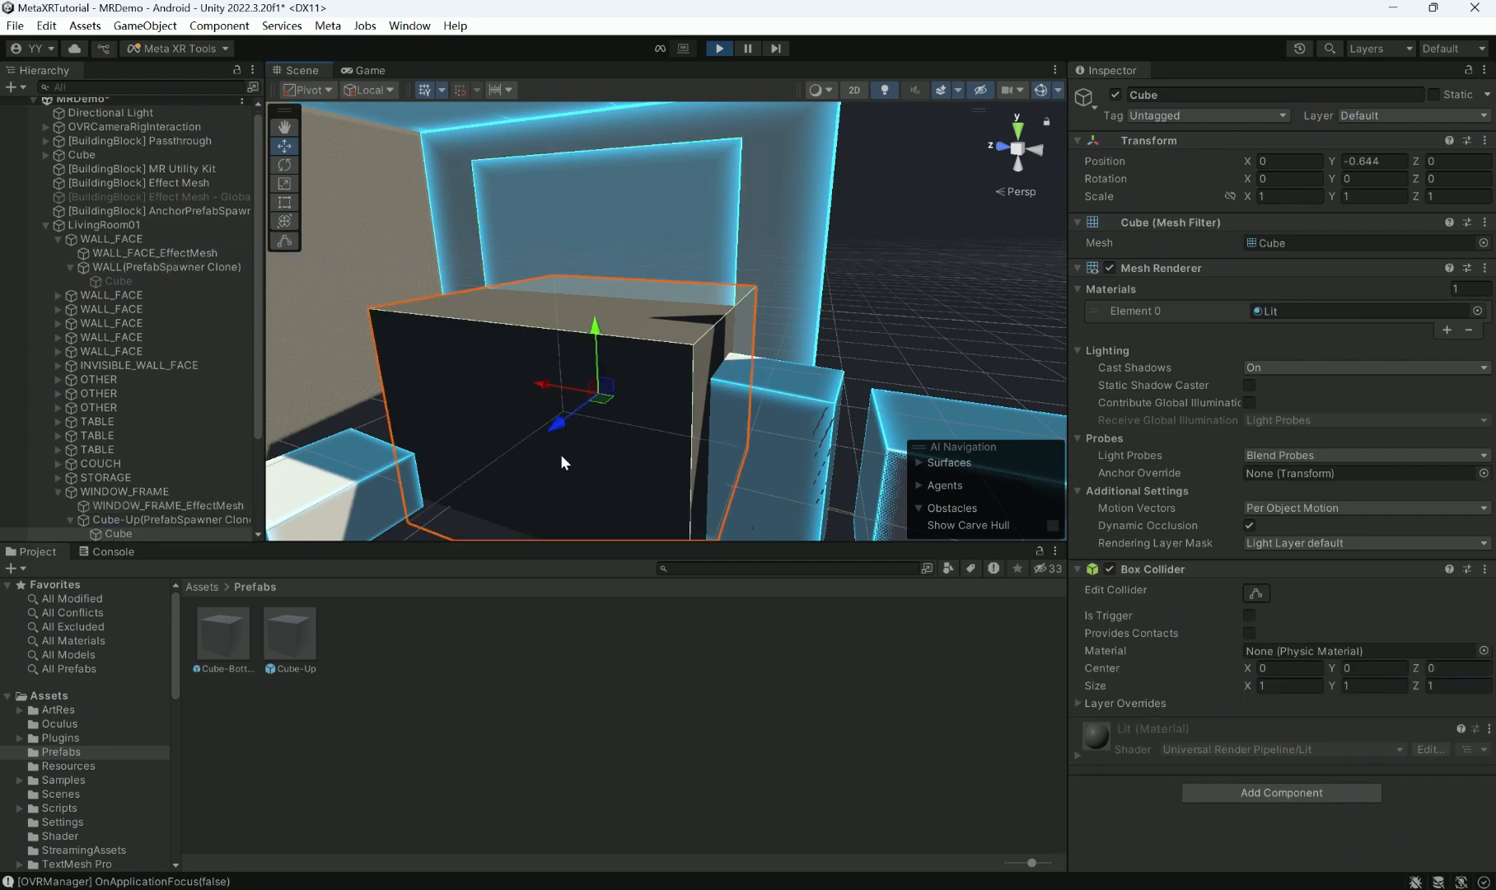
left_click(179, 522)
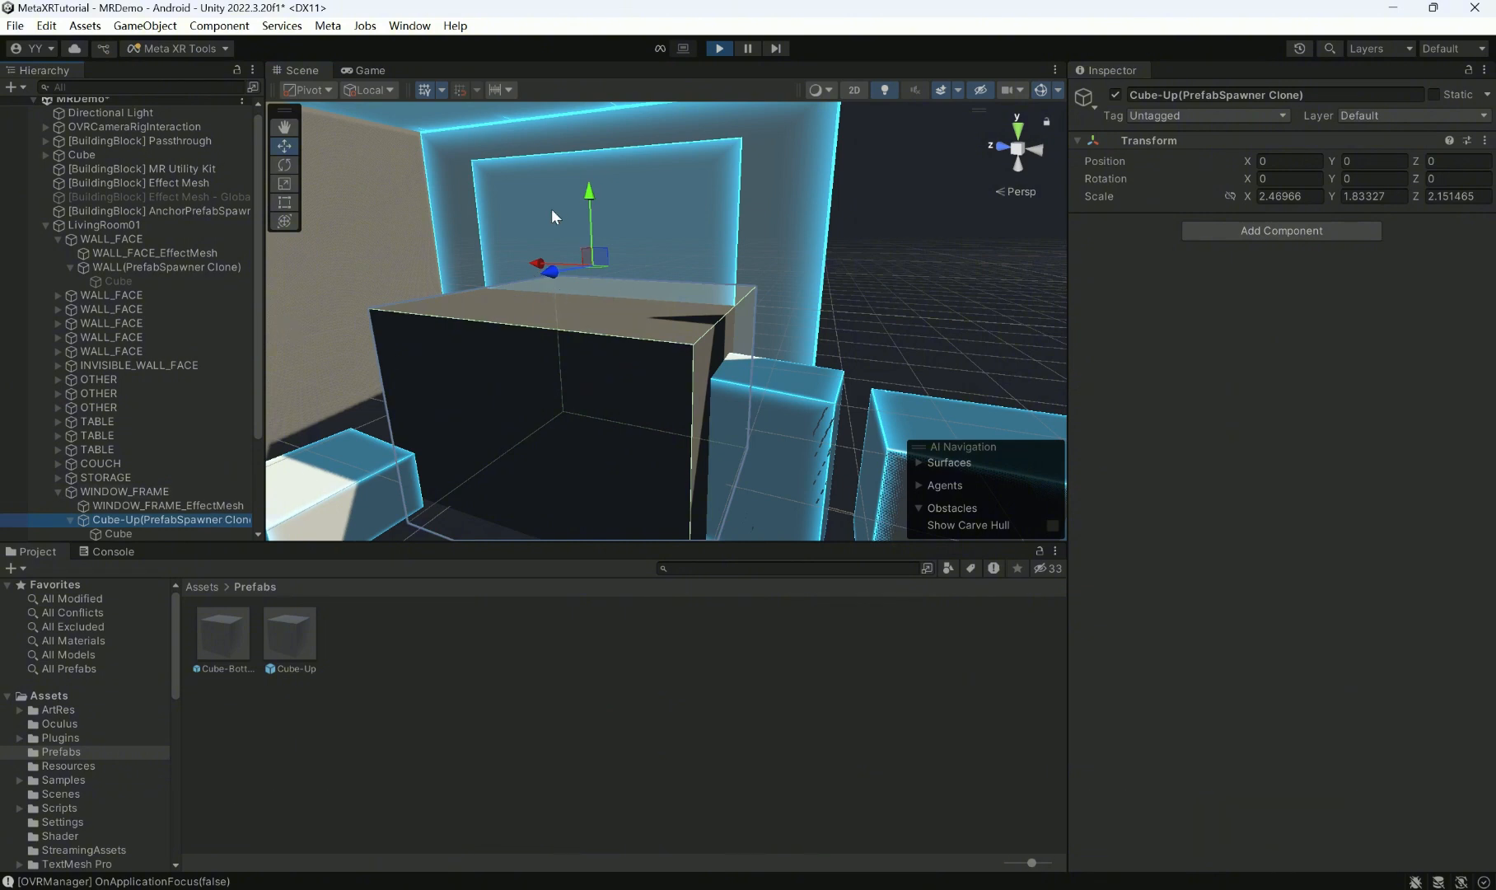
key("f")
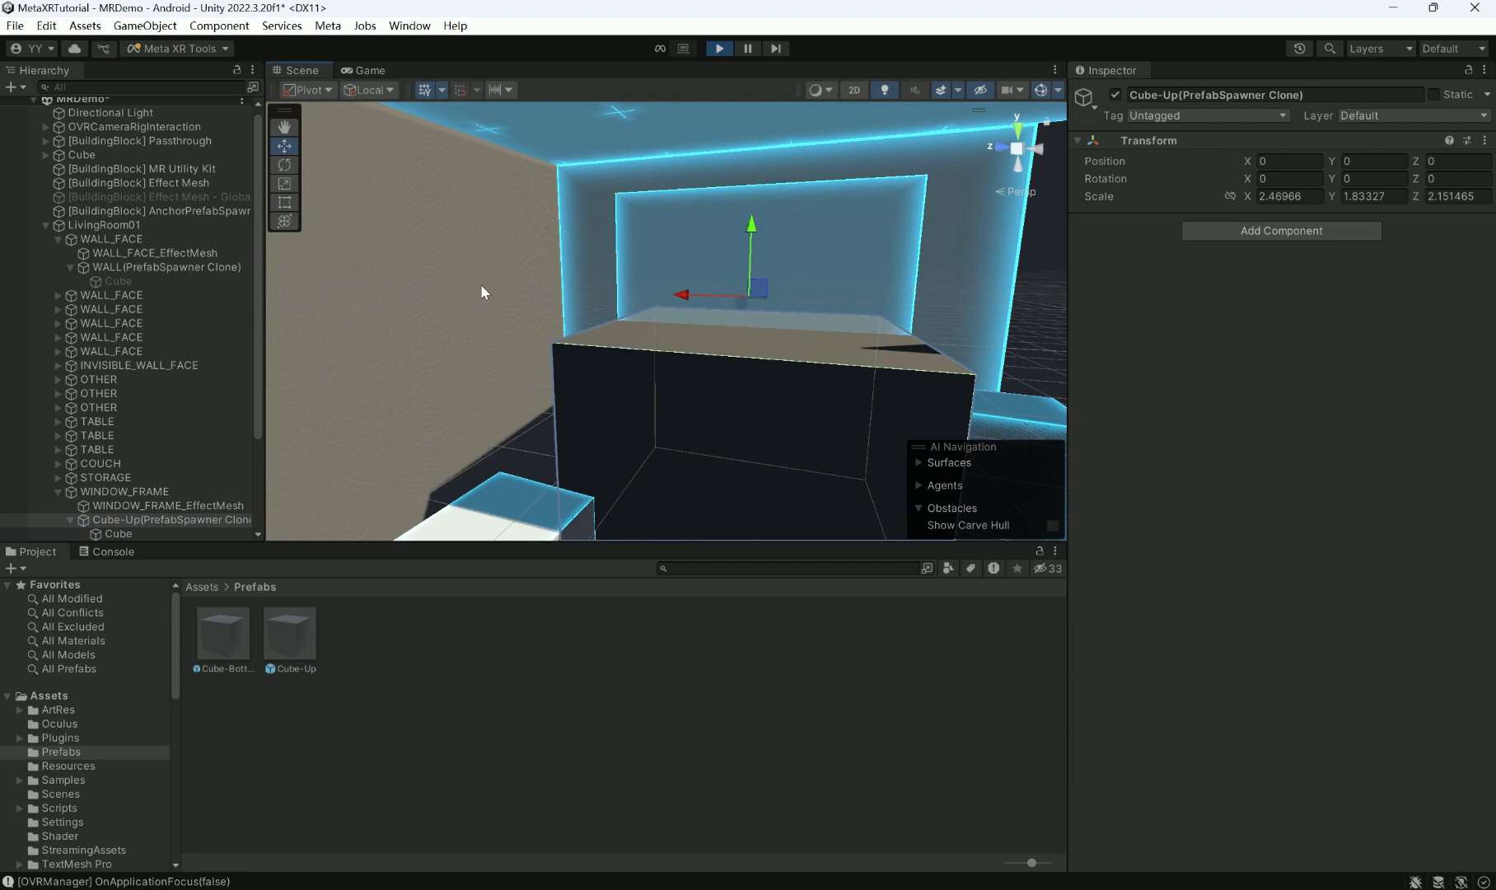
- Compare the origins of WINDOW_FRAME_EffectMesh and the Cube-Up clone by selecting them alternately
scroll(130, 342, "down", 3)
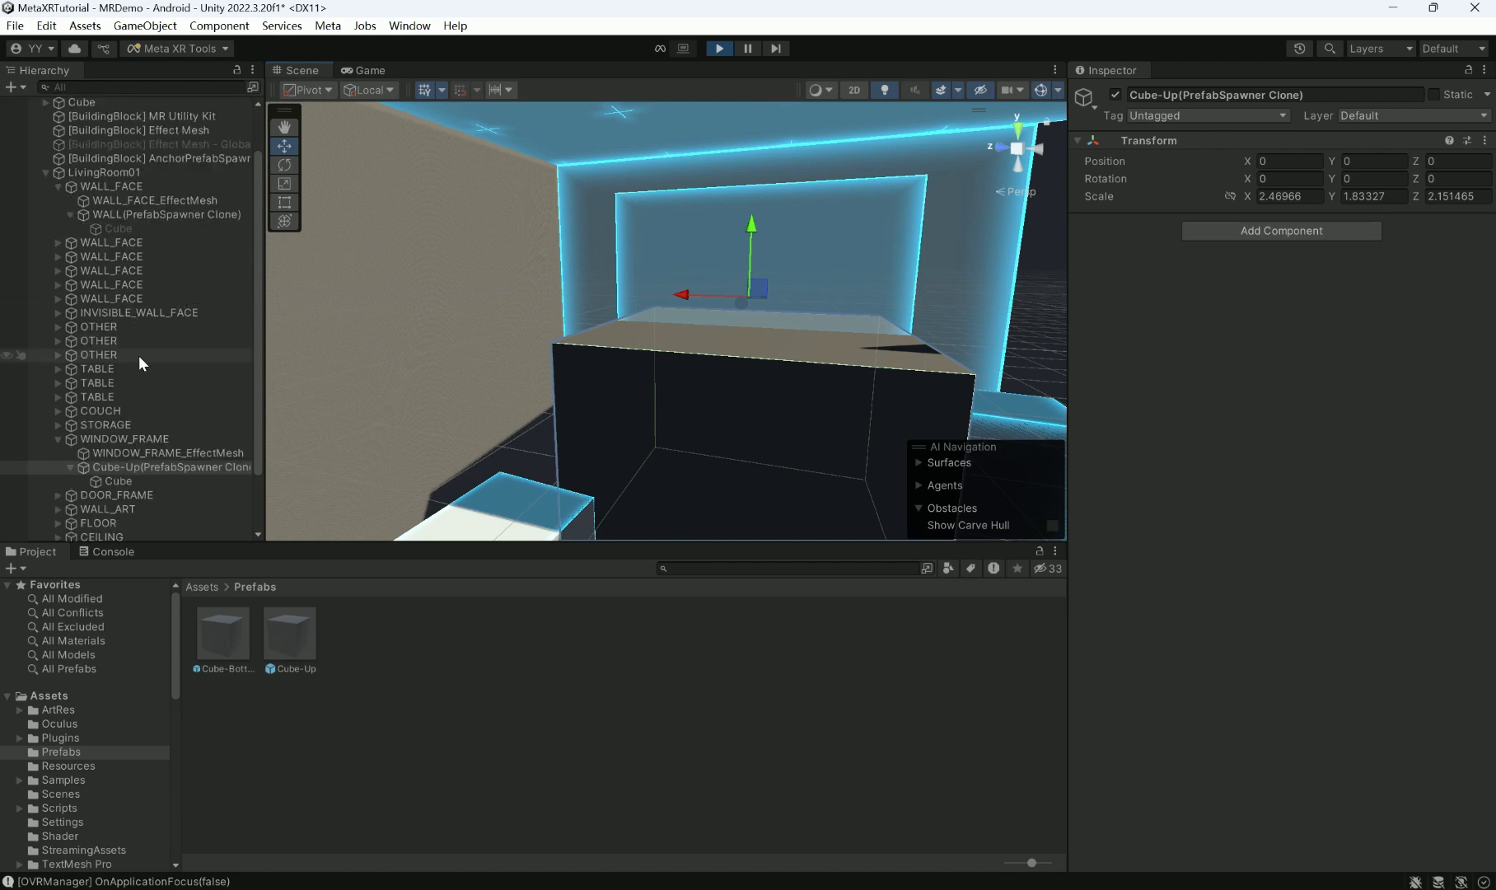
left_click(160, 455)
left_click(170, 469)
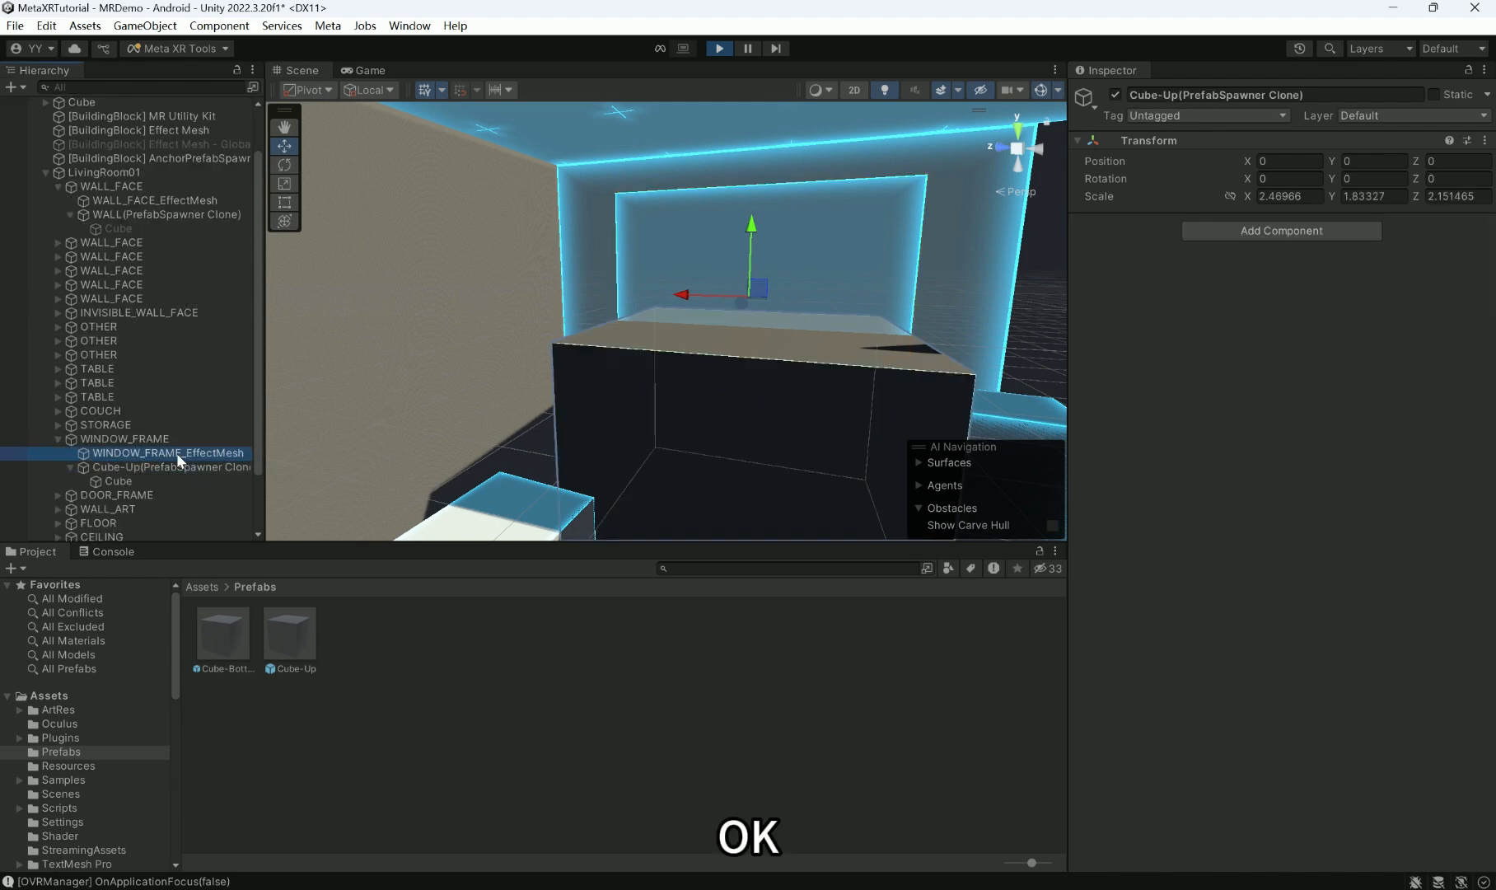
left_click(179, 454)
left_click(182, 464)
left_click(183, 457)
left_click(187, 466)
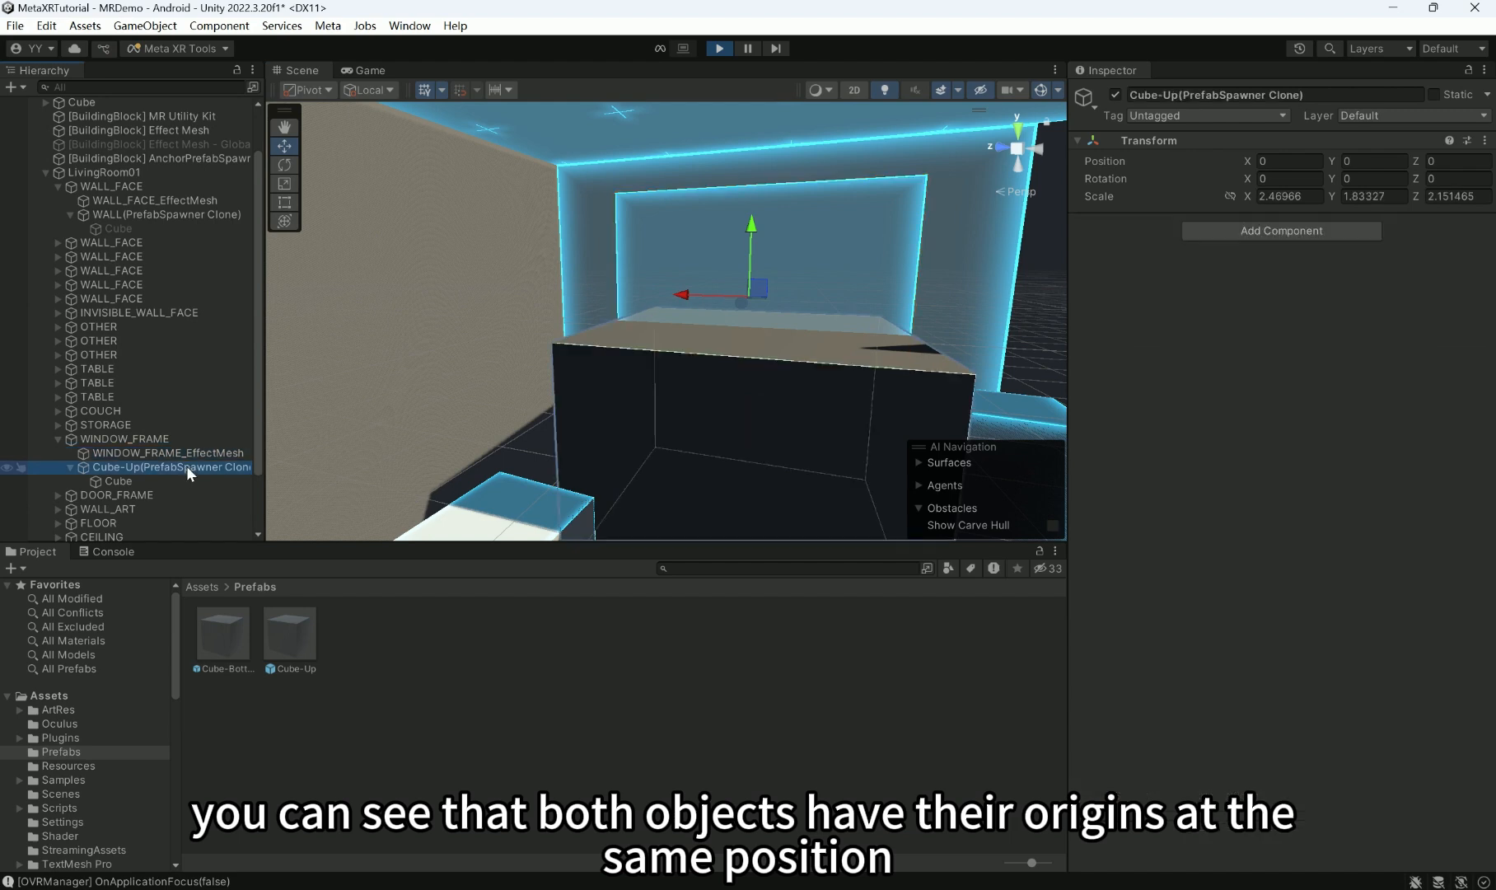
left_click(190, 453)
left_click(194, 468)
left_click(193, 455)
left_click(195, 469)
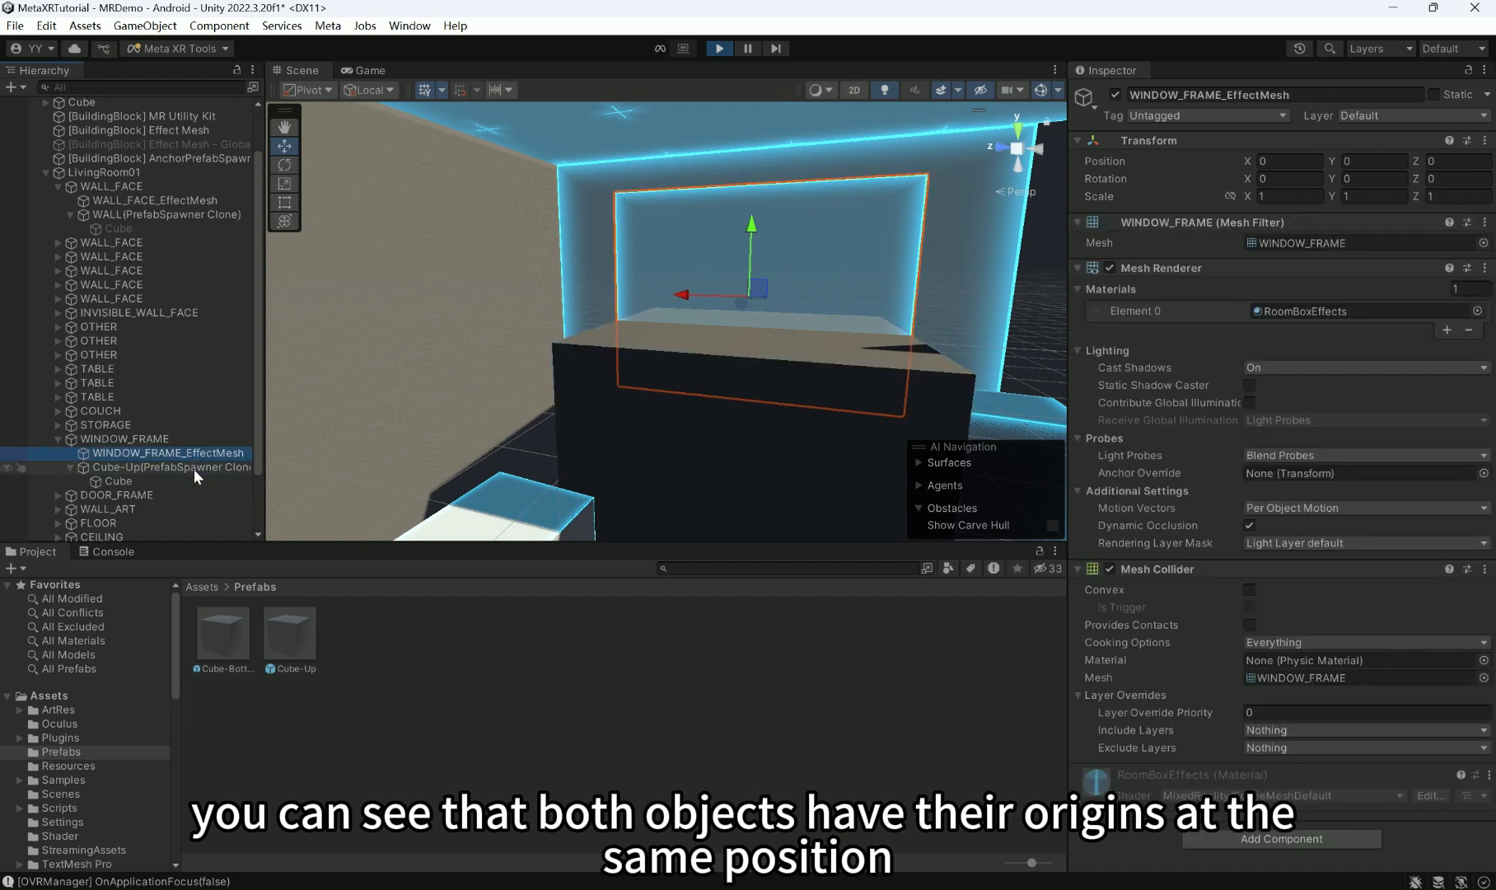
left_click(195, 451)
left_click(196, 464)
left_click(190, 453)
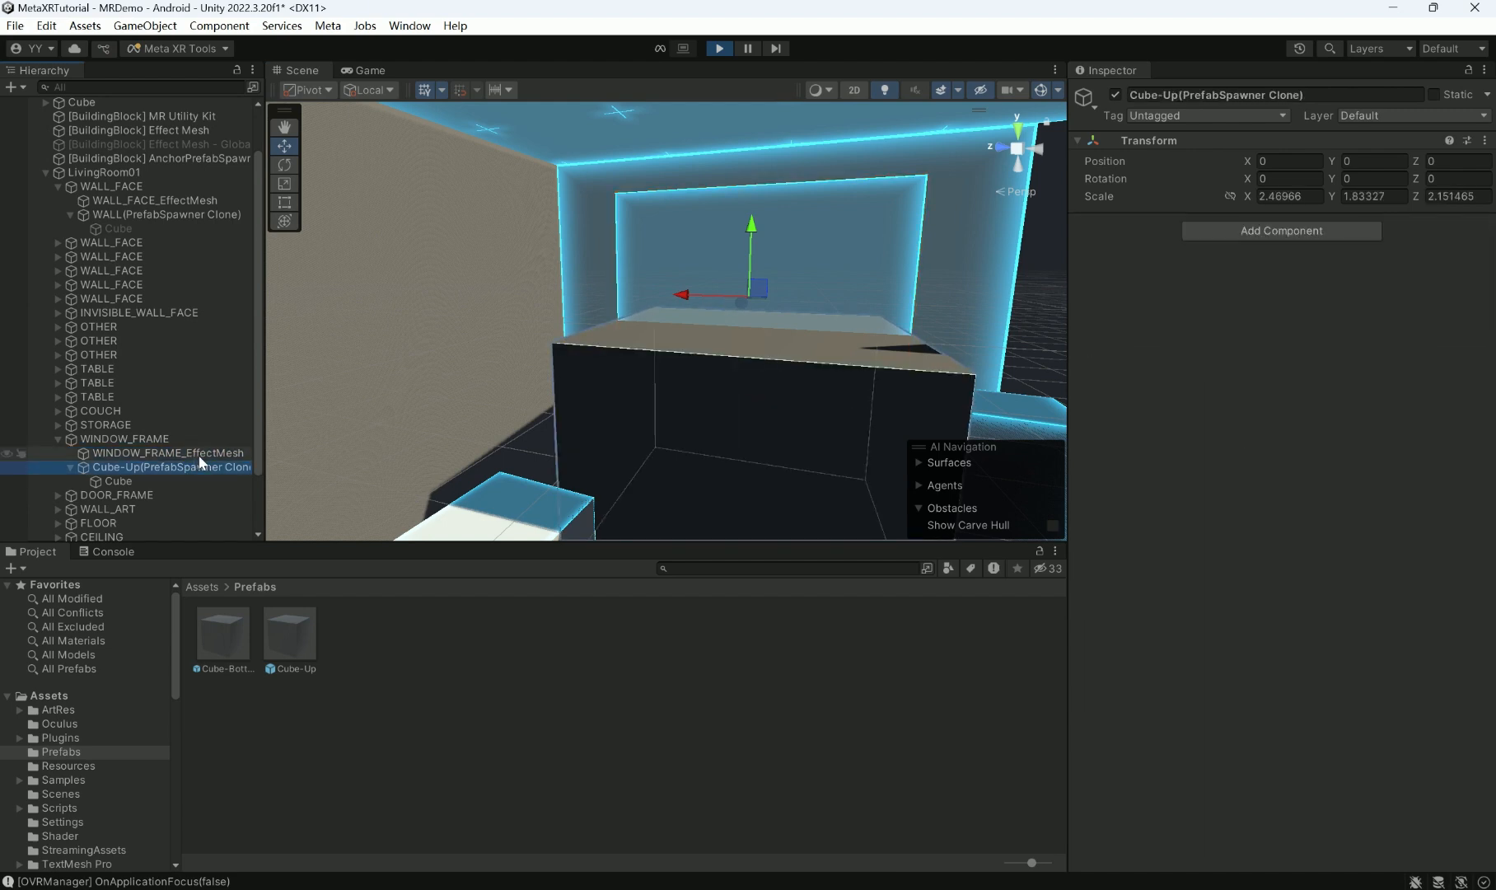
left_click(198, 468)
- Examine the stretched Cube under the Cube-Up clone against the window from the side, and exit Play mode
key("d")
mouse_move(861, 453)
right_mouse_down()
mouse_move(883, 469)
mouse_move(846, 470)
right_mouse_up()
left_click(560, 389)
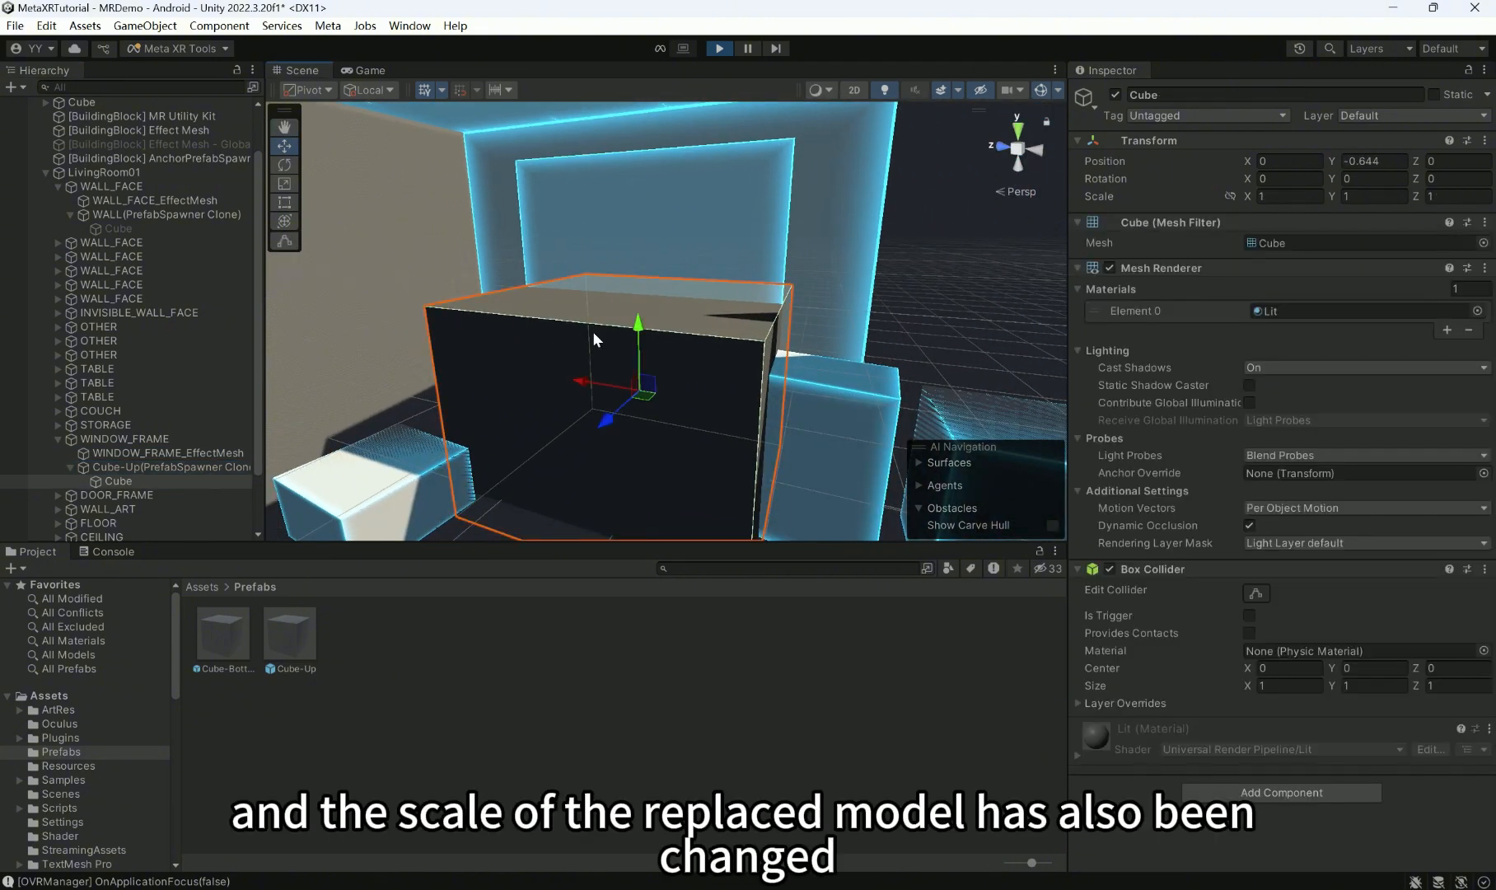
right_click_drag(878, 304, 827, 330)
key("d")
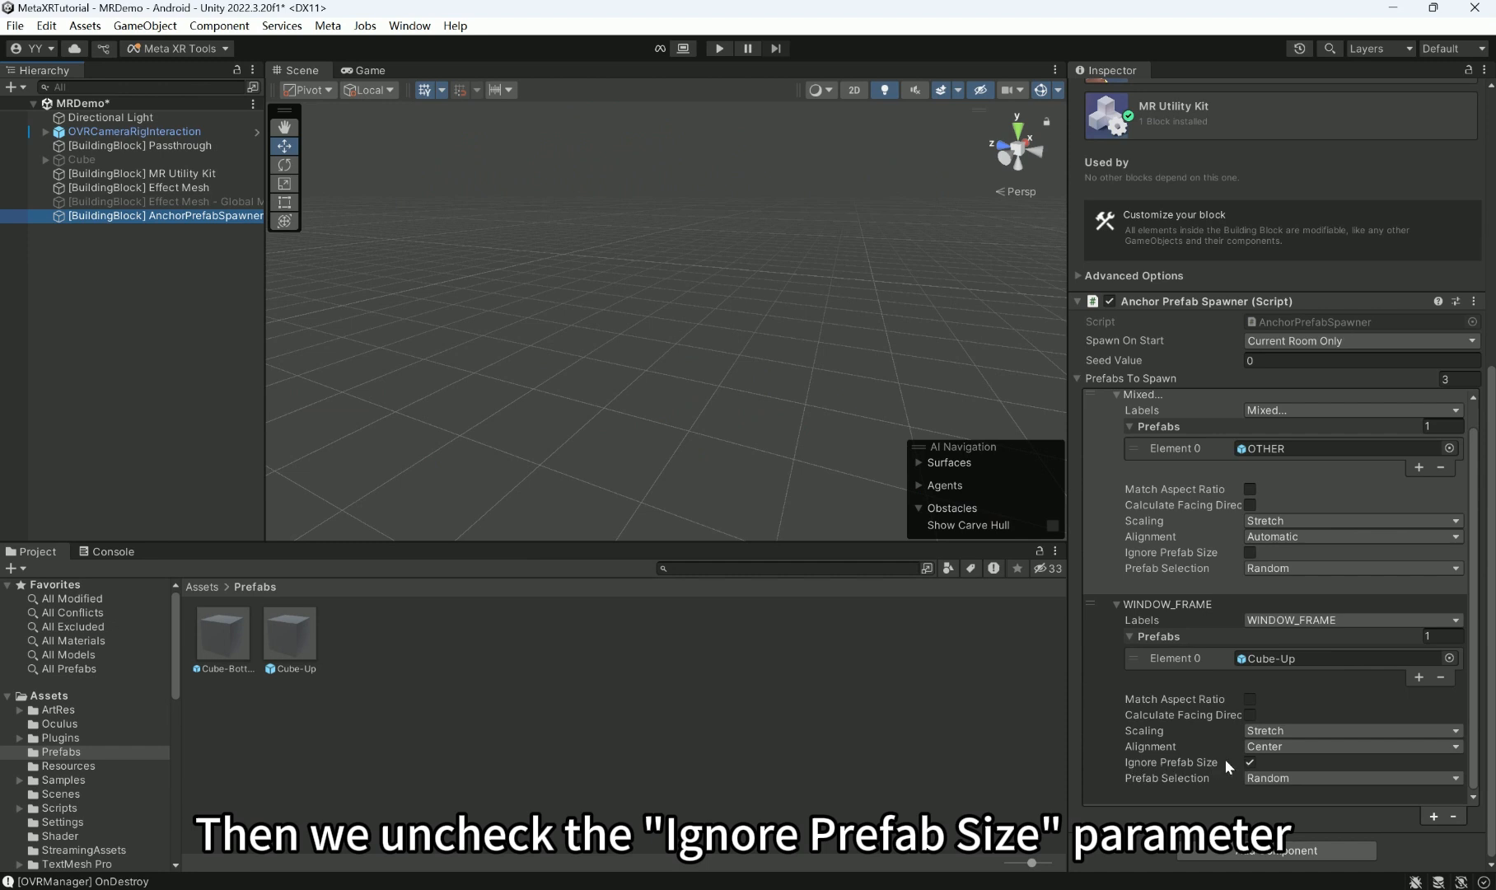
- Turn off Ignore Prefab Size for the WINDOW_FRAME entry, set its Alignment to Bottom, and save the scene
left_click(1249, 762)
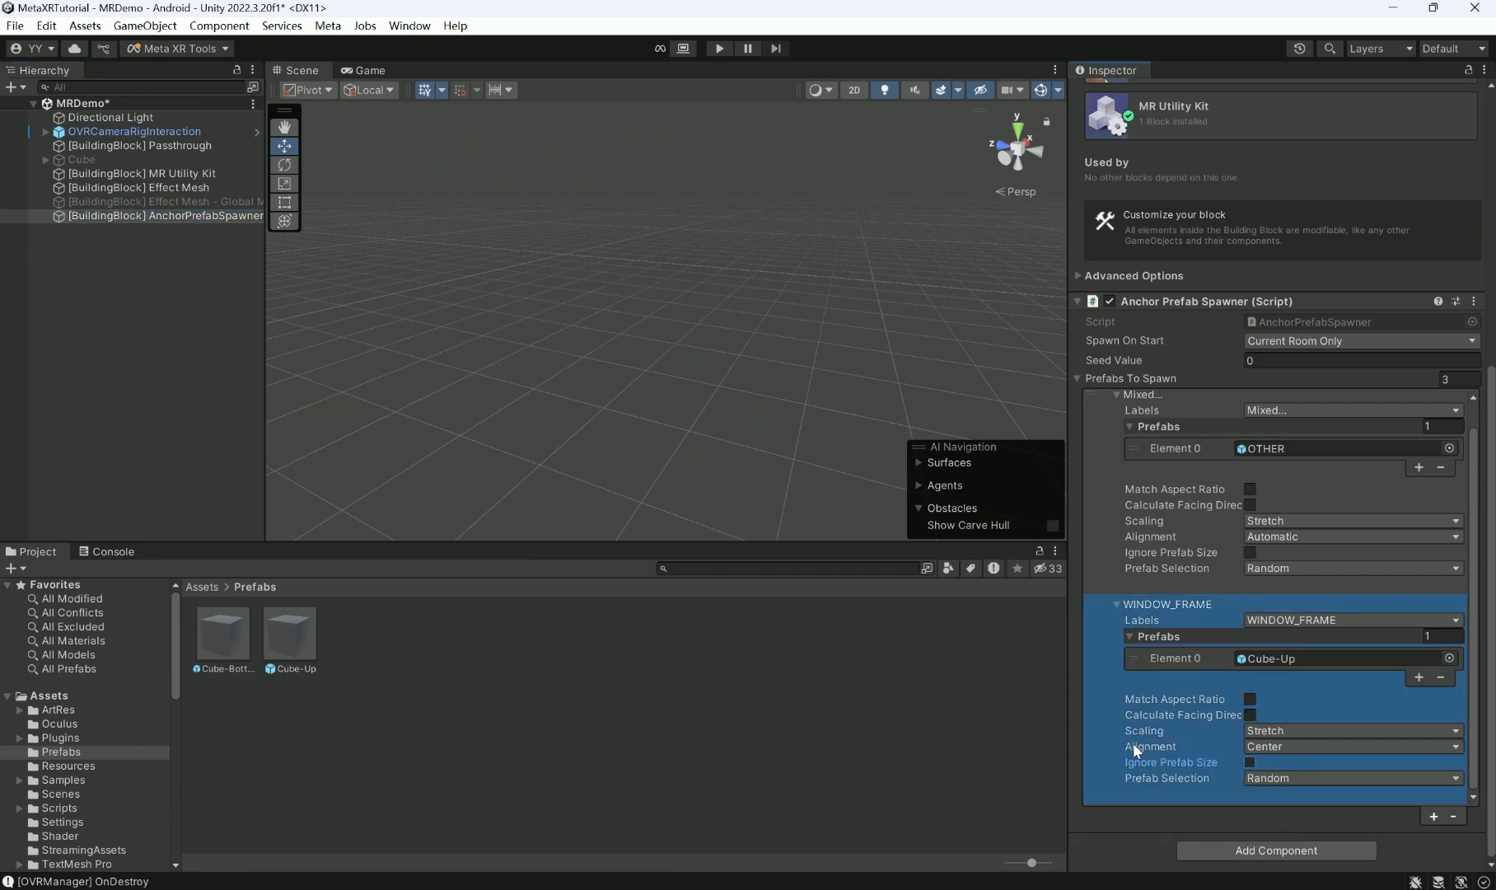
left_click(1258, 746)
left_click(1291, 786)
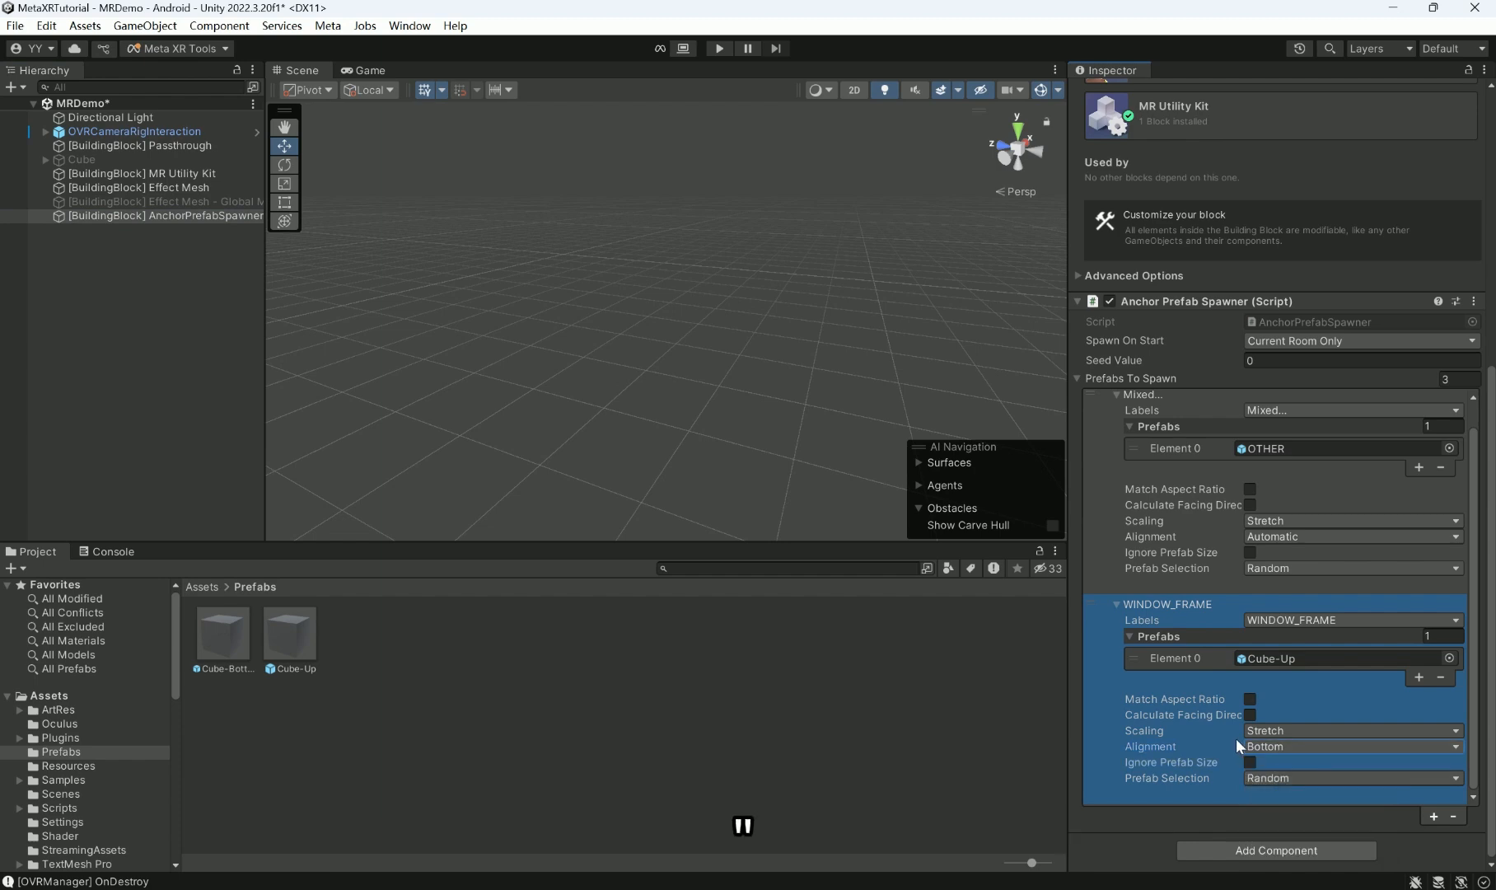
key("ctrl+s")
- Run the scene with the new window settings and deactivate the wall Cube hiding the window in the Scene view
left_click(719, 48)
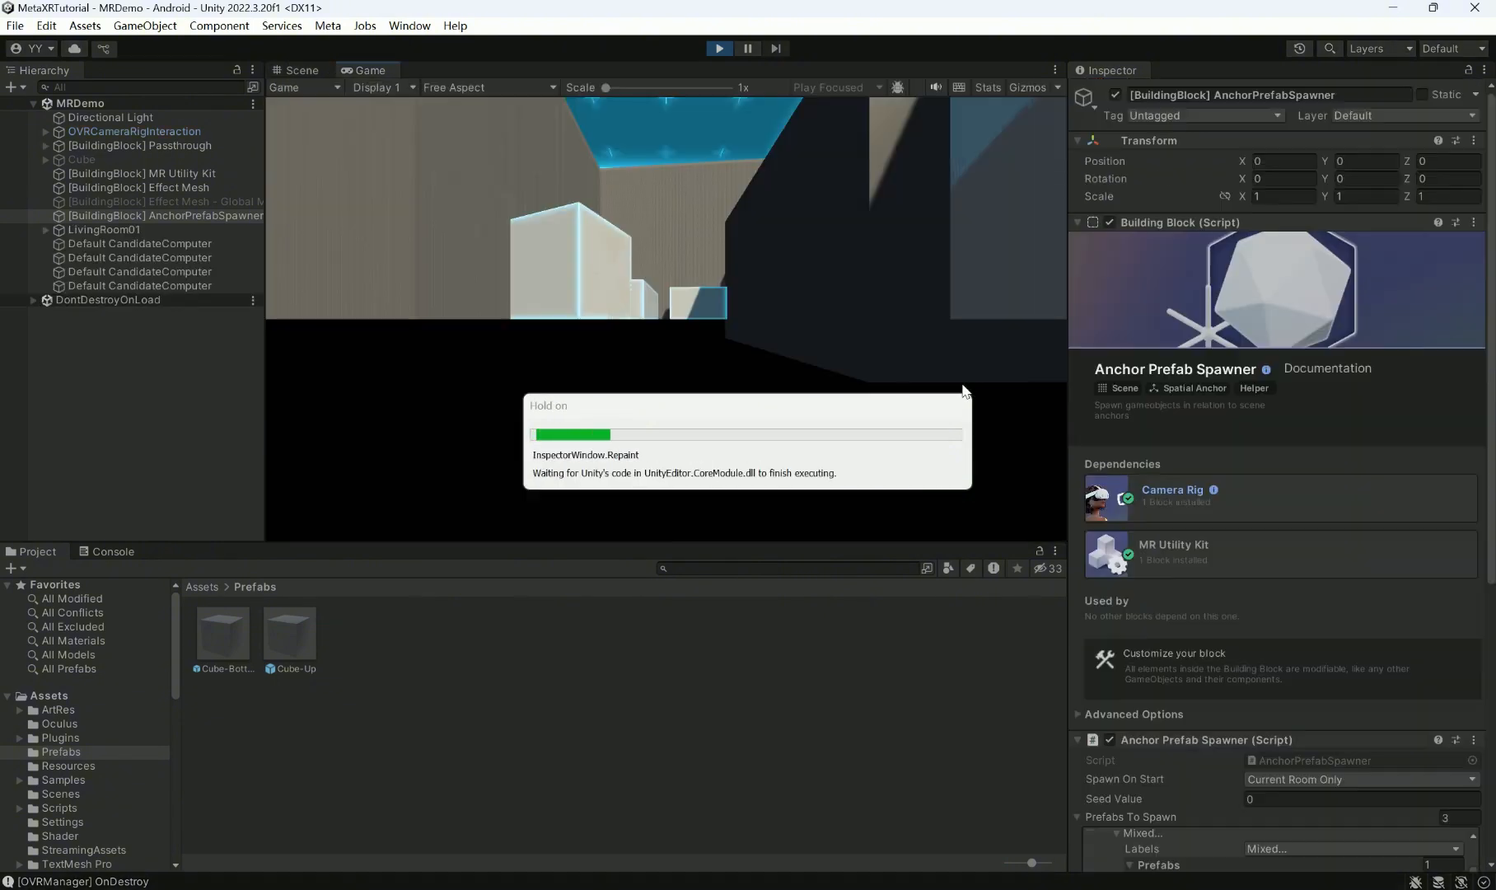
left_click(302, 70)
left_click(628, 368)
right_click_drag(840, 364, 722, 305)
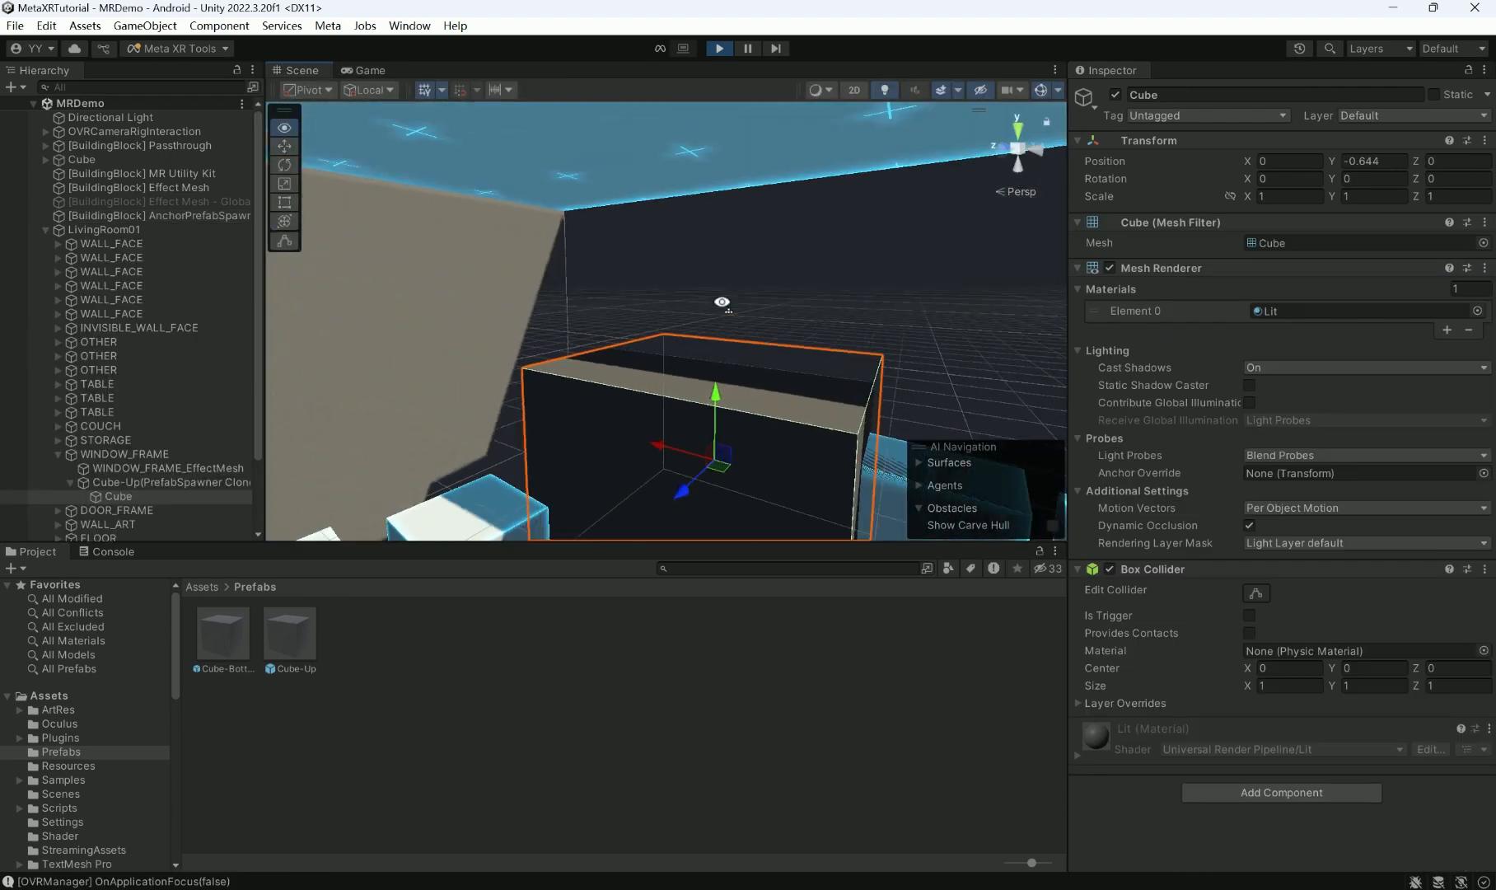
left_click(938, 335)
left_click(1116, 94)
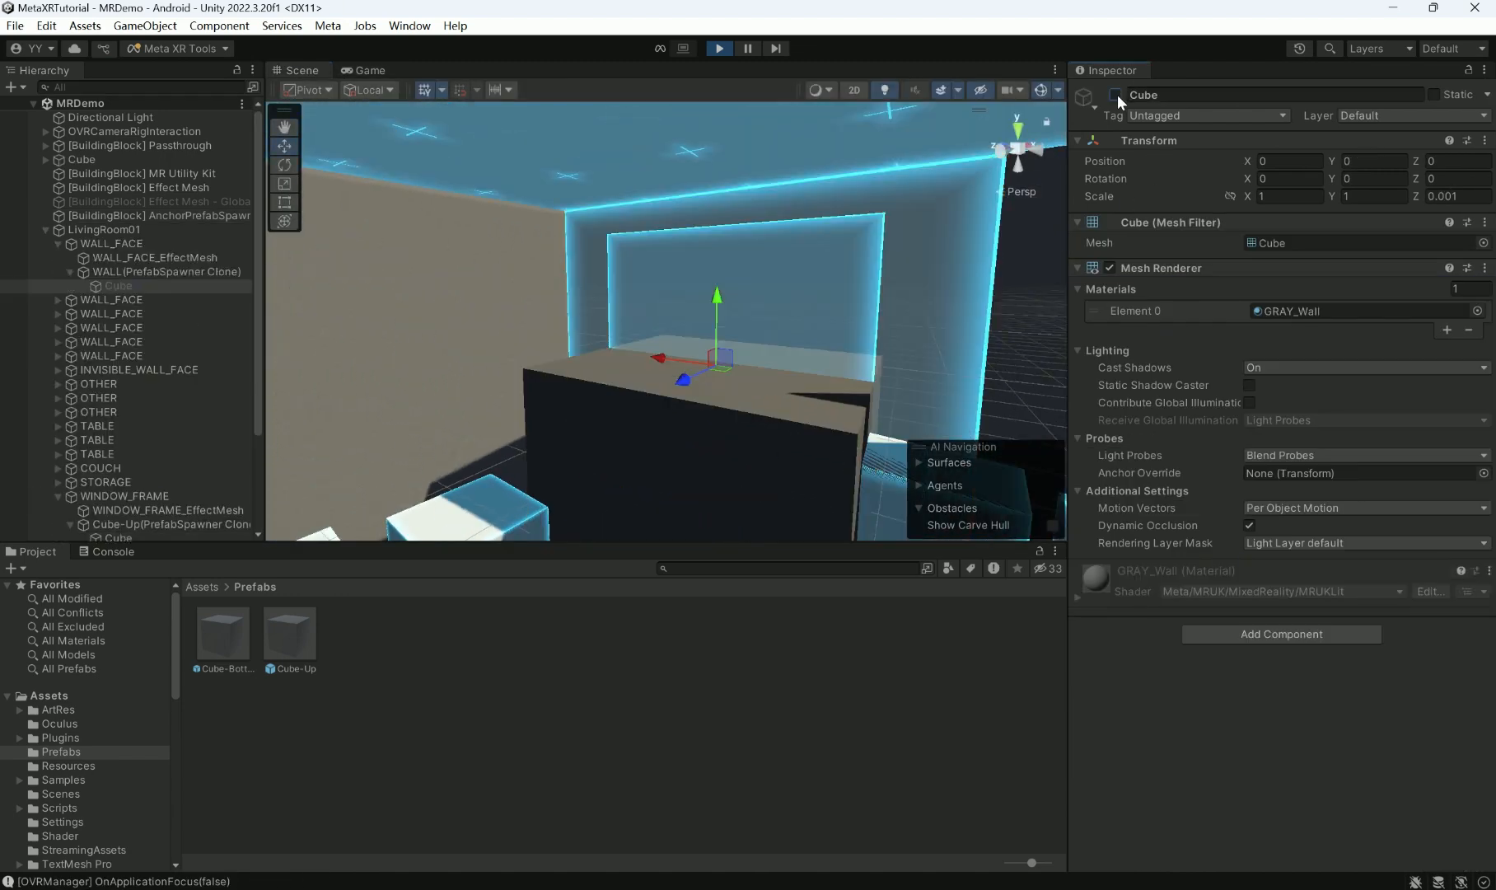
- Examine the Cube-Up clone's origin up close and compare it with the origin of WINDOW_FRAME_EffectMesh
left_click(761, 463)
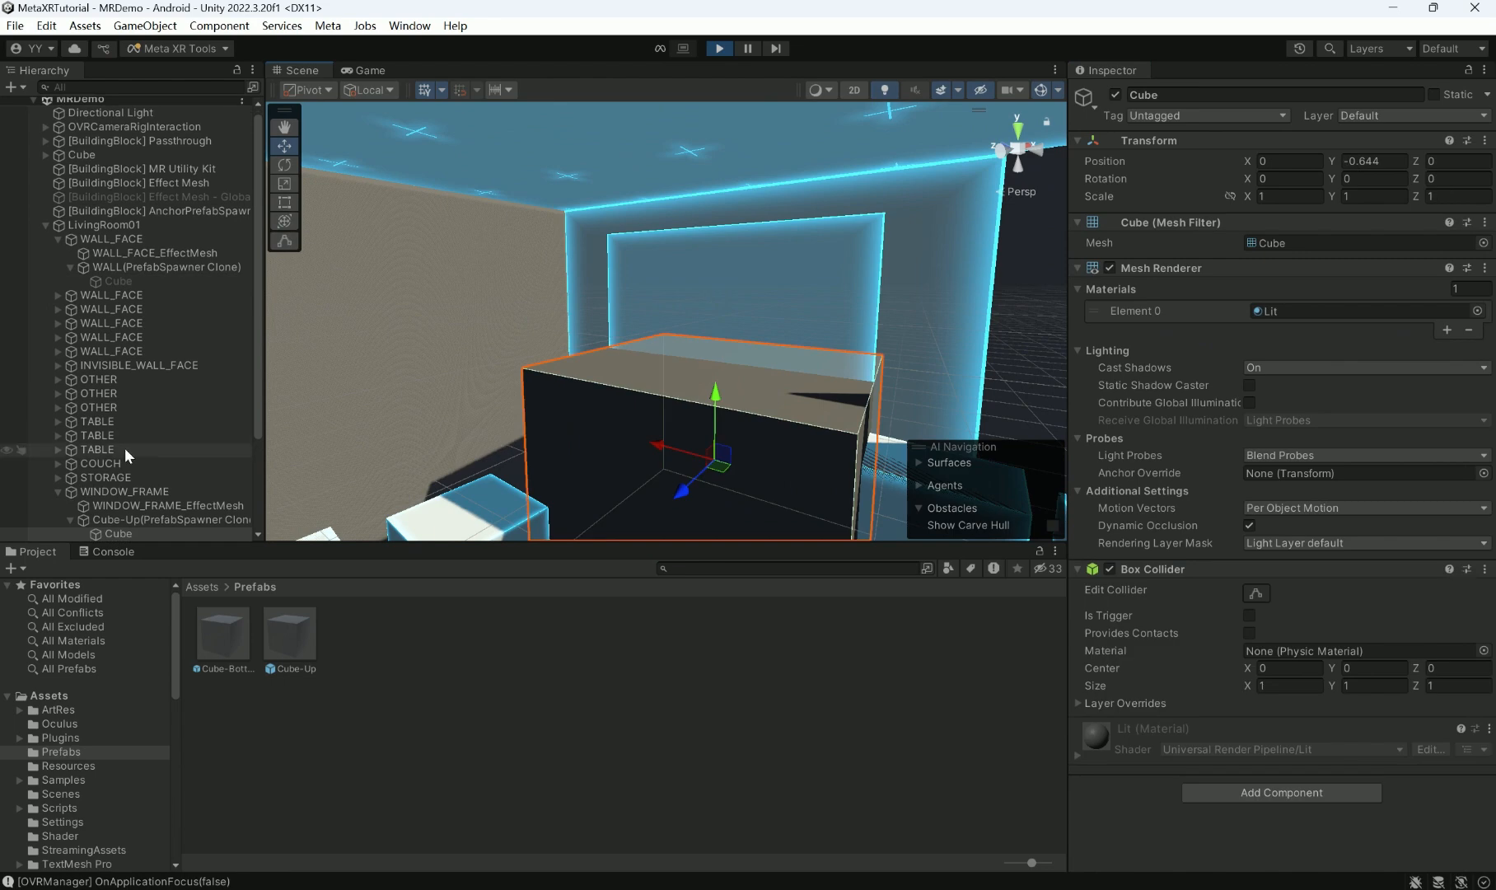
left_click(150, 522)
key("Up")
left_click(162, 524)
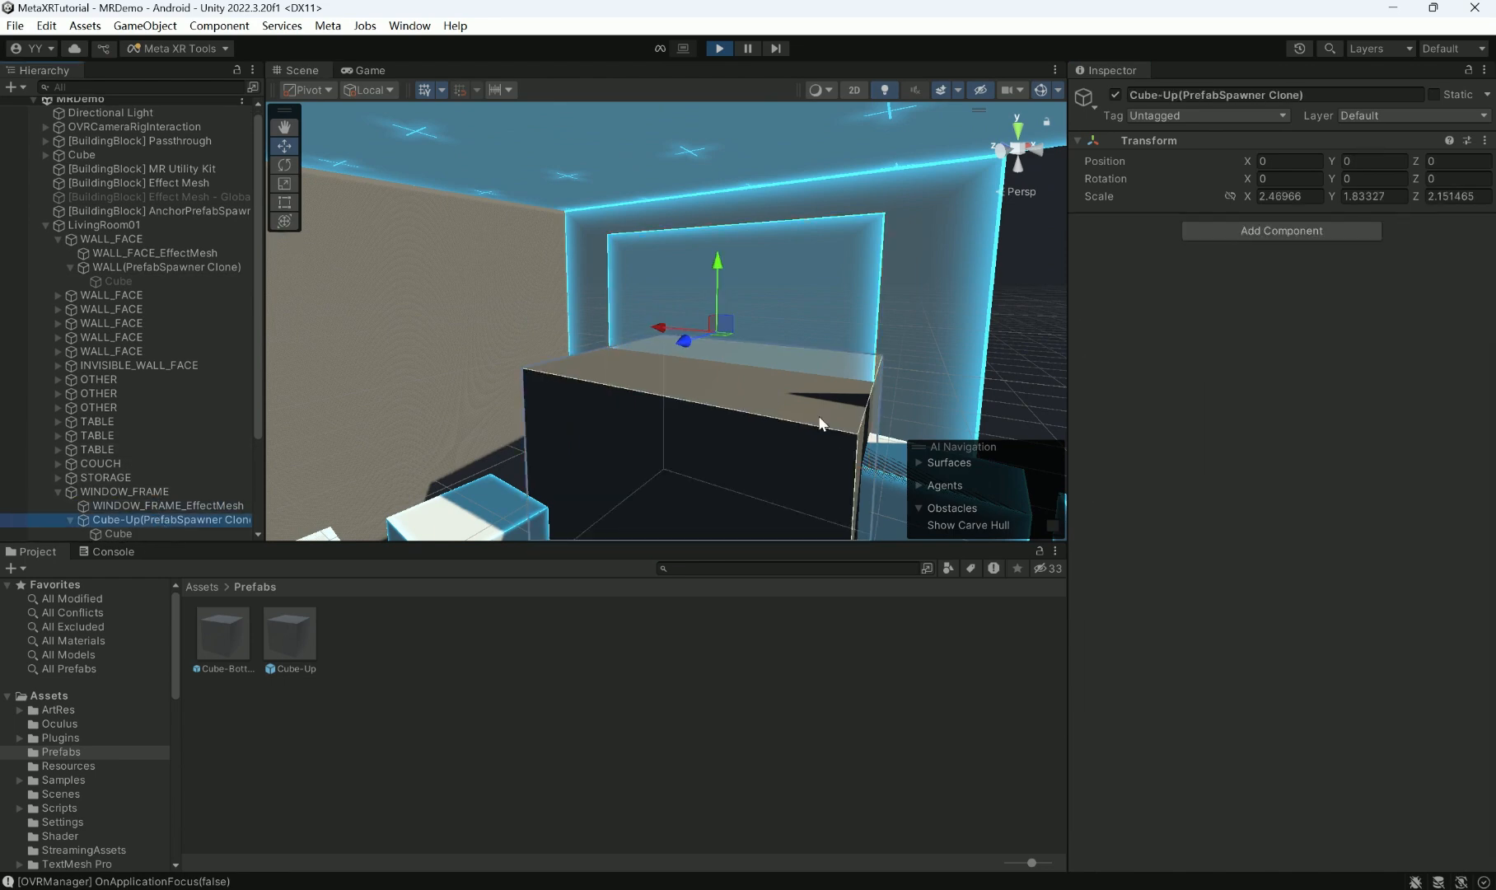
right_click_drag(818, 417, 841, 455)
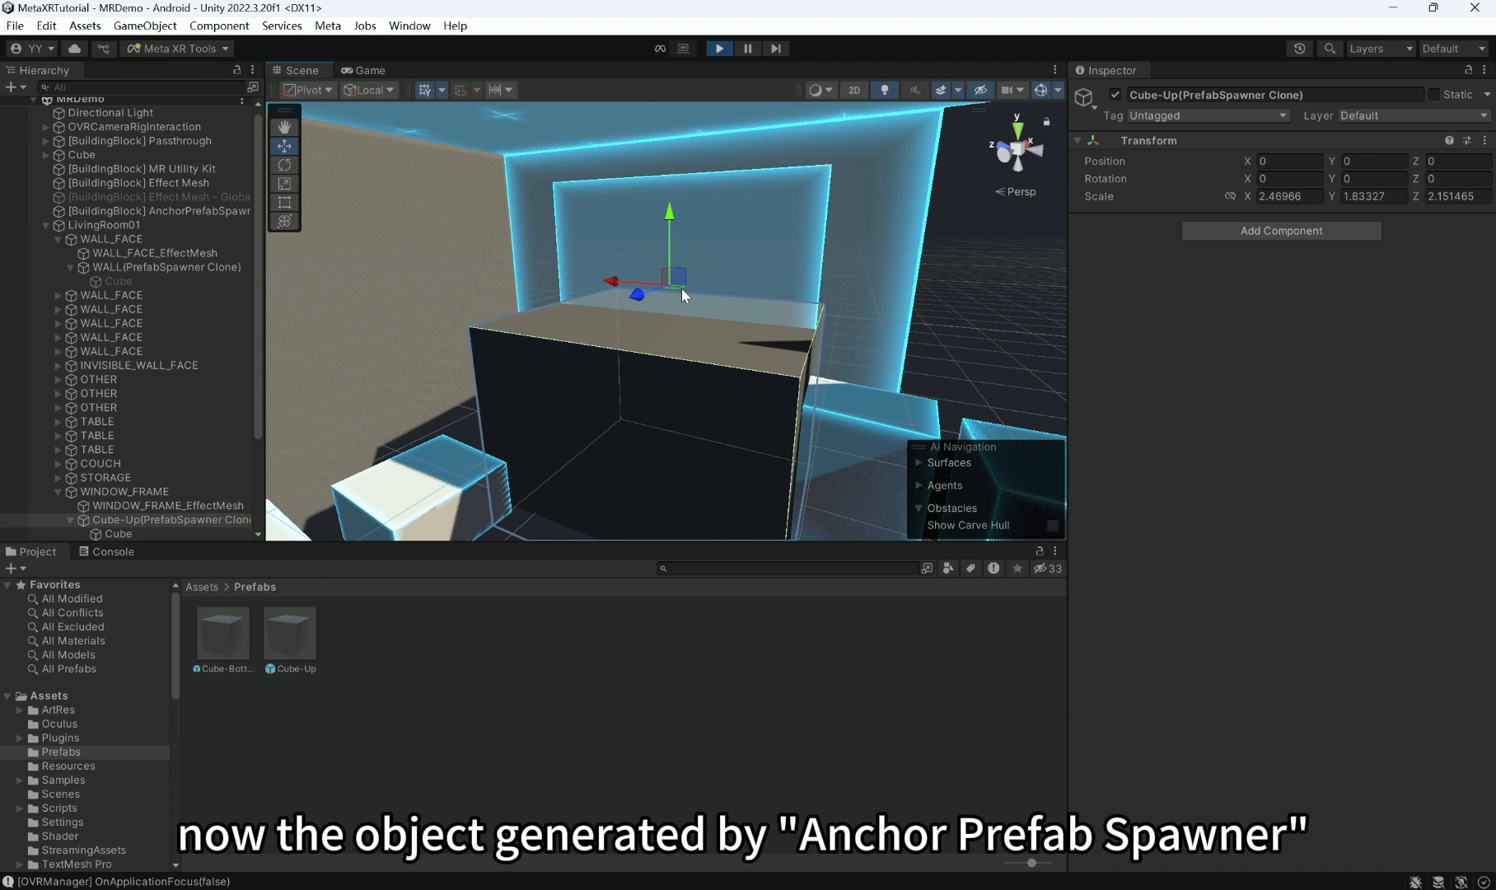
right_click_drag(682, 290, 697, 292)
scroll(697, 292, "up", 3)
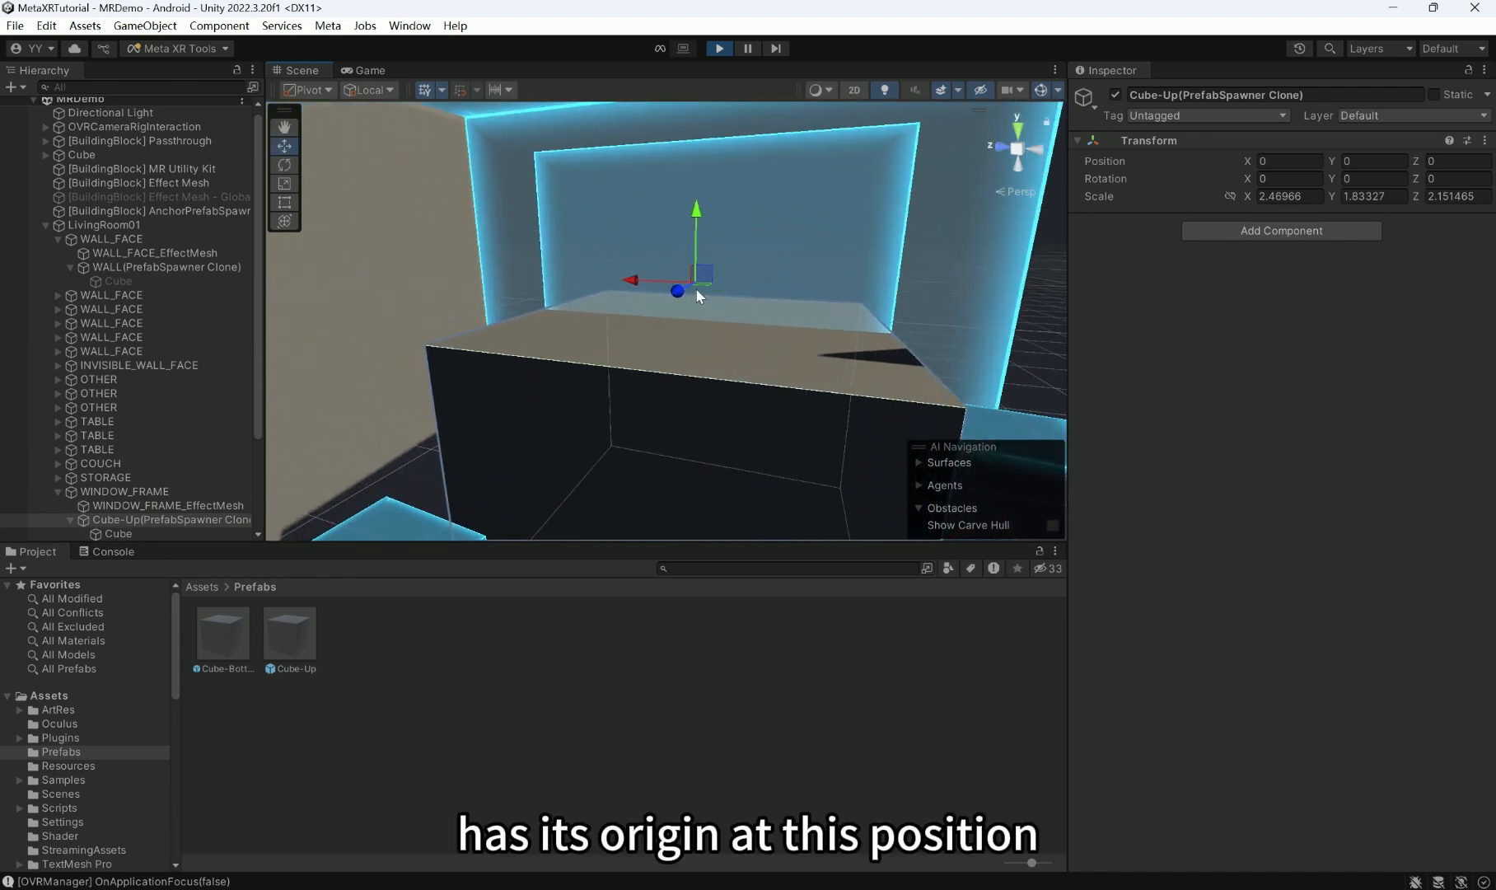
left_click(193, 508)
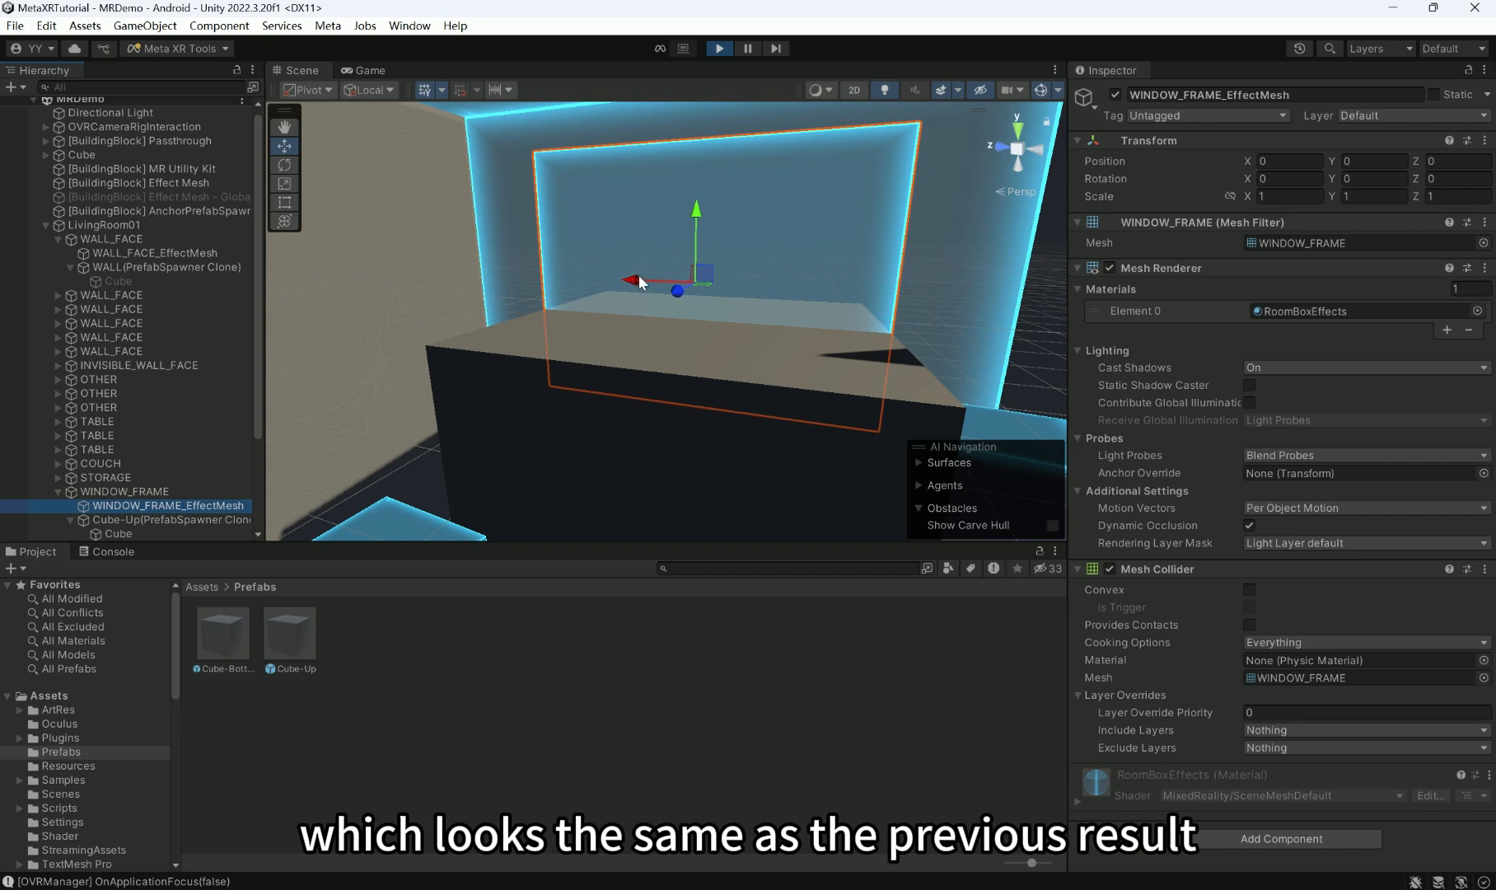
left_click(210, 519)
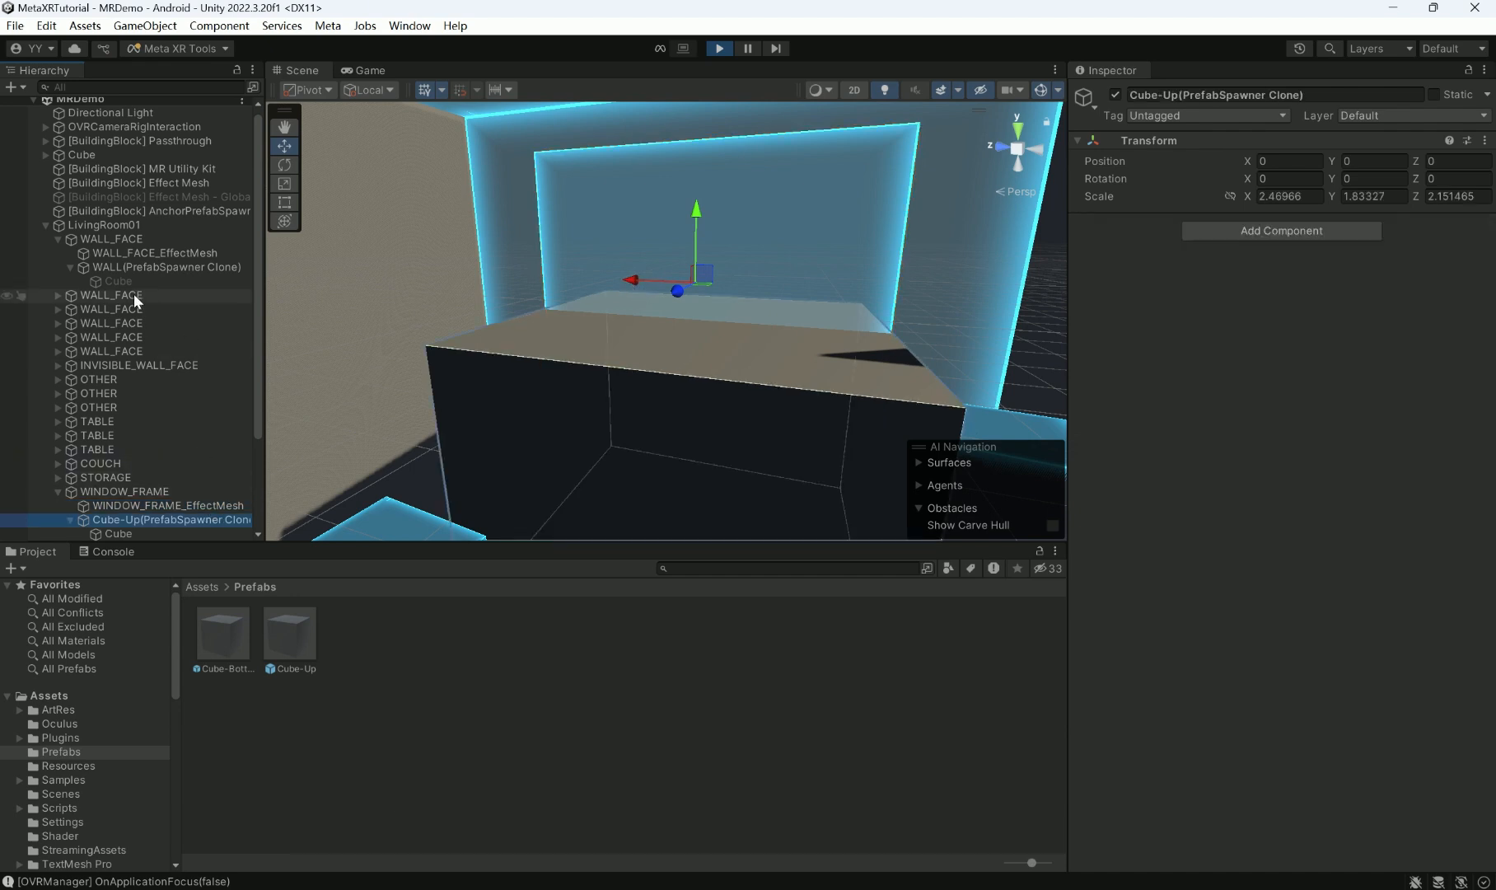
- Check the running AnchorPrefabSpawner's WINDOW_FRAME Alignment setting against the lower edge of the window's effect mesh
left_click(170, 211)
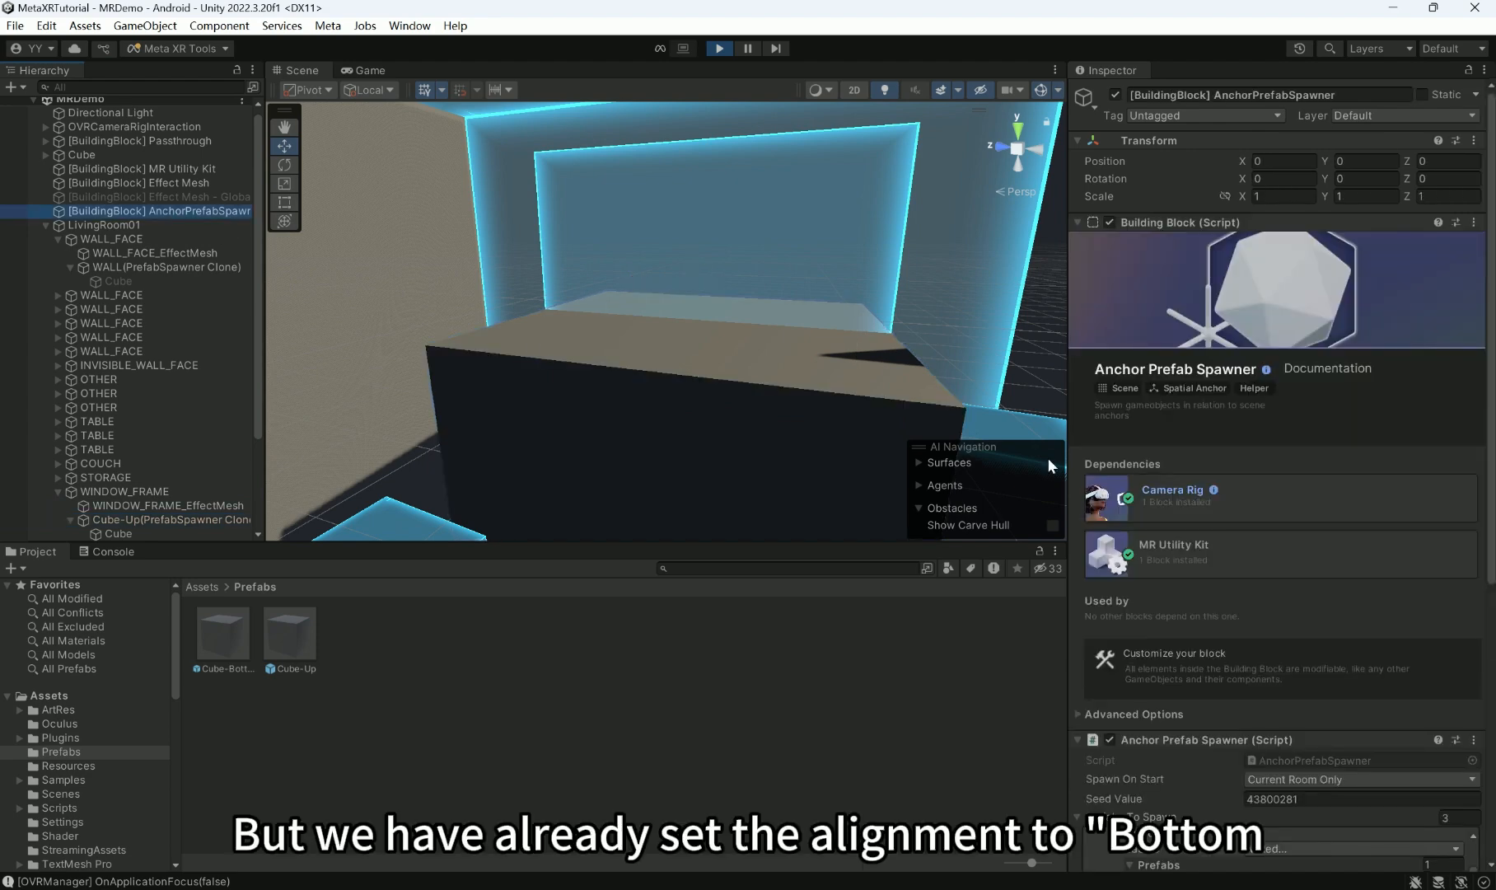
scroll(1301, 561, "down", 5)
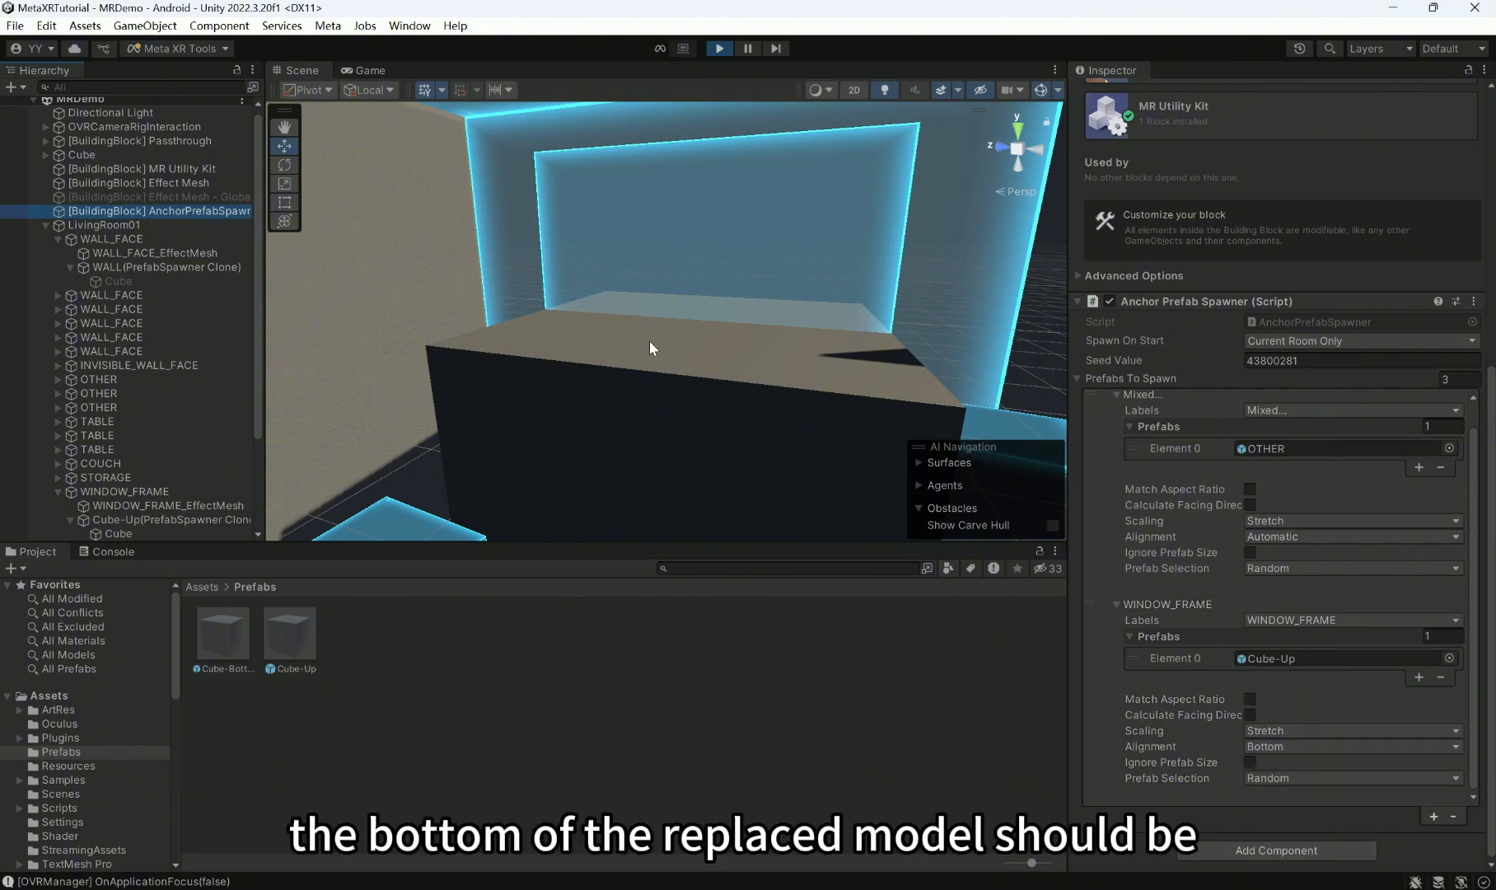
left_click(747, 258)
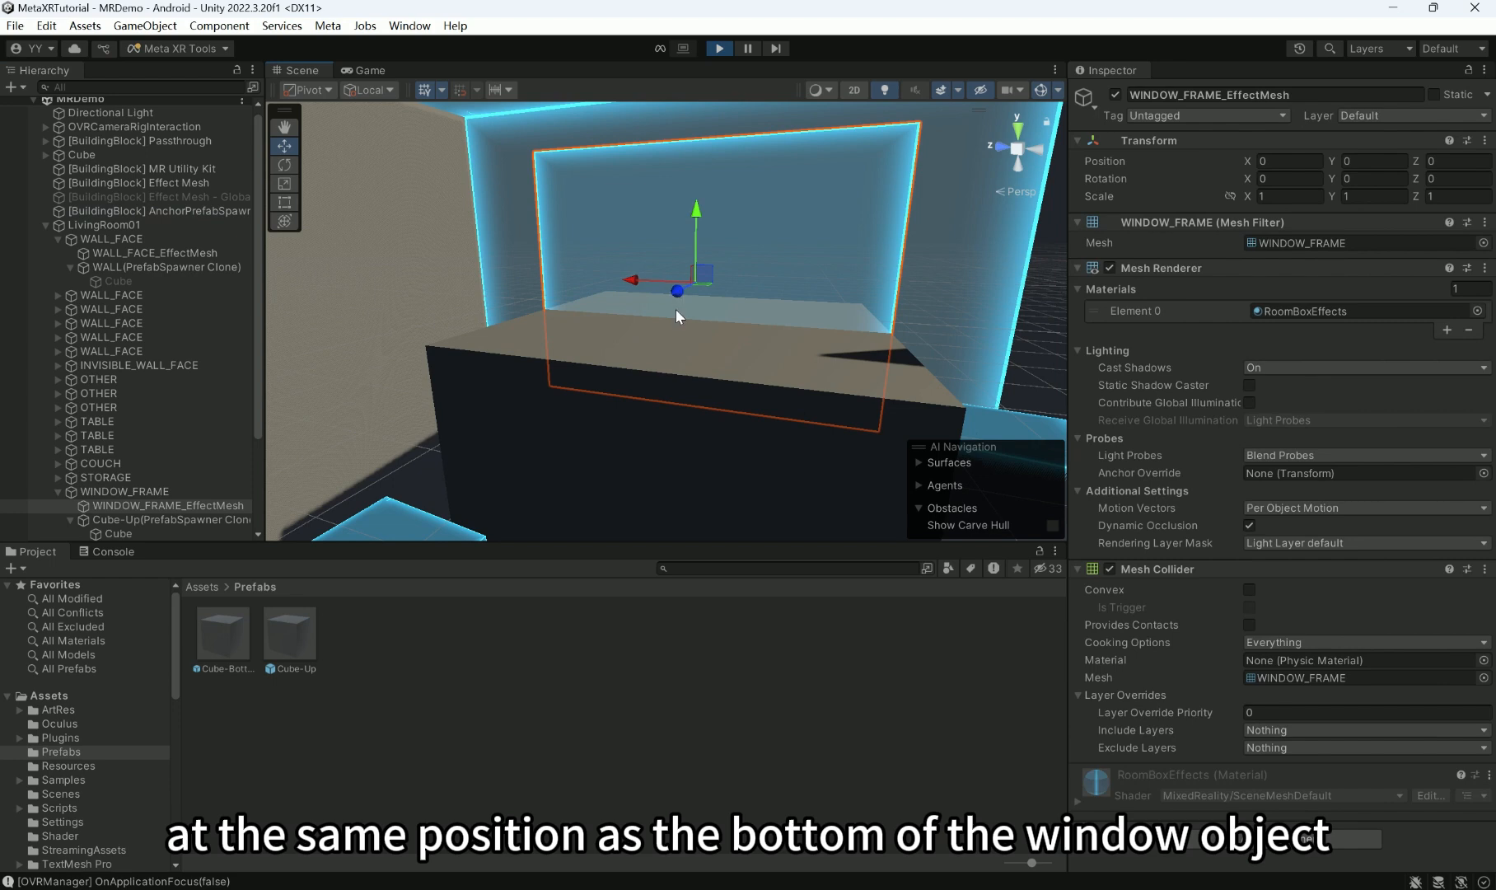
scroll(683, 319, "down", 2)
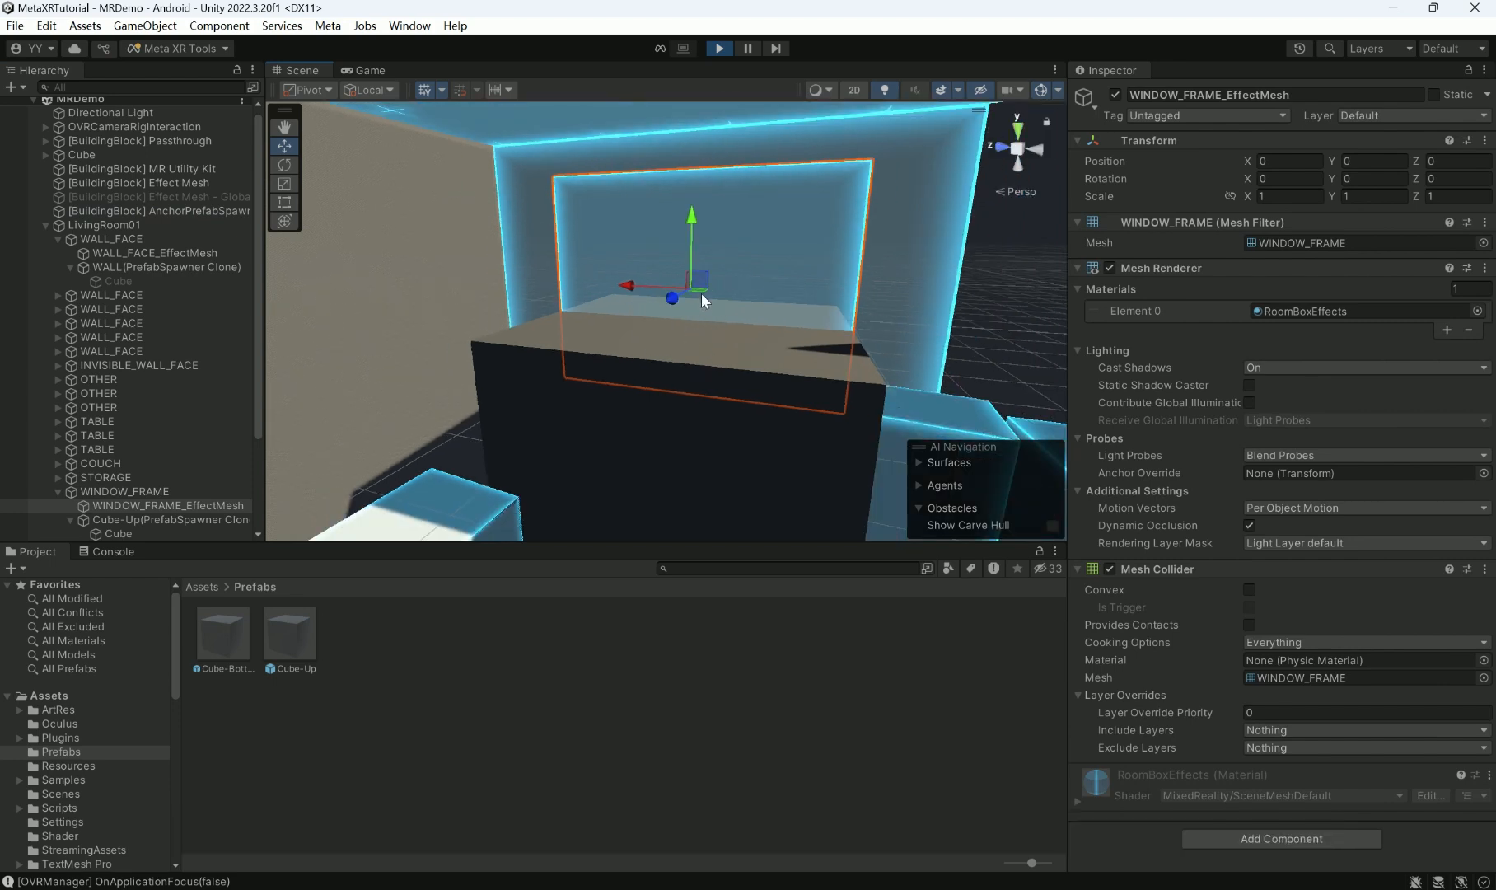
left_click(154, 210)
scroll(1245, 625, "down", 10)
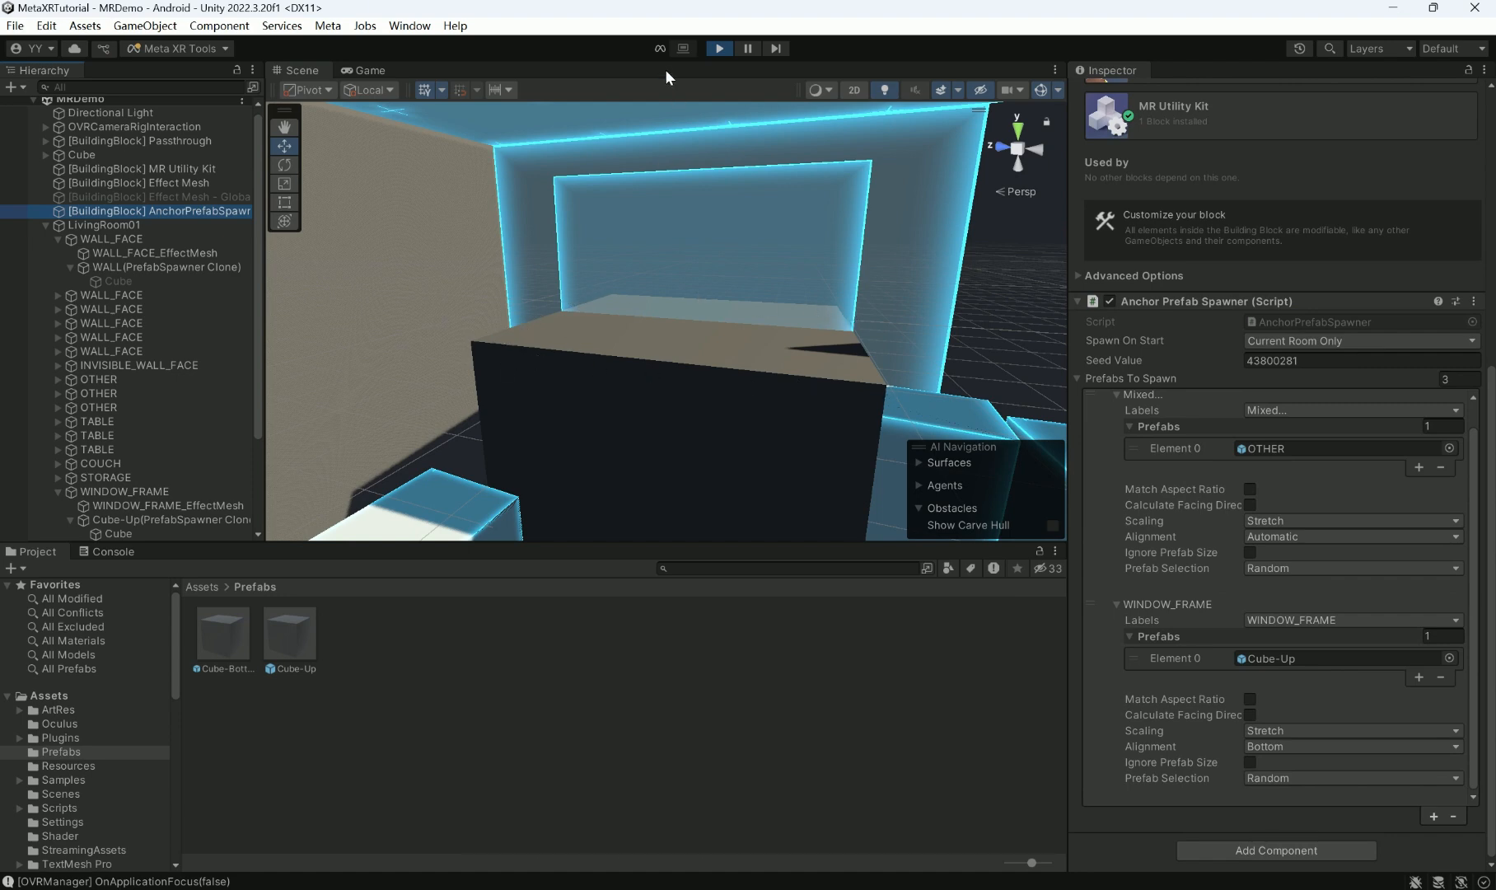
- Stop the running scene and delete the WINDOW_FRAME and Mixed entries from Prefabs To Spawn, keeping only the WALL entry
left_click(723, 47)
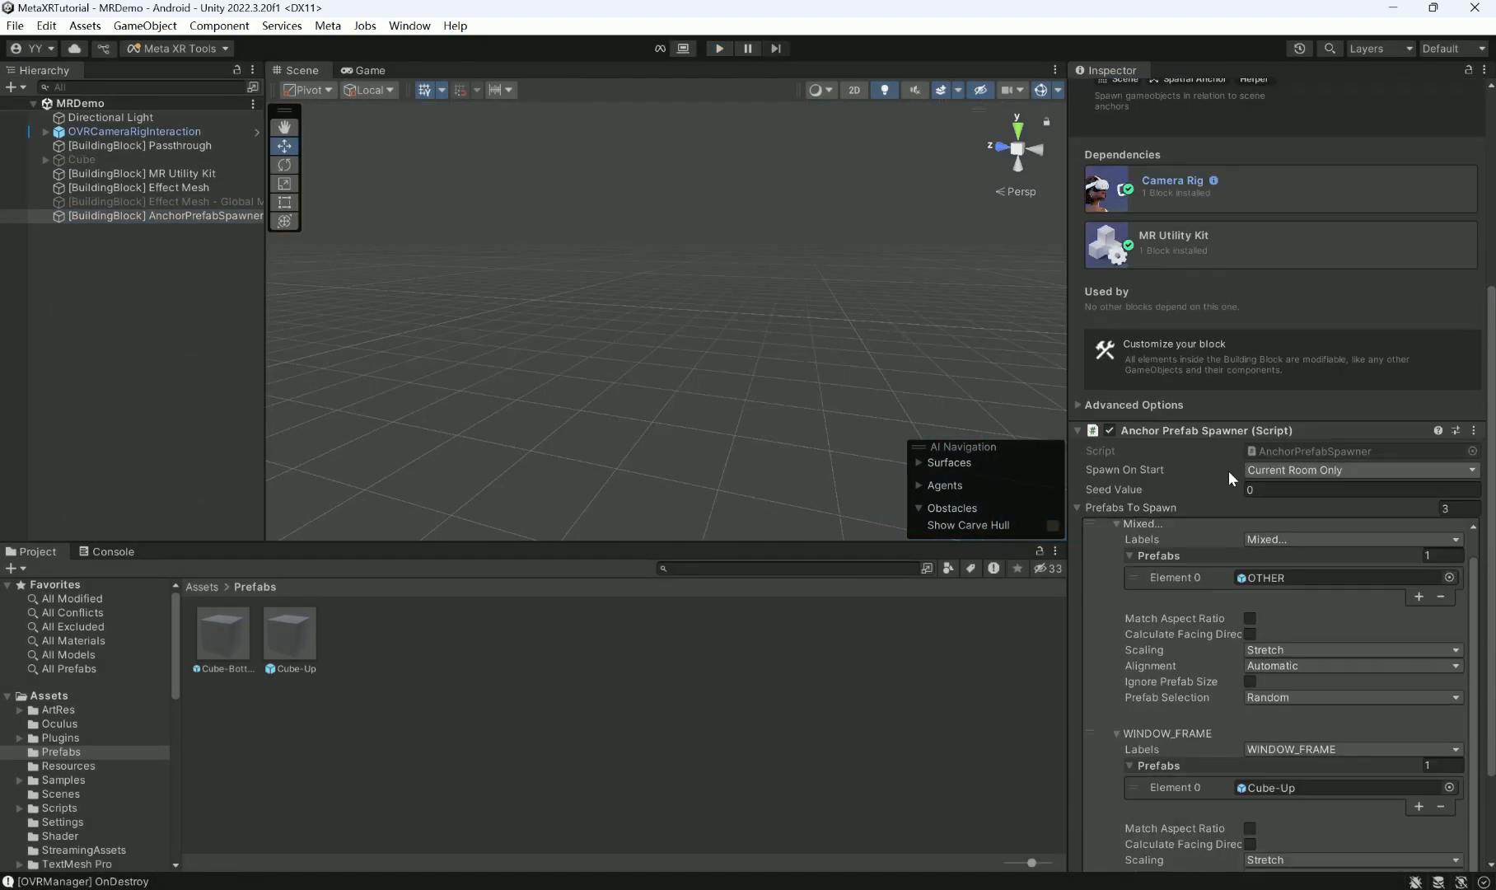
scroll(1228, 470, "down", 3)
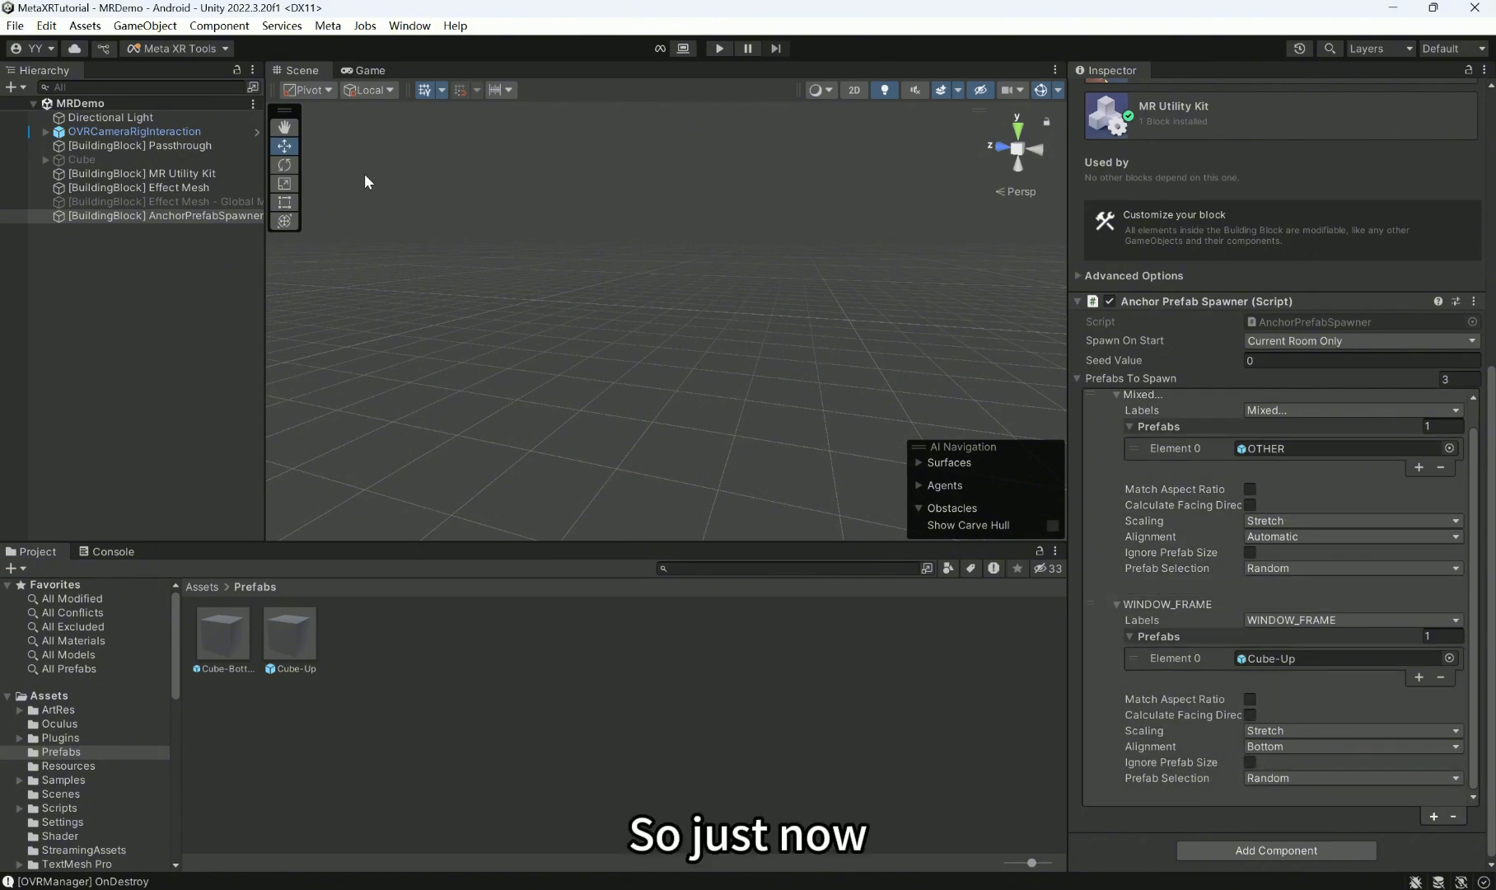
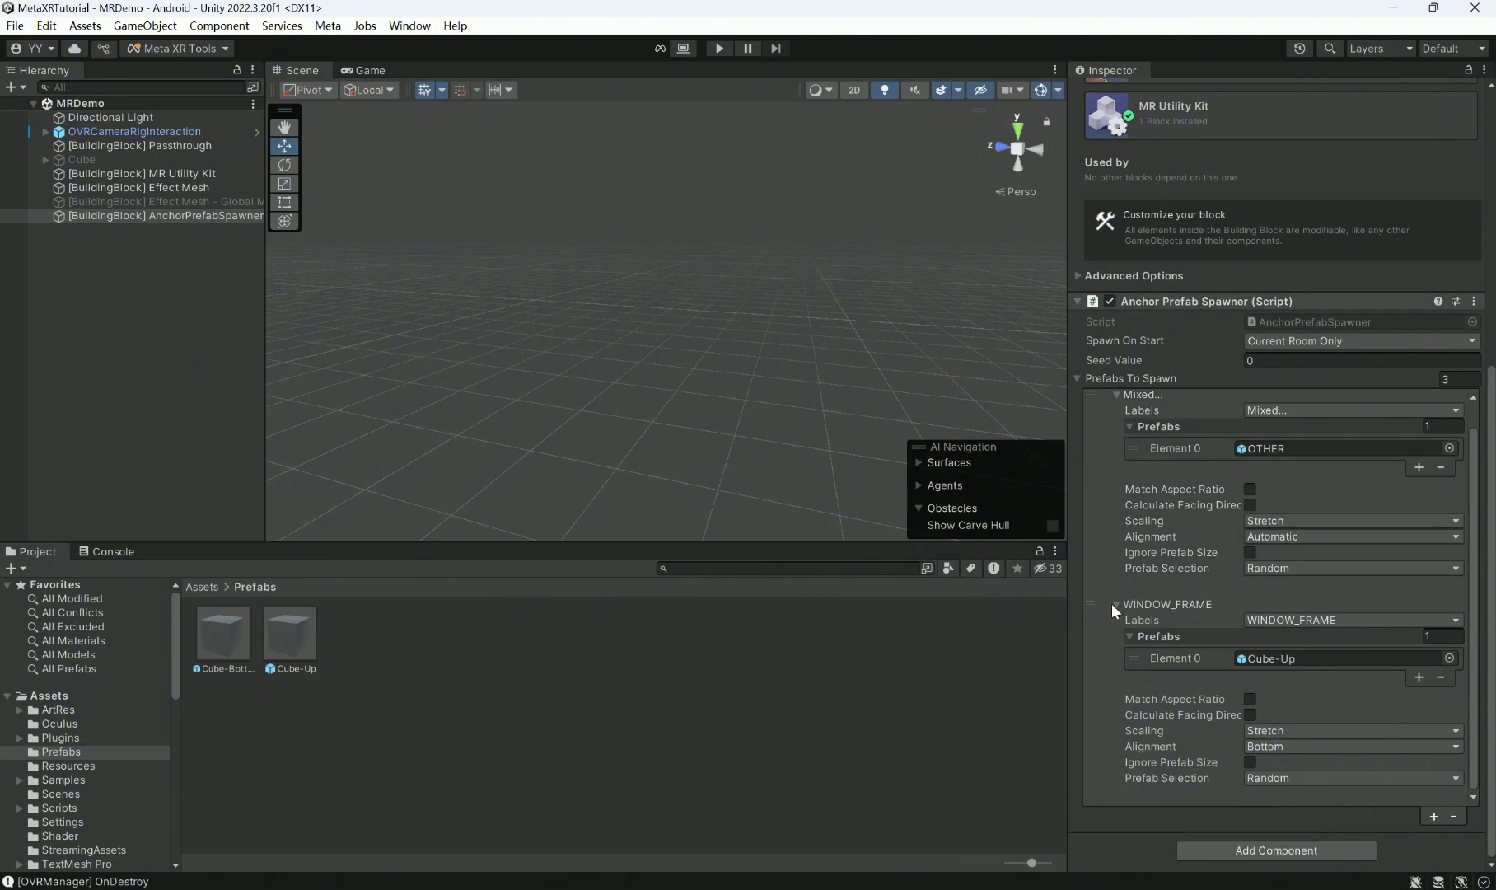
scroll(1112, 603, "up", 3)
left_click(1110, 654)
scroll(1113, 656, "down", 2)
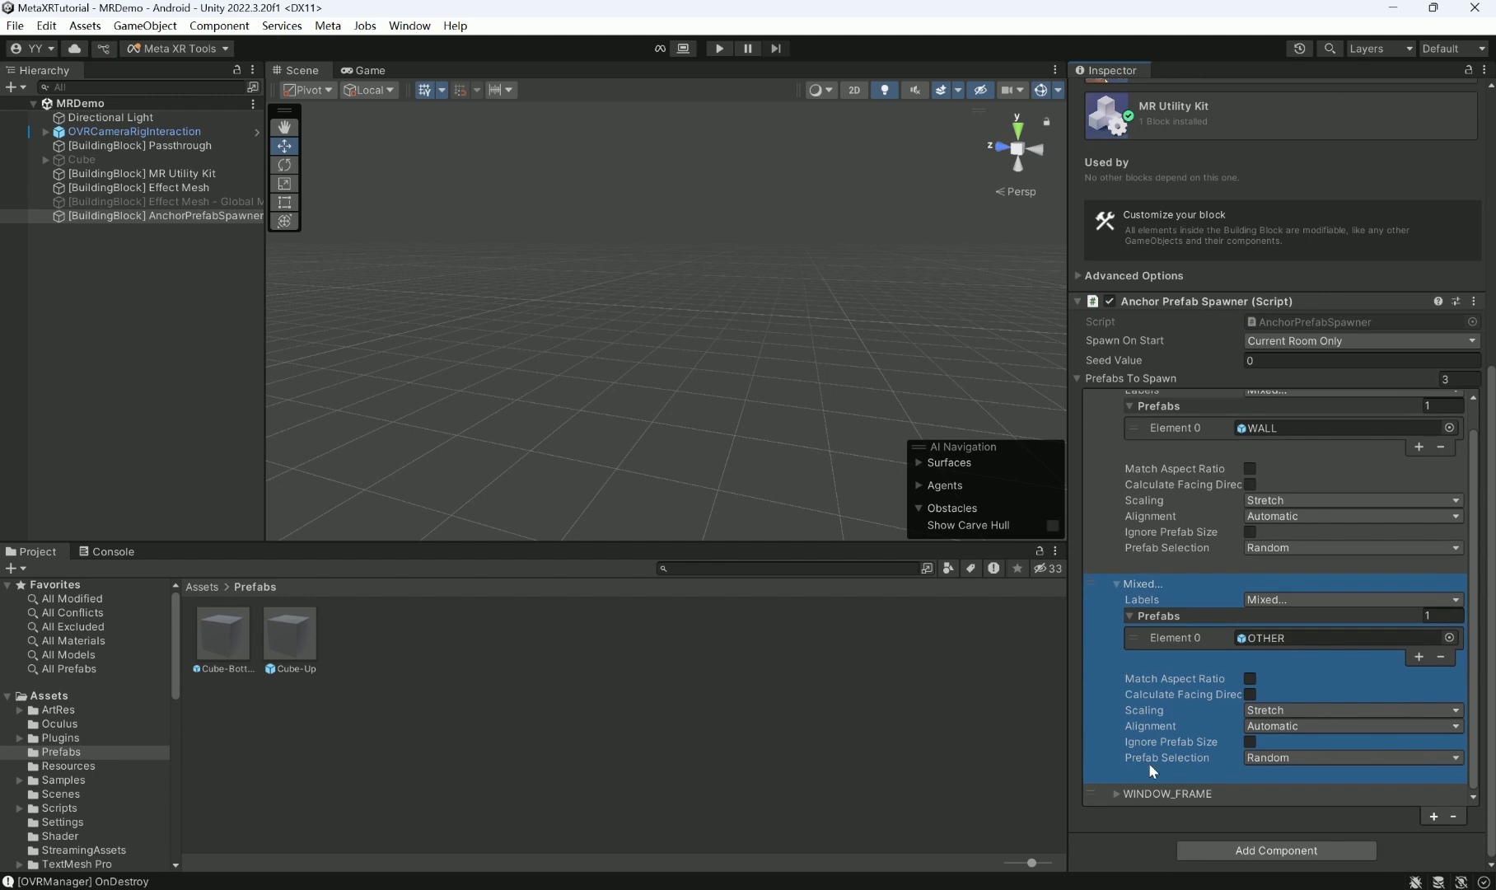
left_click(1163, 796)
left_click(1455, 816)
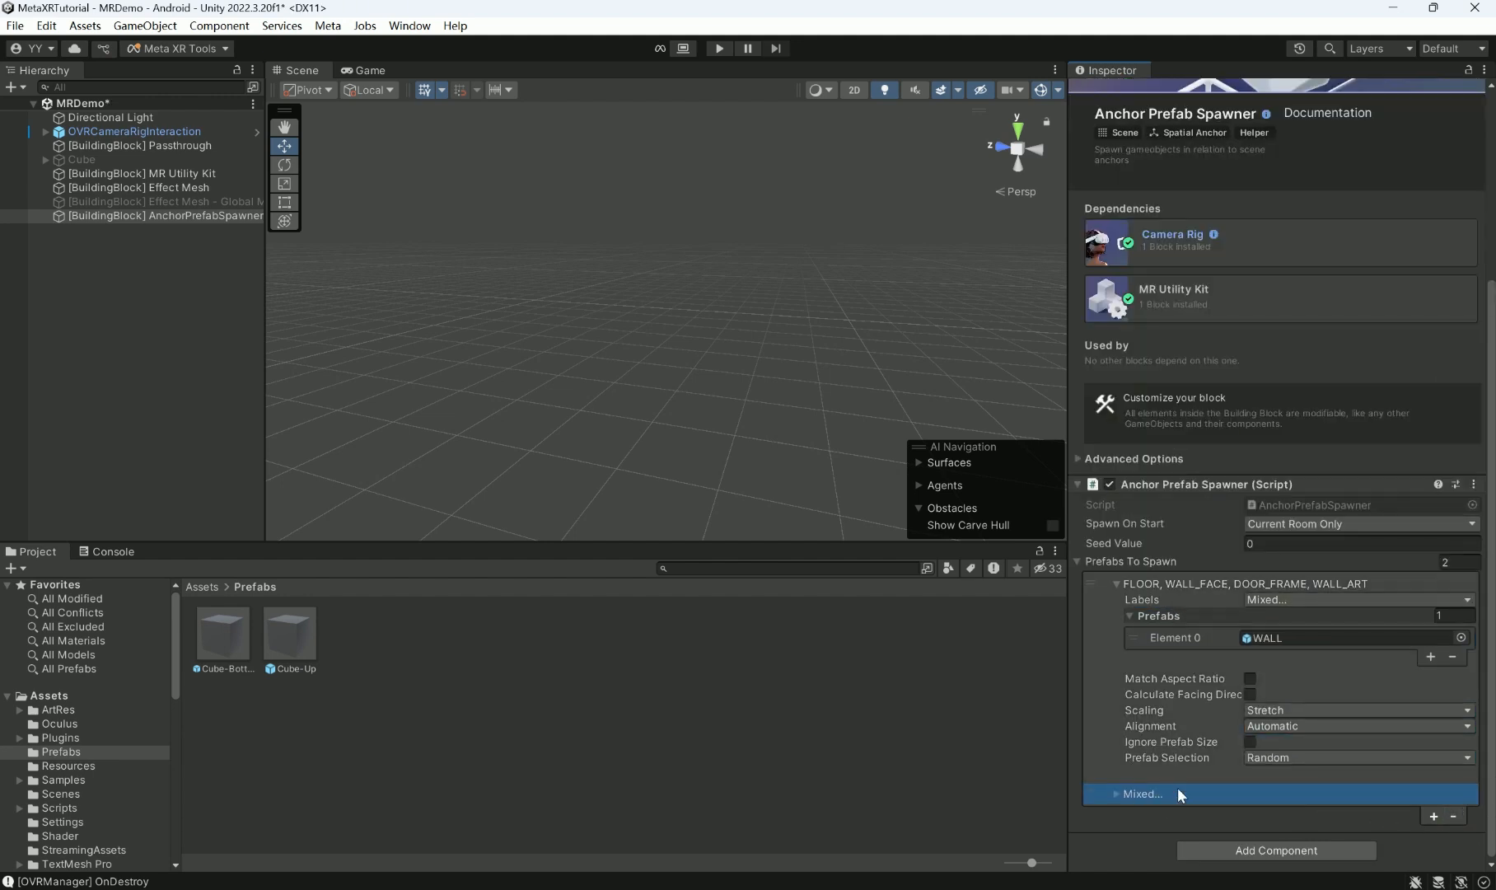
left_click(1454, 814)
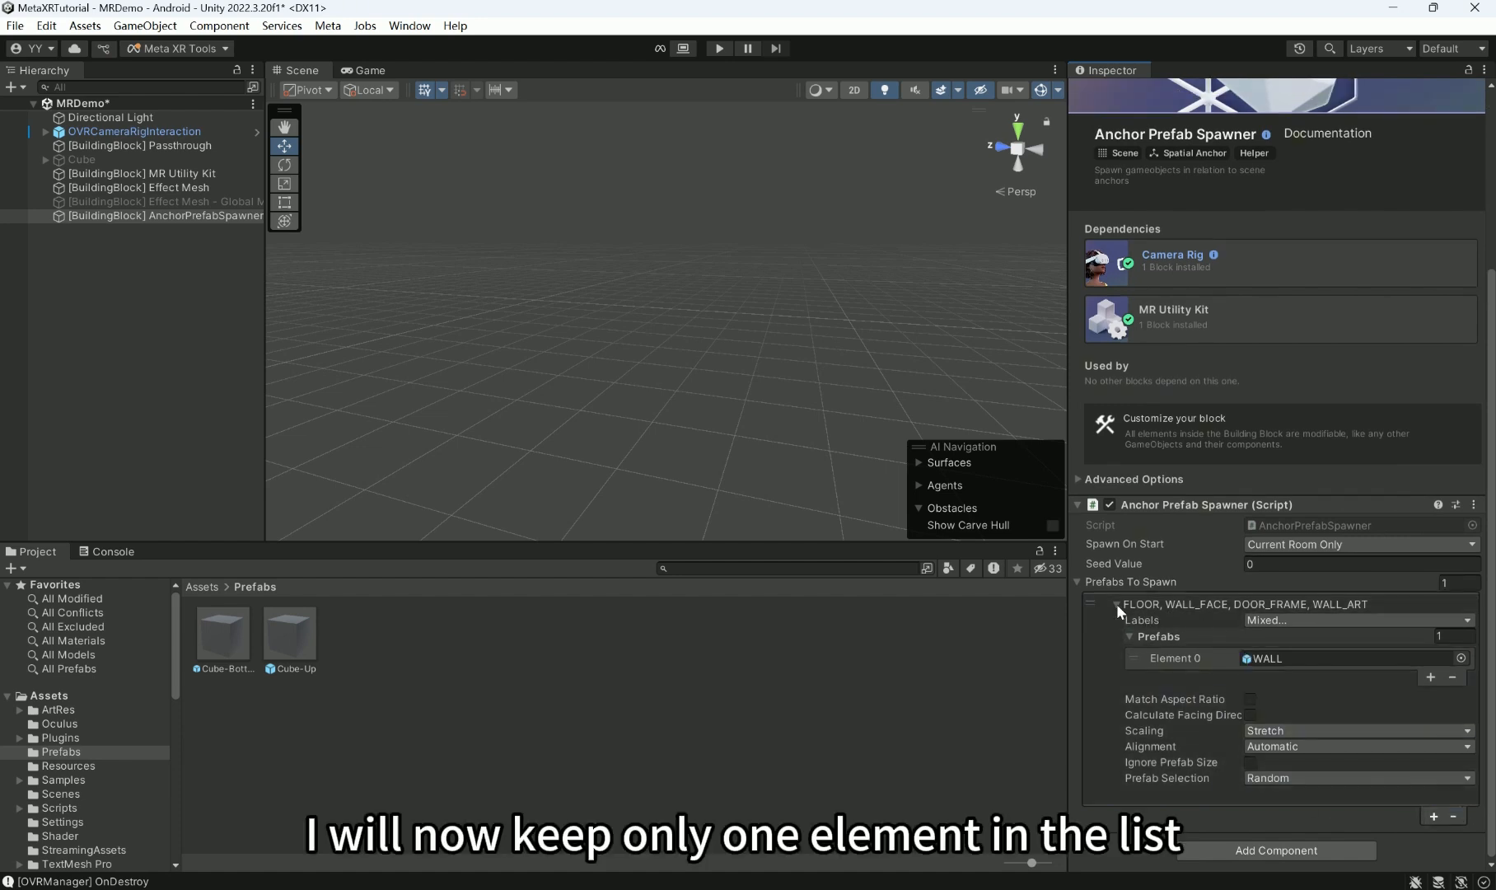
- Clear the remaining spawner entry's labels and assign it only the DOOR_FRAME label
left_click(1295, 619)
left_click(1301, 305)
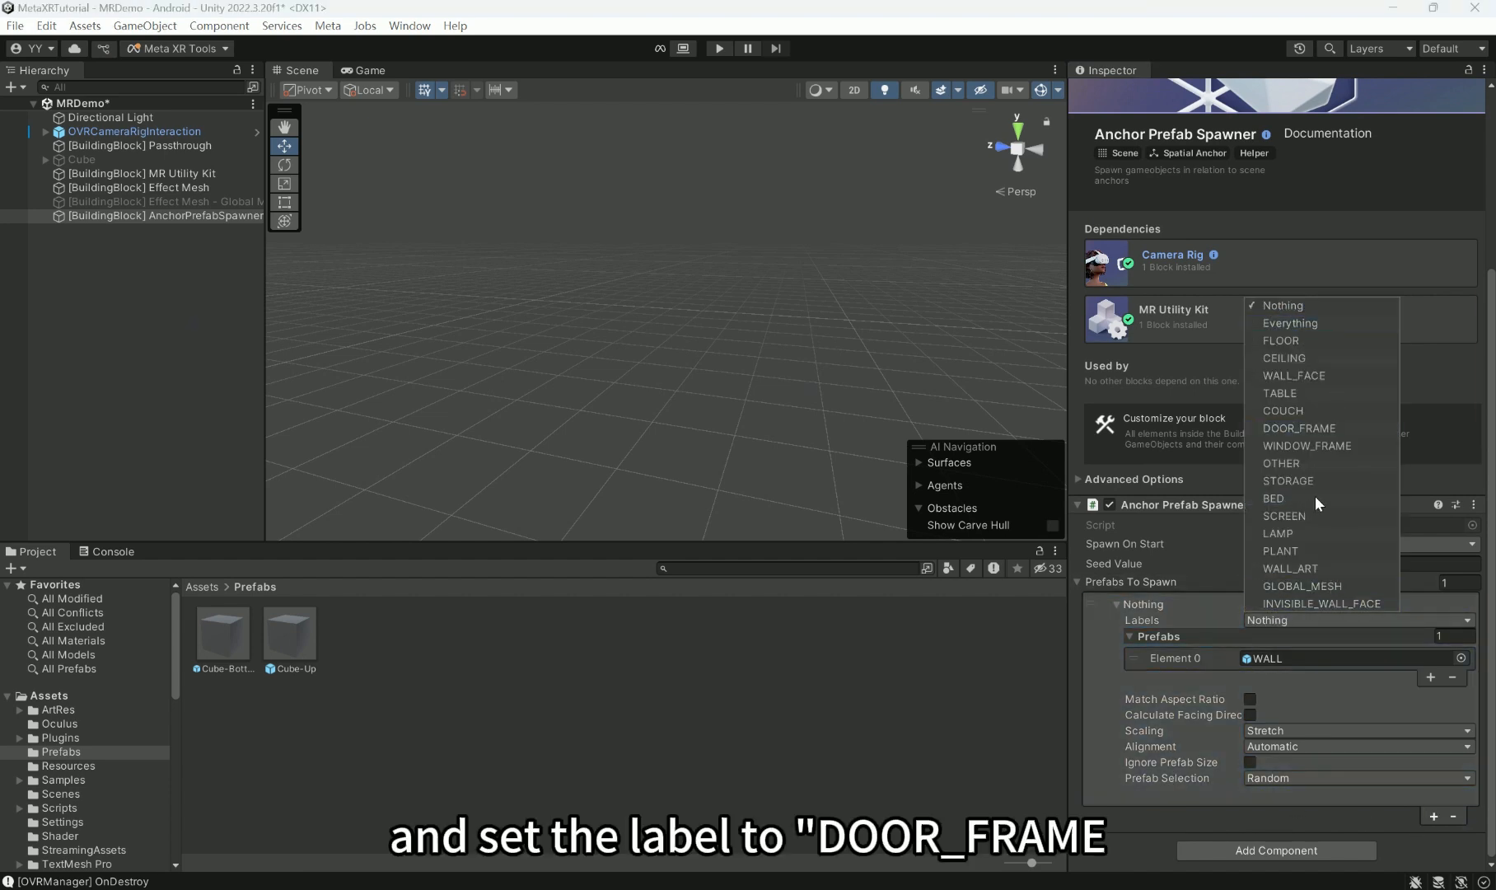
left_click(1290, 429)
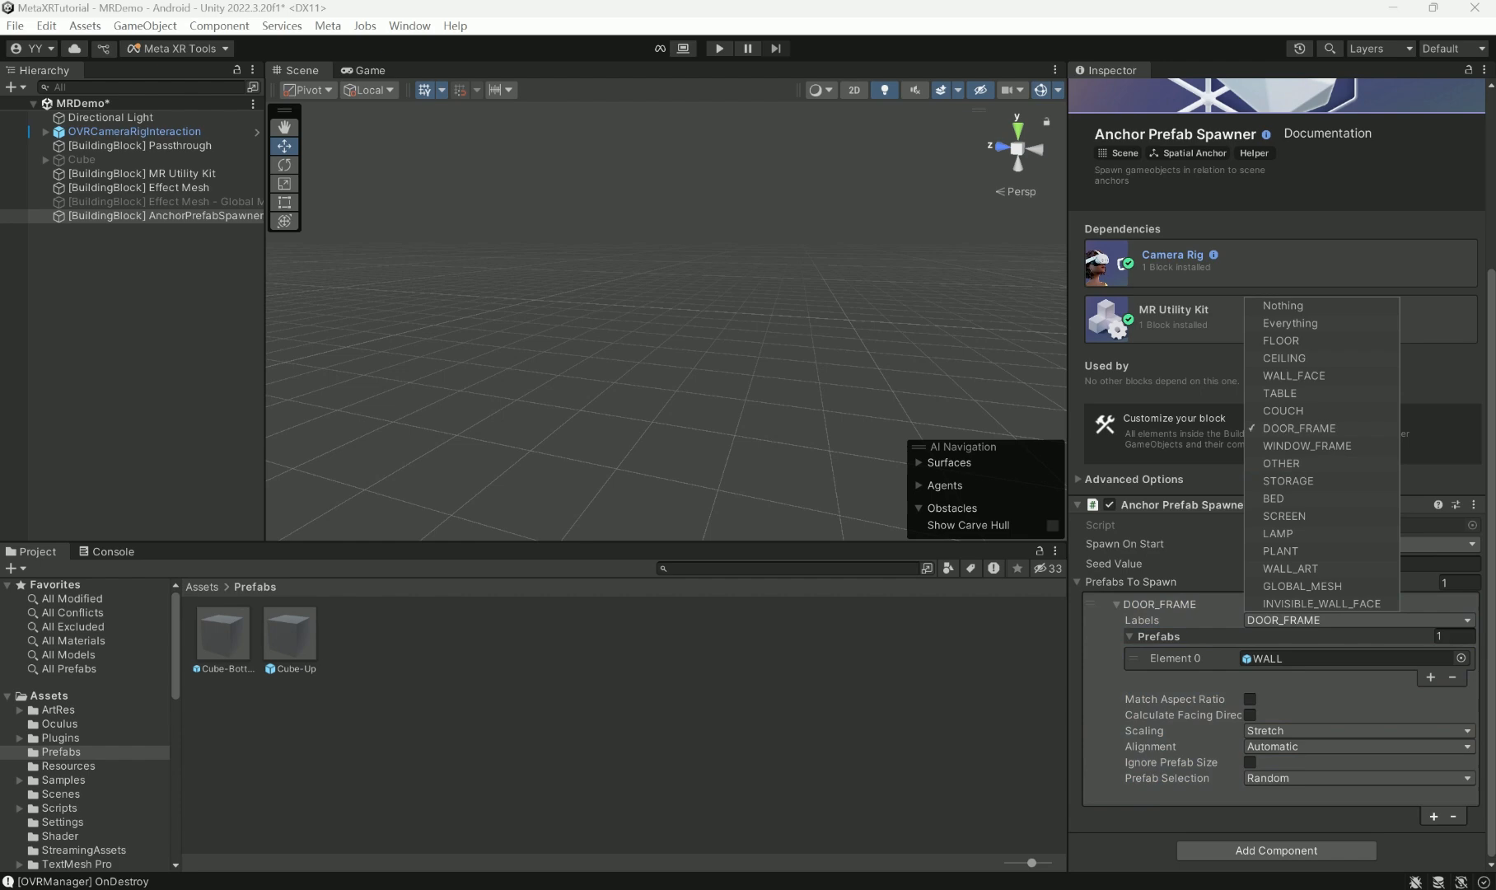
left_click(1364, 682)
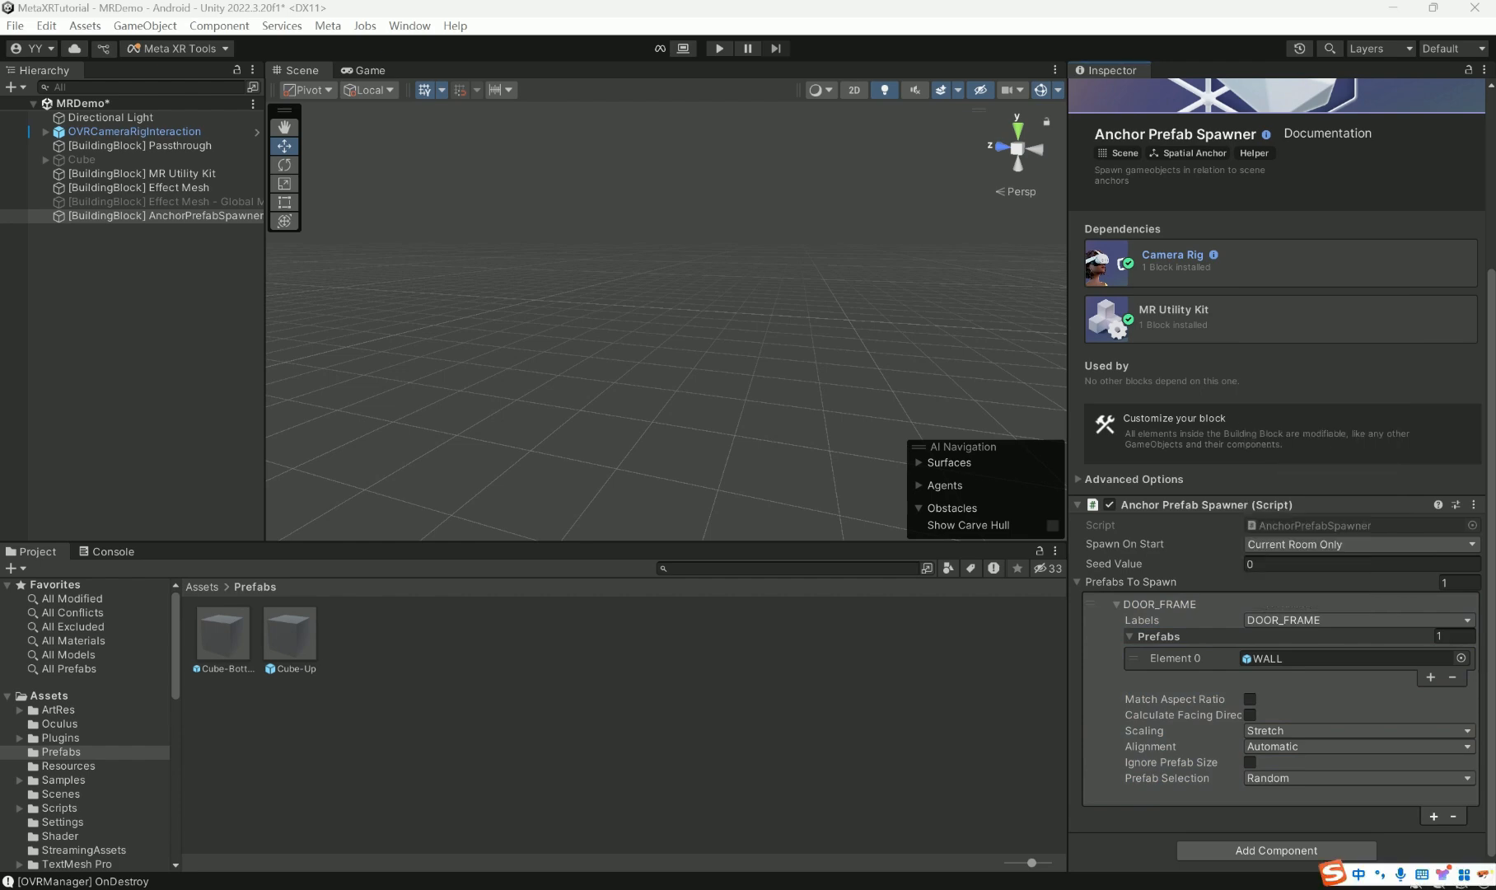
- Search the available game objects for "Door" and assign jj_door_4_white as the DOOR_FRAME entry's prefab
left_click(1461, 659)
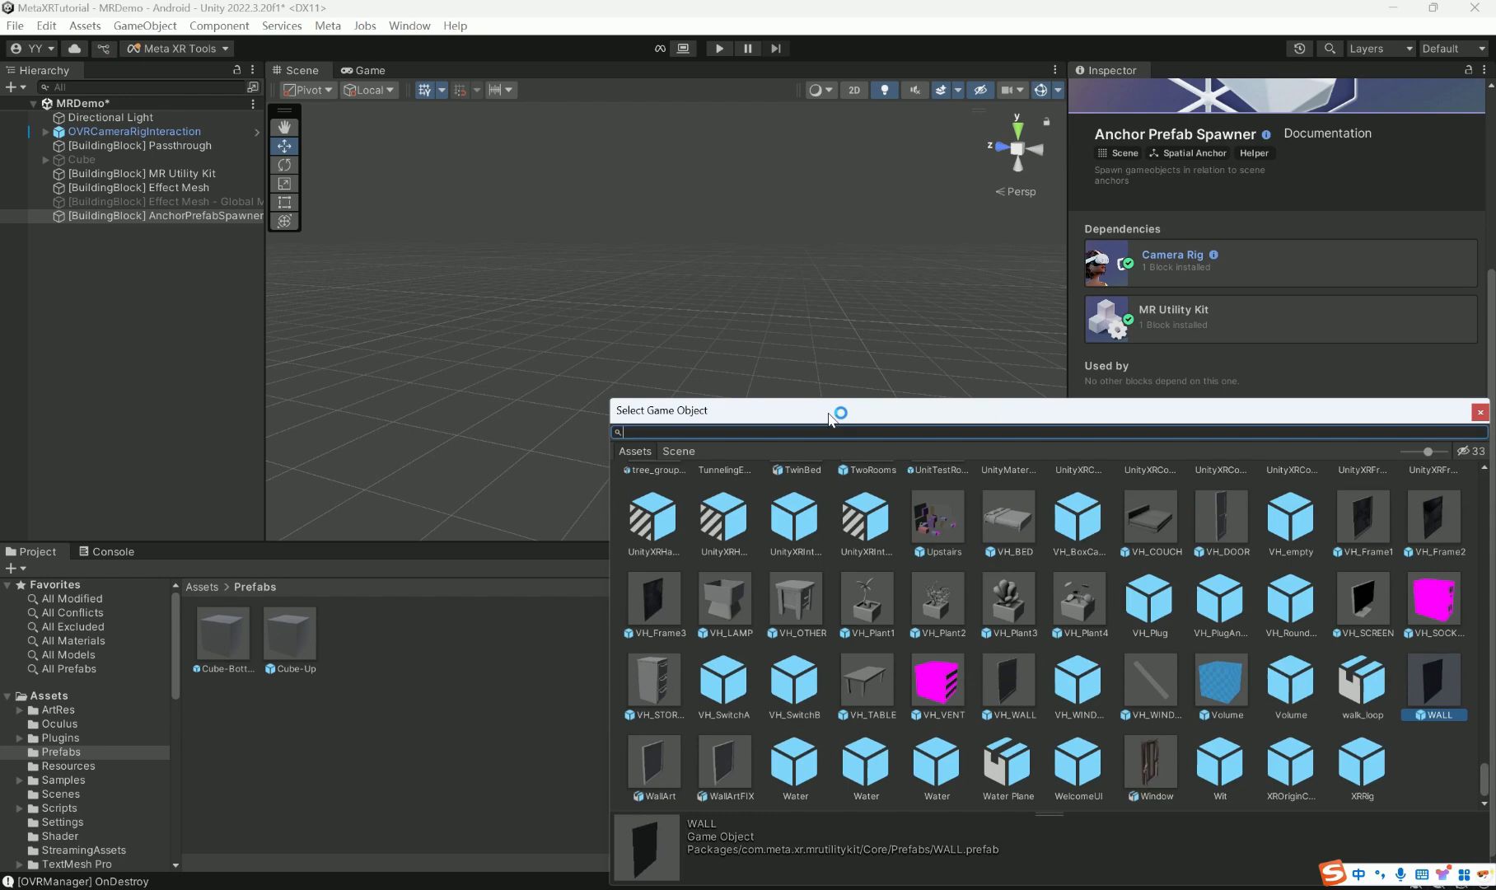
left_click_drag(838, 414, 656, 377)
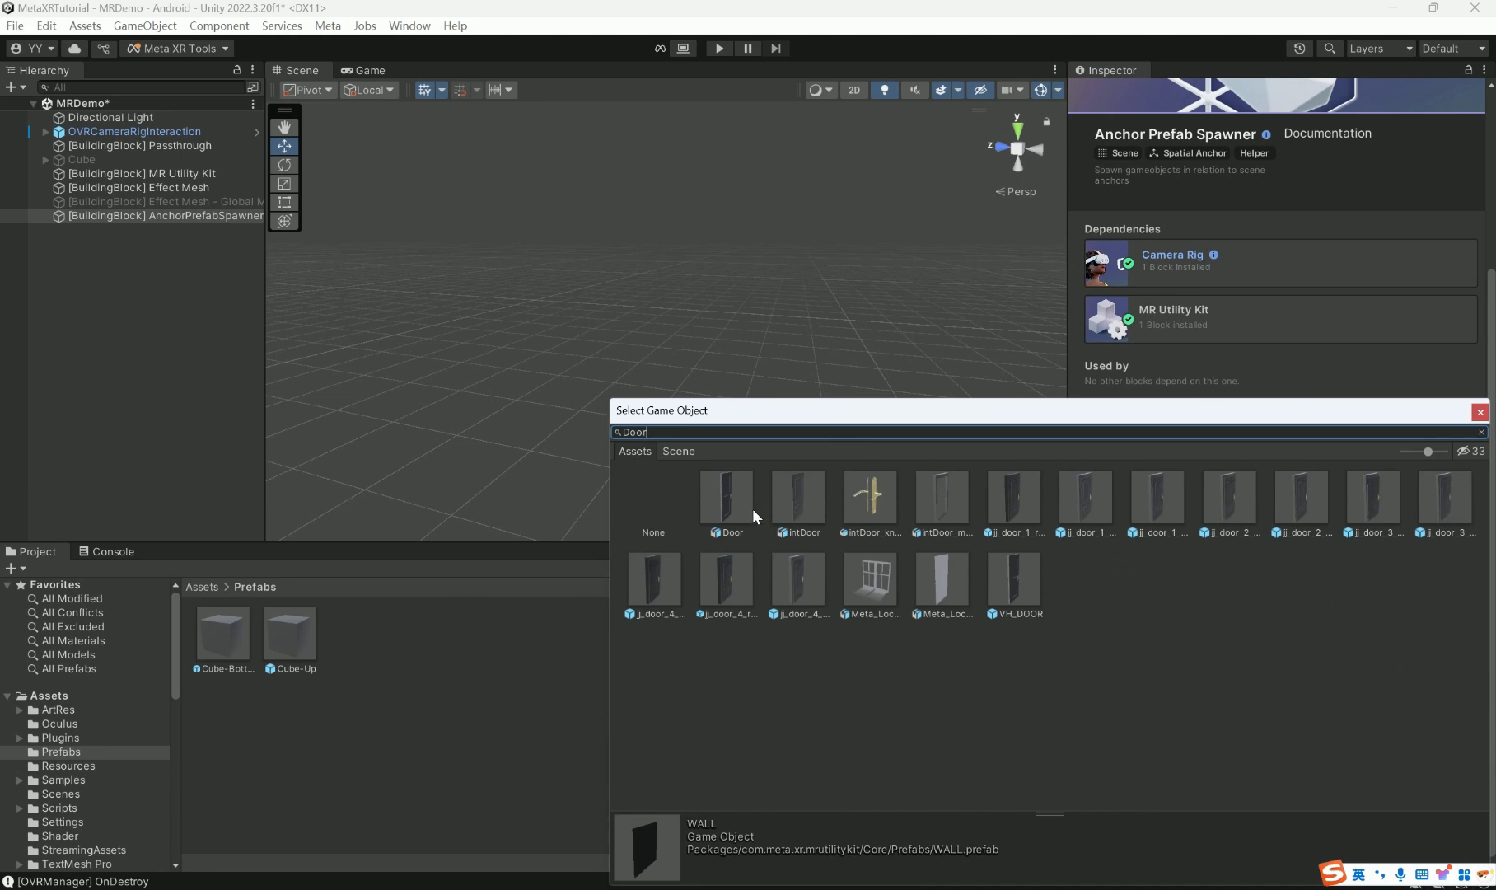
left_click(740, 509)
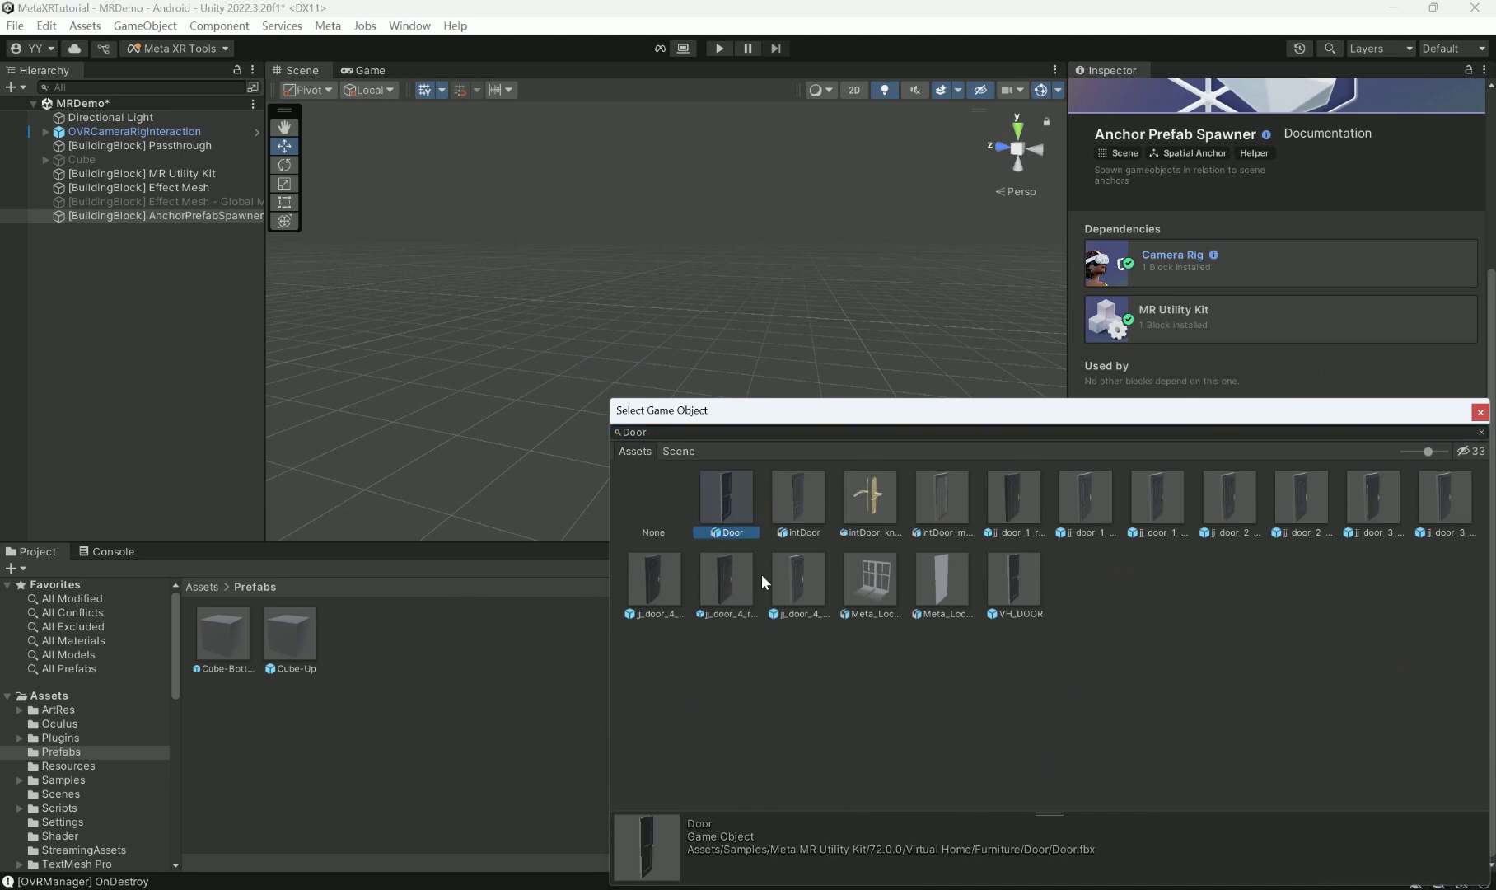
left_click(749, 569)
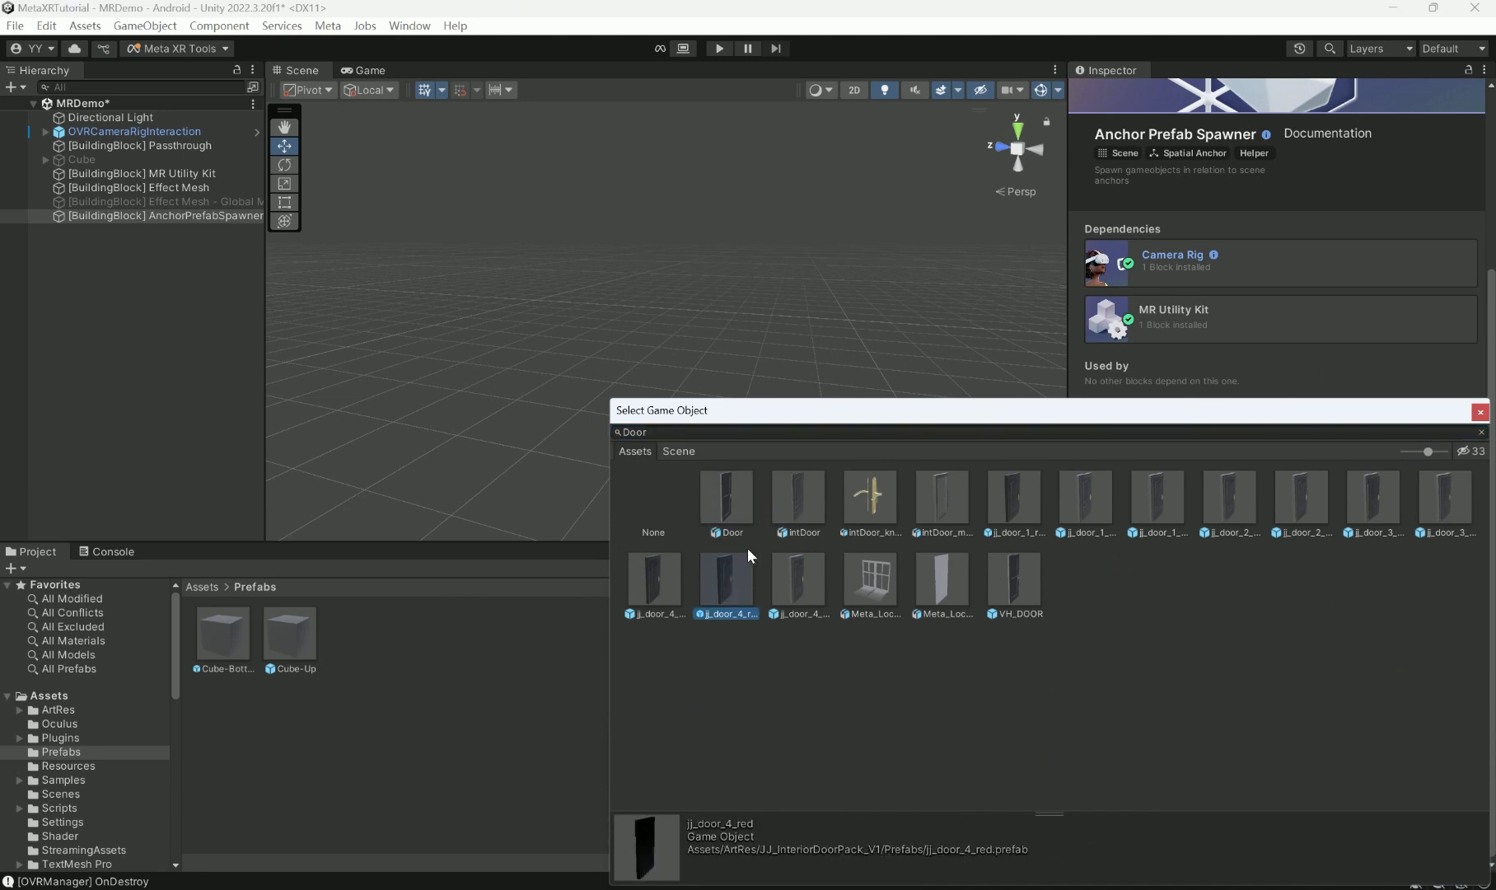
left_click(792, 573)
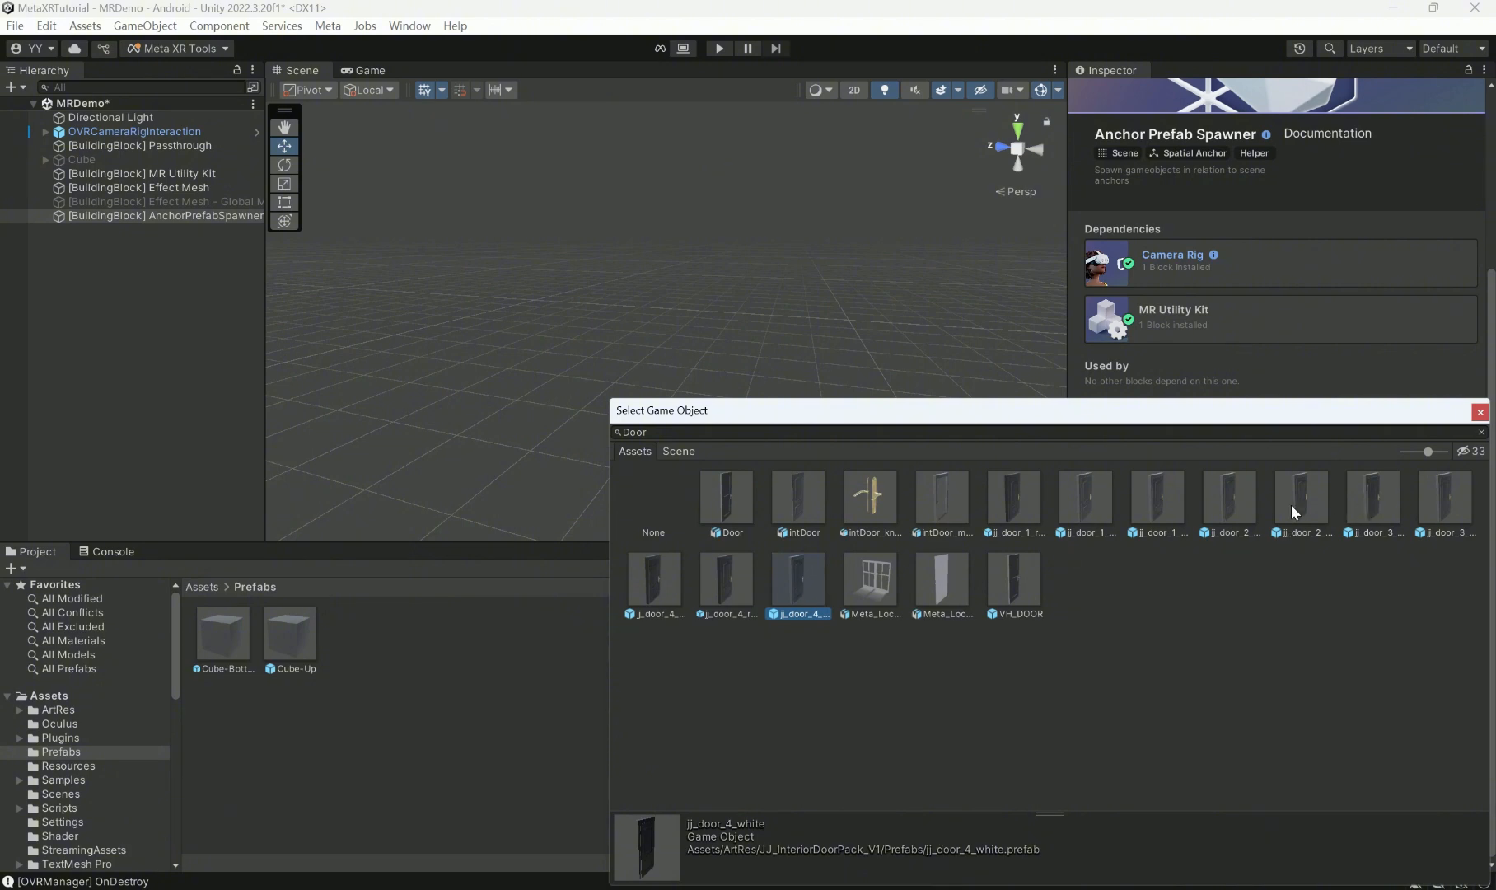
left_click(1300, 506)
left_click(793, 589)
left_click(1478, 412)
- Locate the assigned jj_door_4_white prefab in the project, view its door model in prefab mode, and return to the scene
left_click(1304, 657)
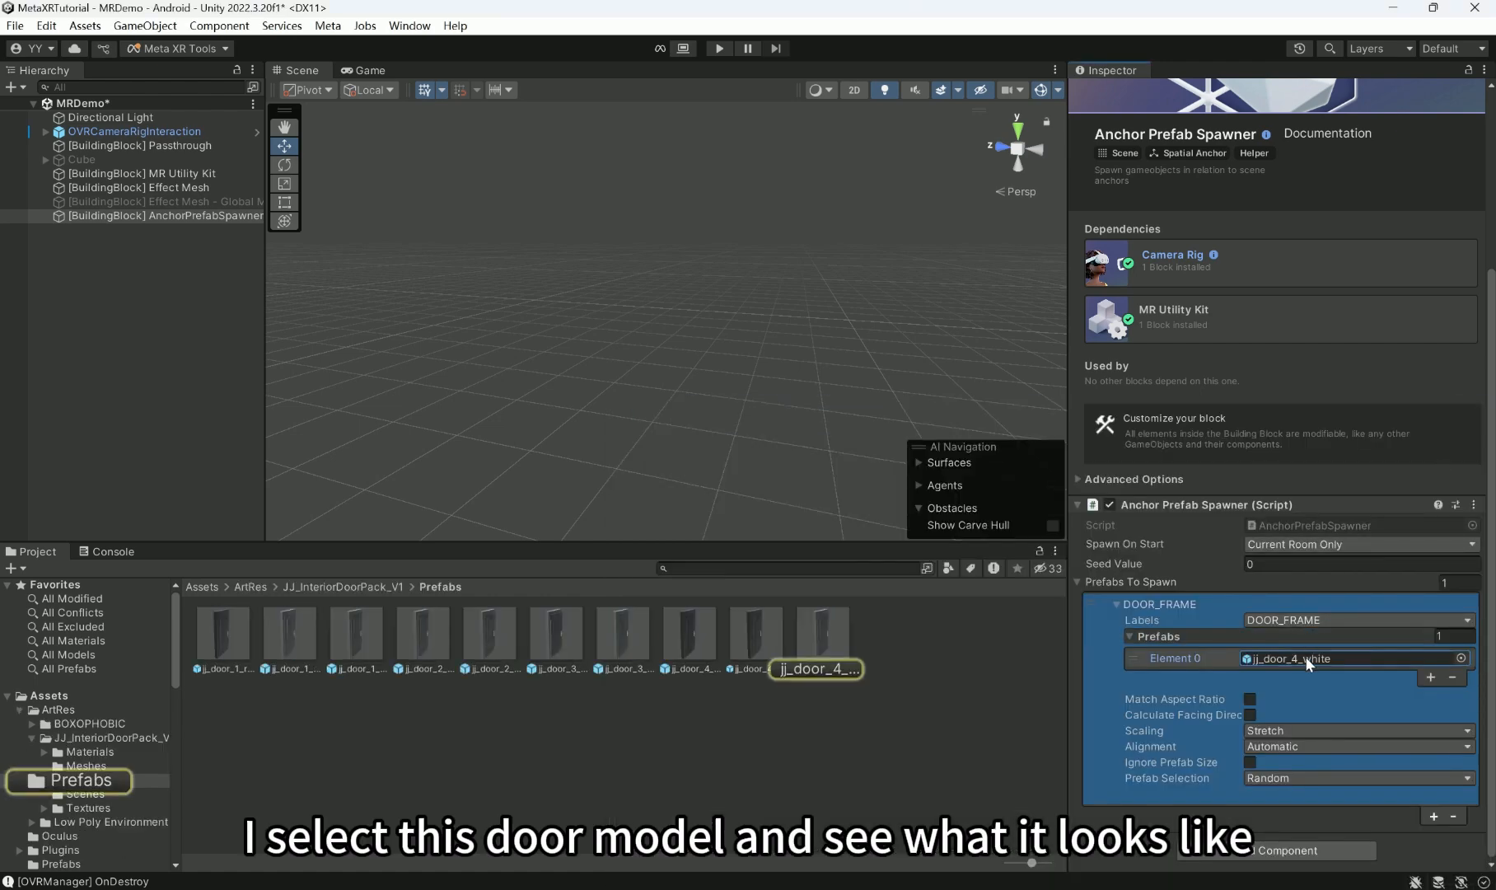
double_click(827, 630)
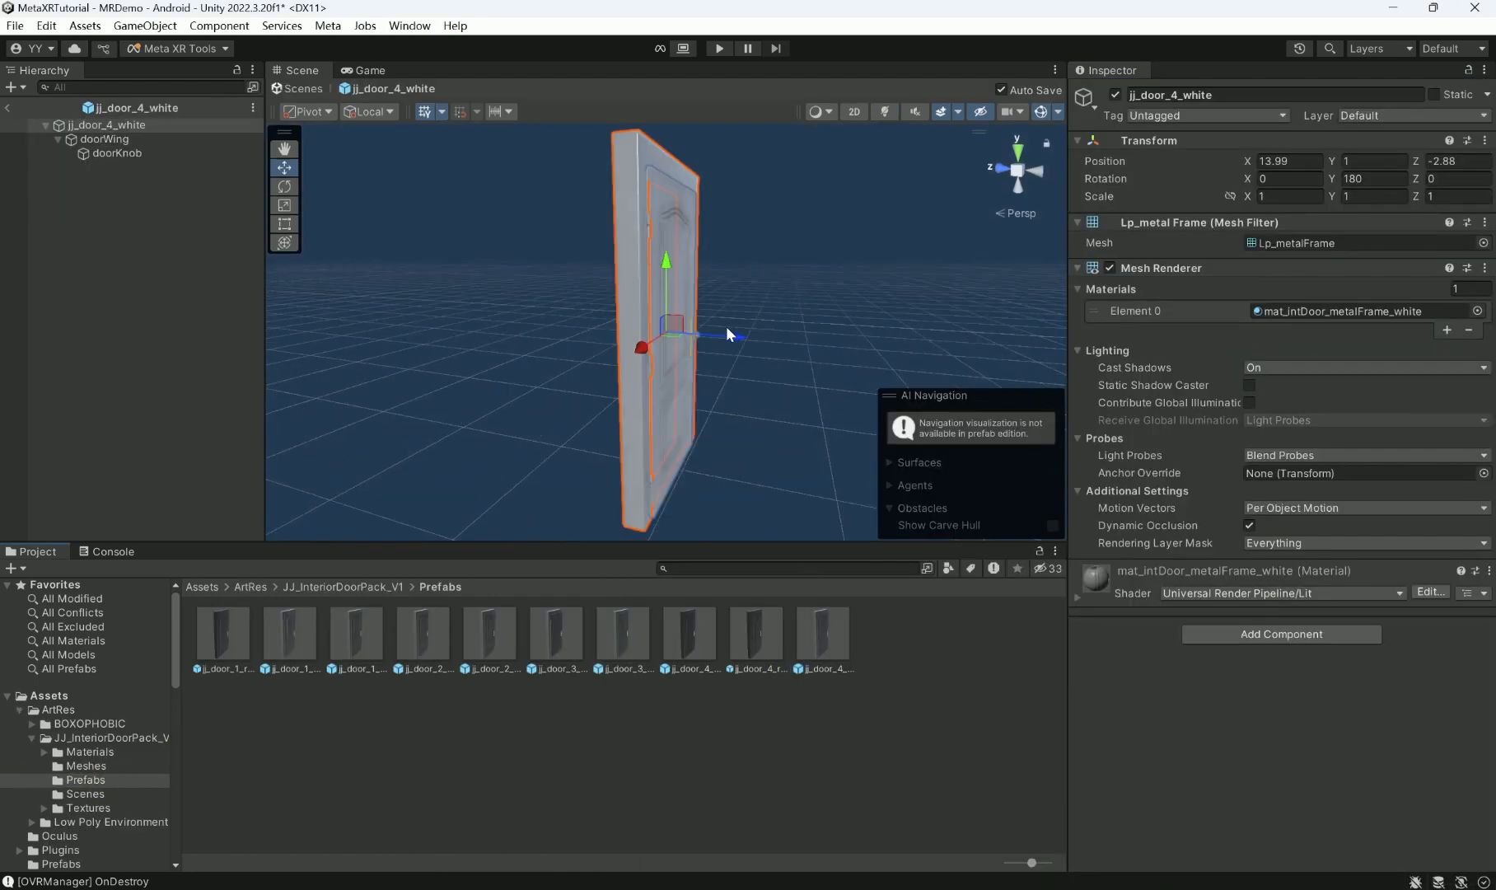
left_click_drag(725, 326, 626, 346, "alt")
left_click(7, 108)
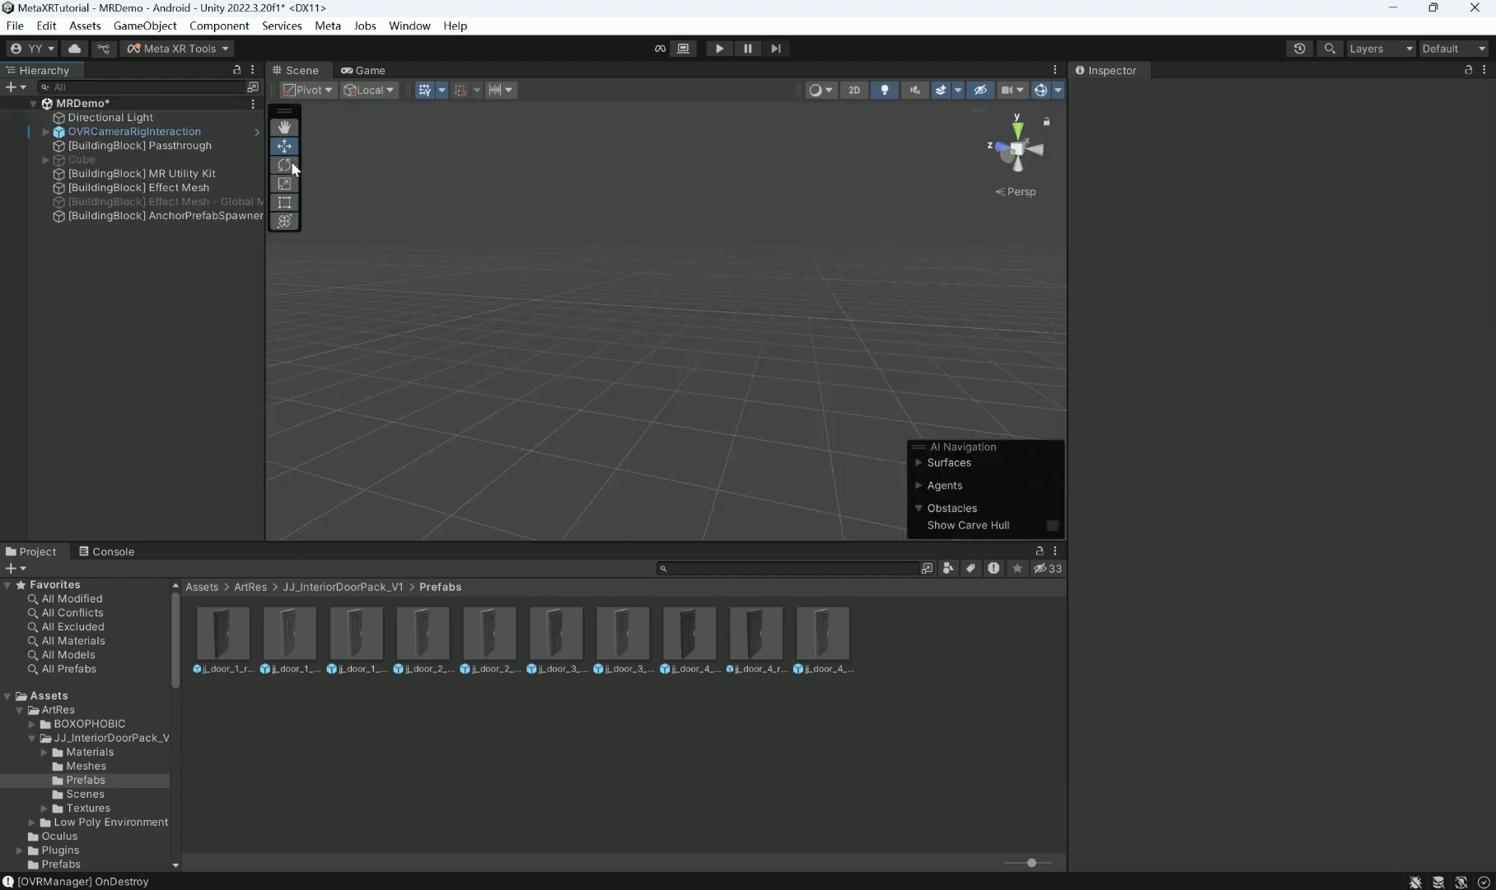
- Exclude DOOR_FRAME from the Effect Mesh building block's labels so the effect mesh is not generated for doors
left_click(145, 214)
scroll(1300, 656, "down", 5)
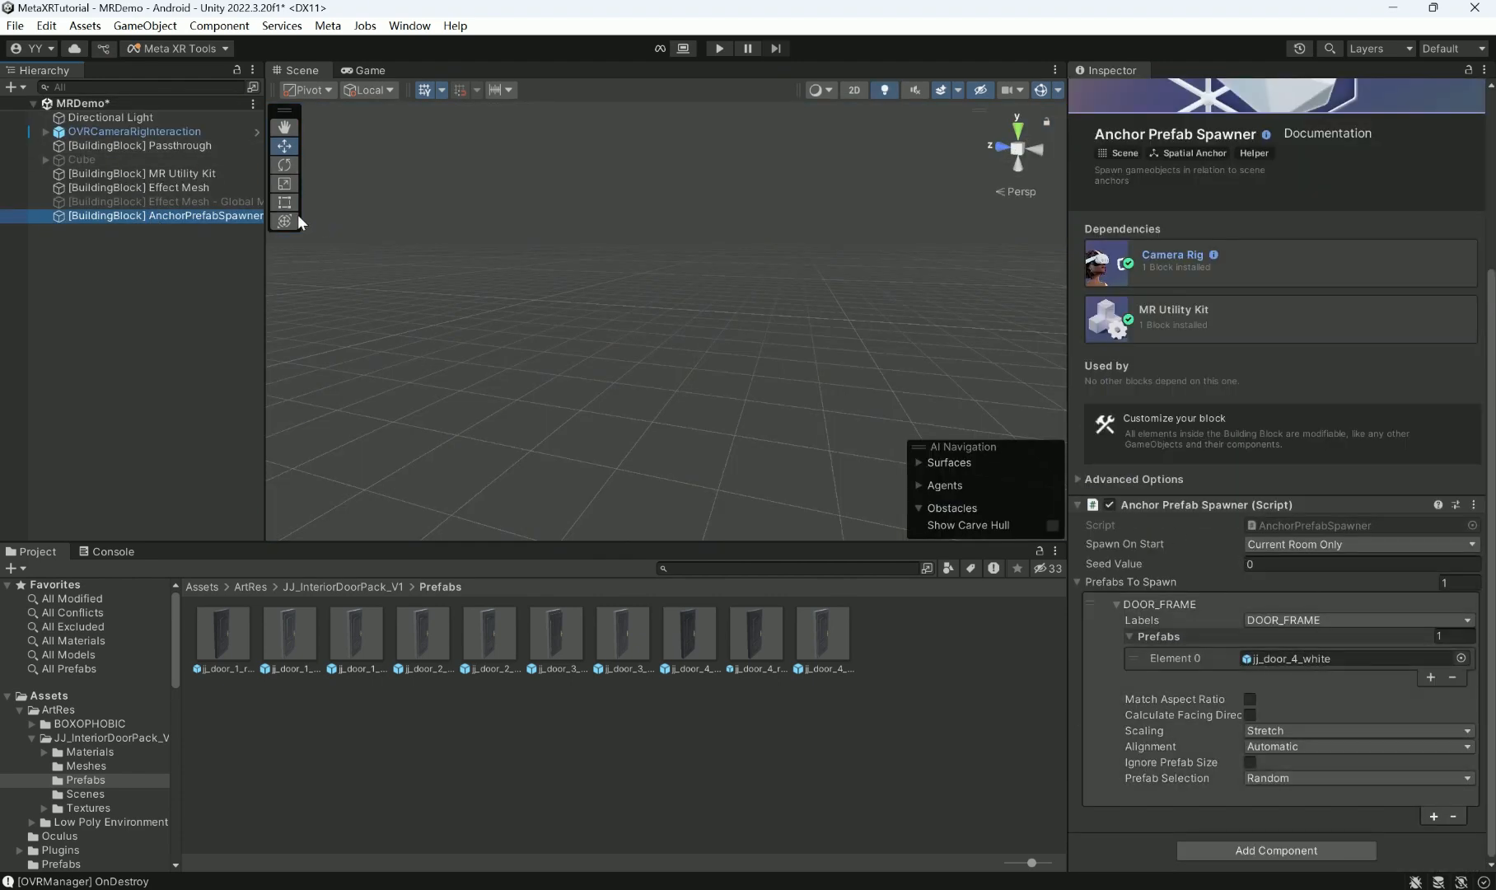
left_click(140, 187)
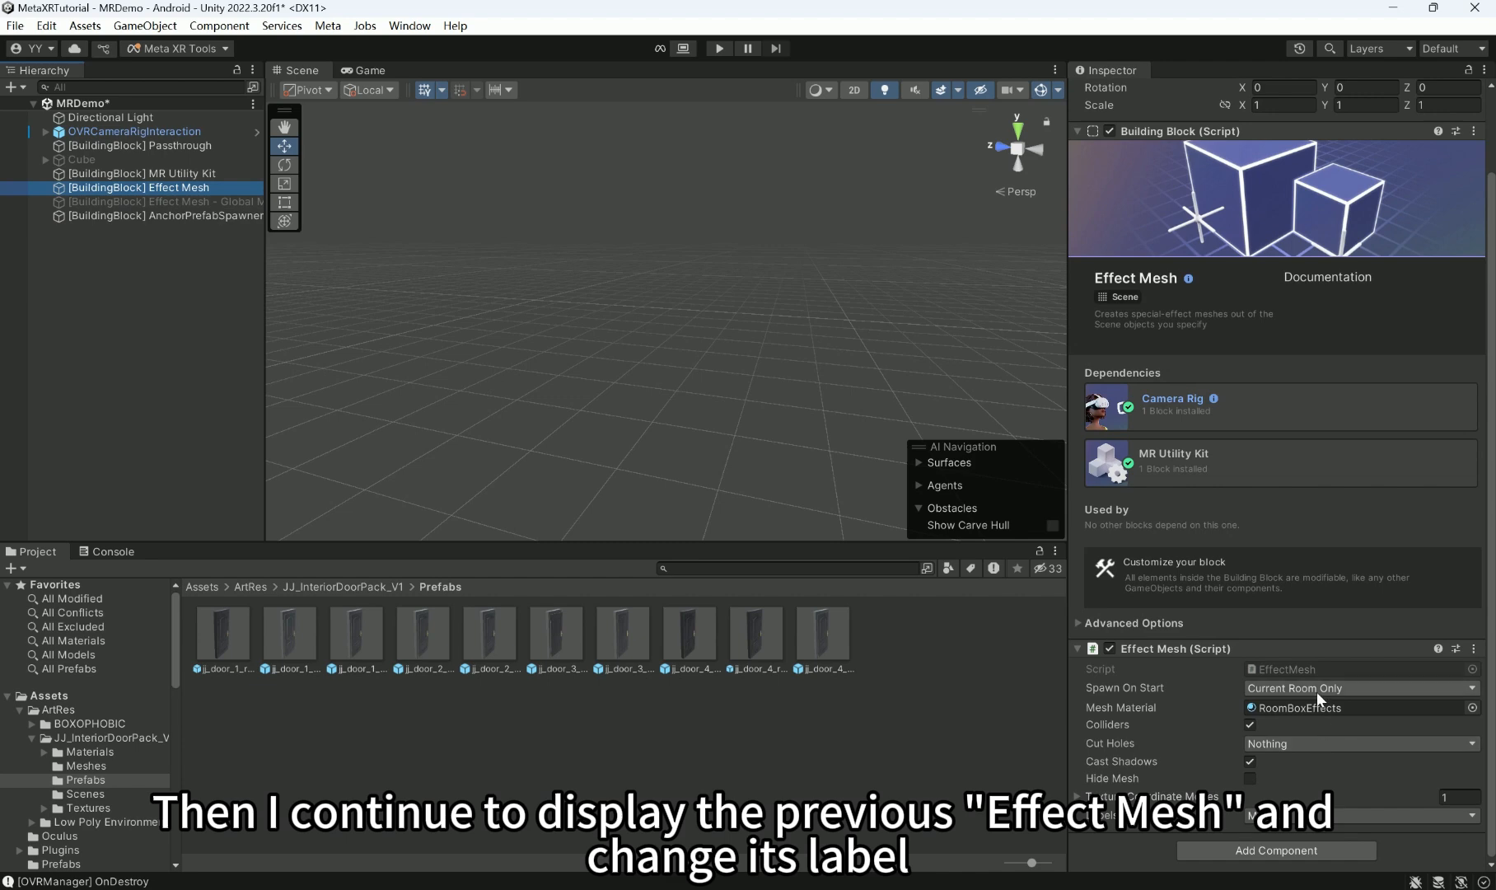
left_click(1282, 818)
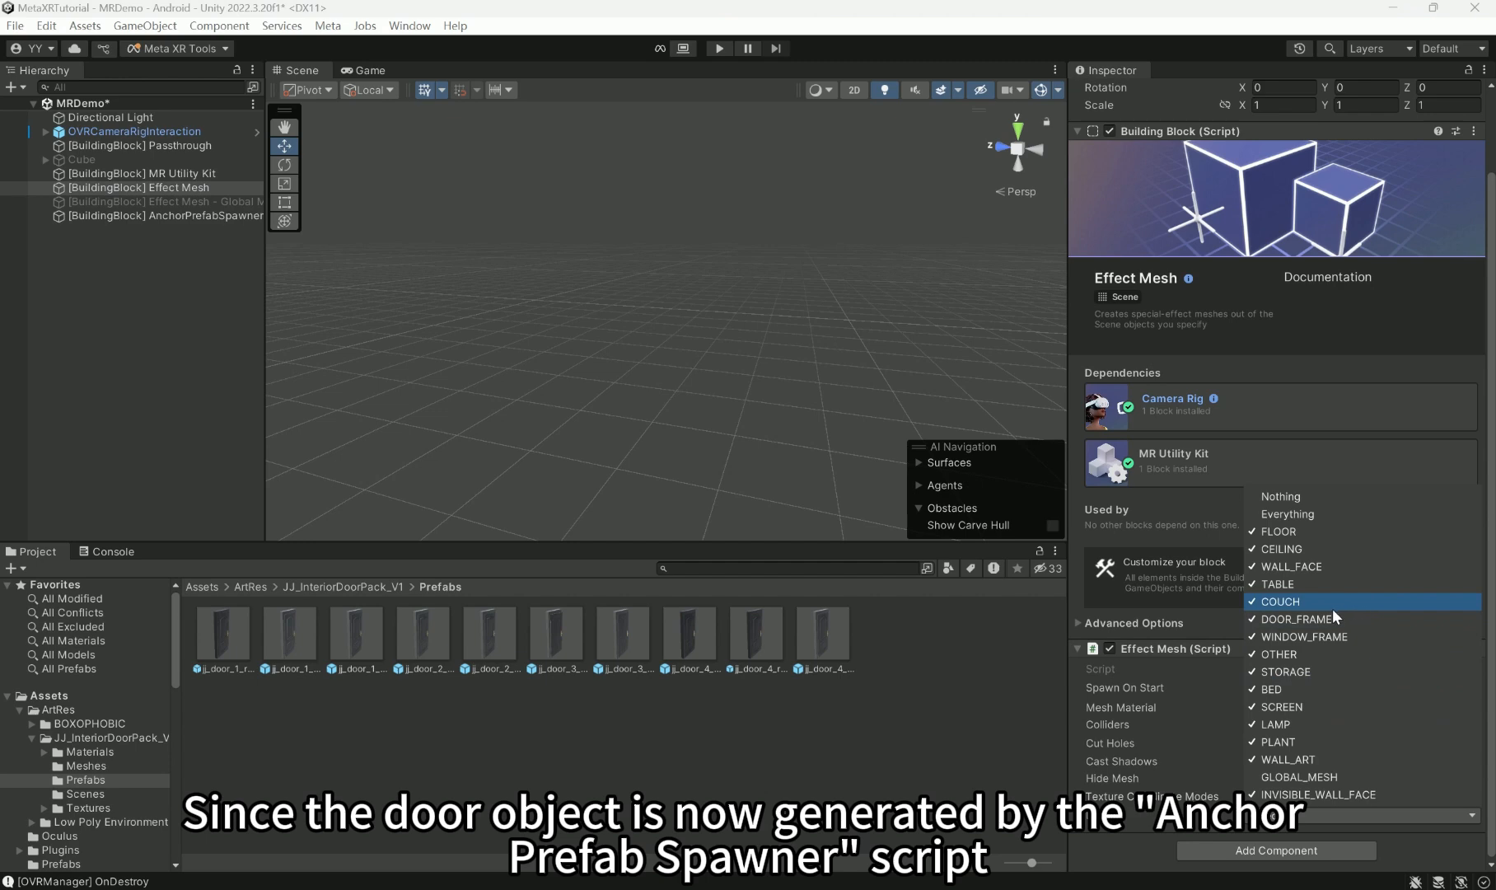
left_click(1276, 624)
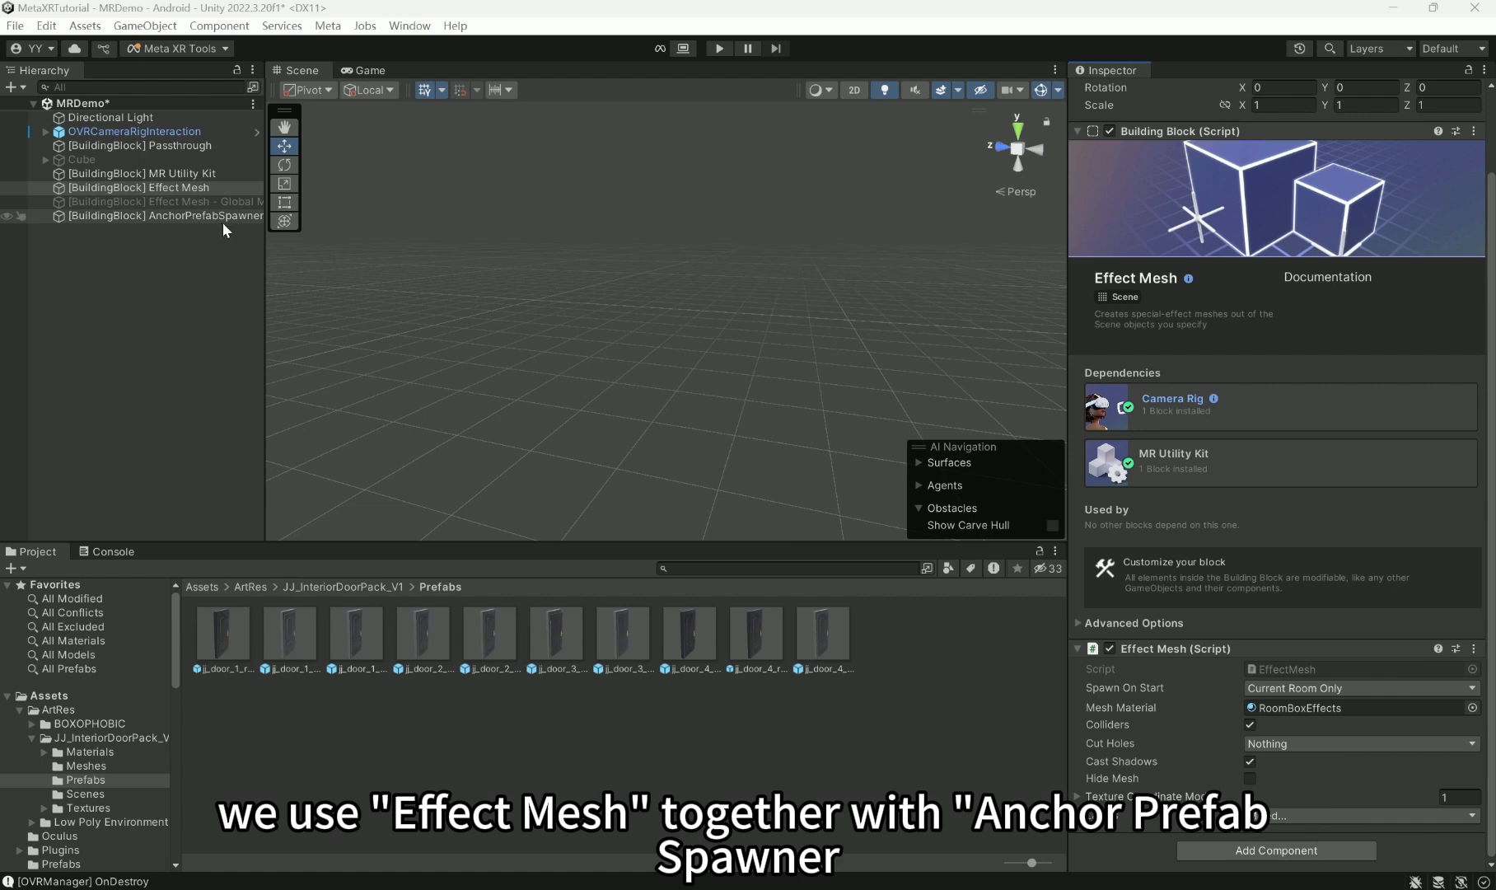
- Review the label settings of the AnchorPrefabSpawner and Effect Mesh building blocks against each other
left_click(176, 216)
scroll(1192, 435, "up", 3)
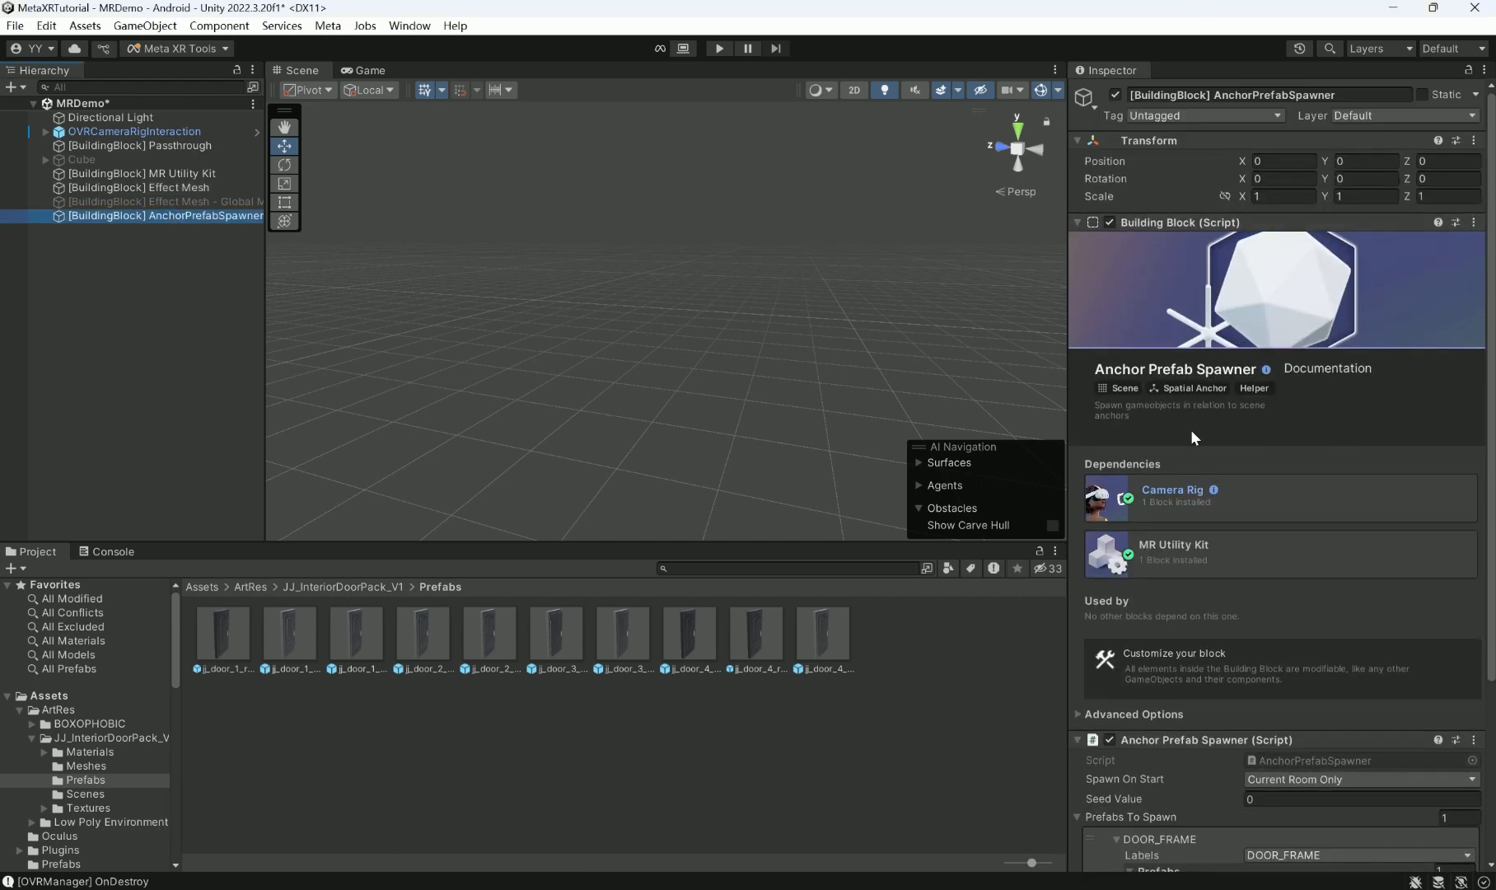
left_click(206, 188)
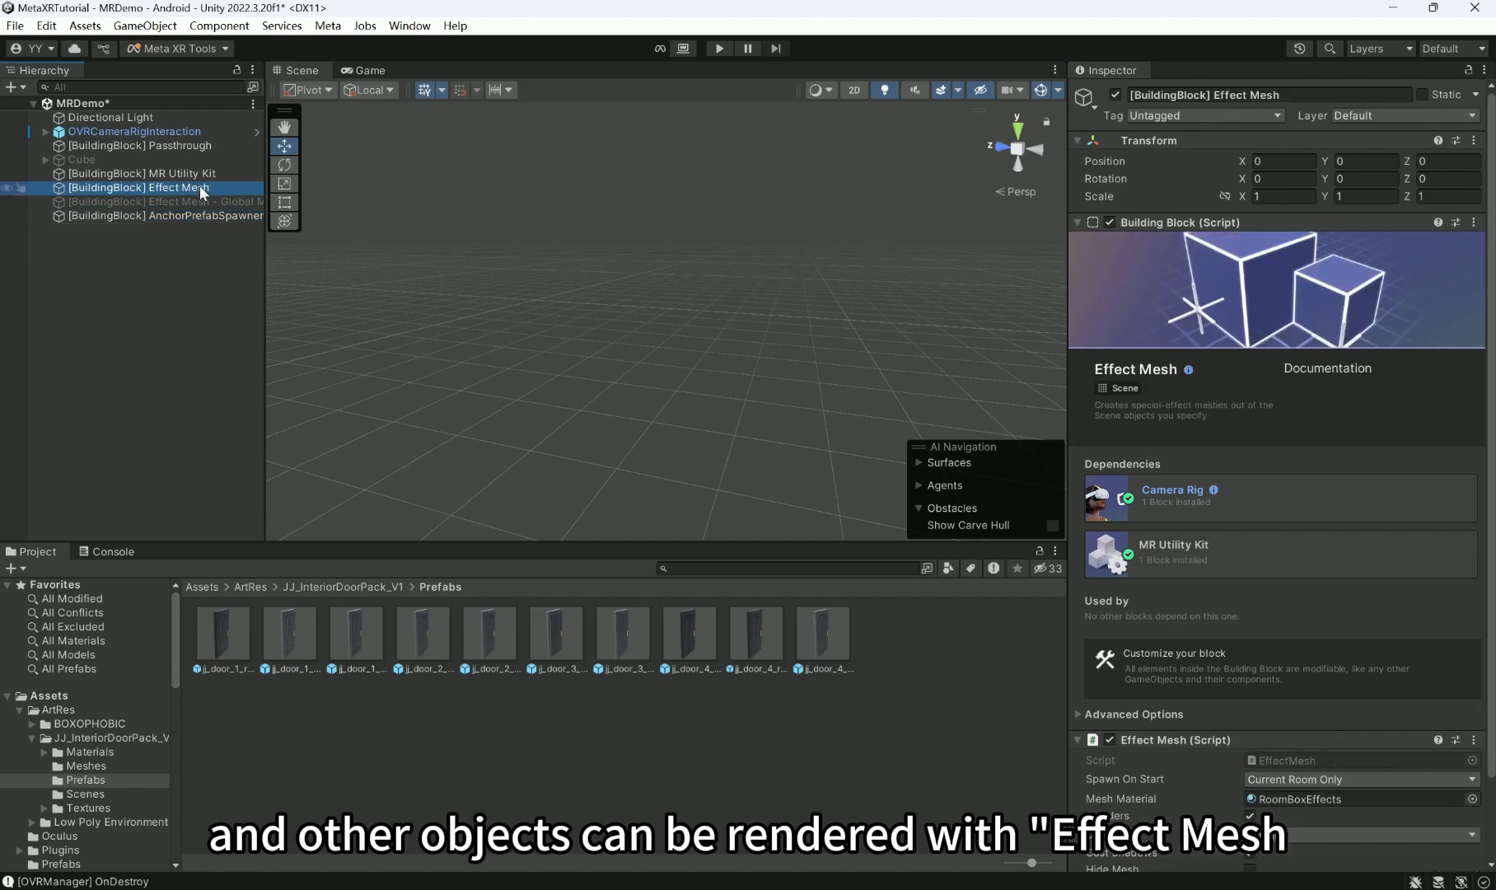
scroll(1189, 619, "down", 3)
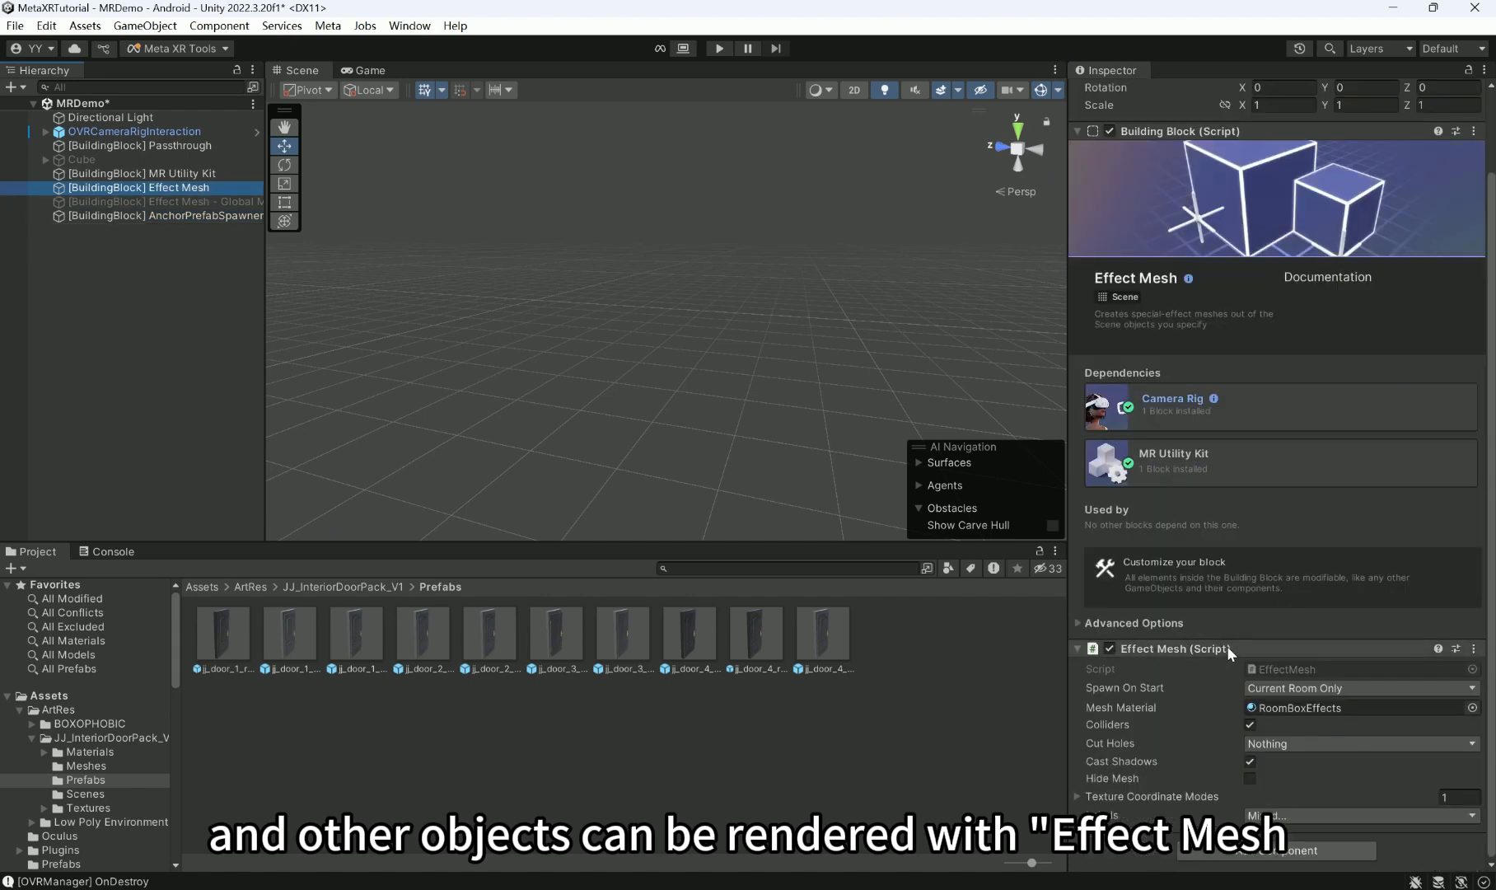
left_click(1323, 817)
left_click(1203, 885)
left_click(165, 215)
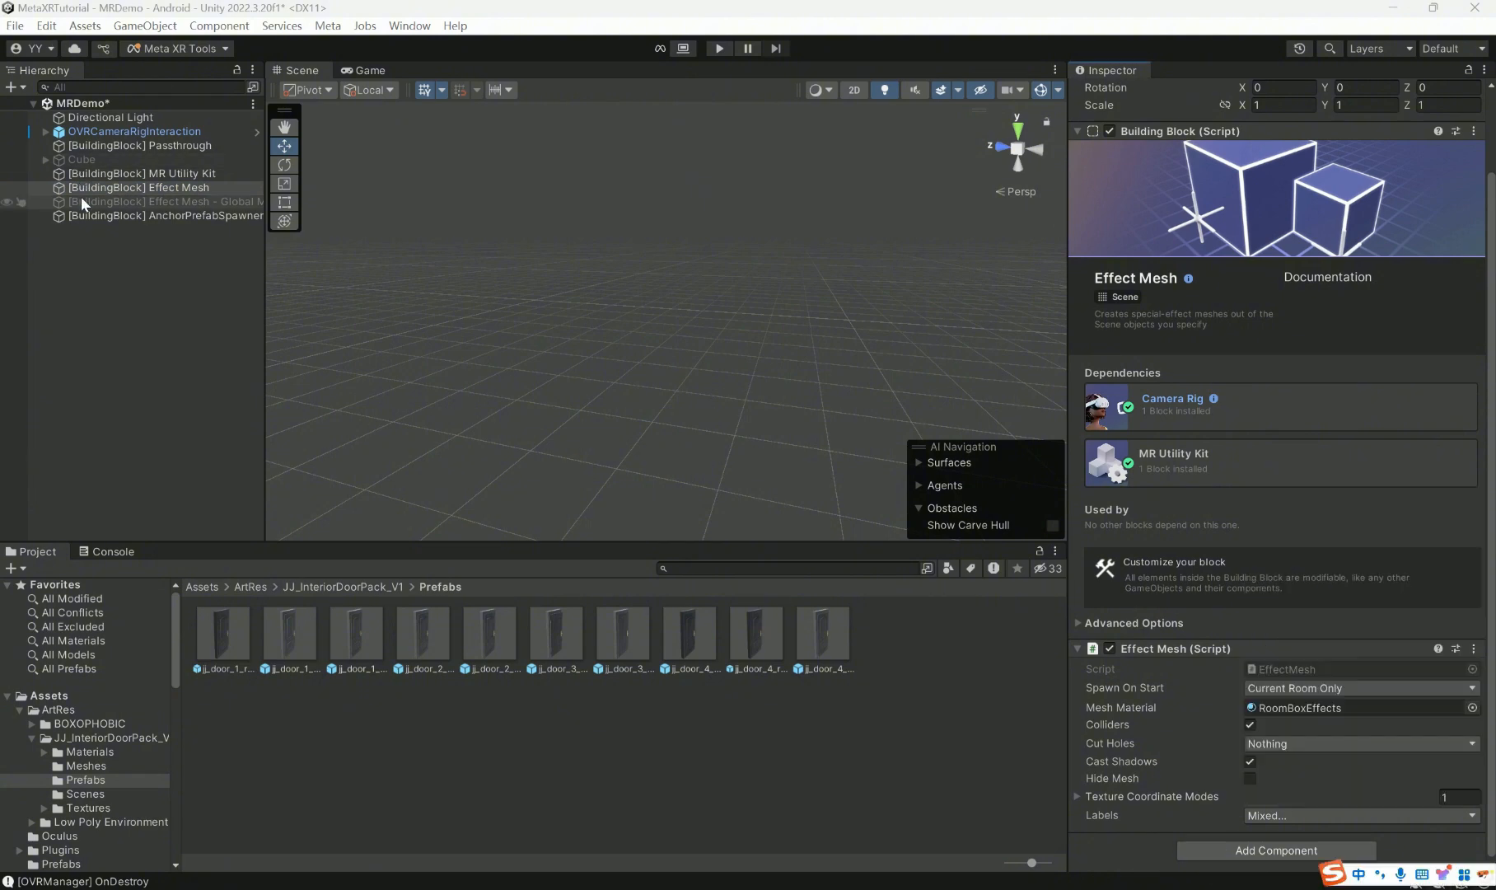
scroll(1375, 536, "down", 3)
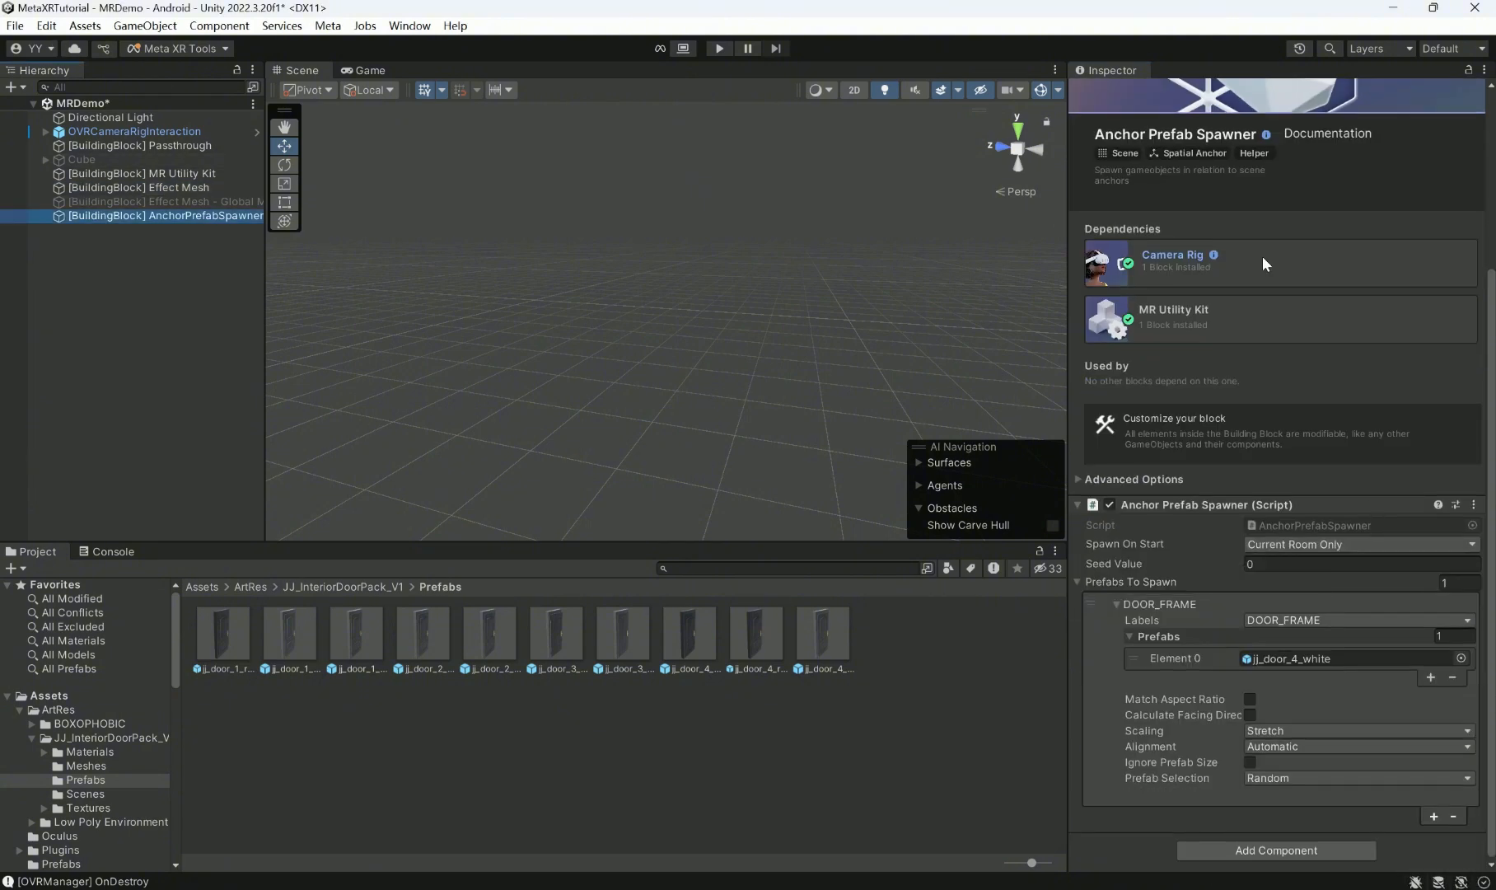
- Run the scene and select the spawned door in the Scene view to examine where it appears
left_click(719, 49)
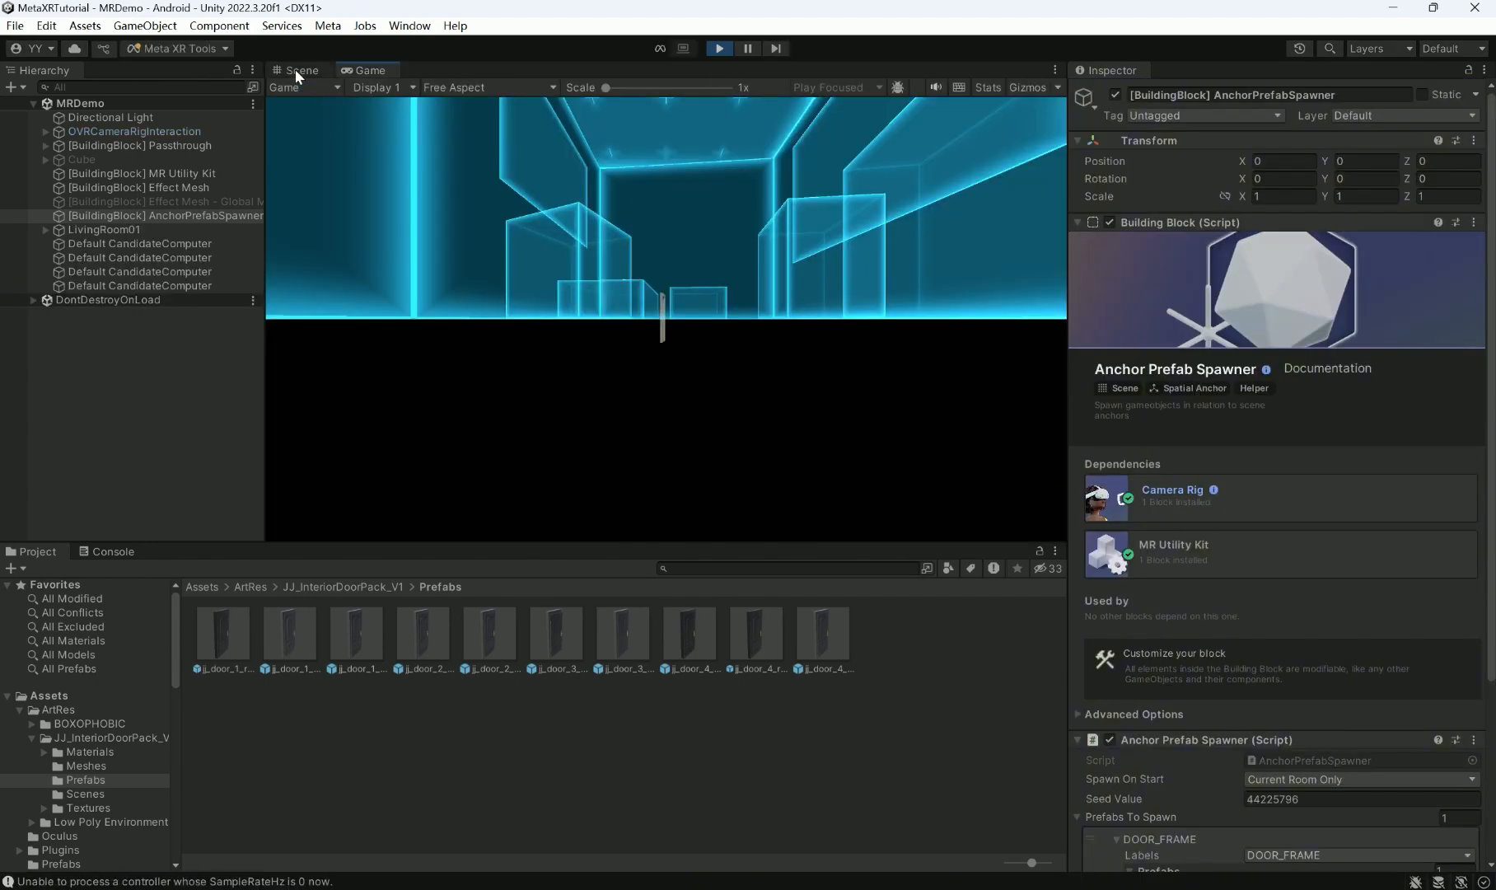
left_click(299, 71)
right_click_drag(614, 307, 534, 301)
left_click(825, 351)
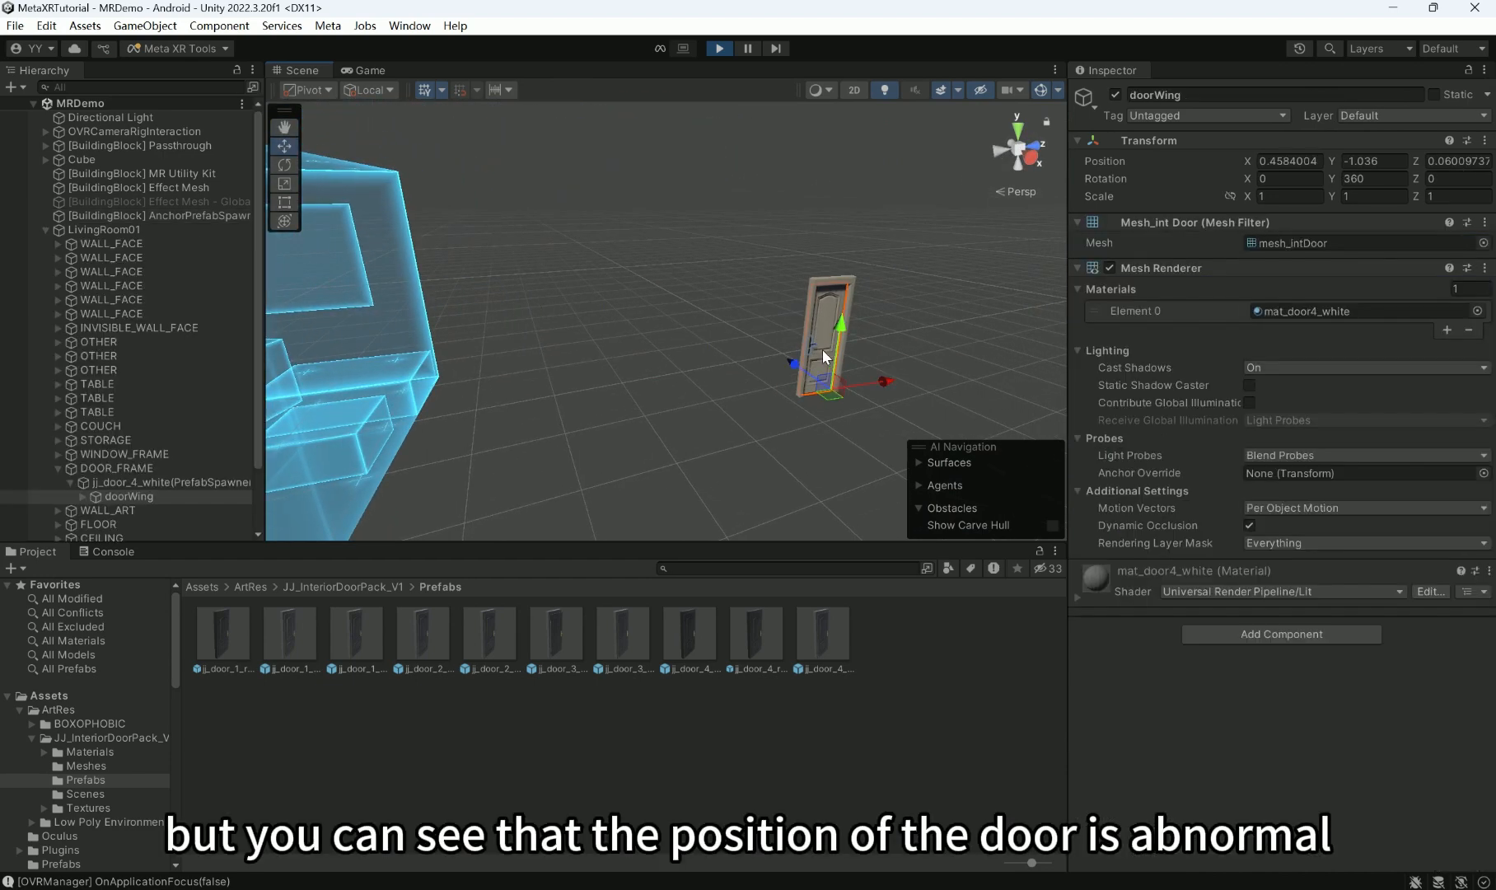
- Compare the position of the spawned jj_door_4_white clone with its parent DOOR_FRAME anchor in the room
left_click(142, 483)
right_click_drag(368, 486, 280, 496)
left_click(172, 474)
right_click_drag(769, 386, 742, 346)
left_click(114, 470)
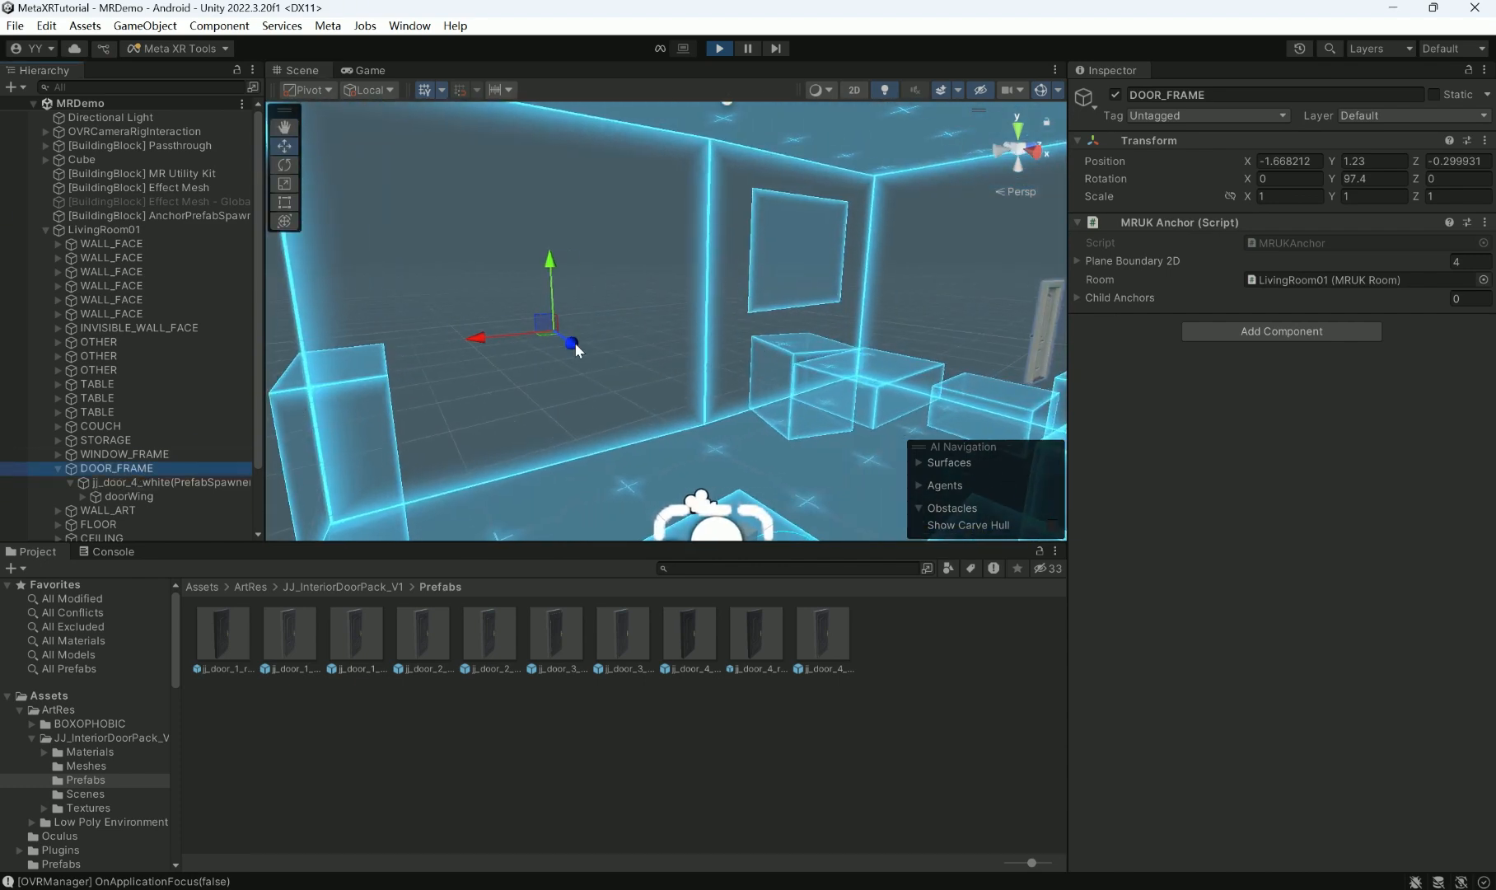
right_click_drag(715, 405, 848, 405)
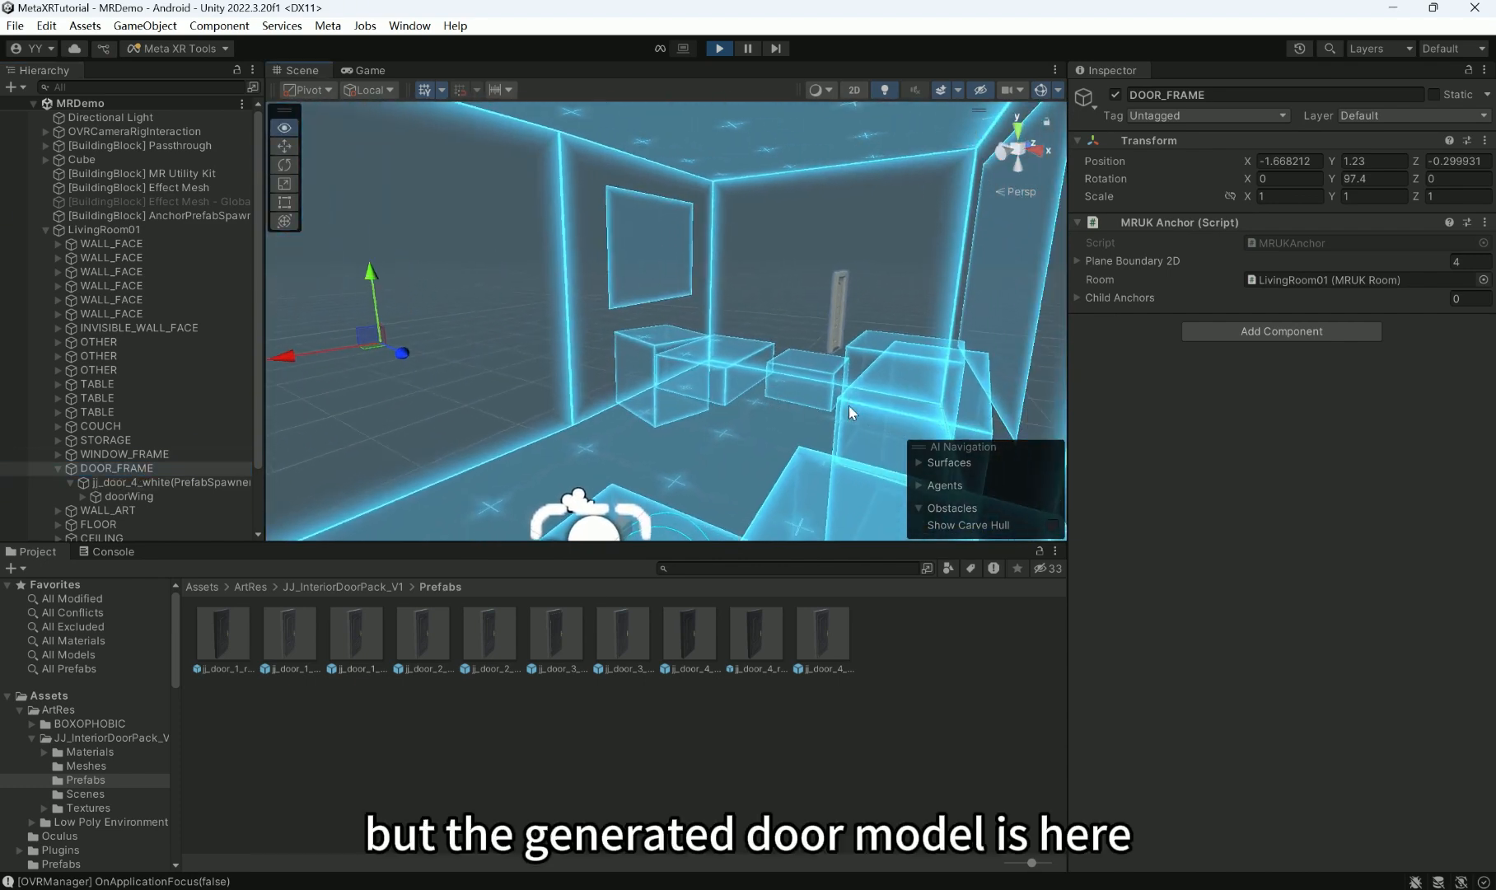
left_click_drag(842, 278, 614, 285, "alt")
left_click(111, 479)
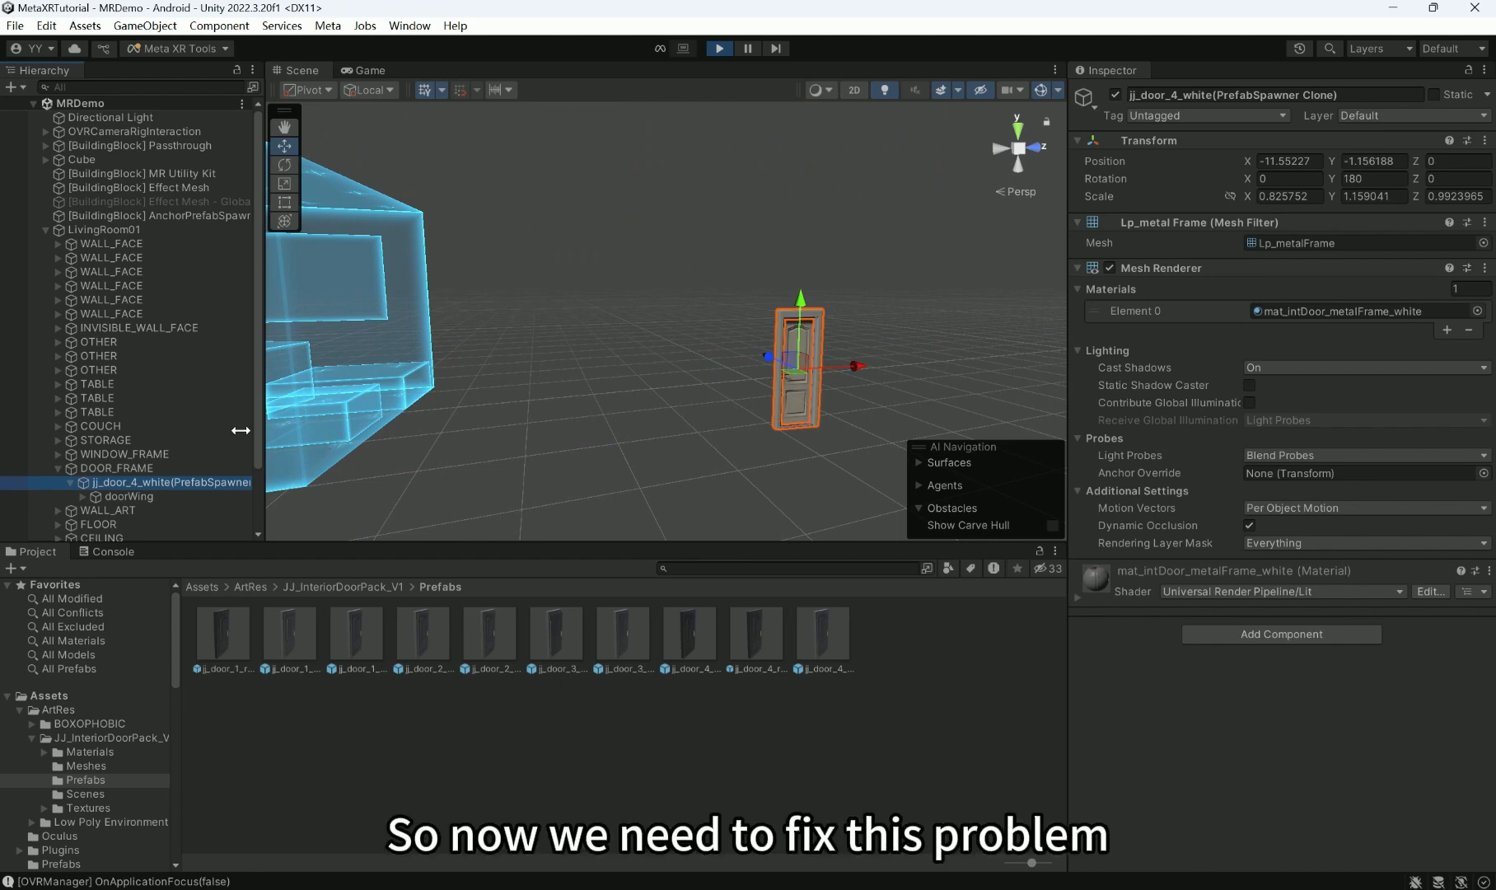
mouse_move(798, 313)
right_mouse_down()
mouse_move(772, 307)
mouse_move(791, 292)
right_mouse_up()
key("a")
- Stop the scene, open the jj_door_4_white prefab assigned to the spawner, and set its root Position to 0, 0, 0
left_click(718, 52)
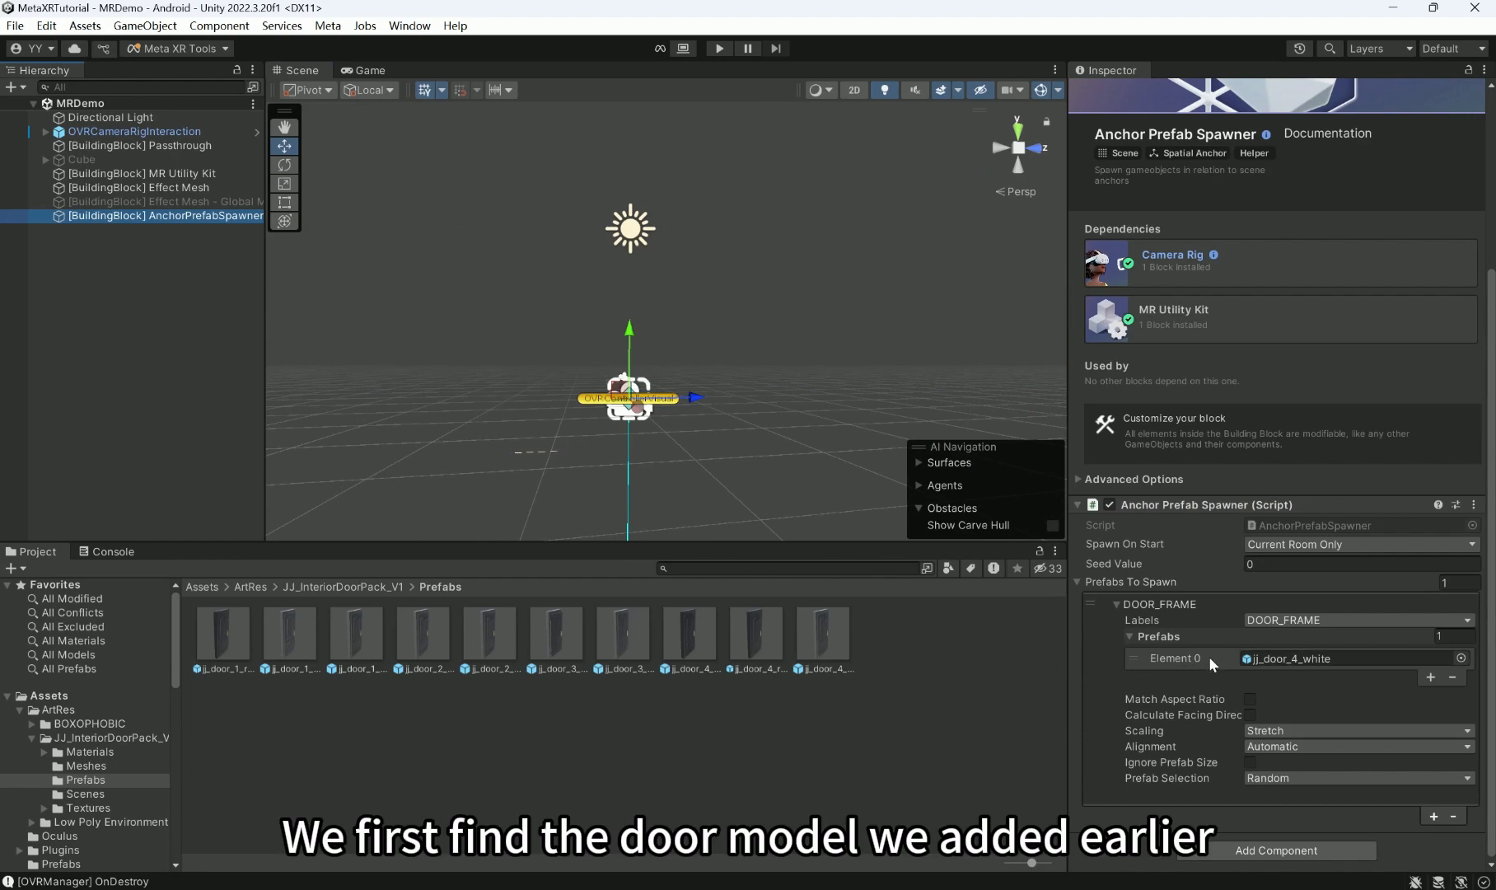
left_click(1286, 662)
double_click(824, 635)
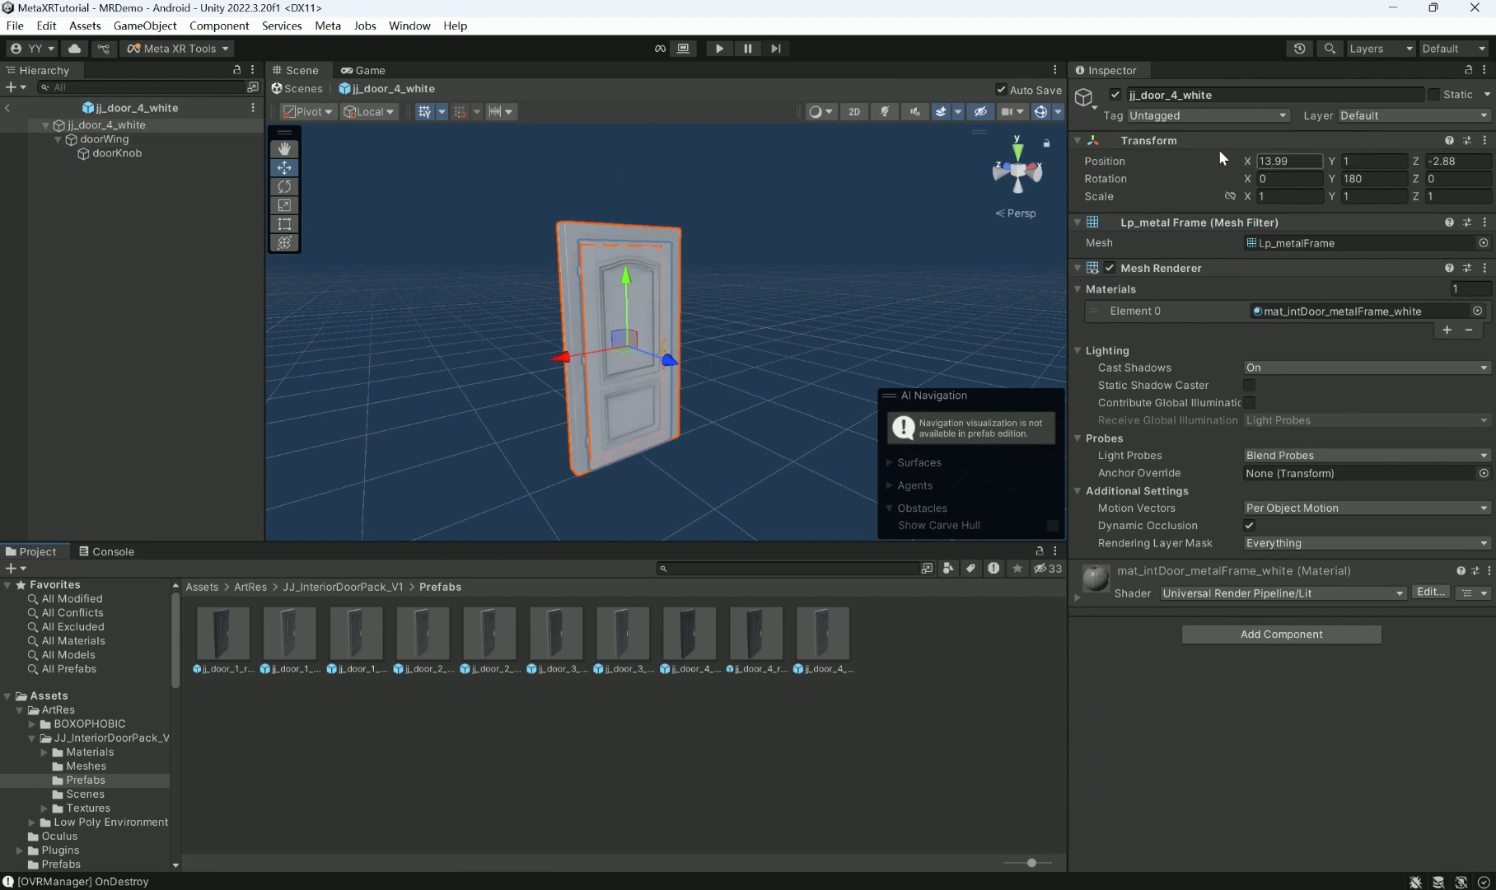
left_click(1287, 160)
type("0")
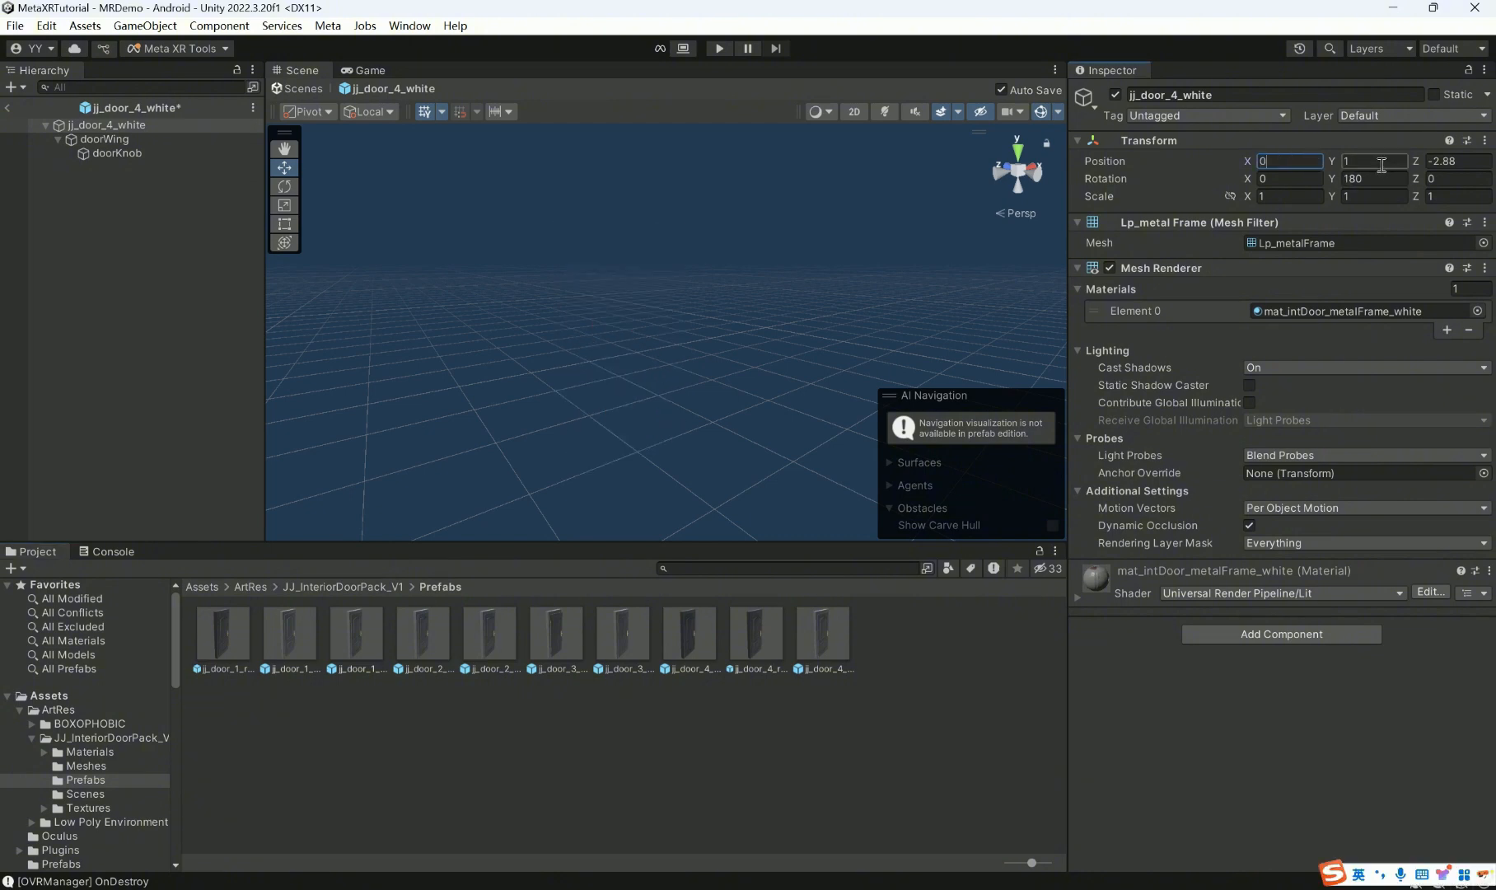
key("Tab")
type("0")
key("Tab")
type("0")
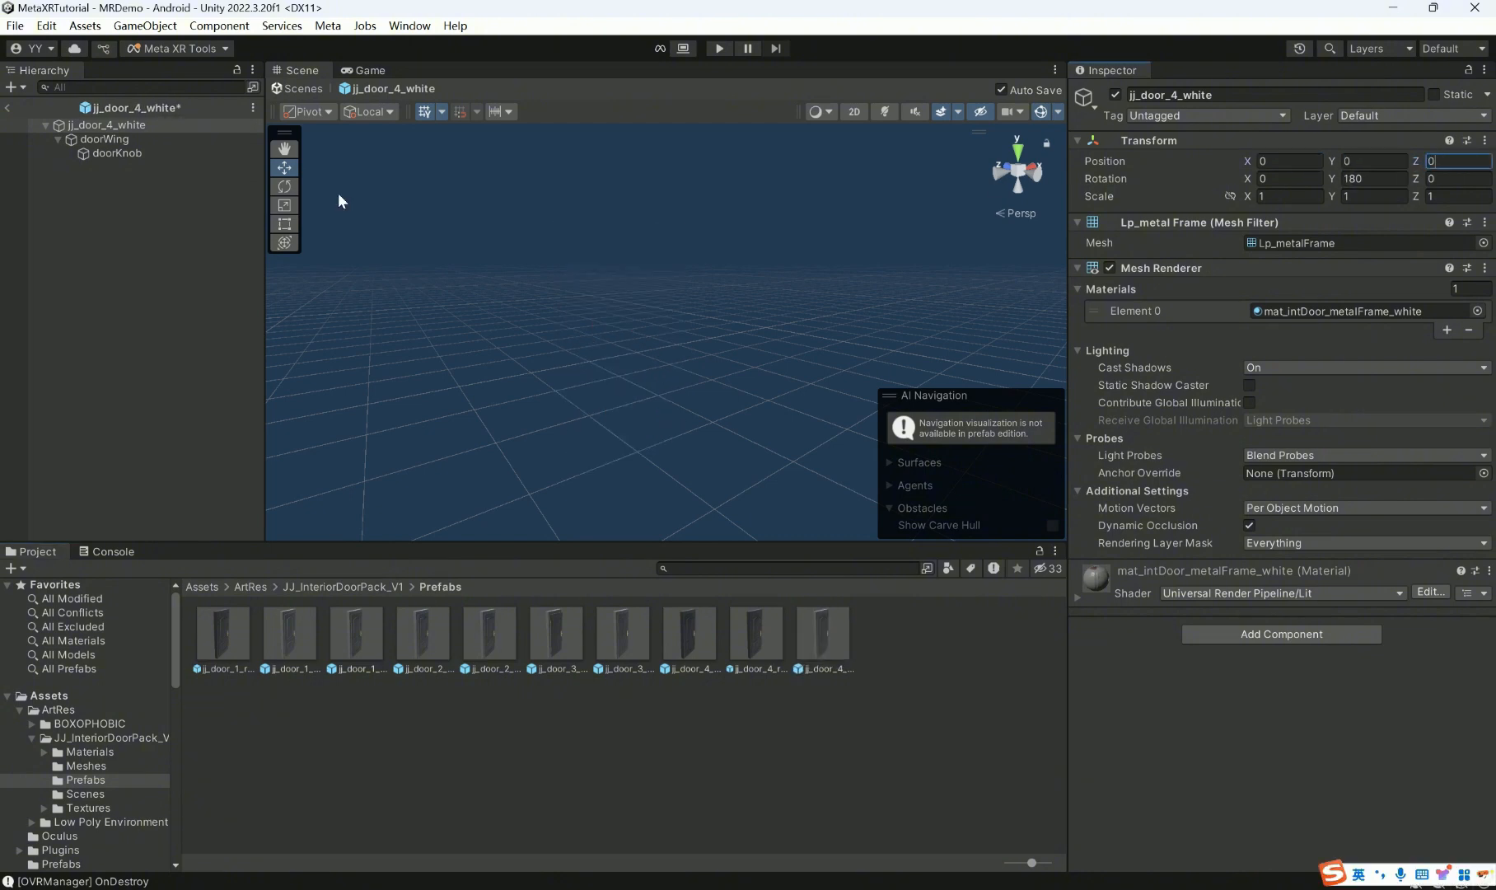
- Check the re-centred jj_door_4_white in its prefab, return to the MRDemo scene and select the AnchorPrefabSpawner building block
left_click(90, 125)
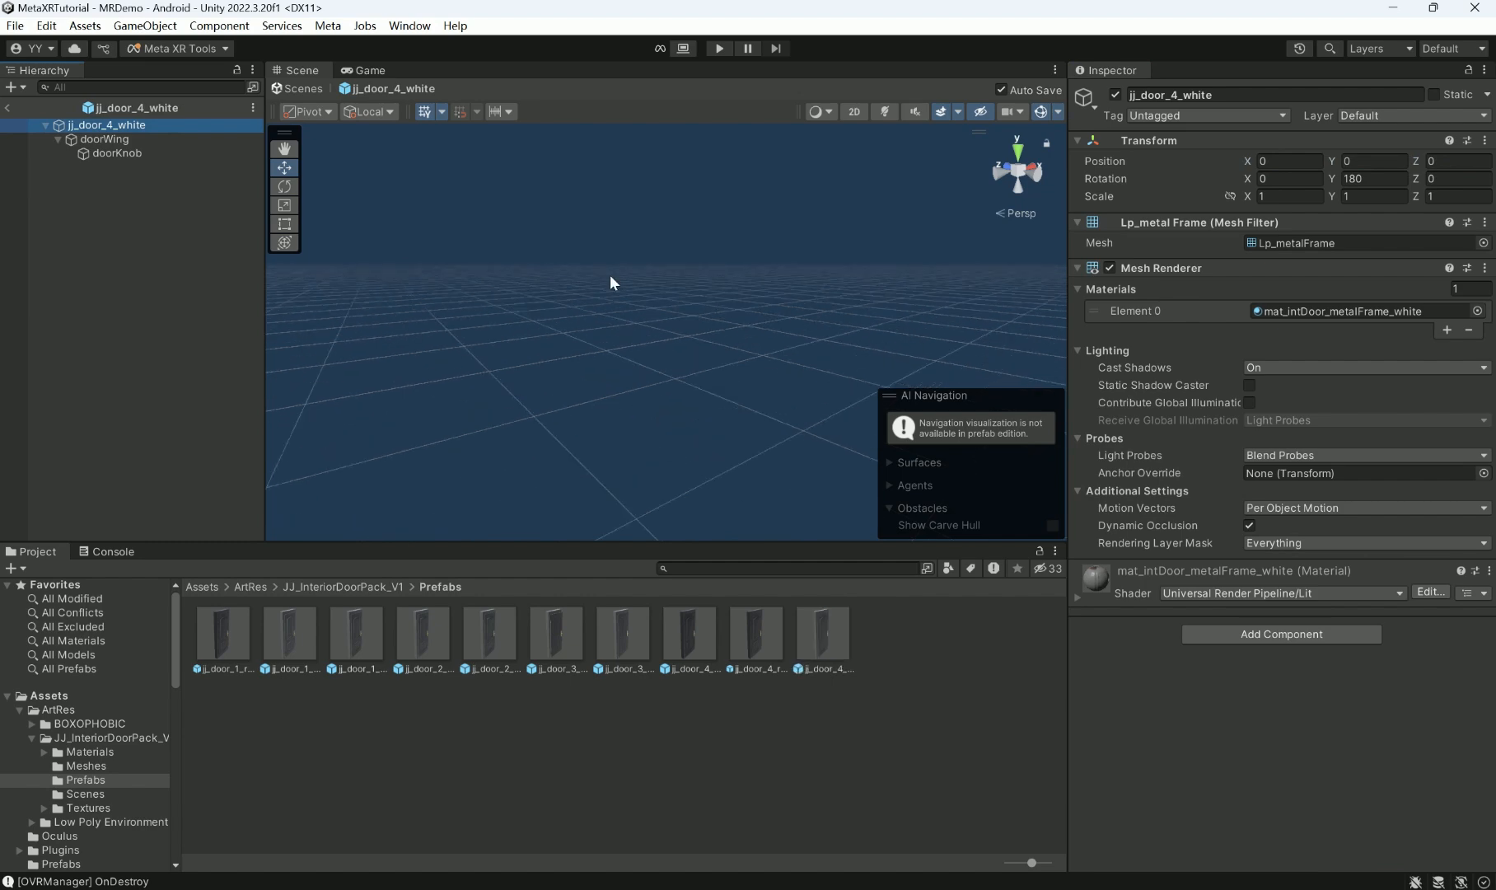
key("f")
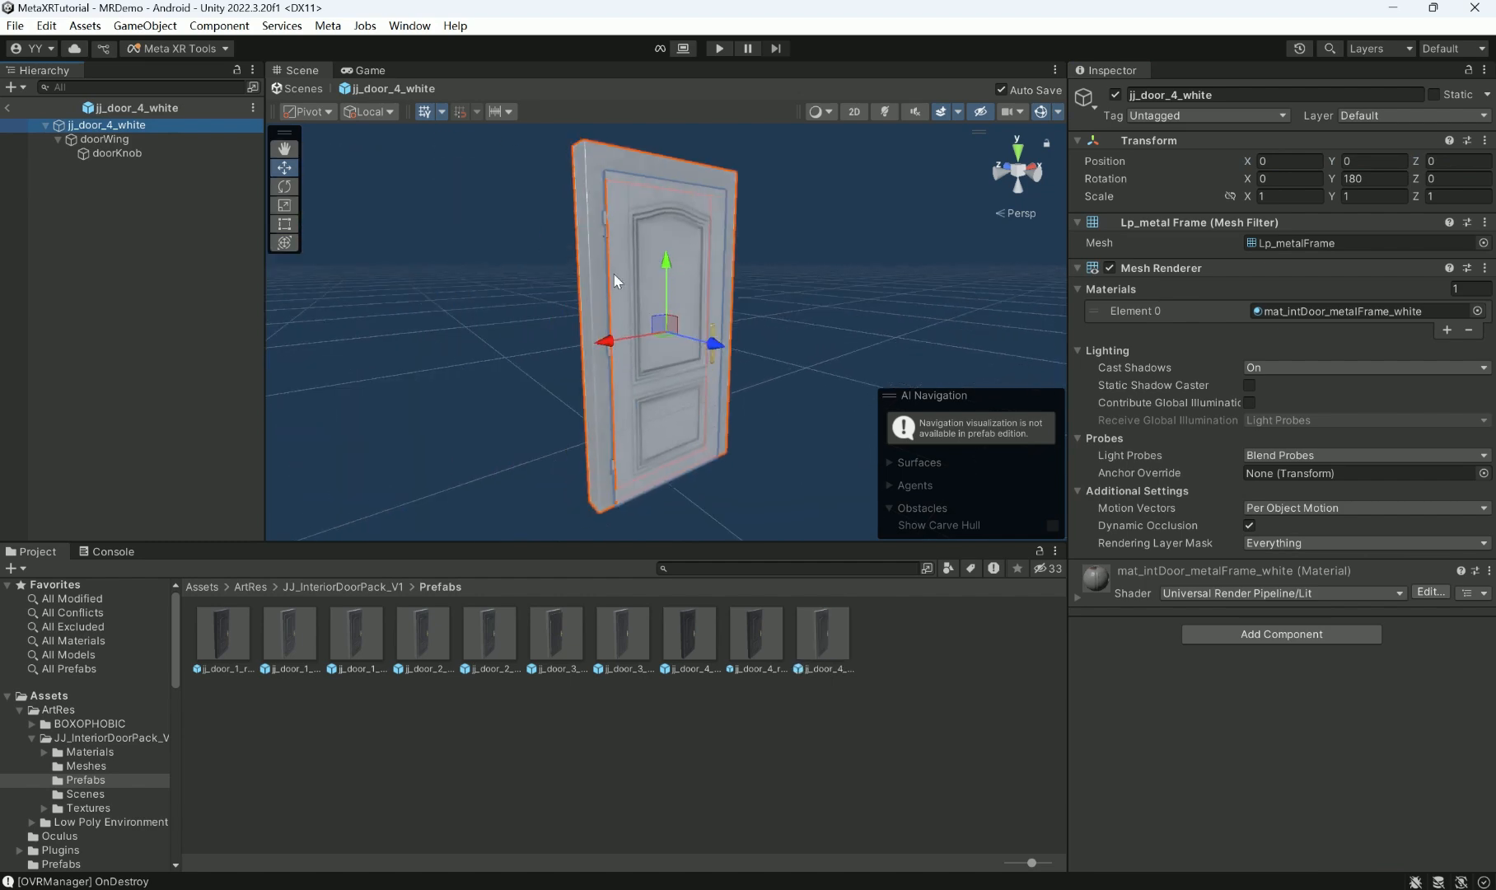
left_click(9, 108)
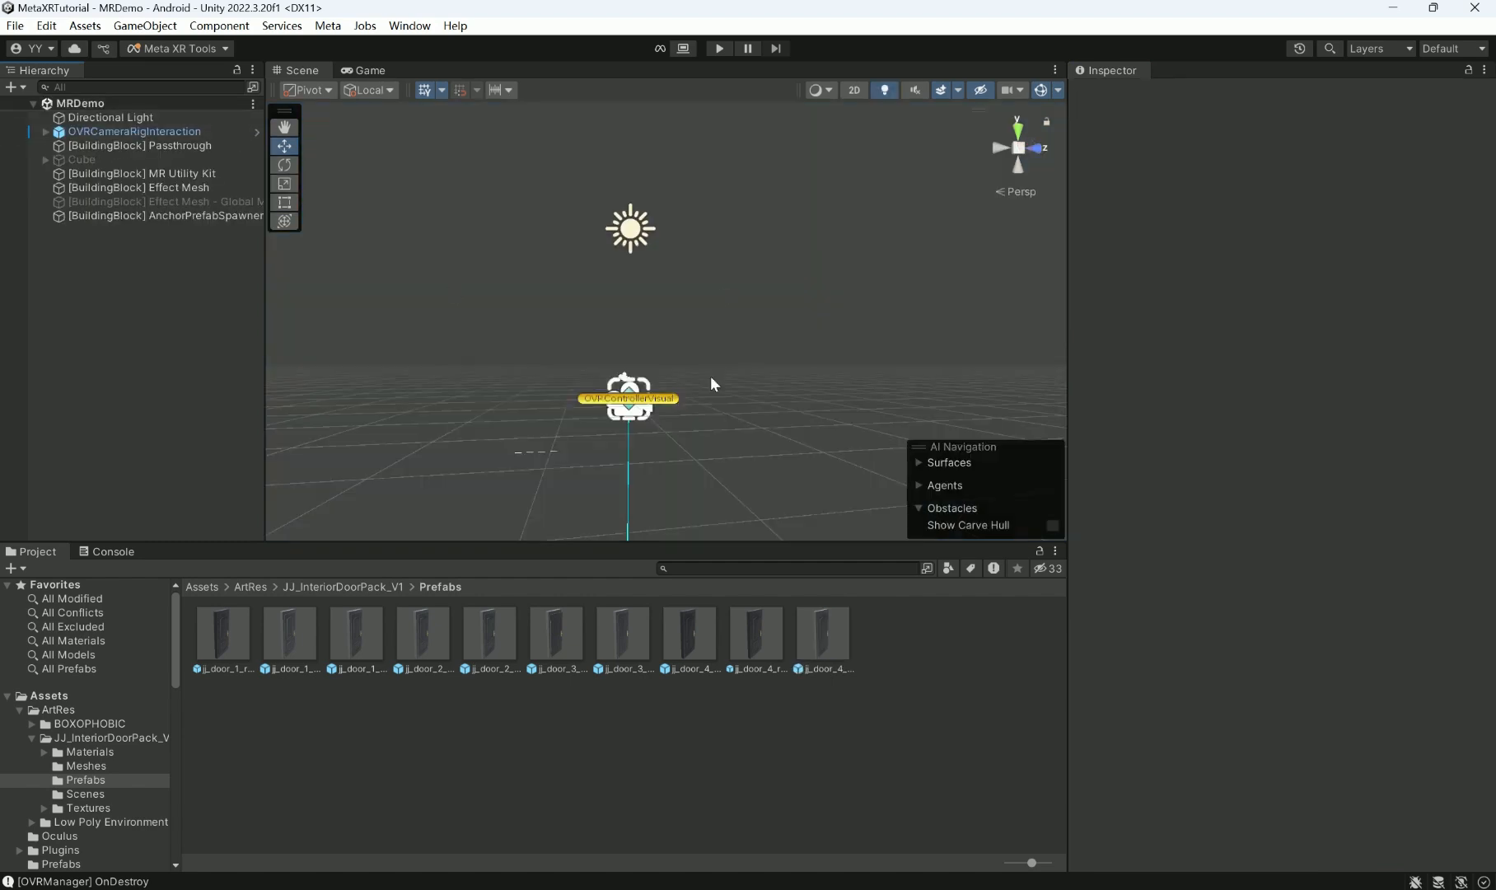
left_click(183, 215)
scroll(1304, 542, "down", 5)
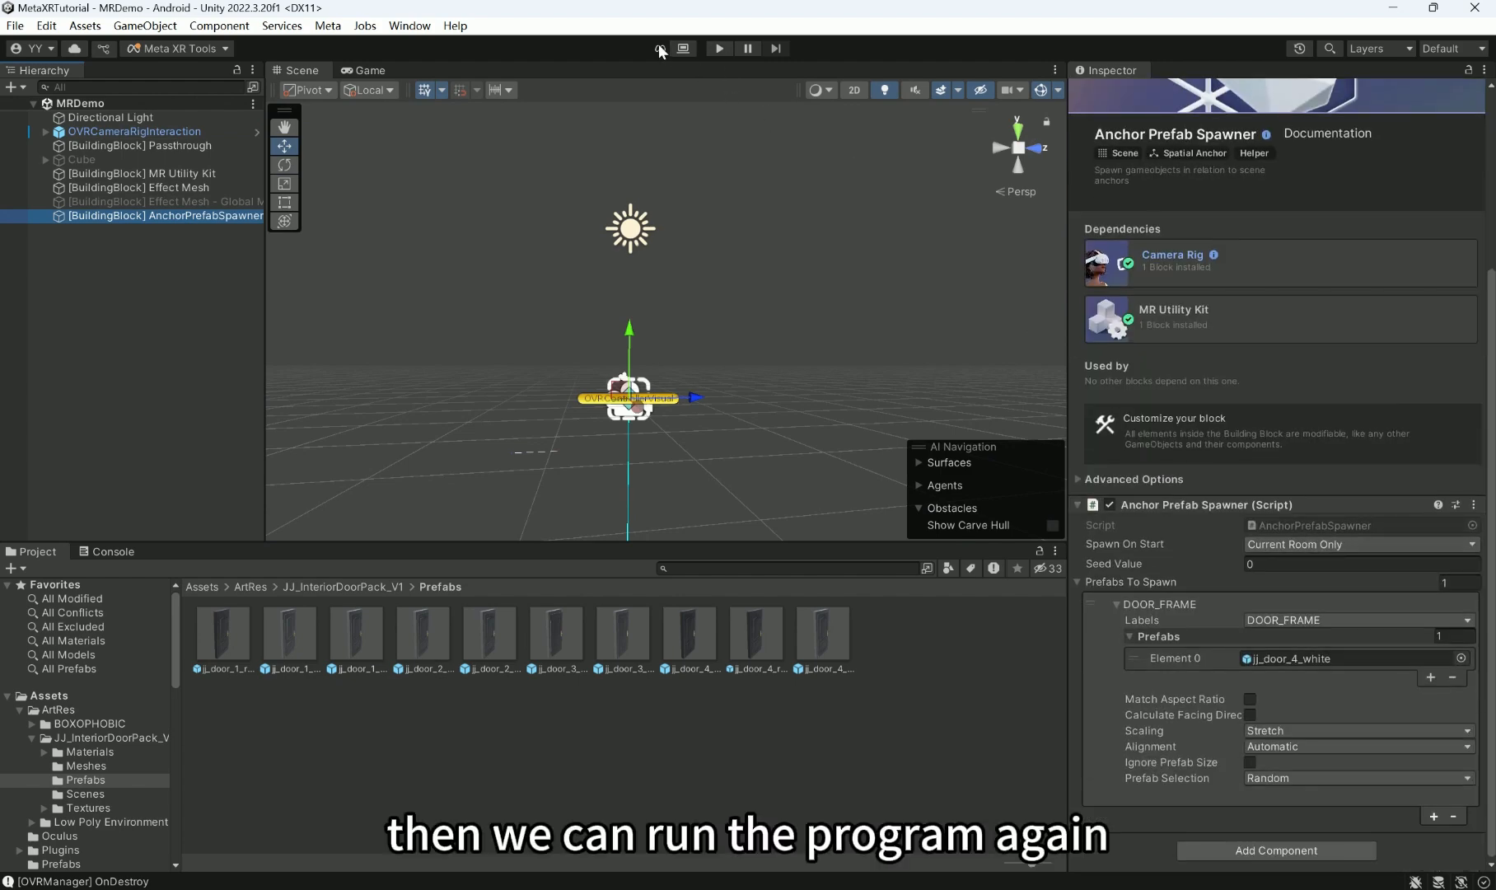
- Run the scene and examine the spawned jj_door_4_white clone's position and scale in the room from several angles
left_click(719, 49)
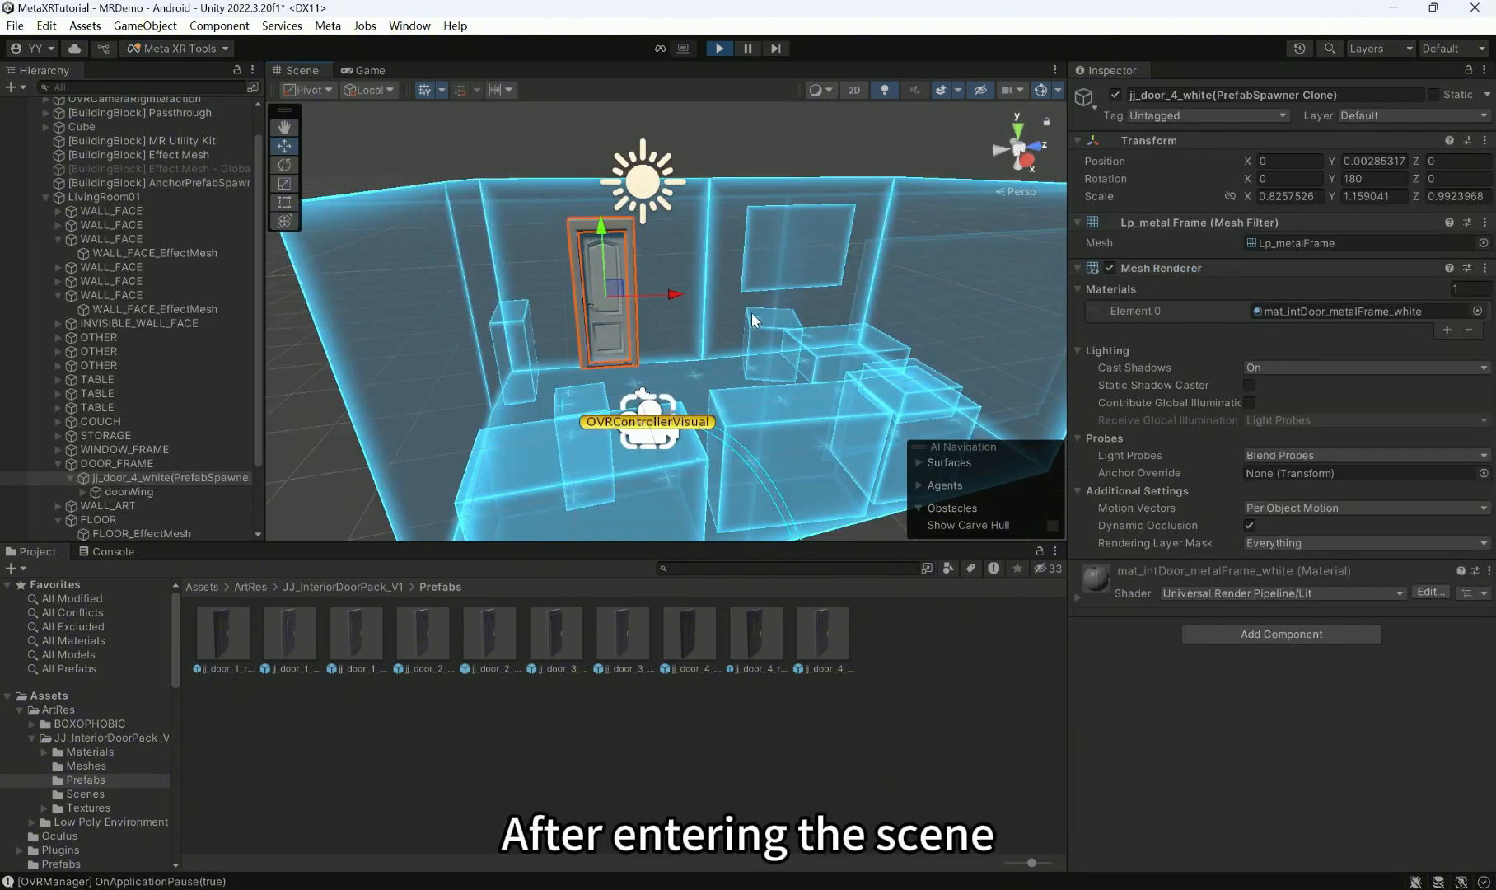
key("f")
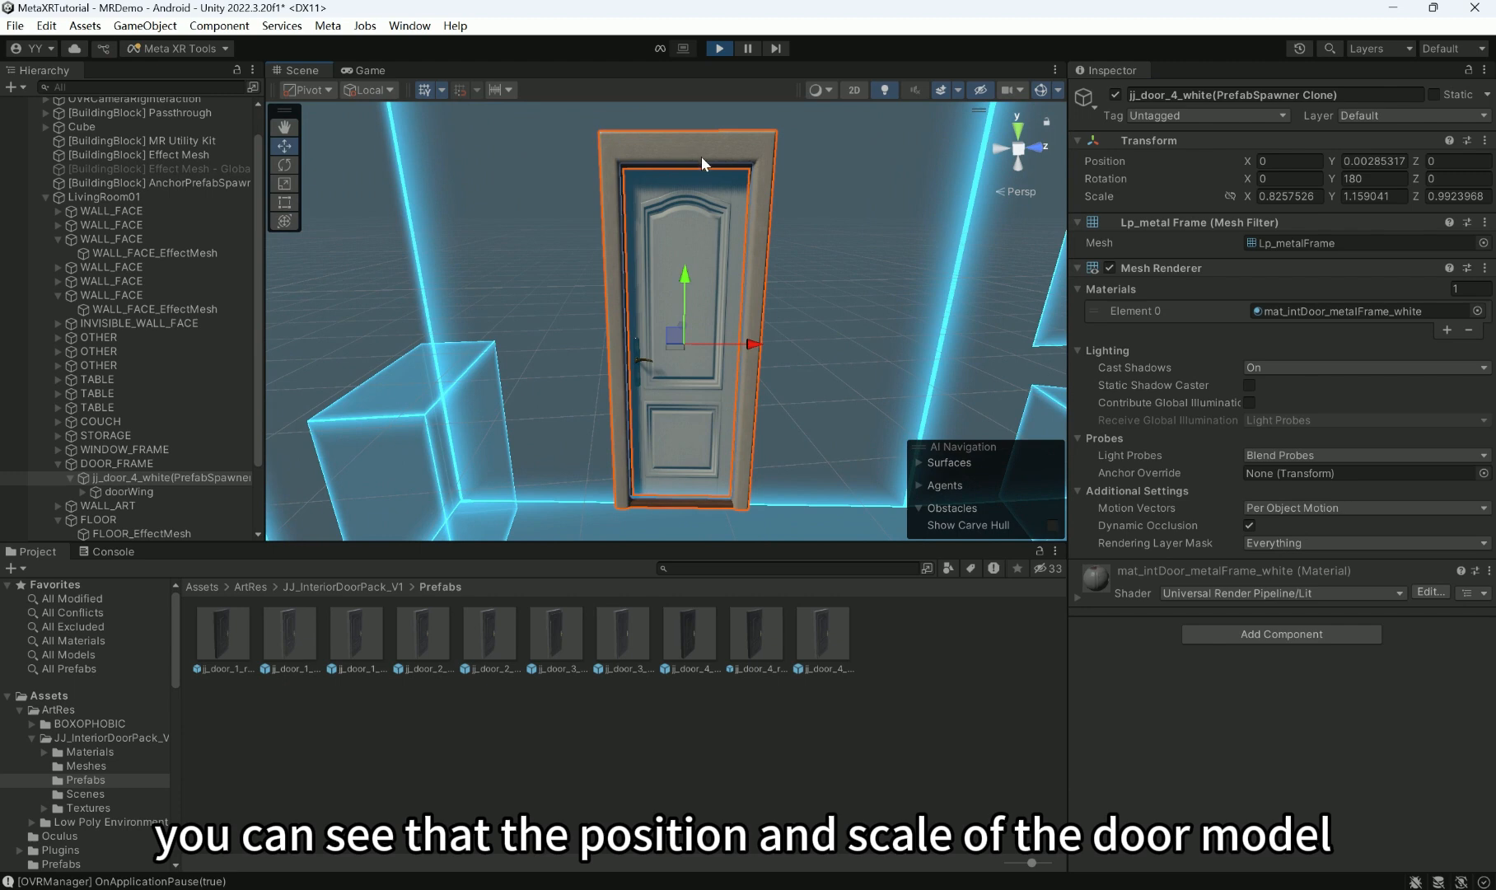
left_click_drag(654, 253, 579, 272, "alt")
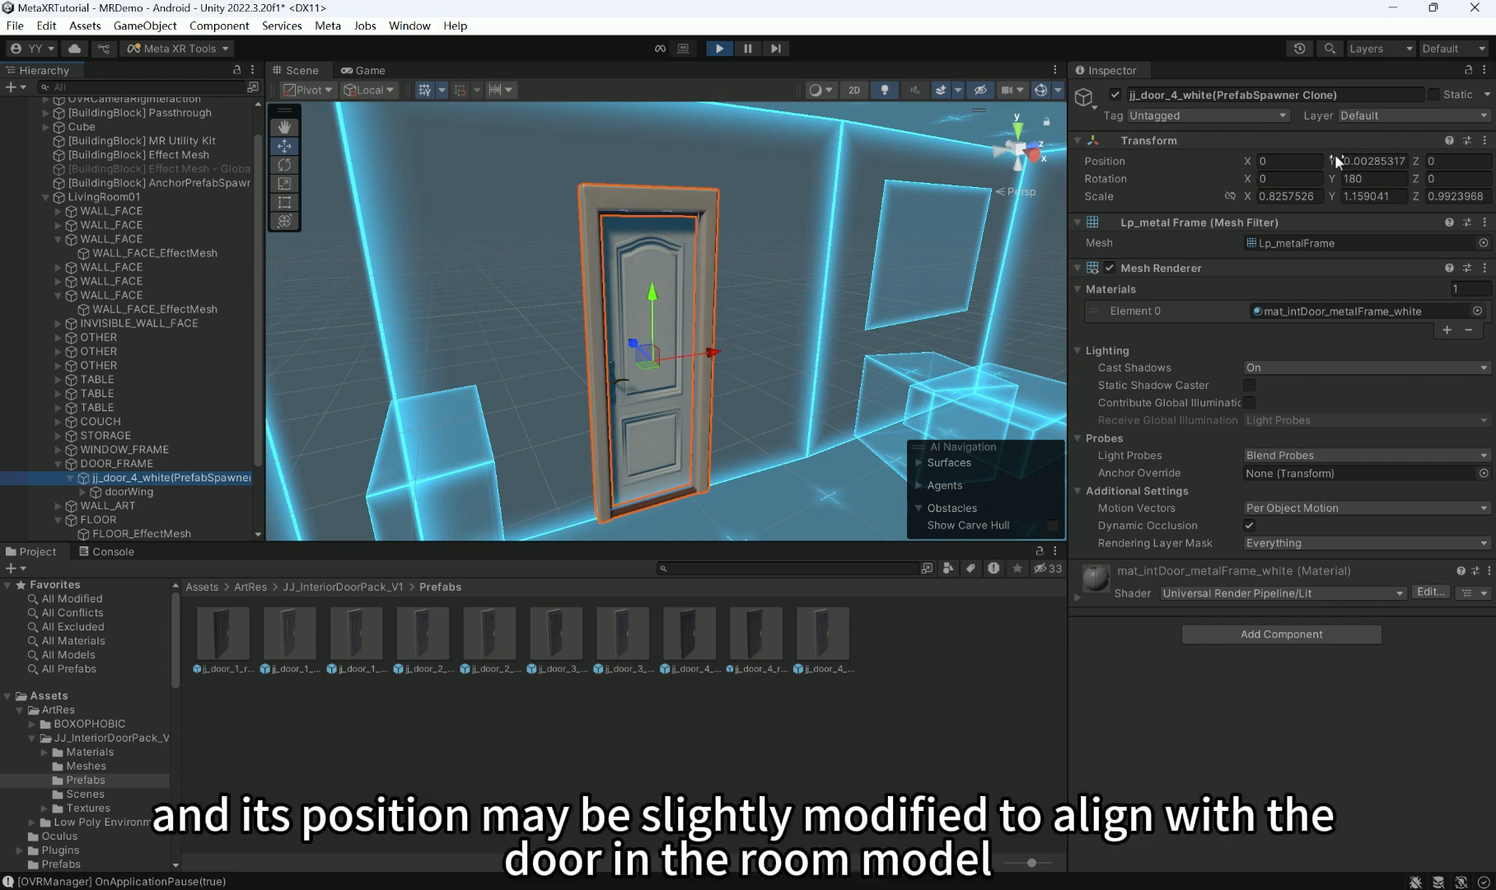
left_click_drag(814, 306, 883, 295, "alt")
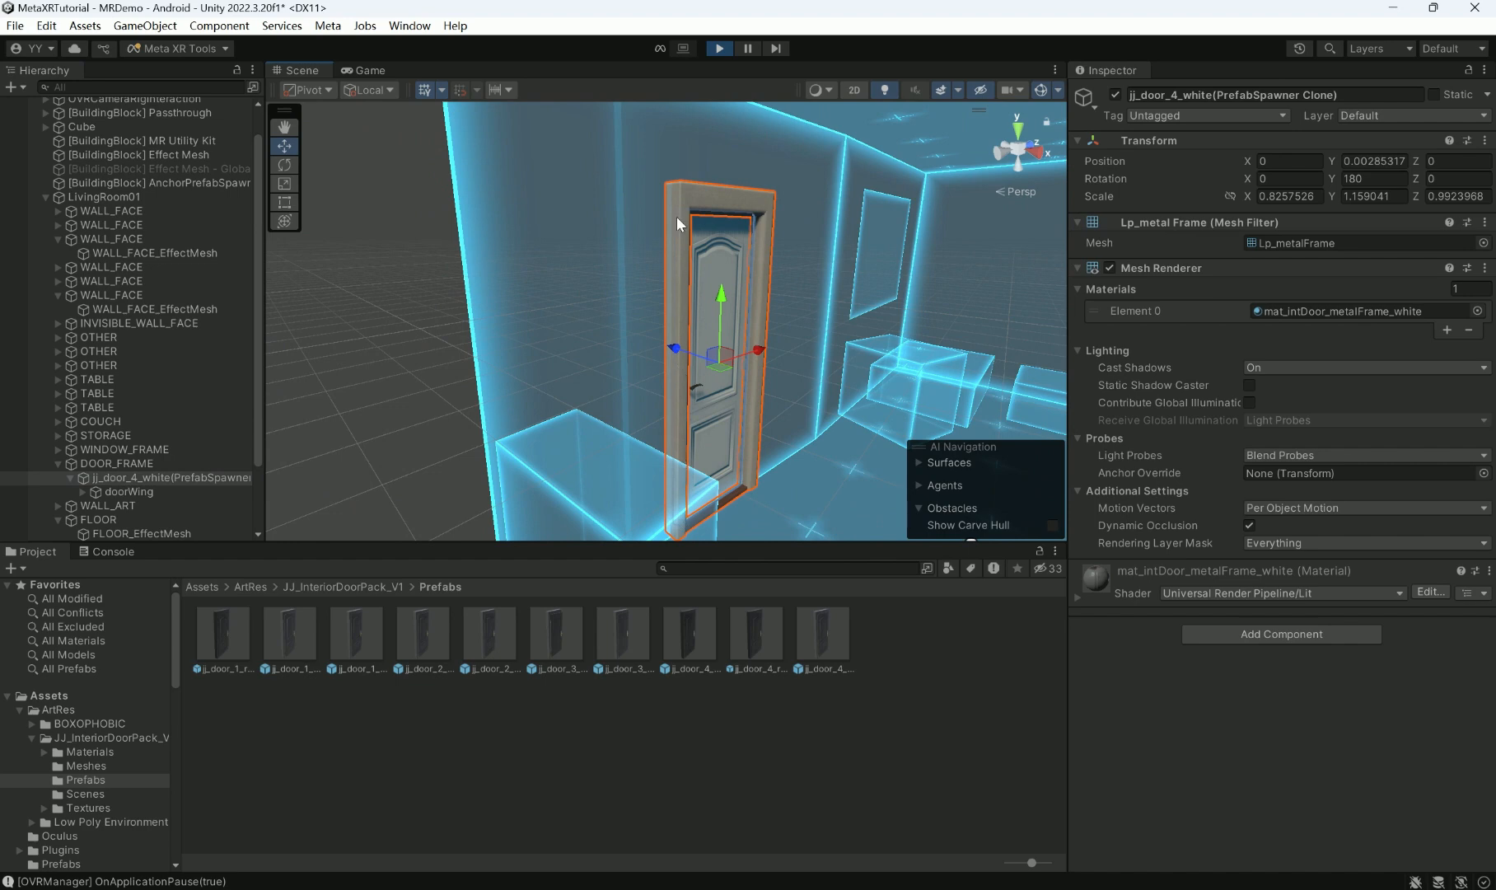
left_click_drag(791, 264, 507, 332, "alt")
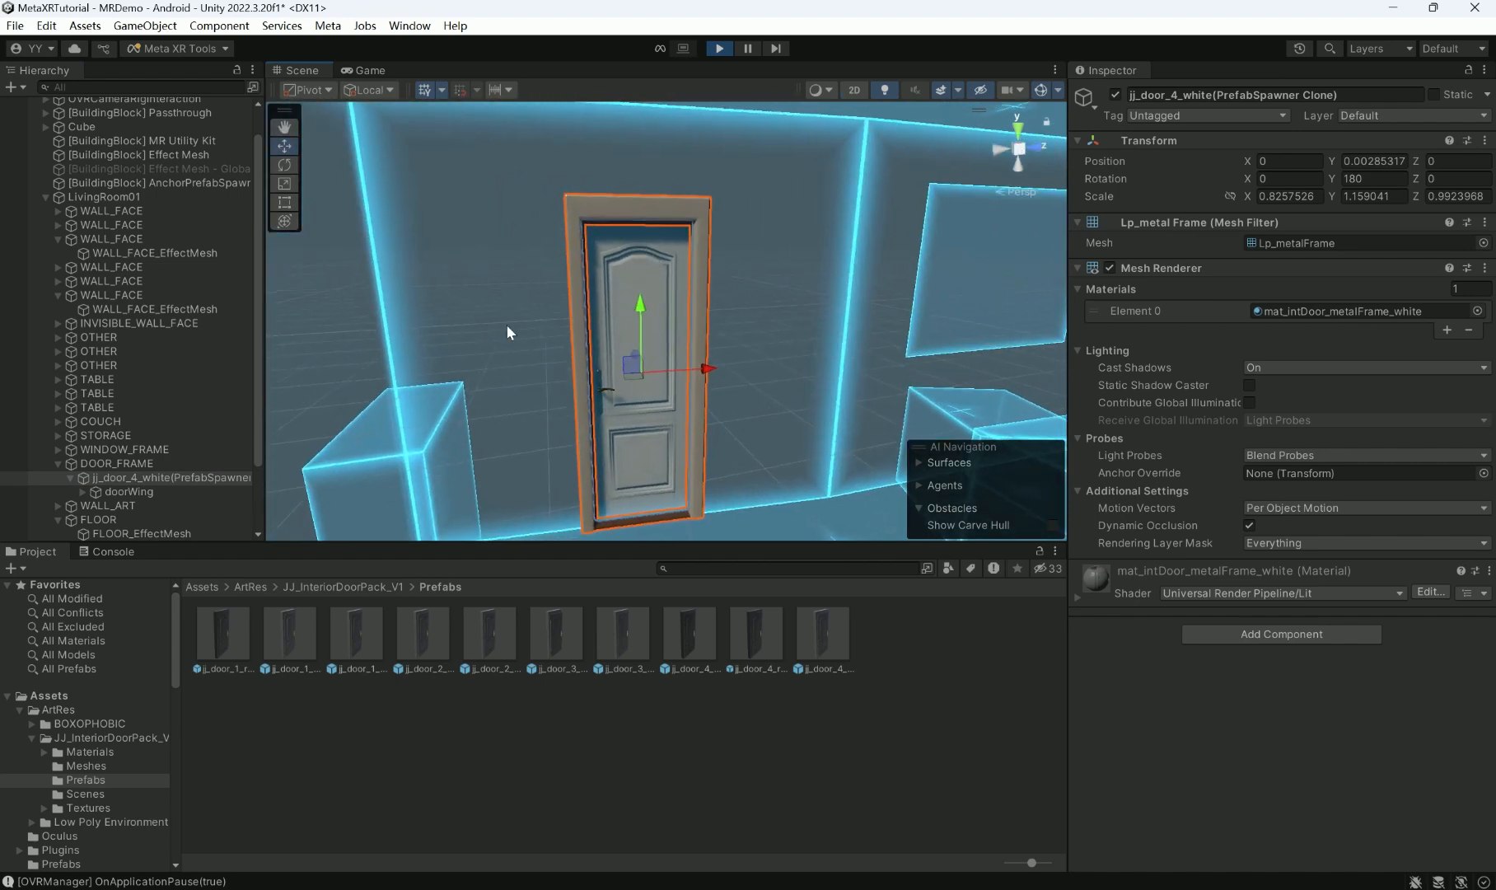
- Select the spawned door's parent DOOR_FRAME object and review its transform and MRUK Anchor script
left_click(131, 462)
left_click(148, 476)
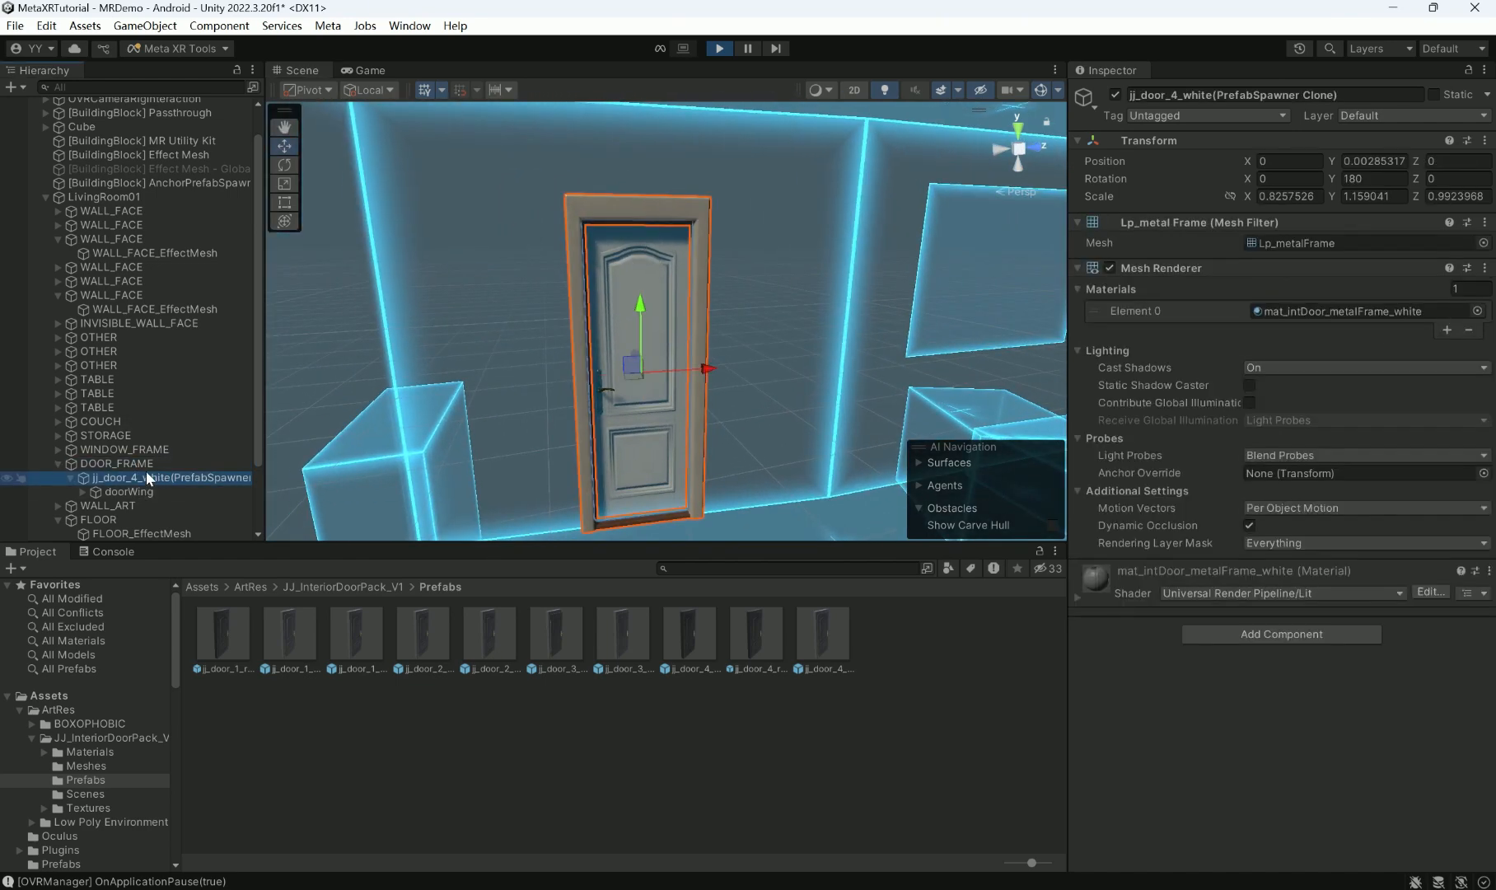
left_click(123, 463)
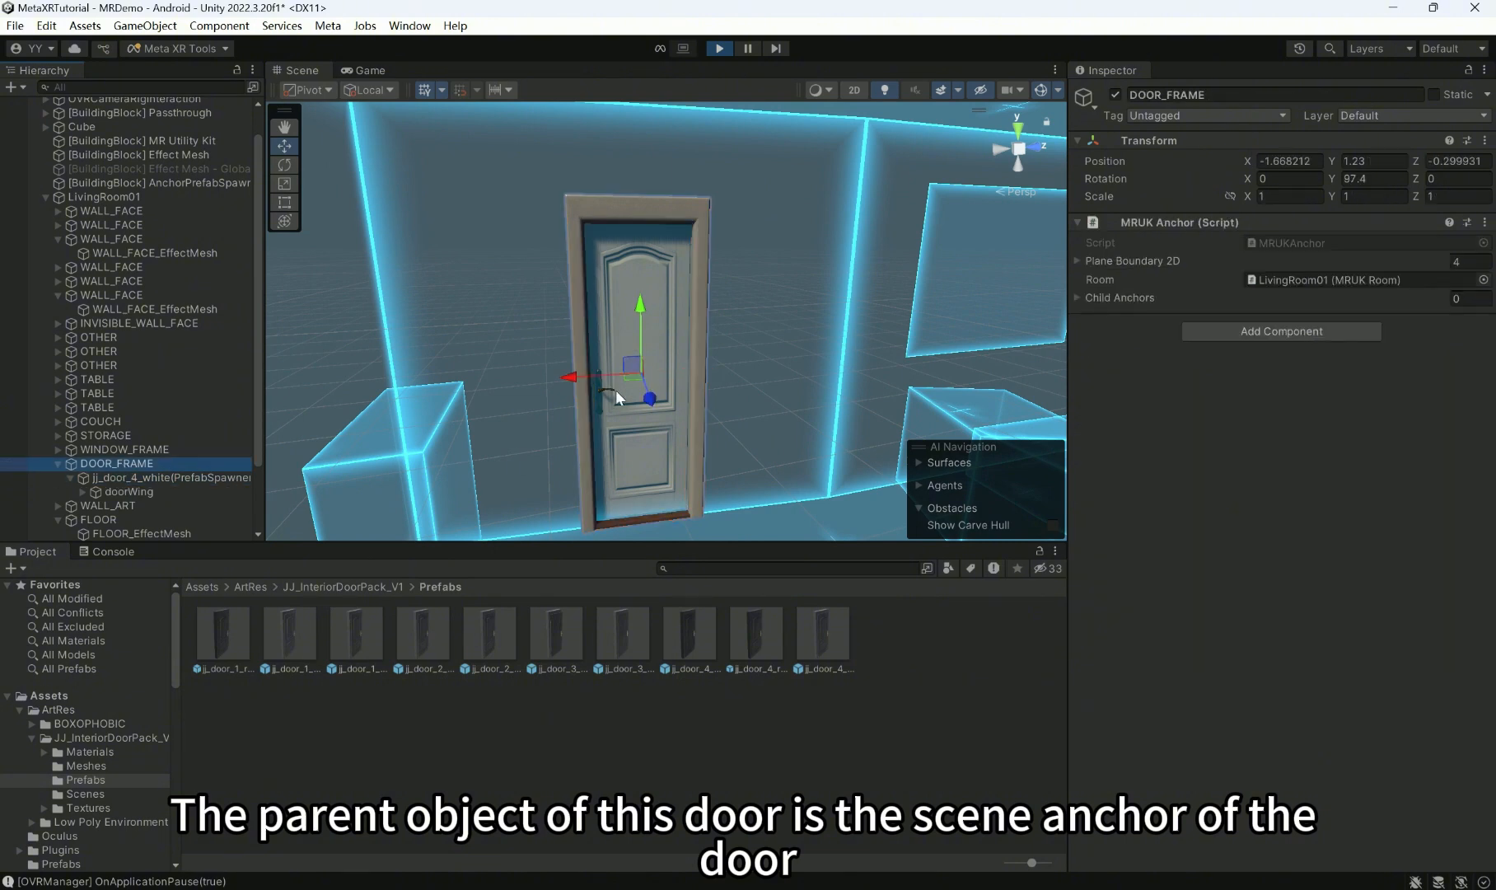
left_click_drag(616, 389, 750, 313, "alt")
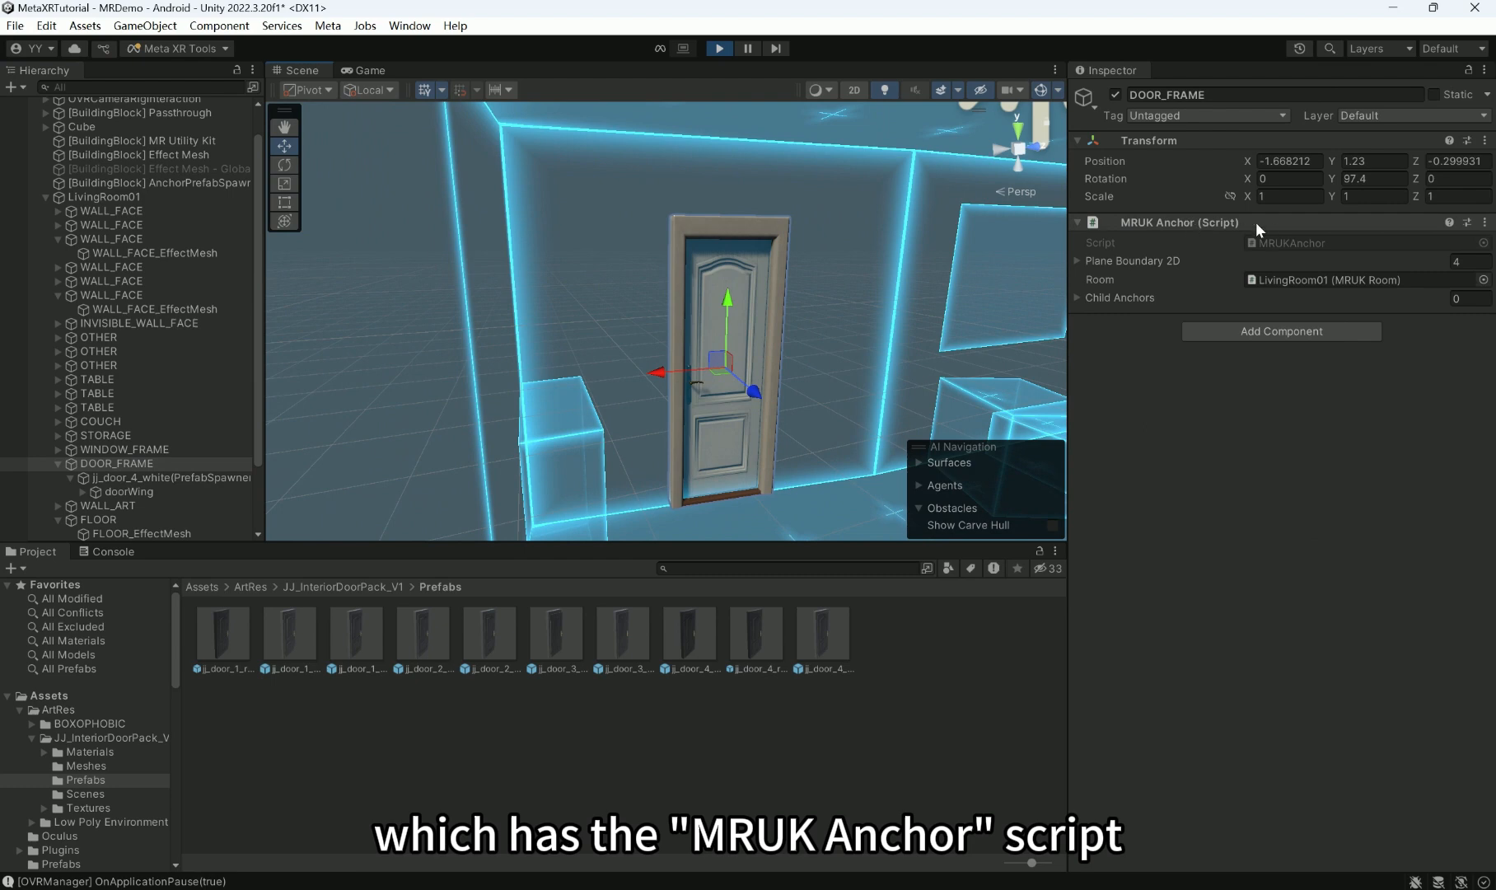
- Focus on the DOOR_FRAME anchor and examine which way its Z-axis points relative to the door plane and the room interior
double_click(100, 465)
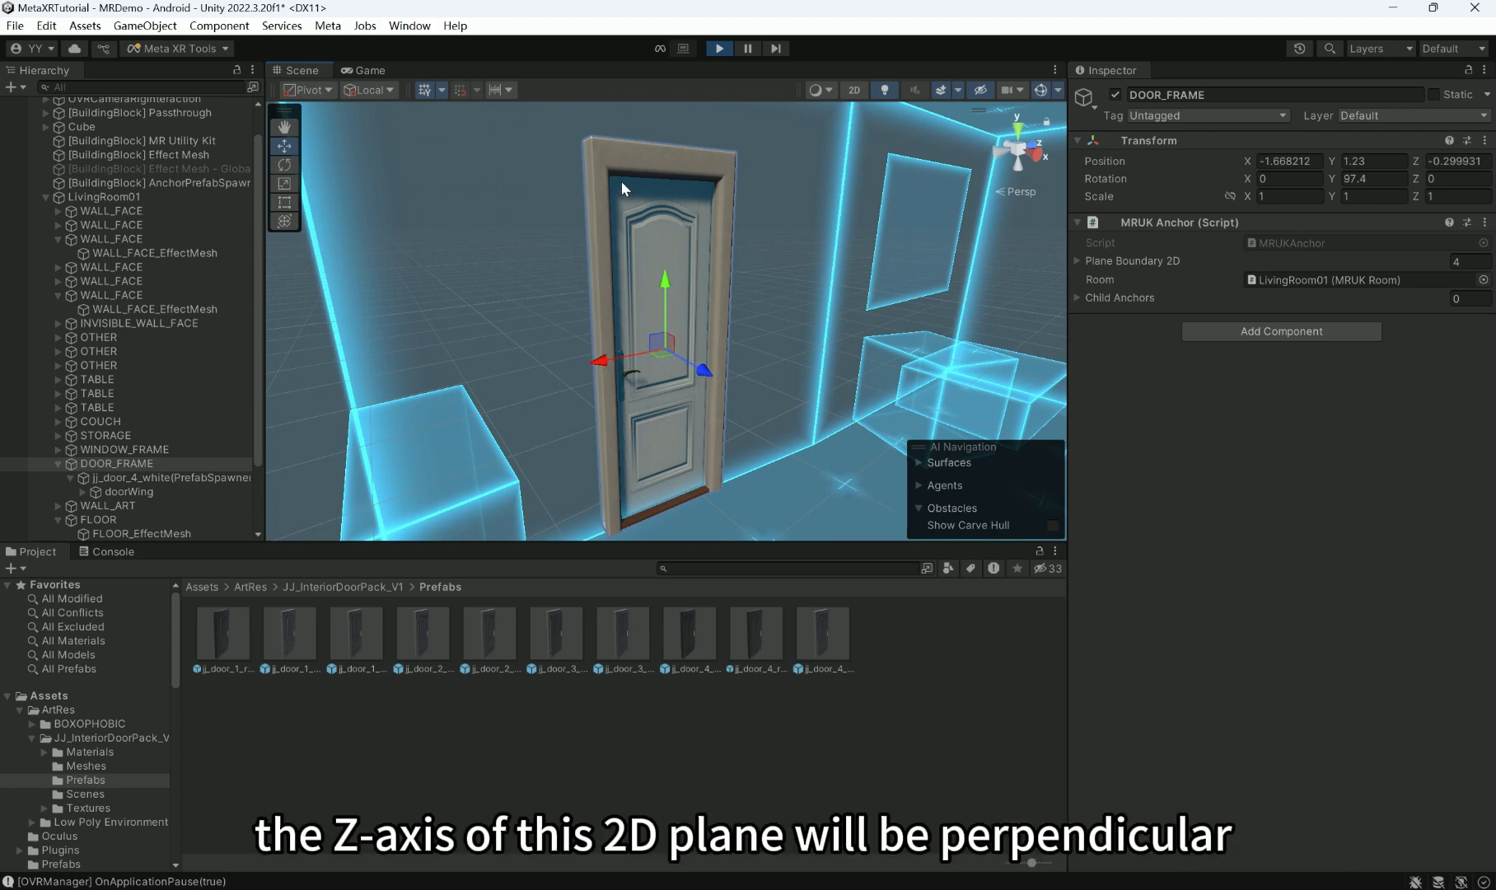
left_click_drag(619, 367, 773, 383, "alt")
key("f")
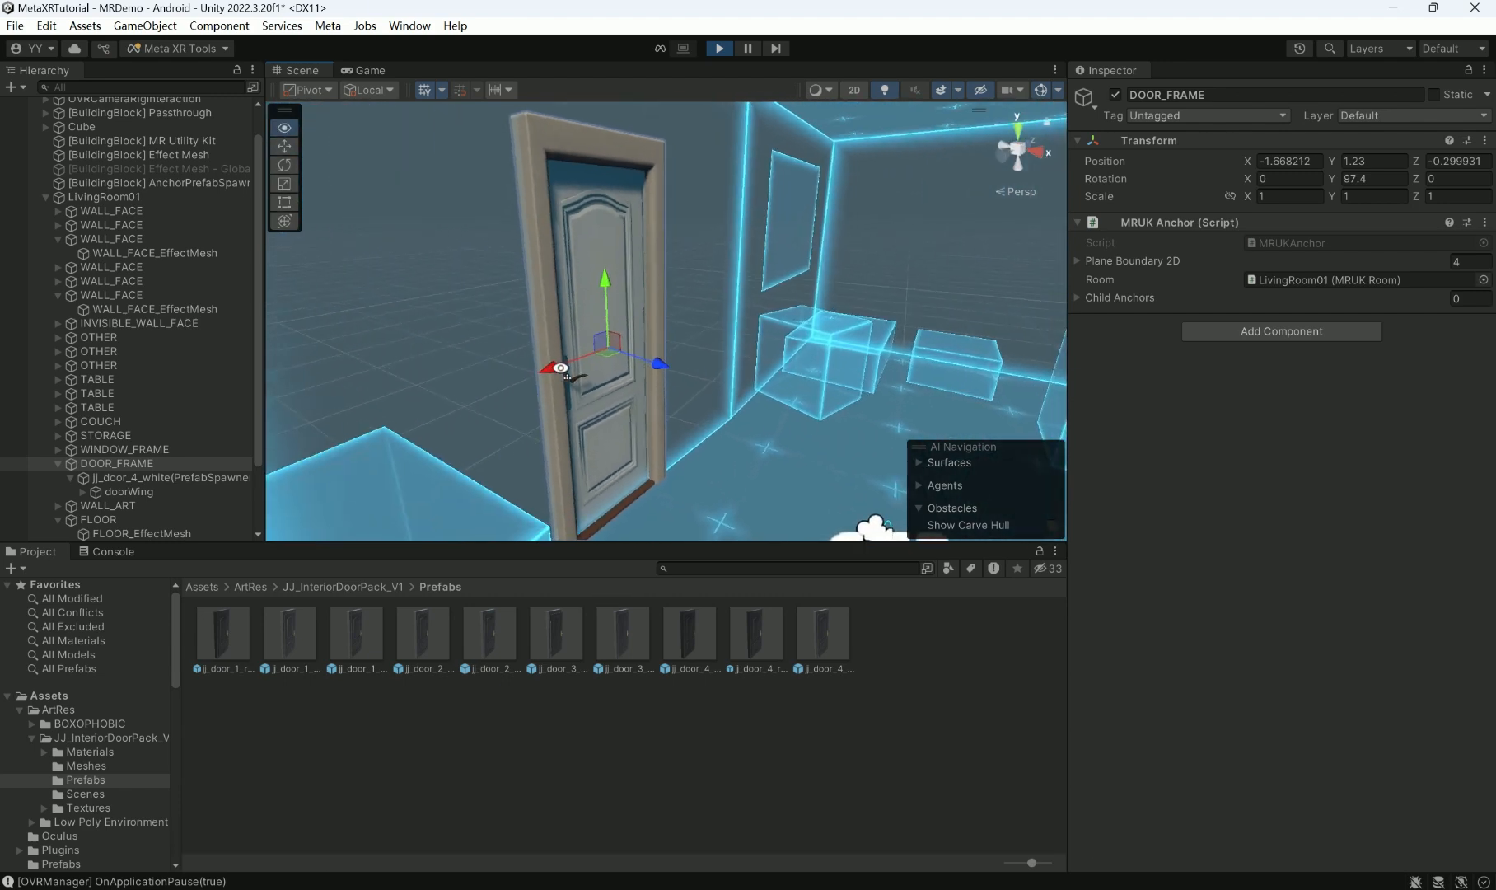
left_click(129, 462)
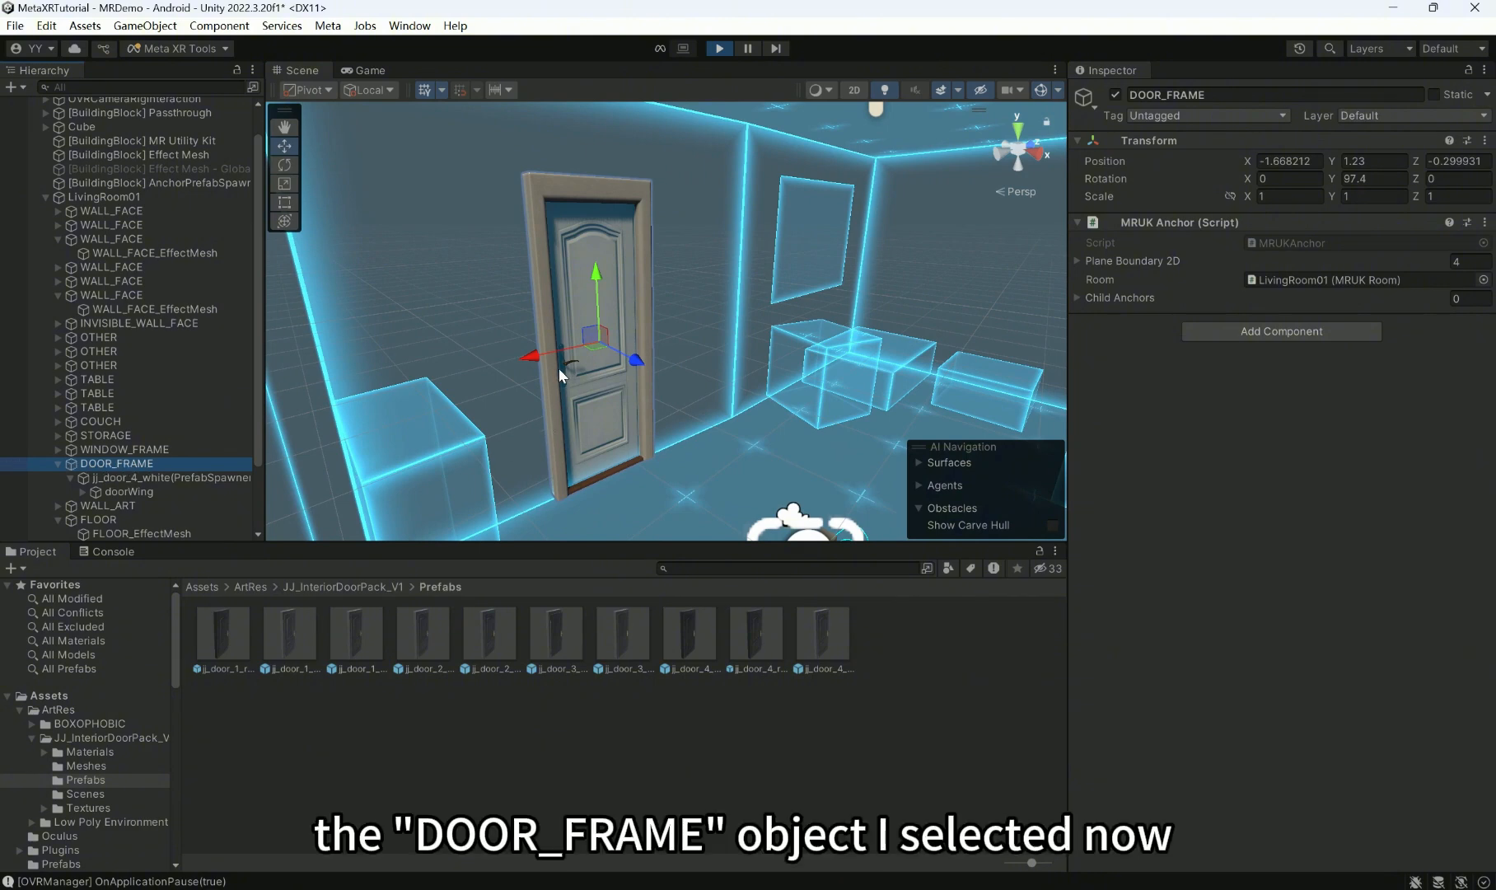
left_click_drag(560, 374, 760, 371, "alt")
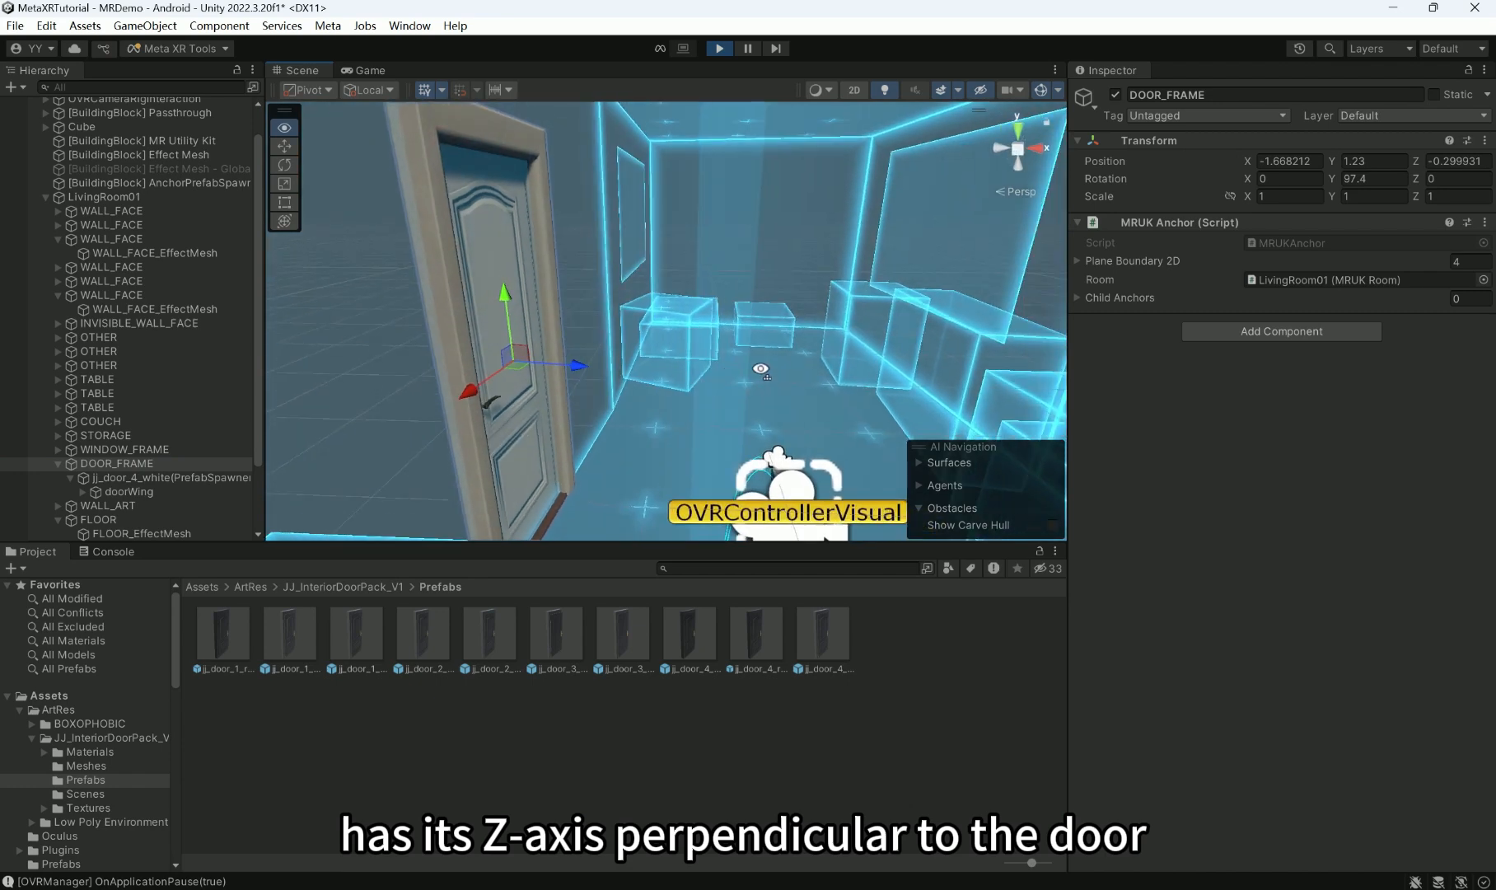
- Compare the axis orientation of the spawned jj_door_4_white clone with that of its DOOR_FRAME parent
left_click(159, 479)
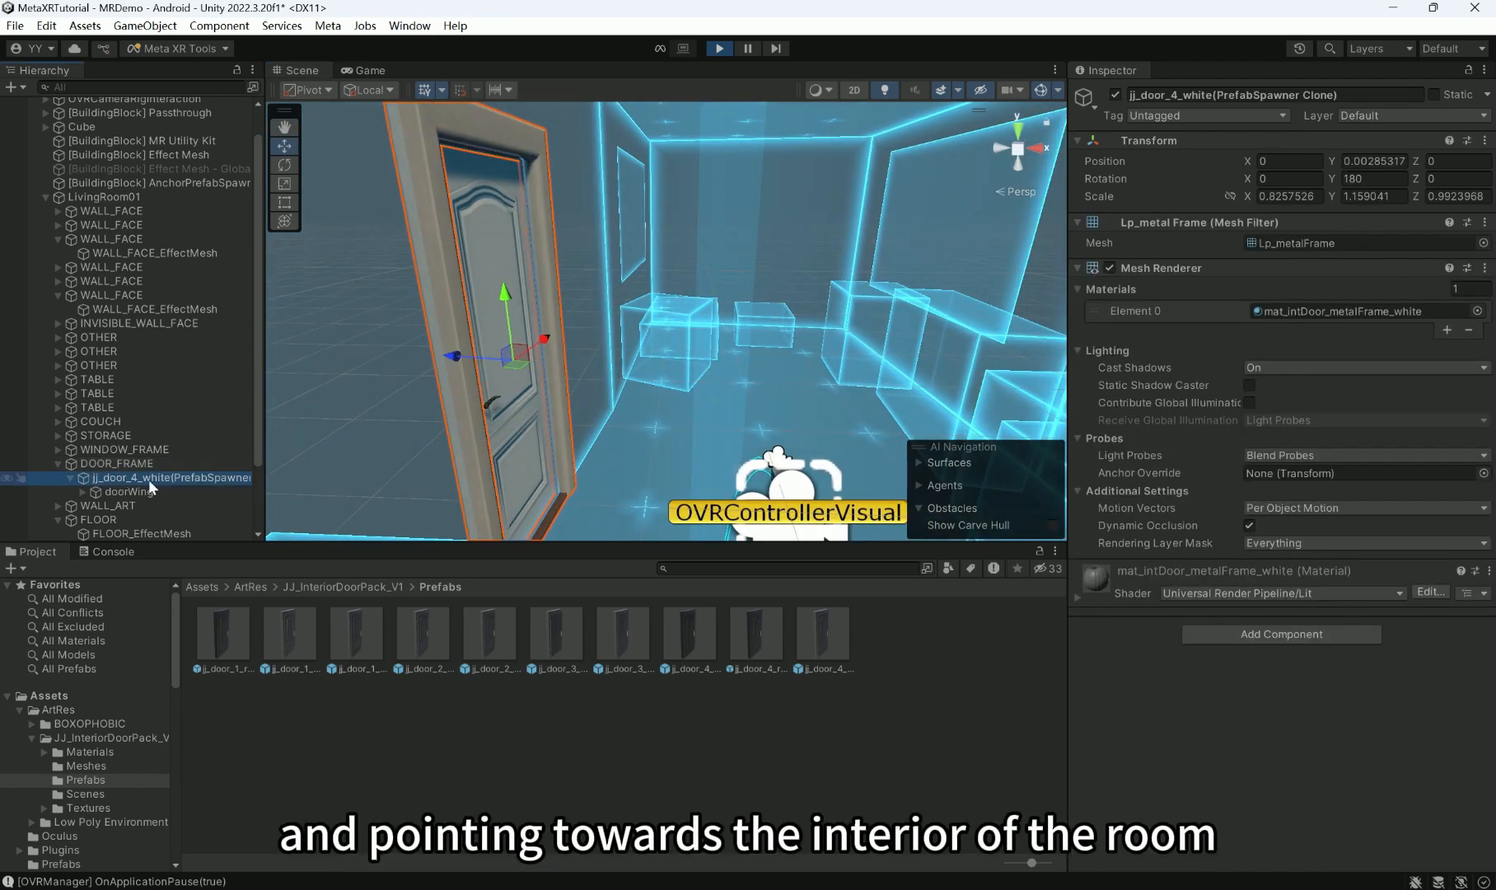
left_click_drag(494, 373, 525, 351, "alt")
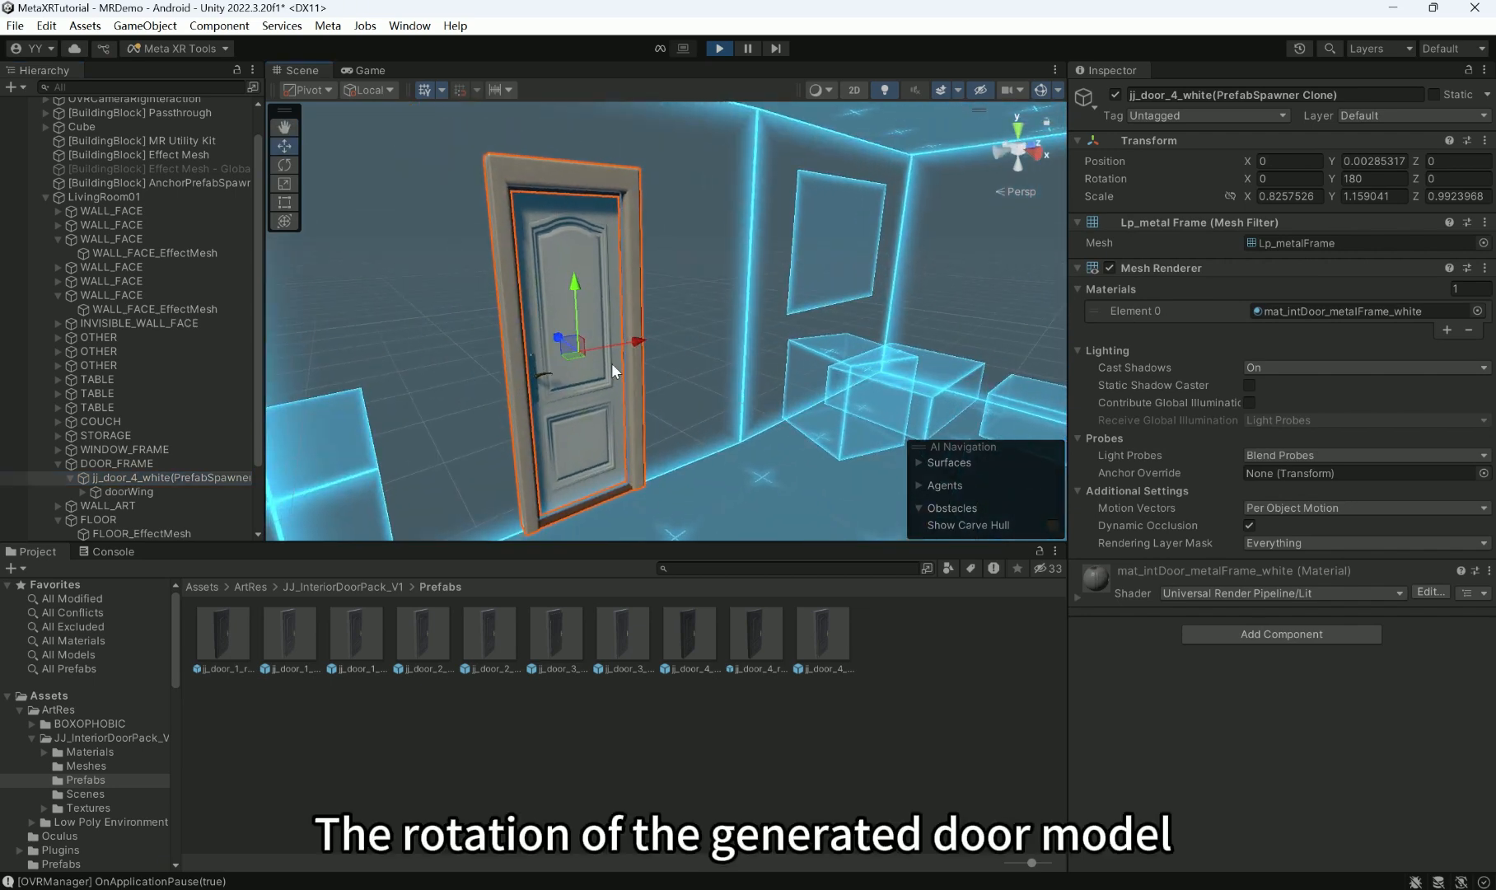
left_click(114, 463)
left_click_drag(569, 373, 525, 351, "alt")
- Select the floor's effect mesh in the room and examine the direction of its Z-axis
right_click_drag(526, 351, 651, 412)
left_click(651, 412)
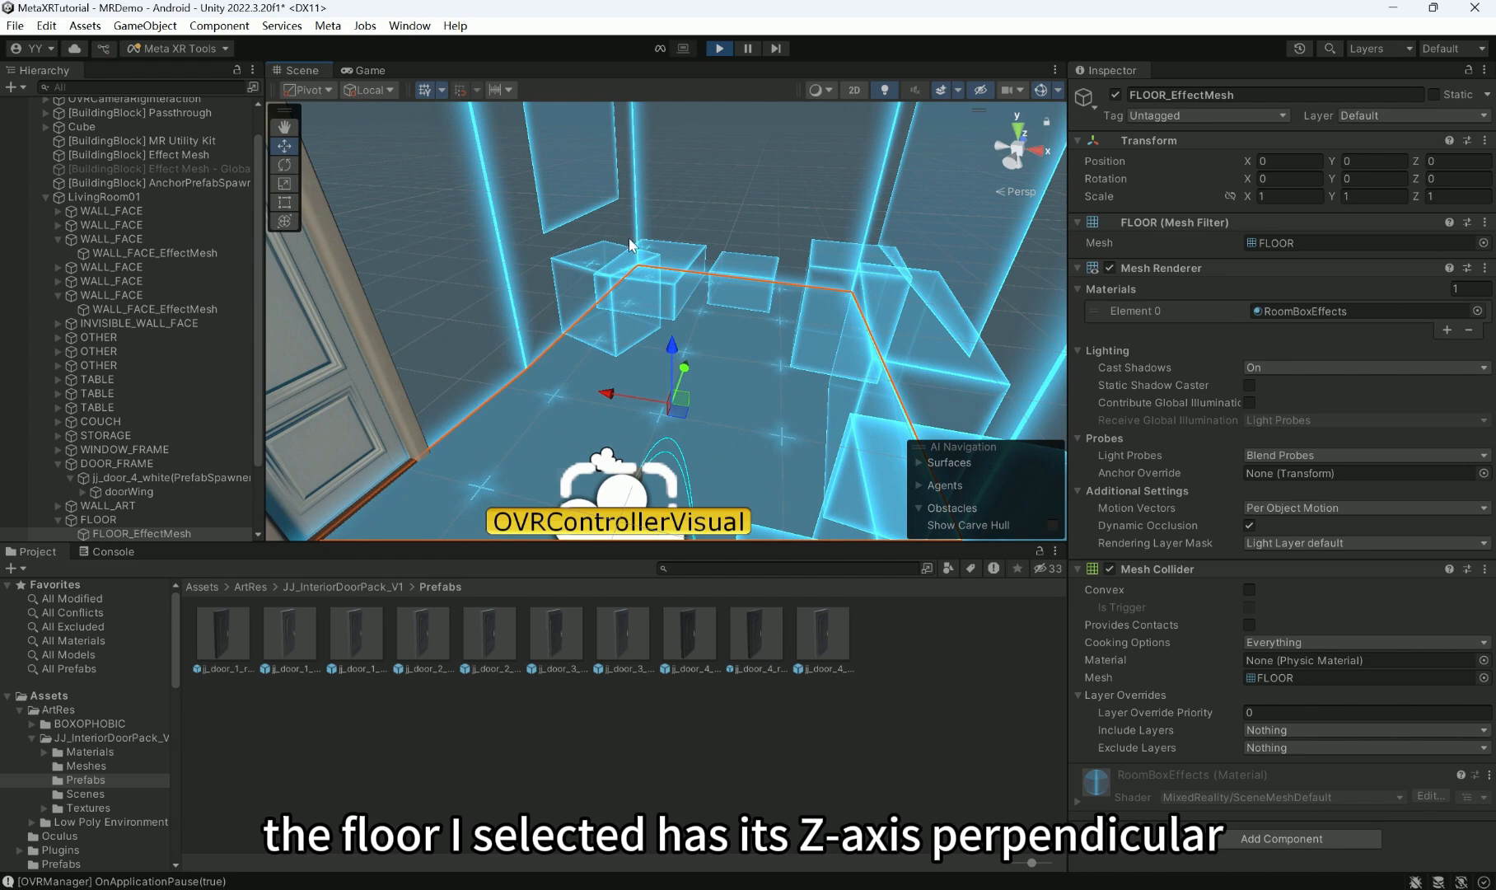
right_click_drag(738, 399, 742, 342)
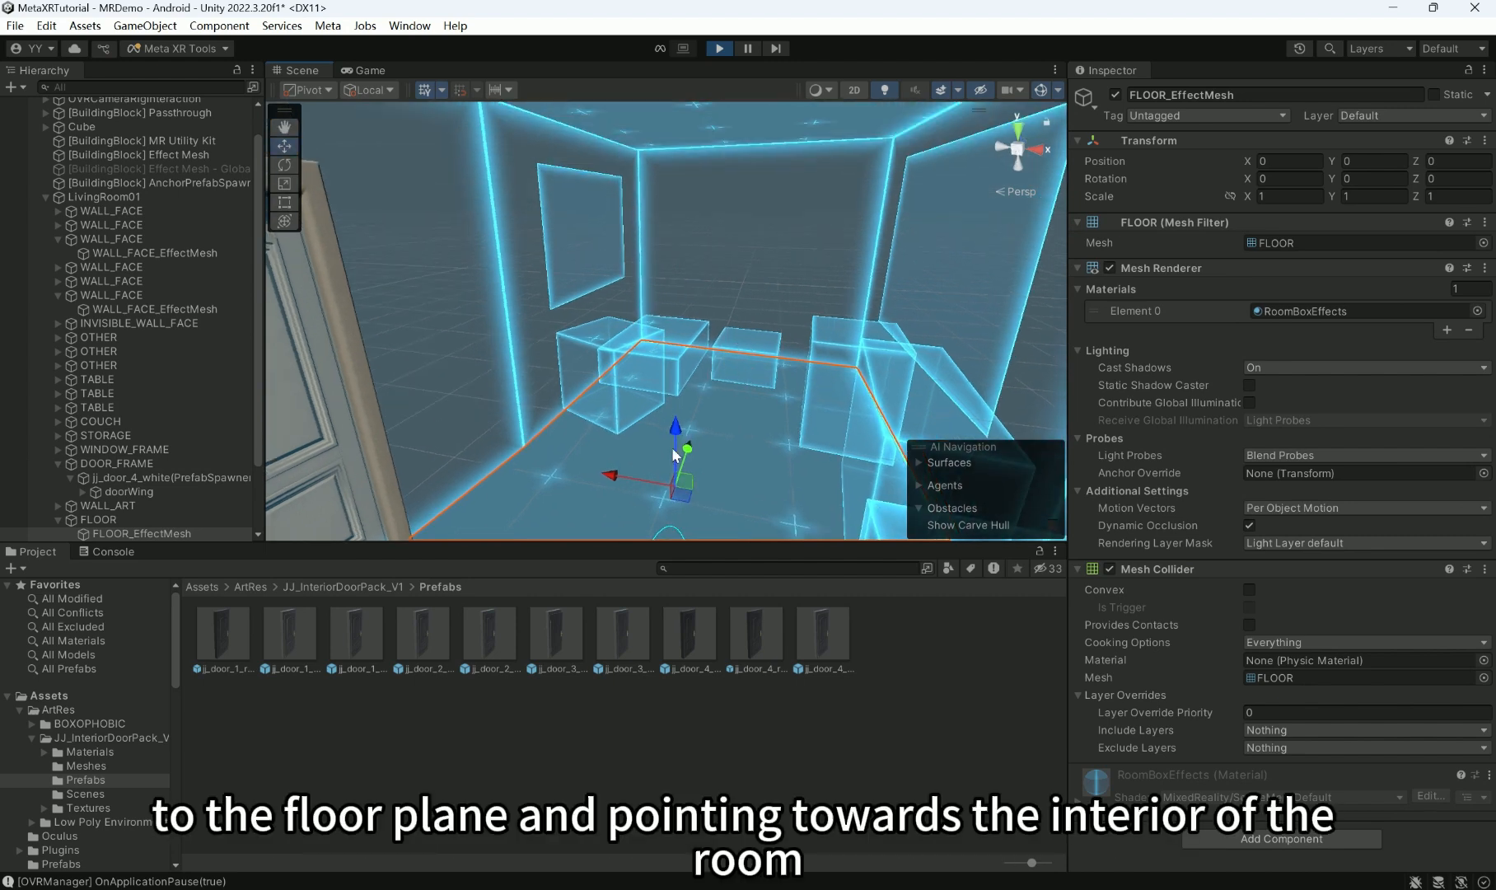
right_click_drag(671, 376, 865, 363)
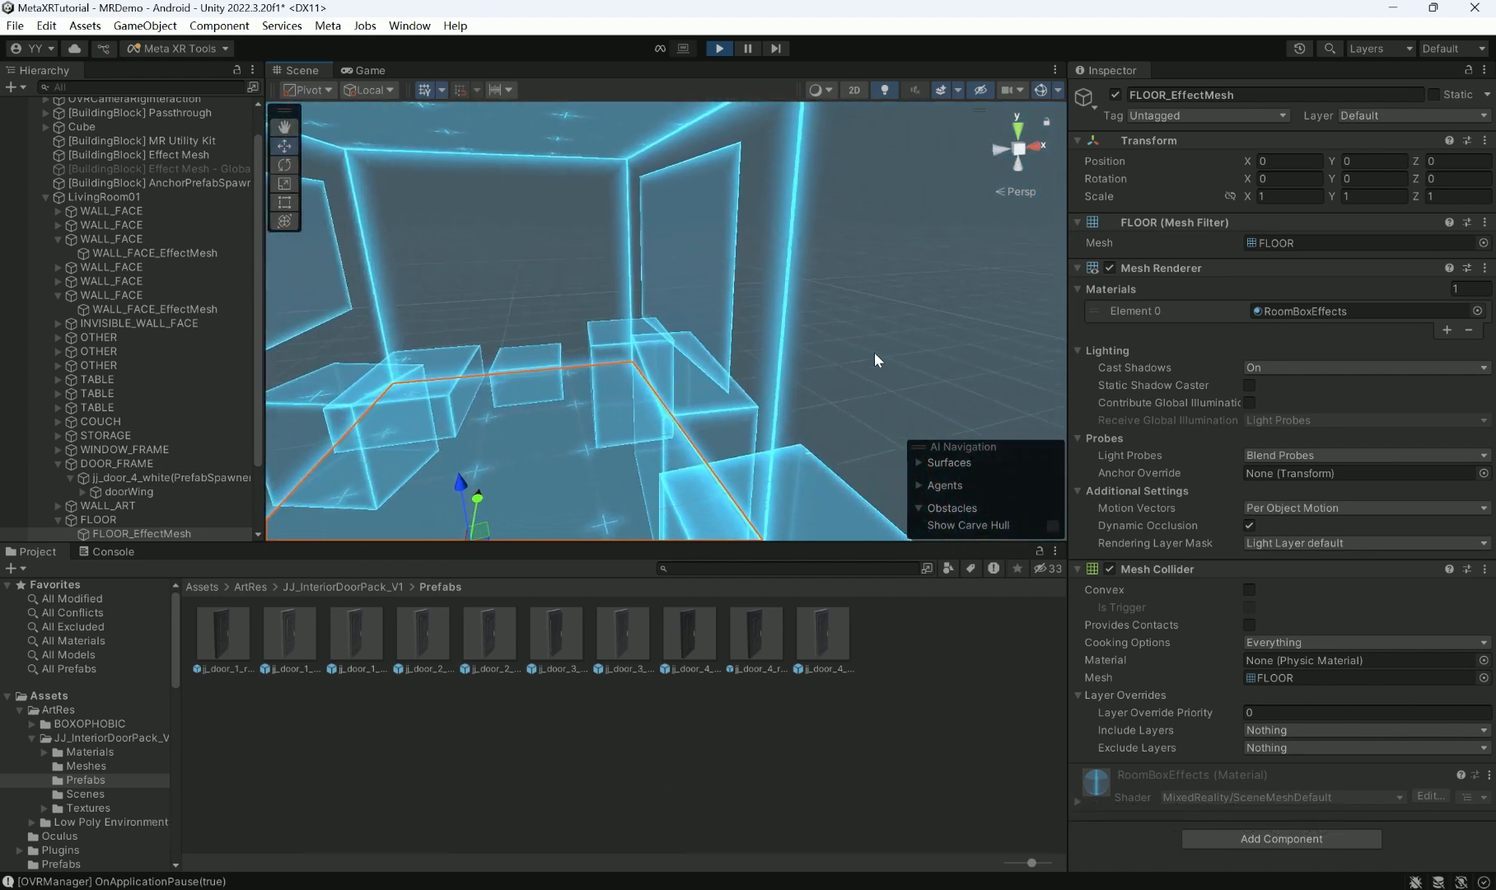
- Select the INVISIBLE_WALL_FACE and WALL_FACE effect meshes in turn and examine their Z-axis directions
left_click(875, 352)
right_click_drag(746, 354, 581, 290)
left_click(569, 287)
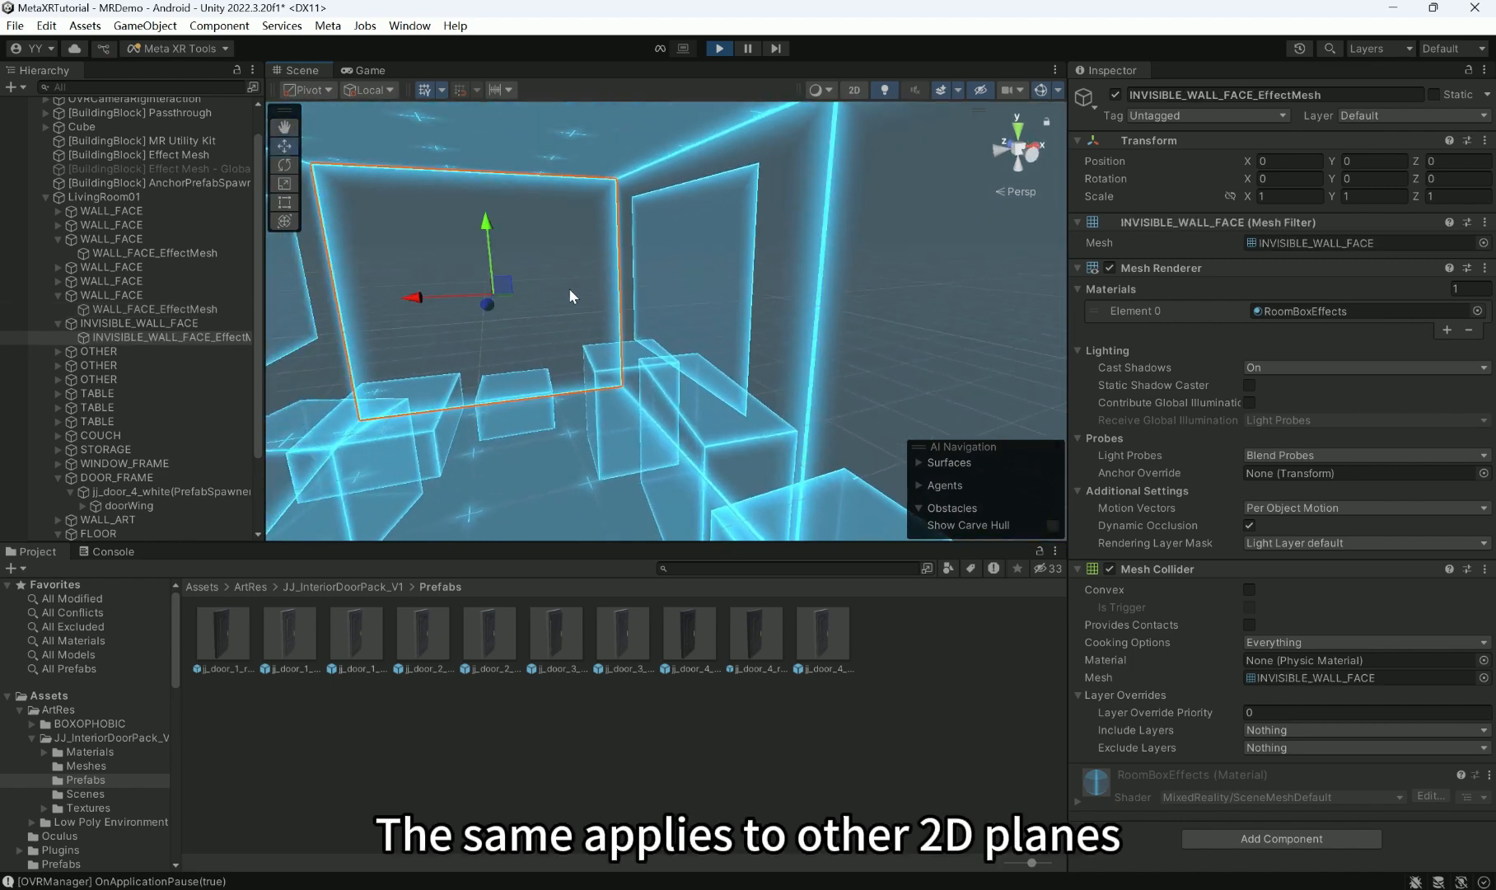
key("f")
left_click(408, 323)
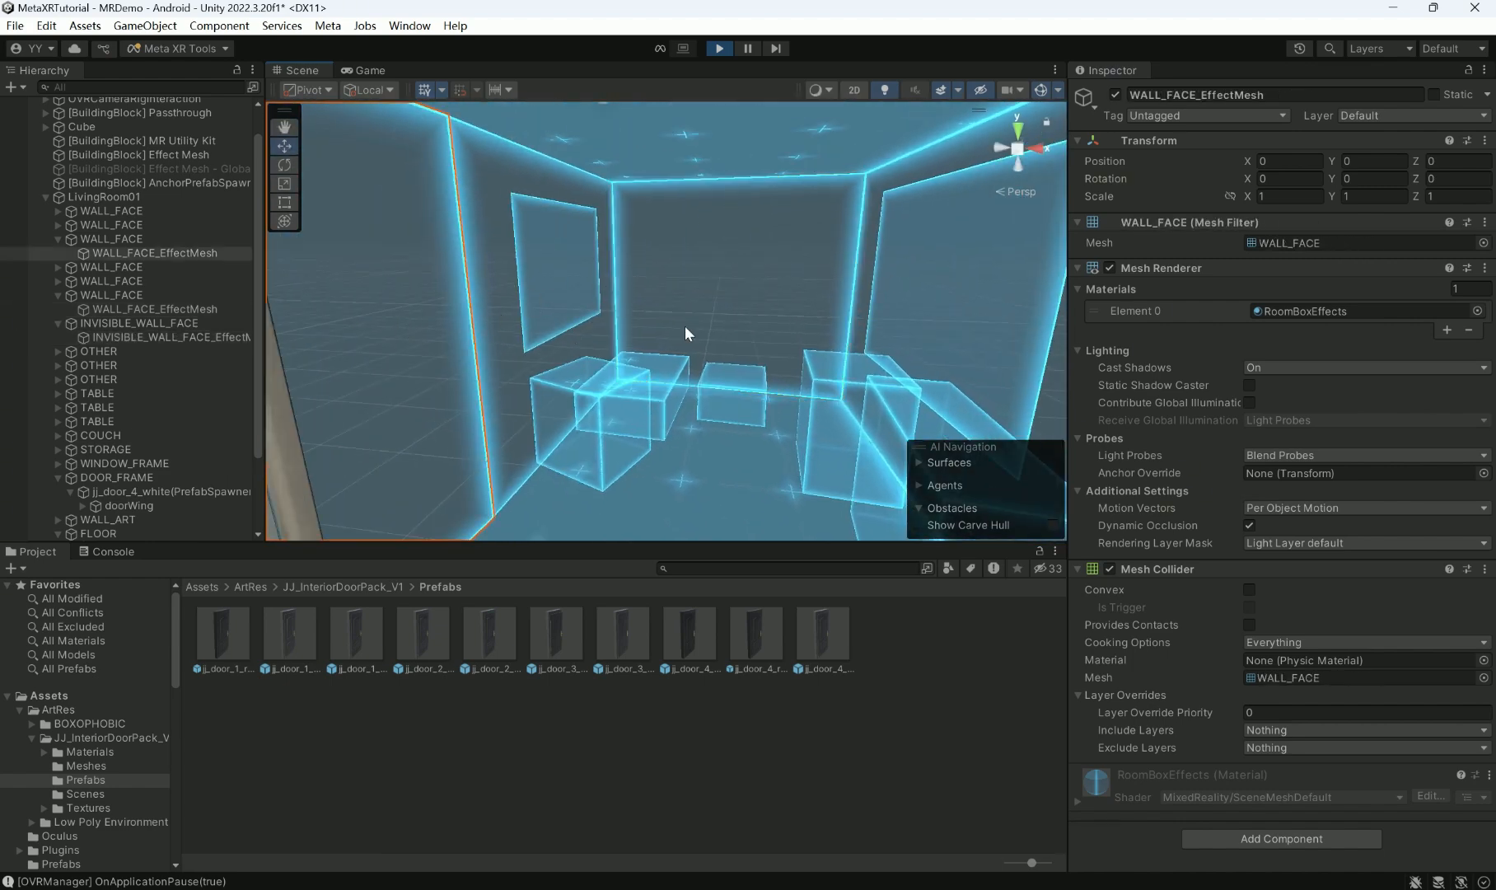
key("f")
- Select the OTHER box volume beneath the wall picture and examine its parent anchor's origin and Z-axis direction
right_click_drag(713, 346, 654, 388)
left_click(654, 387)
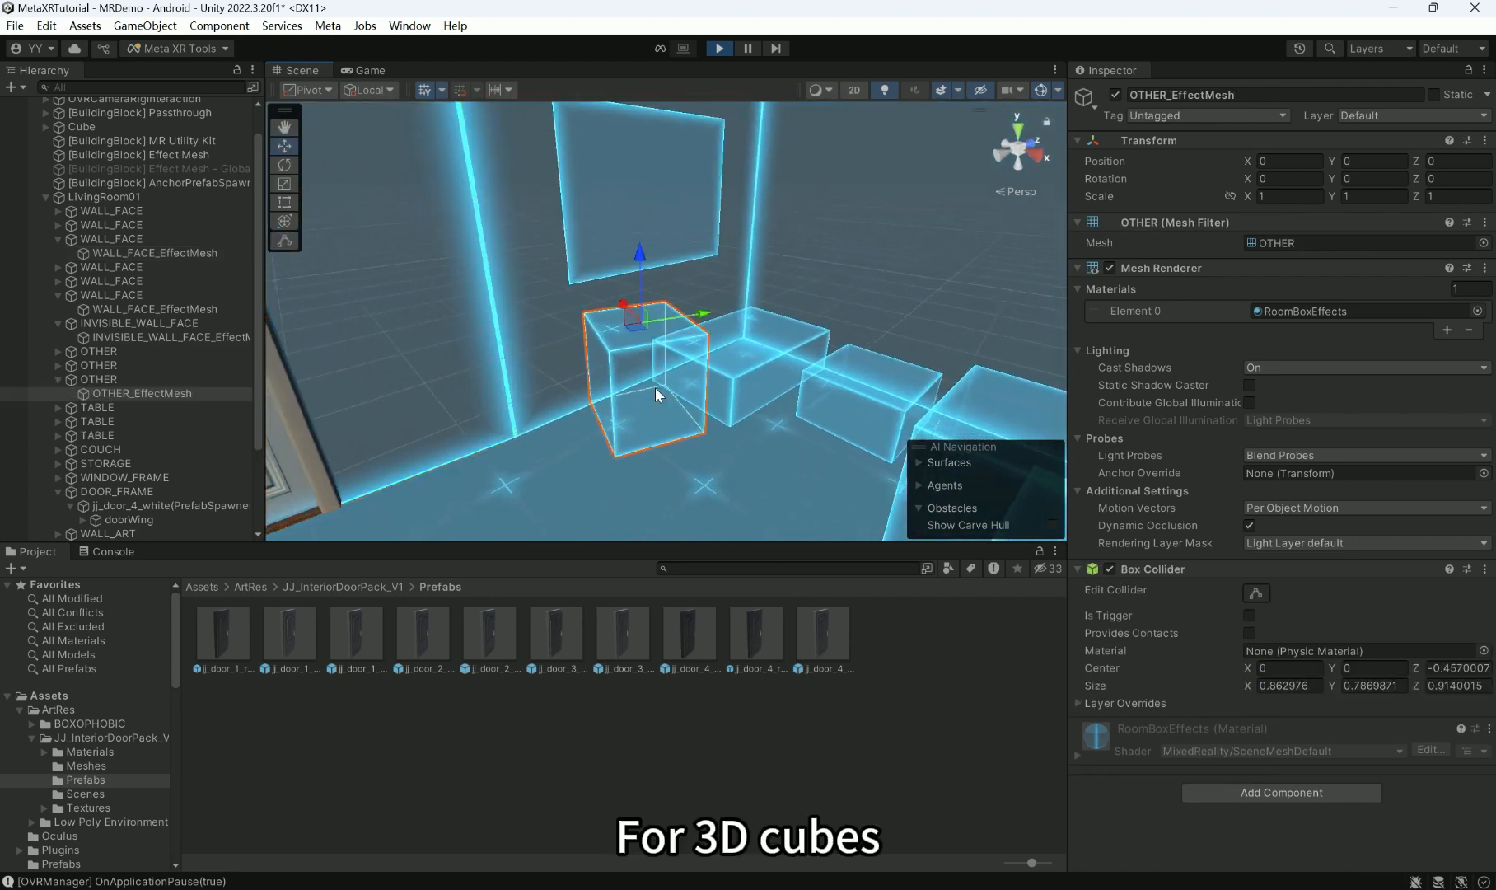
left_click(128, 379)
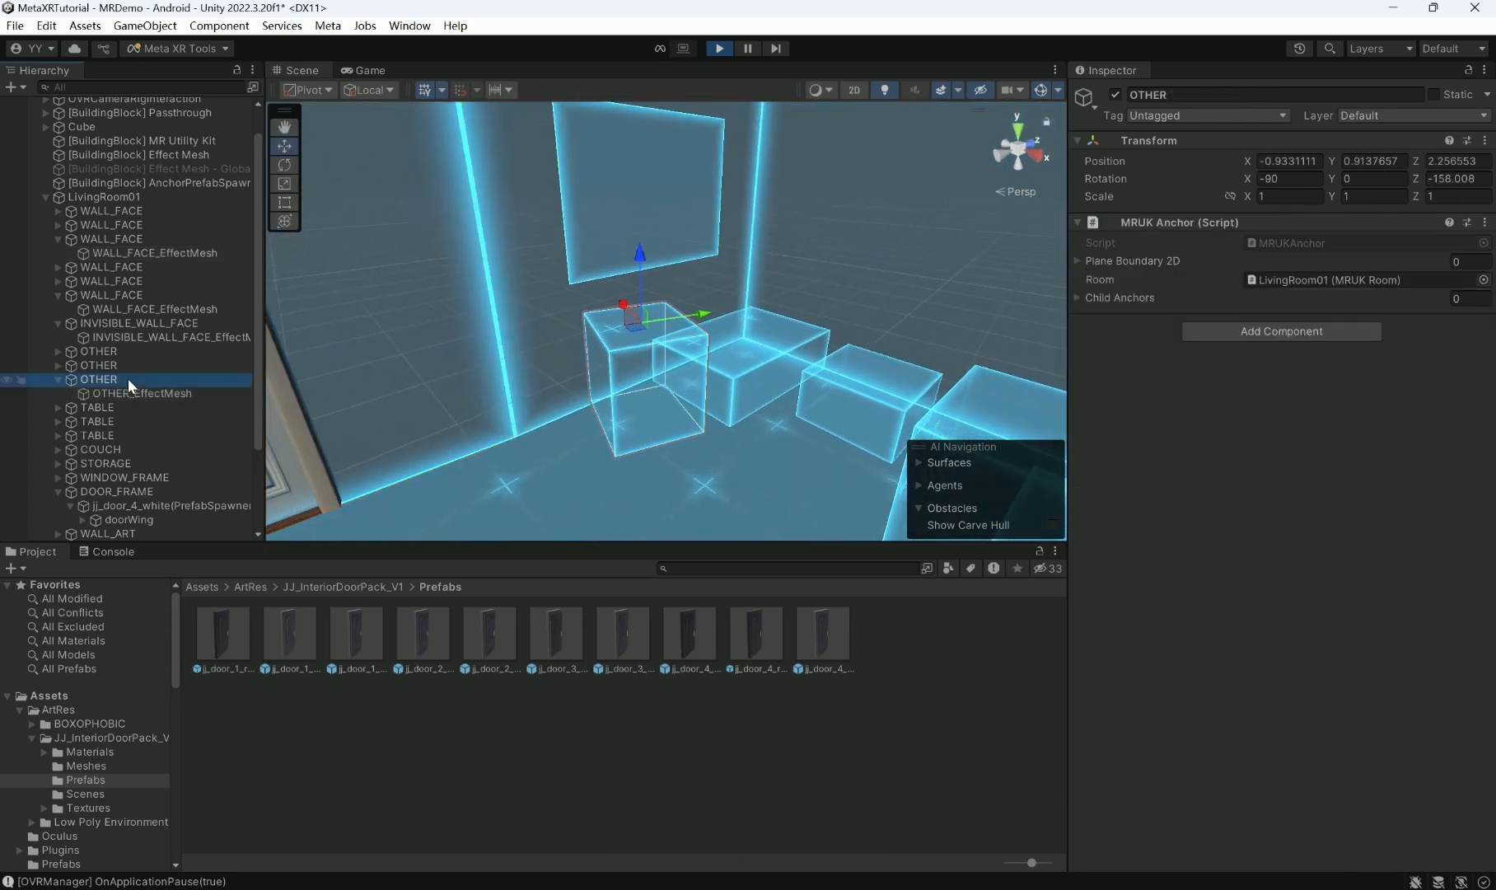
left_click(57, 379)
right_click_drag(724, 364, 624, 357)
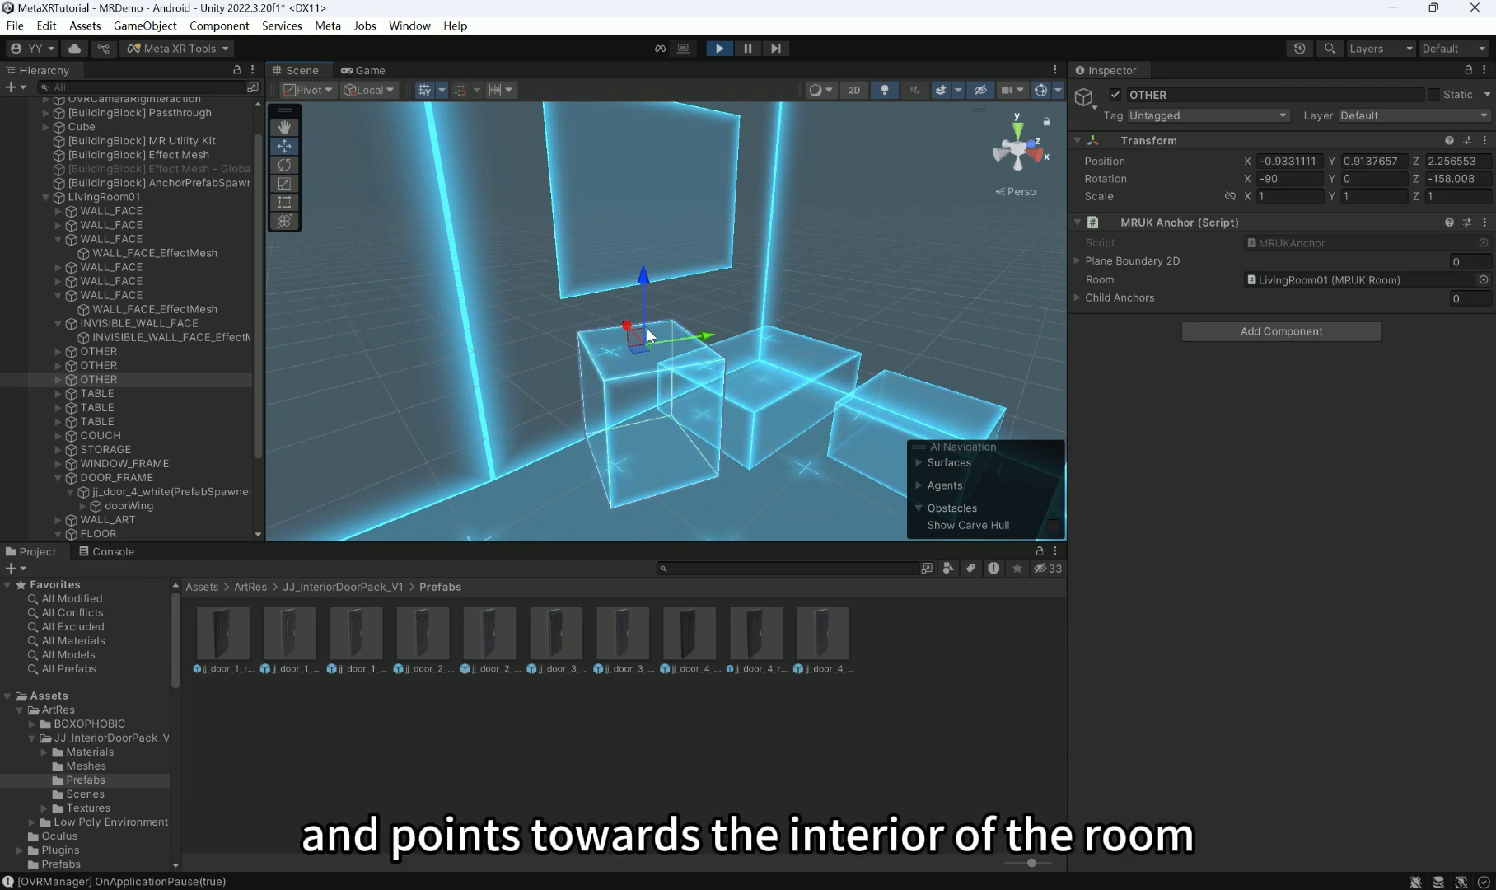
right_click_drag(785, 338, 758, 346)
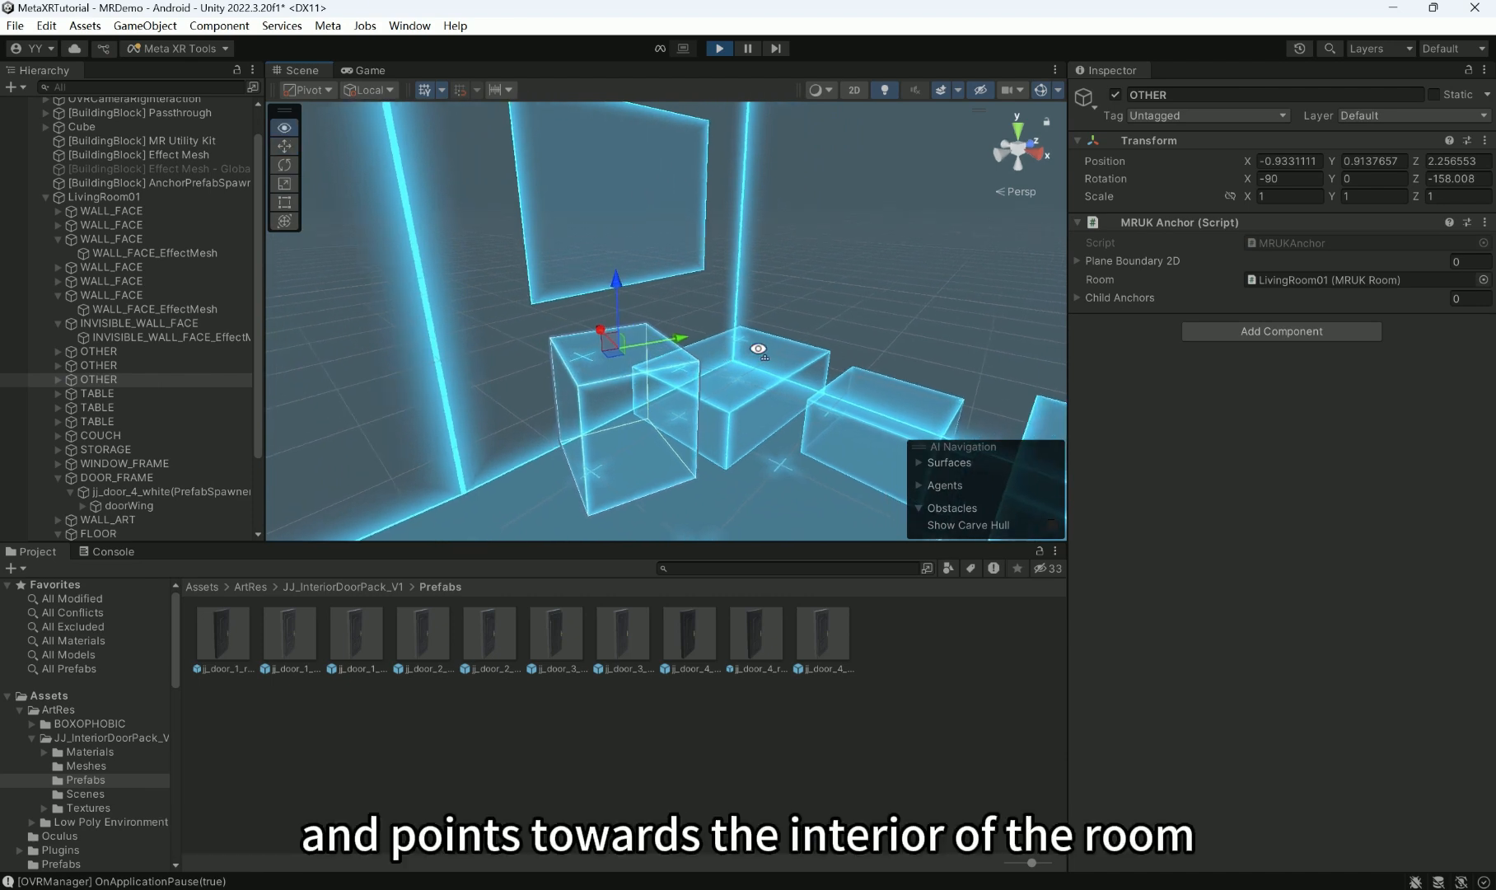
- Select the TABLE volume's parent anchor and examine its origin and axis directions
left_click(597, 160)
left_click(876, 409)
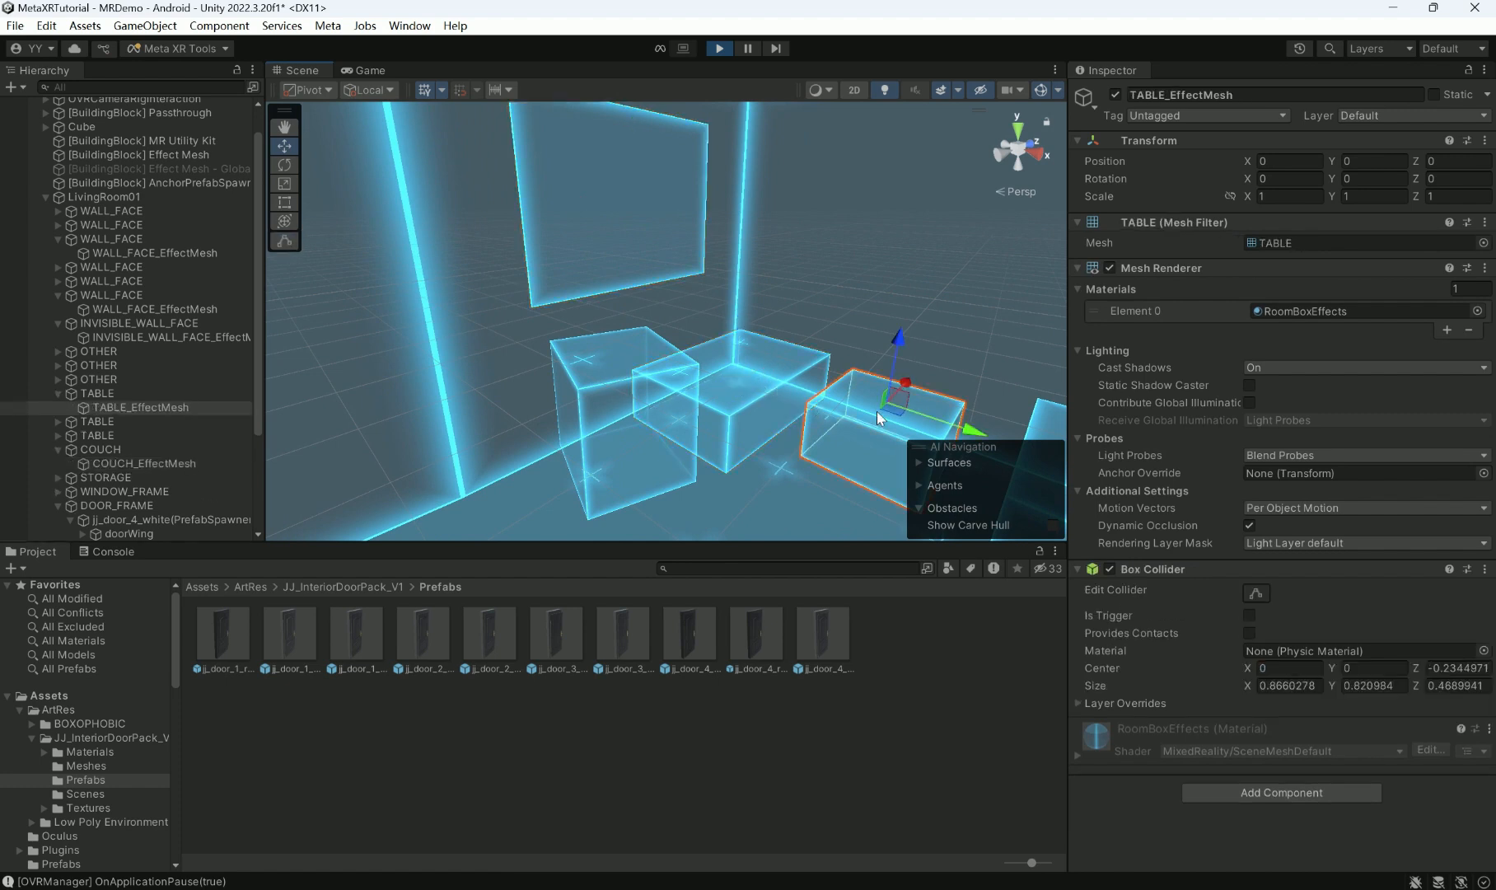
left_click(180, 395)
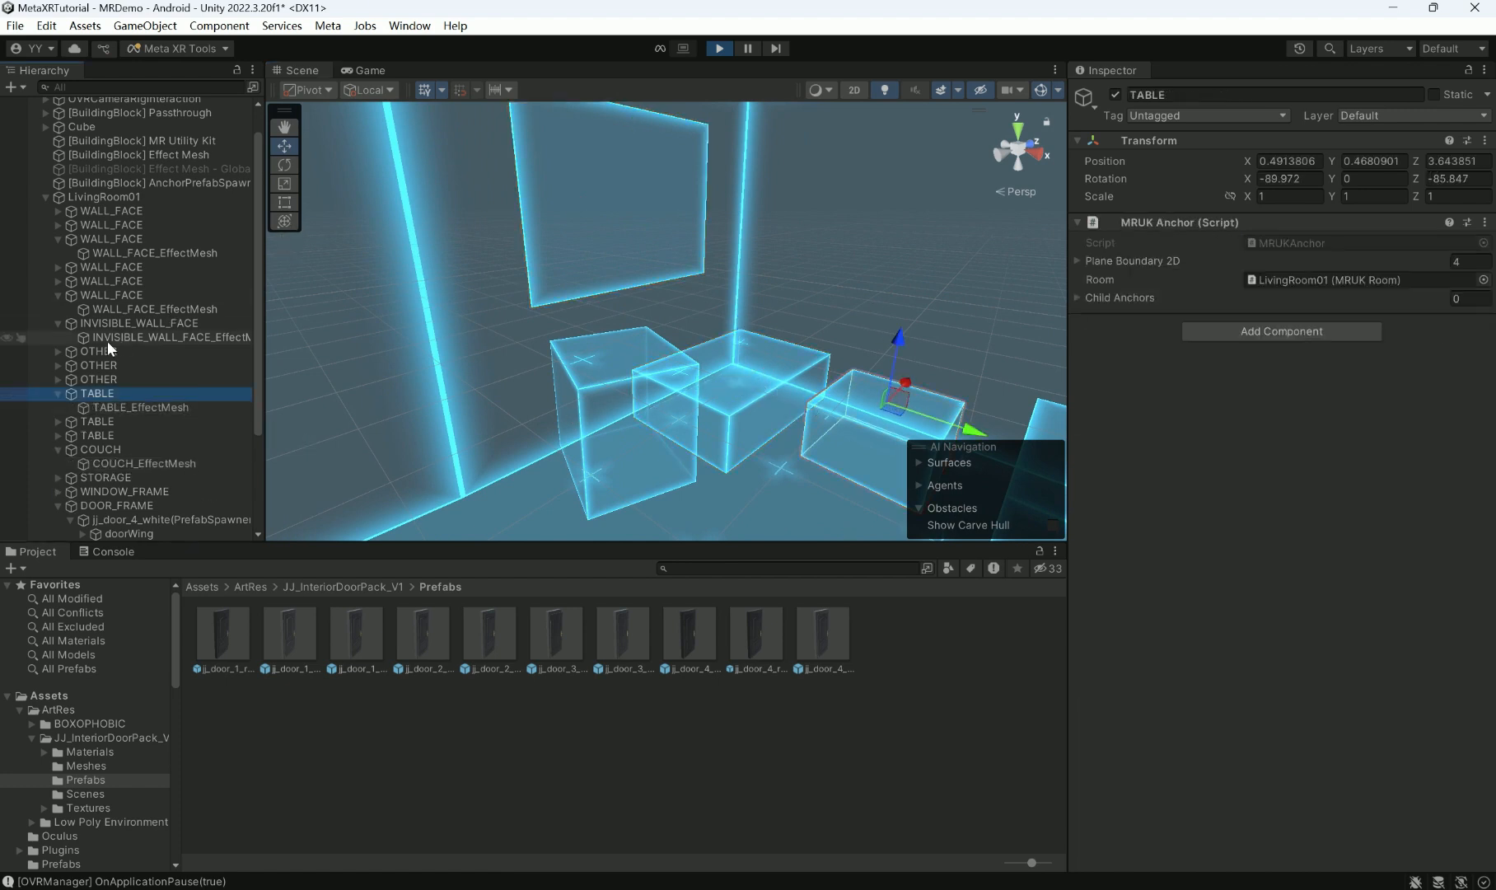
left_click(58, 393)
- View the spawned door once more, stop the scene and review the DOOR_FRAME entry in the Anchor Prefab Spawner's Prefabs To Spawn
right_click_drag(732, 294, 602, 273)
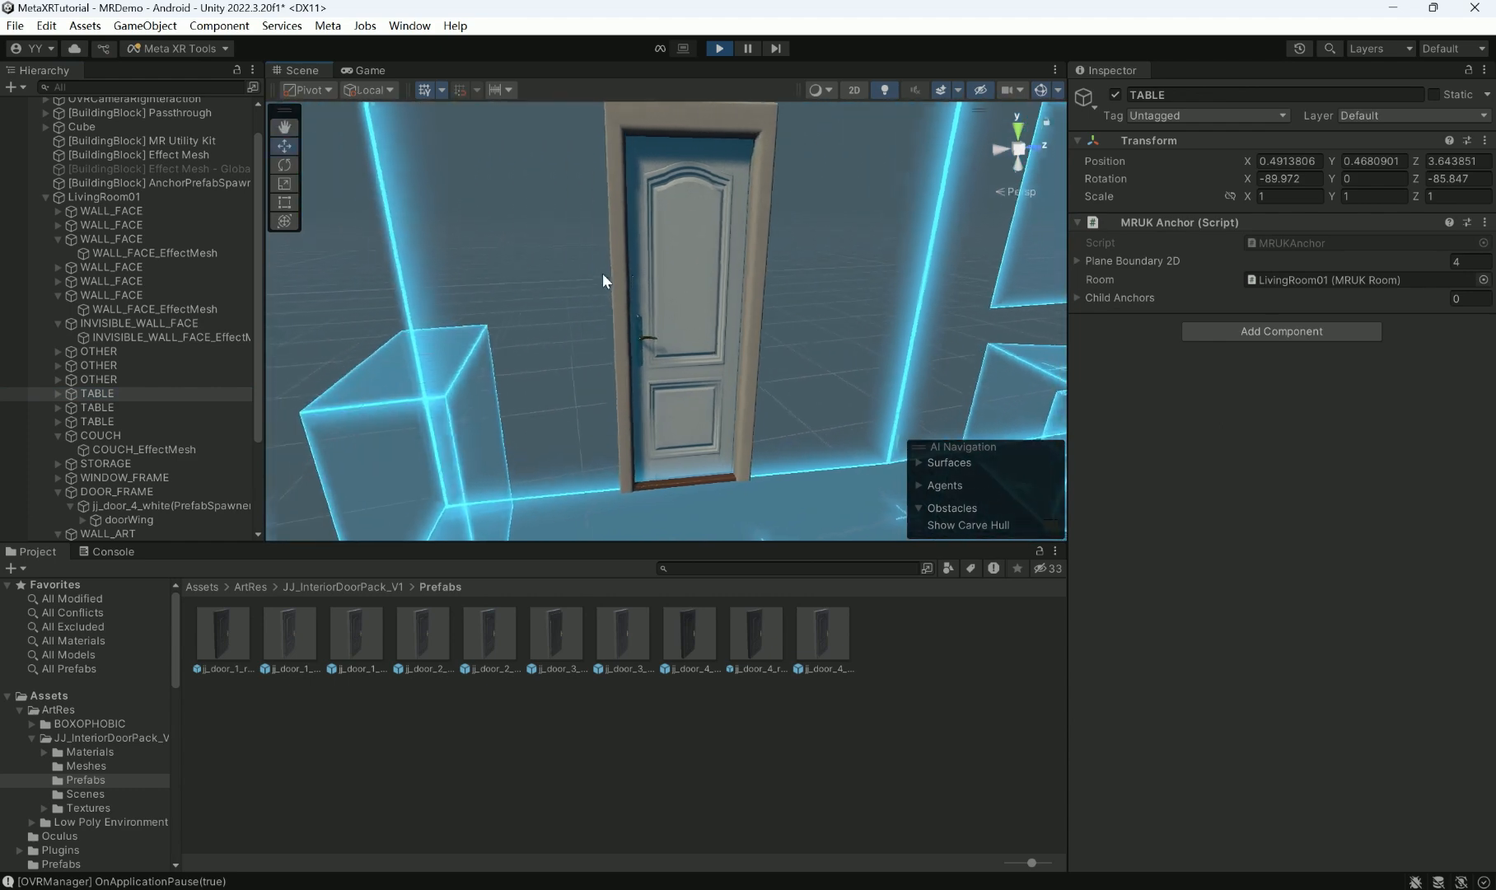
left_click(683, 279)
left_click(118, 238)
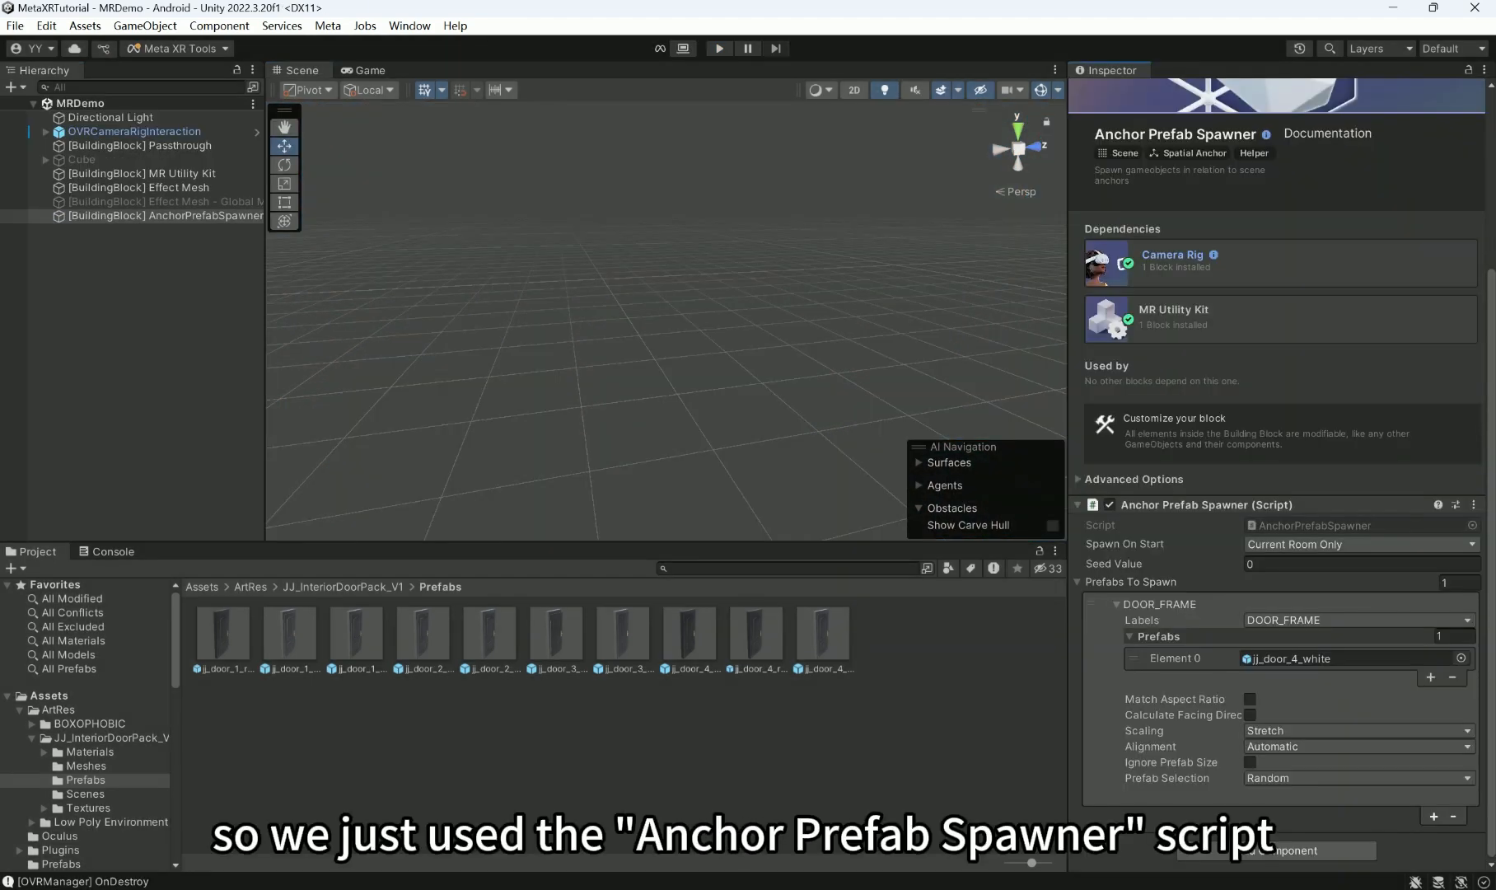
left_click(1222, 720)
left_click(1136, 510)
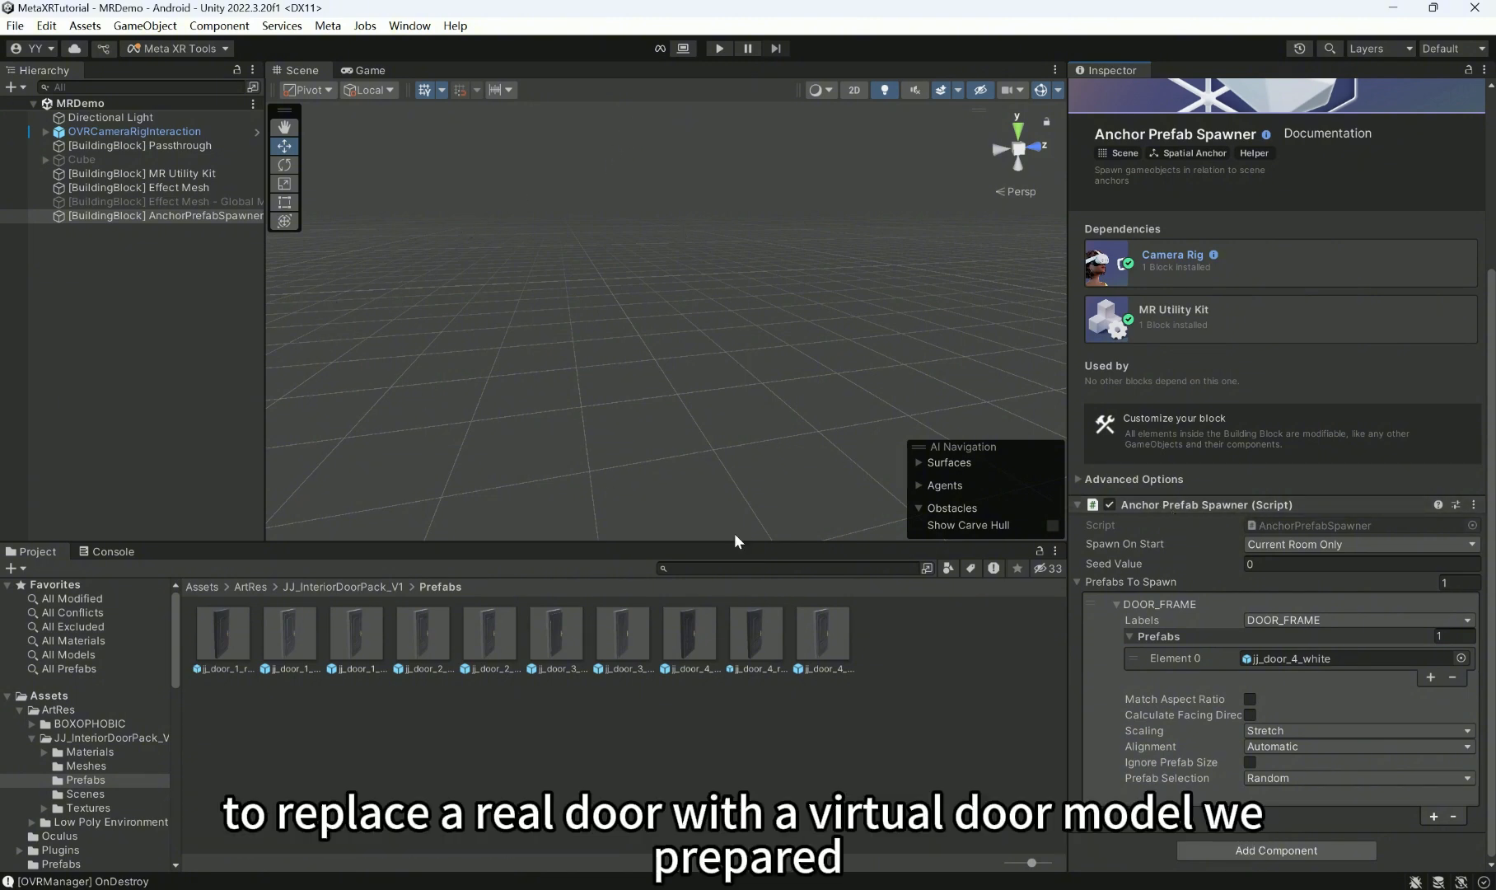
left_click(1347, 664)
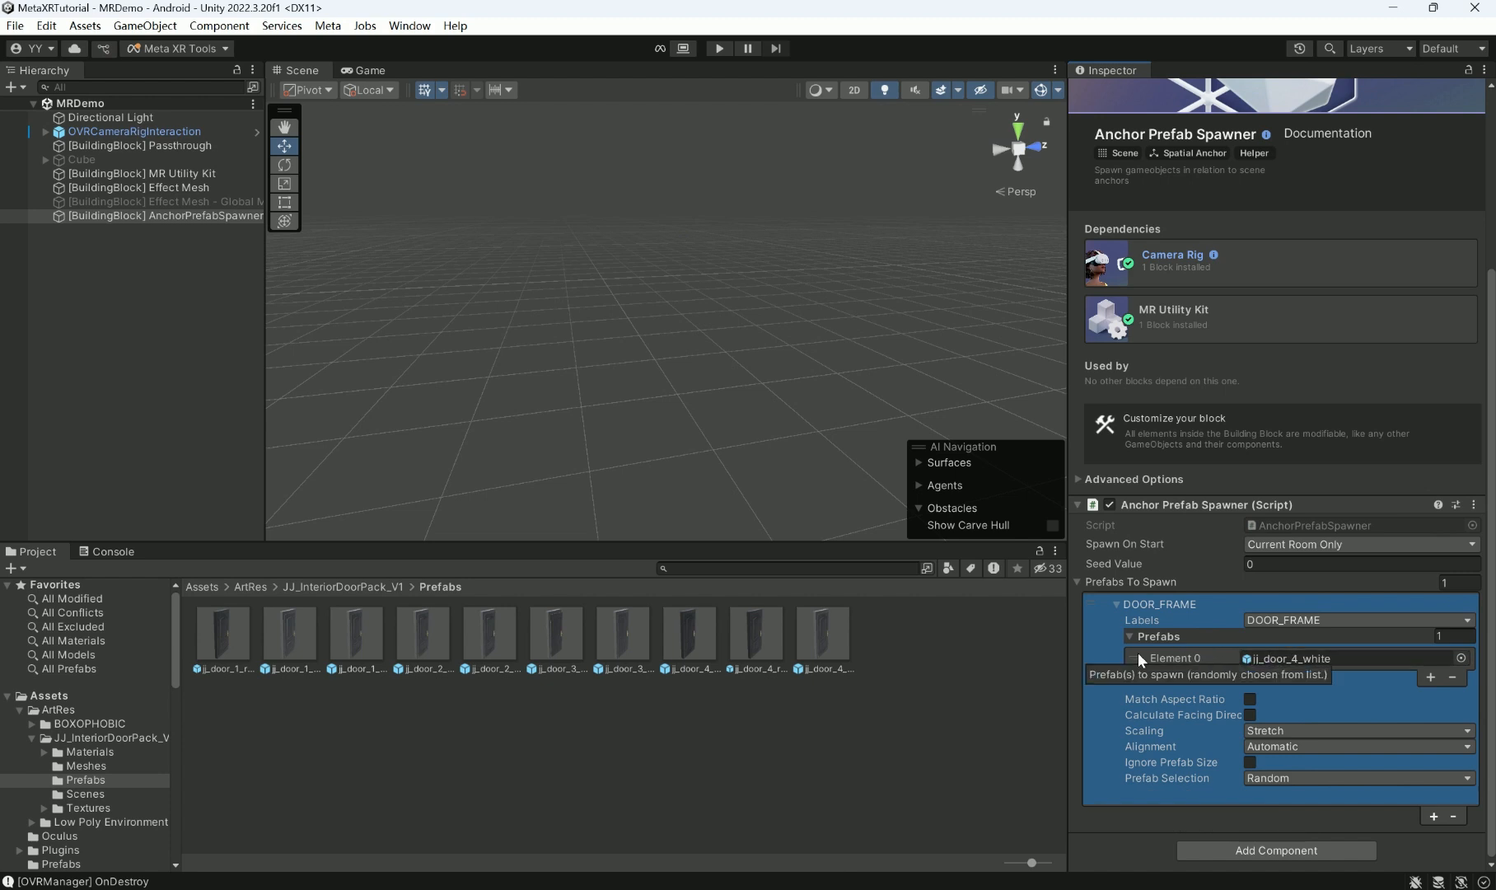
- Open the VirtualHome scene from the Meta MR Utility Kit 72.0.0 samples' Virtual Home folder
left_click(795, 656)
left_click(202, 587)
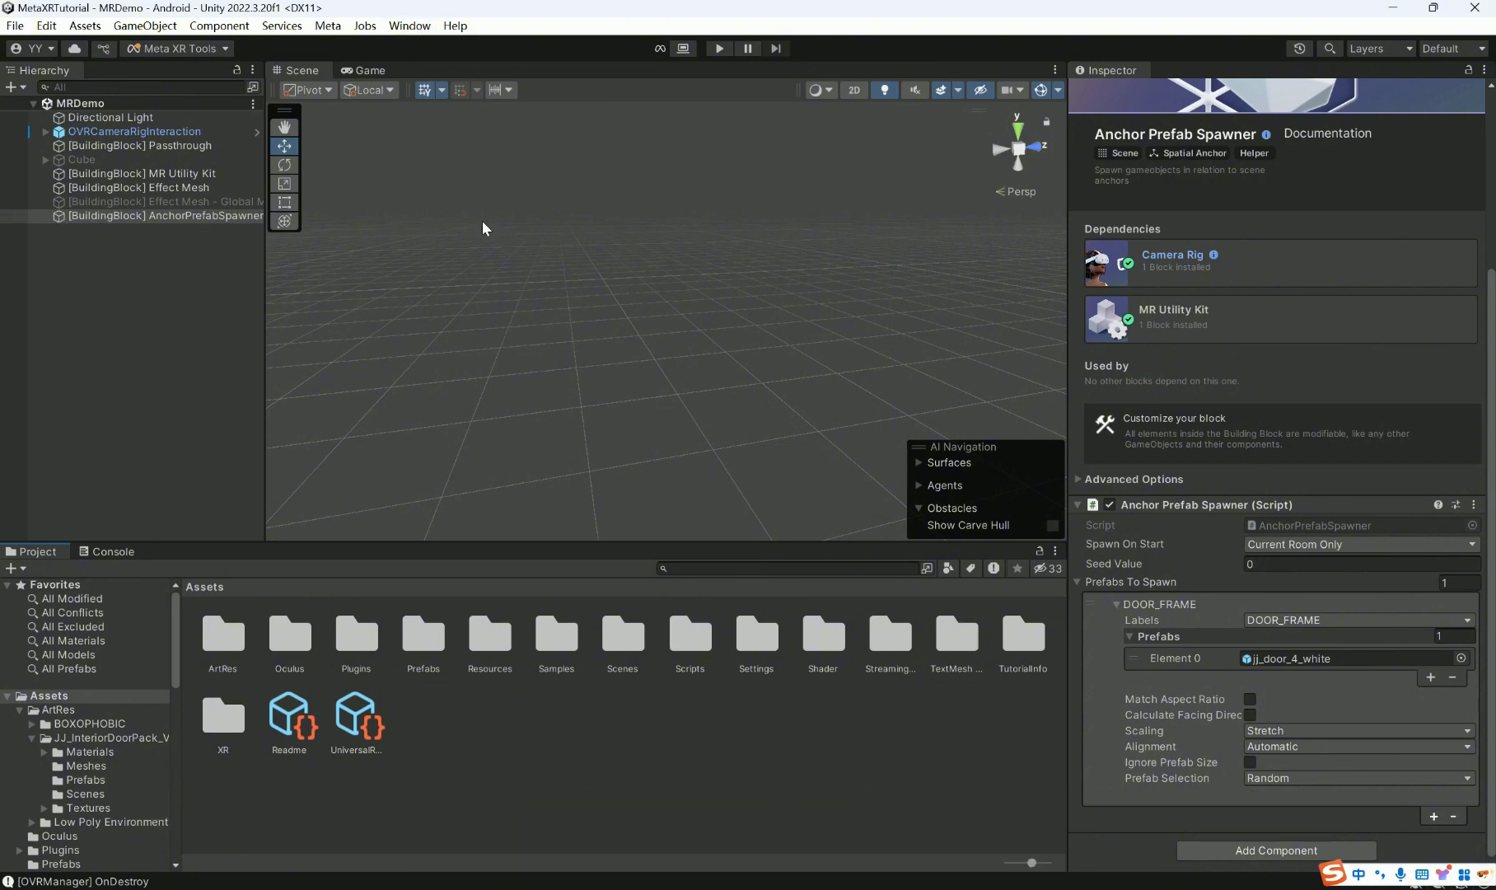
double_click(568, 646)
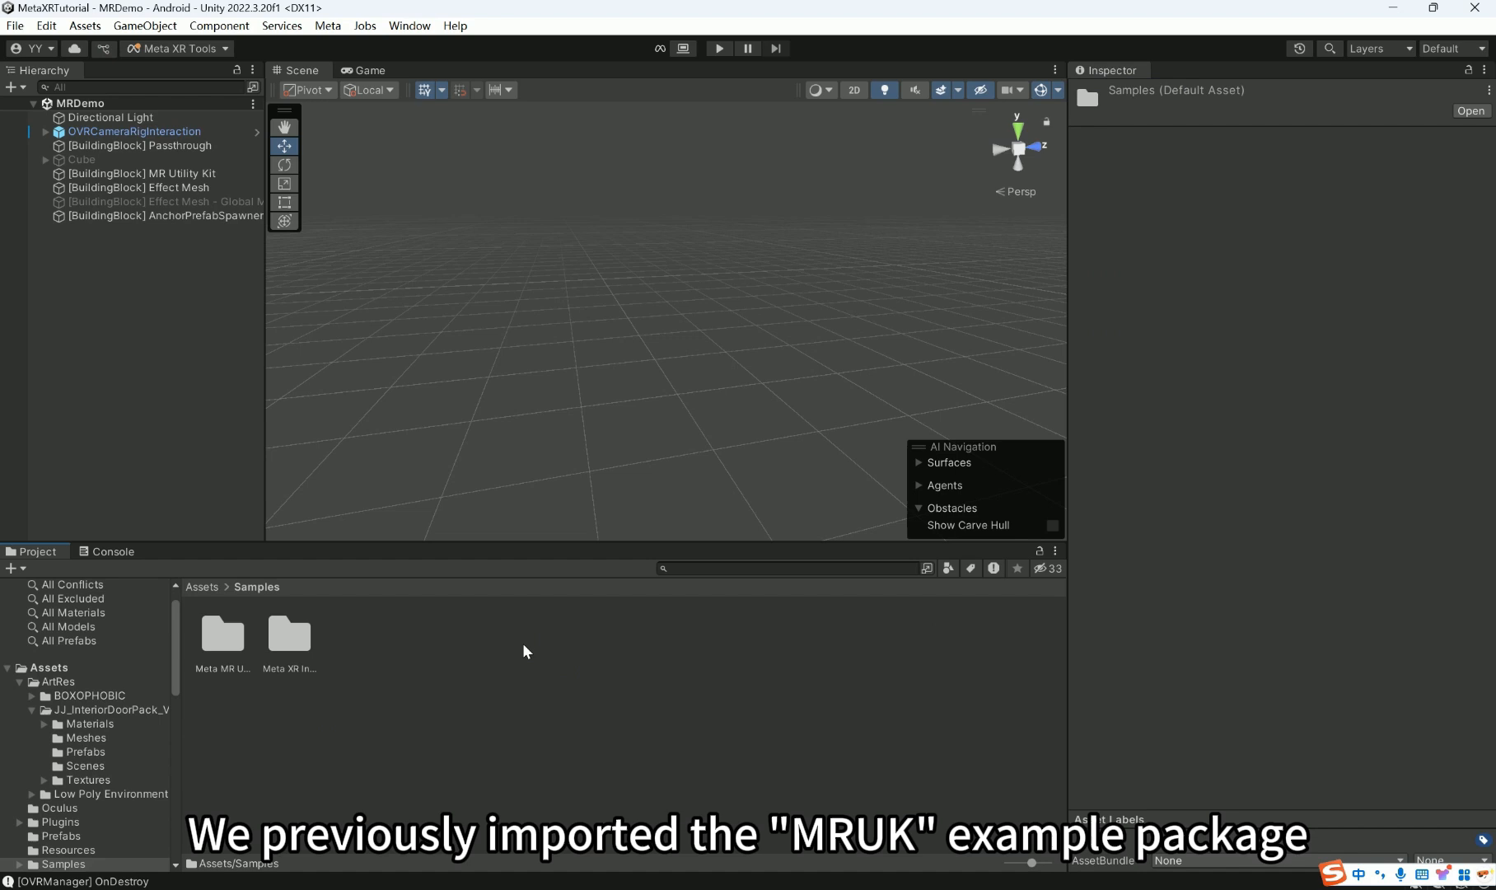
double_click(222, 638)
double_click(222, 639)
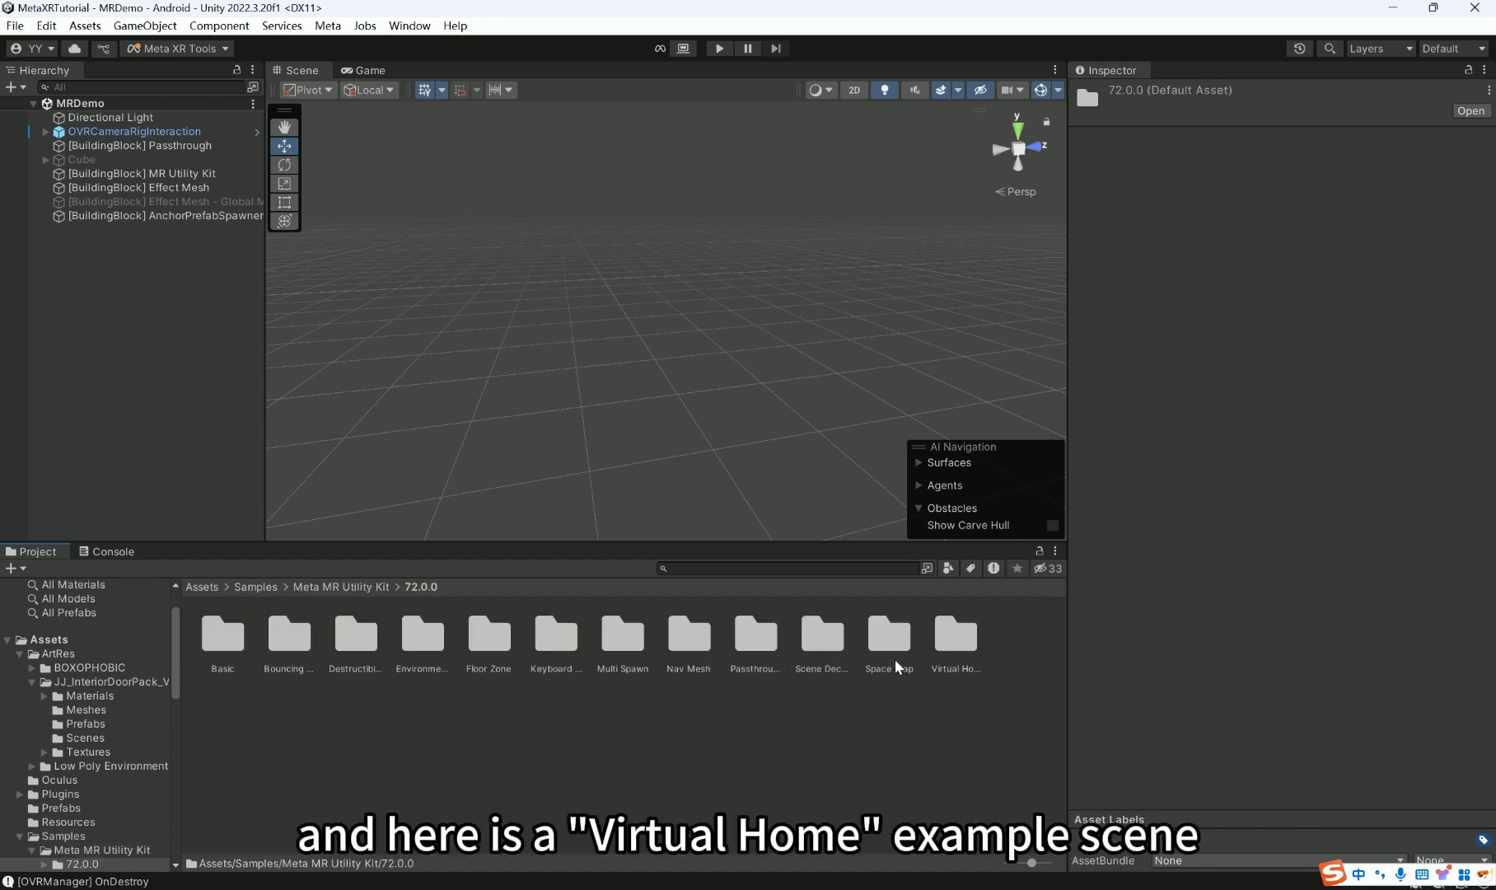
double_click(948, 641)
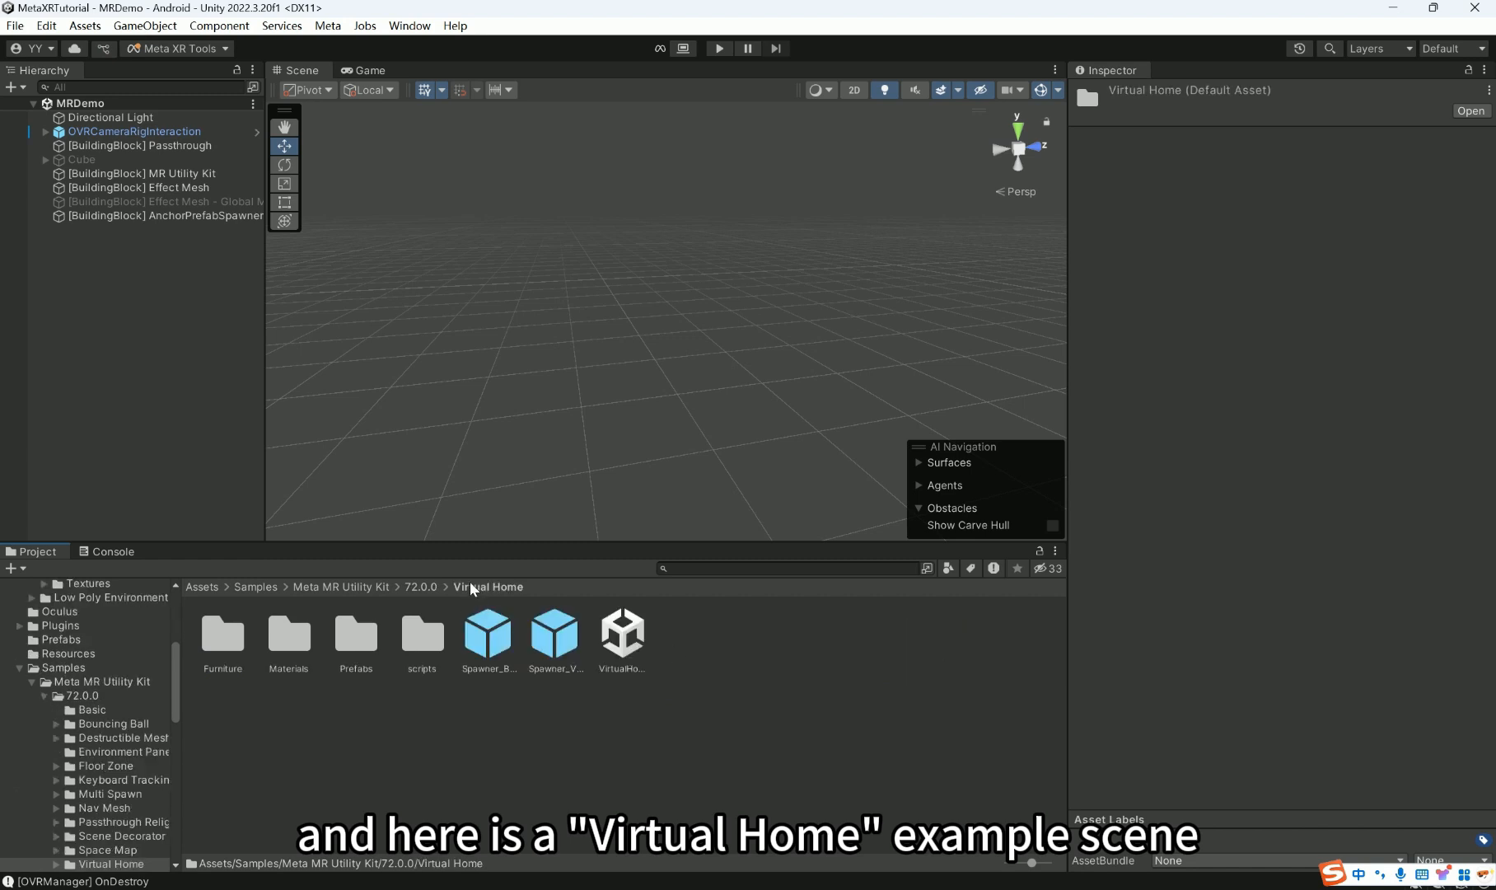
double_click(628, 646)
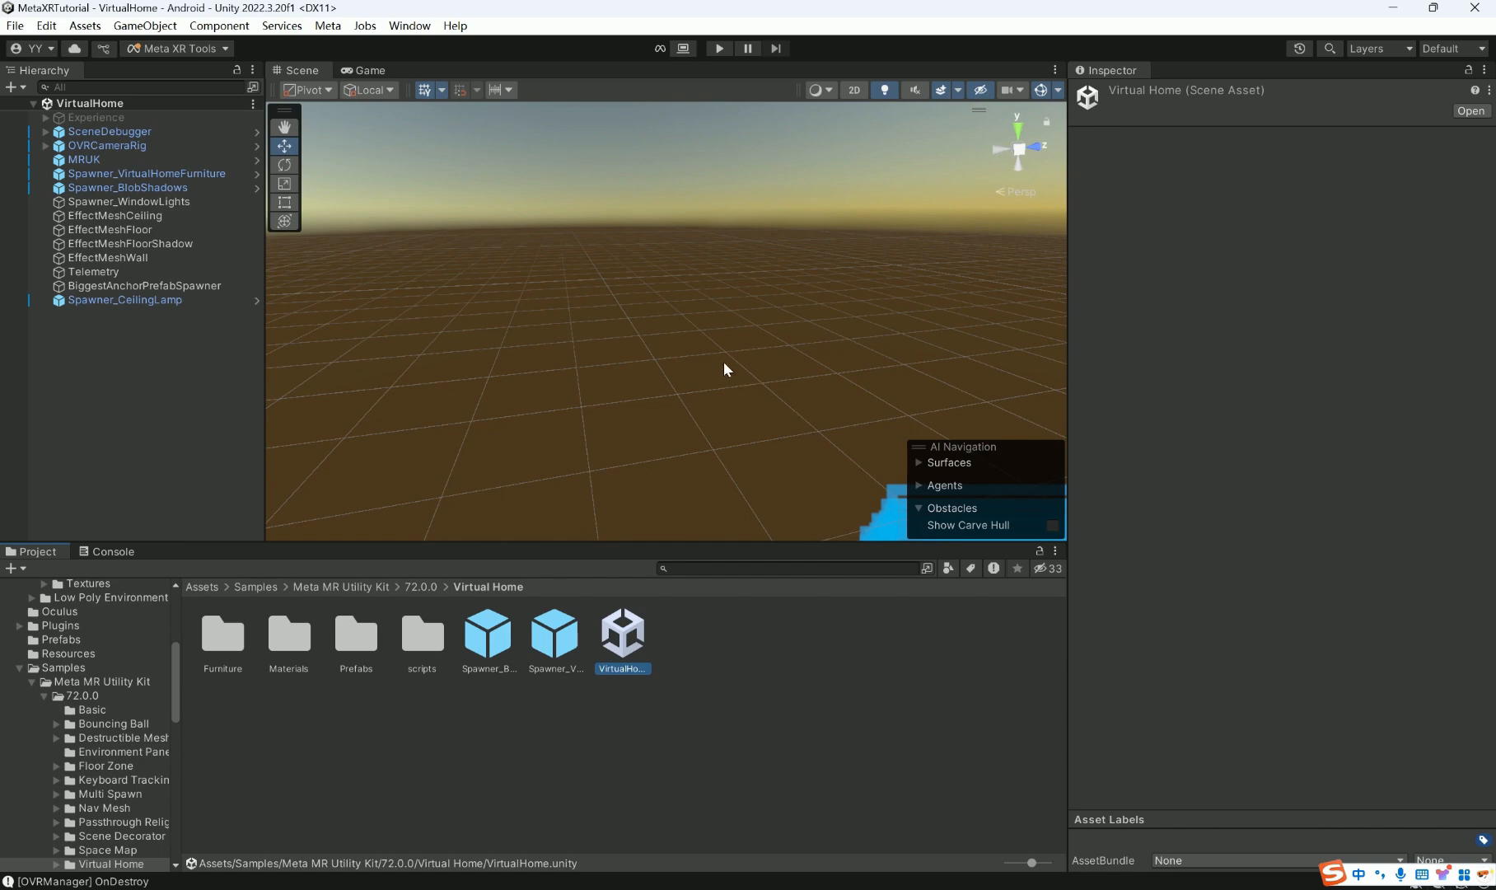
key("s")
right_click_drag(723, 363, 777, 385)
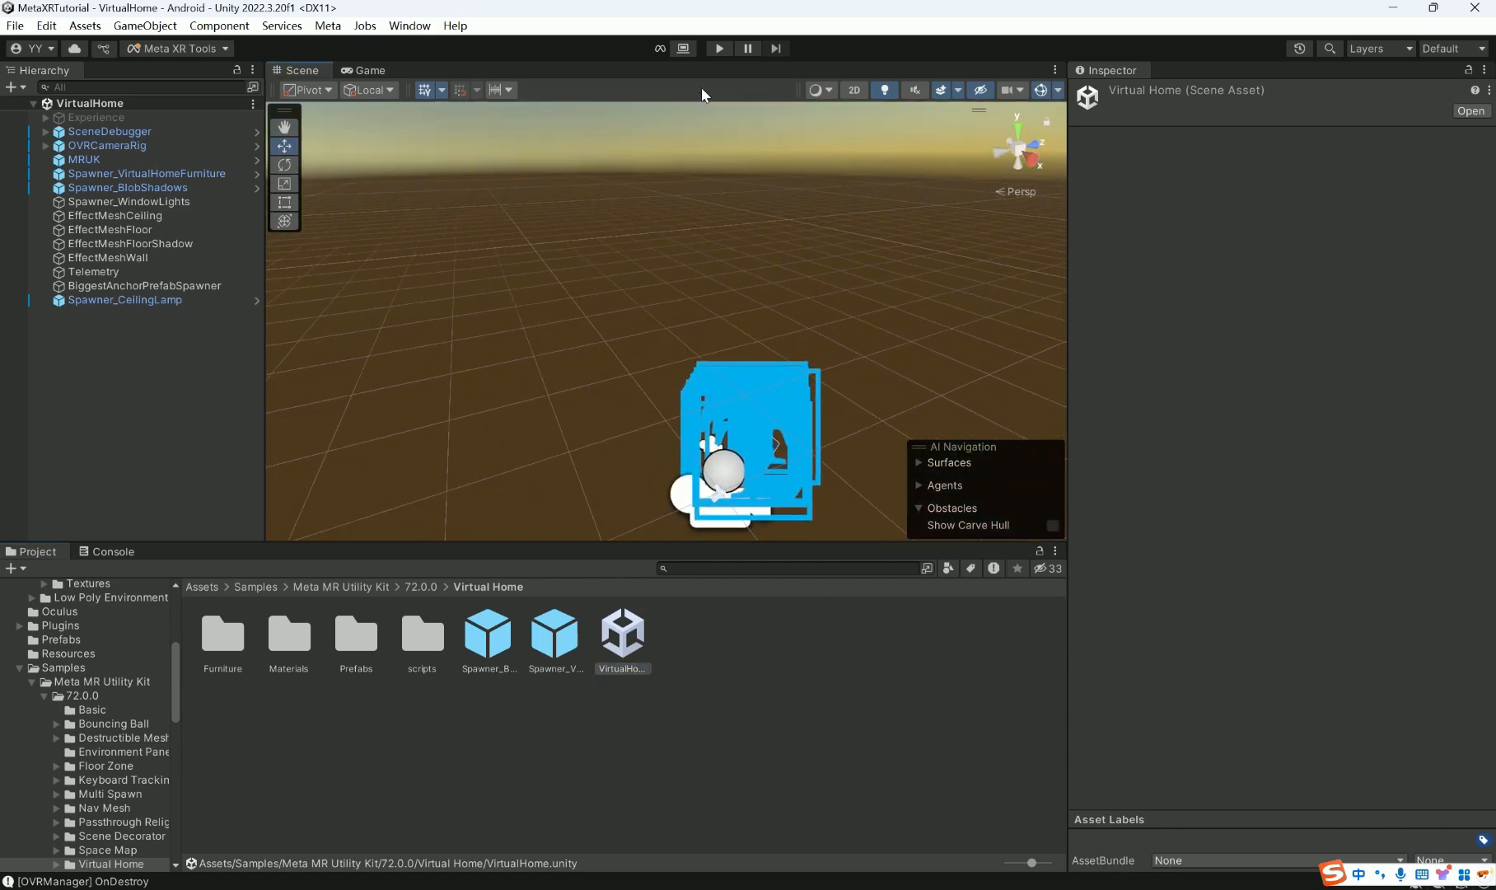
- Run the VirtualHome scene and examine the generated room and its furniture in the Scene view
left_click(719, 47)
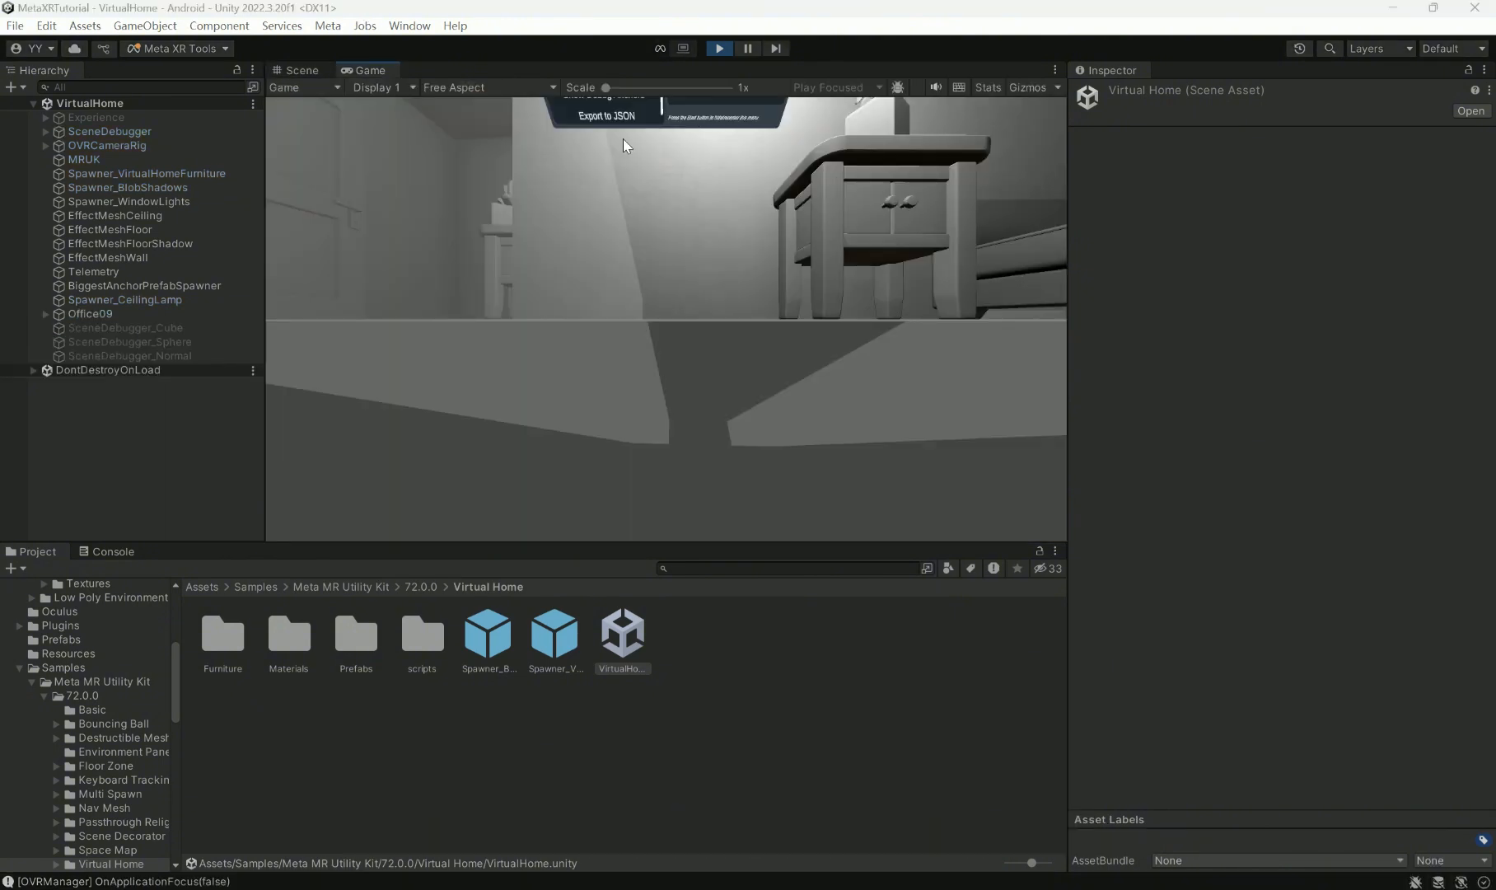
left_click(299, 74)
right_click_drag(629, 325, 941, 294)
key("s")
right_click_drag(708, 340, 871, 294)
key("w")
right_click_drag(594, 321, 500, 373)
key("s")
right_click_drag(699, 342, 374, 327)
key("w")
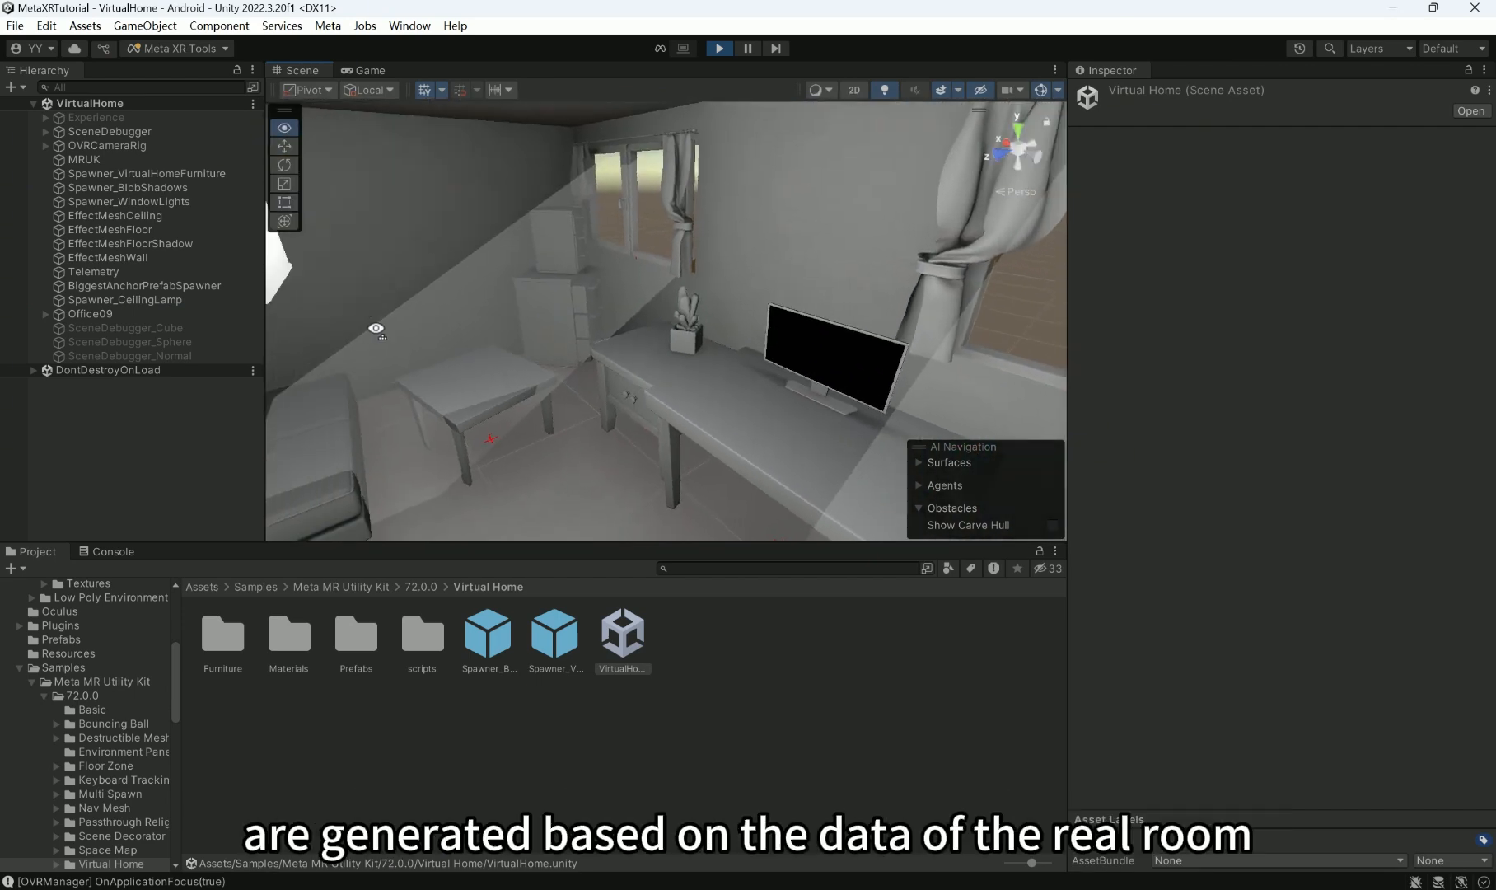
right_click_drag(610, 330, 519, 340)
key("s")
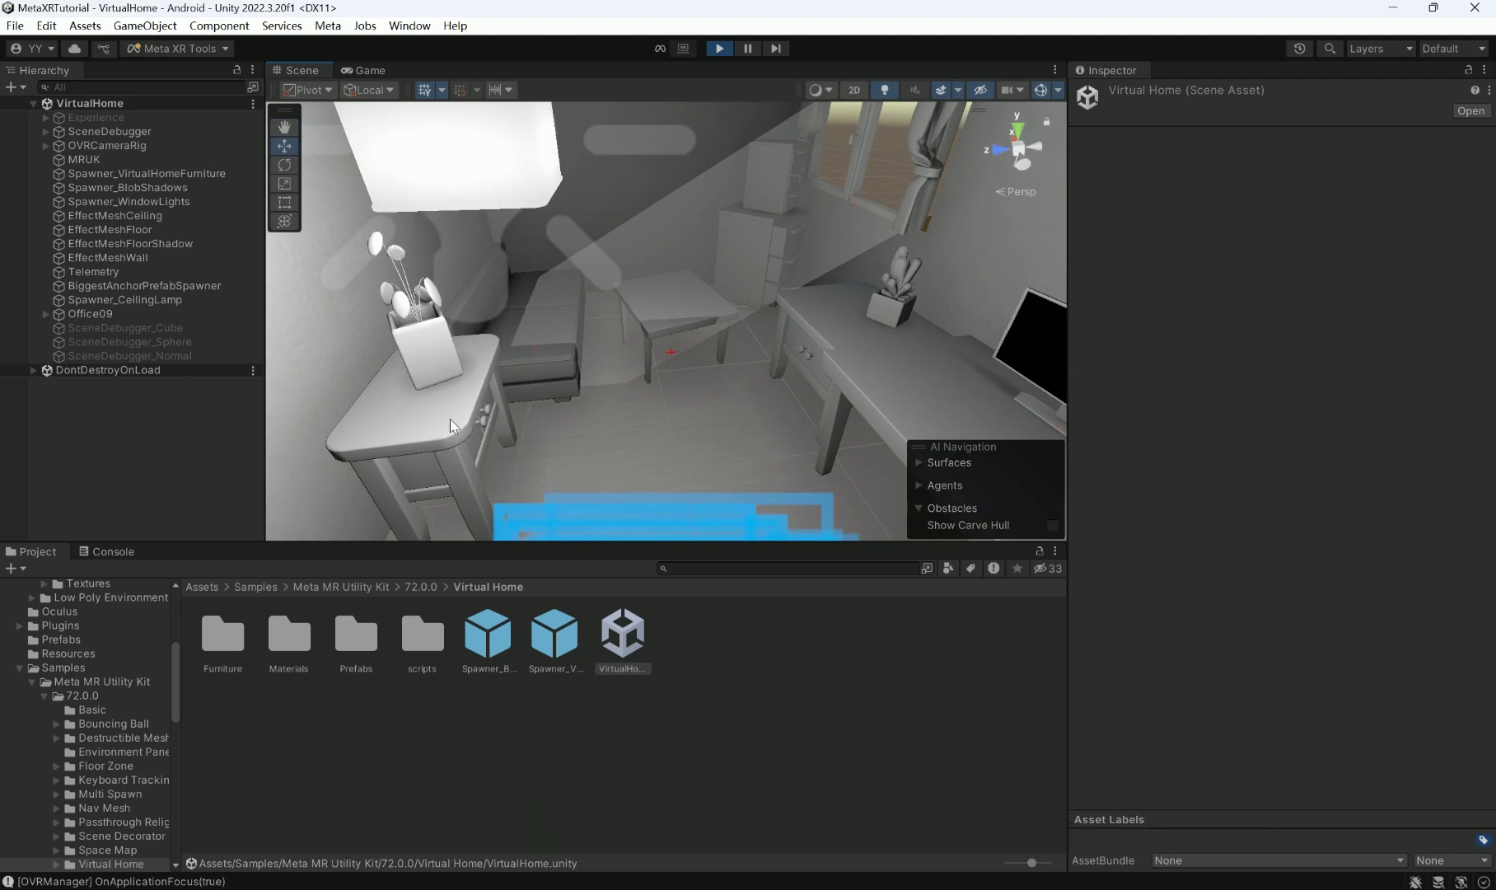
- Select the table beneath the monitor to inspect its mesh and Grid Slice Resizer settings, and collapse the Office09 room
right_click_drag(450, 418, 1048, 357)
key("w")
right_click_drag(659, 368, 781, 356)
key("s")
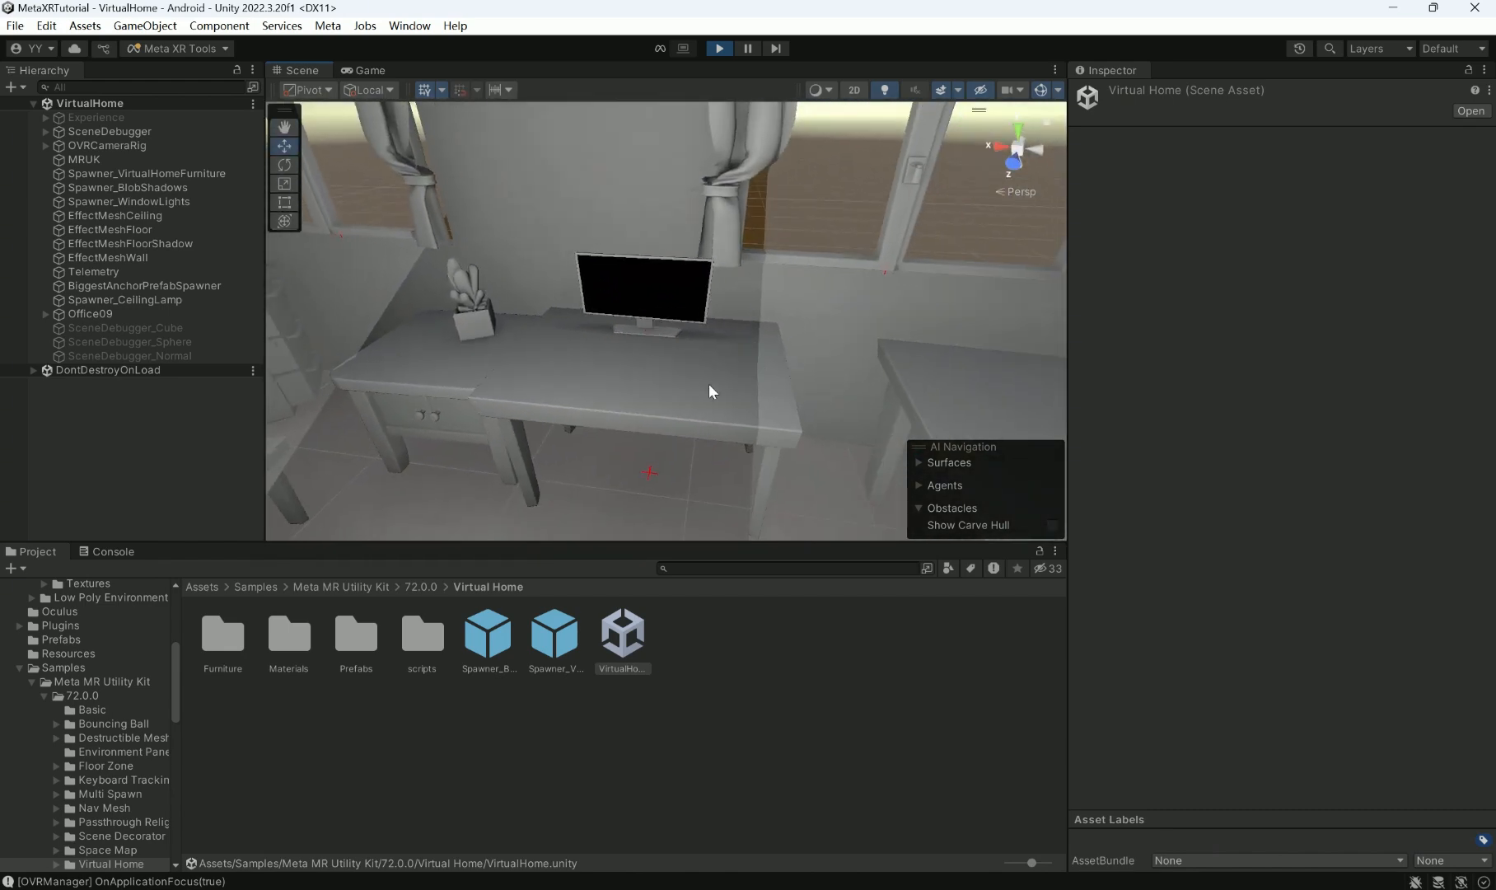
left_click(676, 392)
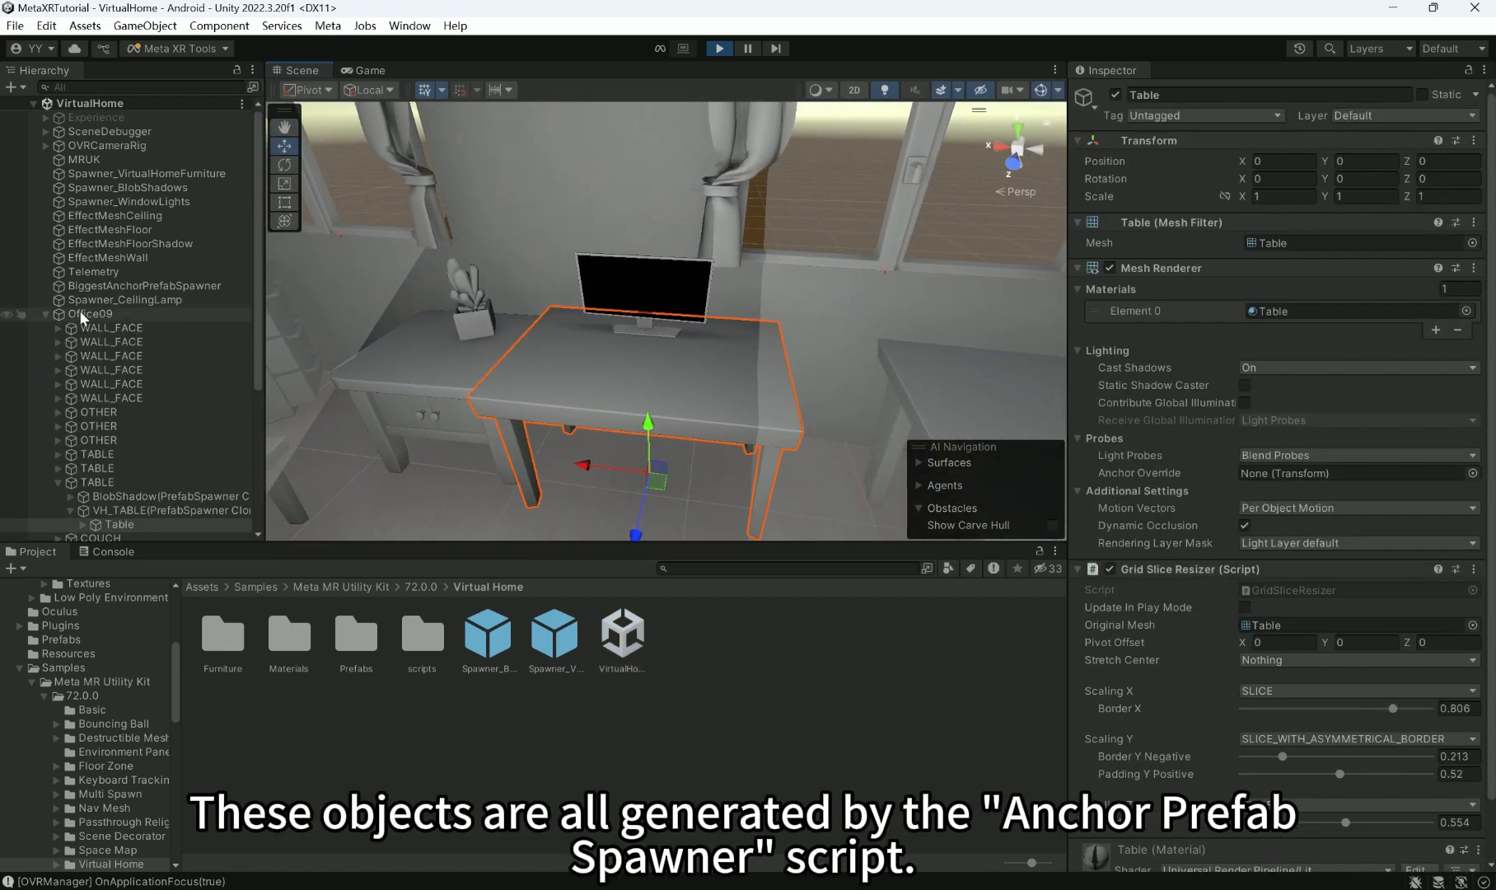
left_click(46, 314)
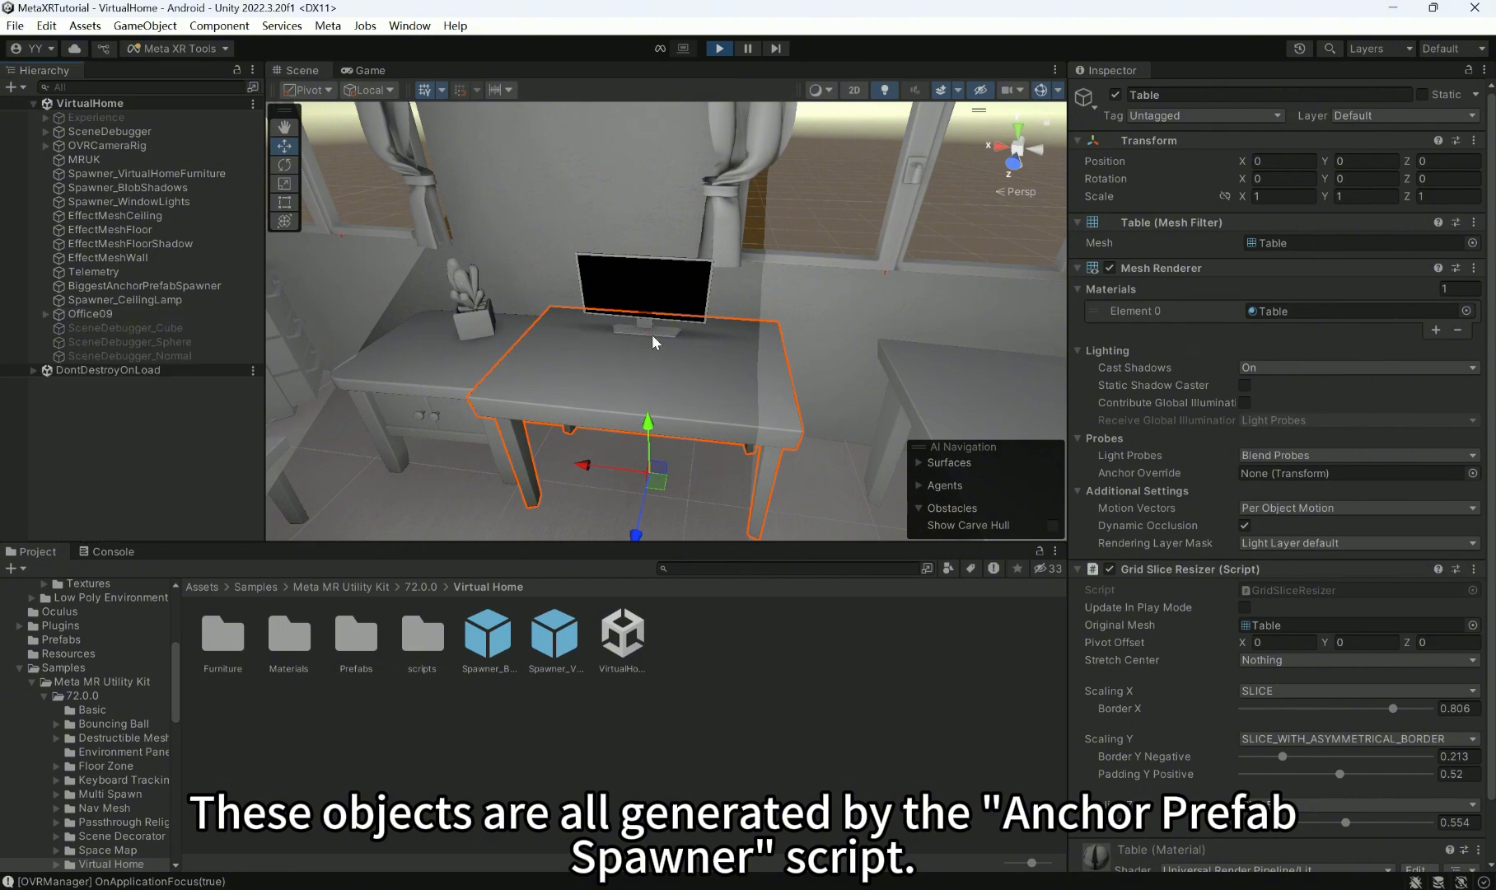
- Select the spawned window in the room's far corner and inspect its parent WINDOW_FRAME anchor
key("s")
right_click_drag(653, 335, 406, 299)
left_click(492, 303)
right_click_drag(684, 297, 553, 333)
left_click(148, 502)
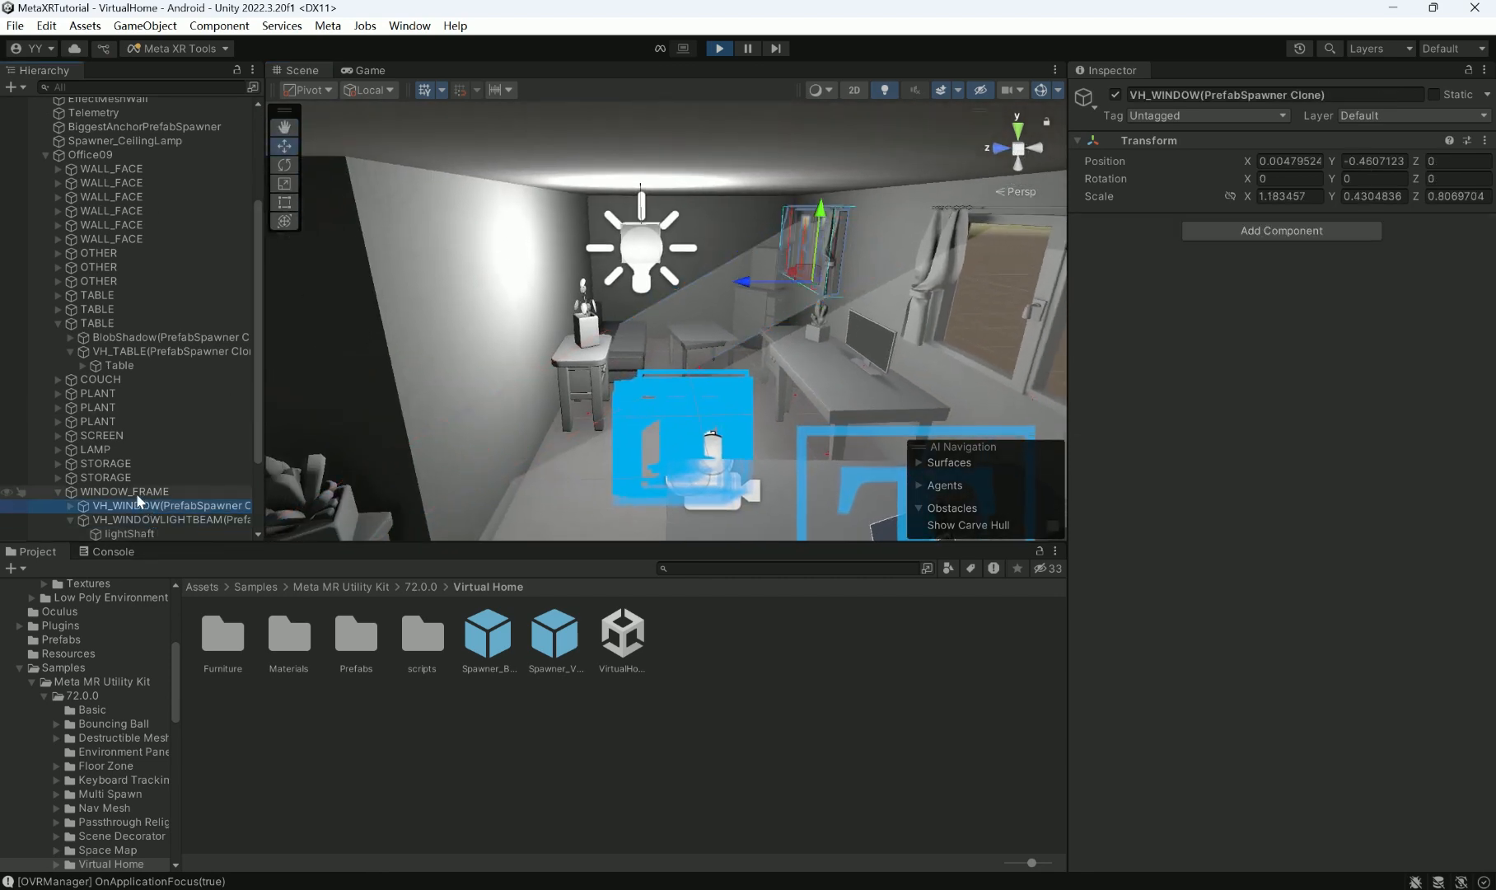
left_click(136, 491)
scroll(144, 481, "down", 3)
scroll(106, 290, "up", 3)
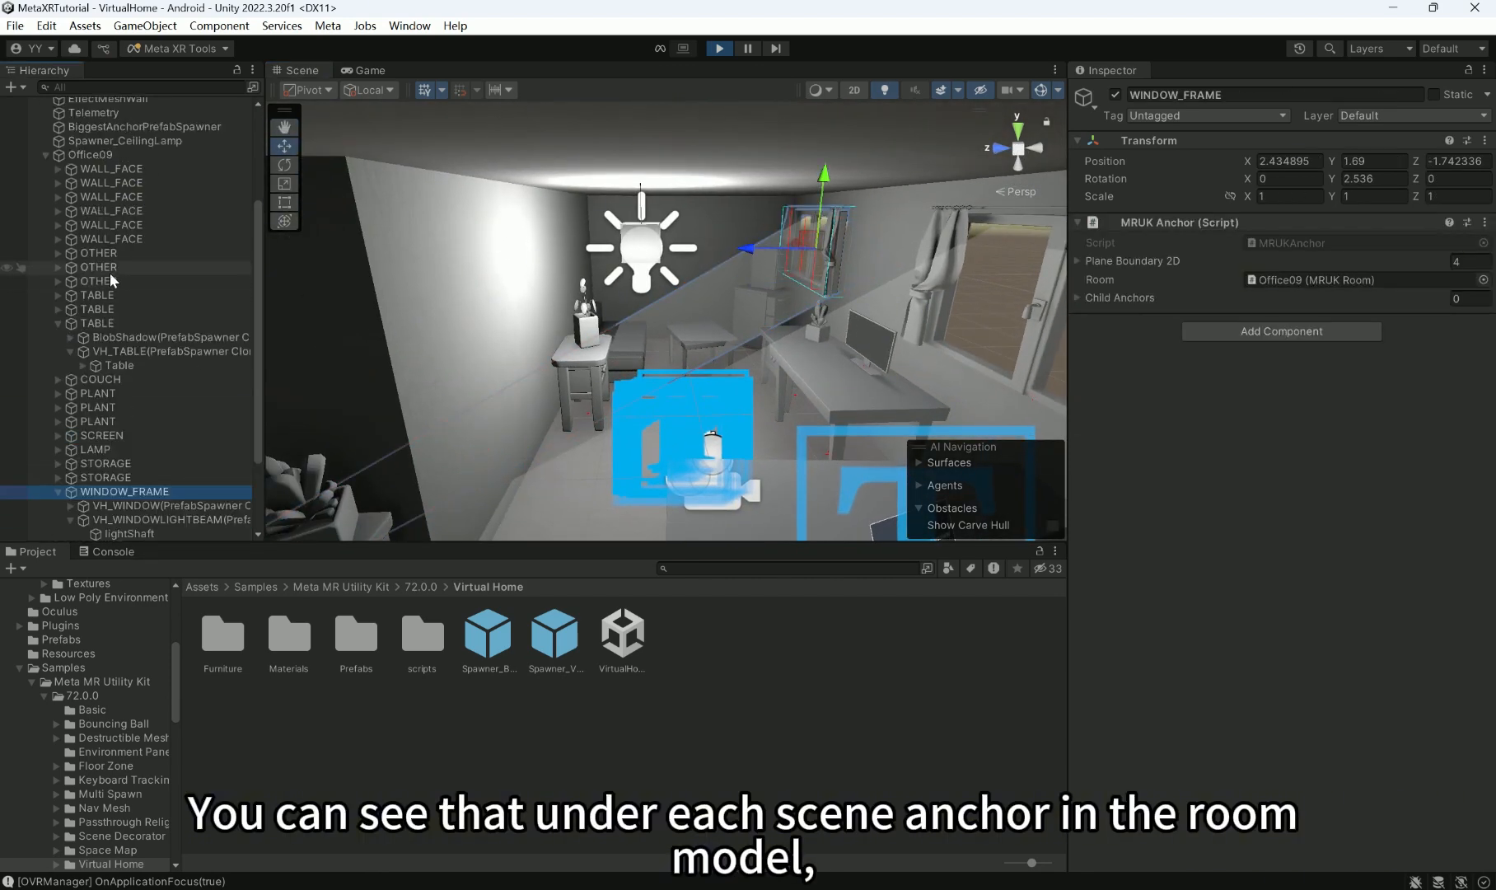
- Inspect the VH_WINDOW and VH_WINDOWLIGHTBEAM clones under the WINDOW_FRAME anchor and look through the room's other anchors
scroll(109, 273, "down", 3)
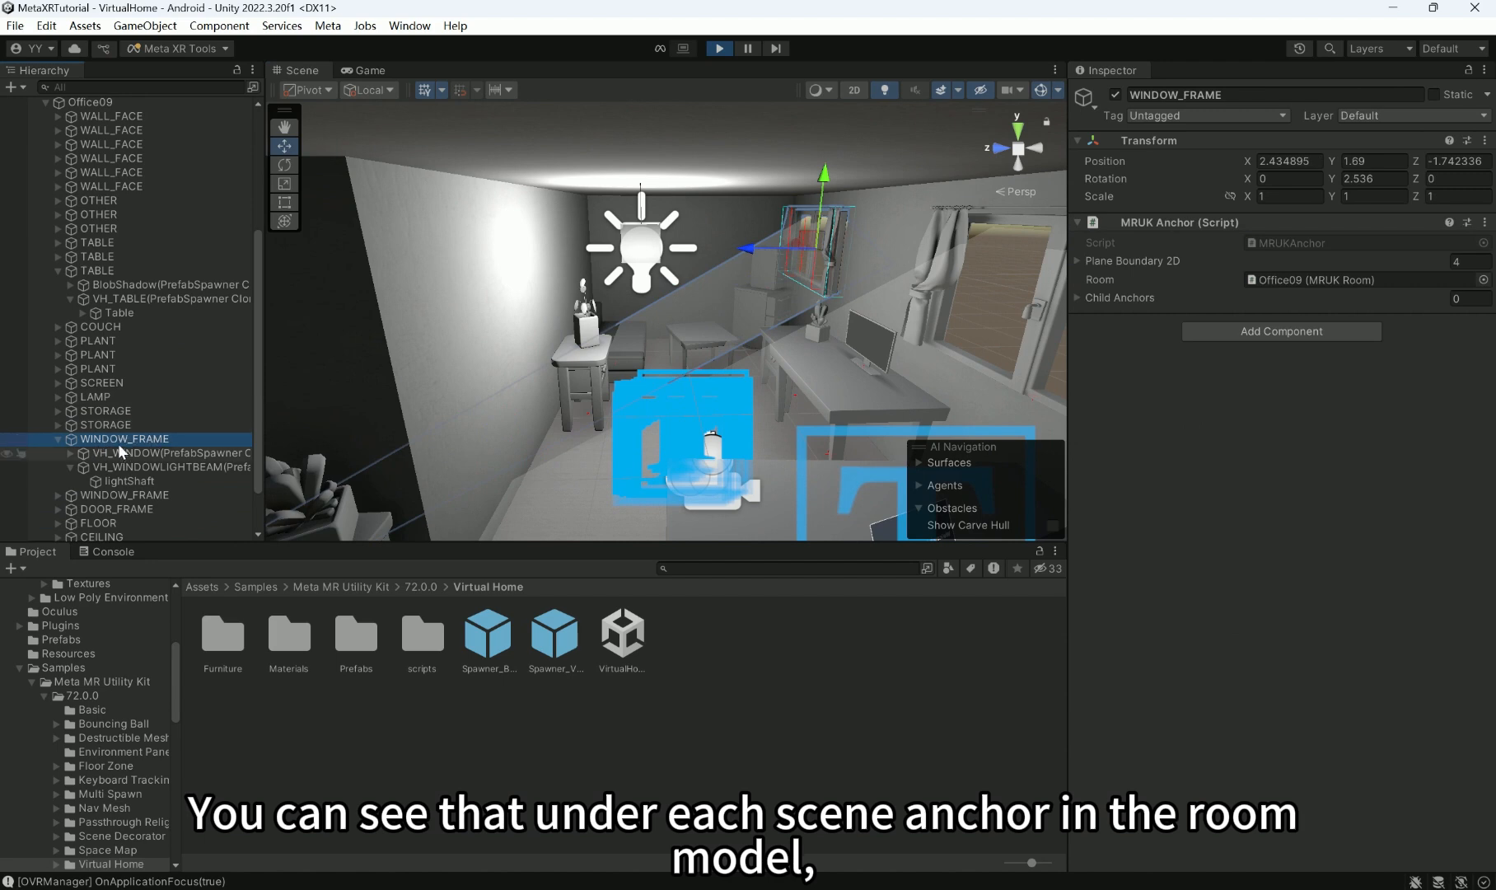
left_click(145, 455)
left_click(101, 465)
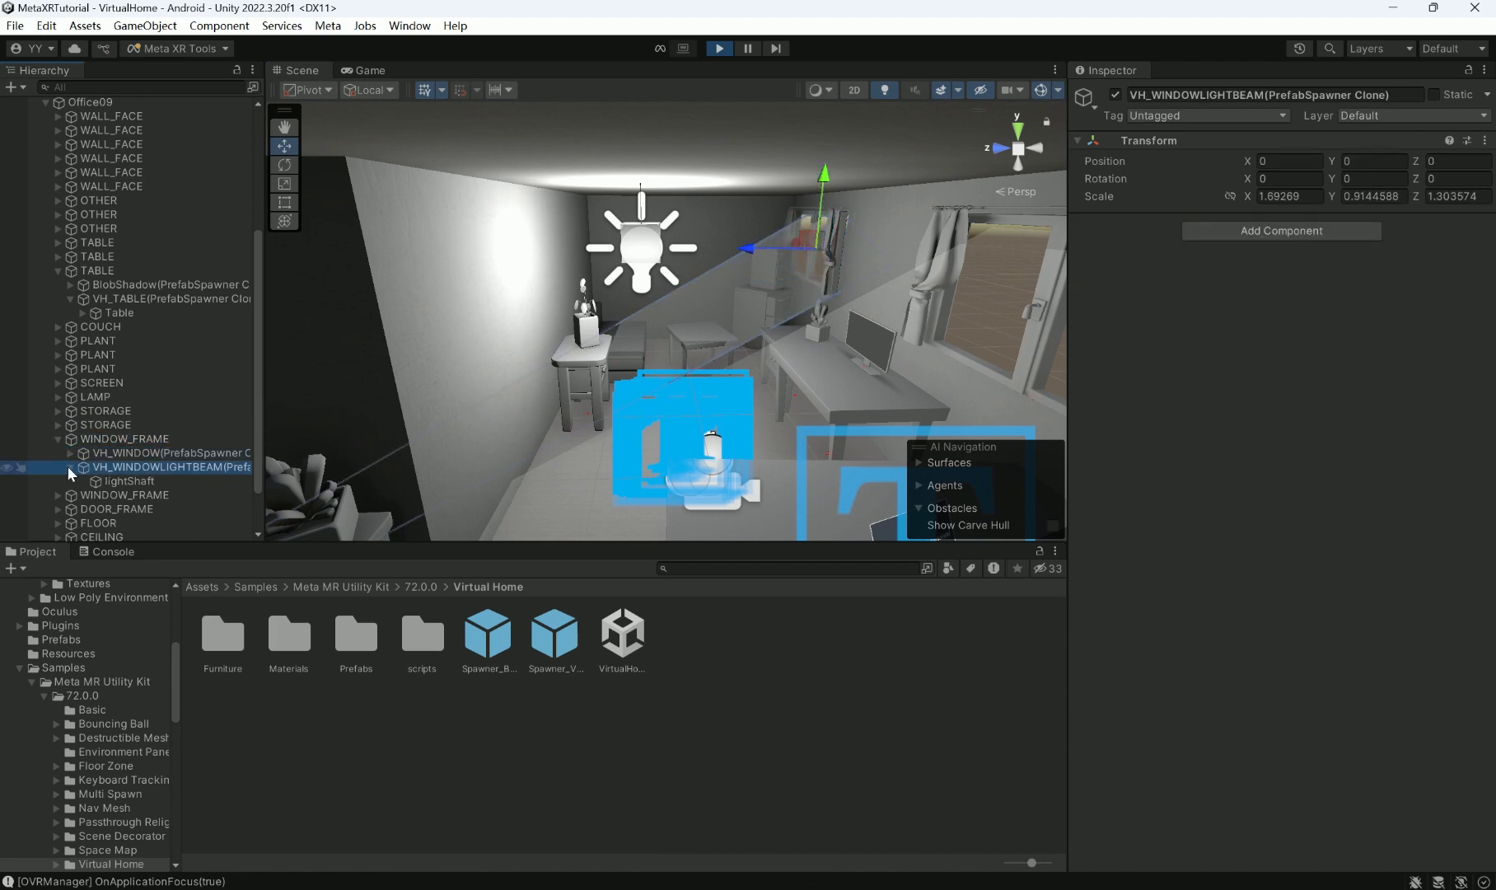
left_click(70, 466)
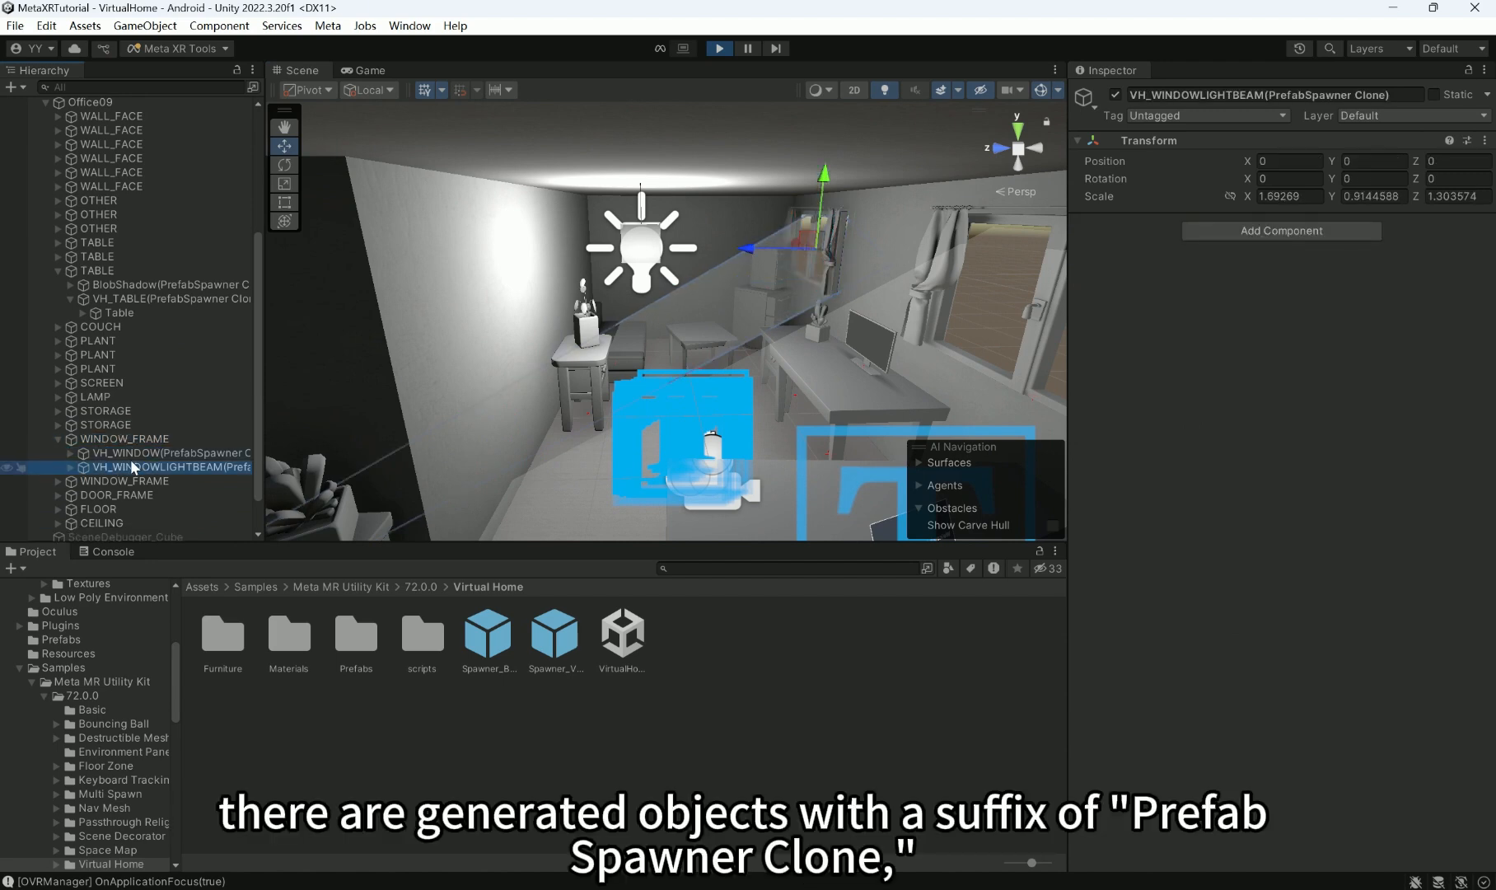
left_click(184, 450)
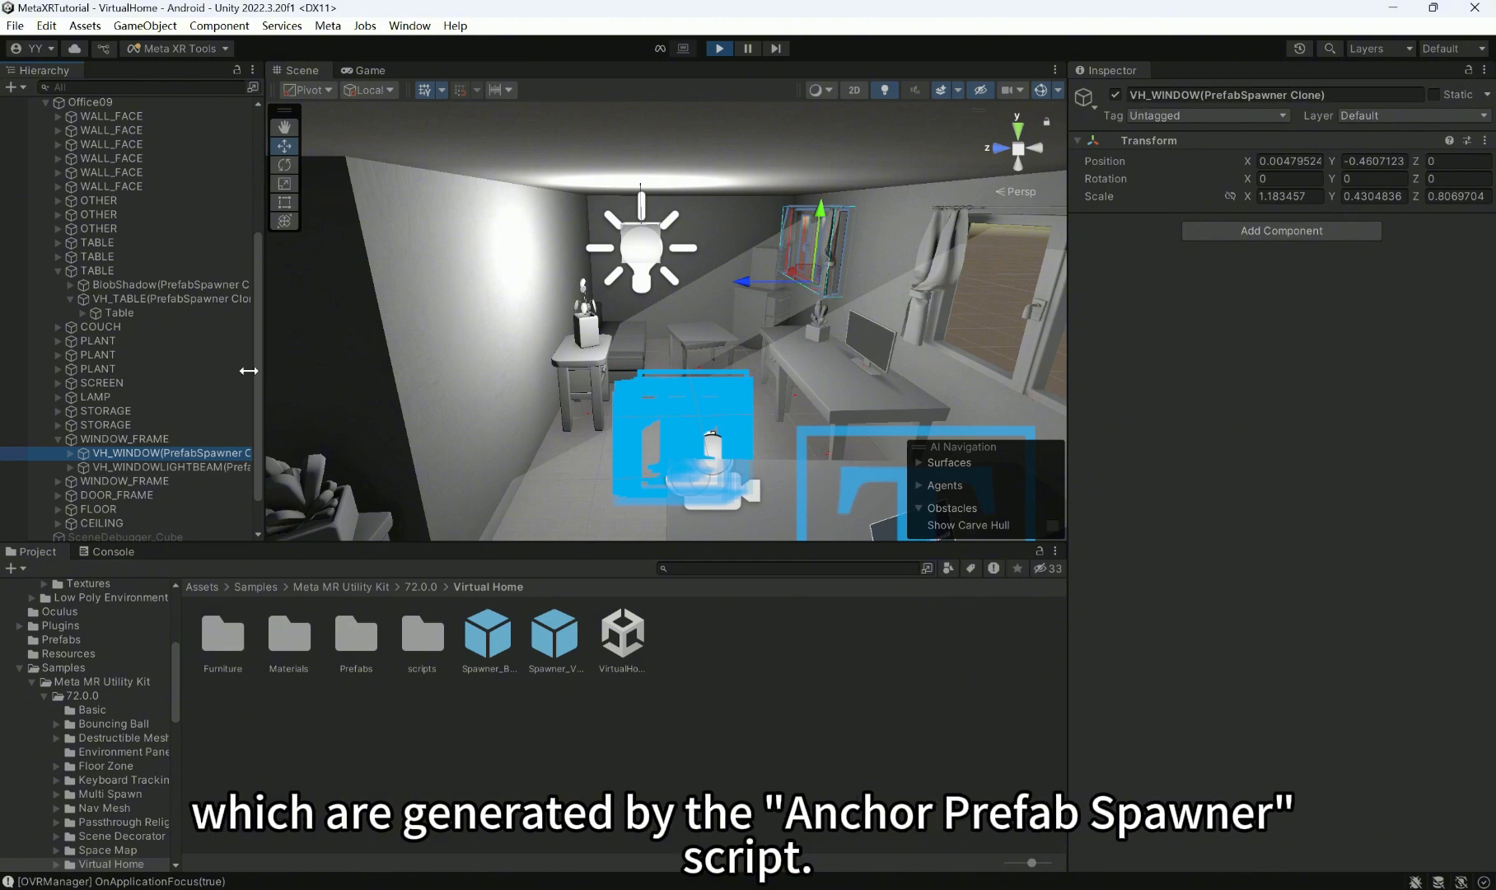
scroll(129, 463, "down", 3)
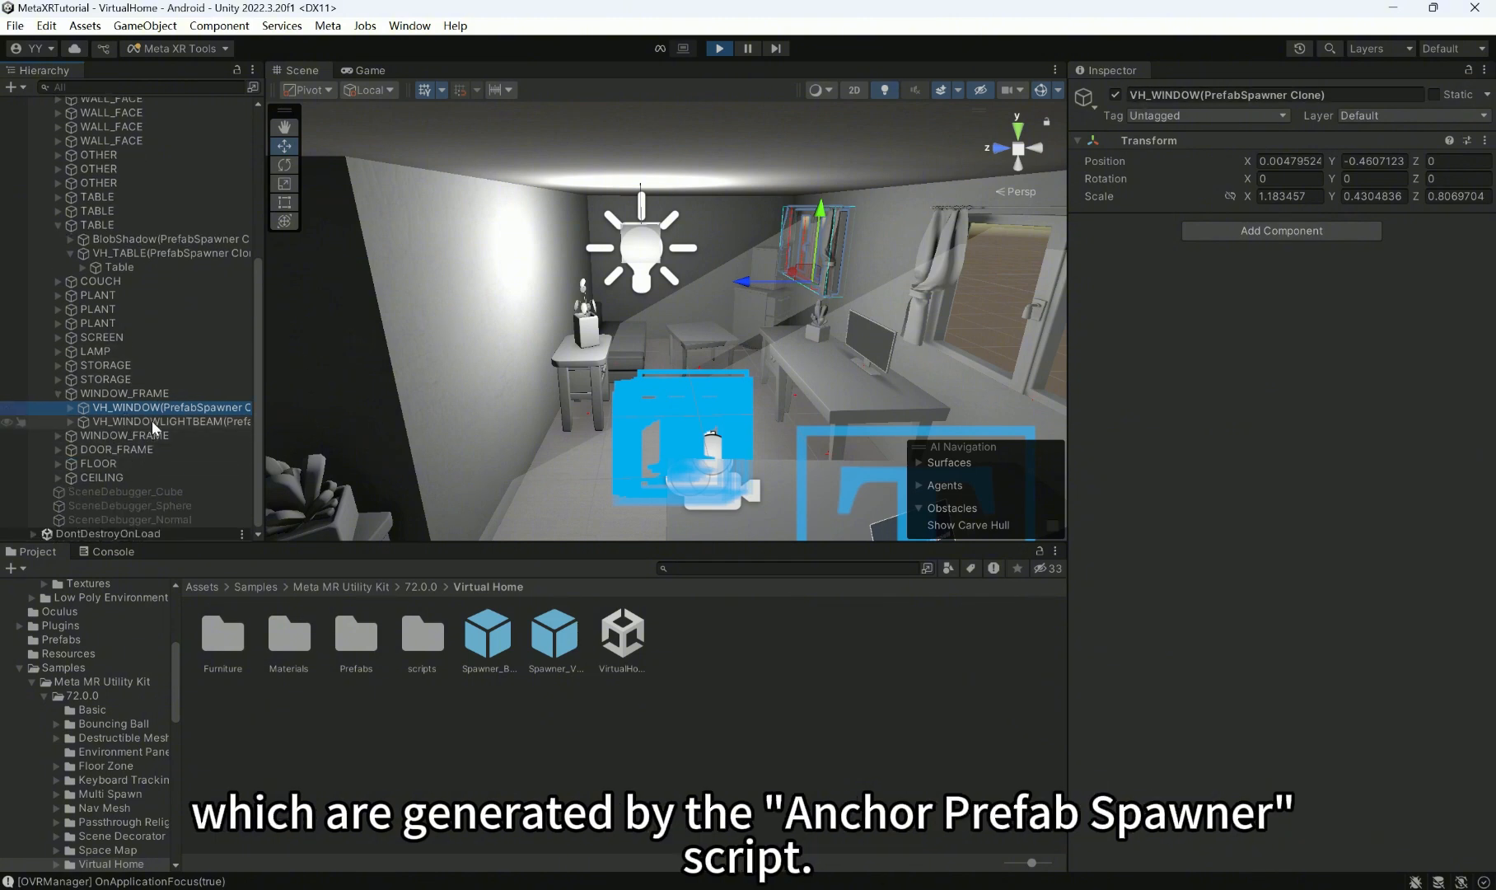
scroll(152, 419, "up", 10)
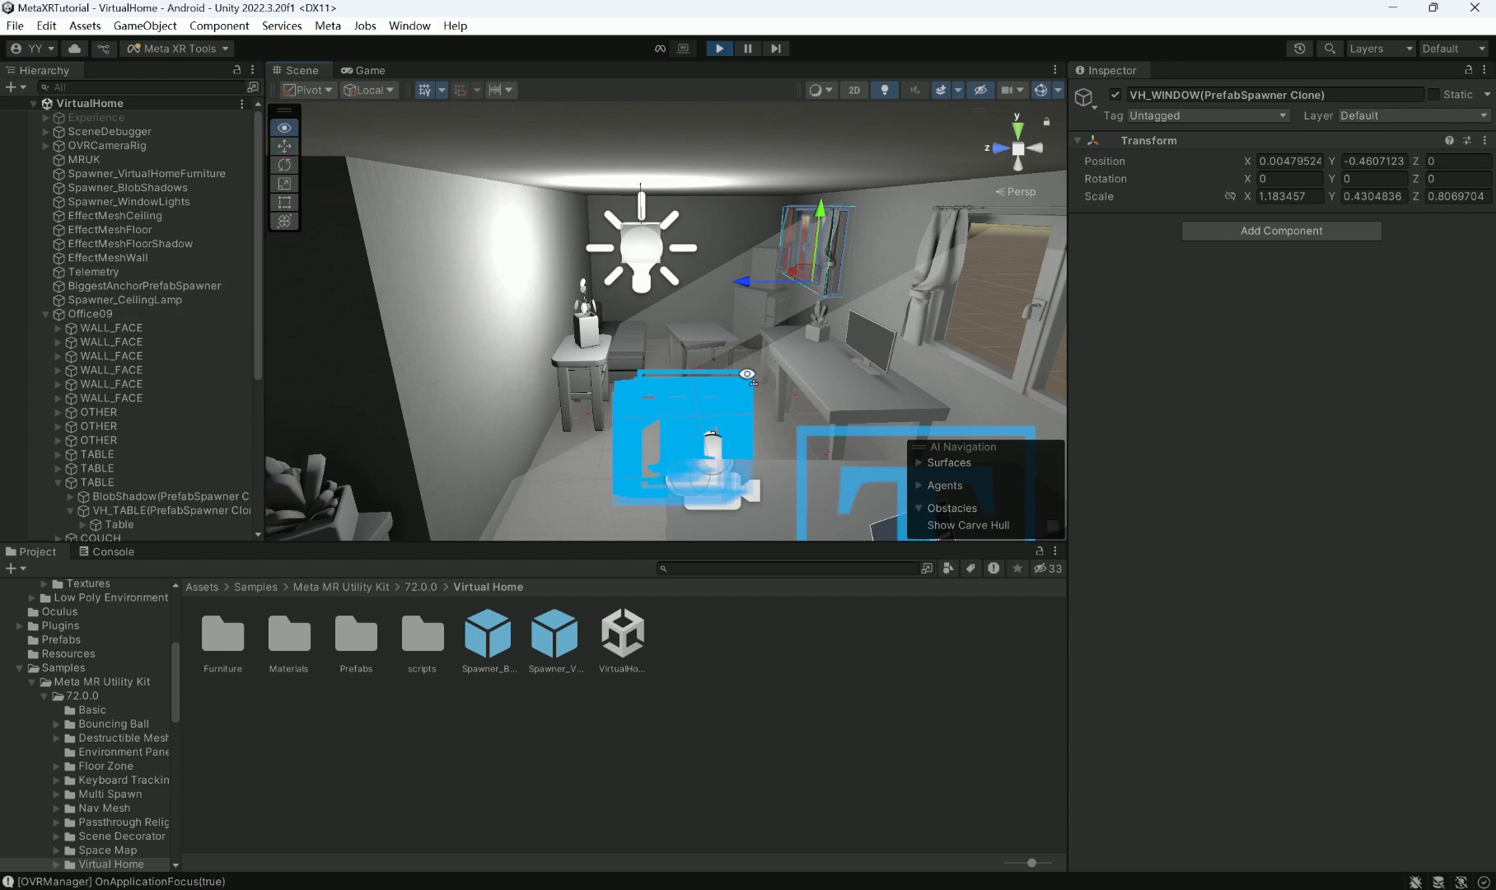
- Stop the scene and review the Anchor Prefab Spawner settings on Spawner_WindowLights, Spawner_BlobShadows and Spawner_VirtualHomeFurniture
right_click_drag(748, 373, 884, 331)
left_click(722, 48)
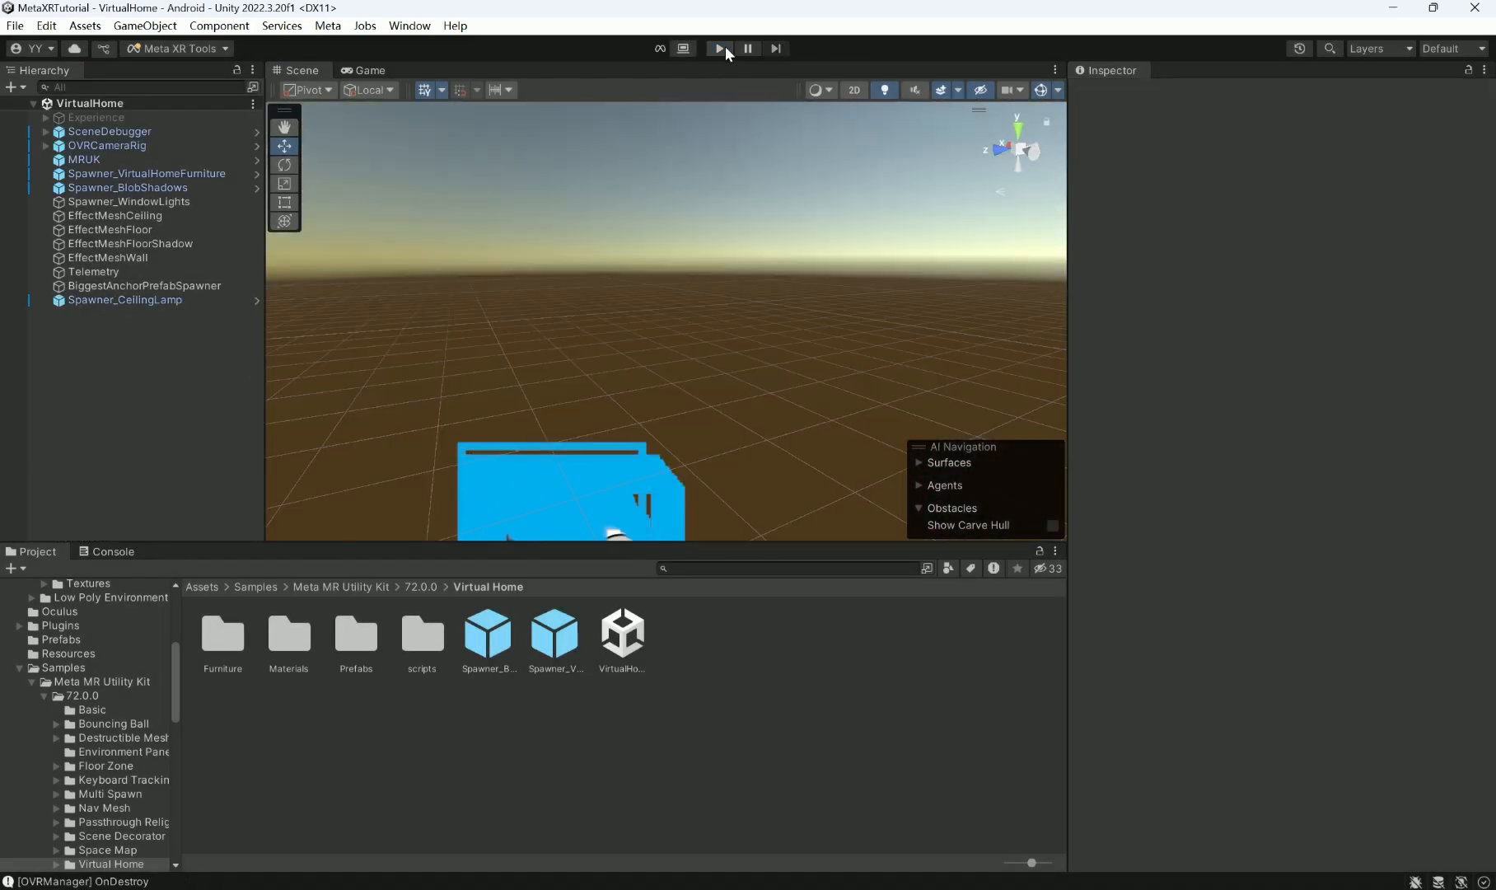
left_click(132, 202)
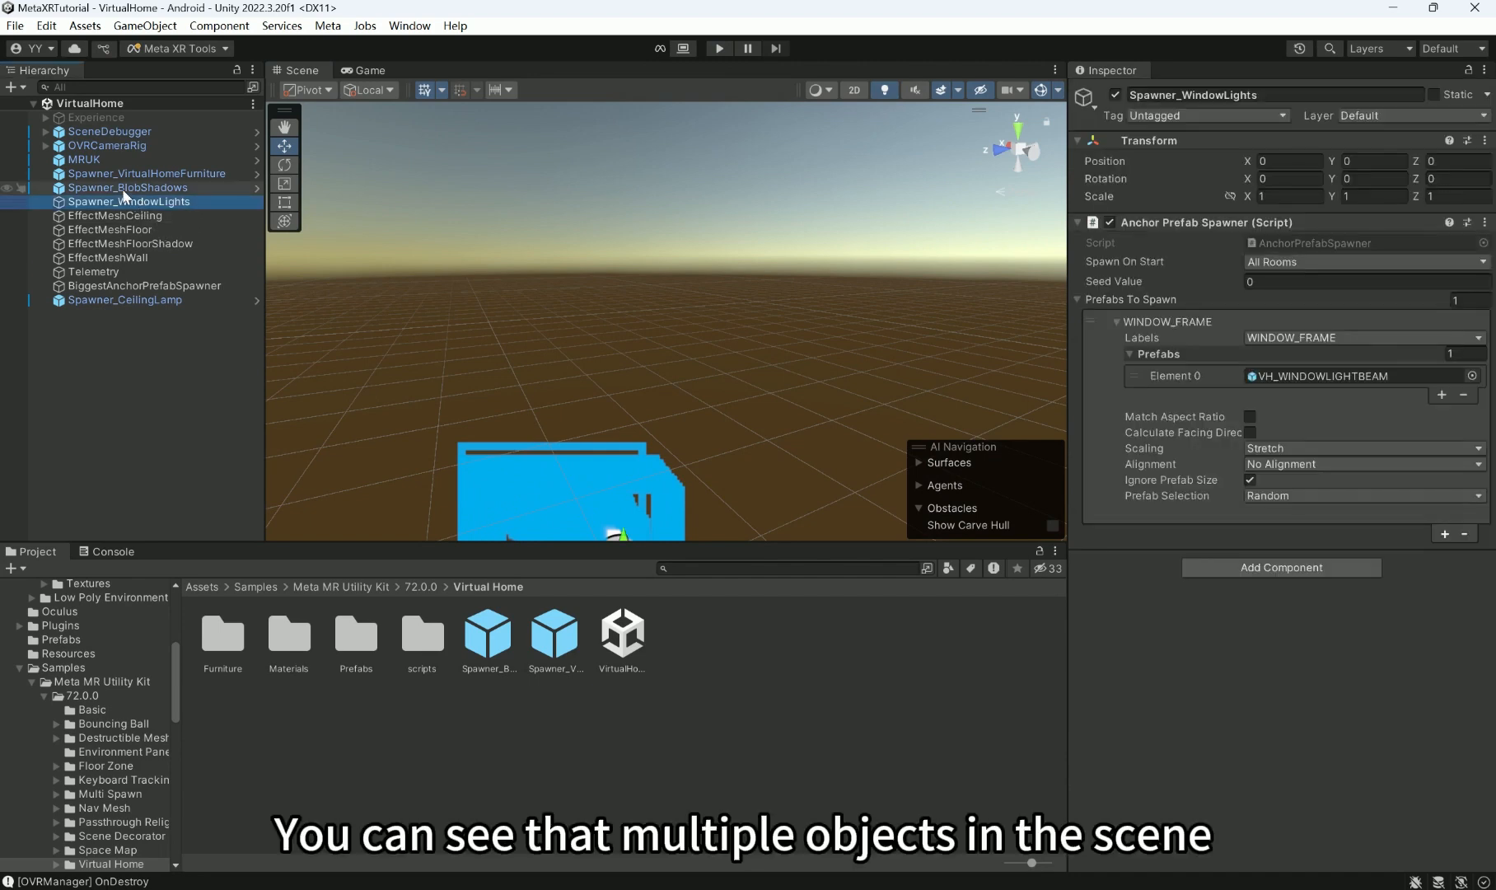
left_click(132, 192)
left_click(142, 175)
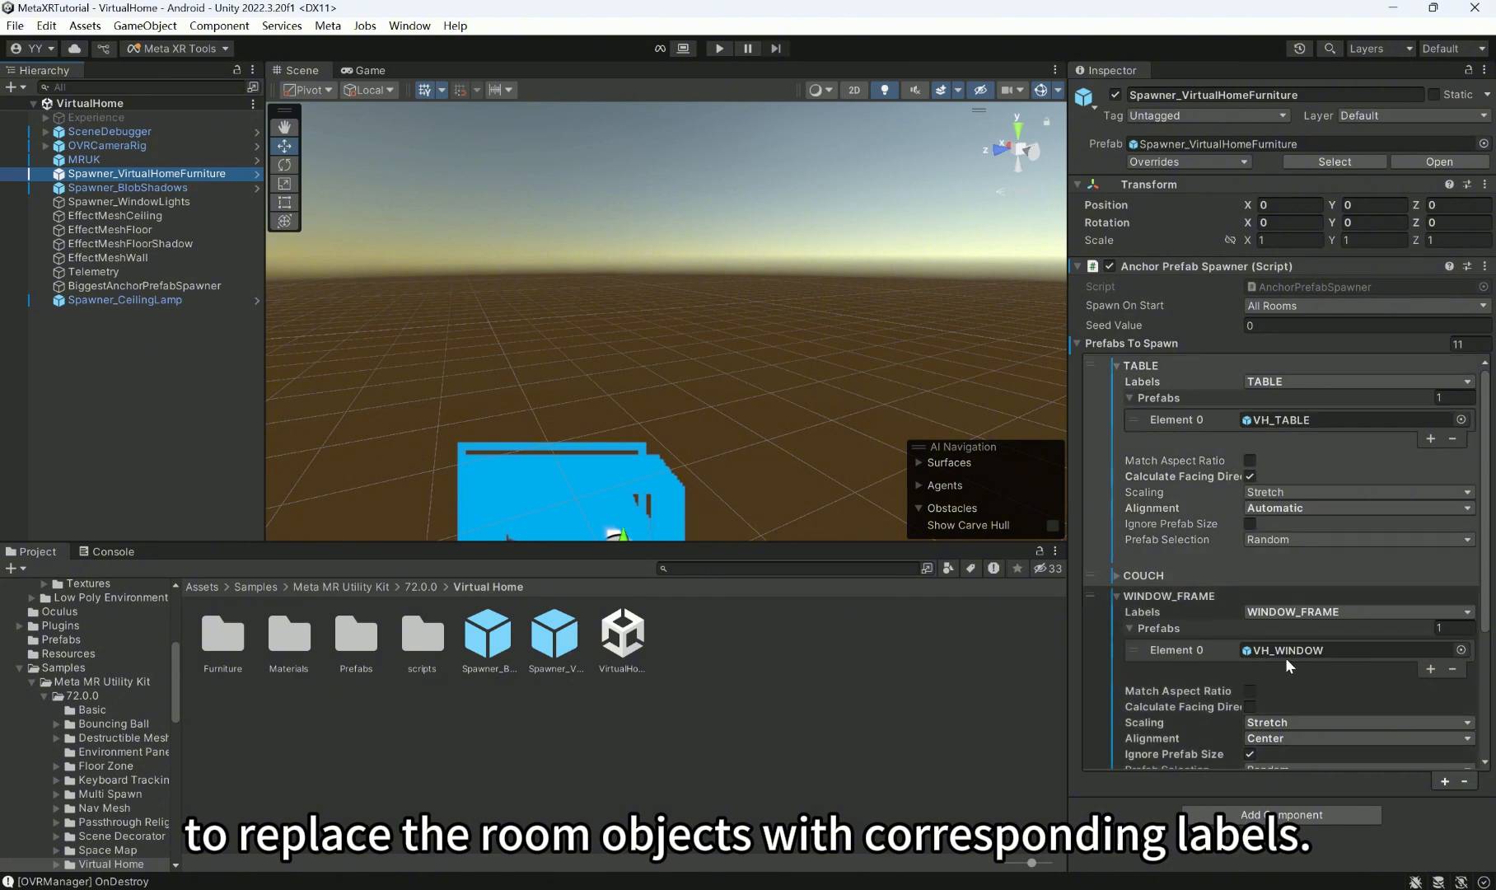
scroll(1285, 659, "down", 2)
left_click(153, 188)
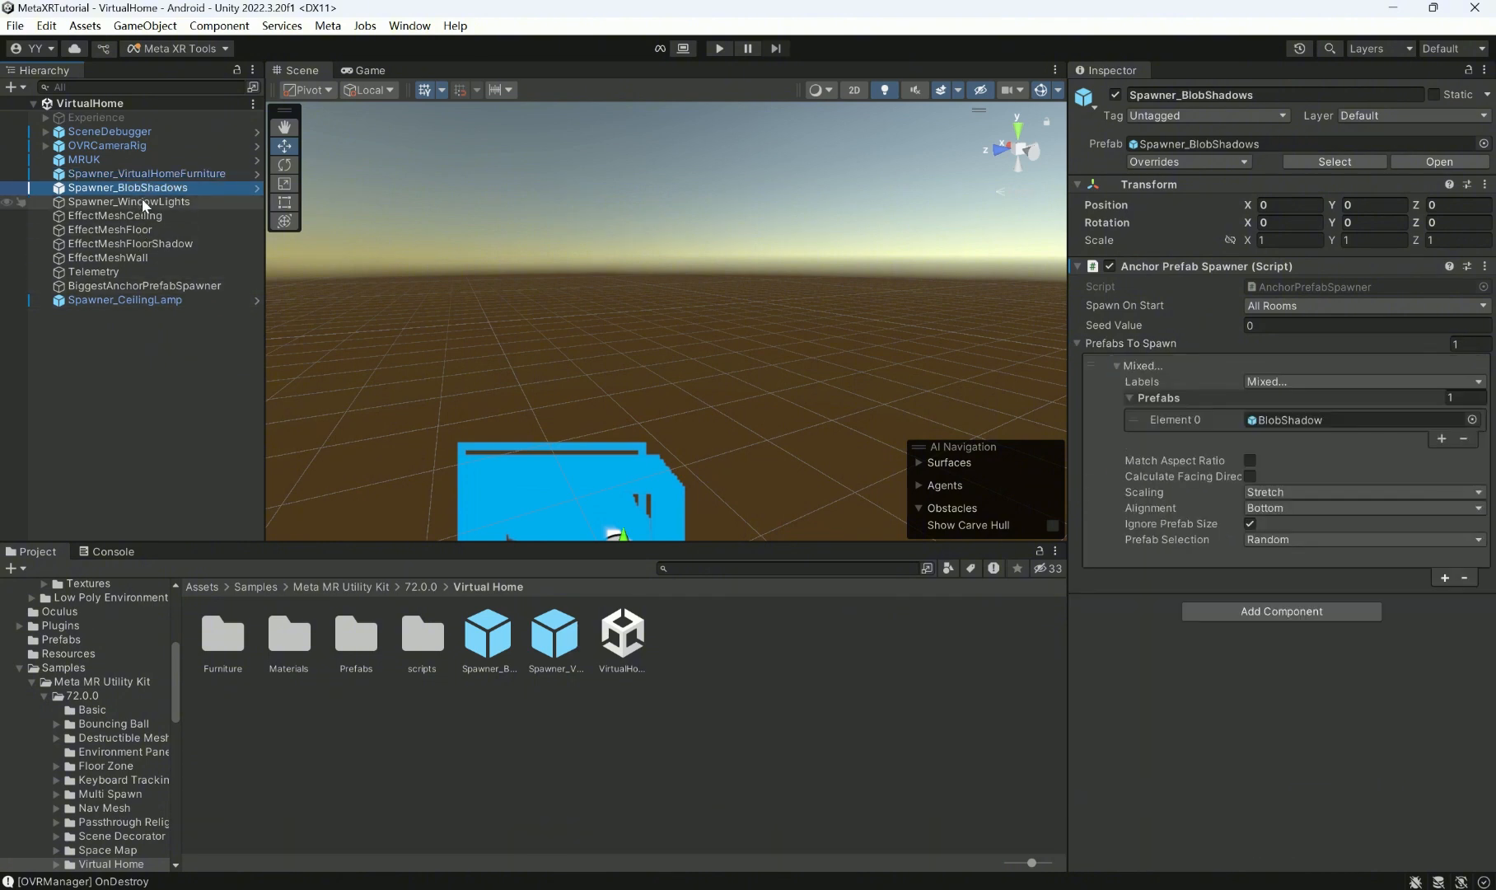
left_click(148, 201)
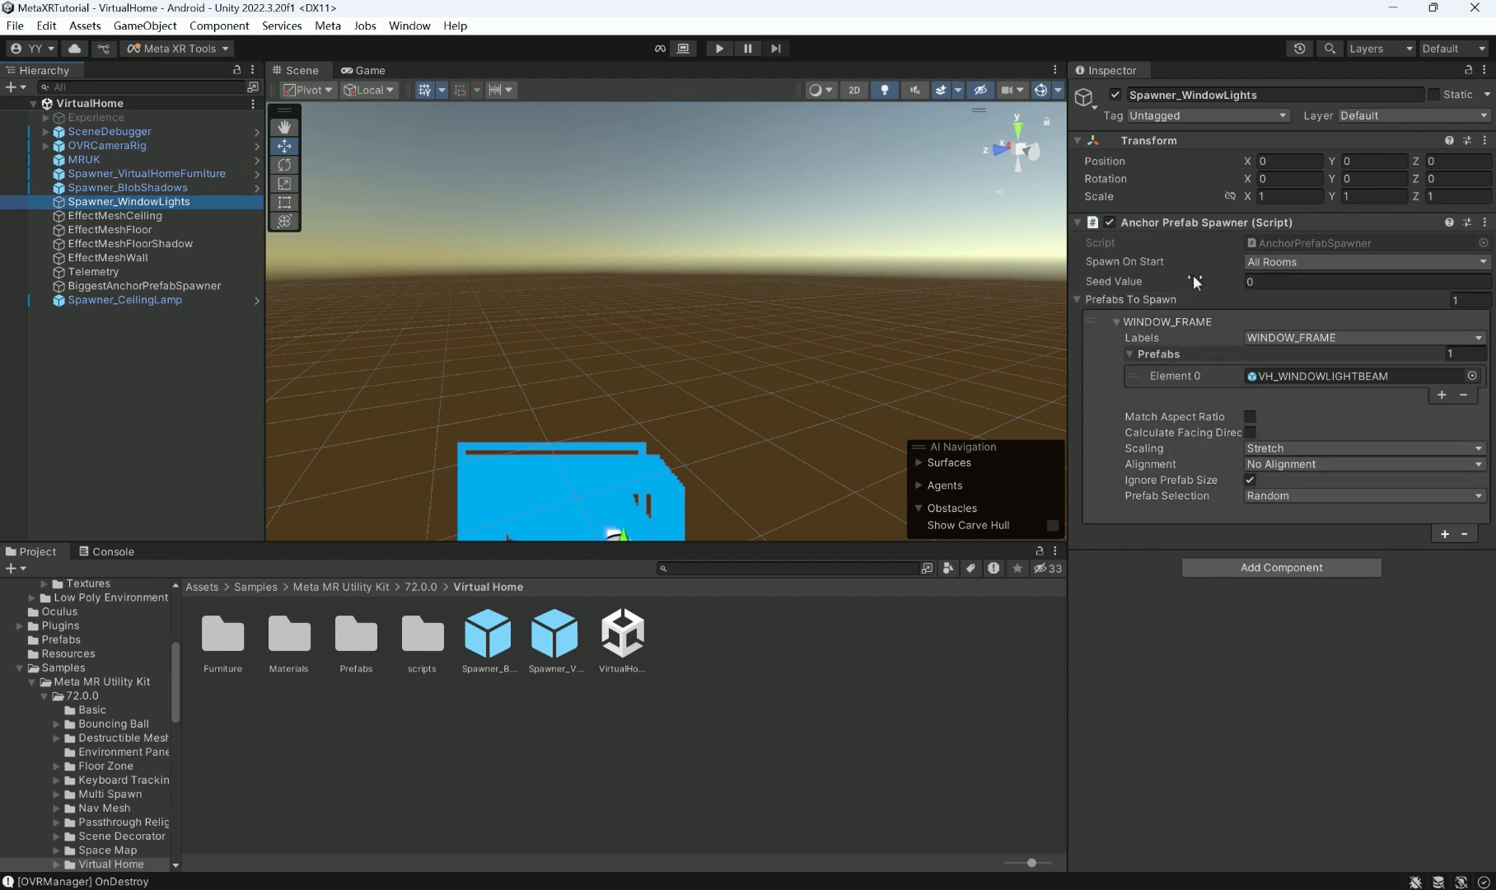